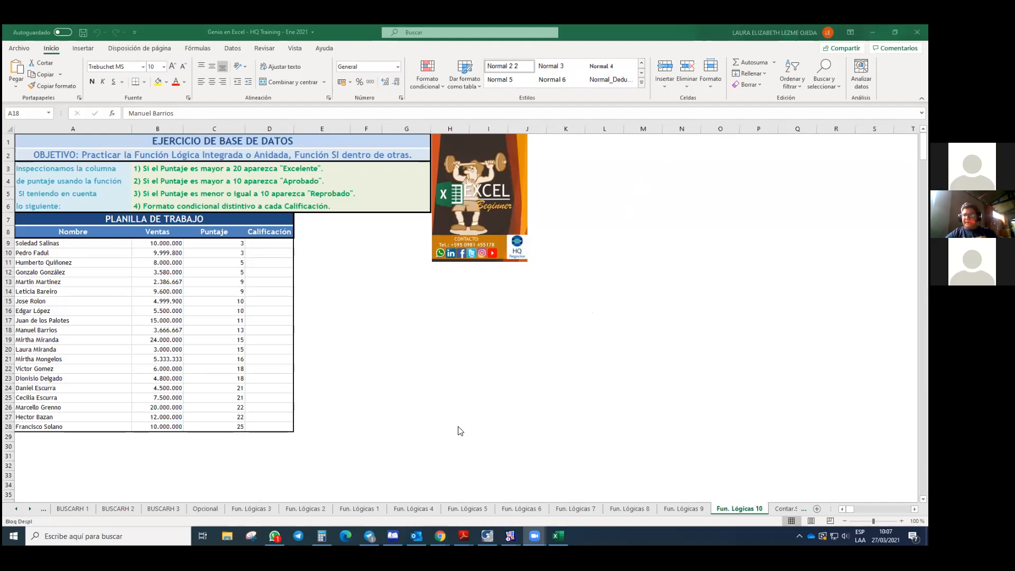
- Review the commission exercise on the Fun. Lógicas 9 sheet and return to the Fun. Lógicas 10 sheet
left_click(697, 508)
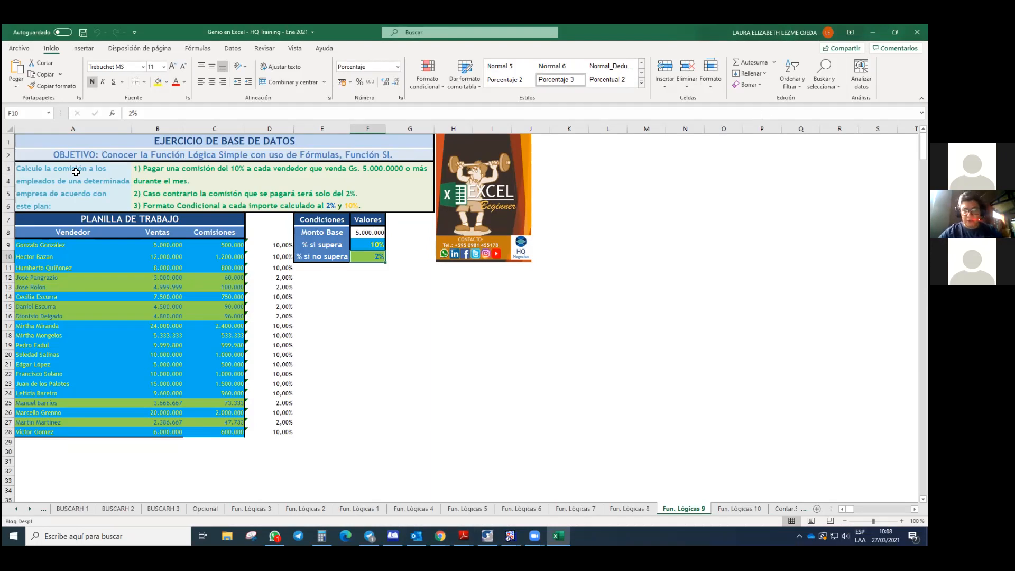
scroll(417, 395, "down", 2)
scroll(417, 395, "up", 2)
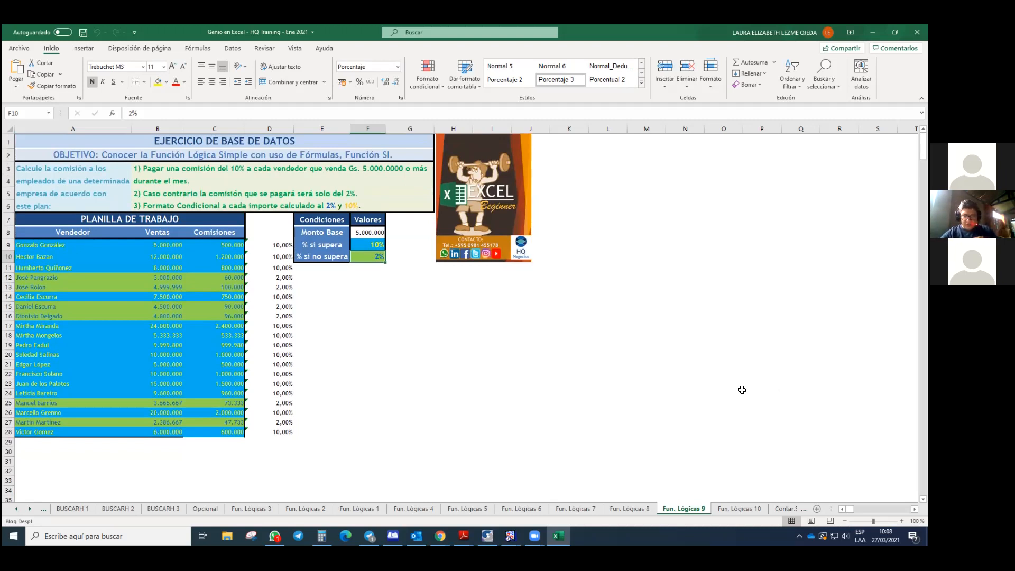
left_click(721, 393)
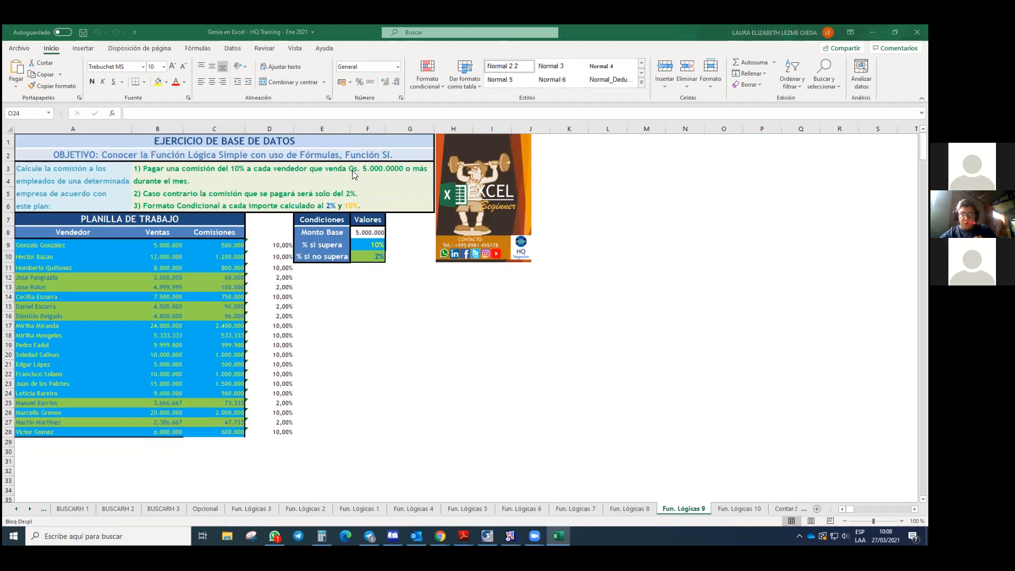
left_click(733, 508)
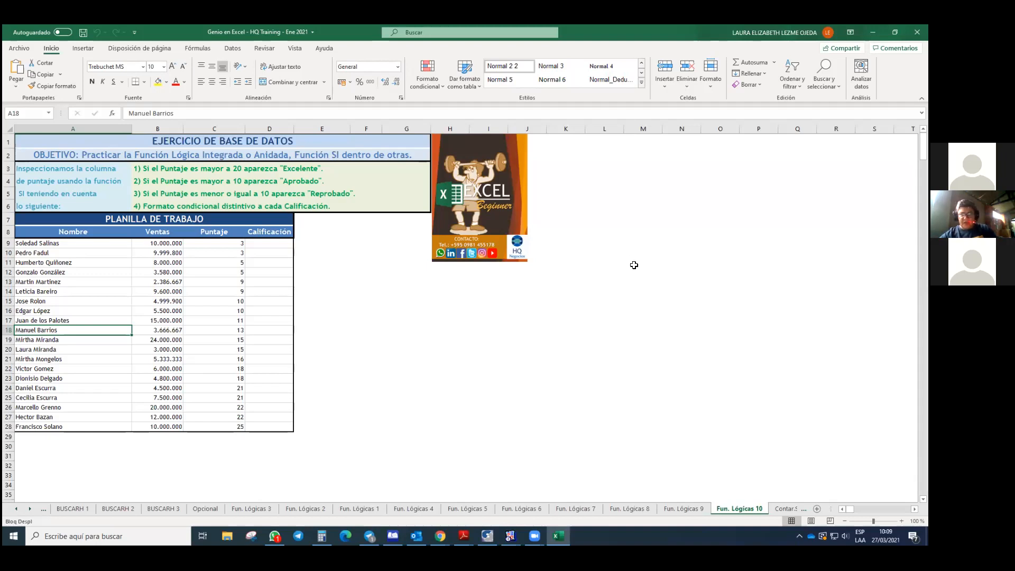
left_click(845, 535)
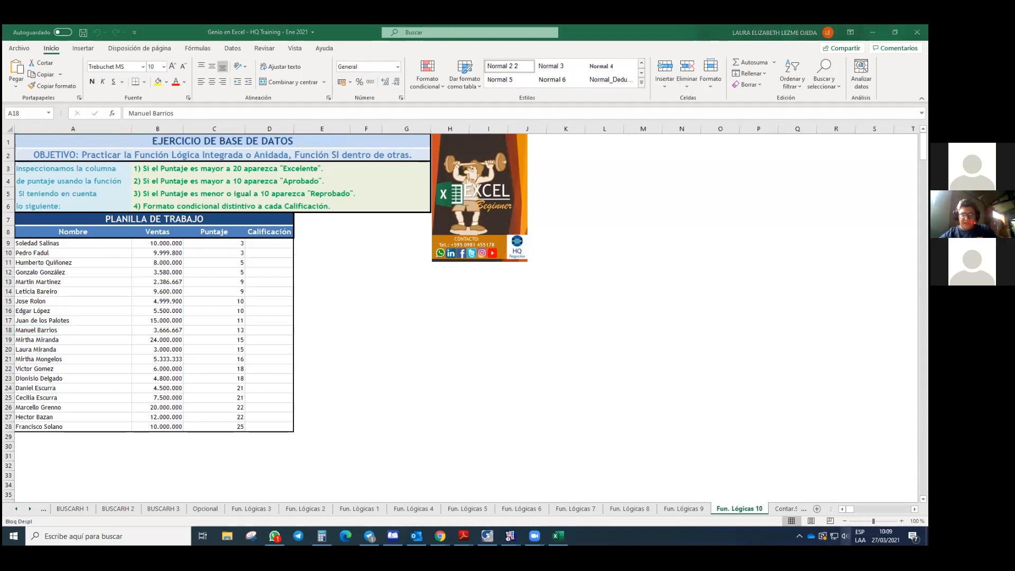
scroll(845, 536, "up", 2)
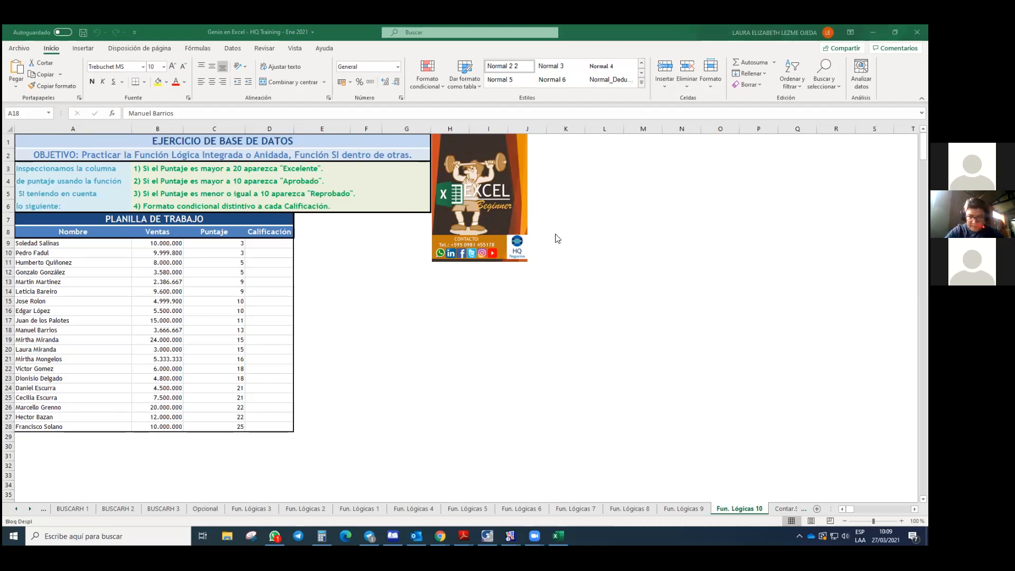
- Start a SI formula in Calificación cell D9 that tests C9>20 and returns "Excelente" when true
left_click(221, 239)
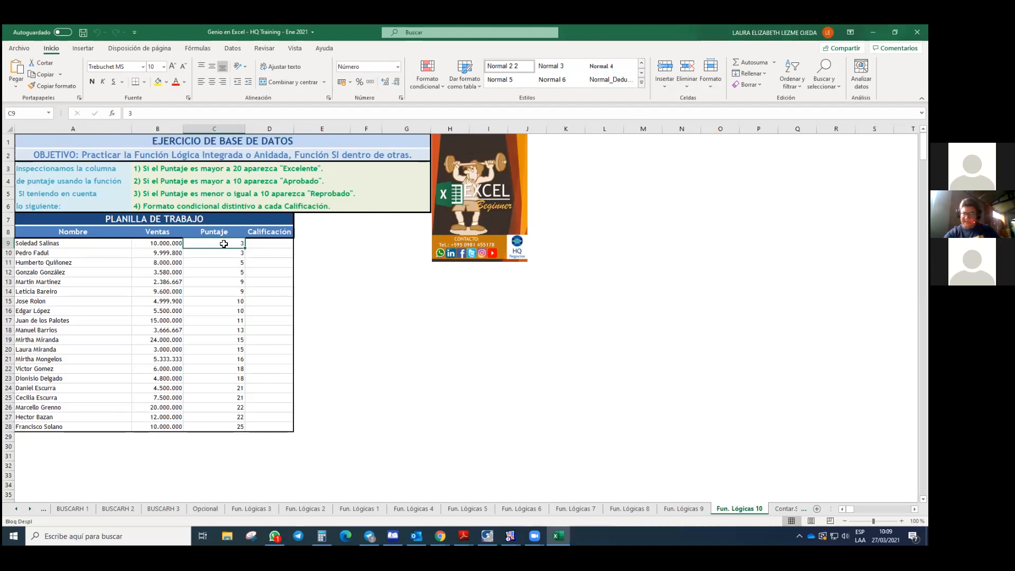
left_click(267, 242)
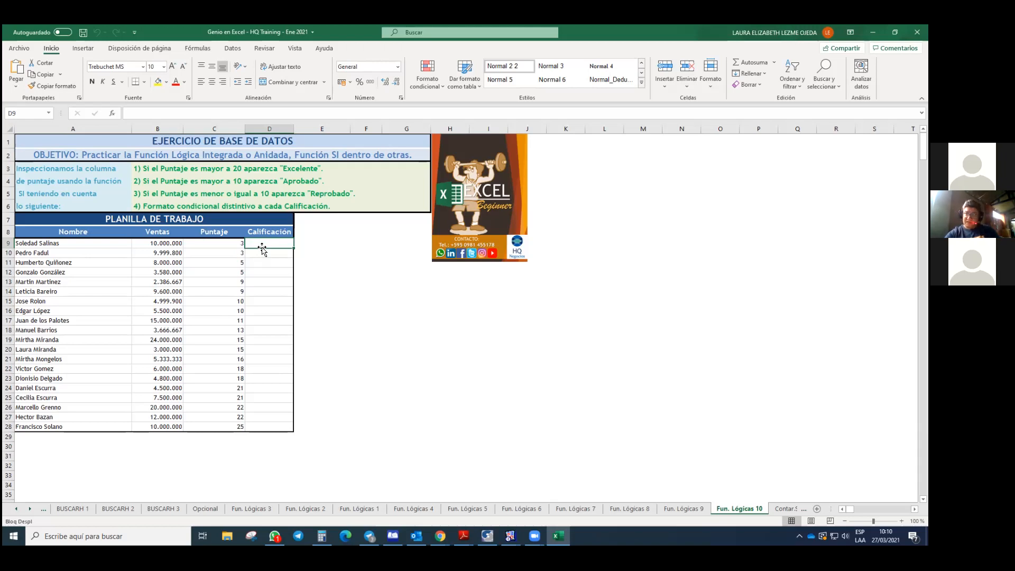
type("=si")
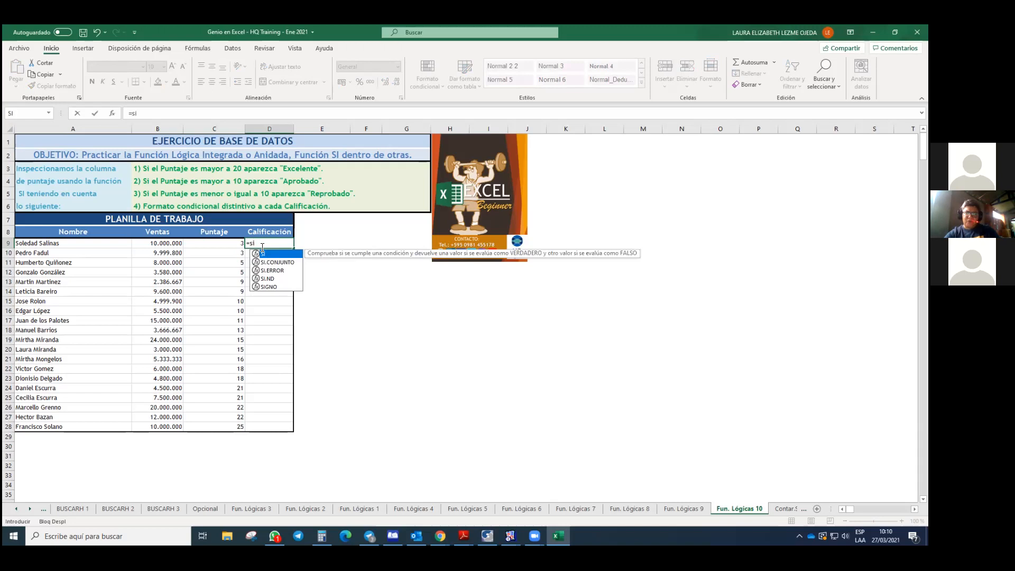
type("(")
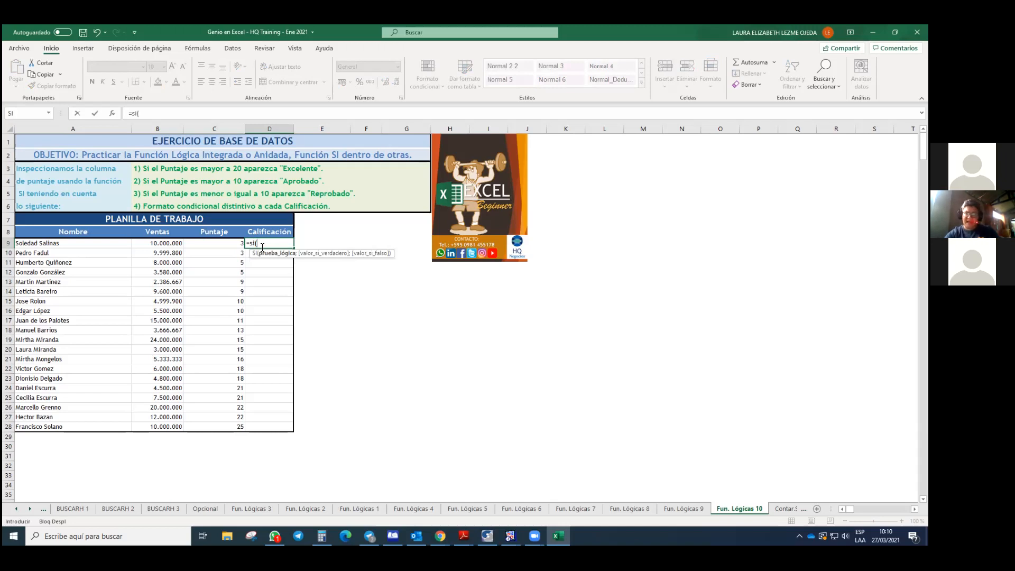
left_click(223, 244)
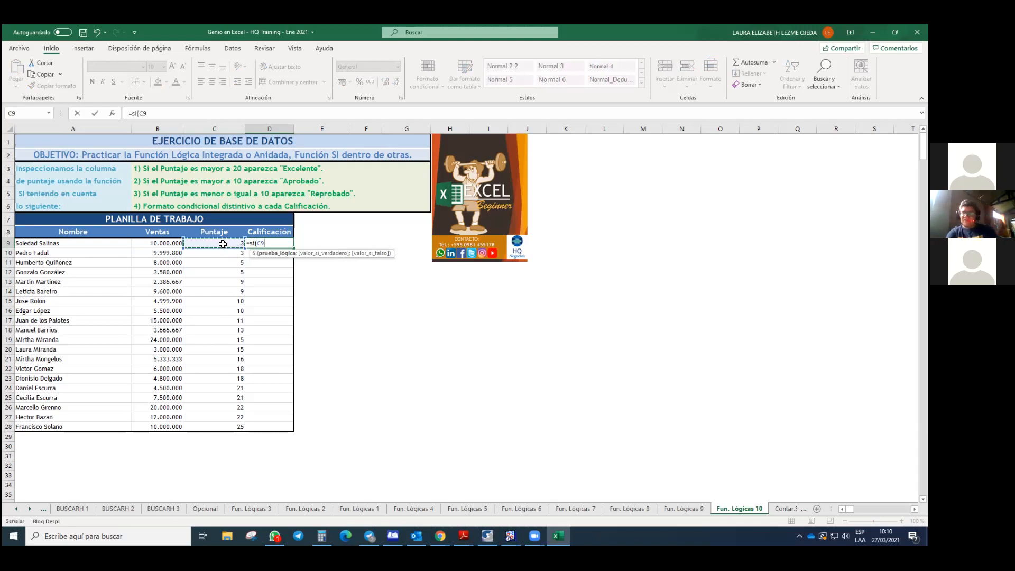
type(">20")
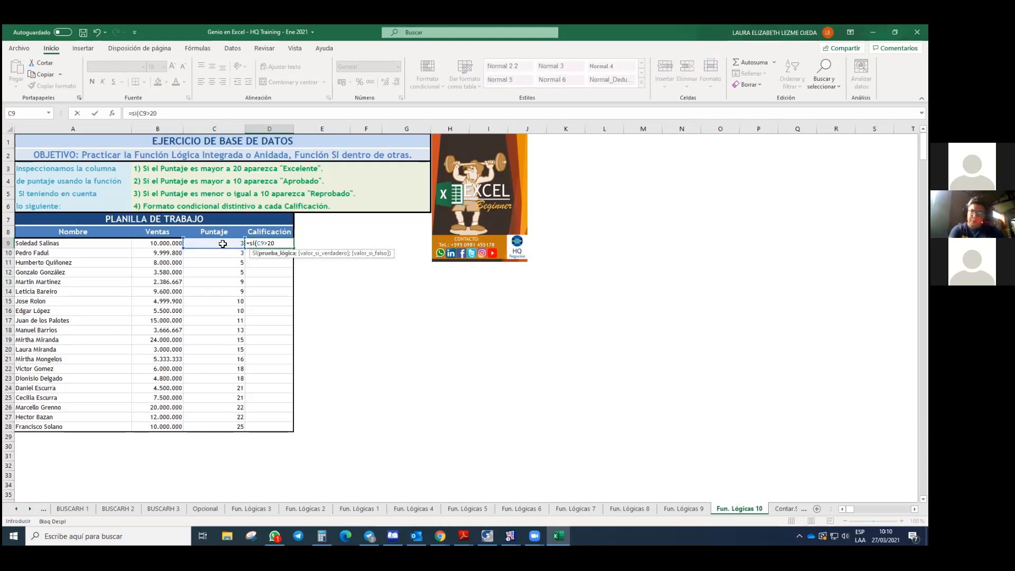
type(";")
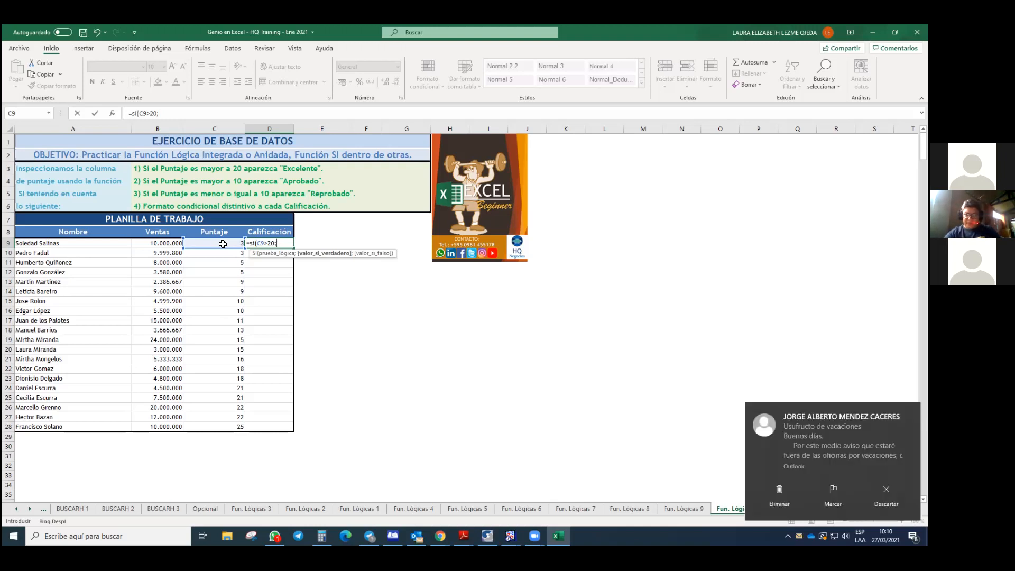
type("\"Excelente")
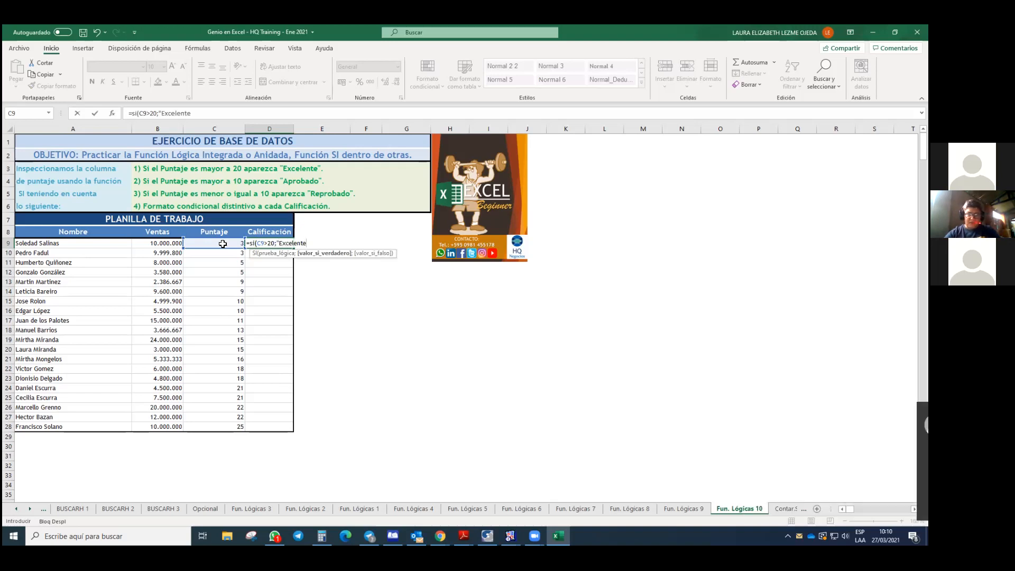
type("\"")
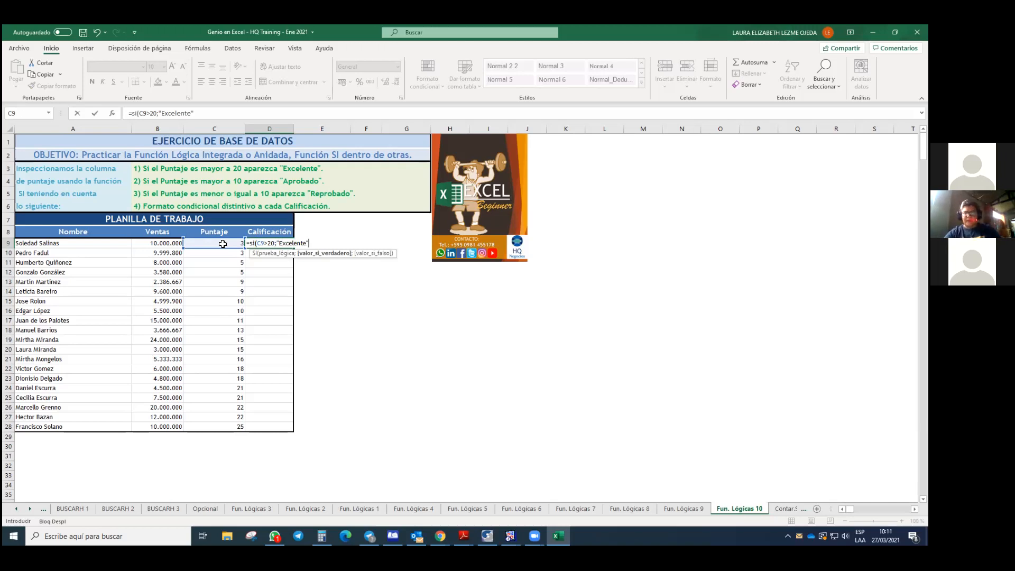
- Nest a second SI as the false value in D9's formula, testing C9>10 and returning "Aprobado"
type(";")
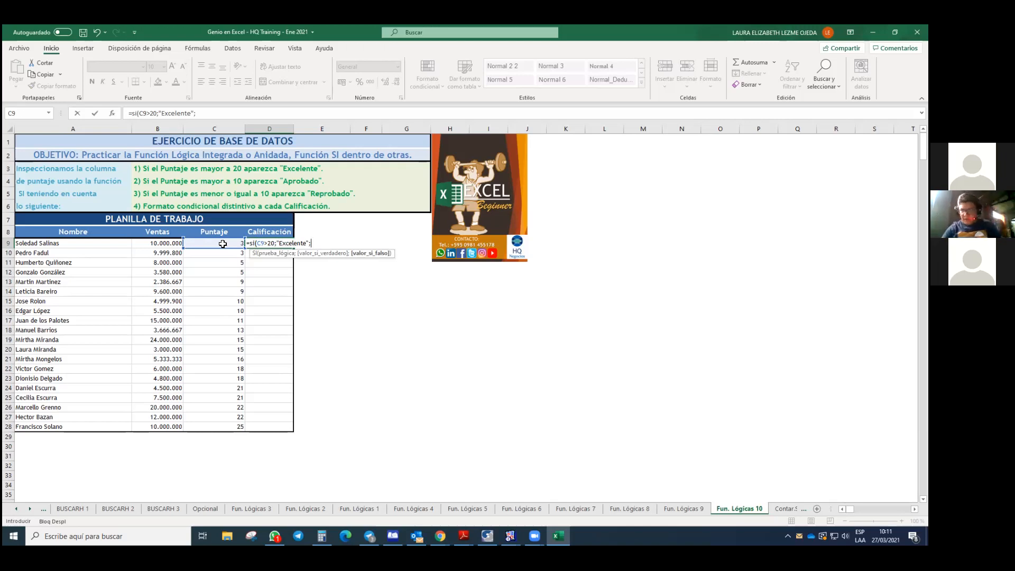
type("s")
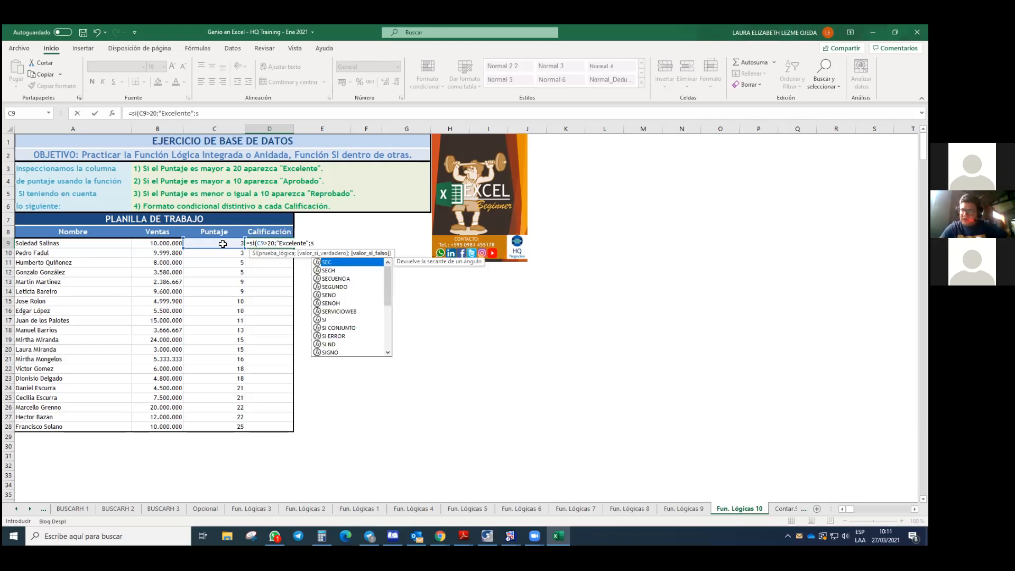
type("i")
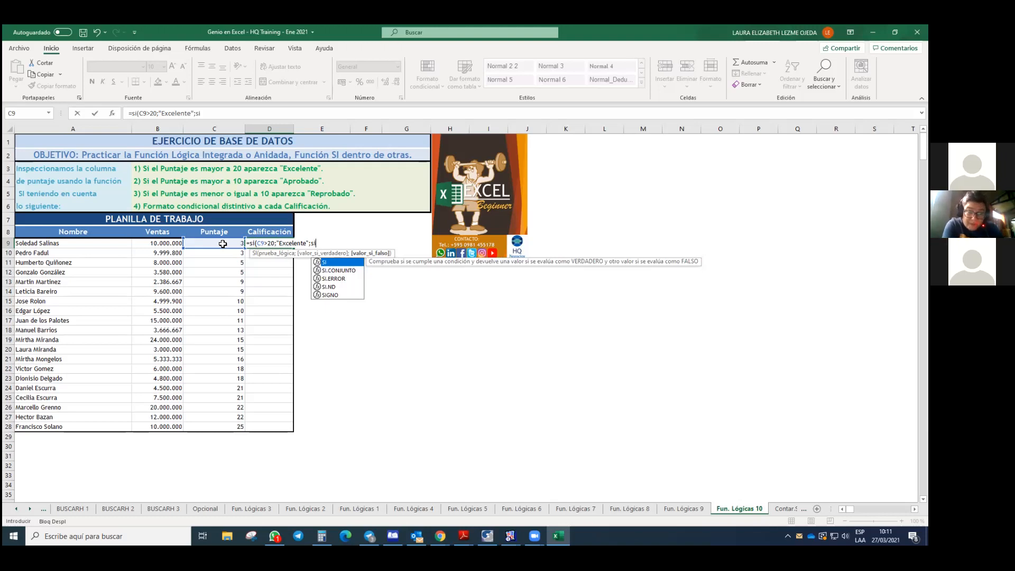
type("(")
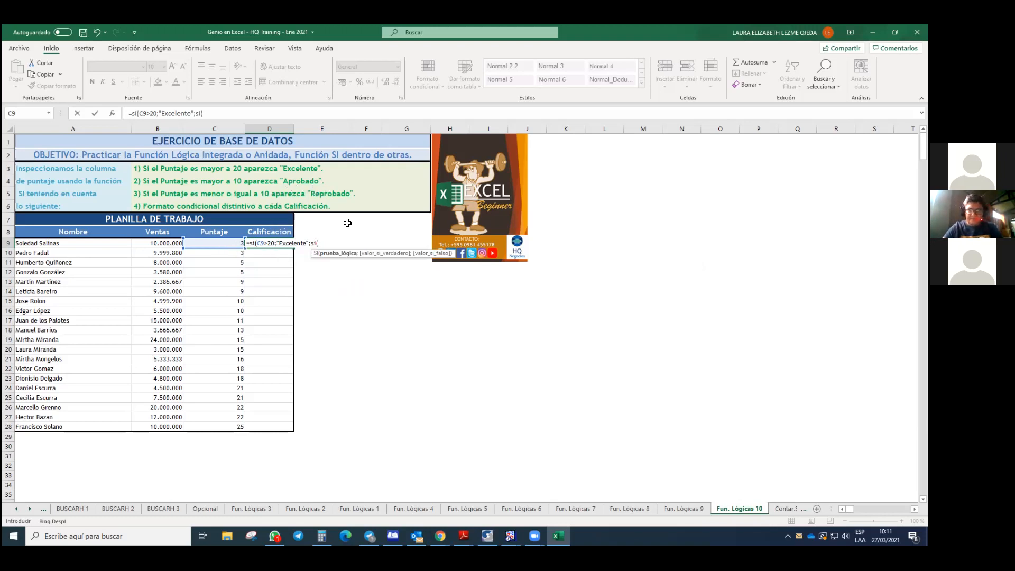
left_click(223, 244)
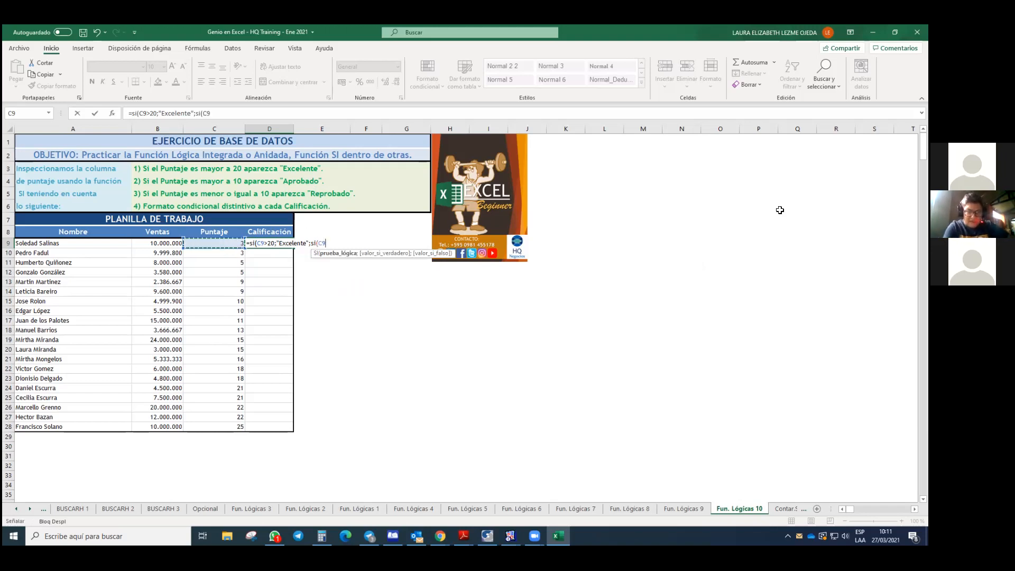
type(">10")
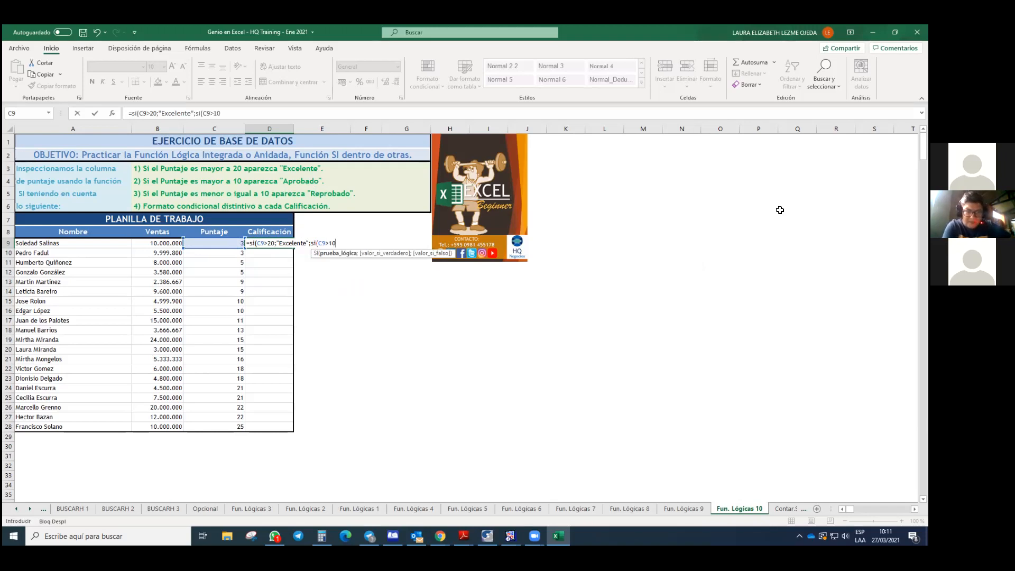
type(";")
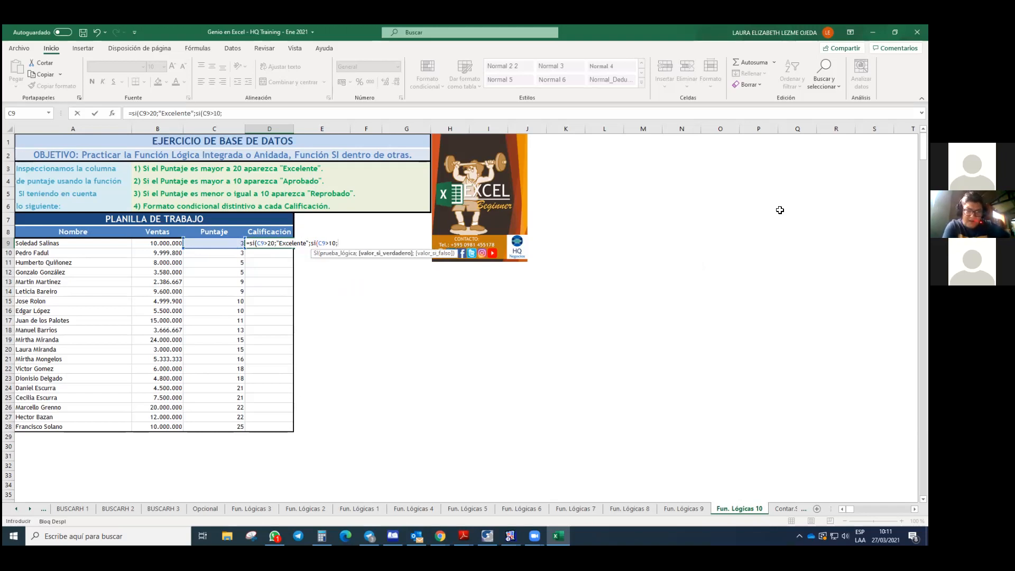
type("\"Aprobado\"")
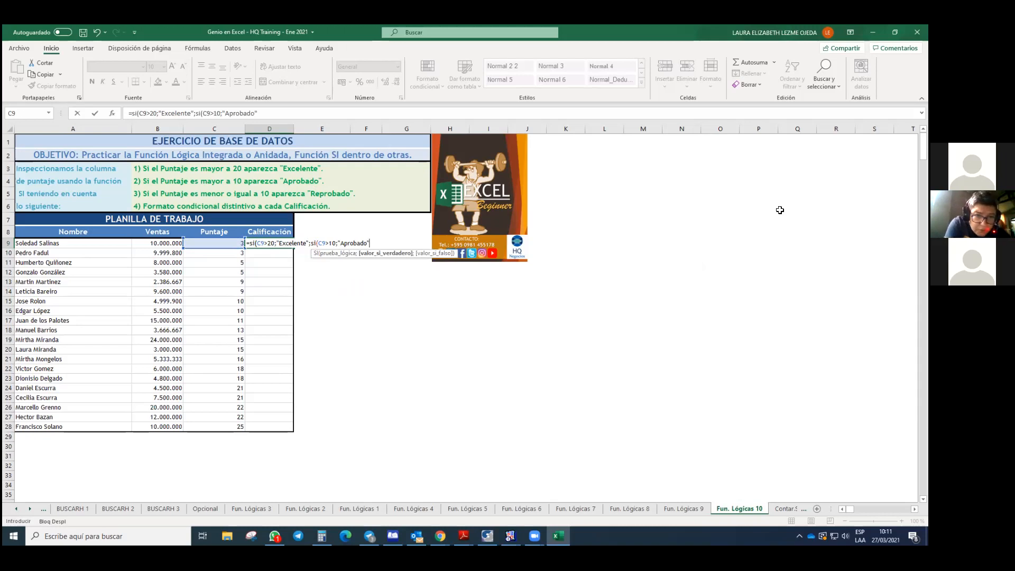
- Nest a third SI as the false value of the second one in D9, testing C9<=10 and returning "Reporbado"
type(";")
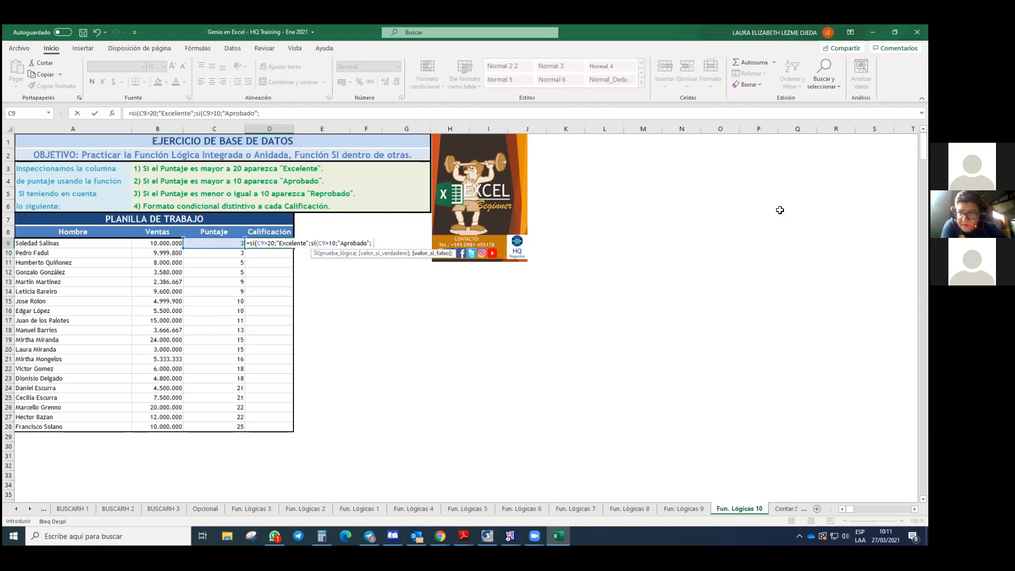
type(" si")
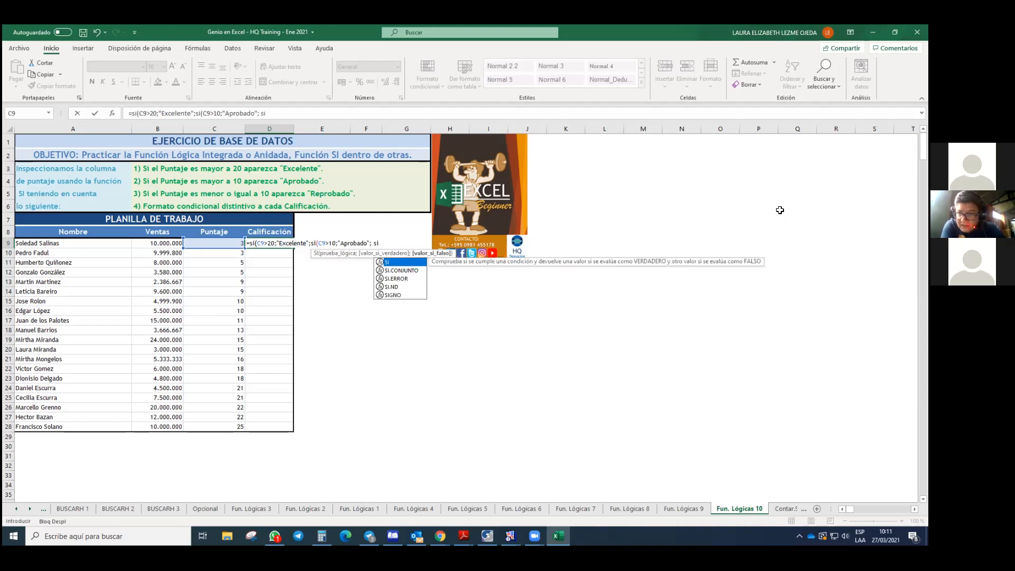
type("(")
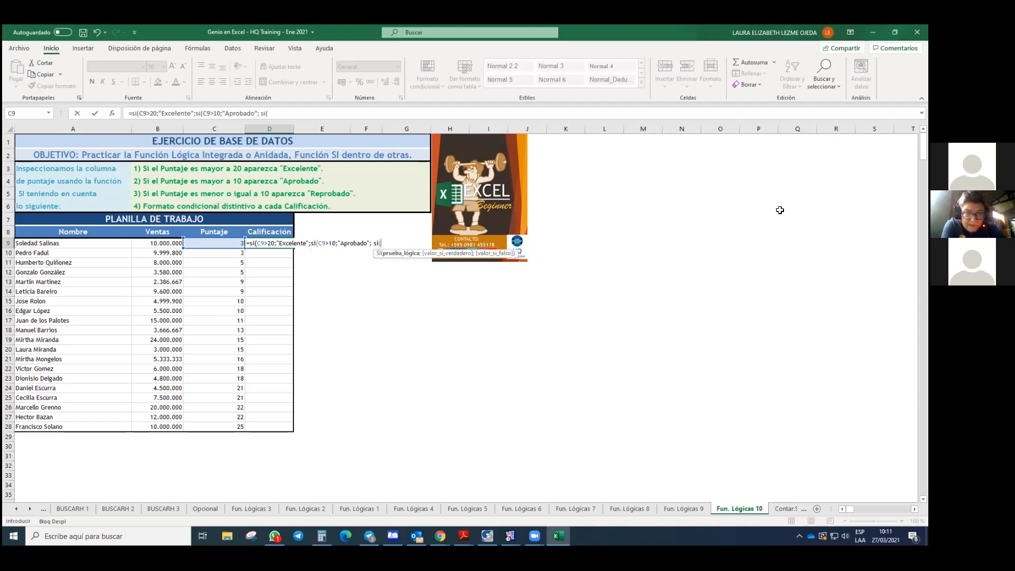
left_click(224, 242)
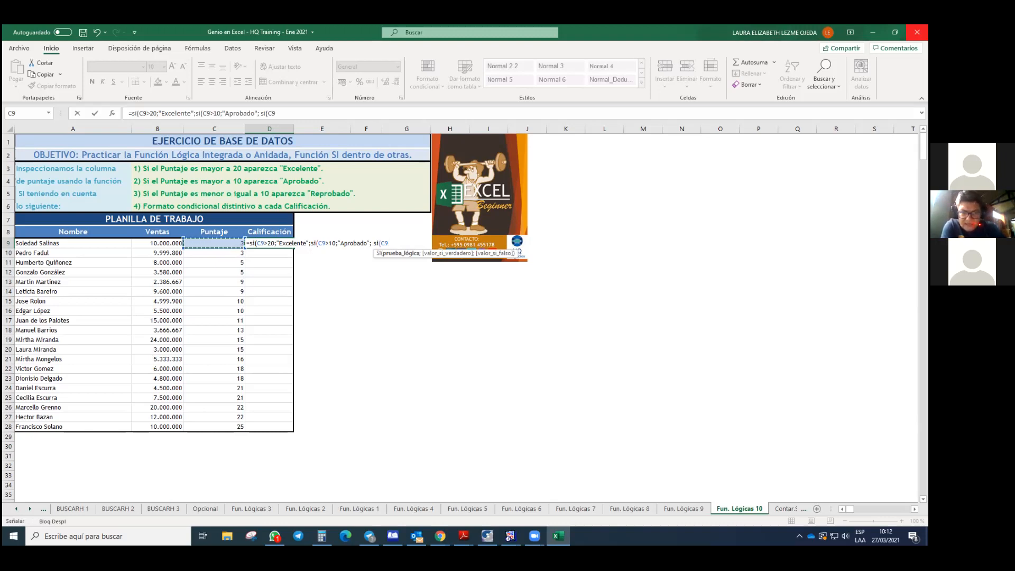
type("Z")
key("BackSpace")
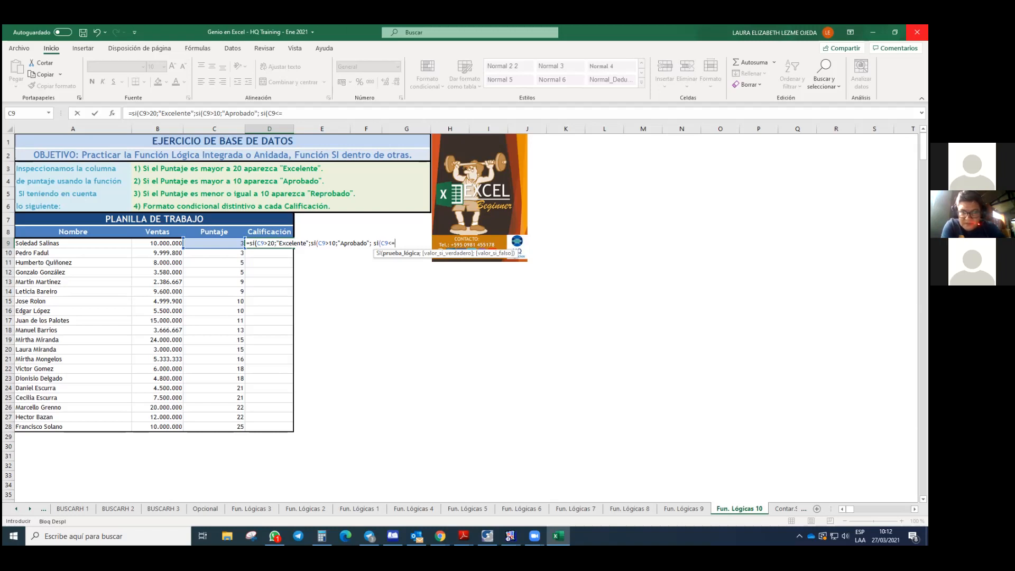
type("0")
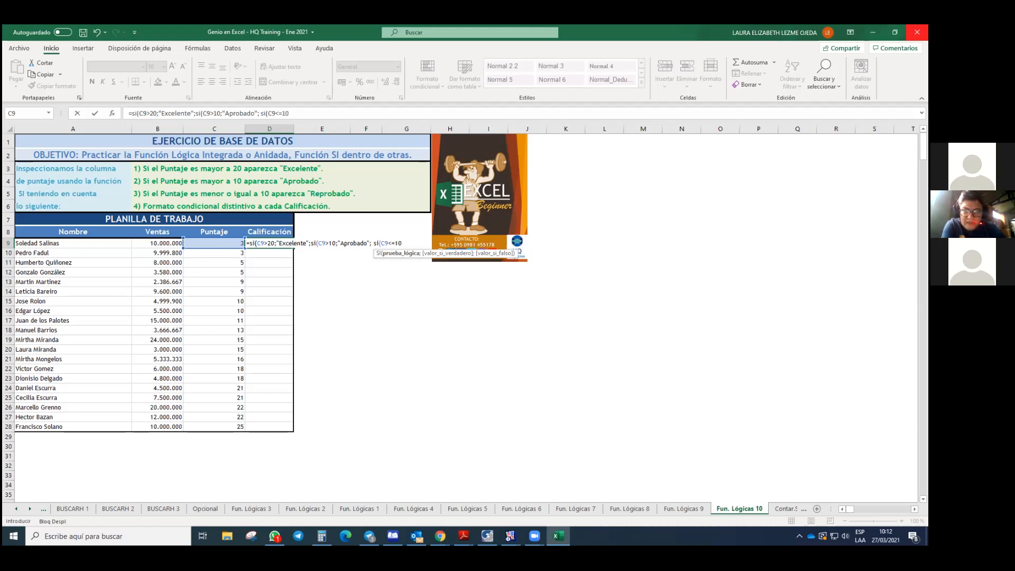
type(";")
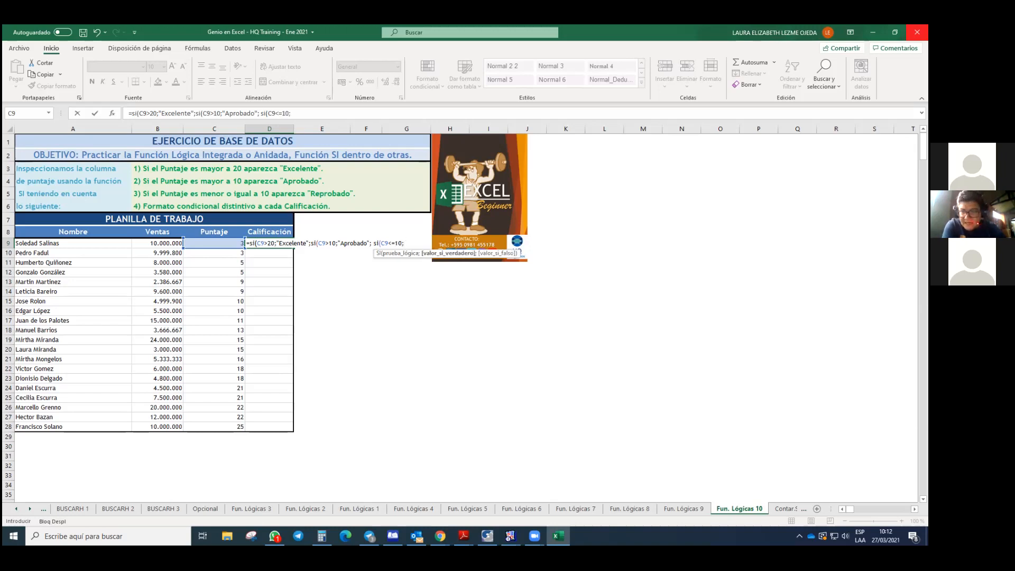
type("\"Re")
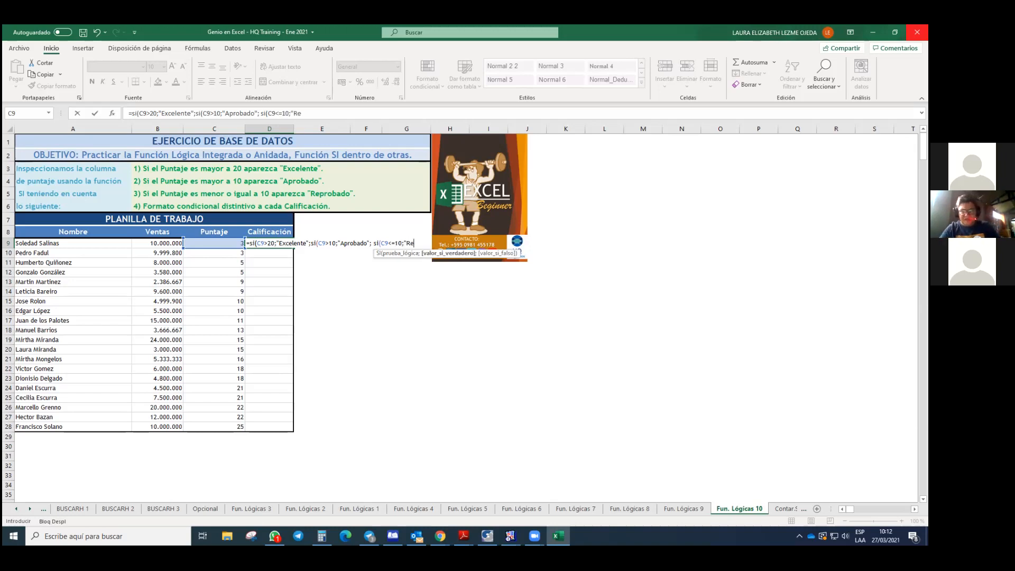
type("porbado")
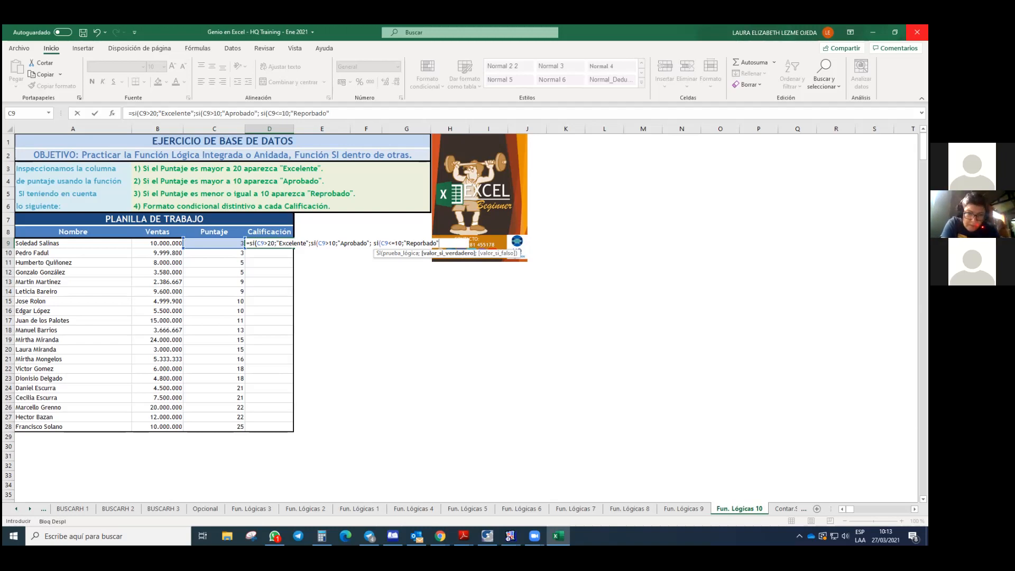
- Finish D9's nested SI formula with an empty text "" as the last false value, close all three functions and enter it
type(";")
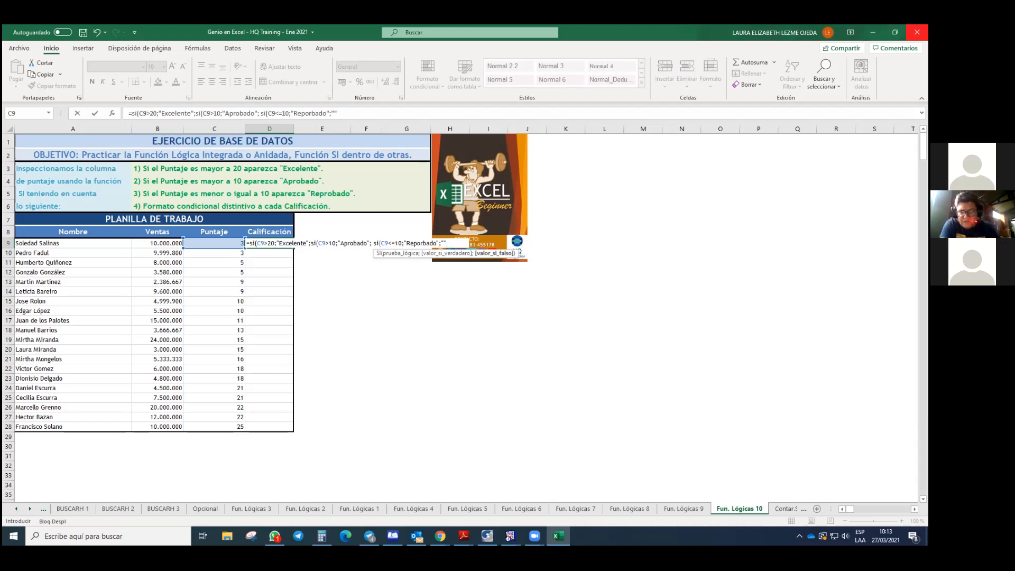
type(")")
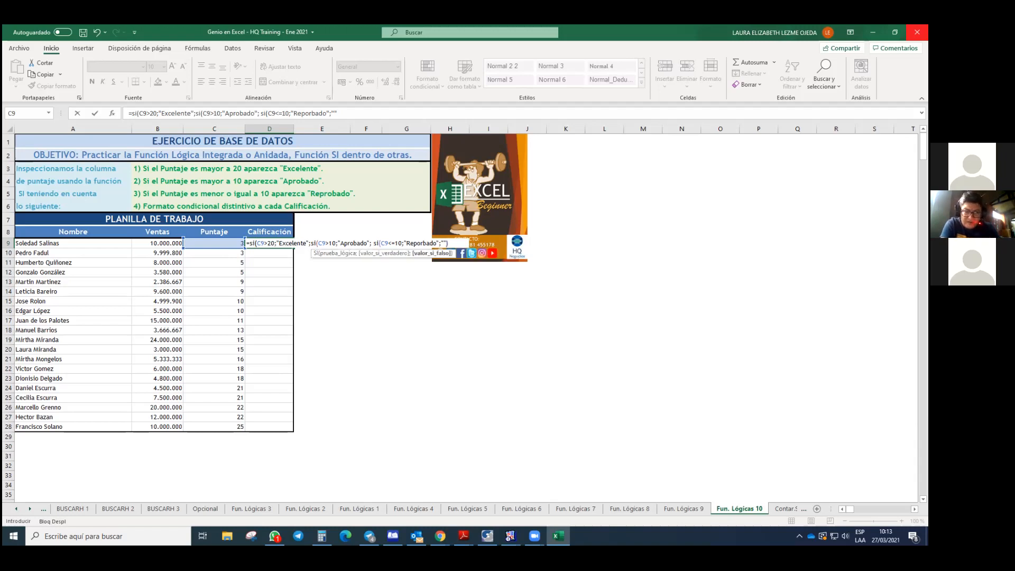
type("))")
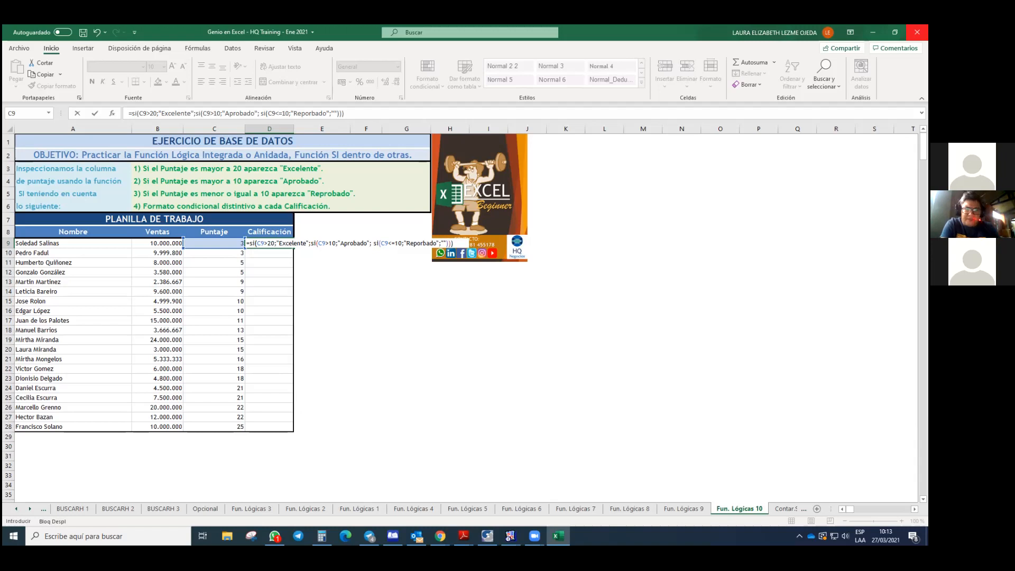
key("Return")
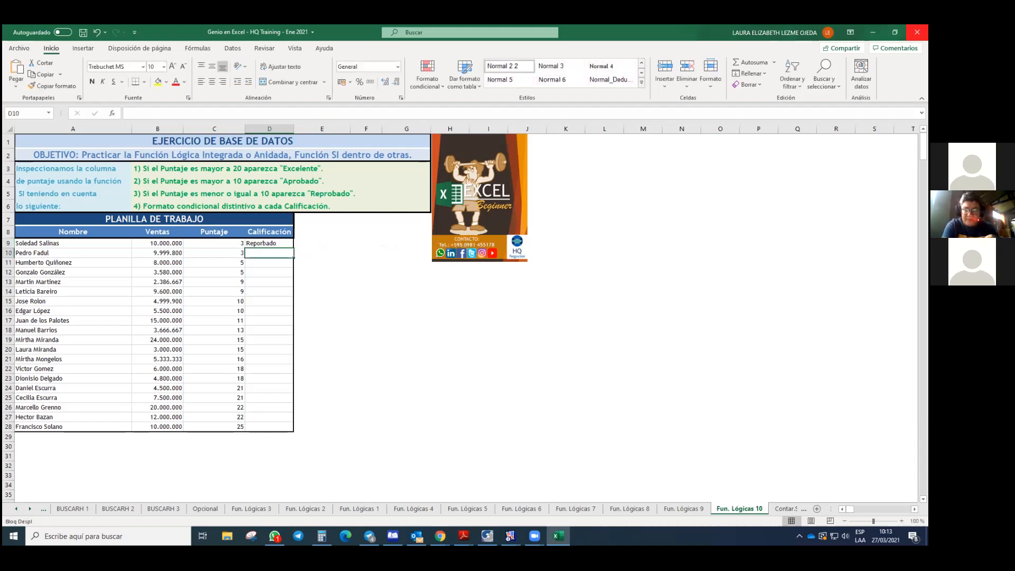
- Correct the misspelled text in D9's formula to "Reprobado" and fill the formula down the Calificación column to D28
left_click(269, 244)
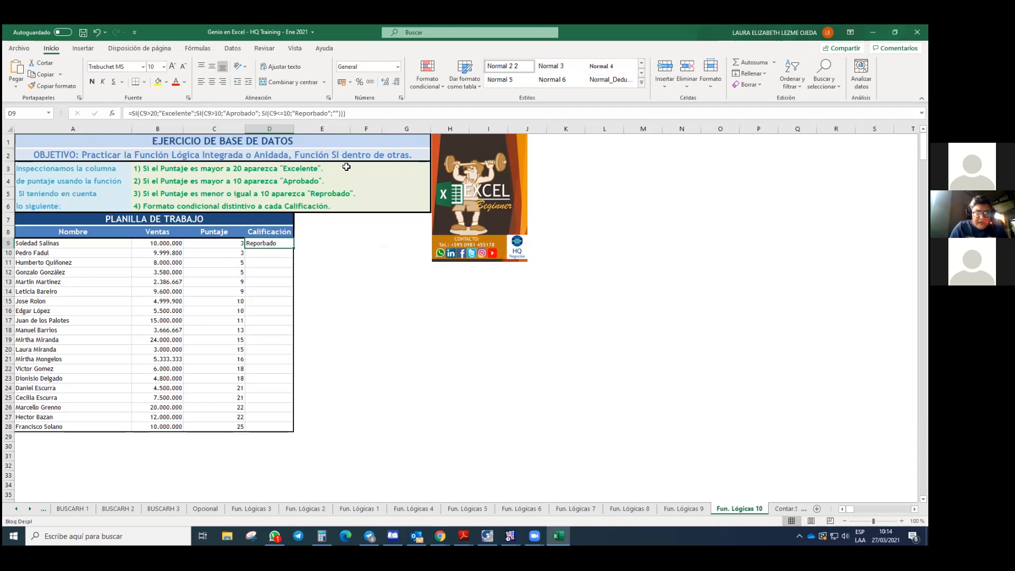
left_click(312, 114)
key("BackSpace")
key("BackSpace")
type("ro")
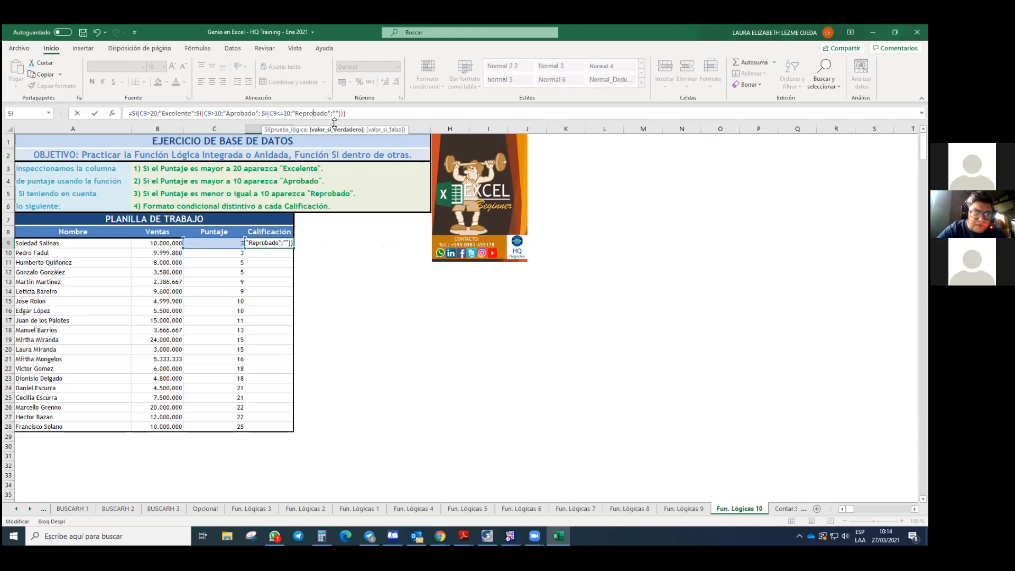
key("Return")
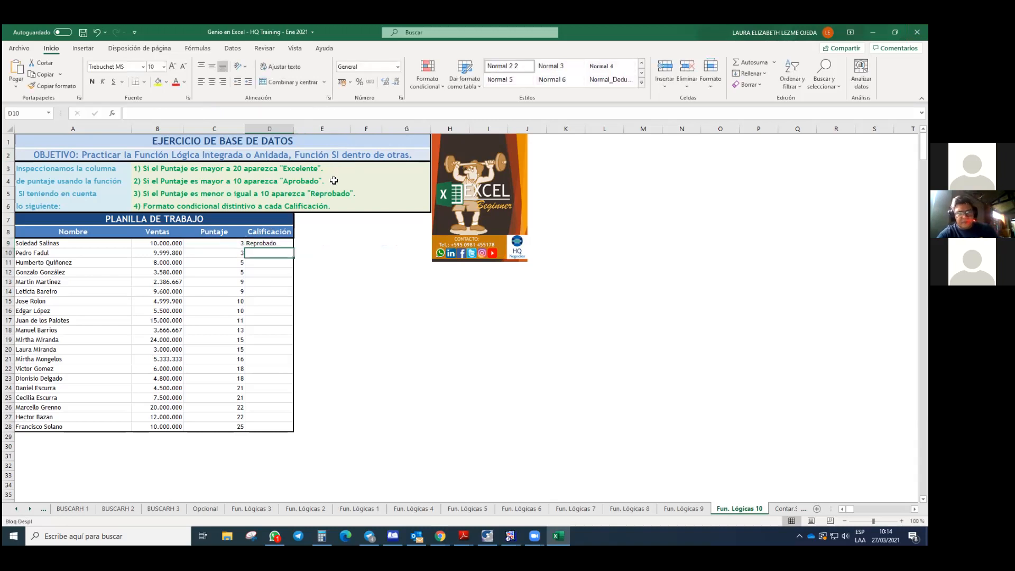
left_click(270, 243)
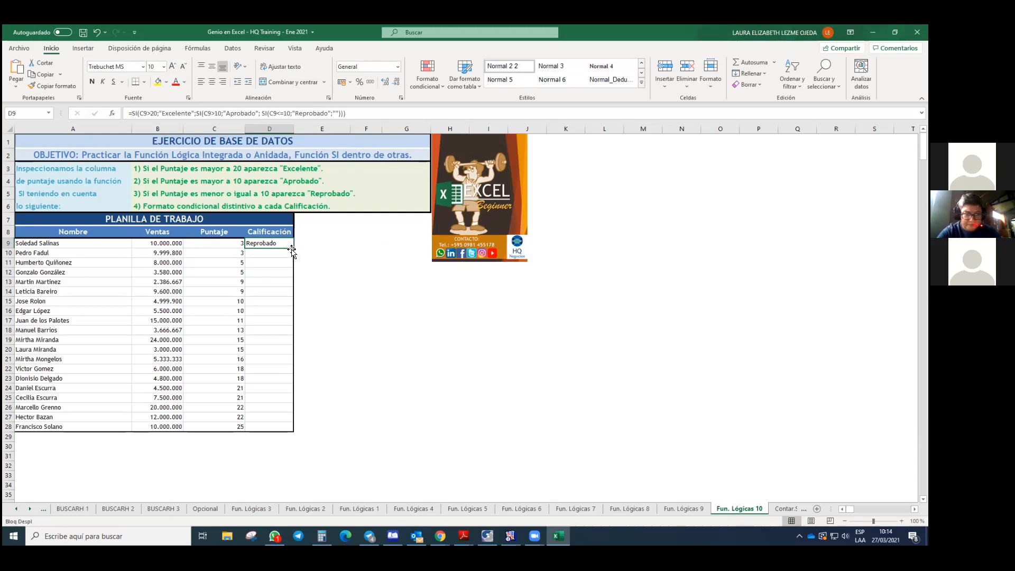
left_click_drag(294, 251, 284, 429)
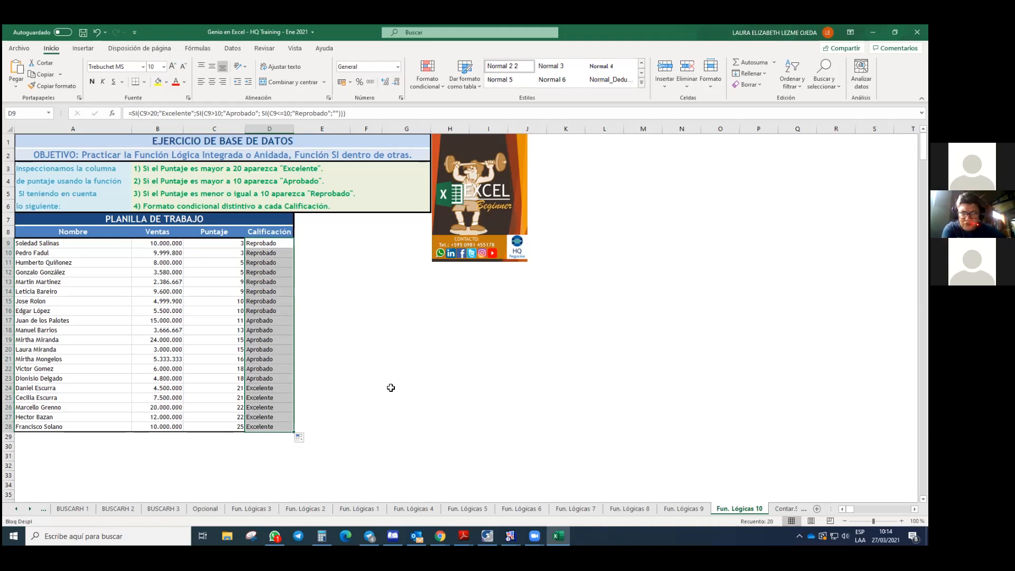
- Test the Calificación formula by entering the text A as the Puntaje in C9, and clear the cell again
left_click(228, 246)
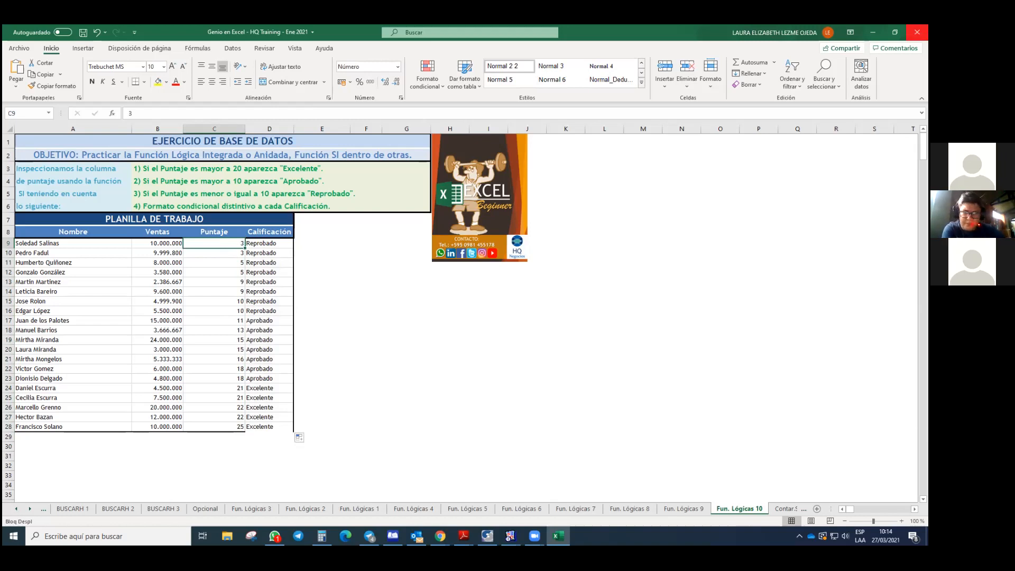
type("a")
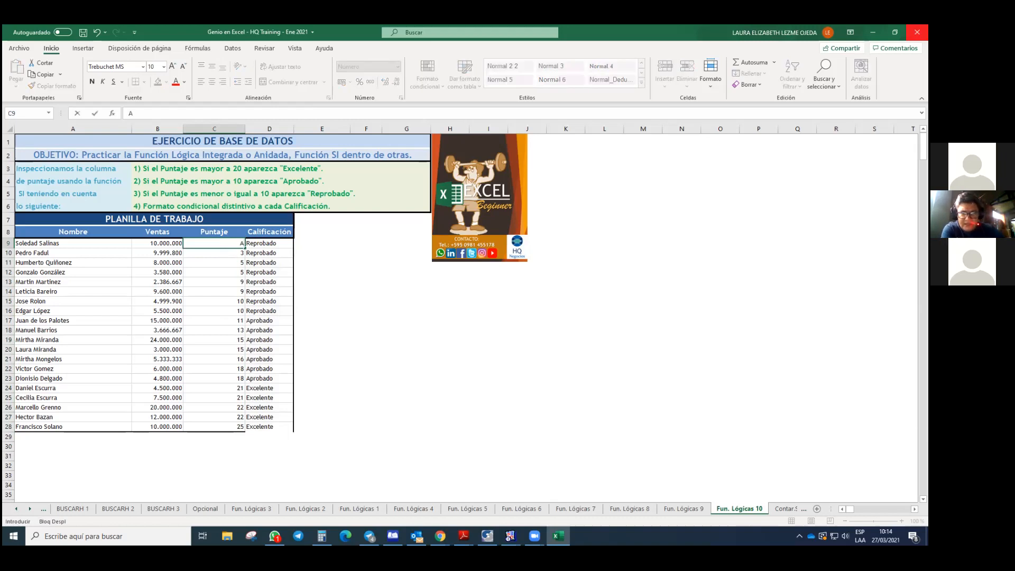
key("Return")
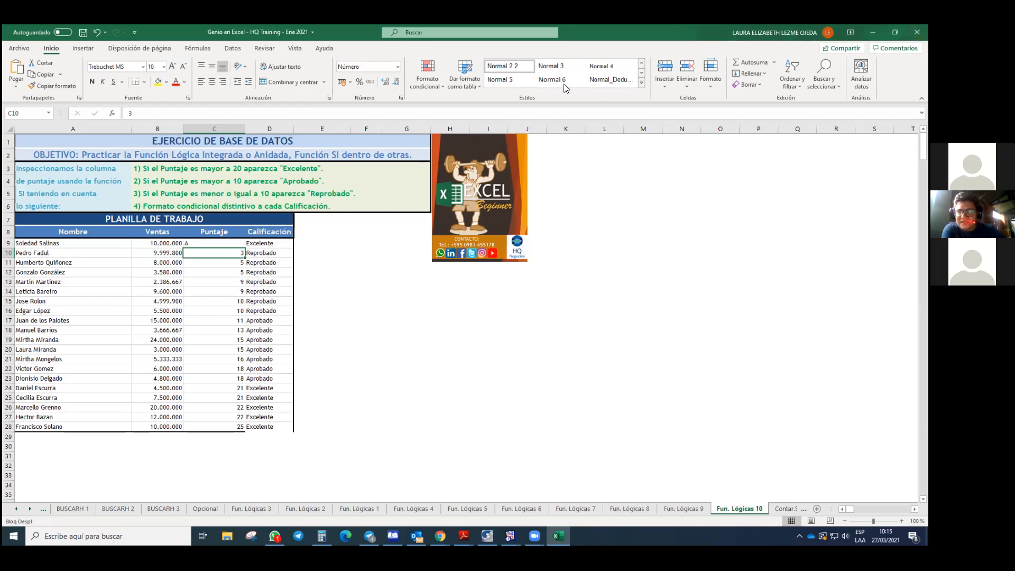
left_click(205, 242)
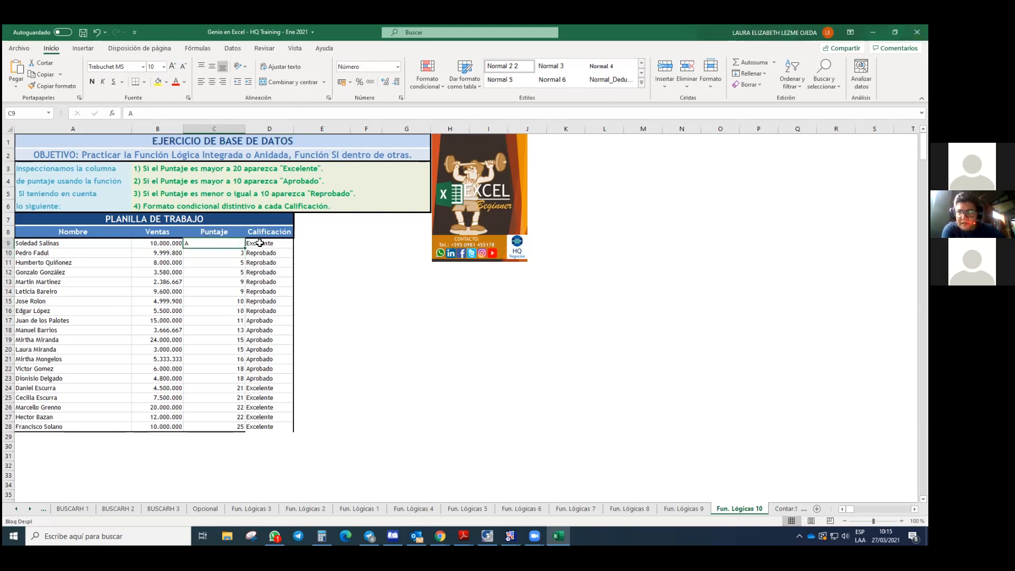
key("BackSpace")
key("Return")
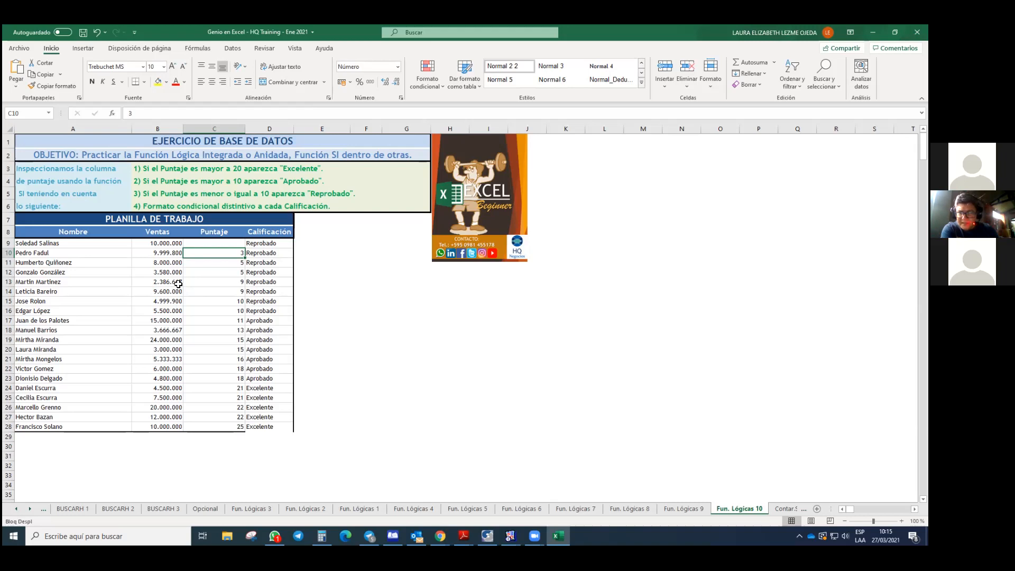
- Test the Calificación formula with FALSO as the Puntaje in C9, and restore the cell's value to 3
left_click(216, 246)
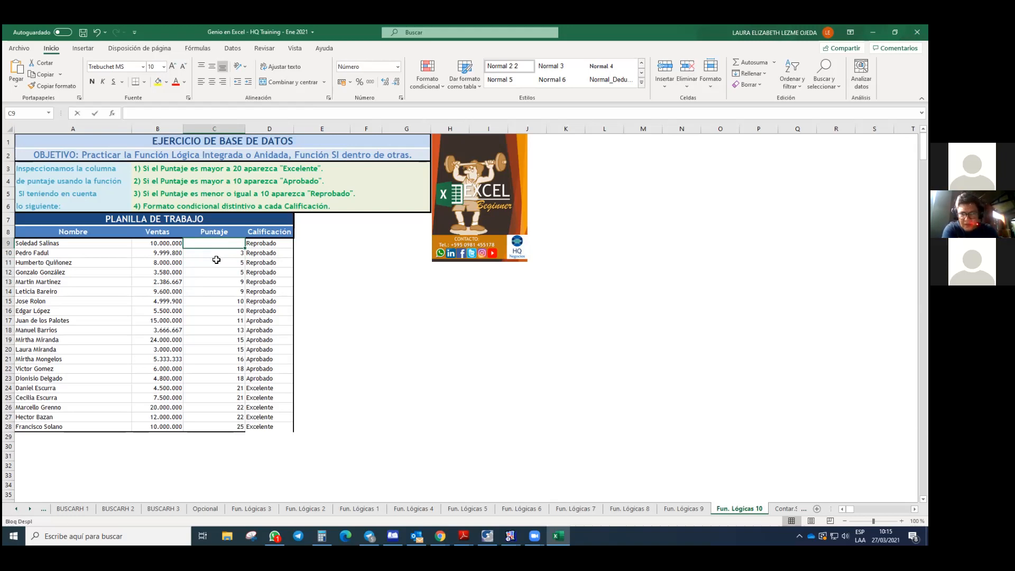
type("FALSO")
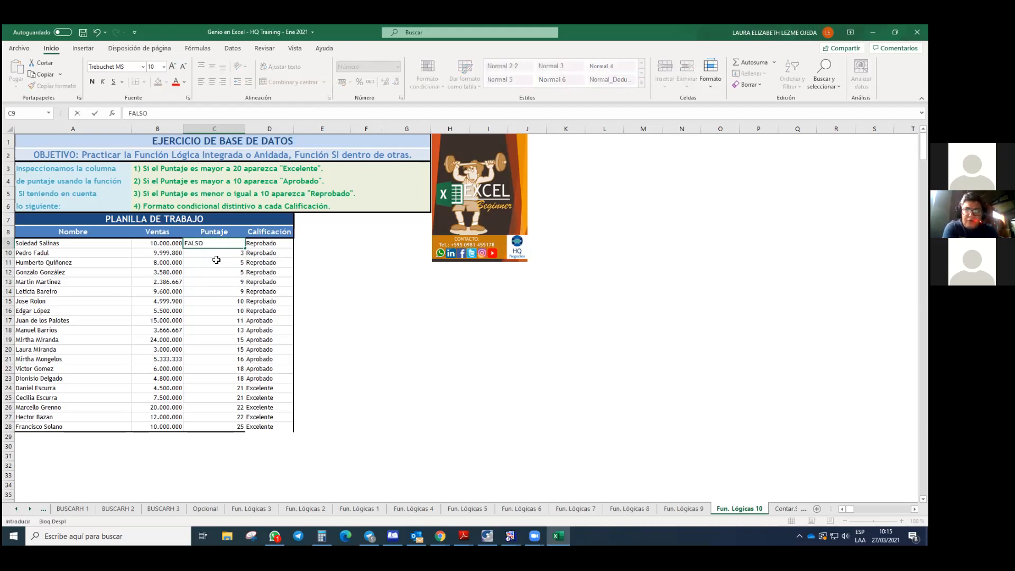
key("Return")
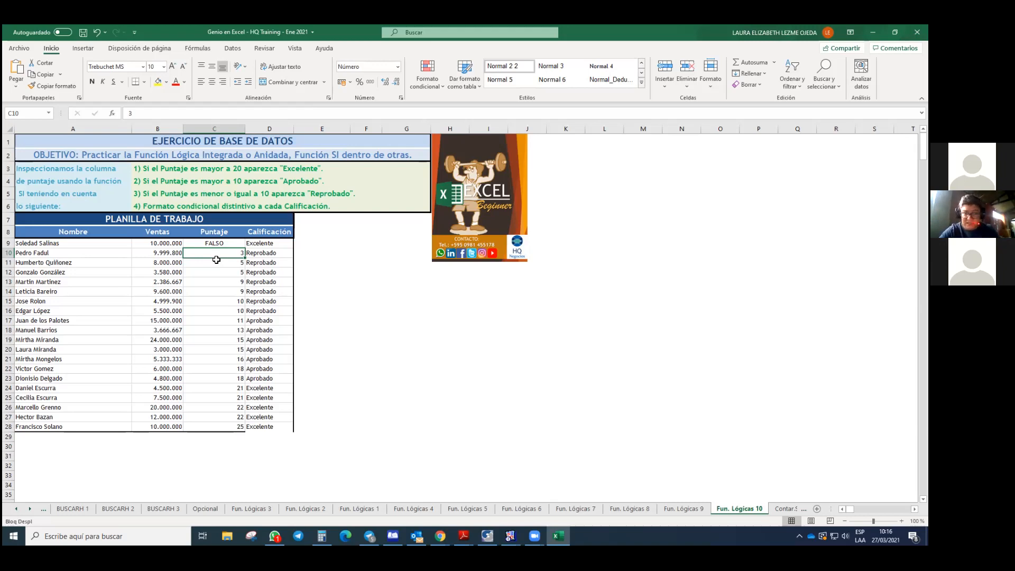
left_click(199, 245)
type("3")
key("Return")
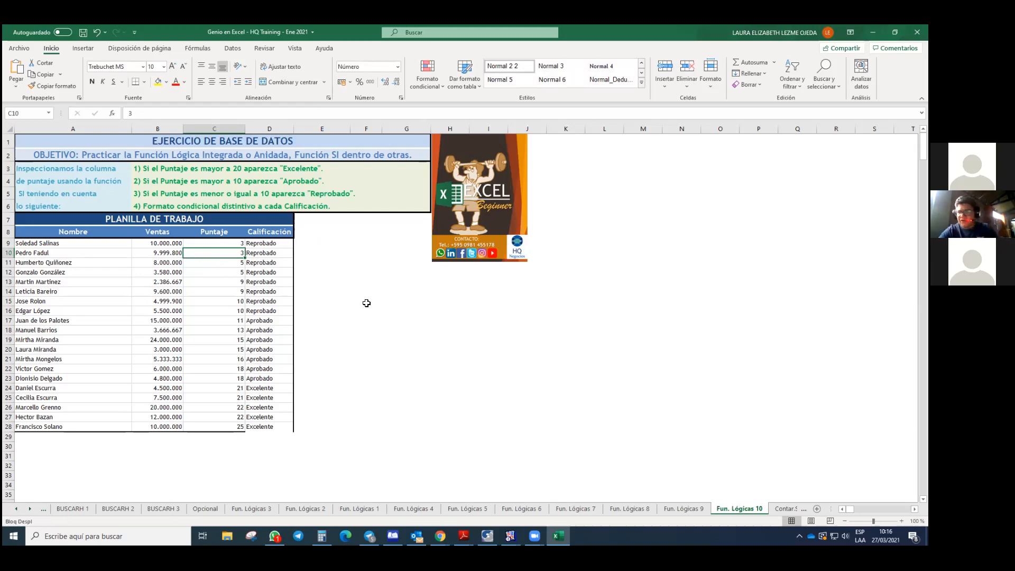
- Create a conditional formatting rule on D9:D28 for only the cells whose value is equal to "Reprobado"
left_click(270, 243)
left_click(315, 281)
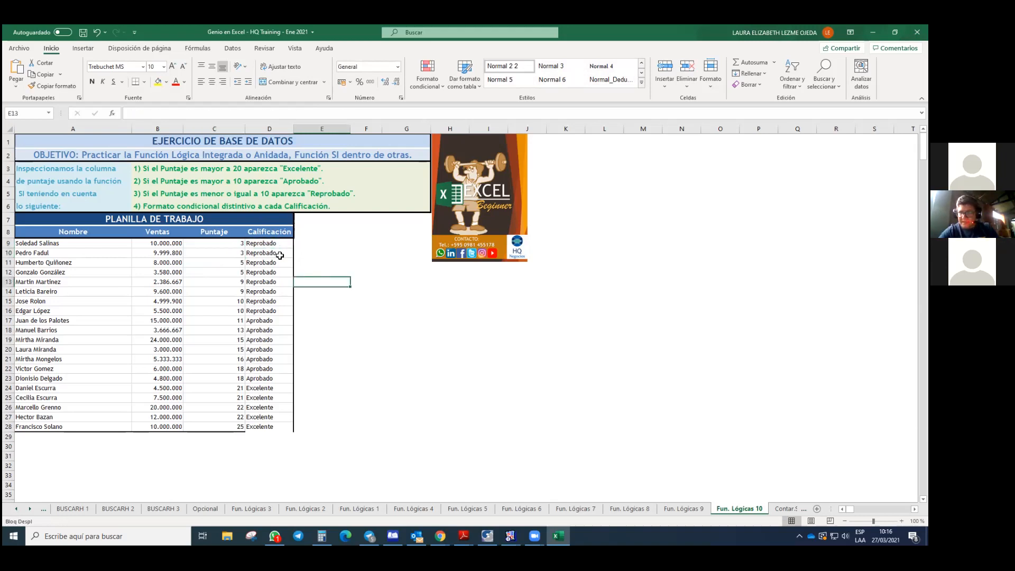
left_click_drag(273, 243, 281, 428)
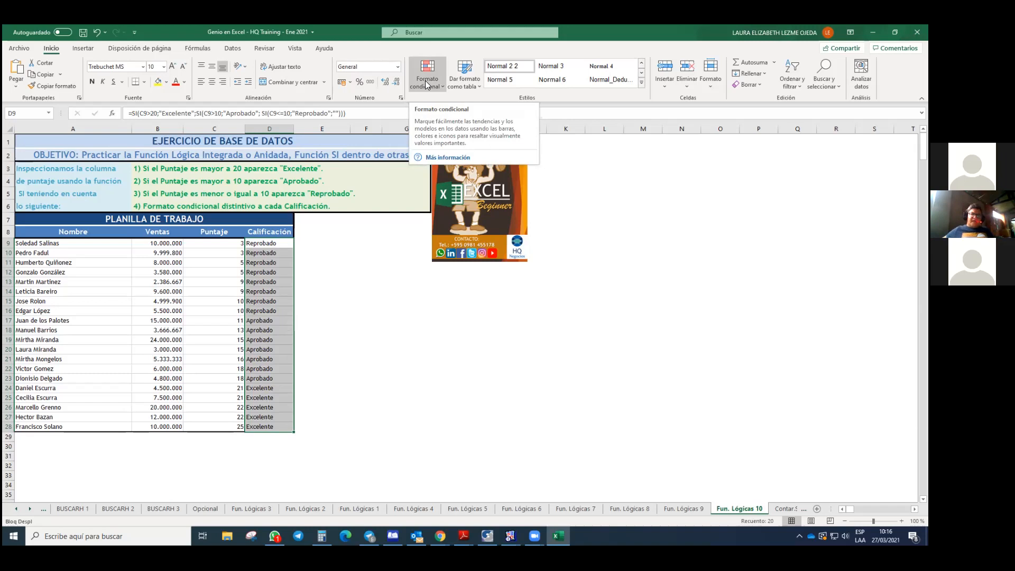
left_click(426, 85)
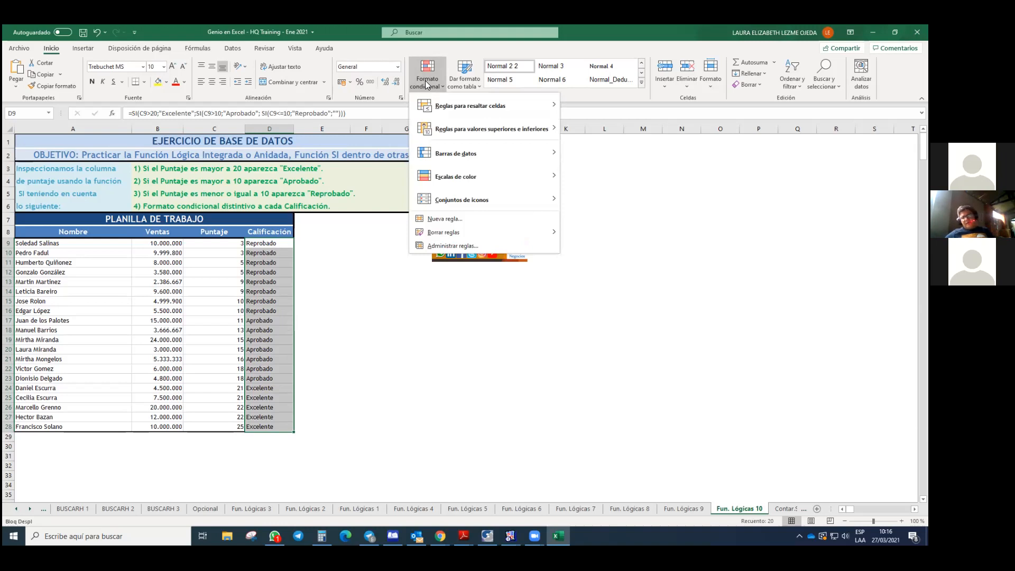
left_click(457, 221)
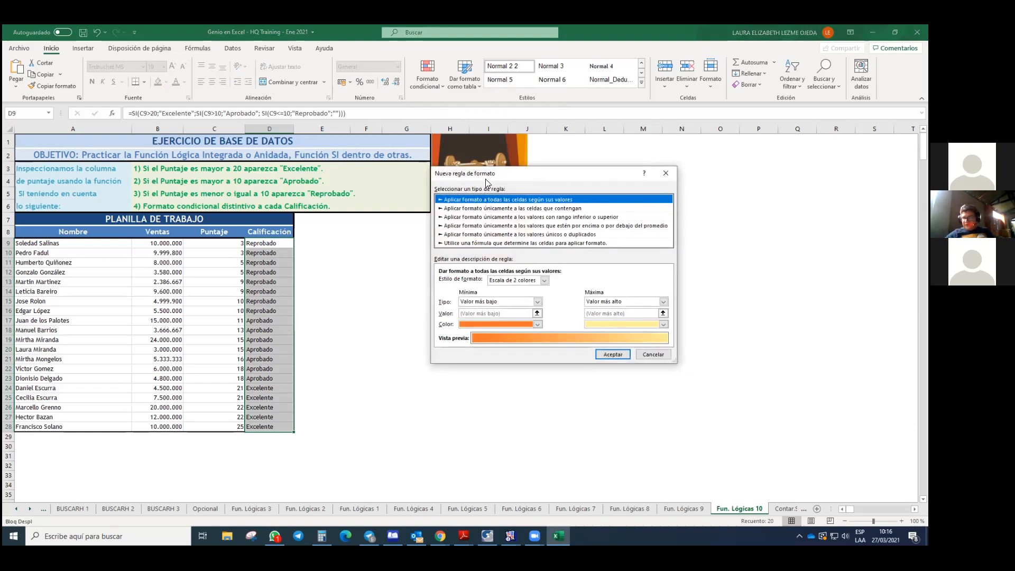
left_click(507, 208)
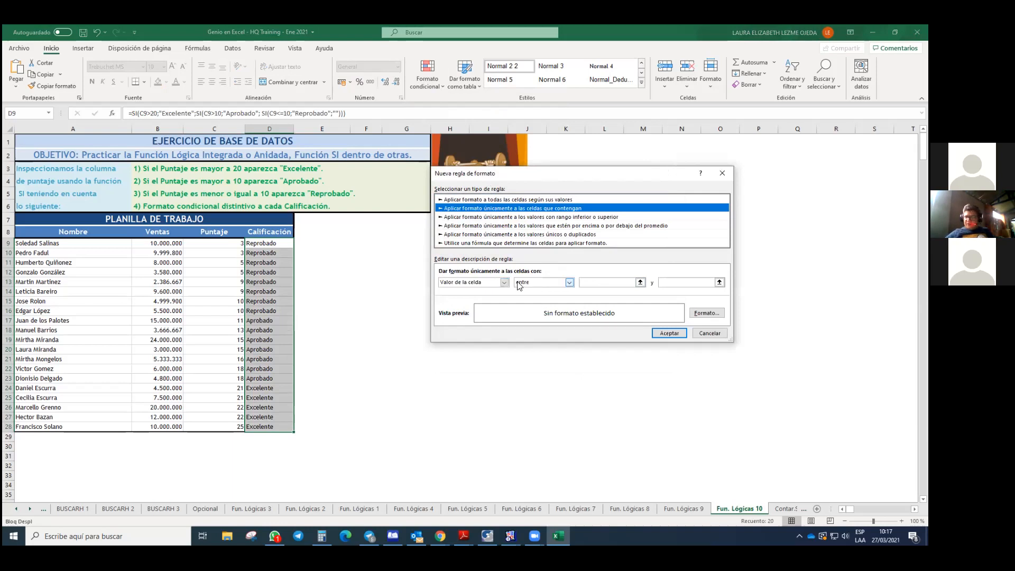
left_click(569, 283)
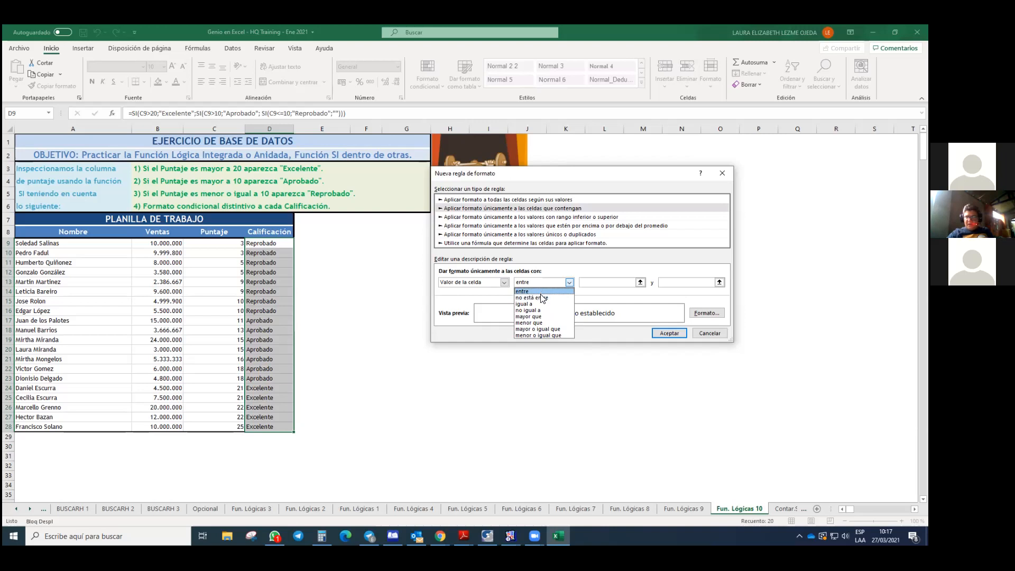
left_click(529, 304)
left_click(602, 283)
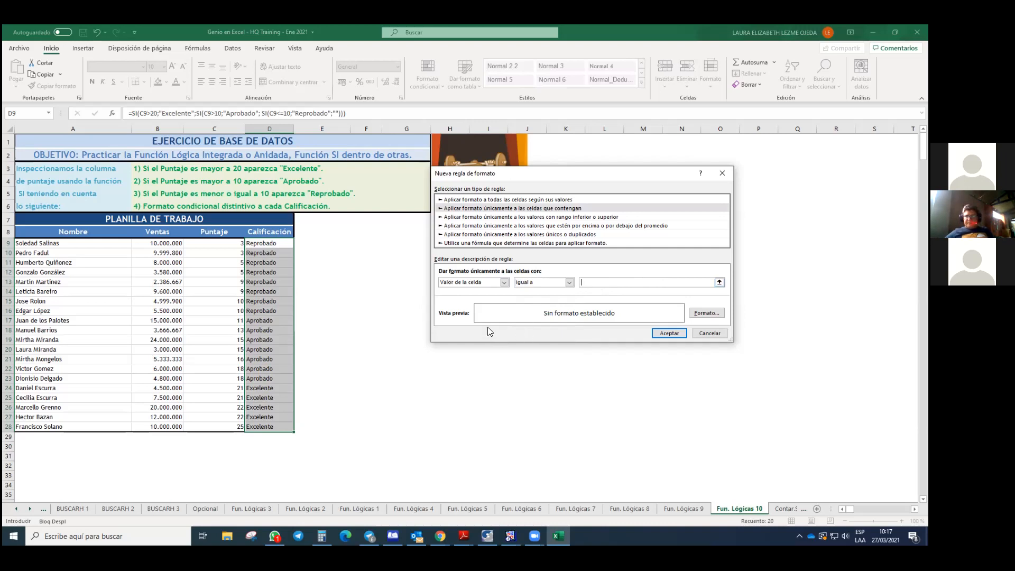
type("r")
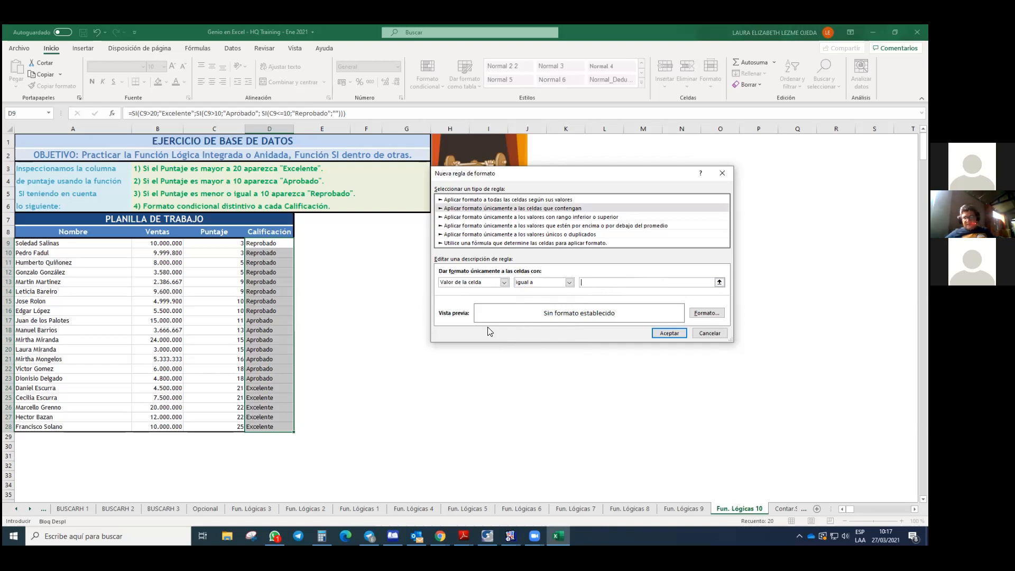
type("eprobado")
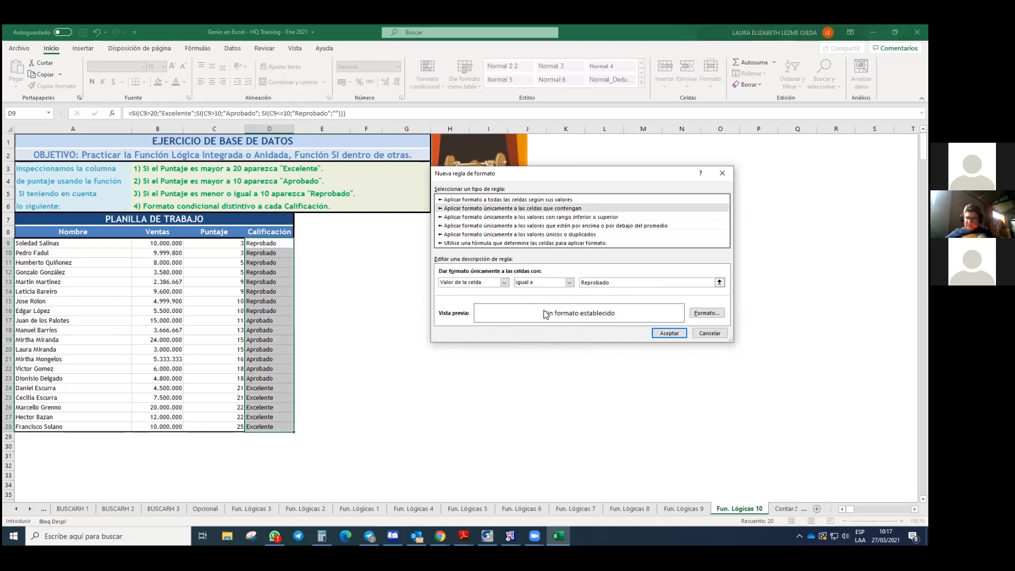
- Give the Reprobado rule a red font and a yellow fill, and apply it to the Calificación cells
left_click(701, 313)
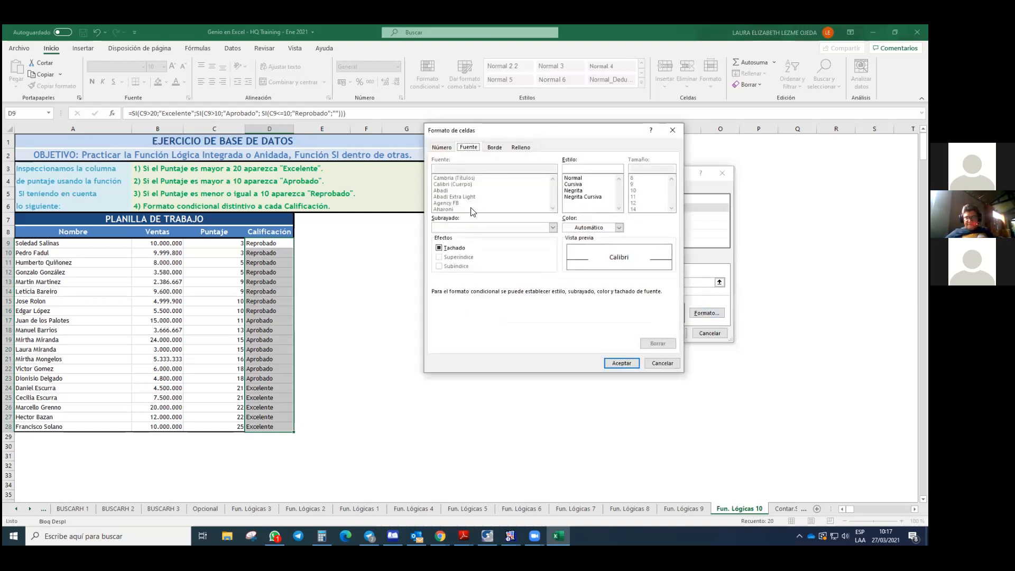
left_click(619, 227)
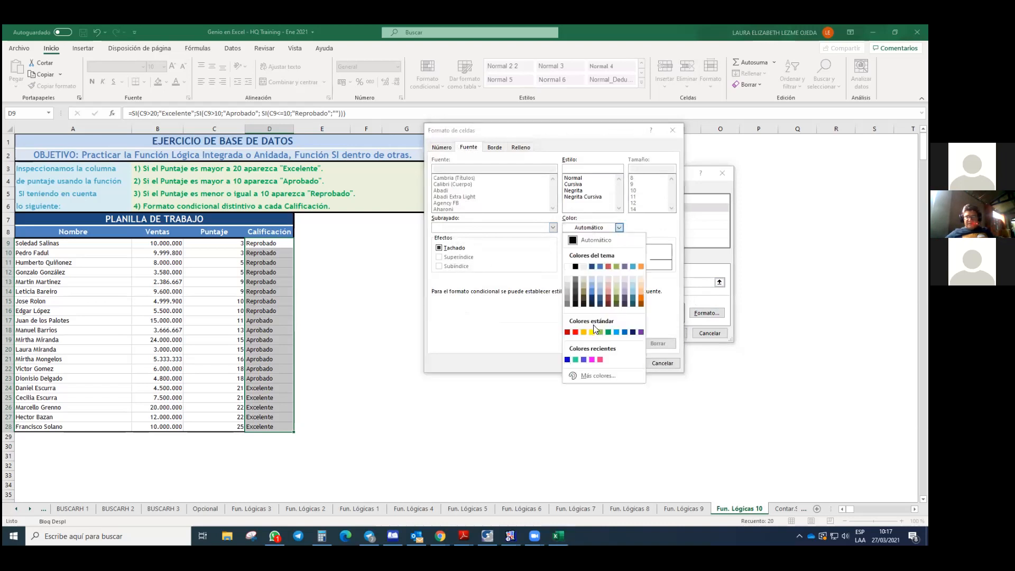
left_click(575, 333)
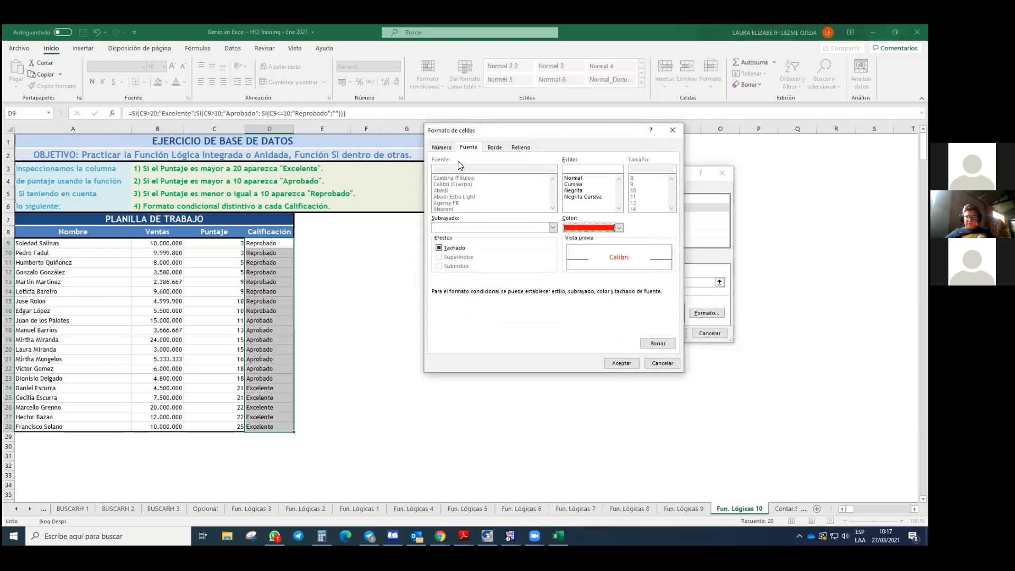
left_click(516, 149)
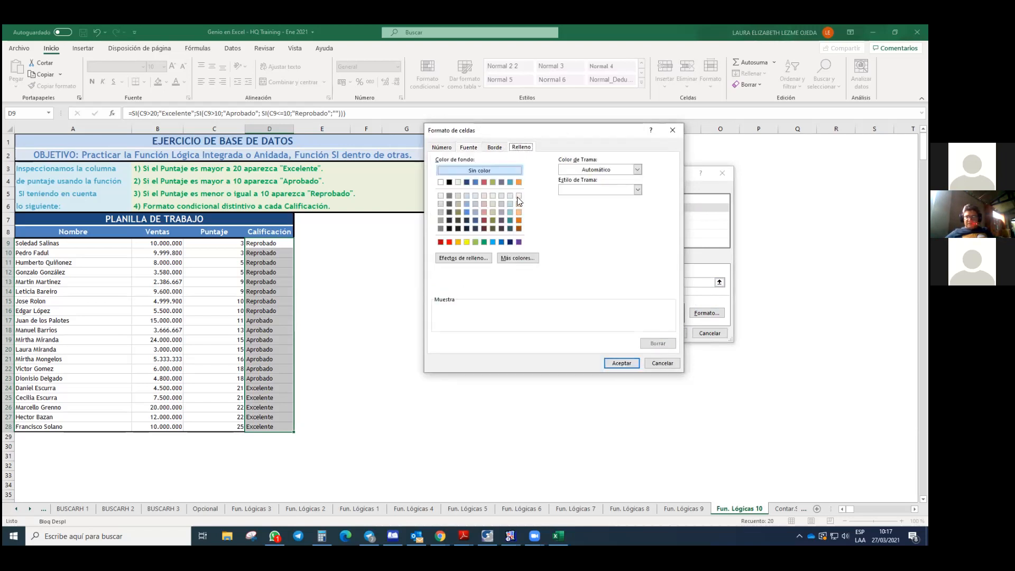
left_click(467, 242)
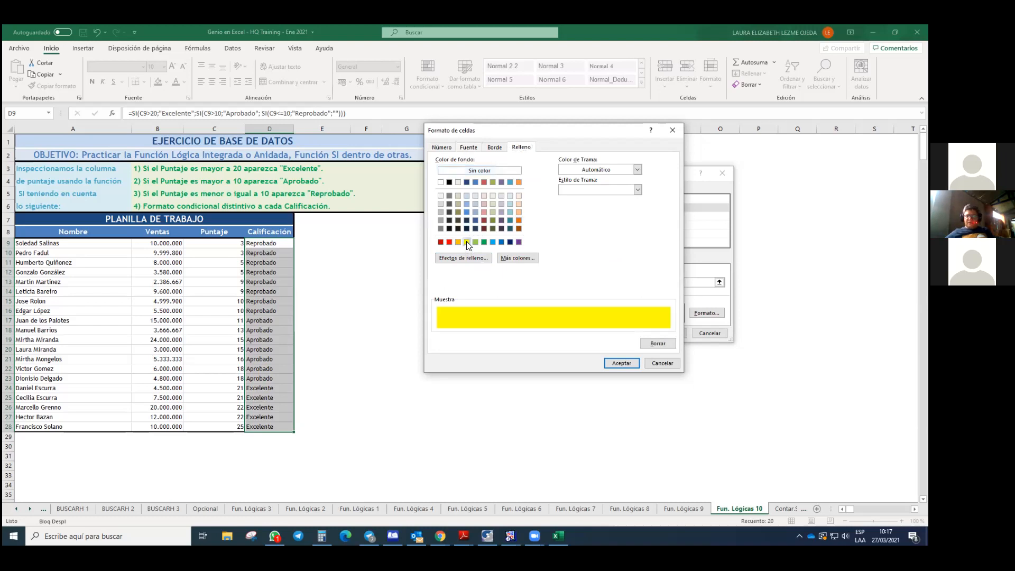
left_click(629, 365)
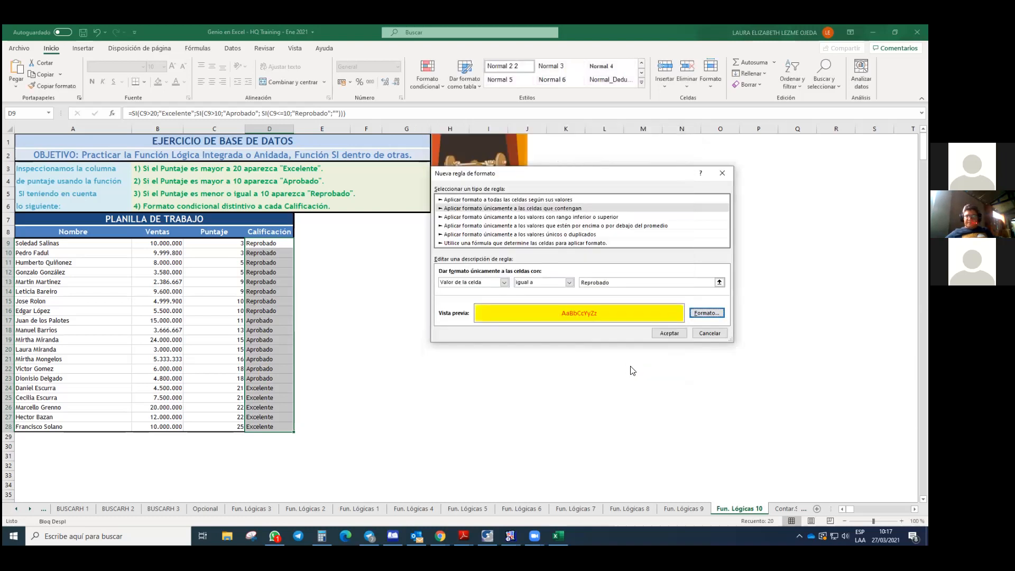
left_click(670, 333)
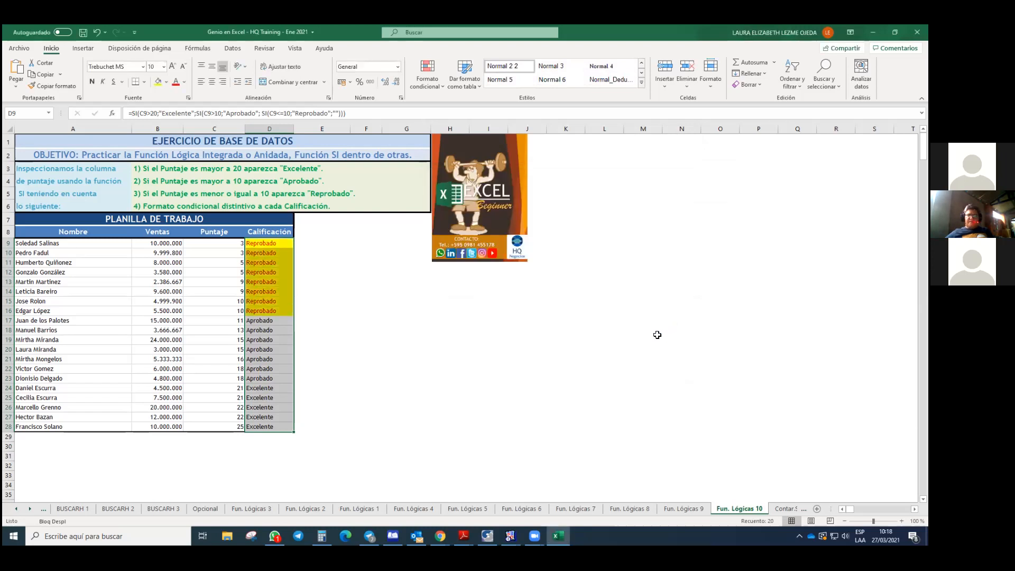
left_click(449, 330)
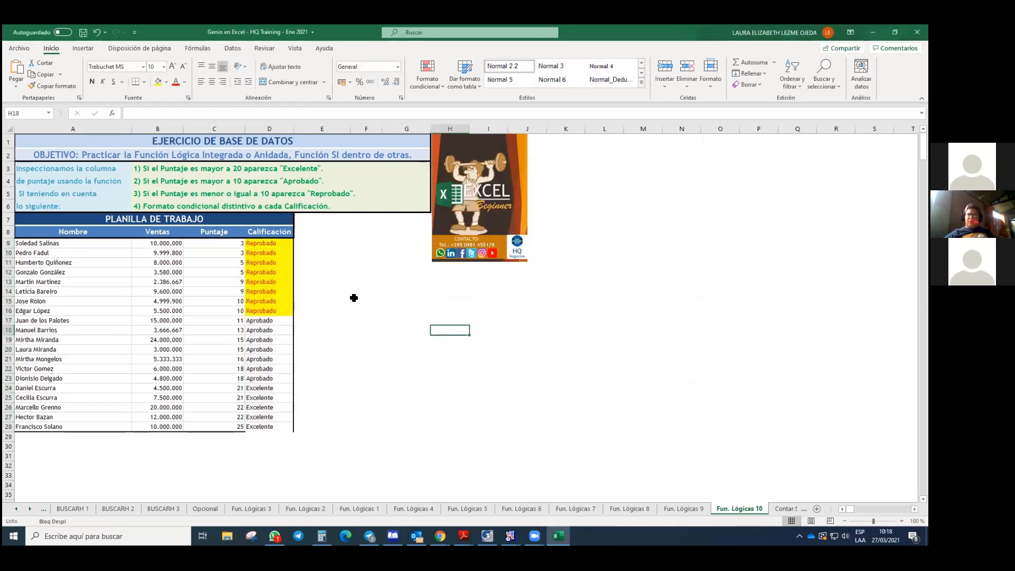
- Create a conditional formatting rule on D9:D28 for only the cells whose value is equal to "Aprobado"
left_click_drag(269, 248, 270, 426)
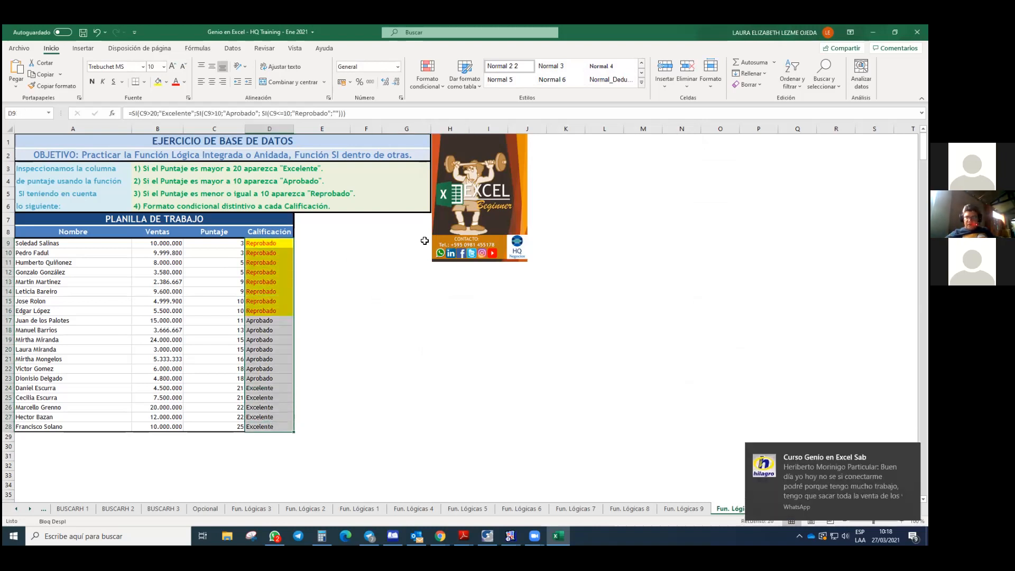
left_click(429, 85)
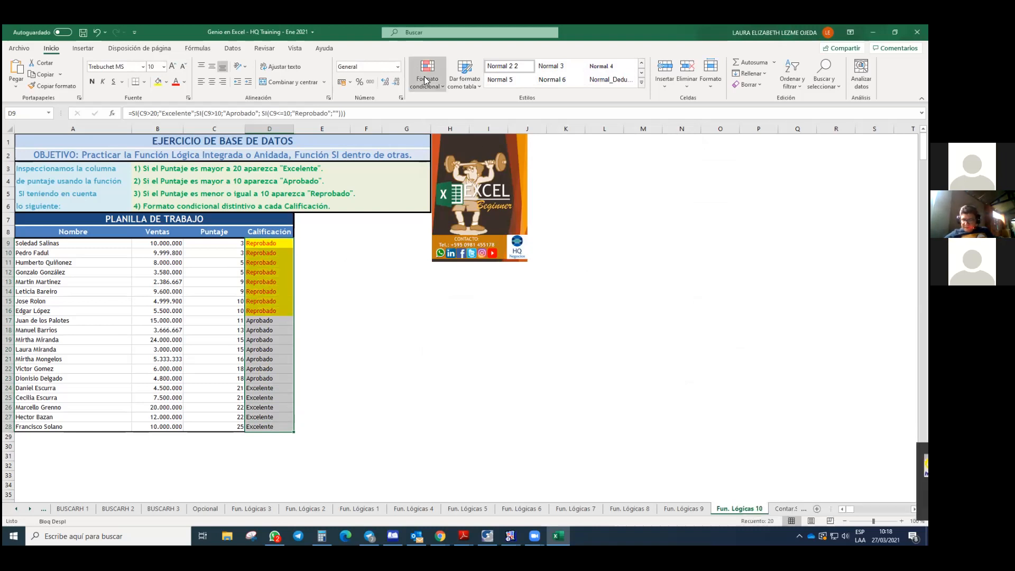
left_click(450, 218)
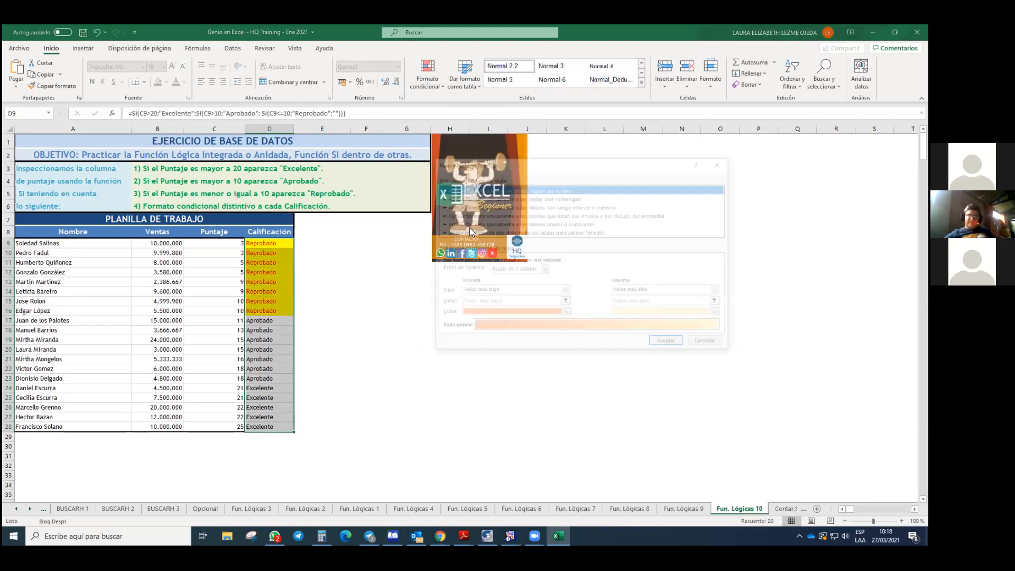
left_click(495, 198)
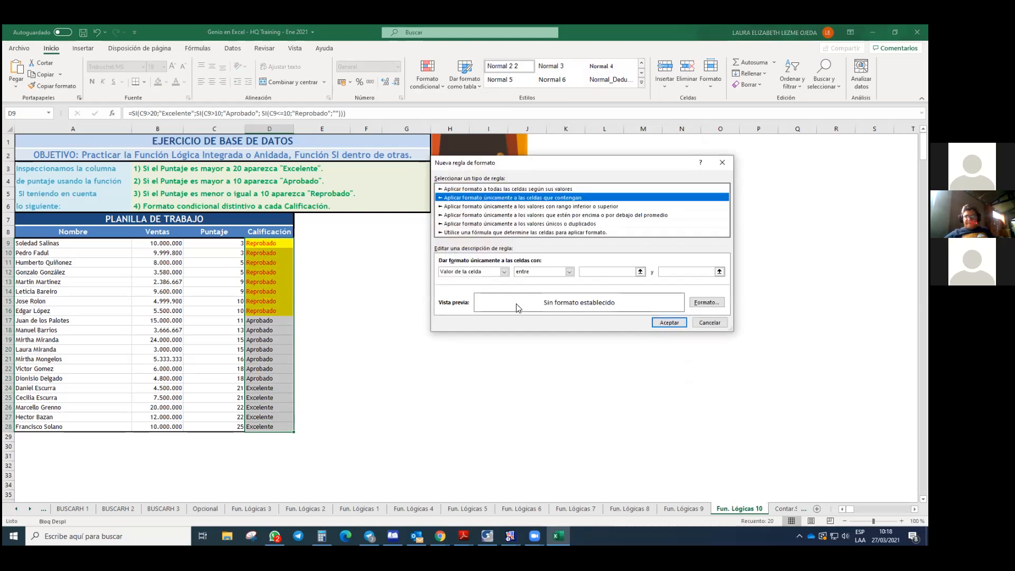
left_click(570, 272)
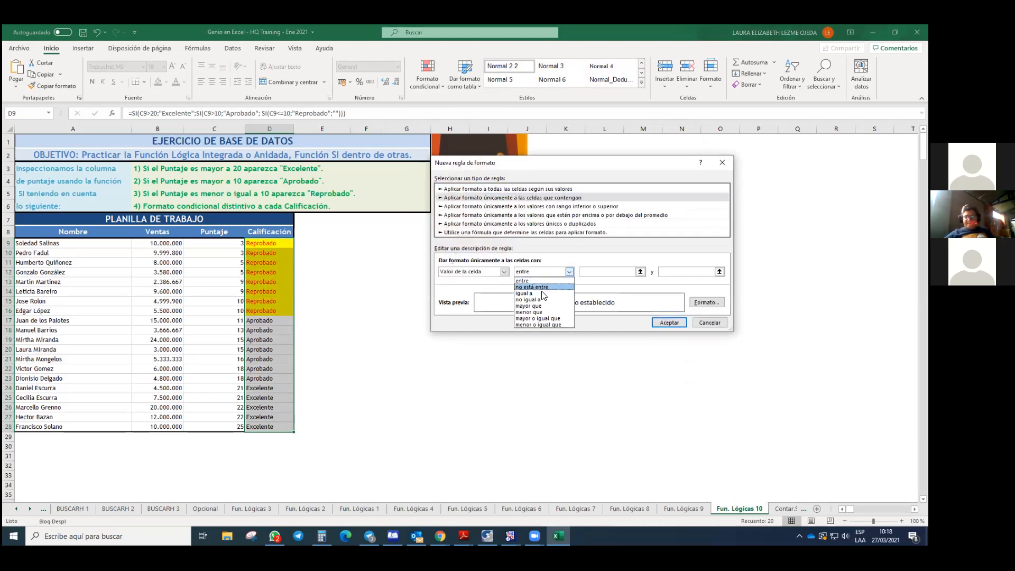
left_click(544, 292)
left_click(620, 274)
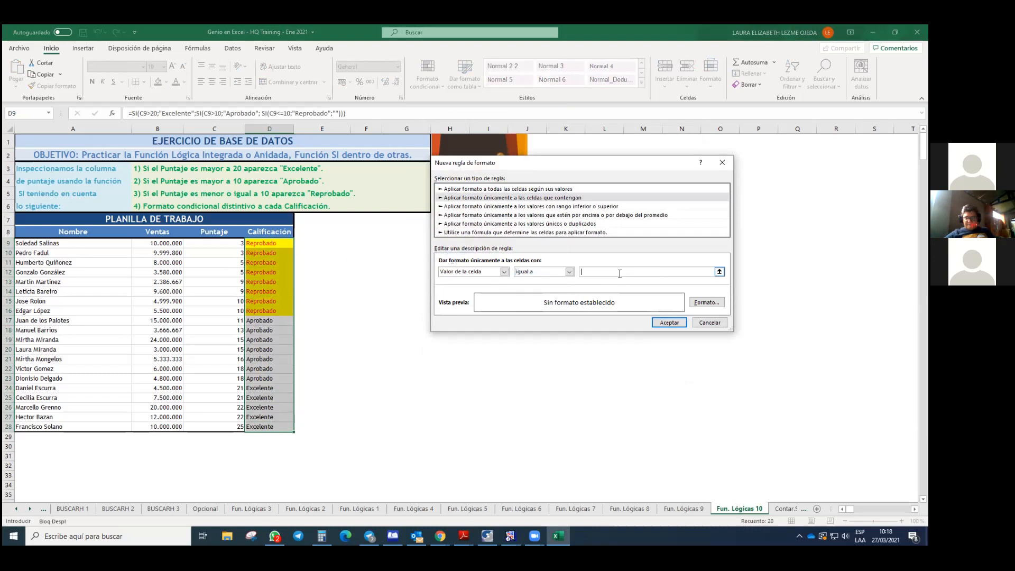
type("Aprobado")
- Give the Aprobado rule a green fill and a black font, and apply it to the Calificación cells
left_click(715, 304)
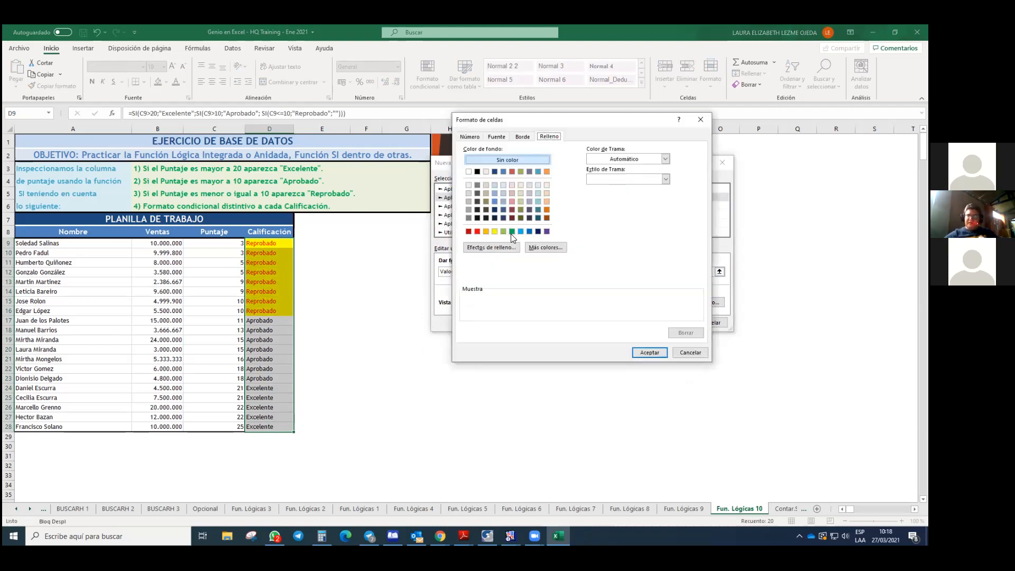
left_click(512, 232)
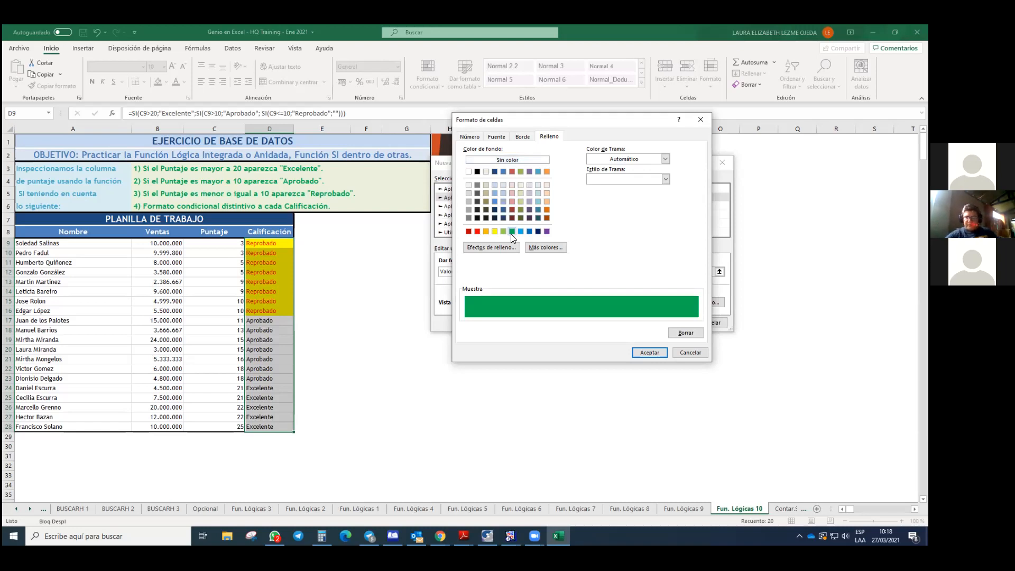
left_click(497, 136)
left_click(647, 216)
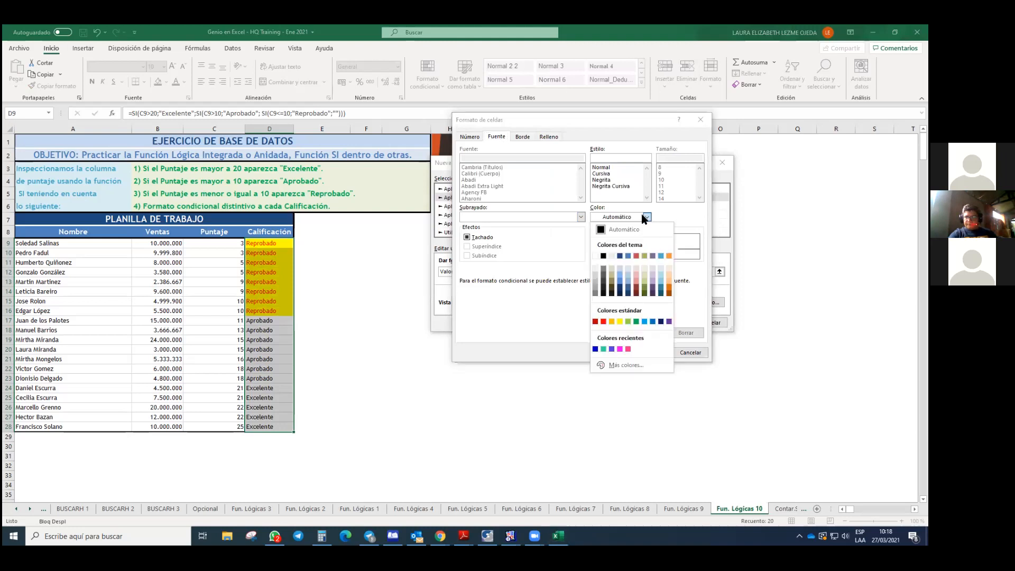
left_click(661, 322)
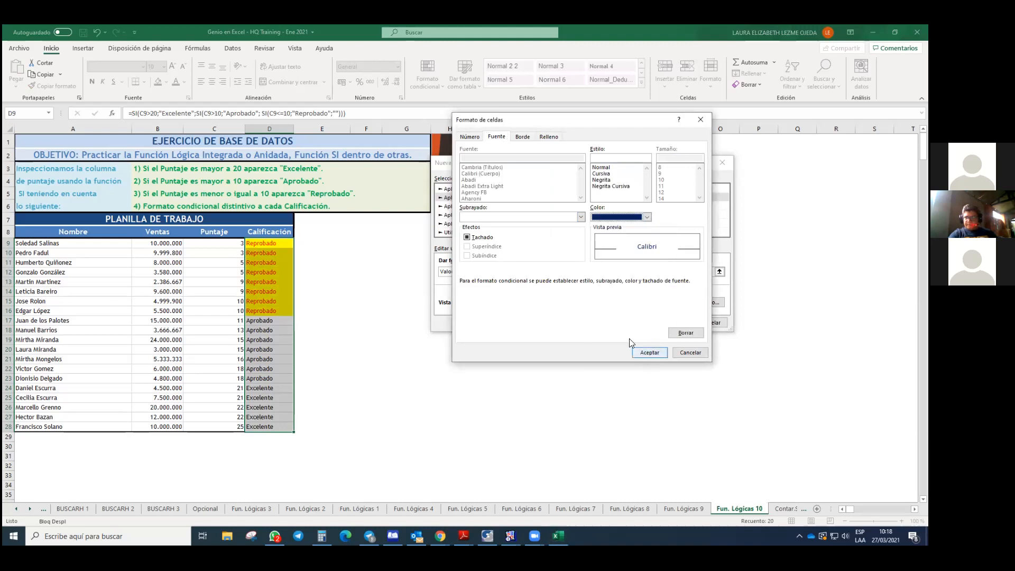
left_click(617, 220)
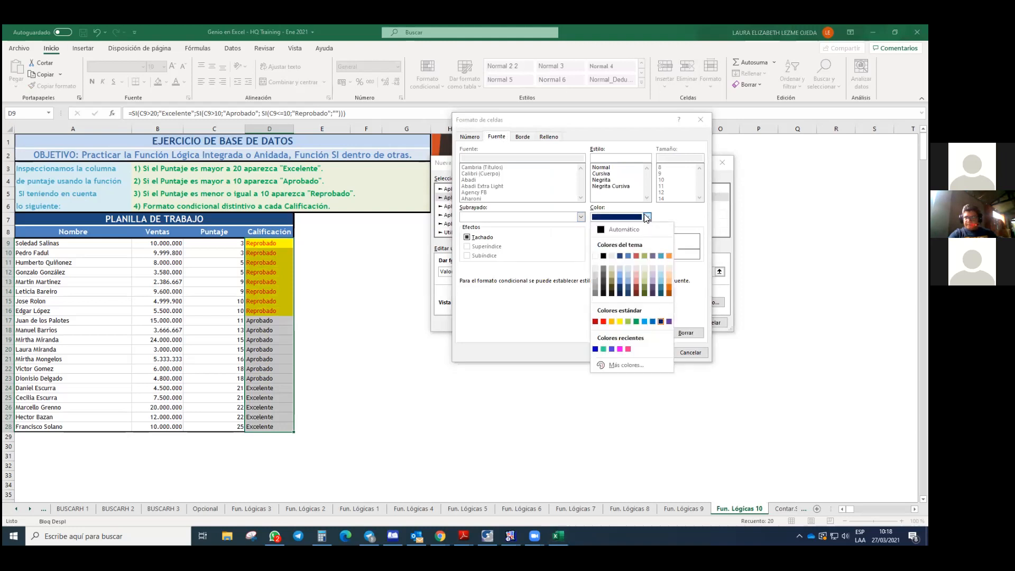
left_click(604, 256)
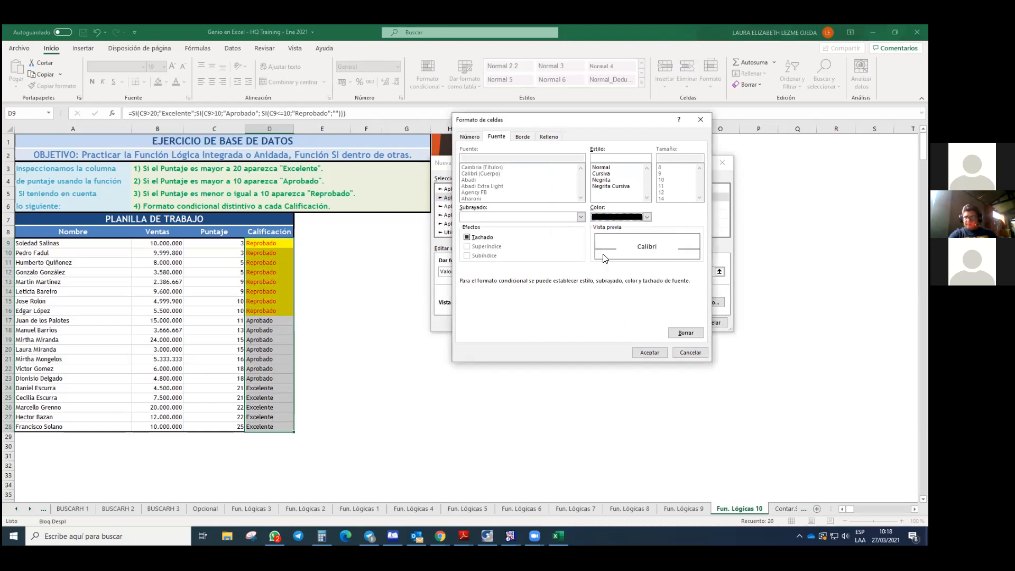
left_click(649, 353)
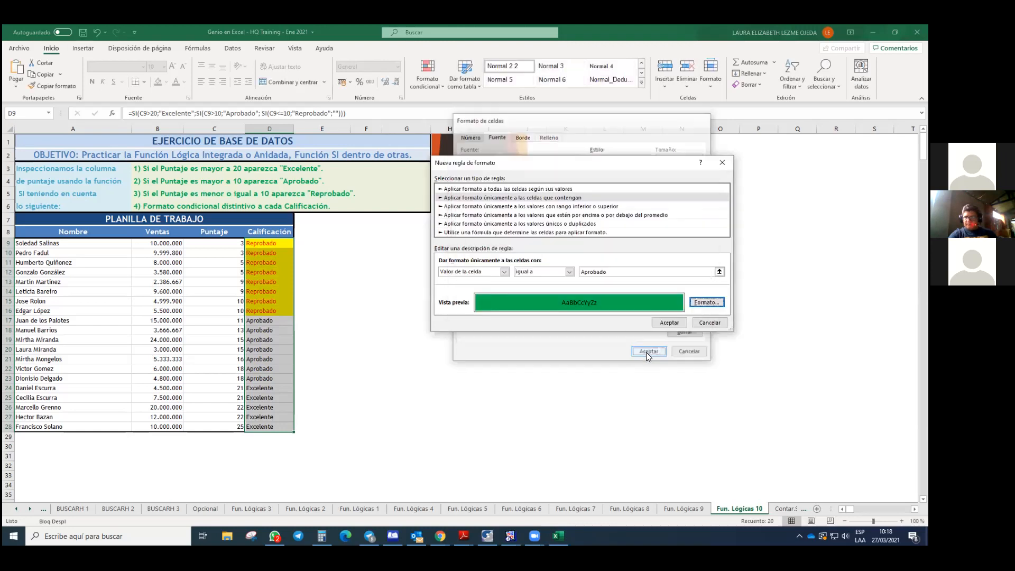
left_click(678, 323)
left_click(459, 369)
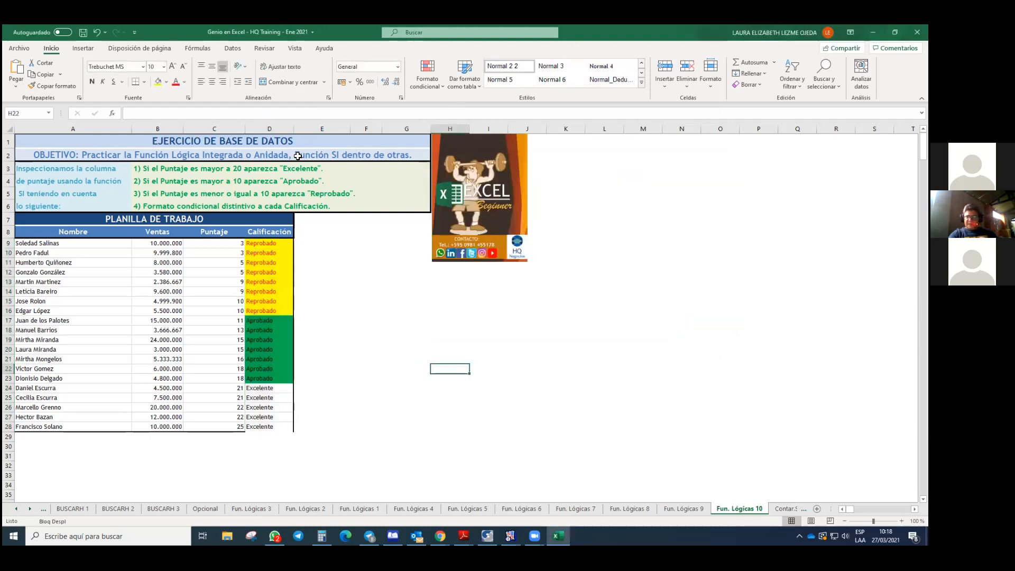
- Create a conditional formatting rule on D9:D28 for only the cells whose value is equal to "Excelente"
left_click_drag(270, 244, 271, 426)
left_click(428, 74)
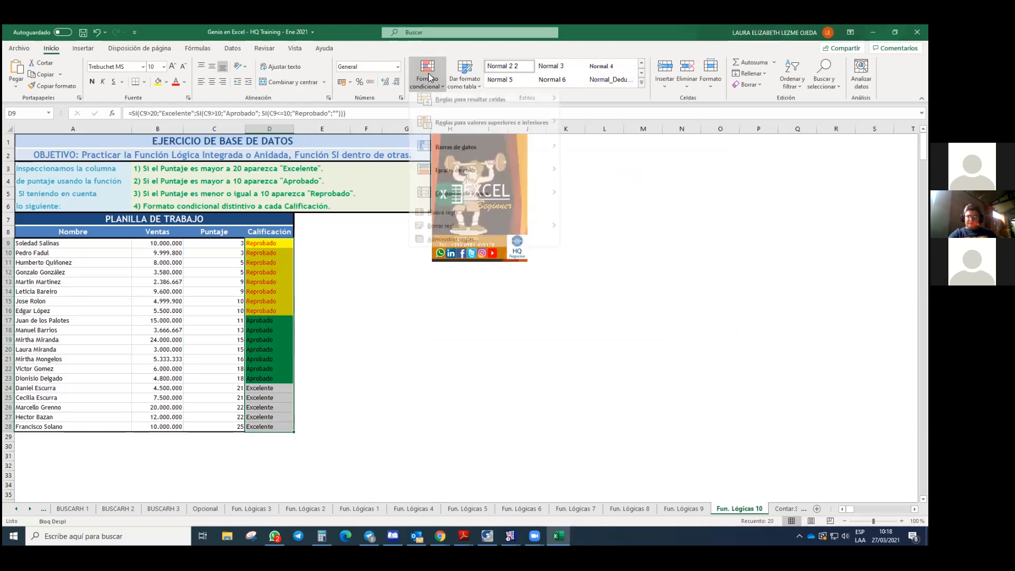
left_click(434, 220)
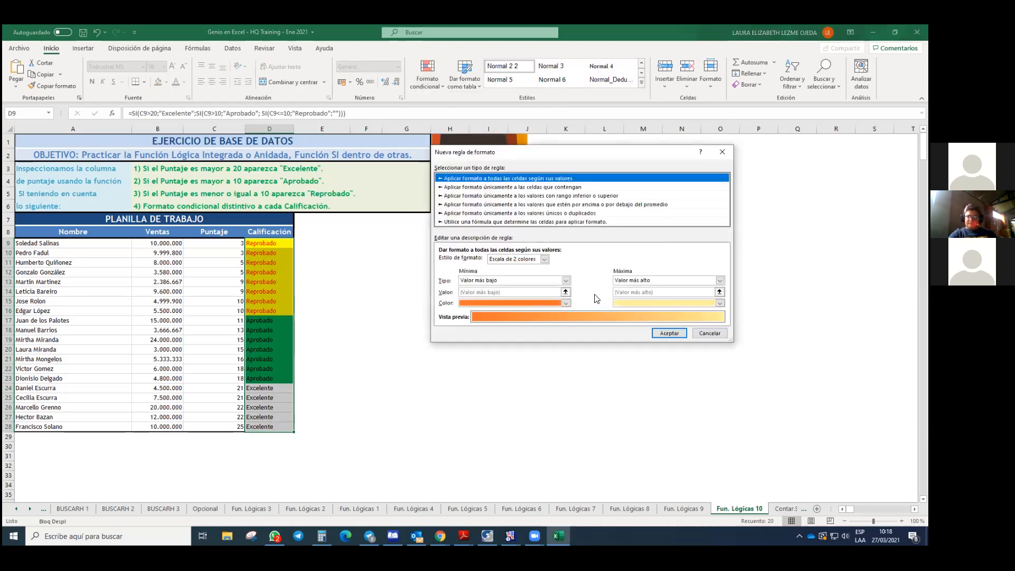
left_click(527, 188)
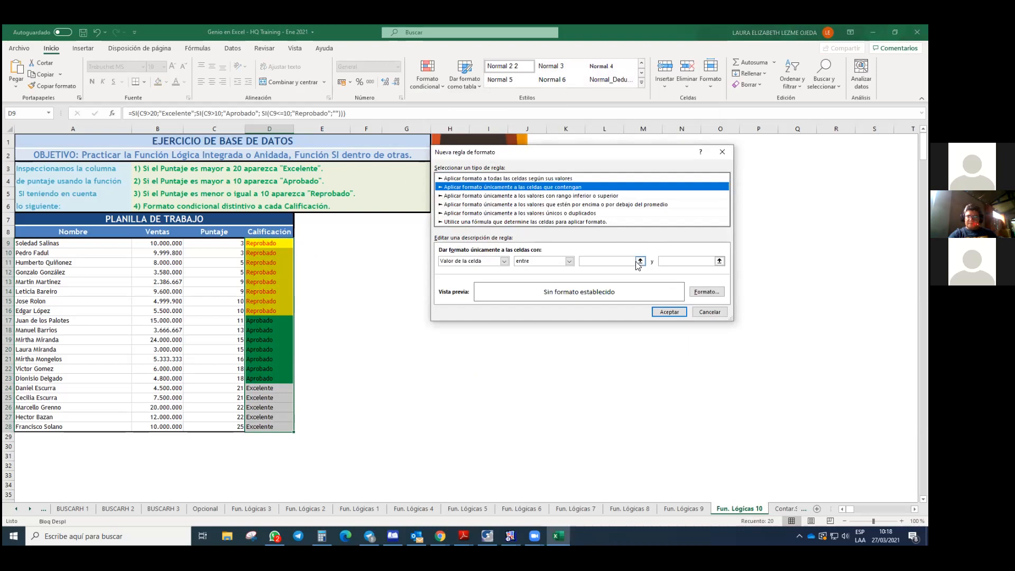
left_click(568, 261)
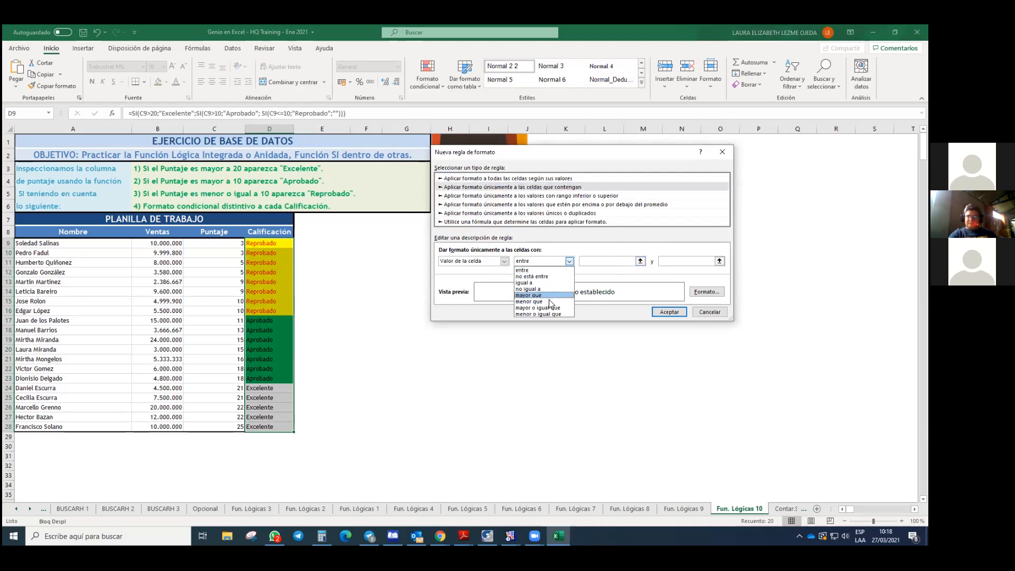
left_click(538, 283)
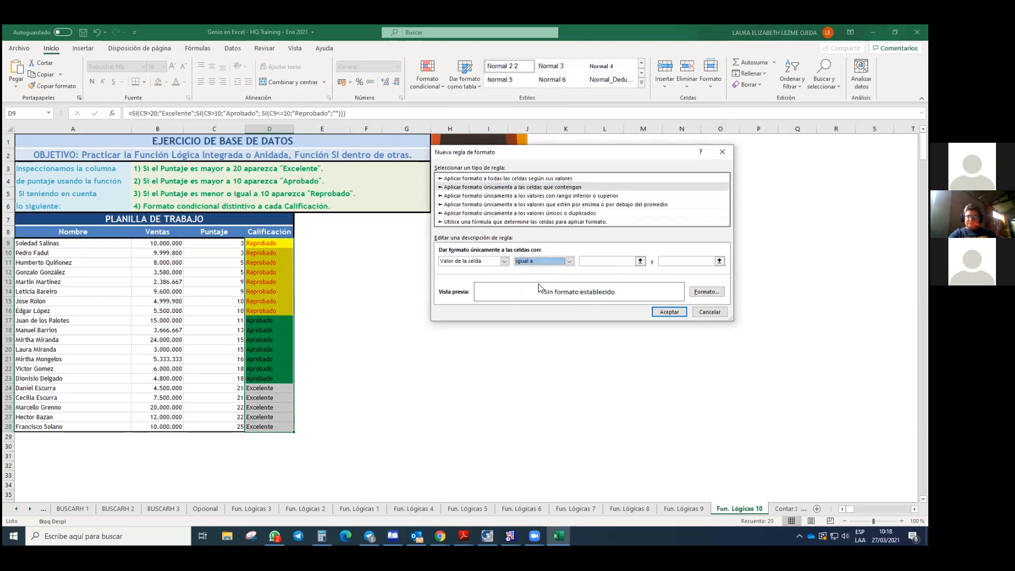
left_click(601, 261)
type("Excelente")
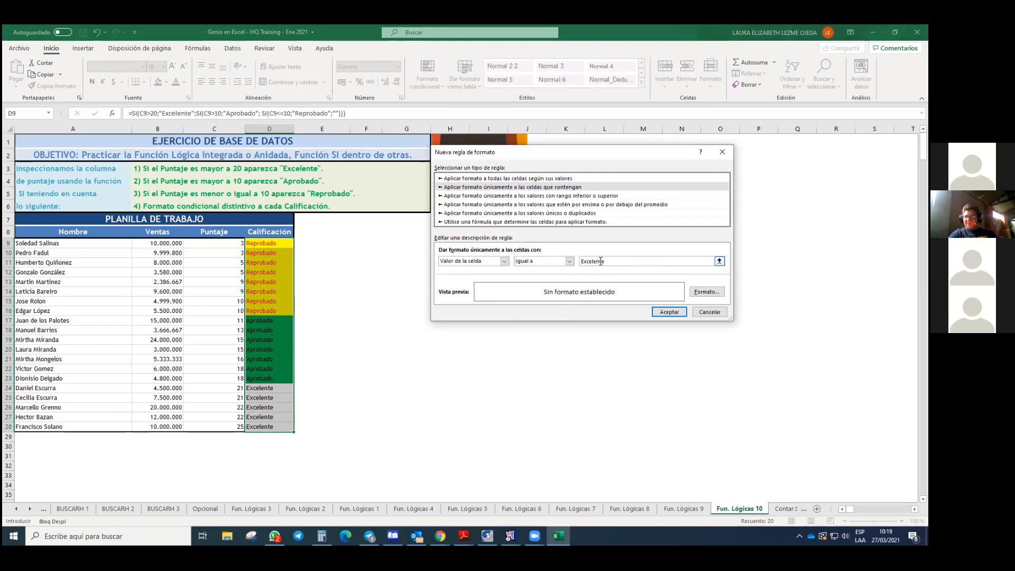
- Give the Excelente rule an orange font and a grey fill, and apply it to the Calificación cells
left_click(707, 292)
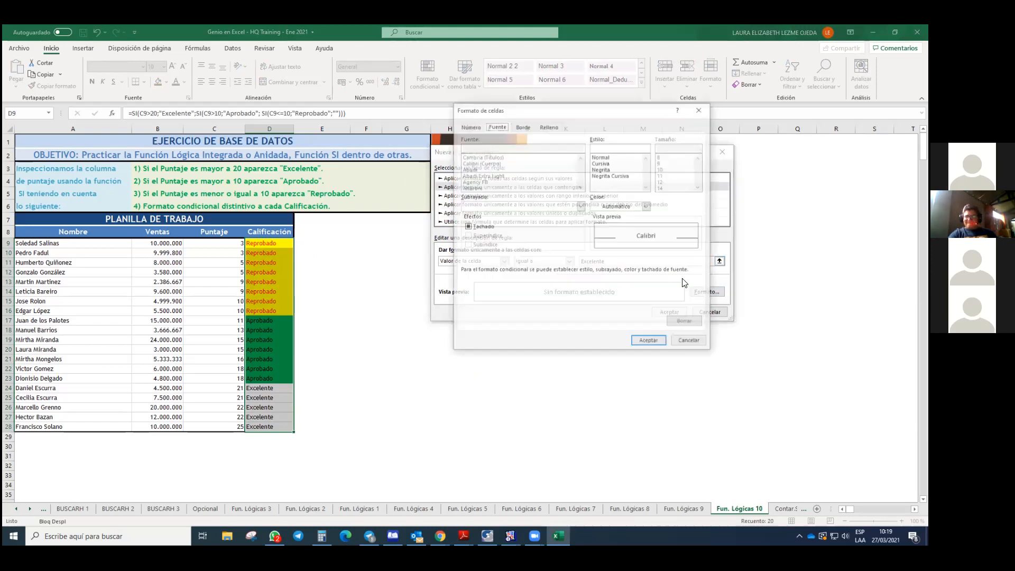
left_click(646, 207)
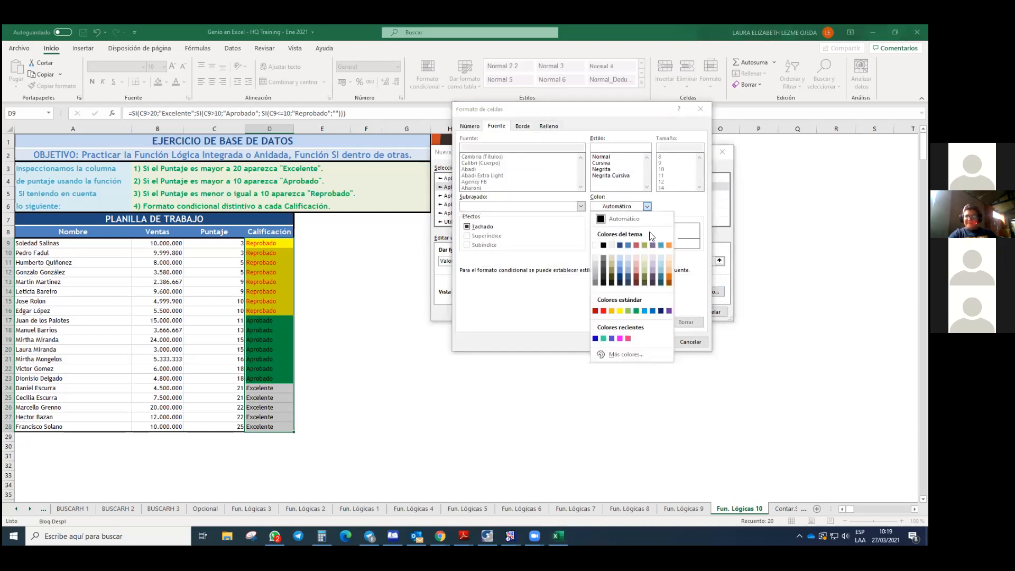
left_click(620, 311)
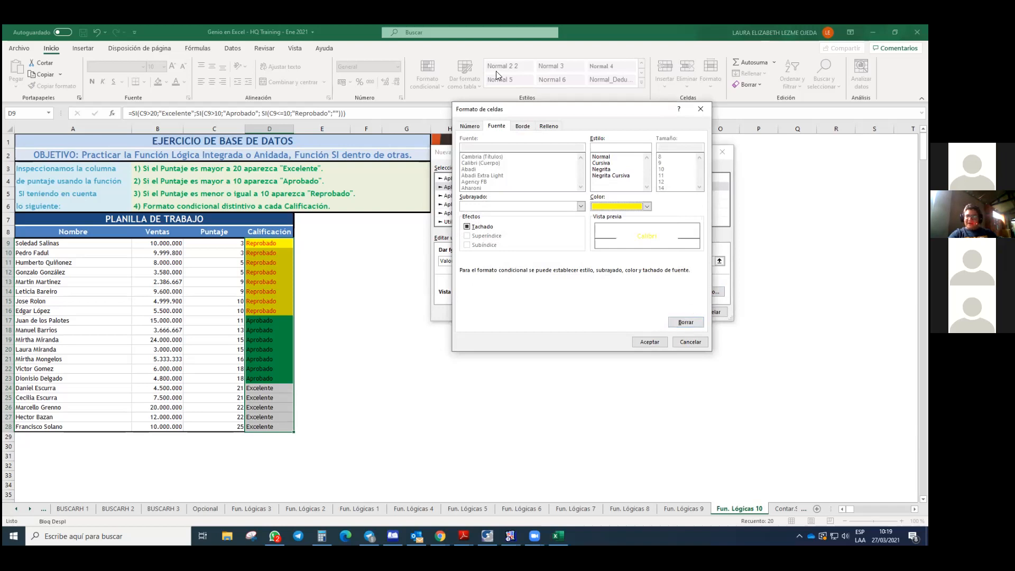
left_click(549, 126)
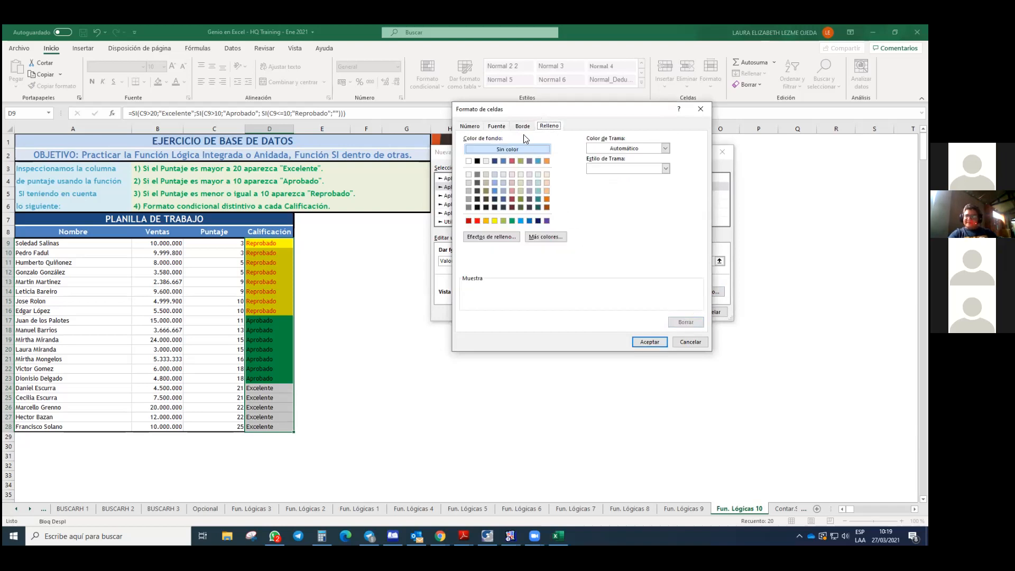
left_click(499, 127)
left_click(648, 206)
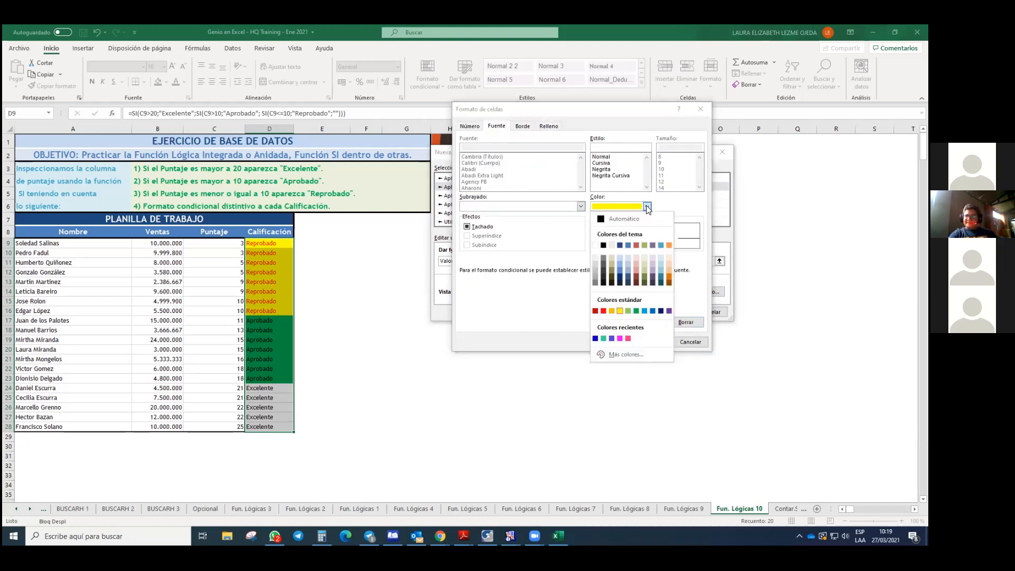
left_click(668, 276)
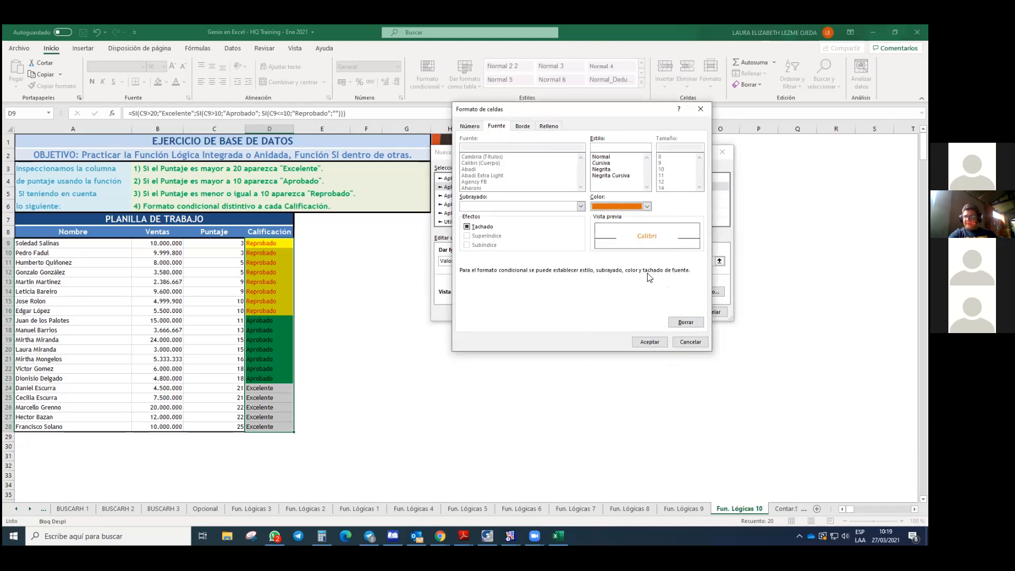
left_click(549, 126)
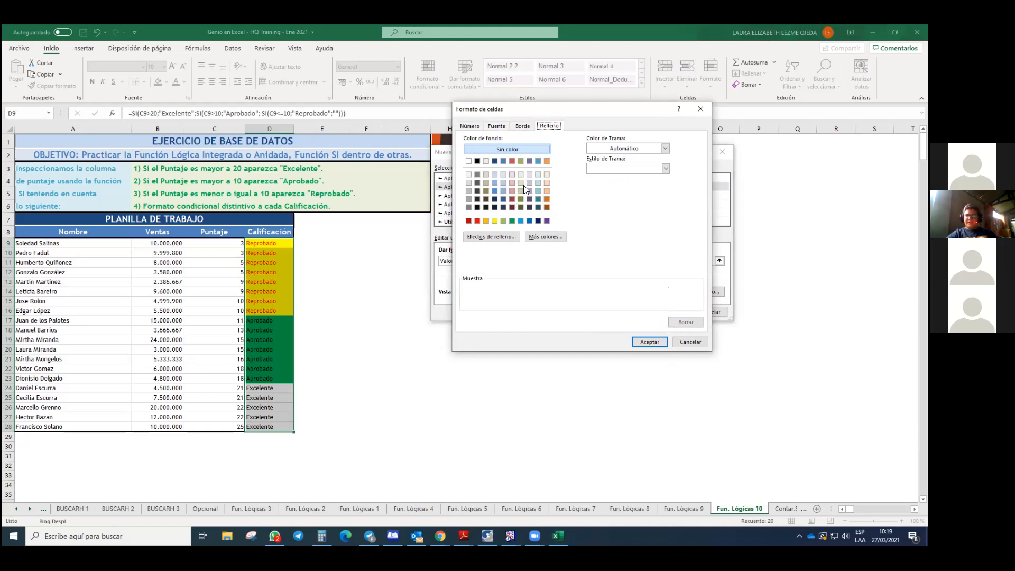
left_click(476, 175)
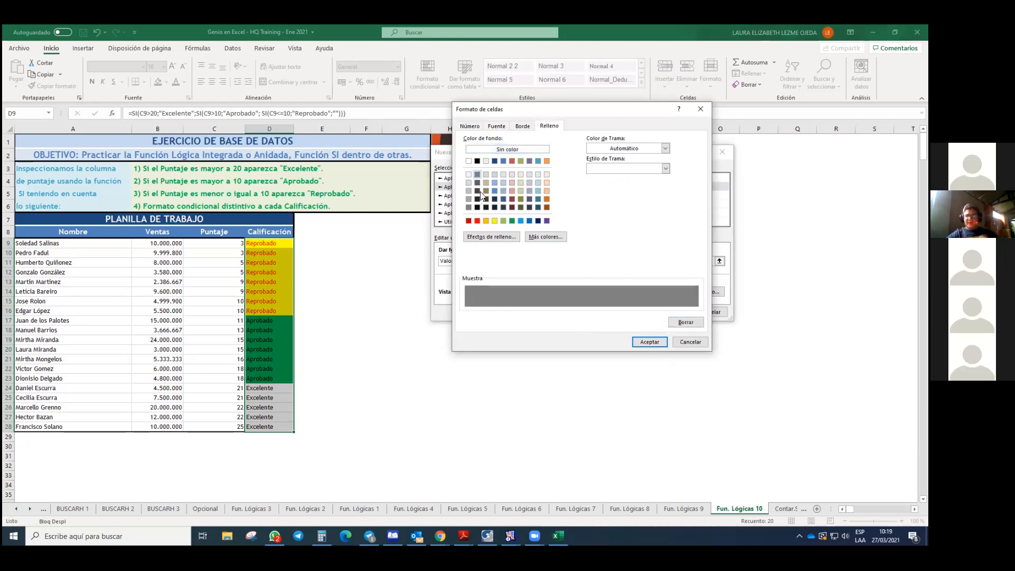
left_click(650, 342)
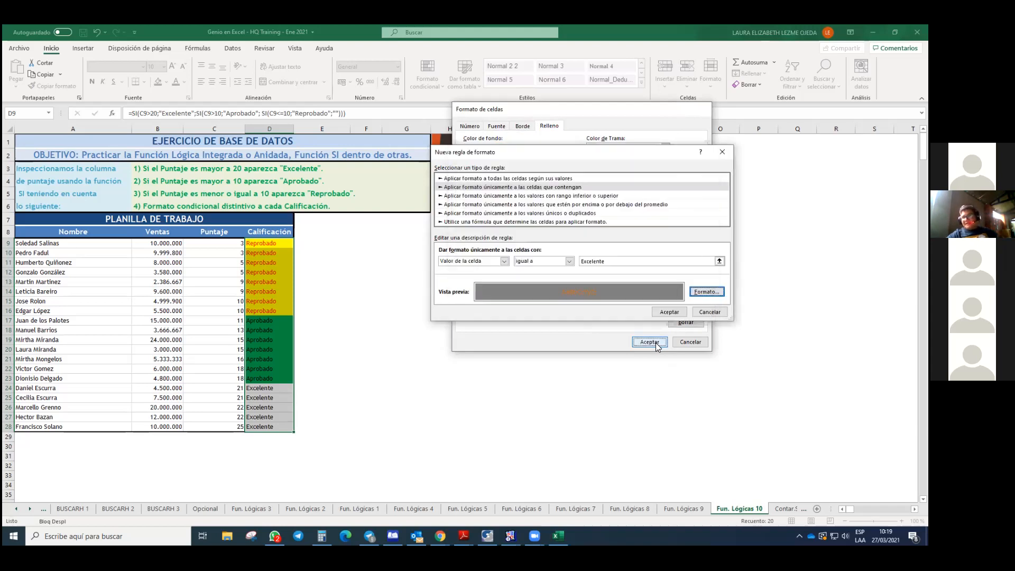
left_click(668, 312)
left_click(539, 418)
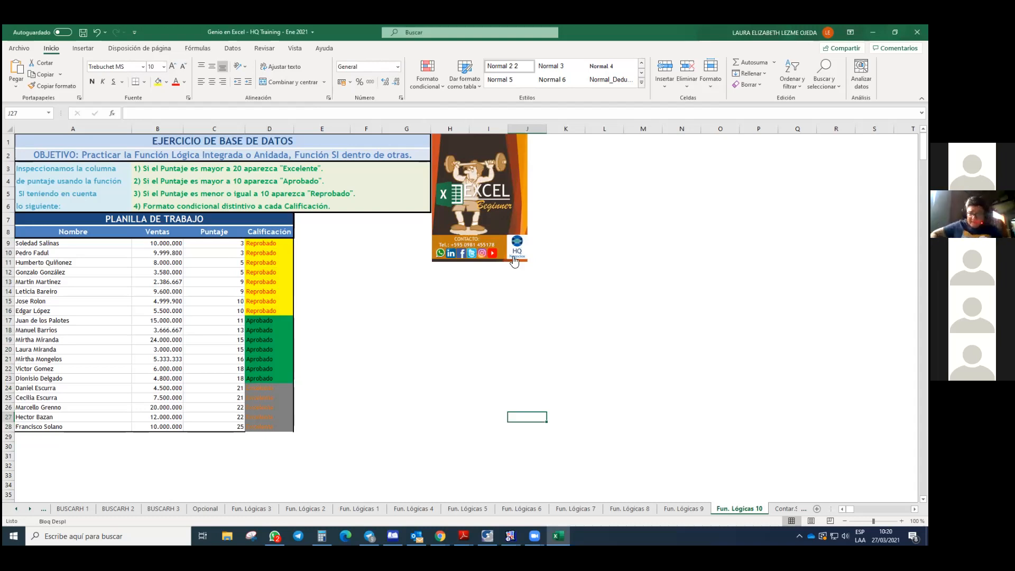
- Test the conditional formats by entering 11 as the Puntaje in C9
left_click(227, 246)
type("11")
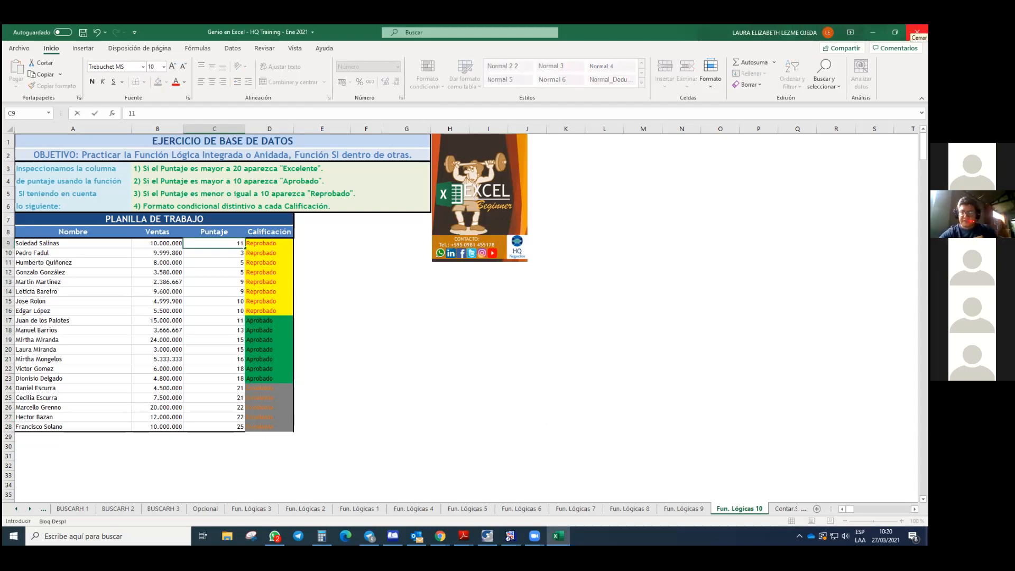
key("Return")
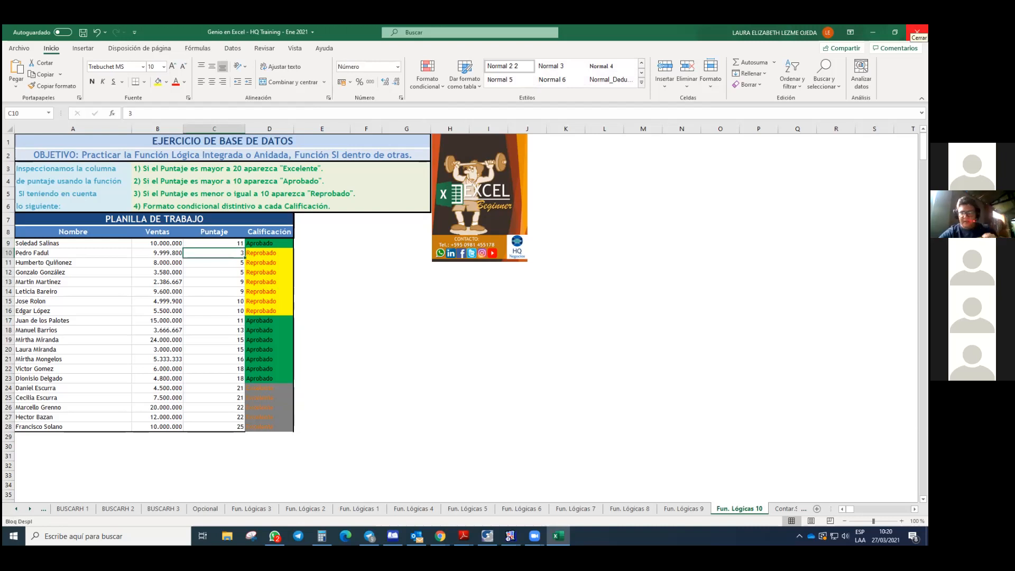
- Test the conditional formats by entering 3 as the Puntaje in C17
scroll(317, 270, "down", 1)
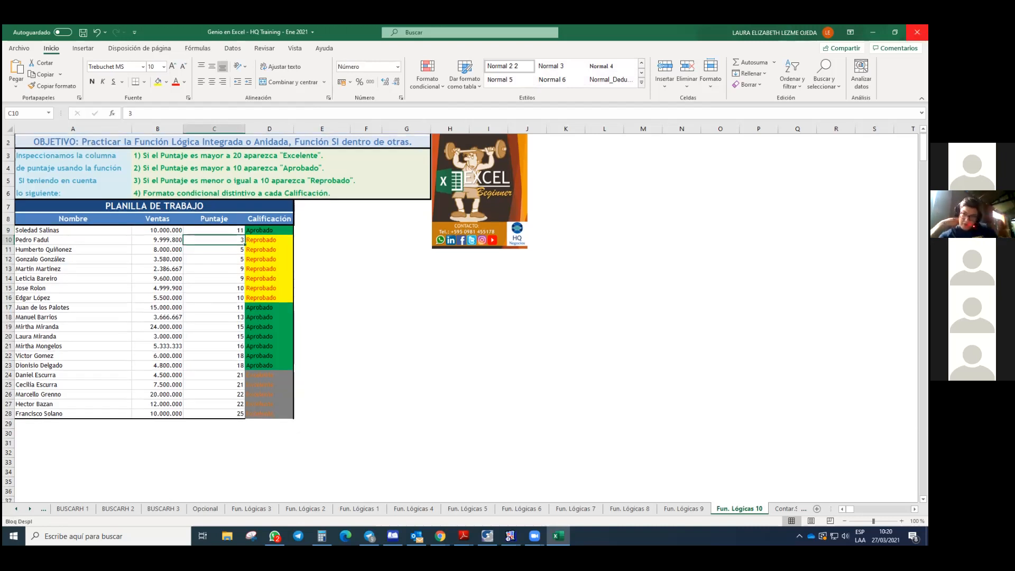
left_click(239, 280)
type("3")
key("Return")
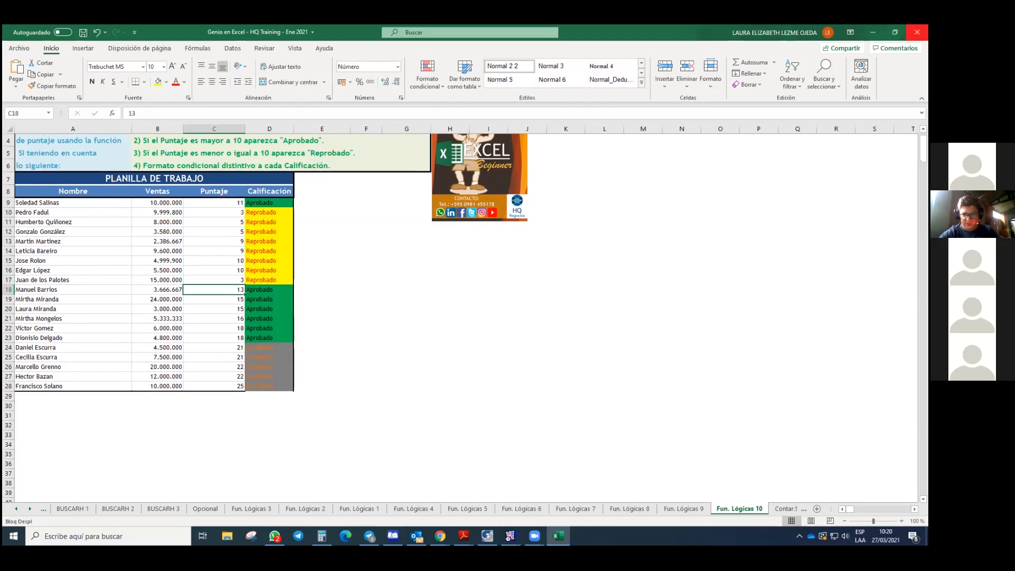
- Enter 3 as the Puntaje in C9 and 11 as the Puntaje in C17
left_click(232, 202)
type("3")
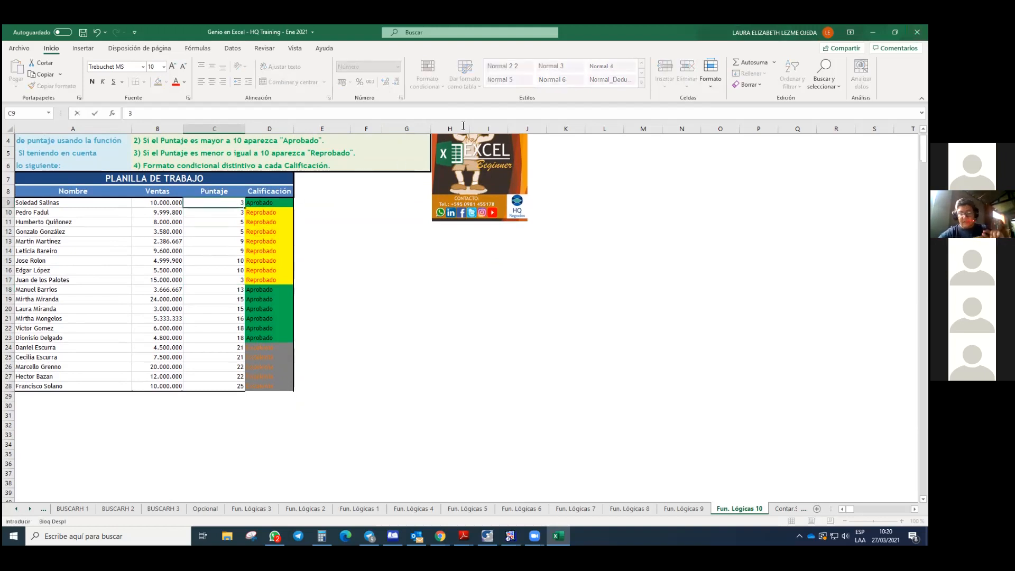
key("Return")
left_click(238, 282)
type("11")
key("Return")
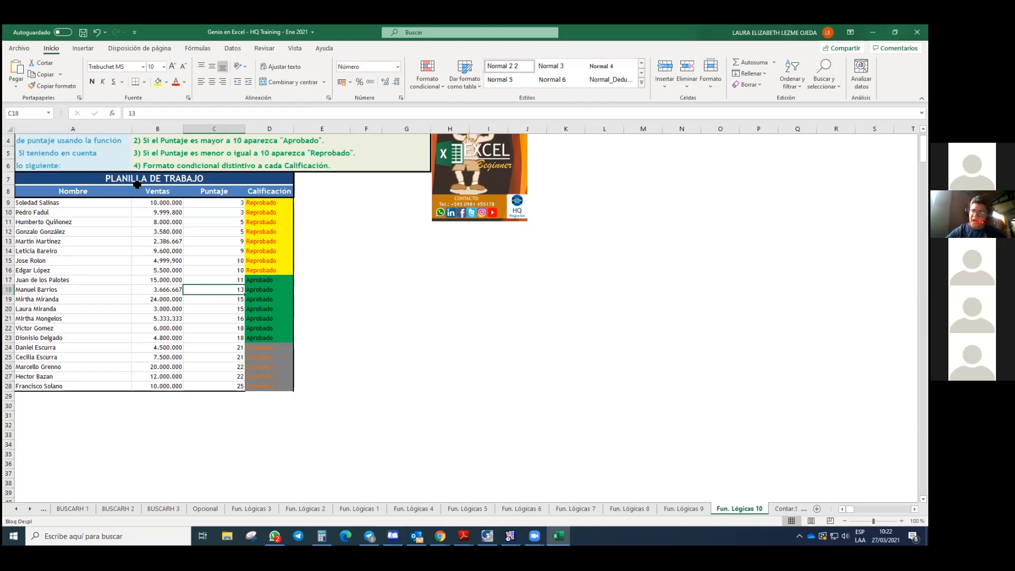
left_click(196, 205)
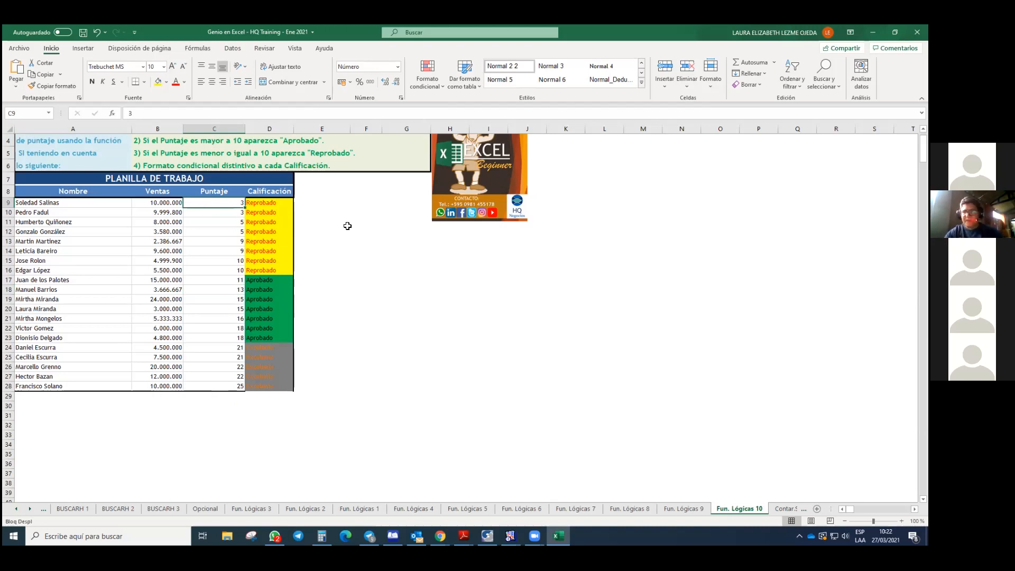
left_click(276, 206)
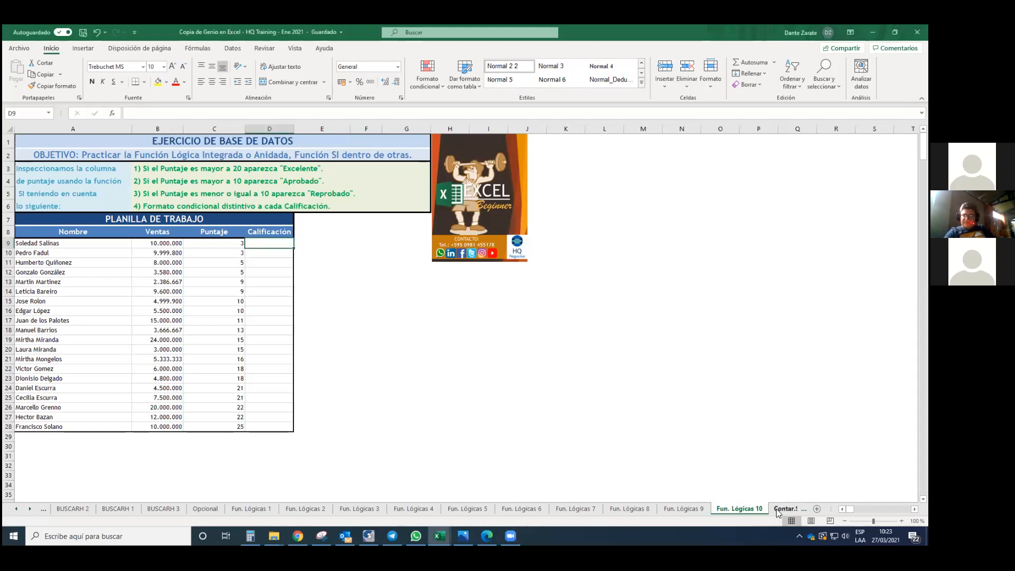
- On the Contar.SI sheet, search for the contar.si function and insert CONTAR.SI in F4 for the first vendor
scroll(778, 508, "down", 1)
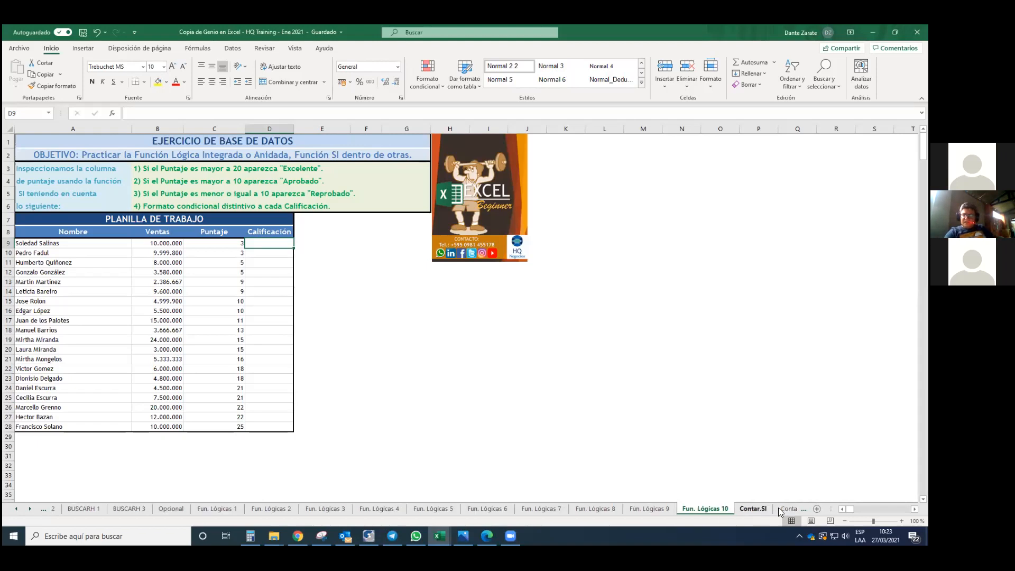
left_click(758, 509)
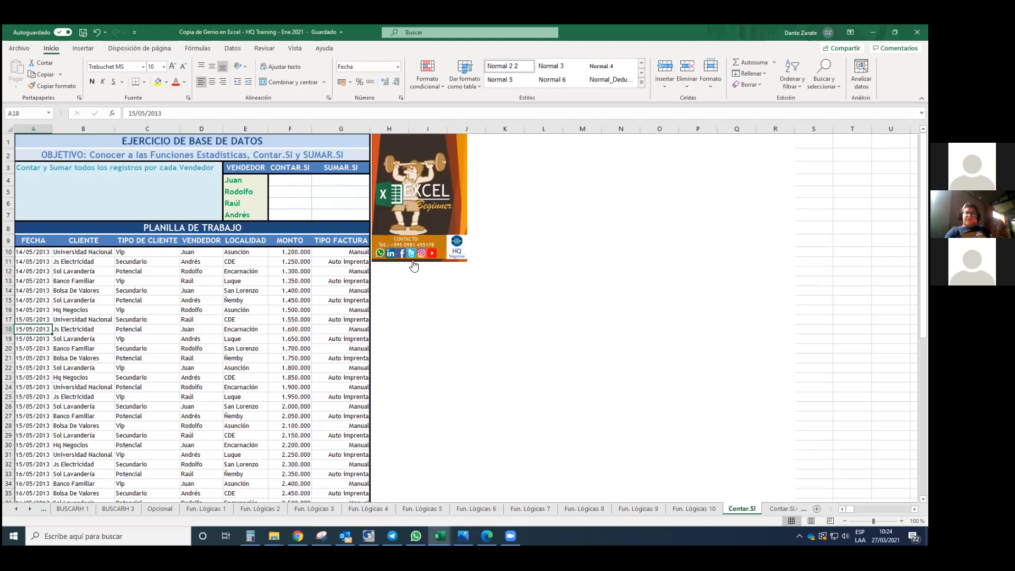
left_click(290, 181)
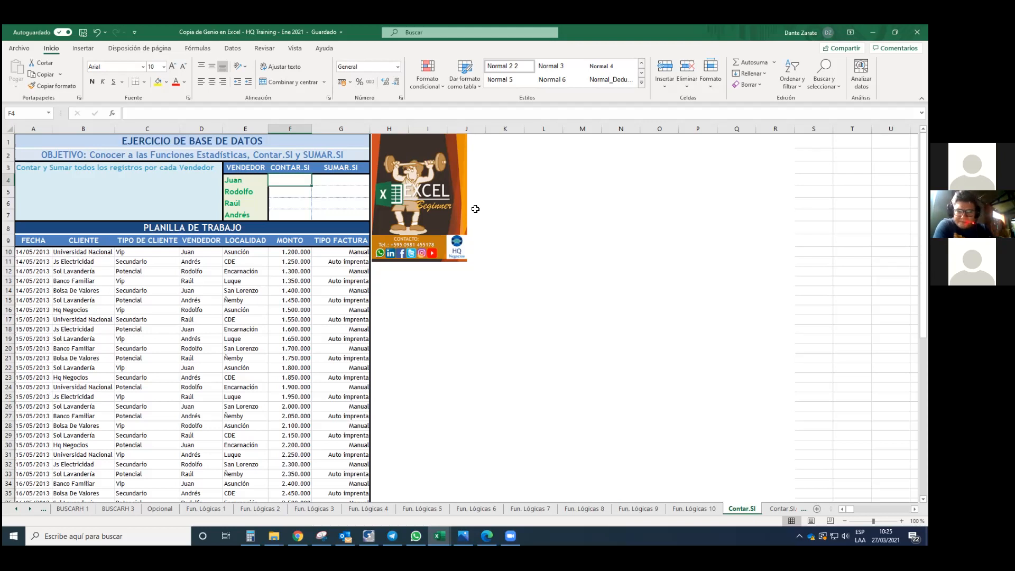
left_click(116, 115)
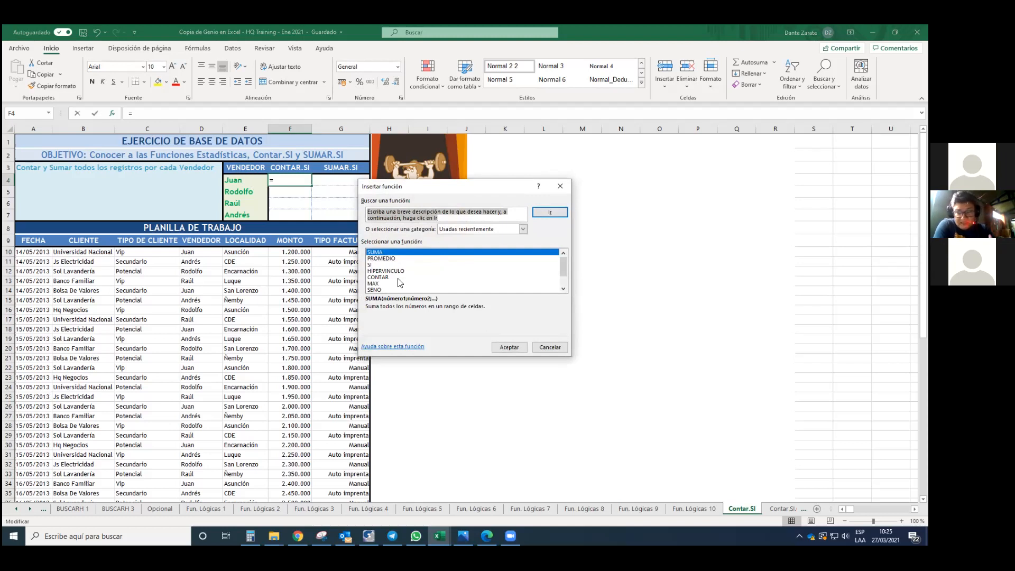
type("c")
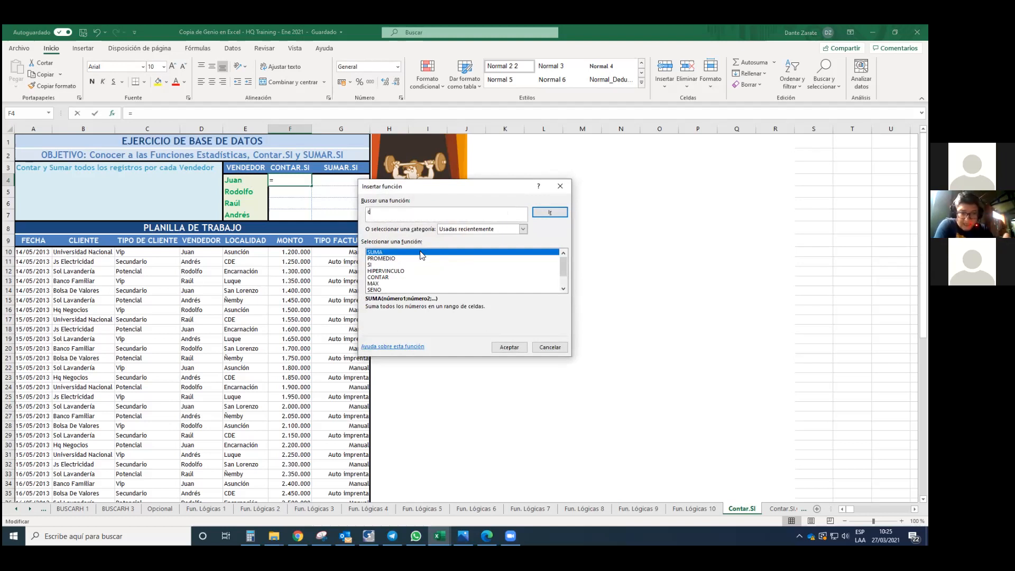
type("ontar")
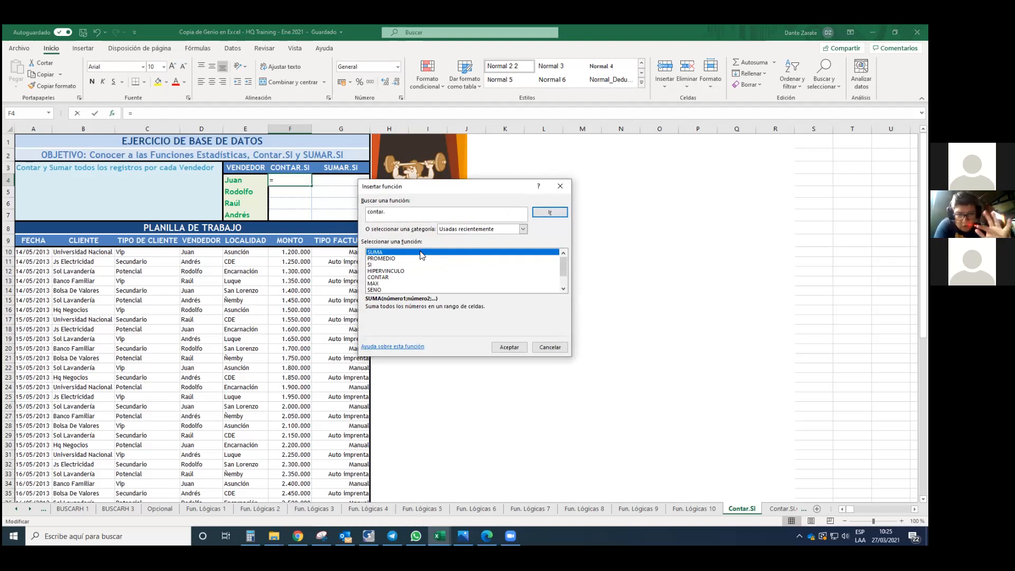
type(".si")
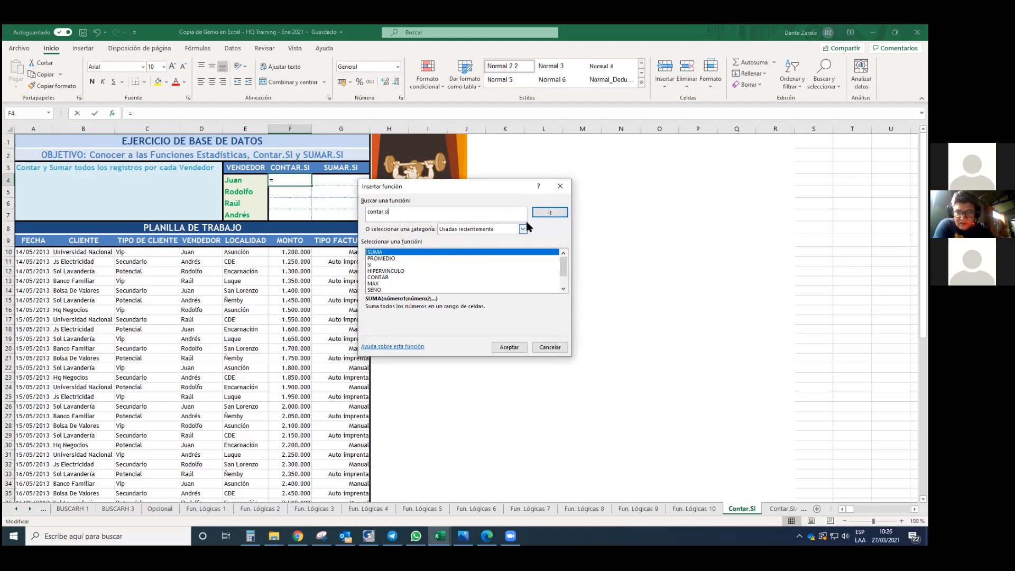
left_click(547, 212)
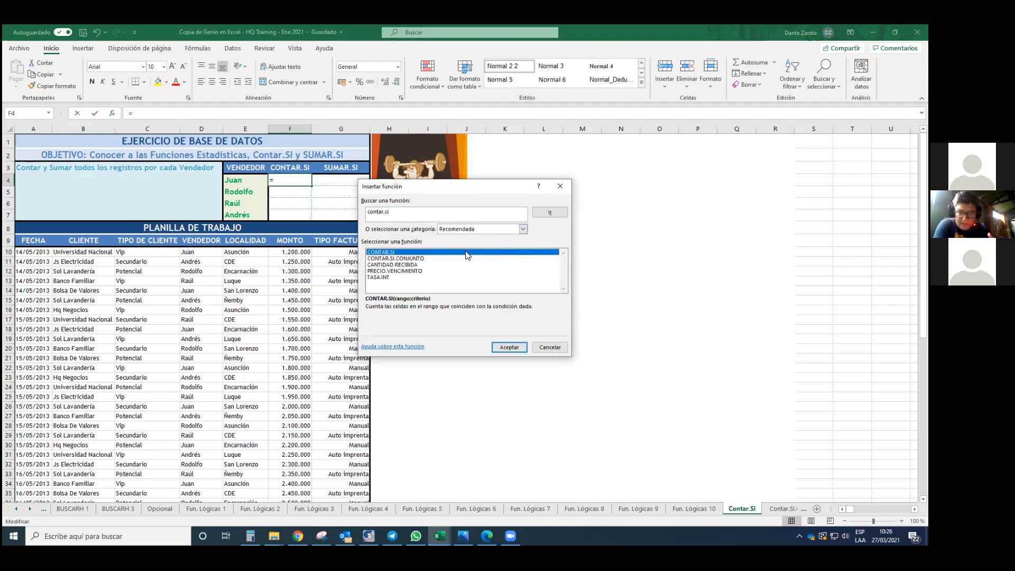
left_click(510, 348)
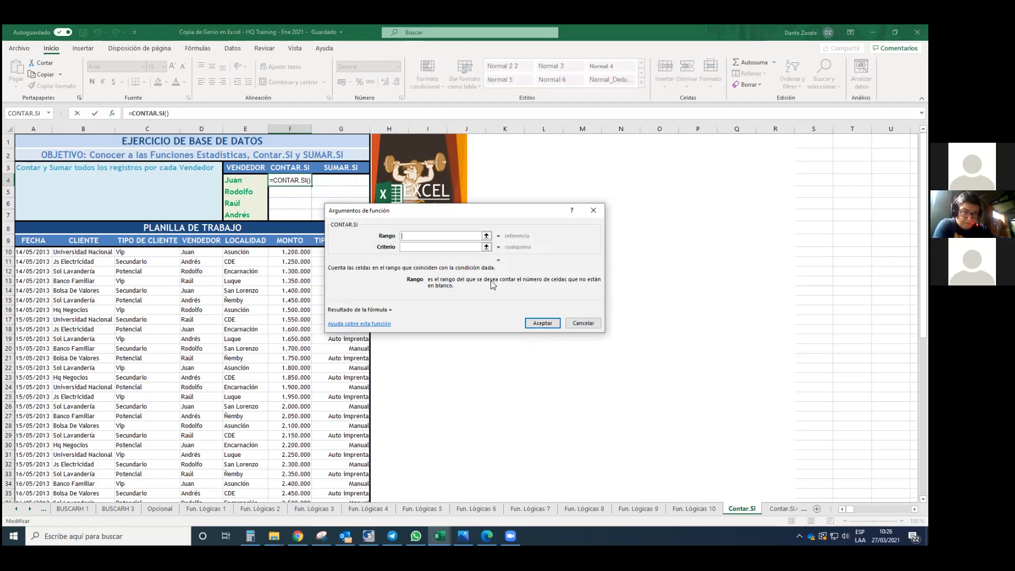
- Set the Rango of CONTAR.SI to the VENDEDOR cells D10:D66 as the absolute reference $D$10:$D$66
left_click(195, 255)
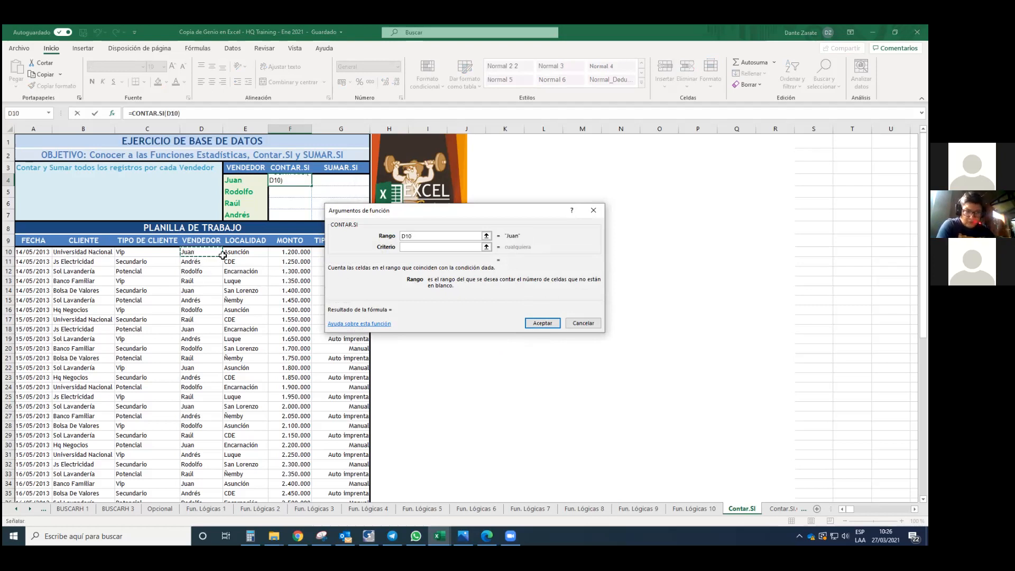
left_click_drag(207, 259, 206, 480)
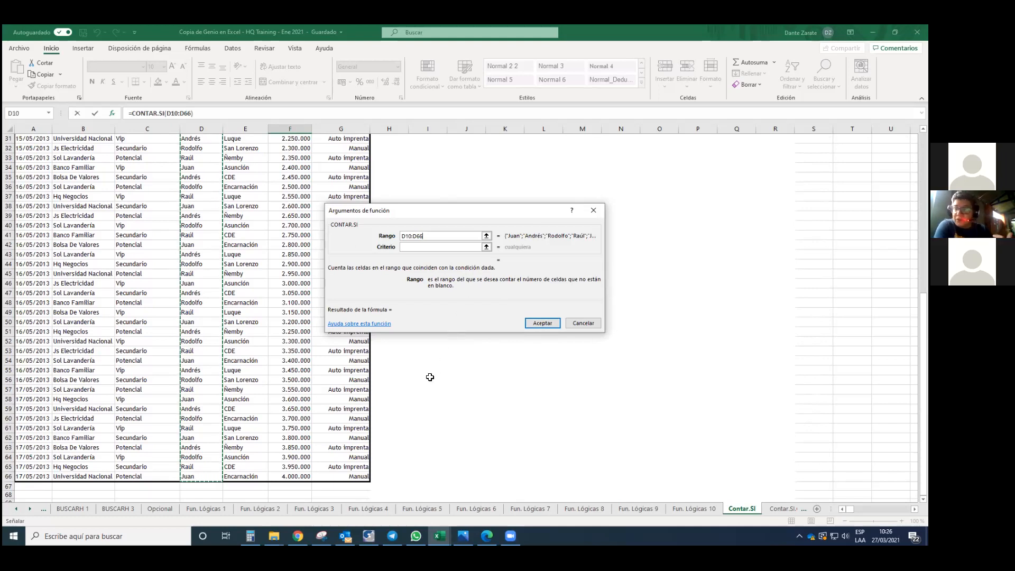
scroll(430, 377, "up", 8)
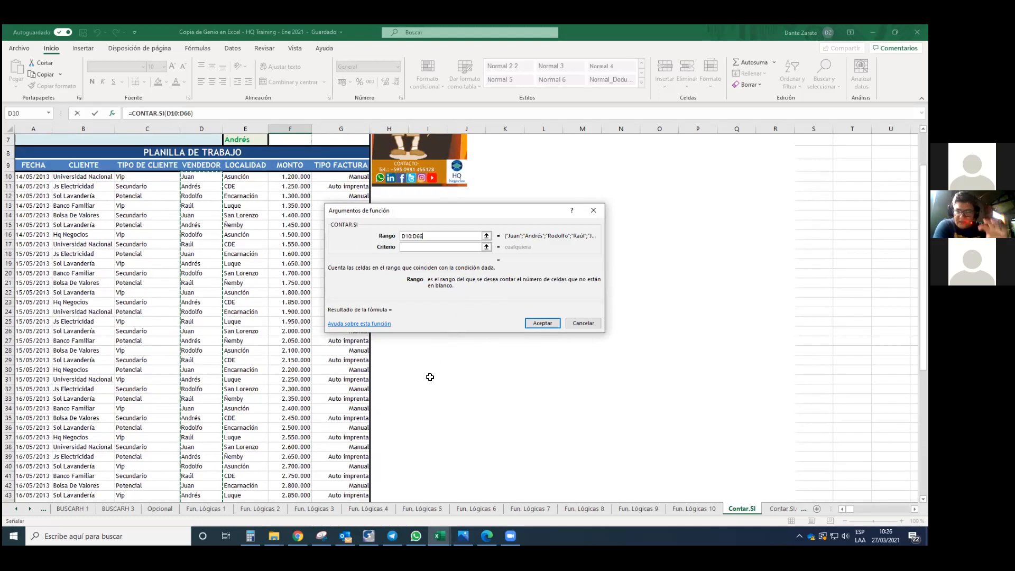
scroll(430, 377, "up", 2)
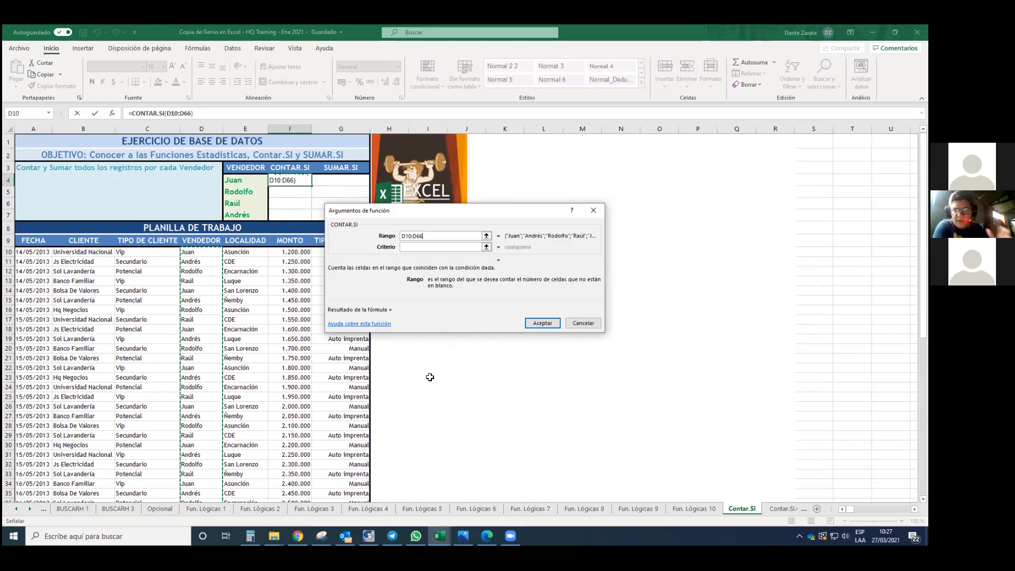
key("F4")
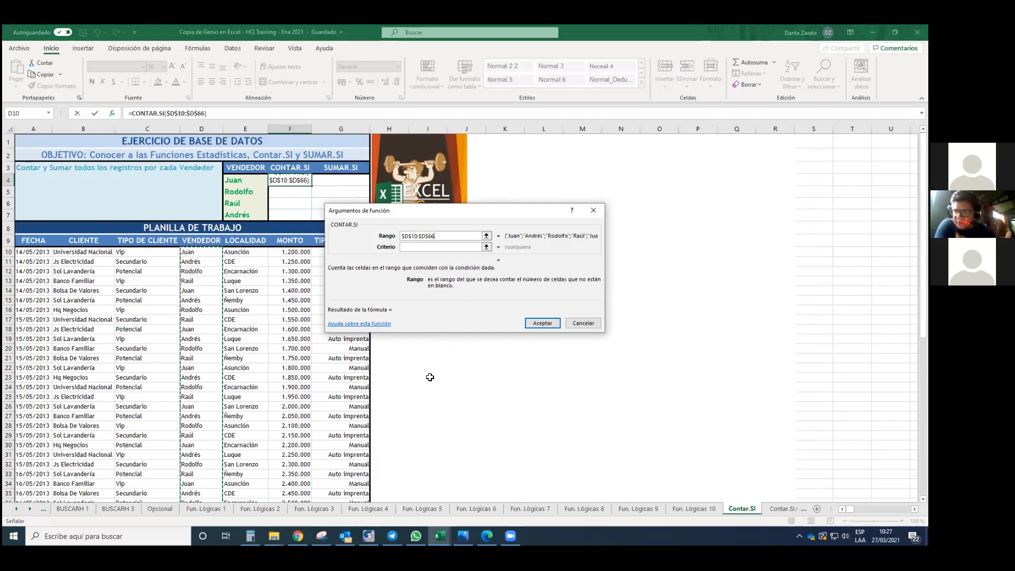
- Use the first vendor's cell E4 as the Criterio of CONTAR.SI and complete the formula
left_click(439, 248)
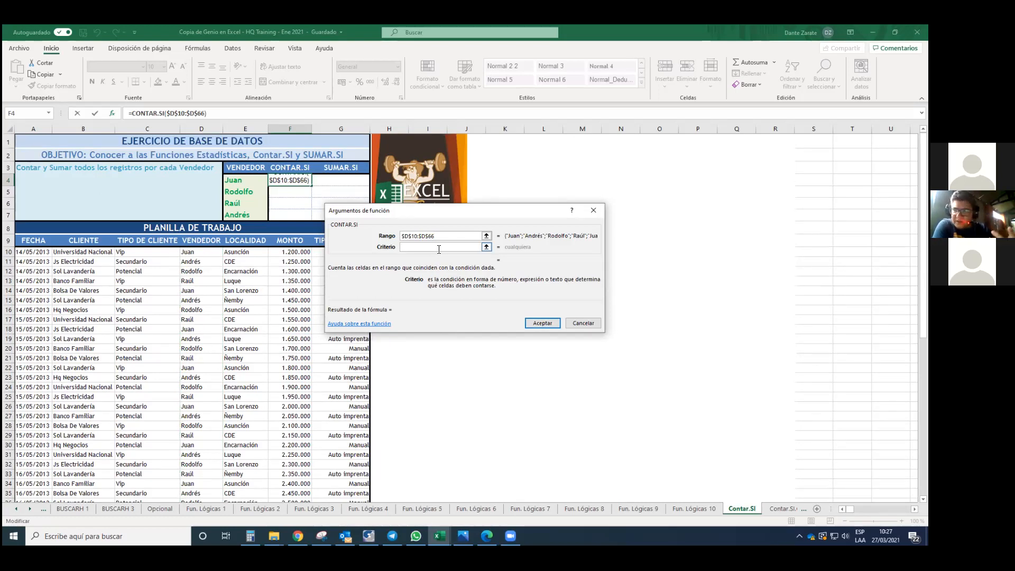
left_click_drag(442, 218, 504, 282)
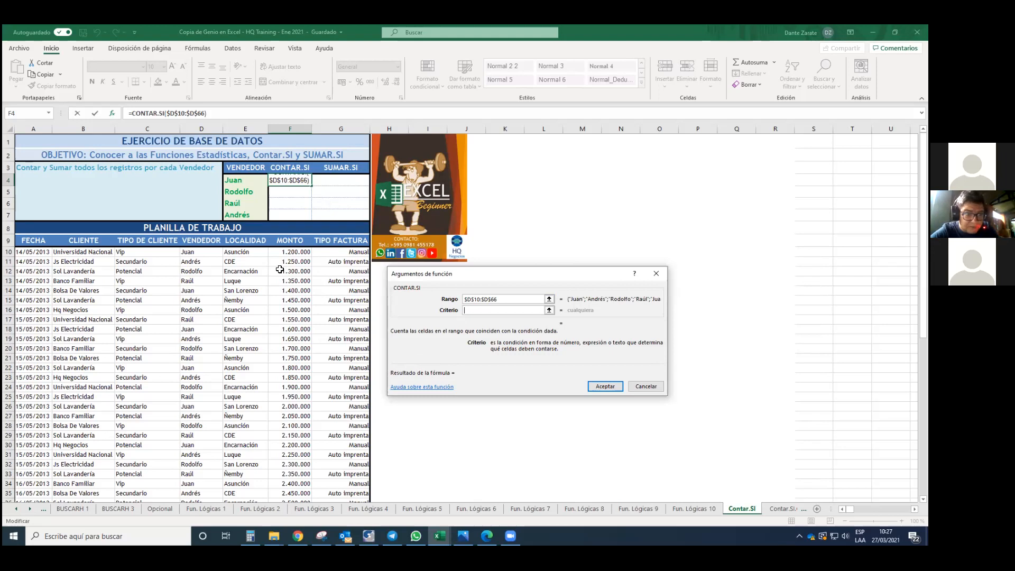
left_click(249, 180)
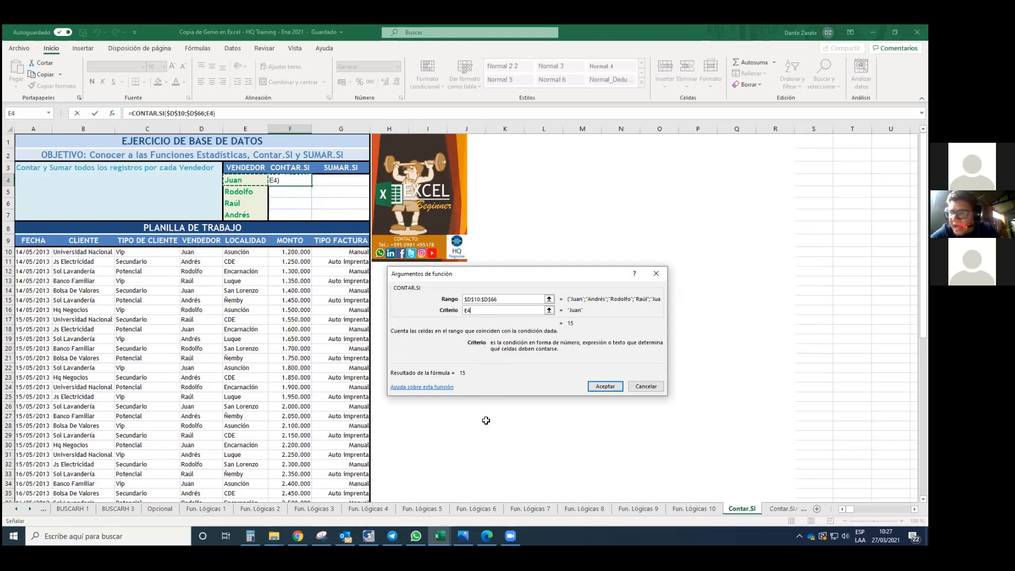
key("Return")
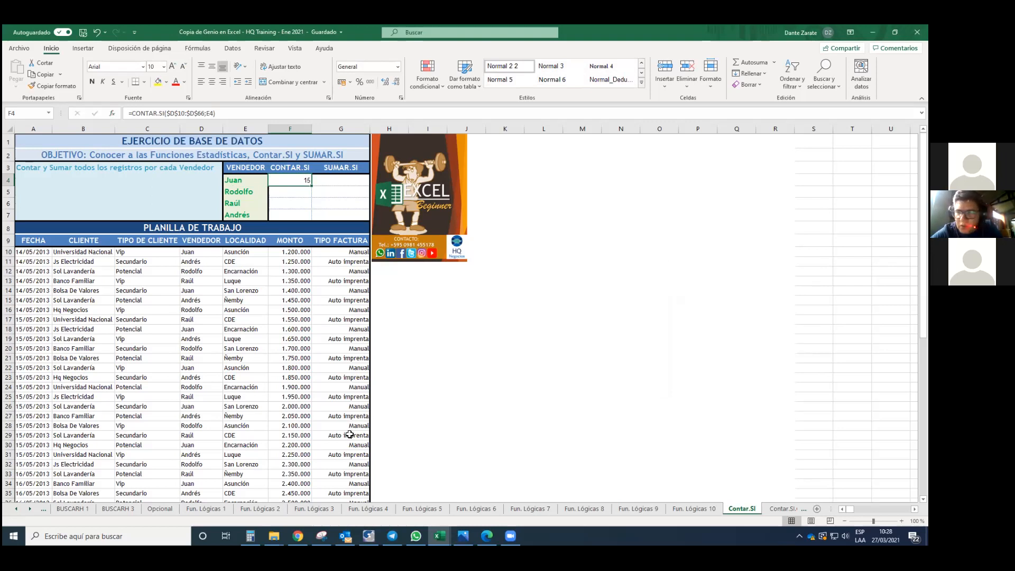
- Examine the first vendor's entries in the VENDEDOR column of the work table
left_click(197, 253)
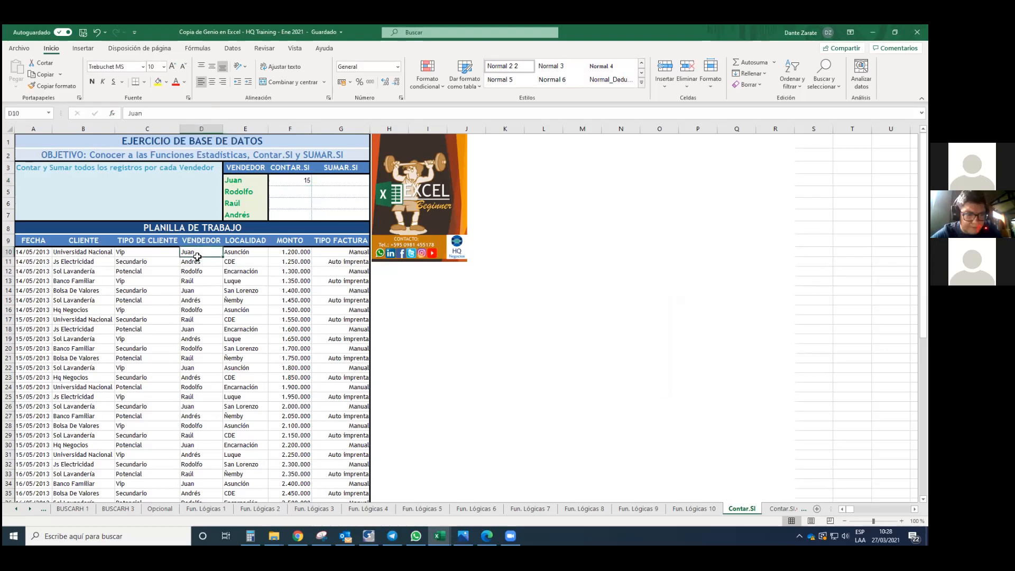
left_click(198, 293)
left_click(197, 329)
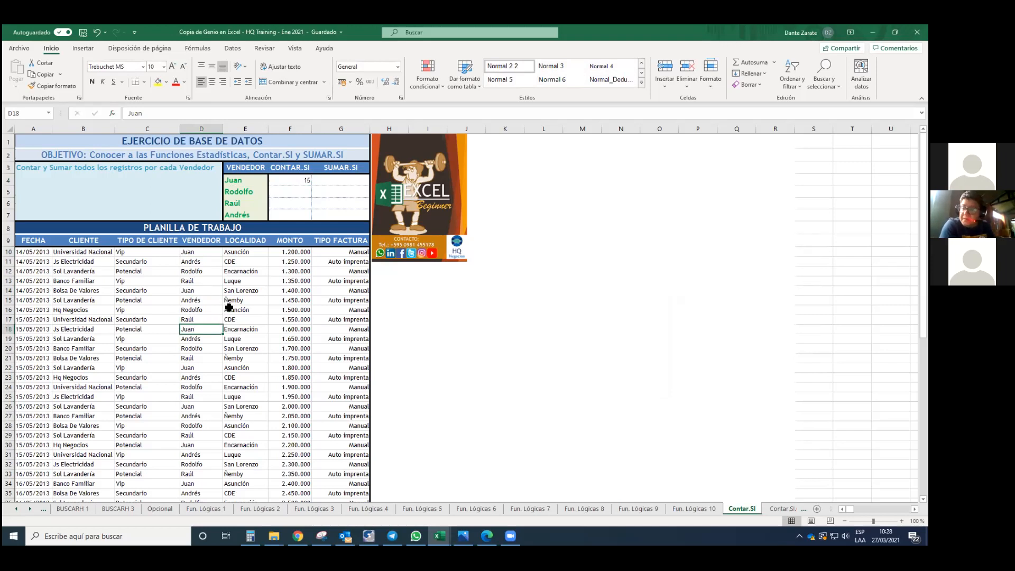
left_click_drag(206, 260, 204, 252)
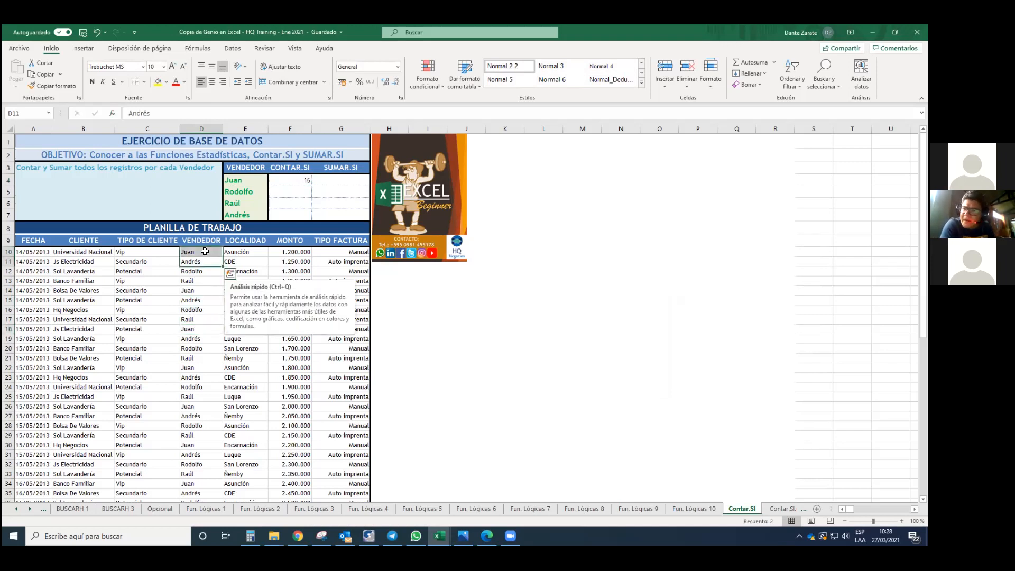
left_click(205, 252)
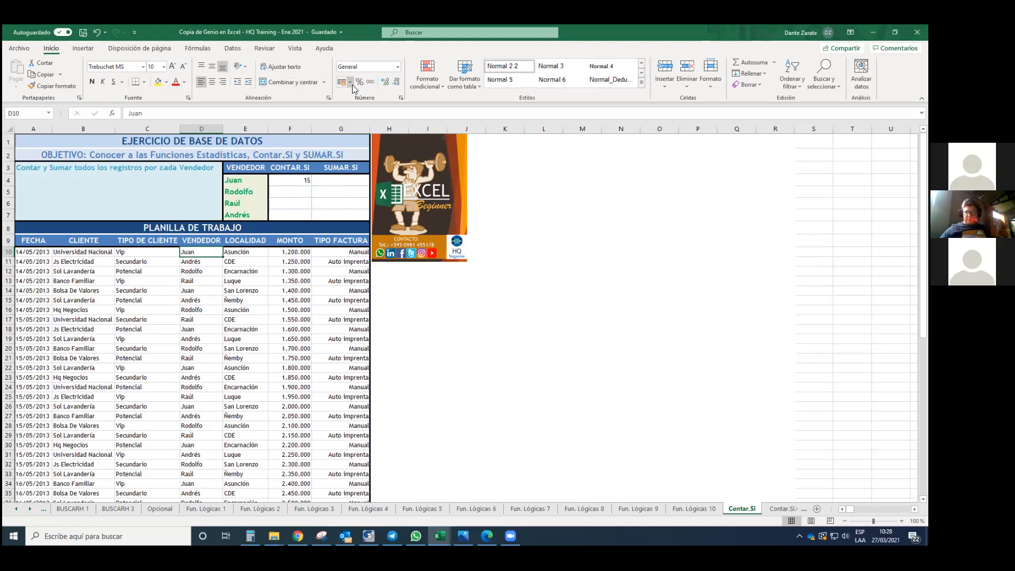
- Try to add a filter to the work table's header row 9, and remove the filter again
left_click(75, 248)
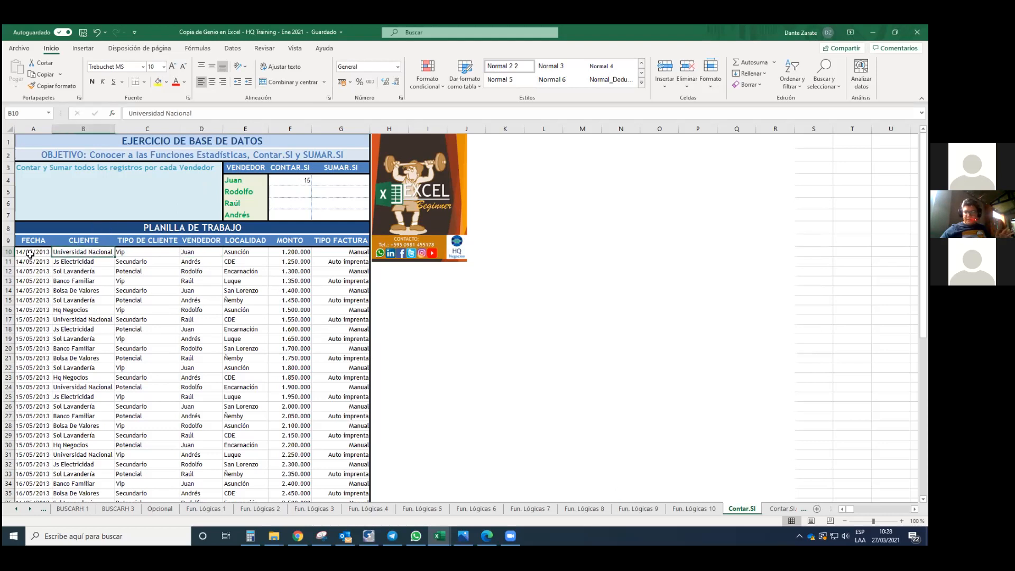
left_click(74, 244)
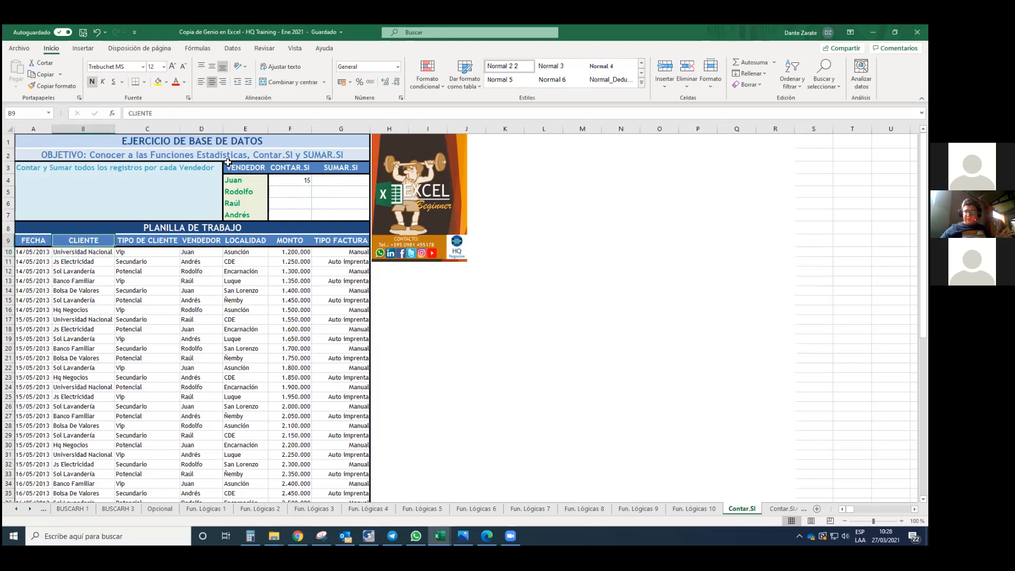
left_click(235, 49)
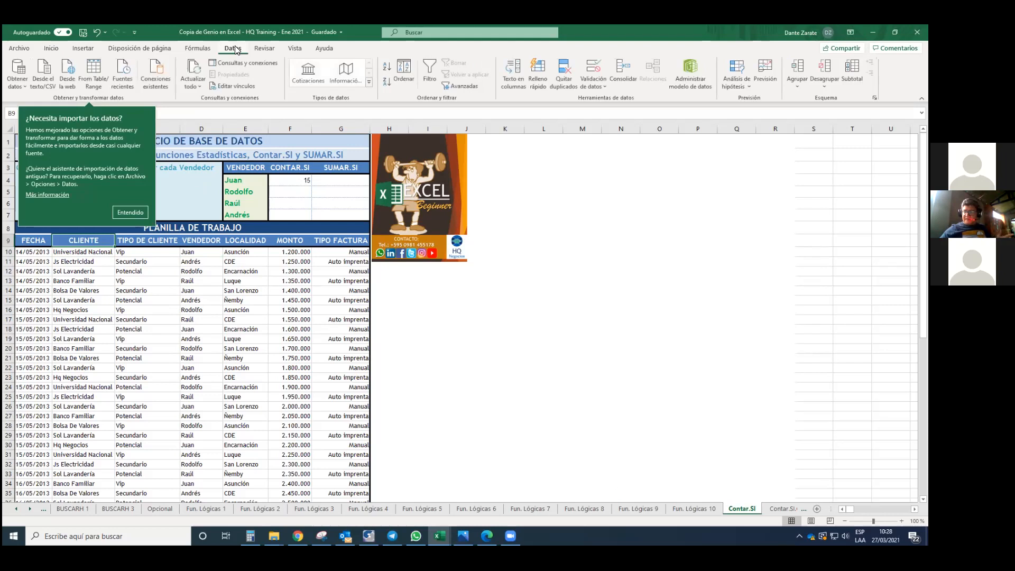
left_click(428, 72)
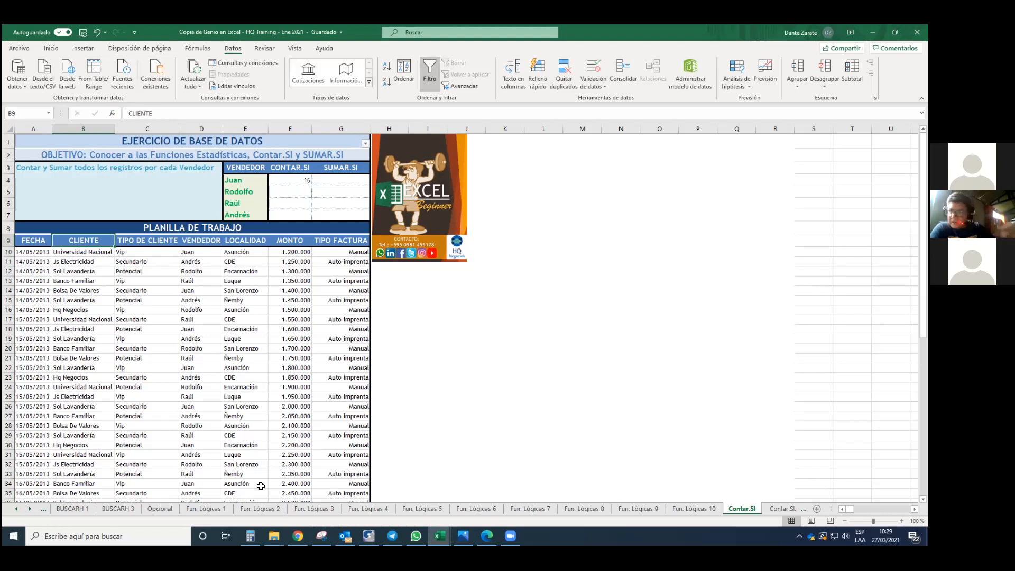
left_click(8, 241)
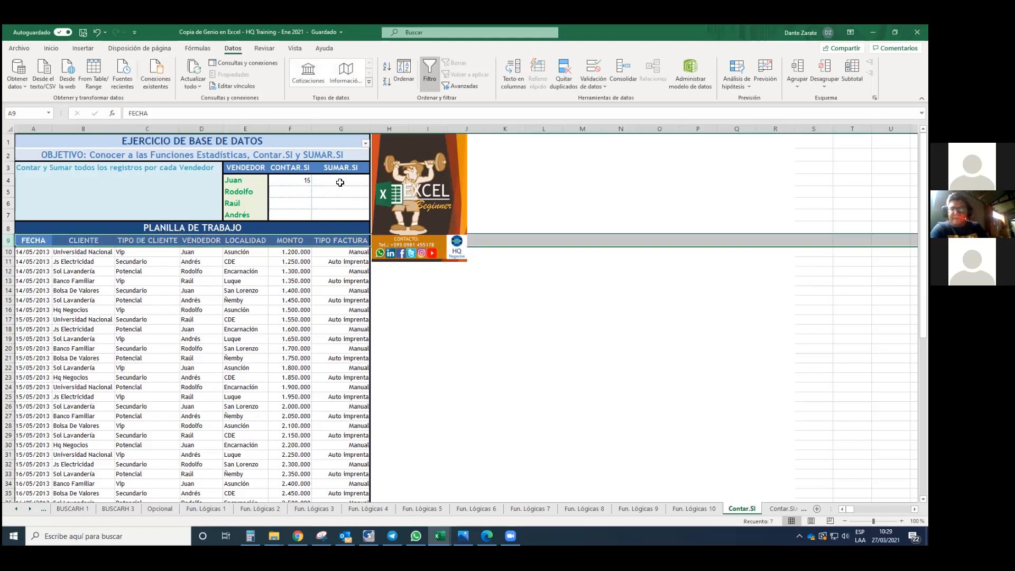
left_click(432, 83)
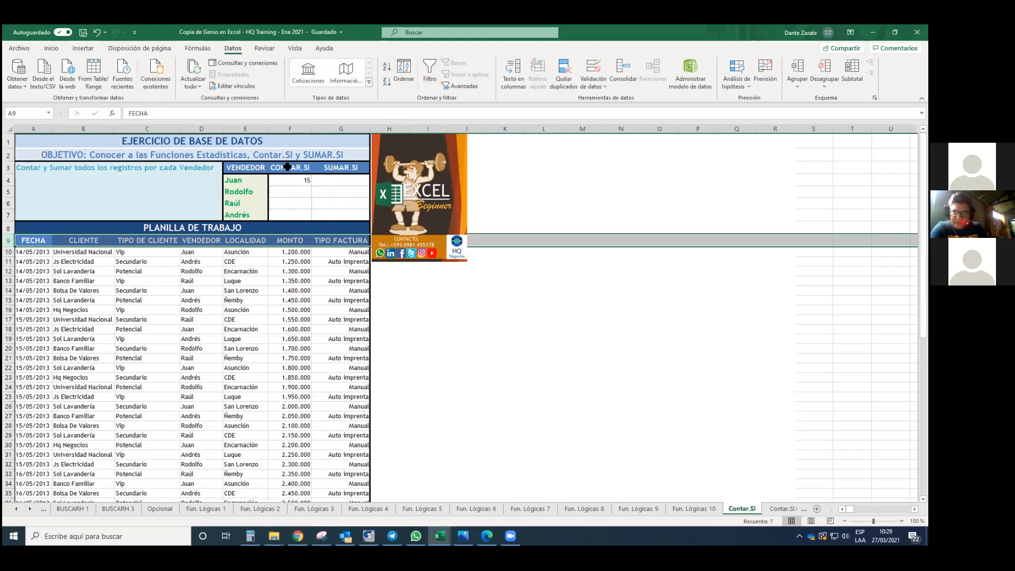
left_click(148, 242)
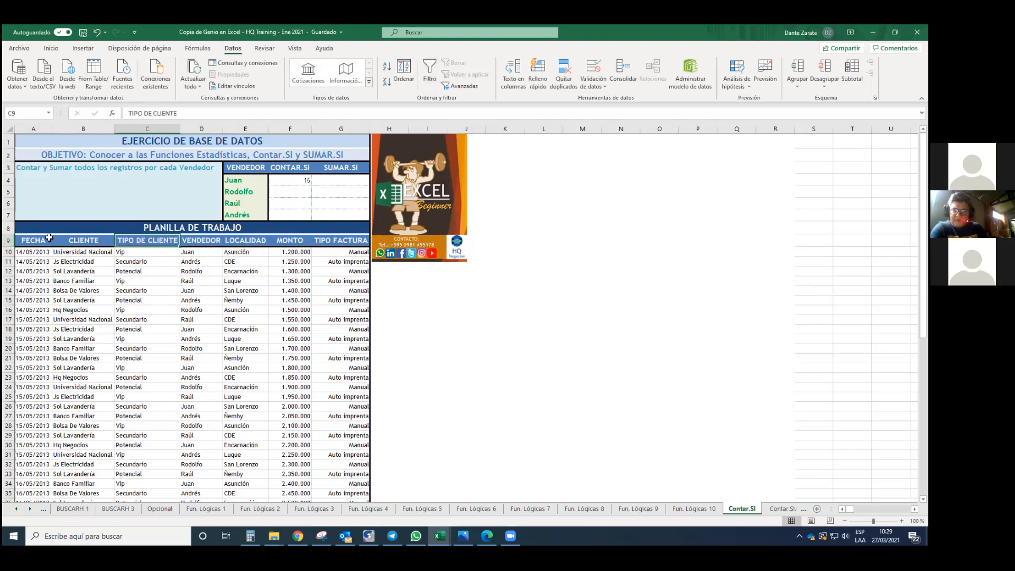
- Add filters to the work table's header row A9:G9 and filter the VENDEDOR column to the first vendor's records
left_click_drag(38, 240, 341, 240)
left_click(429, 74)
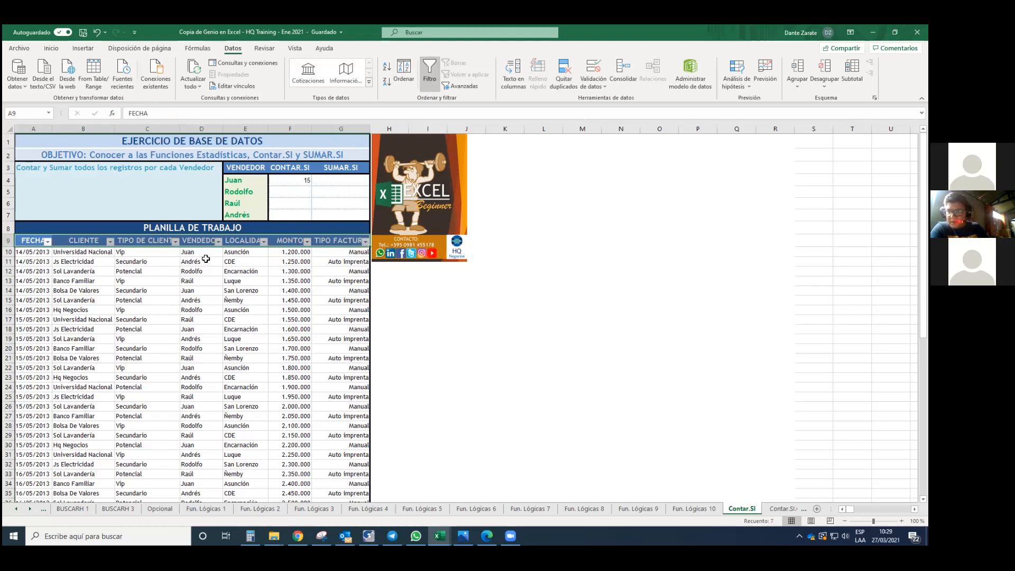
left_click(218, 242)
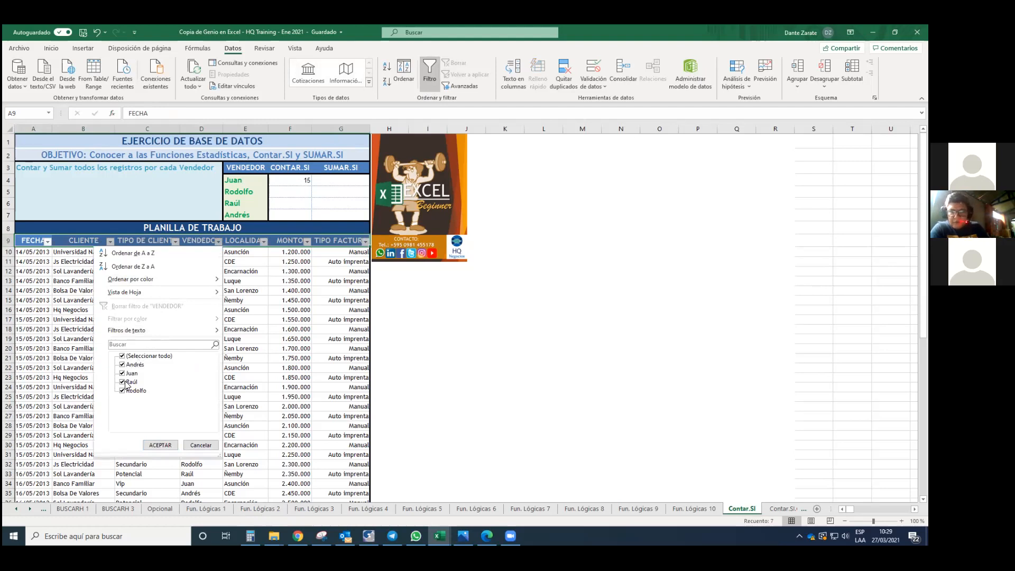
left_click(122, 356)
left_click(123, 374)
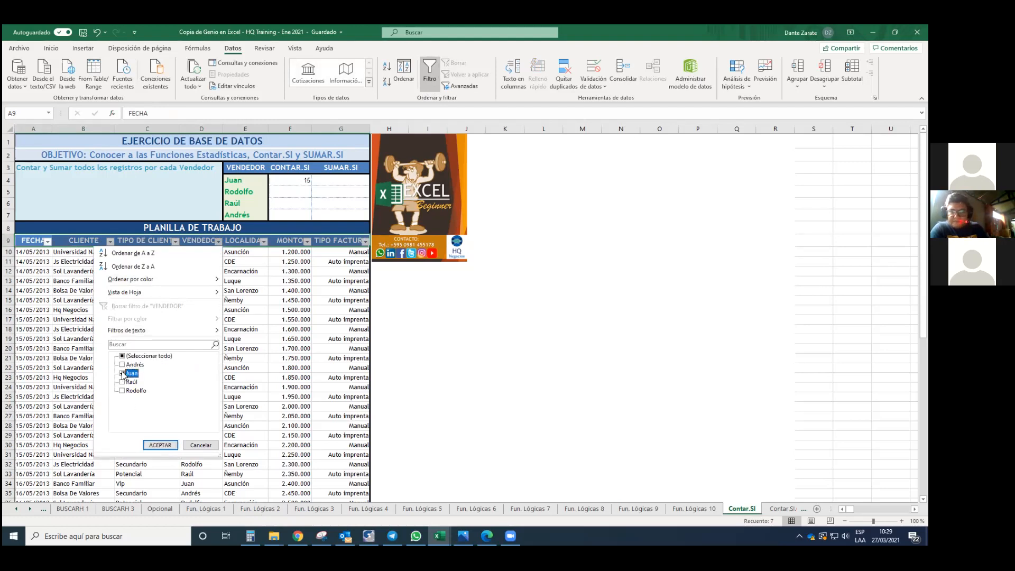
left_click(160, 444)
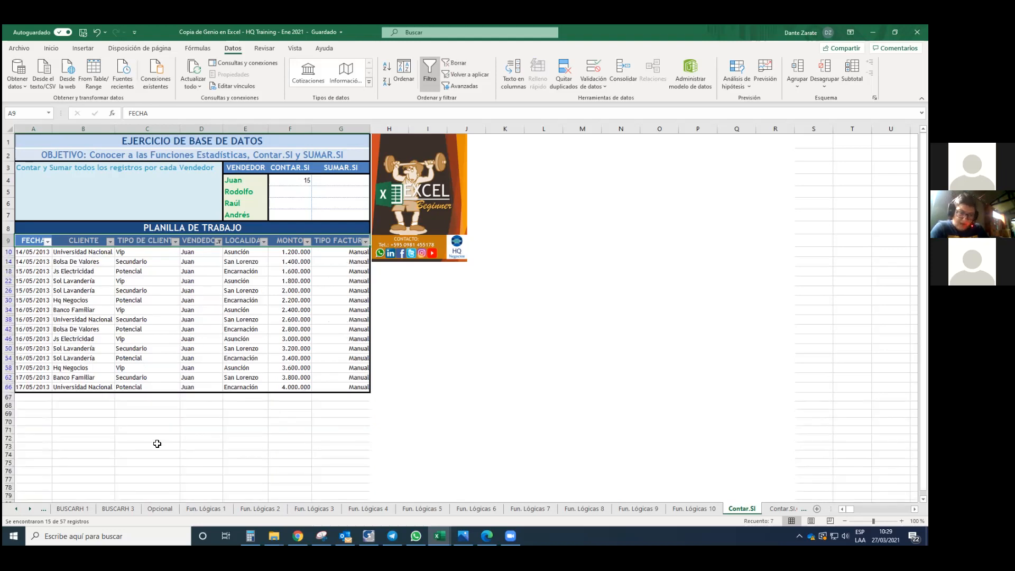
- Select the filtered VENDEDOR cells to check their count, and clear the column's filter to show all vendors
left_click_drag(193, 252, 188, 388)
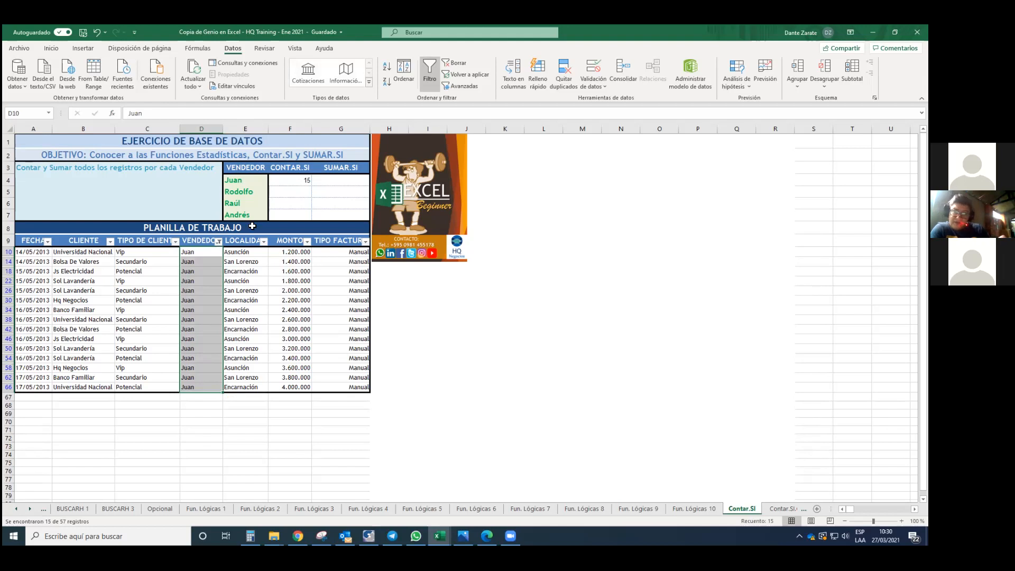
left_click(218, 242)
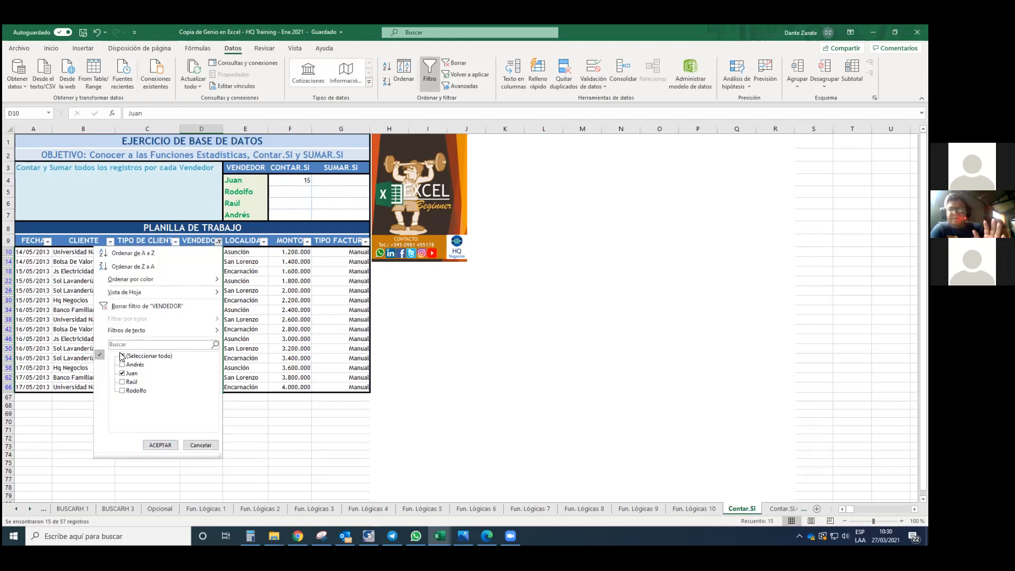
left_click(160, 445)
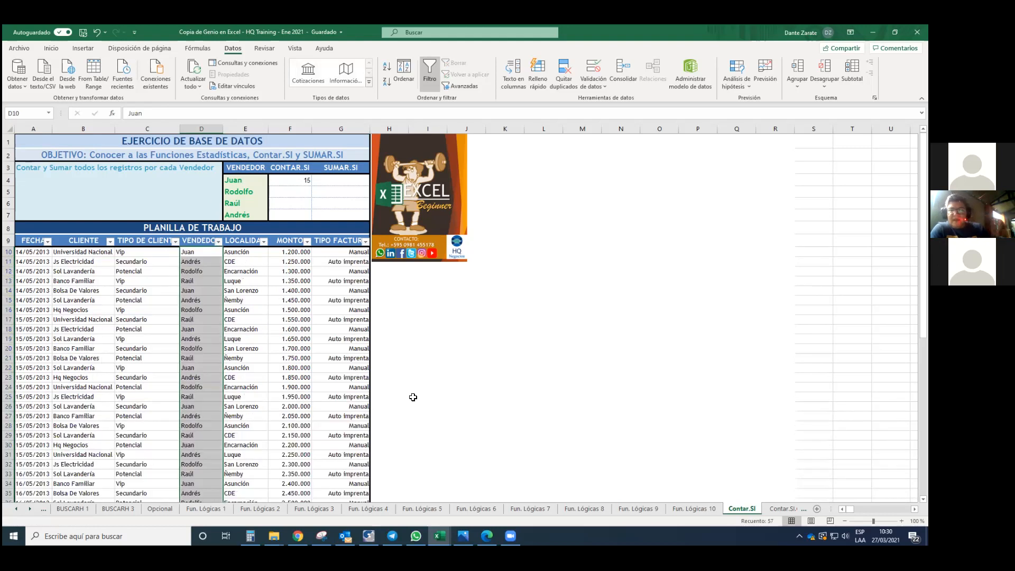
left_click(451, 371)
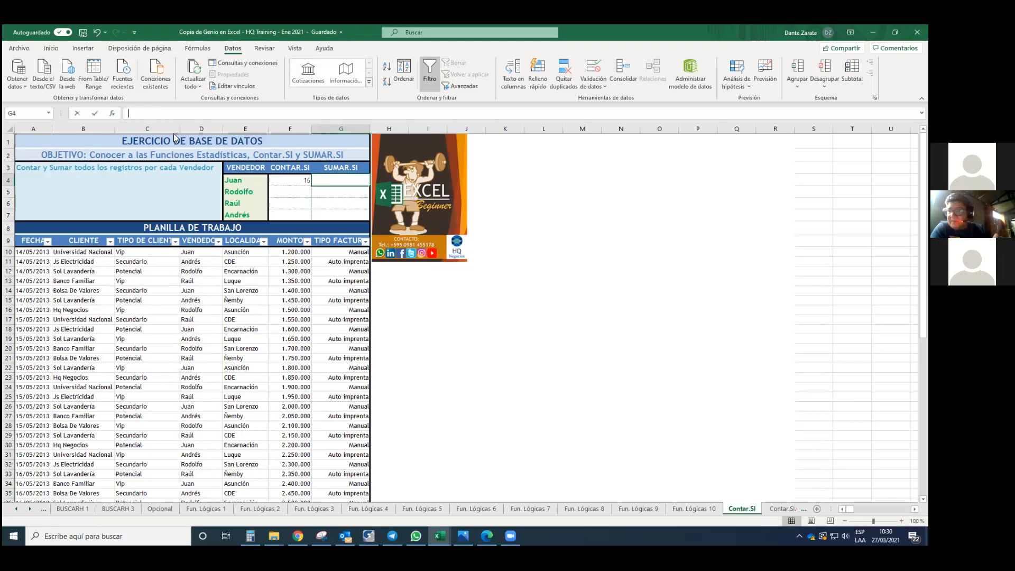
- Search the function list for sumar.si and insert SUMAR.SI into the first vendor's SUMAR.SI cell G4
left_click(112, 114)
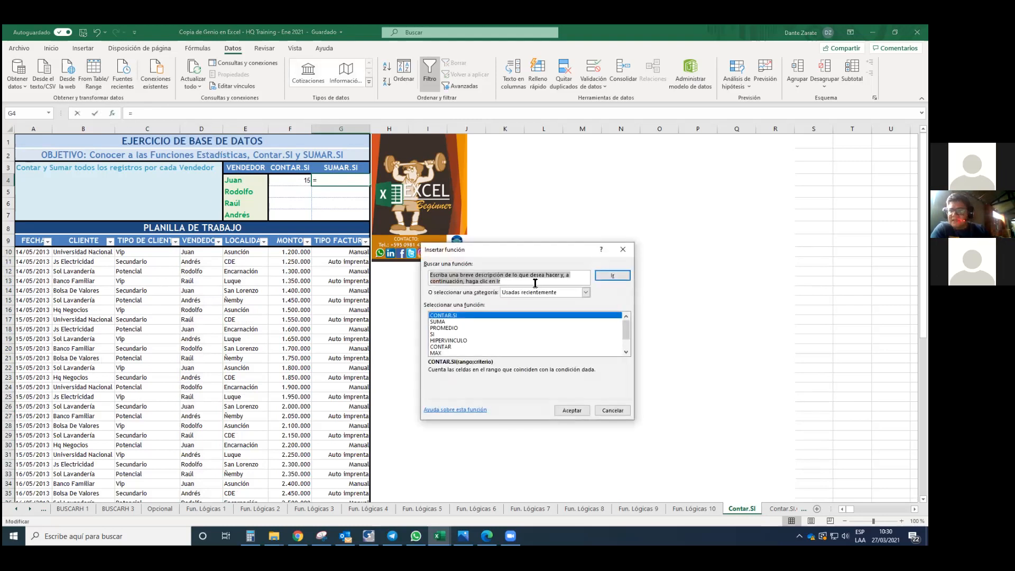
type("sumar")
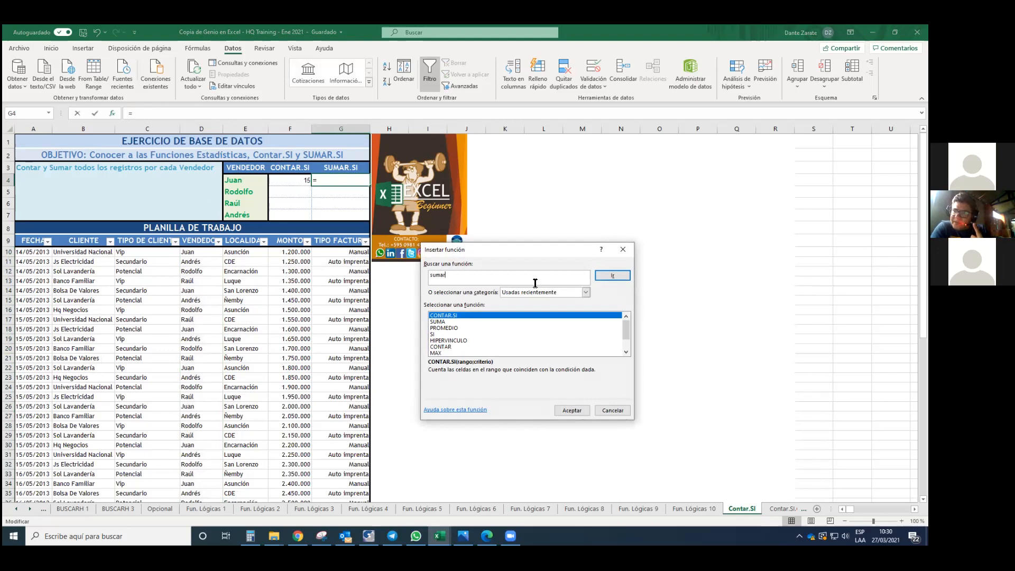
type(".si")
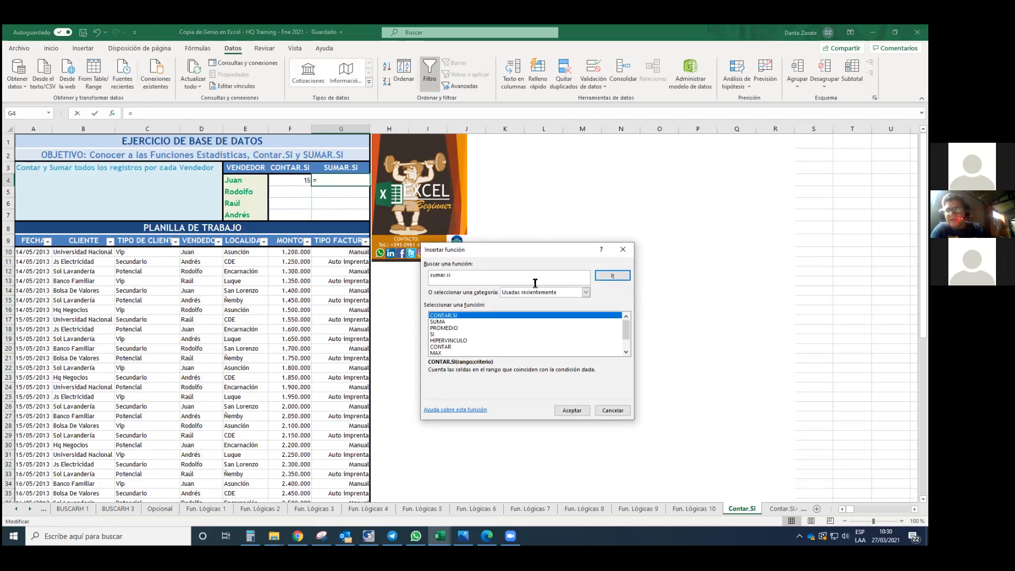
left_click(626, 276)
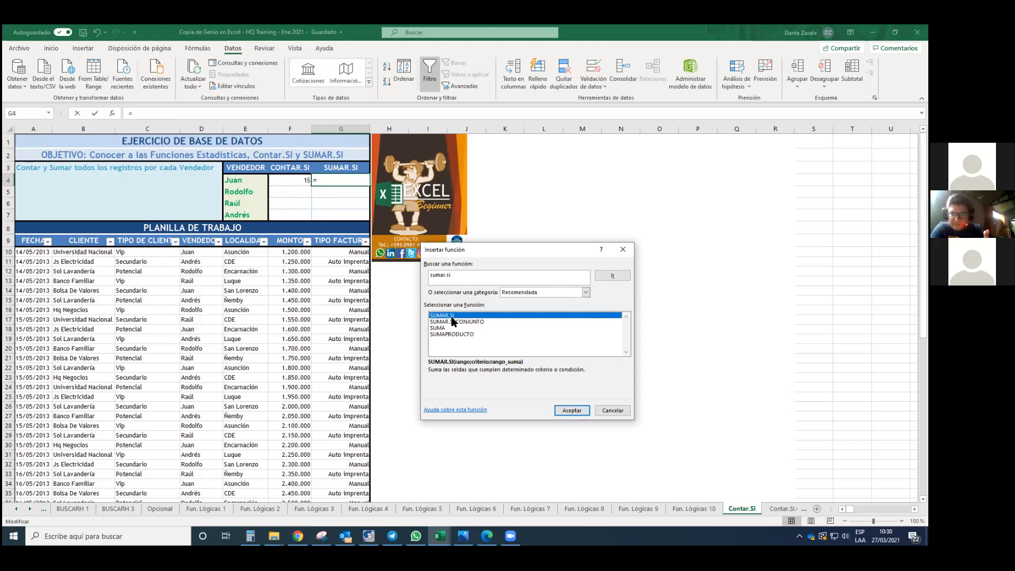
left_click(566, 411)
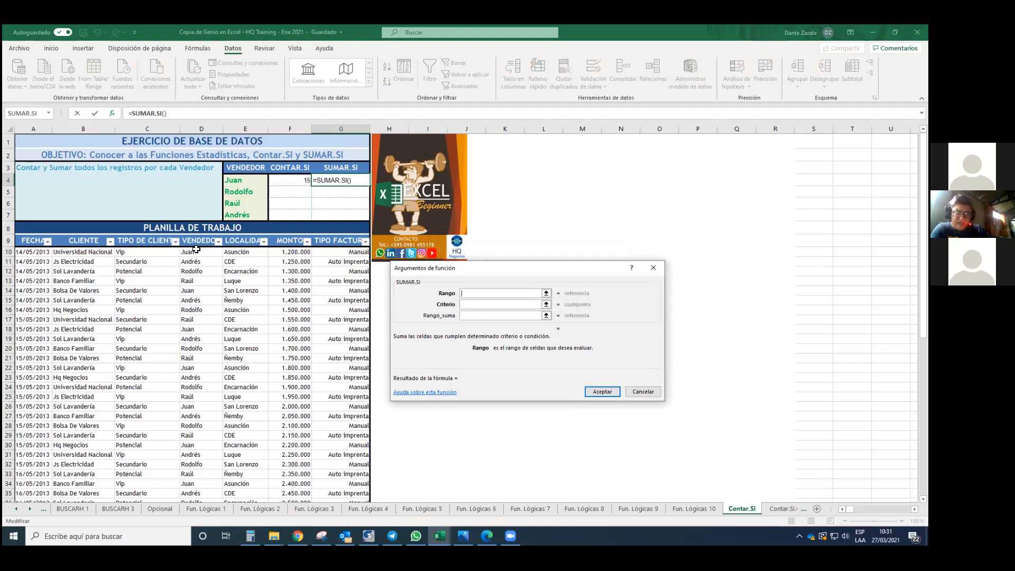
- Set the Rango of SUMAR.SI to the absolute reference $D$10:$D$66 and the Criterio to the first vendor's cell E4
left_click_drag(195, 252, 209, 510)
left_click_drag(485, 354, 484, 354)
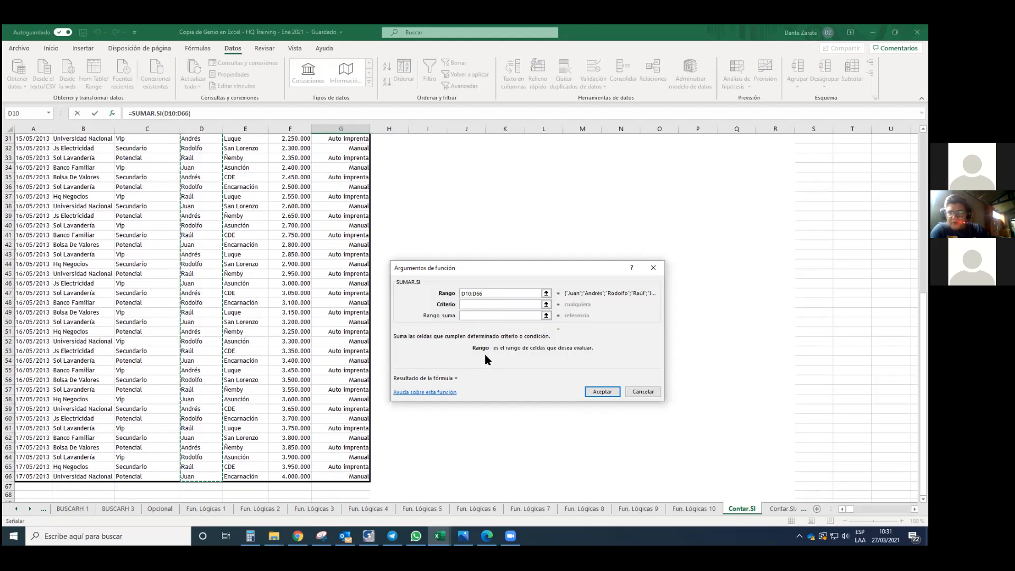
key("F4")
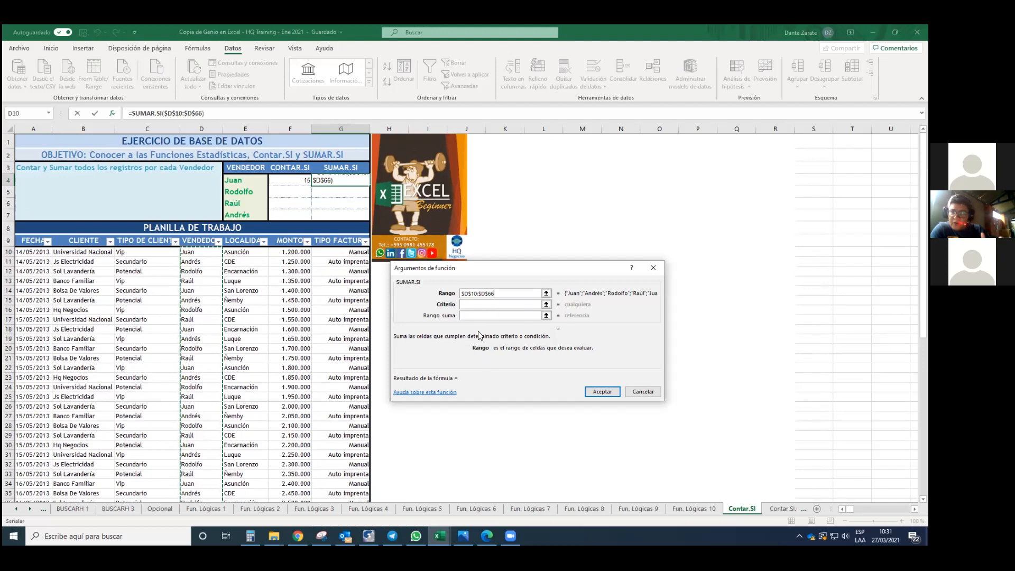
left_click(485, 305)
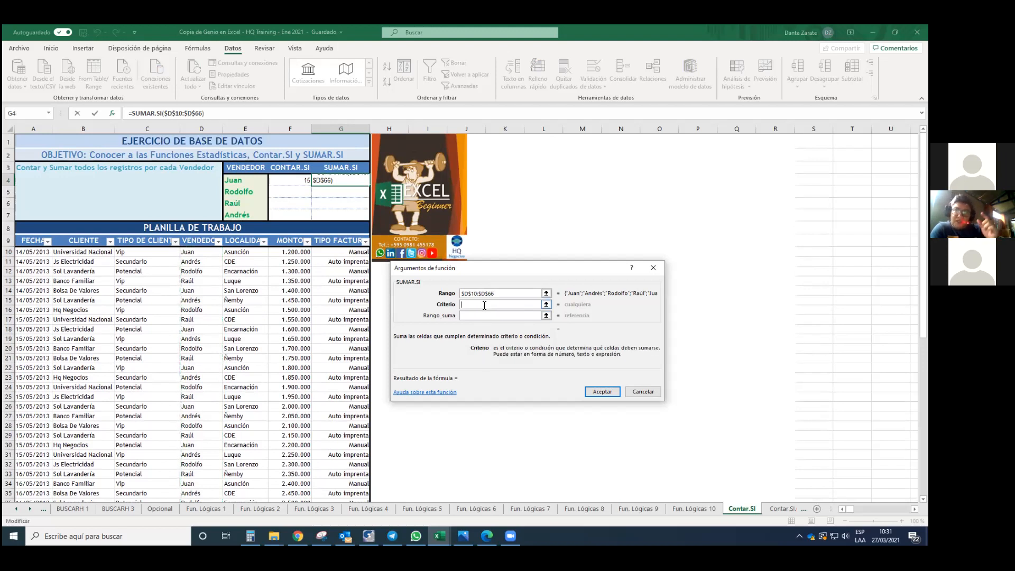
left_click(237, 181)
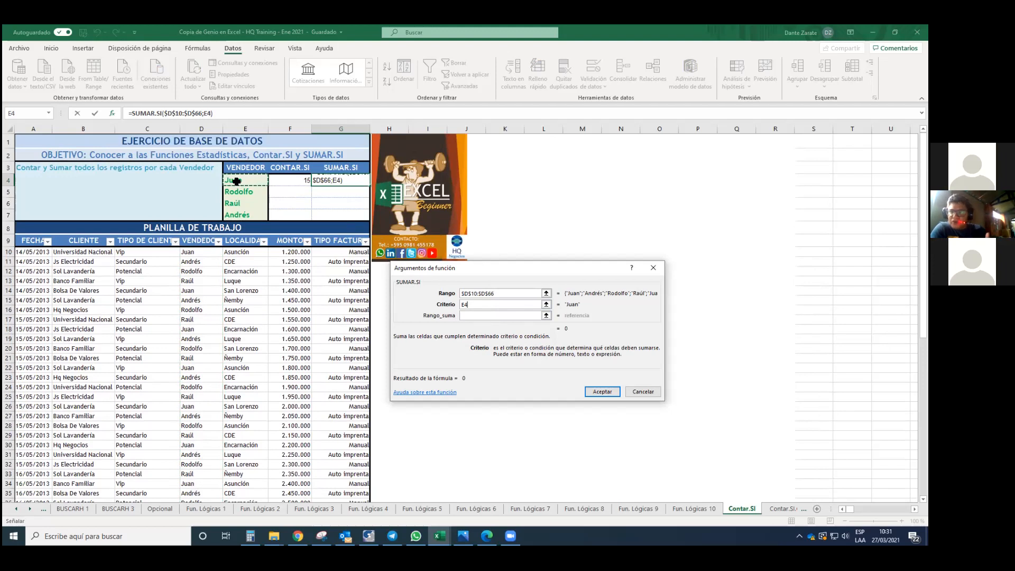
- Set the Rango_suma of SUMAR.SI to the MONTO cells F10:F66 and complete the formula
left_click(503, 315)
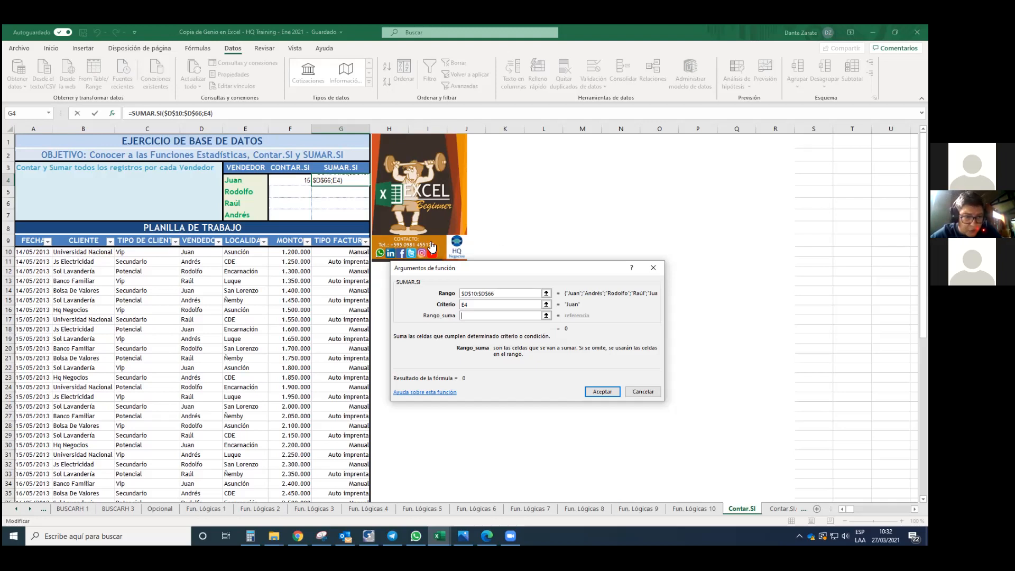
left_click(288, 253)
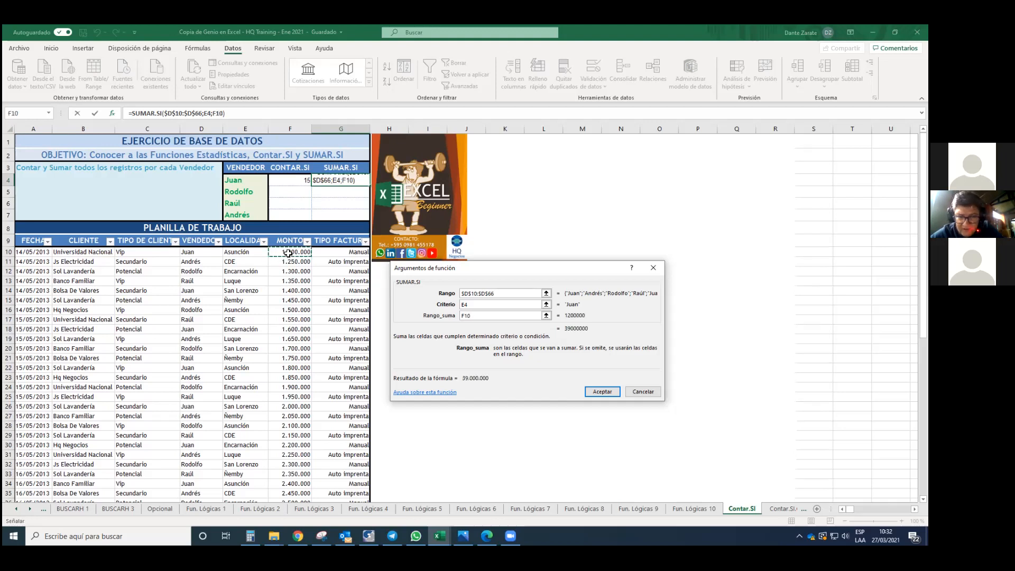
left_click_drag(288, 253, 283, 416)
left_click_drag(281, 452, 282, 490)
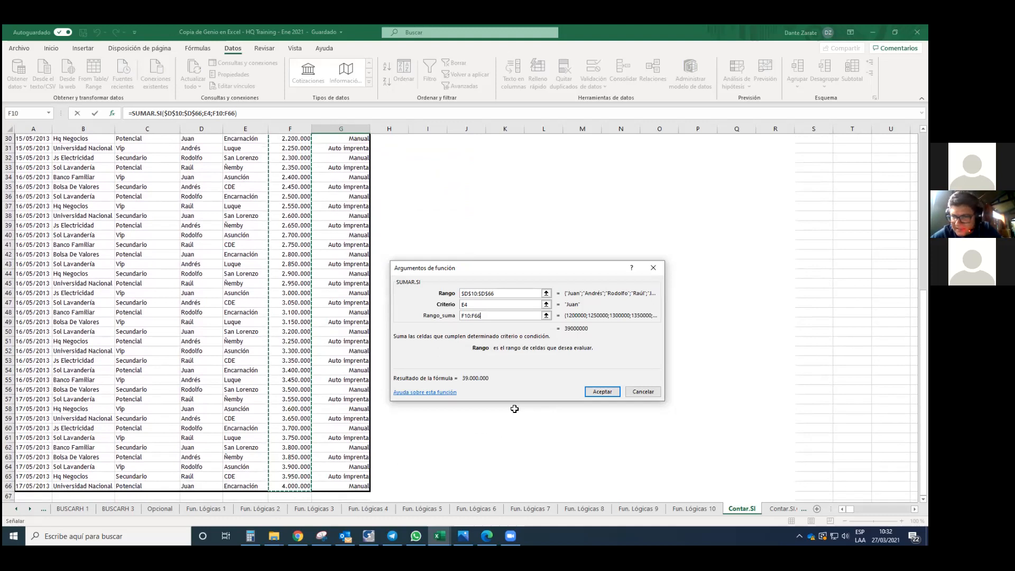
left_click(602, 392)
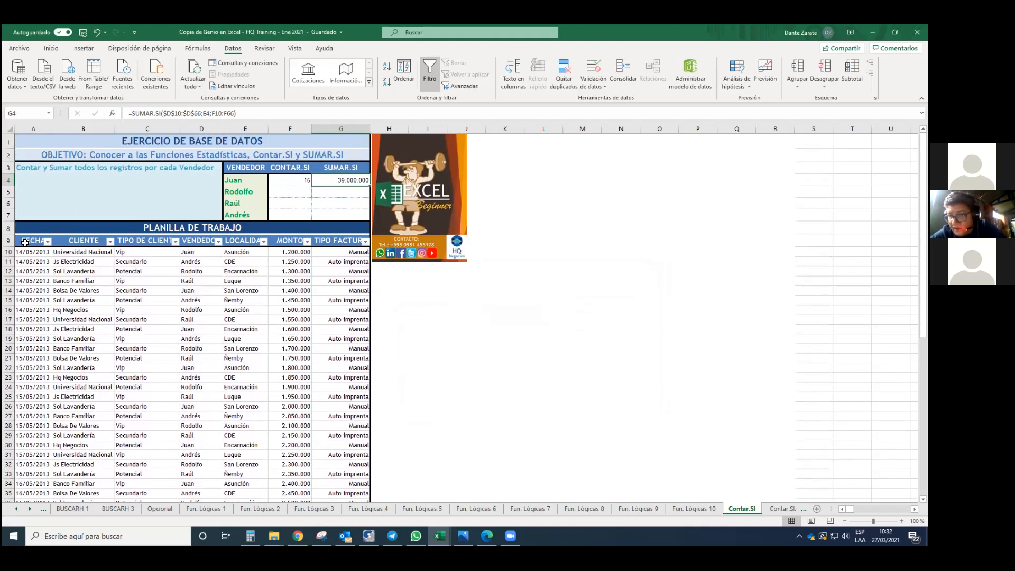
left_click_drag(32, 240, 209, 242)
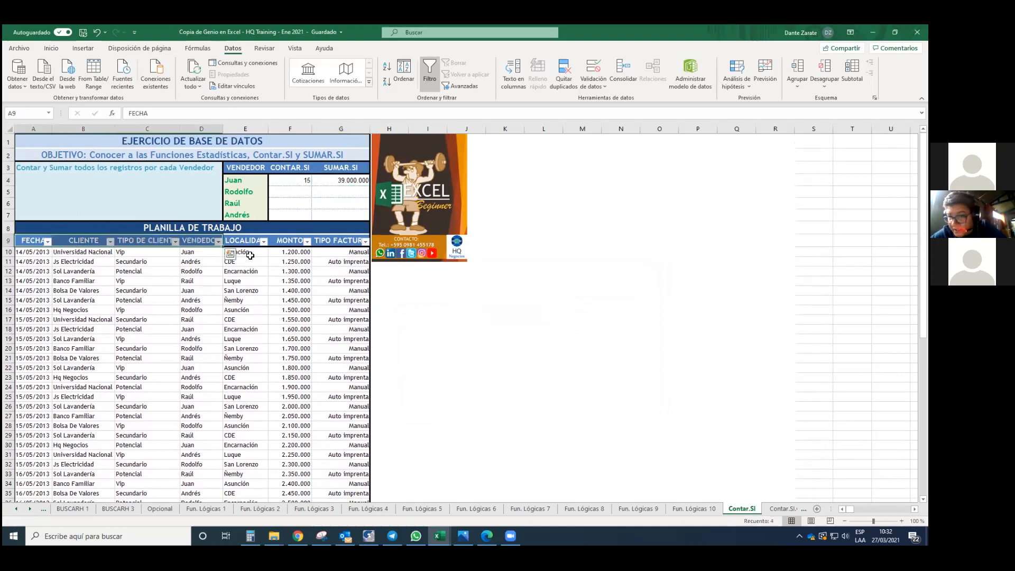
left_click(250, 255)
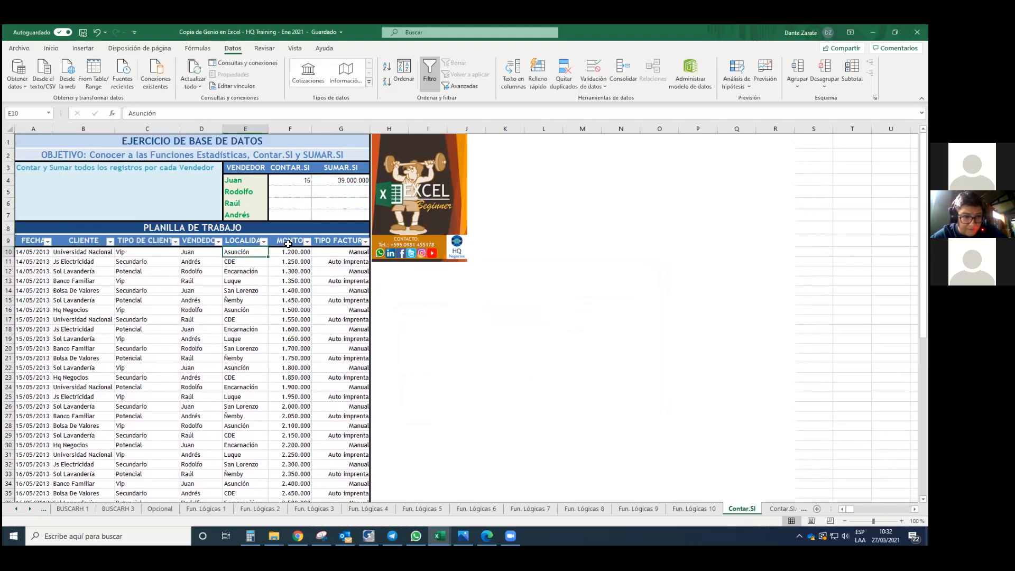
left_click(288, 244)
left_click(307, 242)
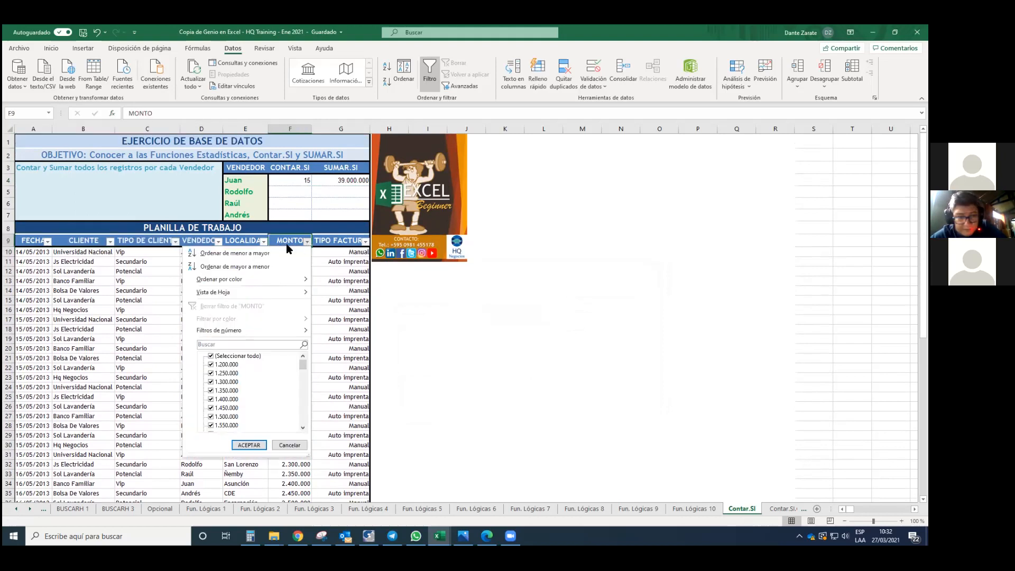
left_click(206, 242)
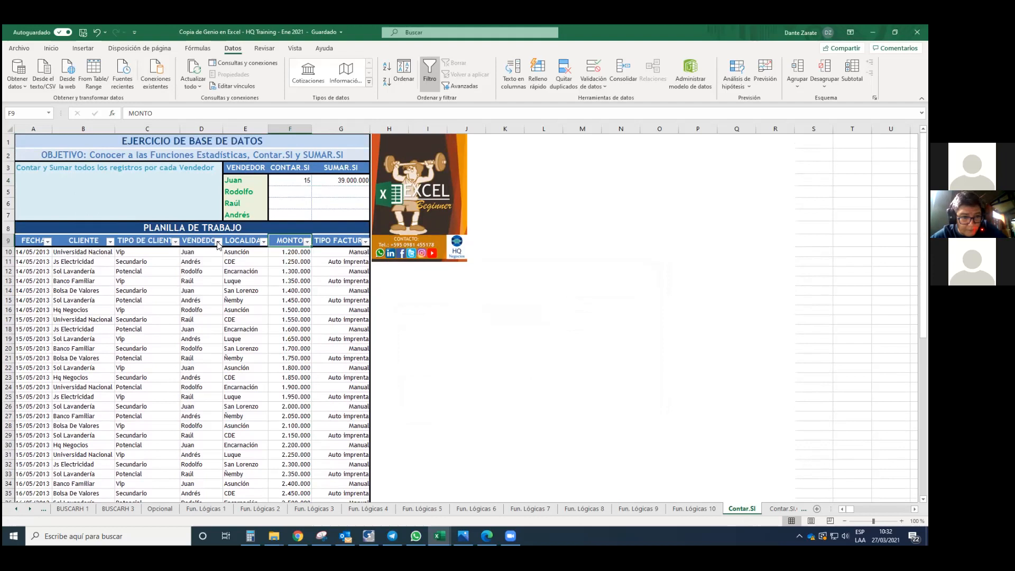
- Filter the VENDEDOR column to the first vendor's records and select their MONTO cells to check the sum
left_click(218, 241)
left_click(122, 356)
left_click(122, 374)
left_click(161, 445)
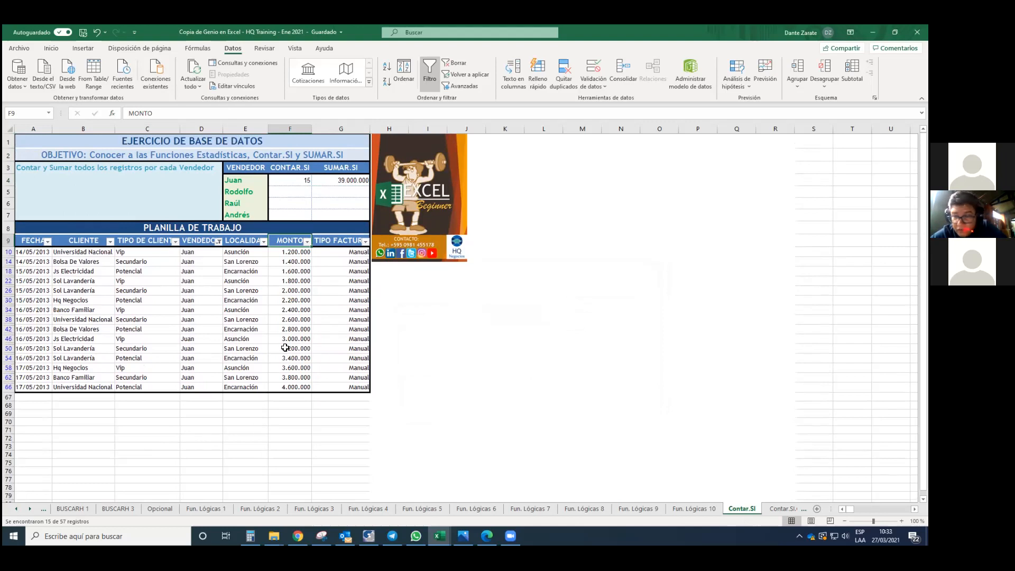
left_click_drag(290, 253, 294, 390)
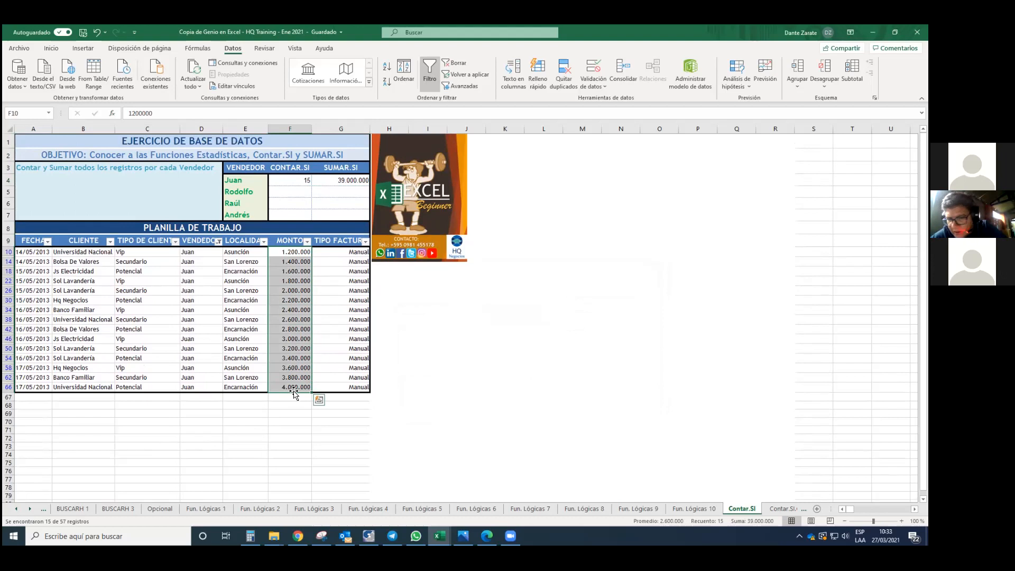
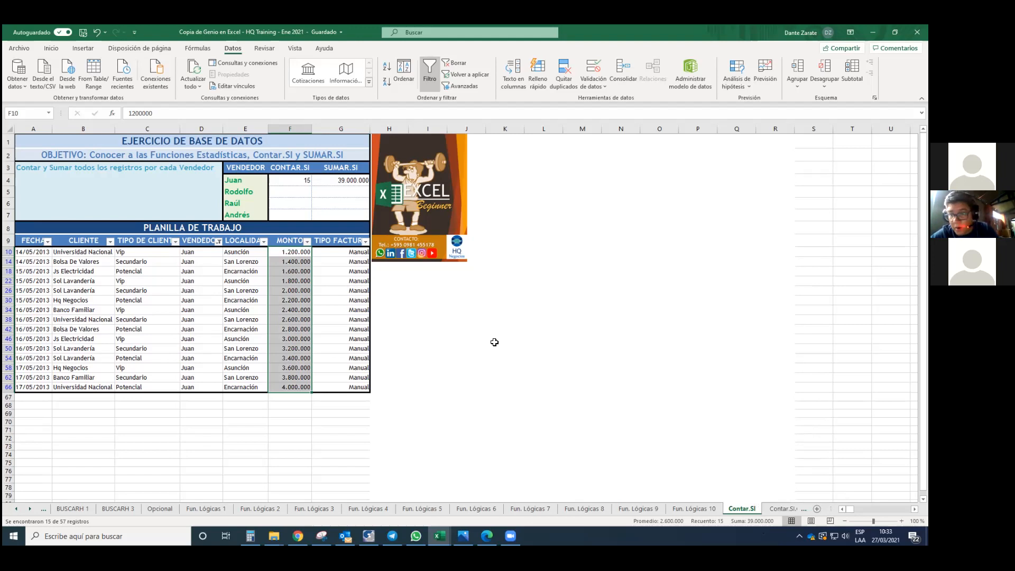
- Fill the CONTAR.SI formula from F4 down to F7 for the remaining vendors
left_click(292, 180)
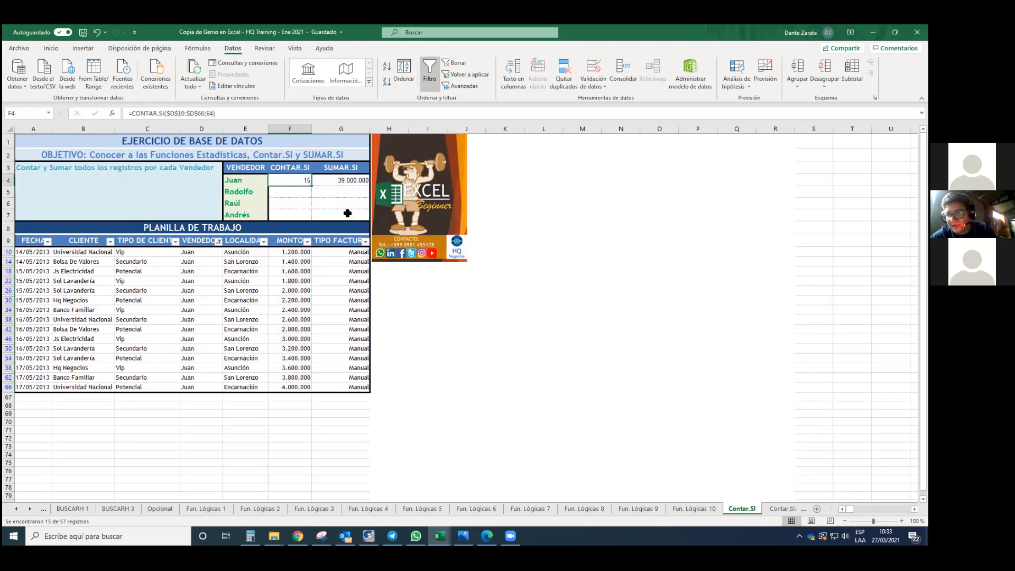
left_click_drag(312, 186, 310, 221)
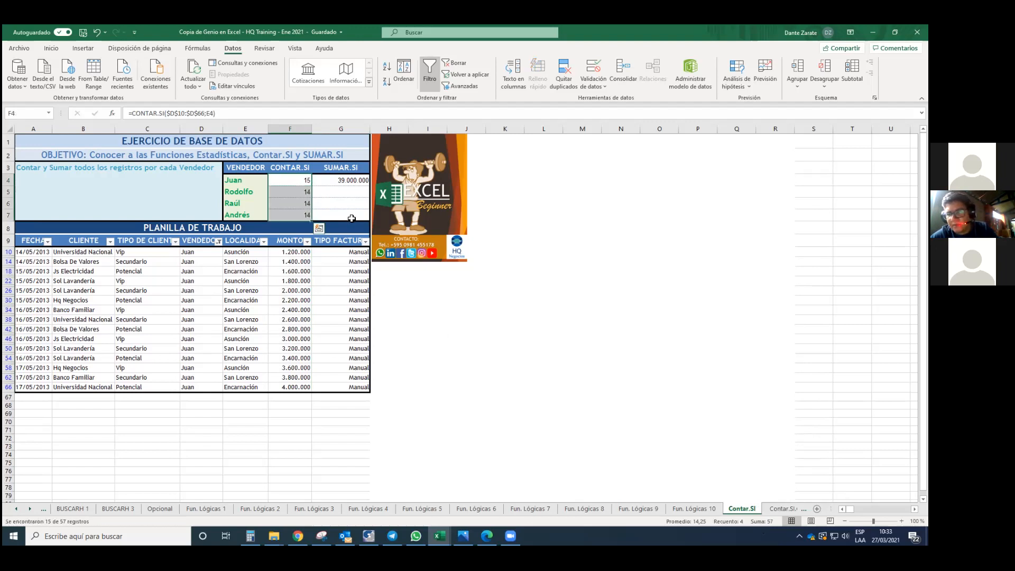
left_click(353, 181)
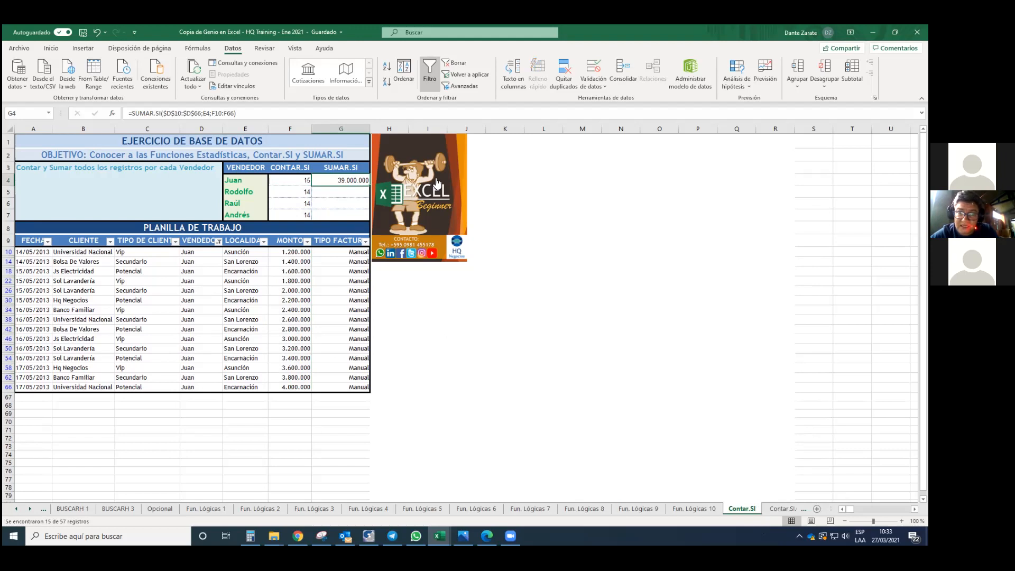
left_click(385, 187)
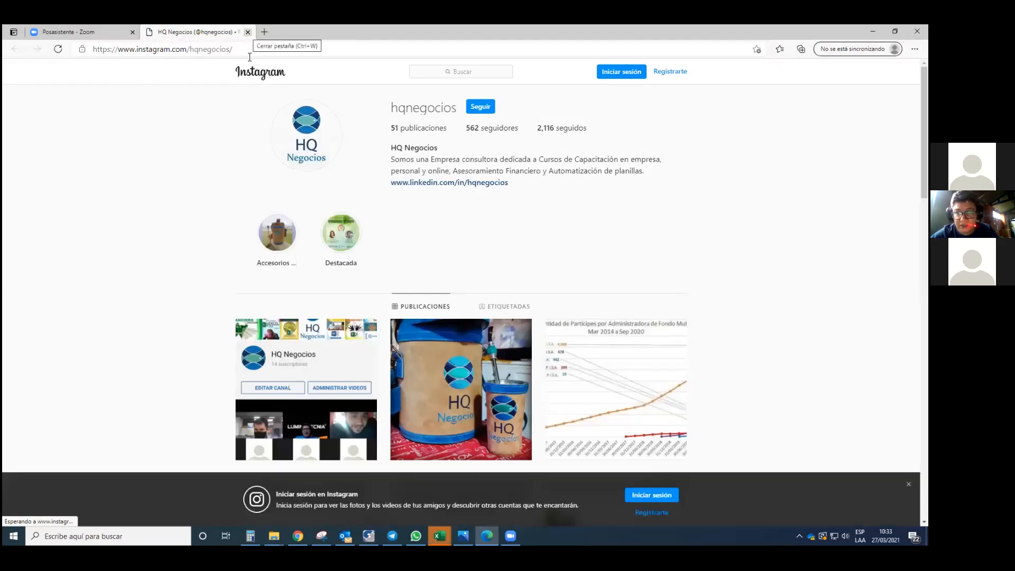
left_click(248, 32)
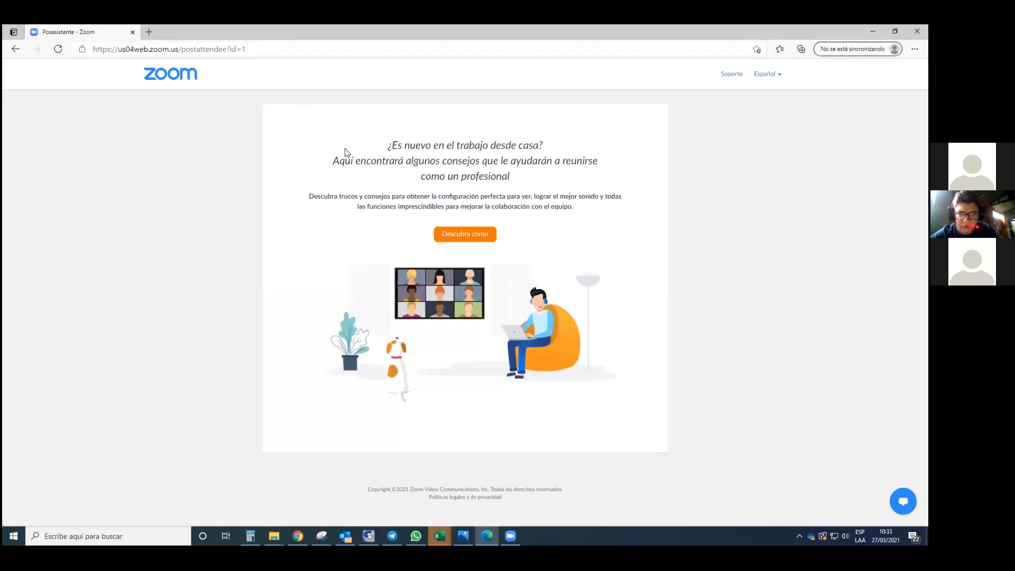
key("alt+Tab")
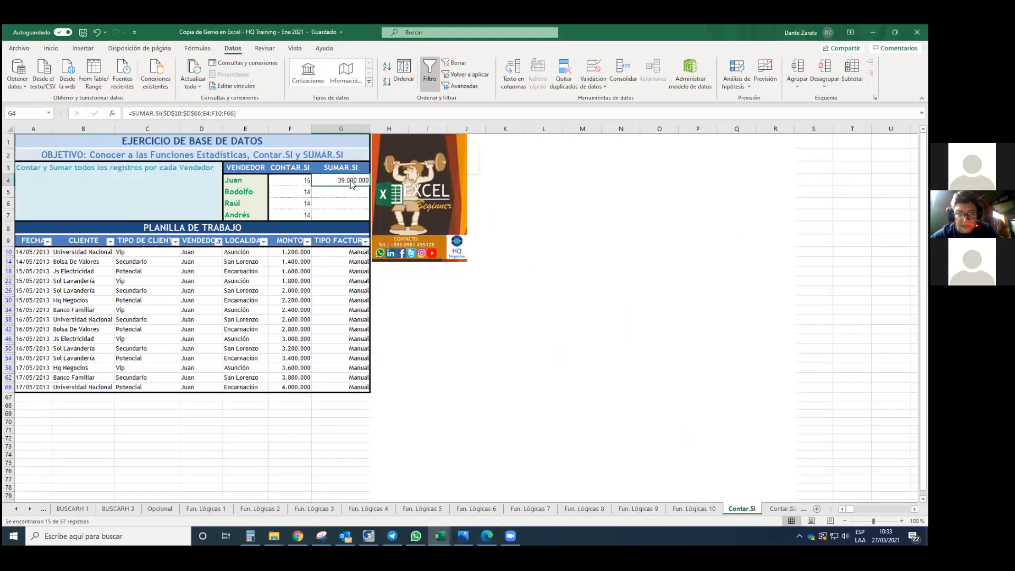
right_click(351, 183)
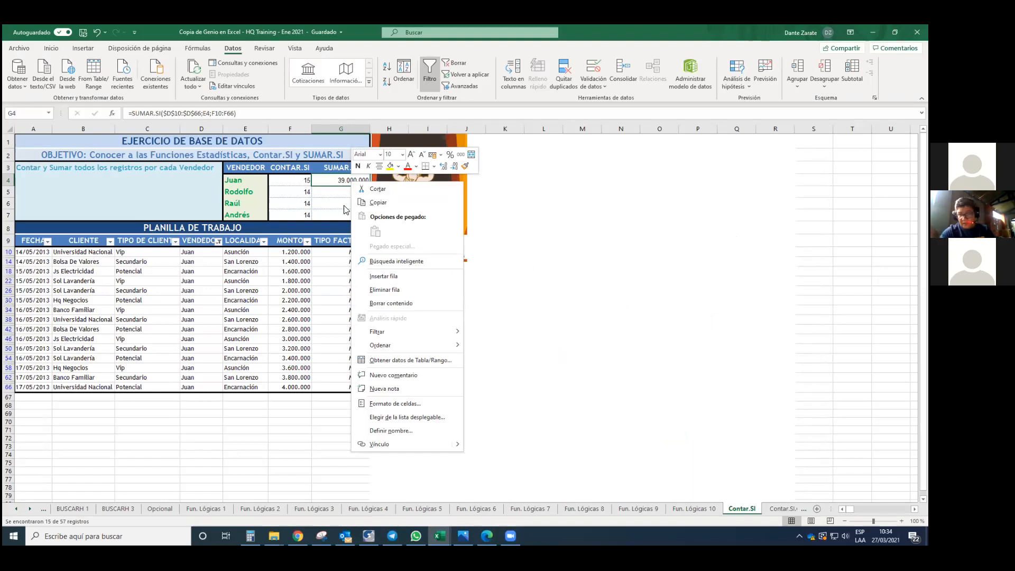
key("Escape")
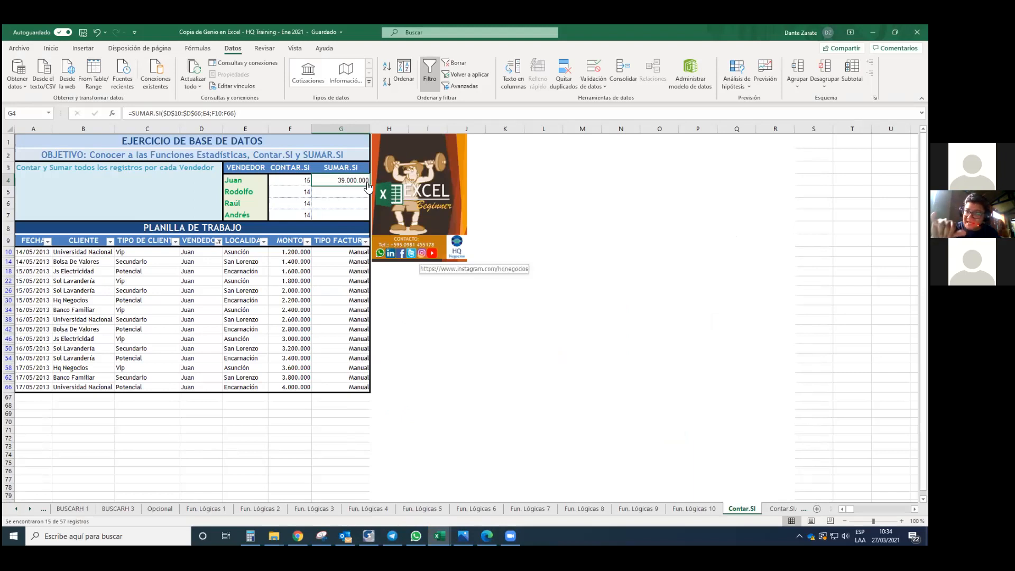
left_click_drag(368, 182, 368, 220)
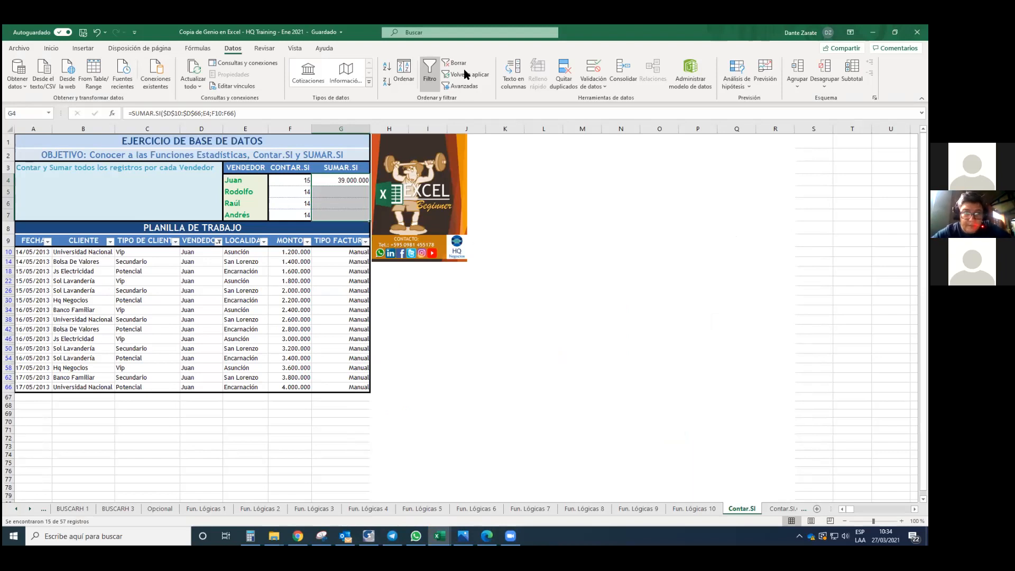
left_click(353, 180)
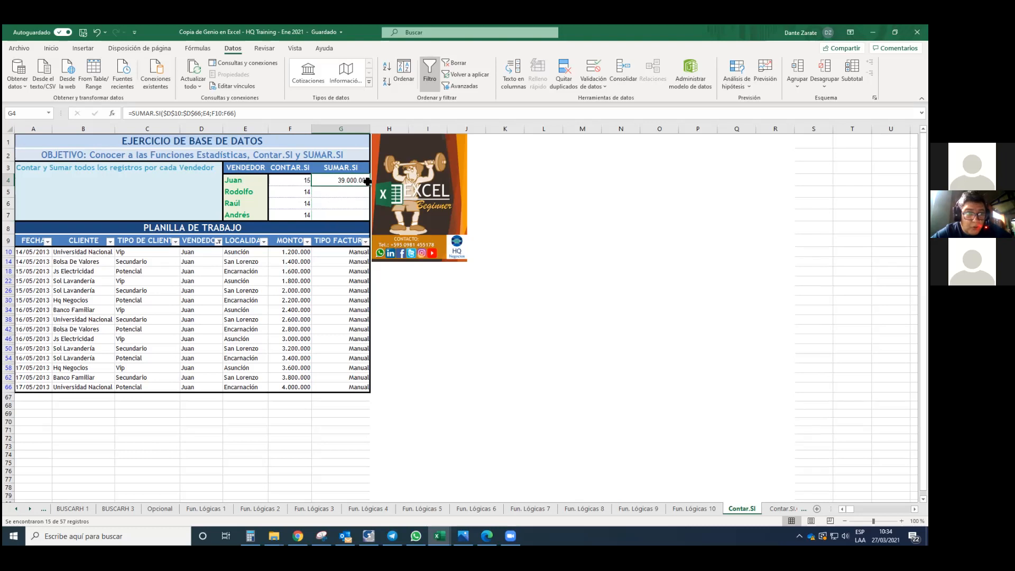
right_click(362, 182)
left_click(342, 182)
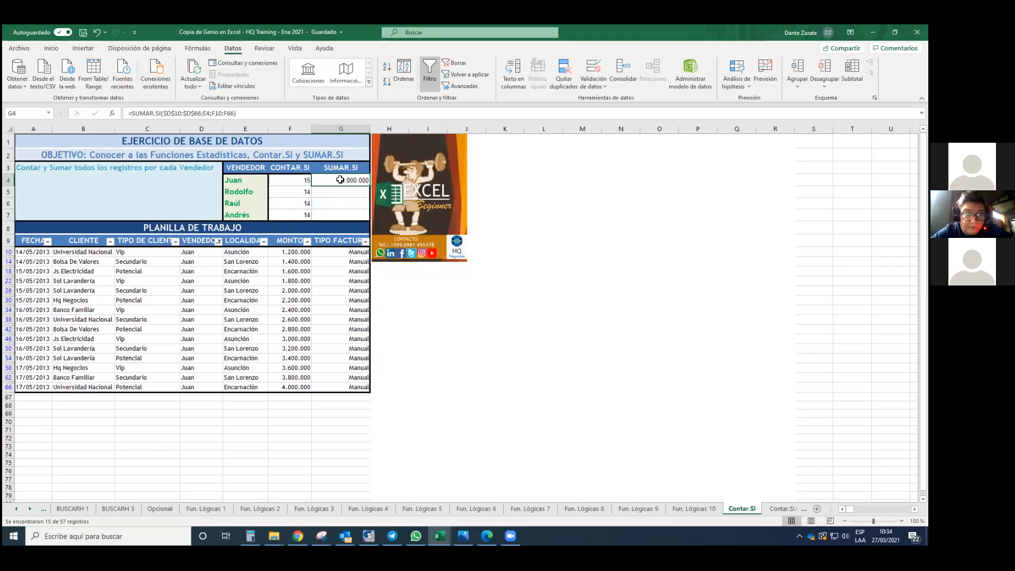
- Copy the SUMAR.SI formula from G4 into G5:G7 for the remaining vendors
right_click(342, 179)
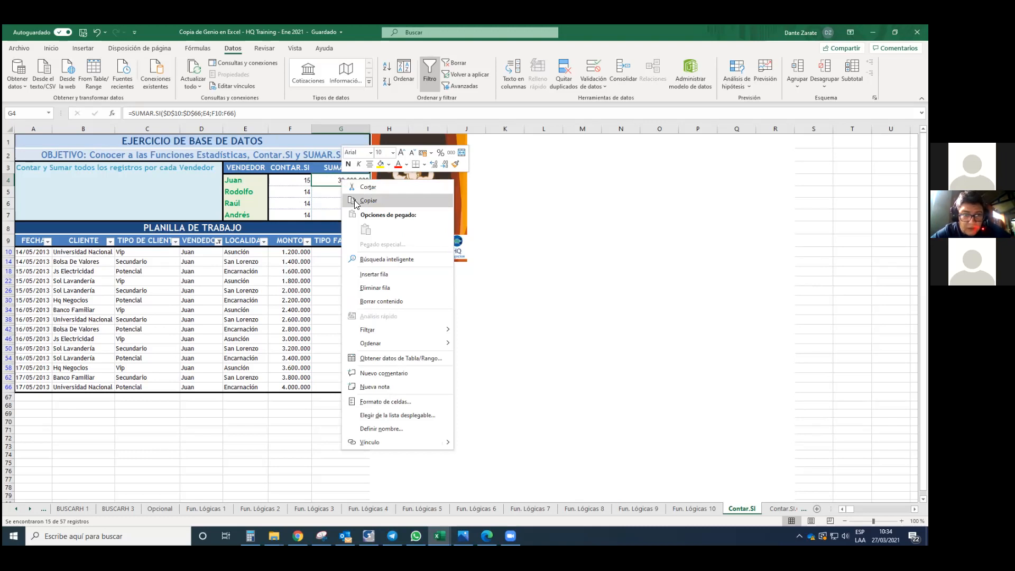
left_click(355, 201)
left_click_drag(346, 192, 348, 217)
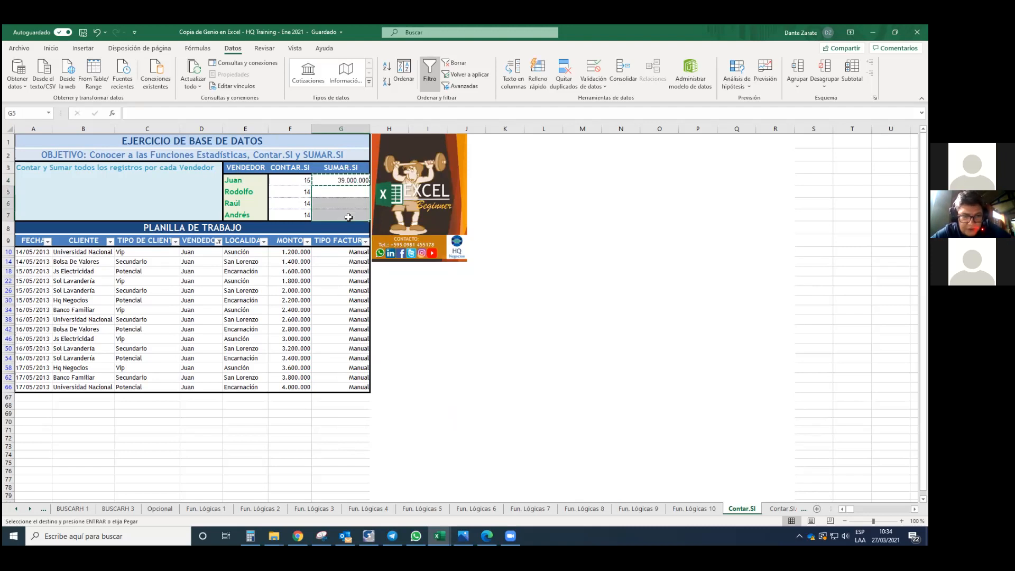
key("ctrl+v")
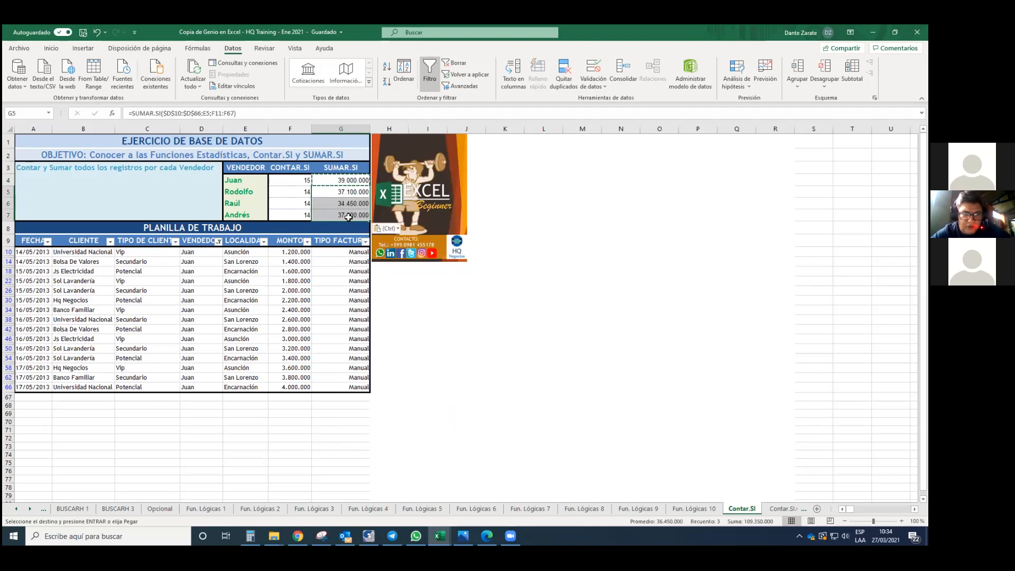
left_click(562, 204)
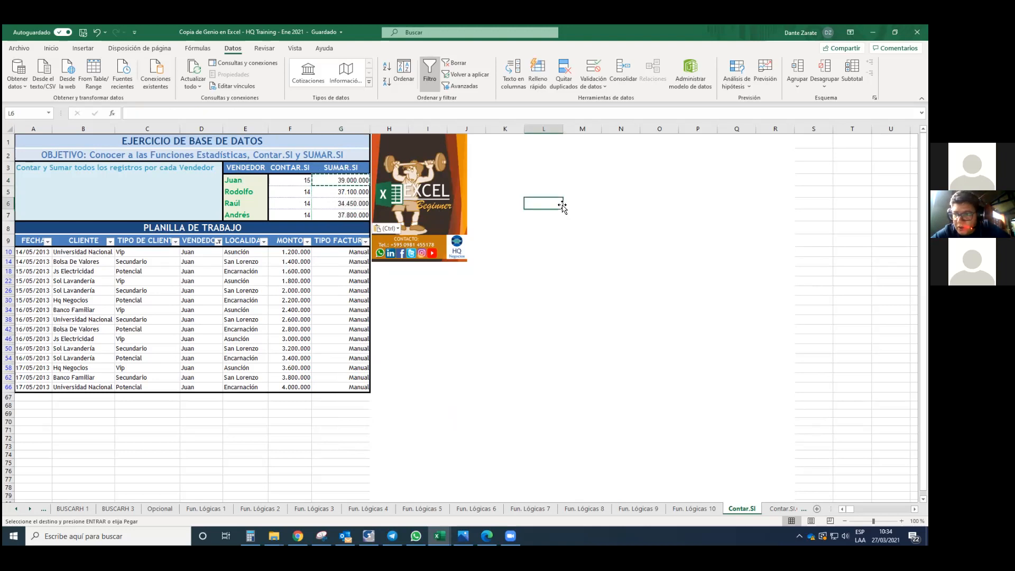
key("Escape")
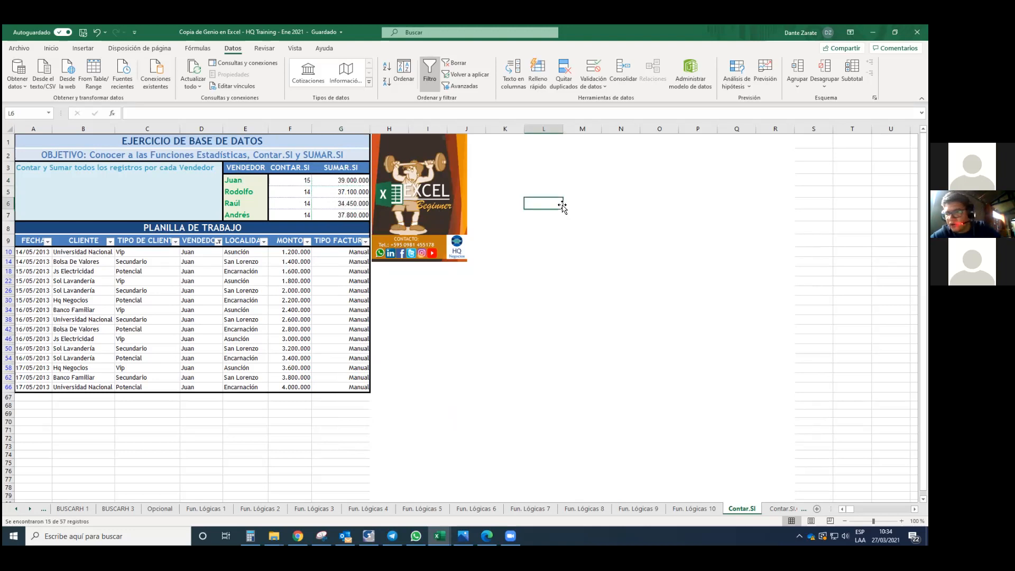
- Filter the VENDEDOR column to the second vendor's records and compare their MONTO cells with the formulas in F5 and G5
left_click(218, 241)
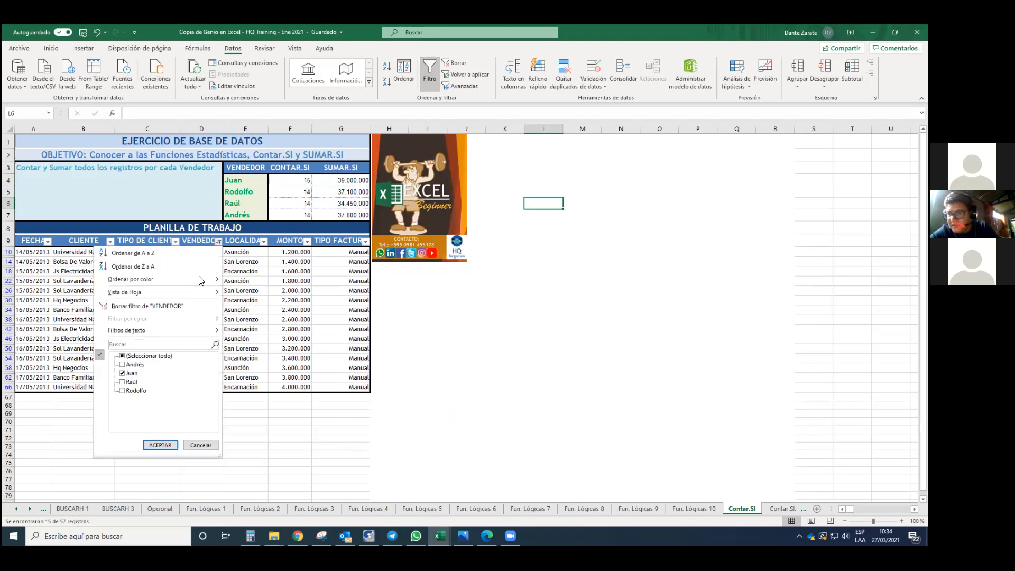
left_click(122, 356)
left_click(123, 357)
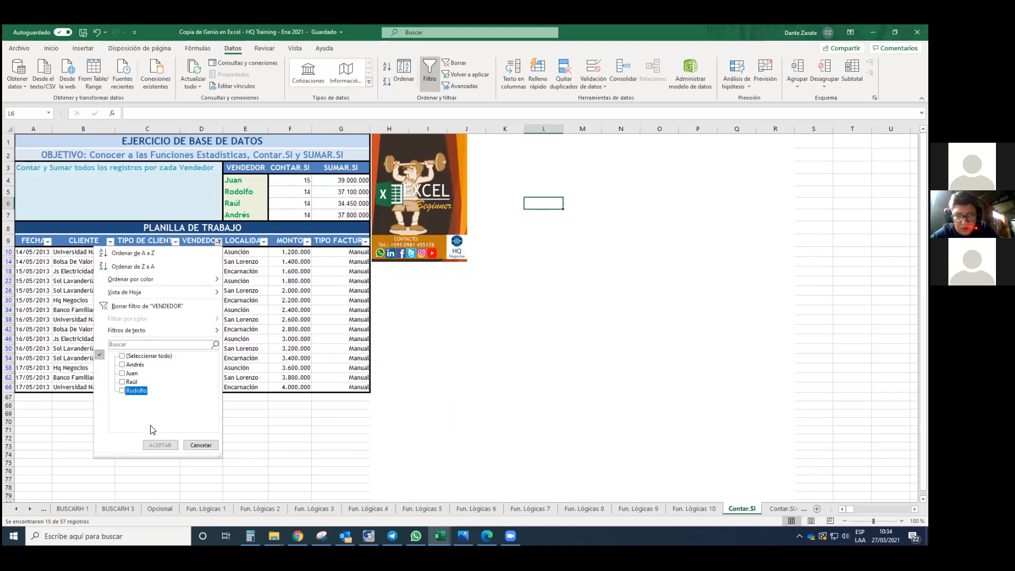
left_click(160, 445)
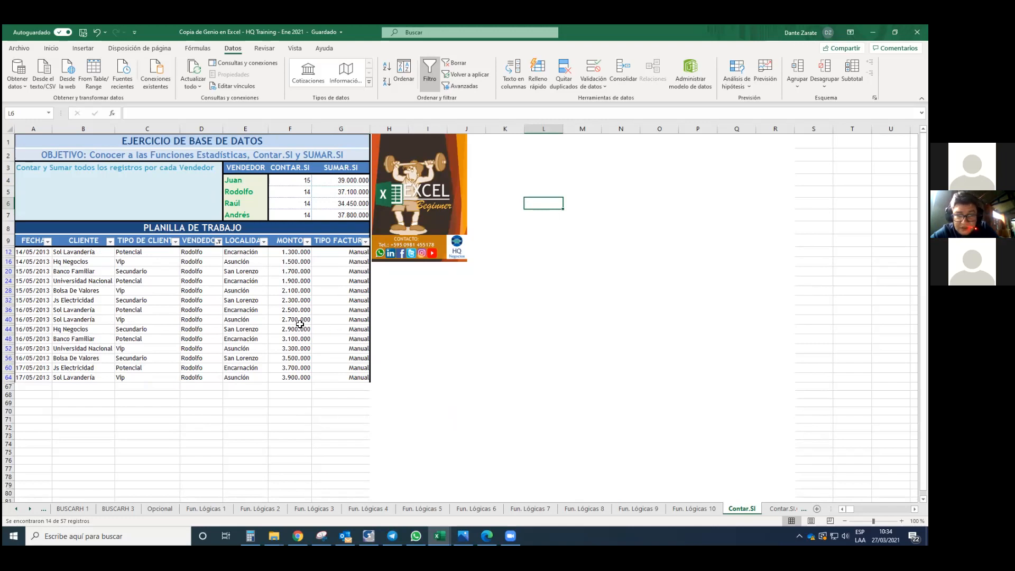
left_click_drag(279, 252, 295, 372)
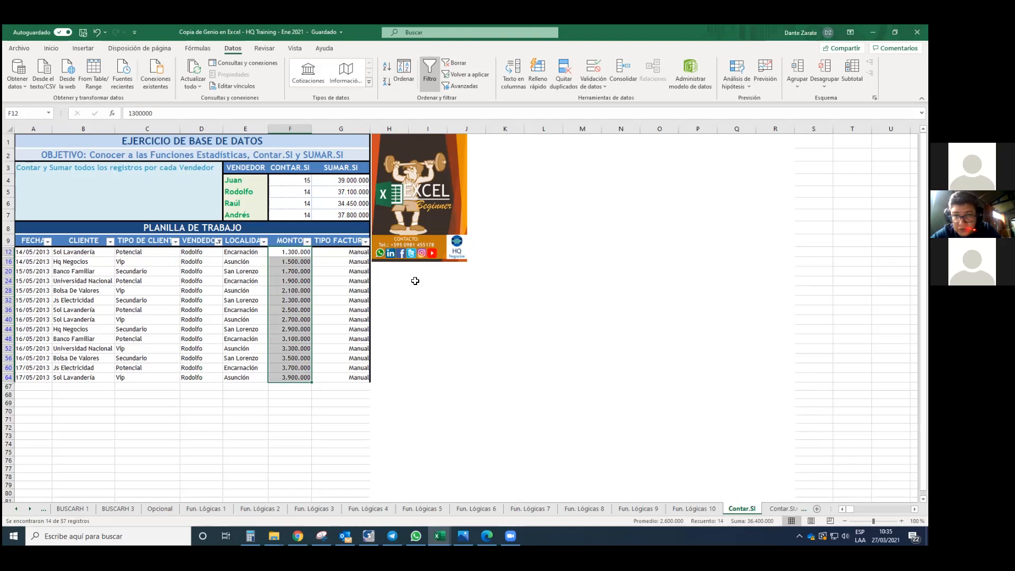
left_click(300, 193)
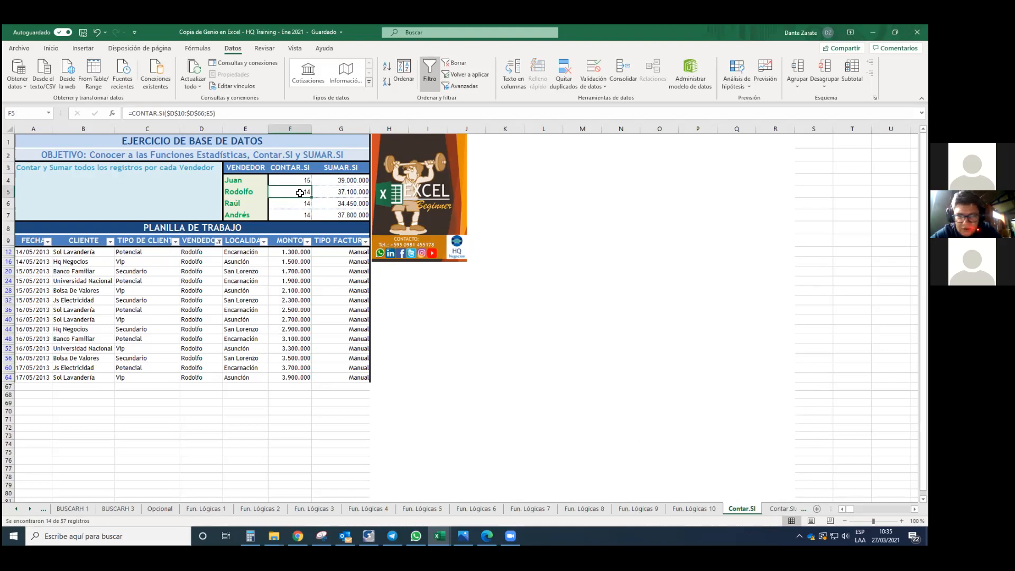
left_click(330, 191)
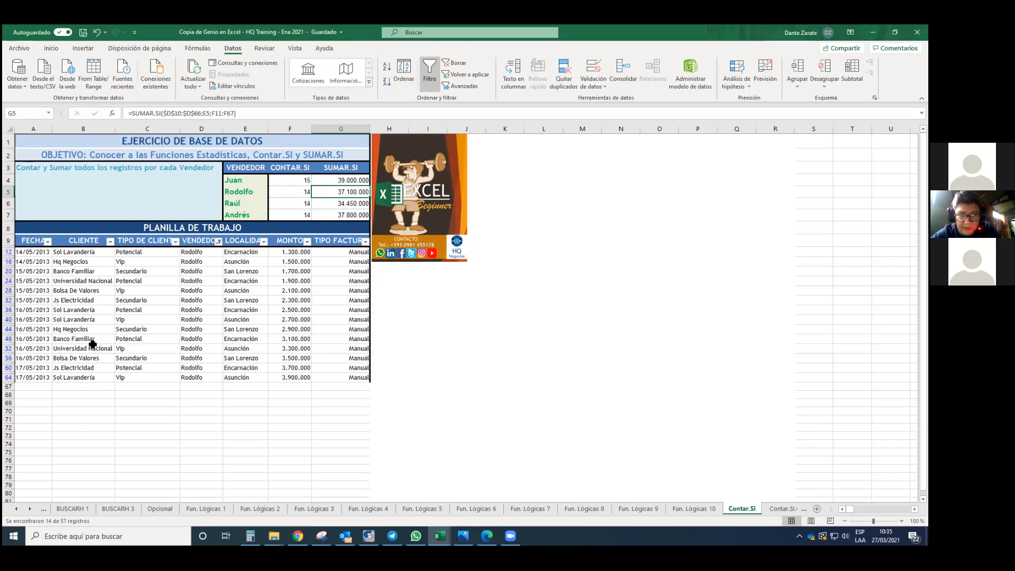
- Make the Rango_suma of the SUMAR.SI formula in G4 the absolute reference $F$10:$F$66
left_click(346, 181)
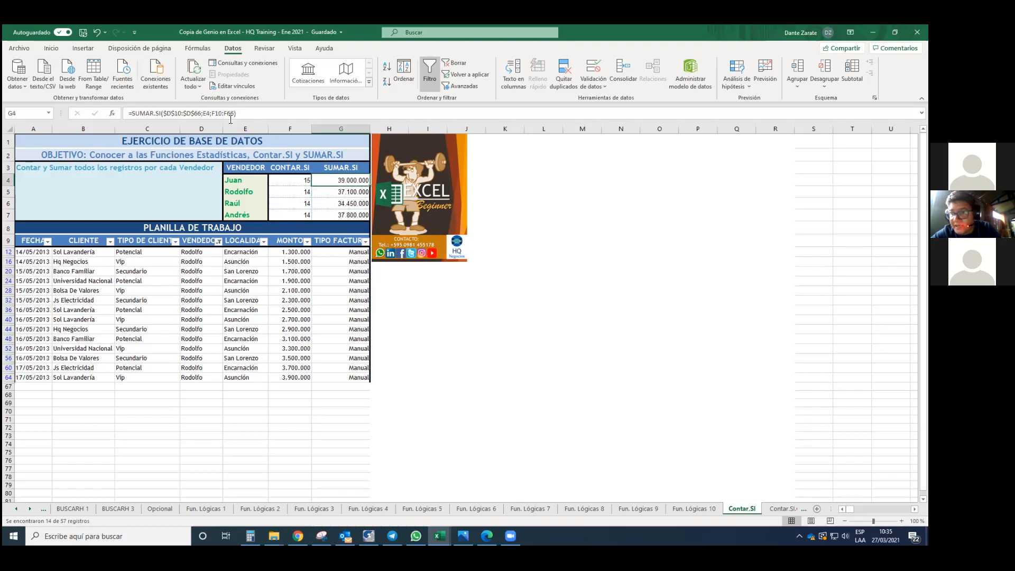
left_click(227, 113)
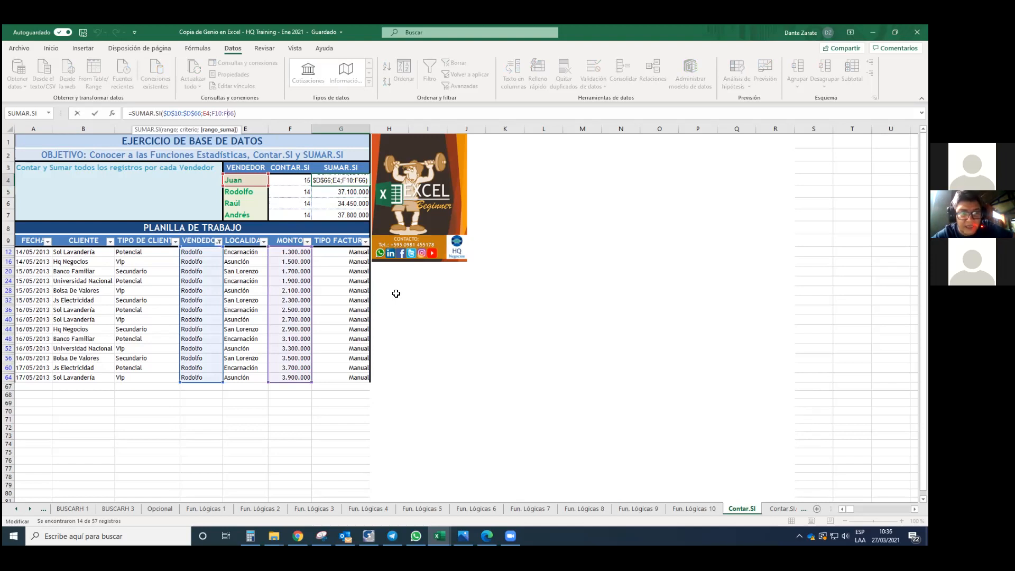
key("F4")
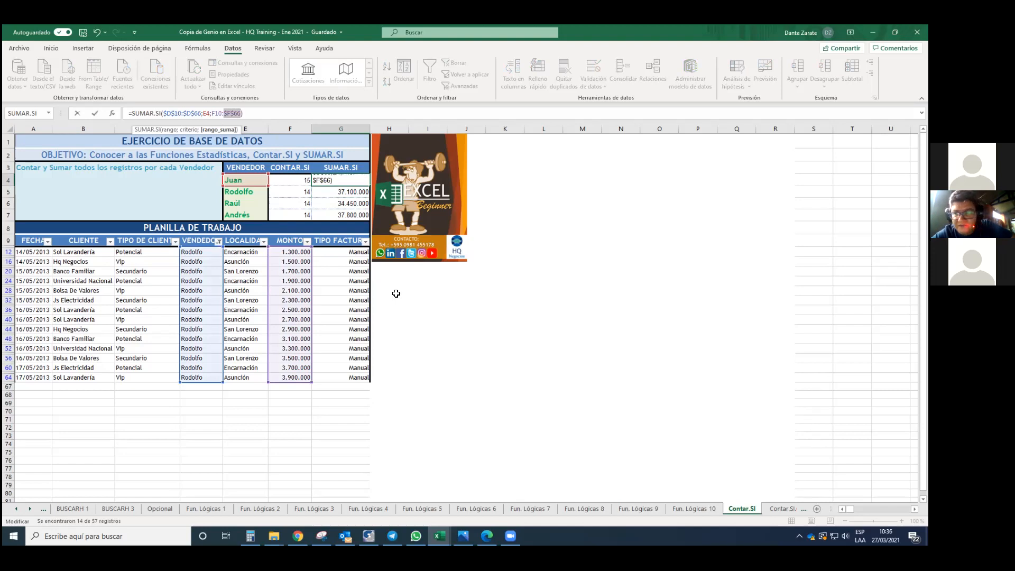
key("Left")
key("Left")
key("Left")
key("Left")
key("Left")
key("Left")
key("Left")
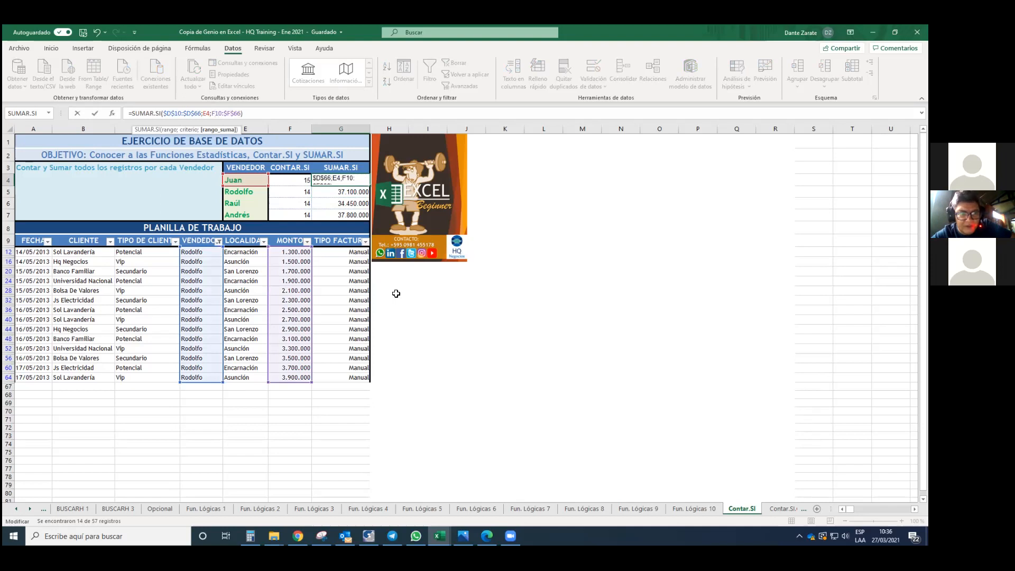
key("F4")
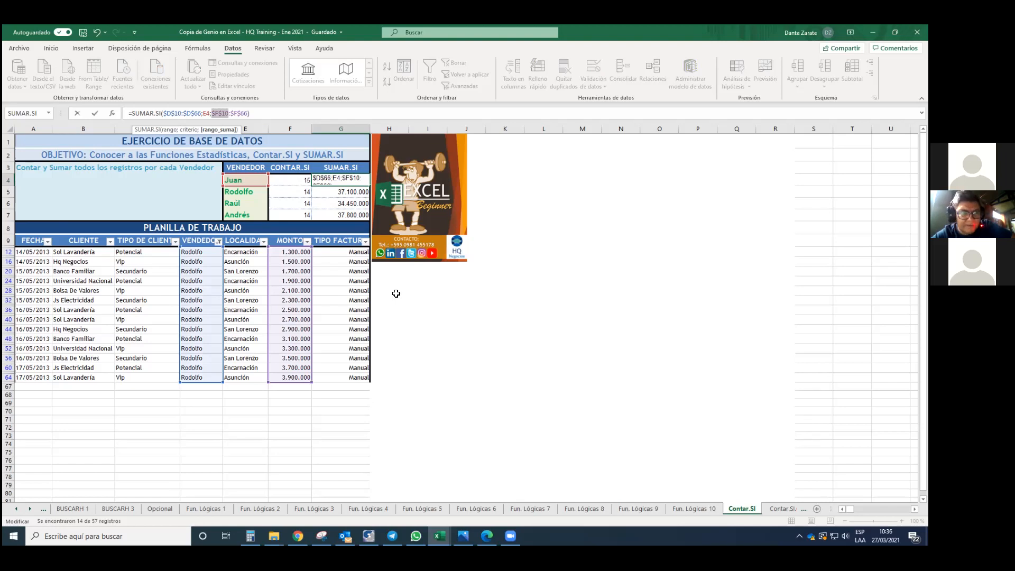
key("Return")
key("Up")
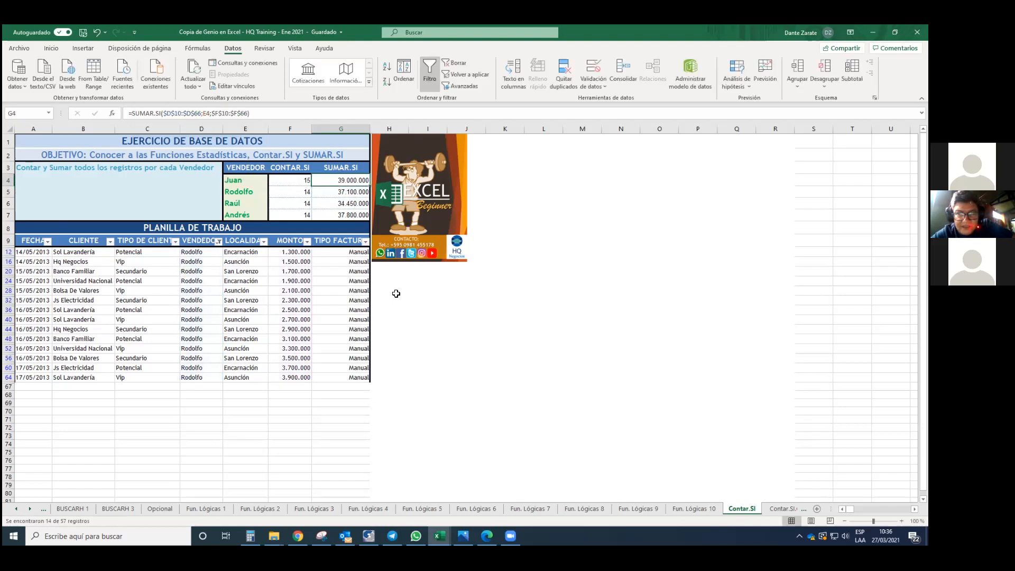
right_click(349, 182)
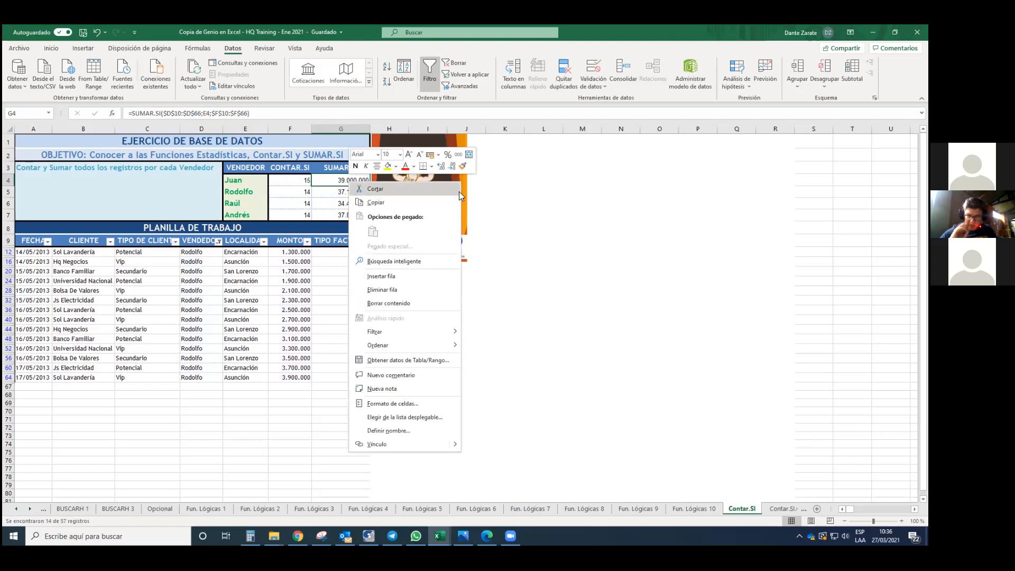
left_click(499, 194)
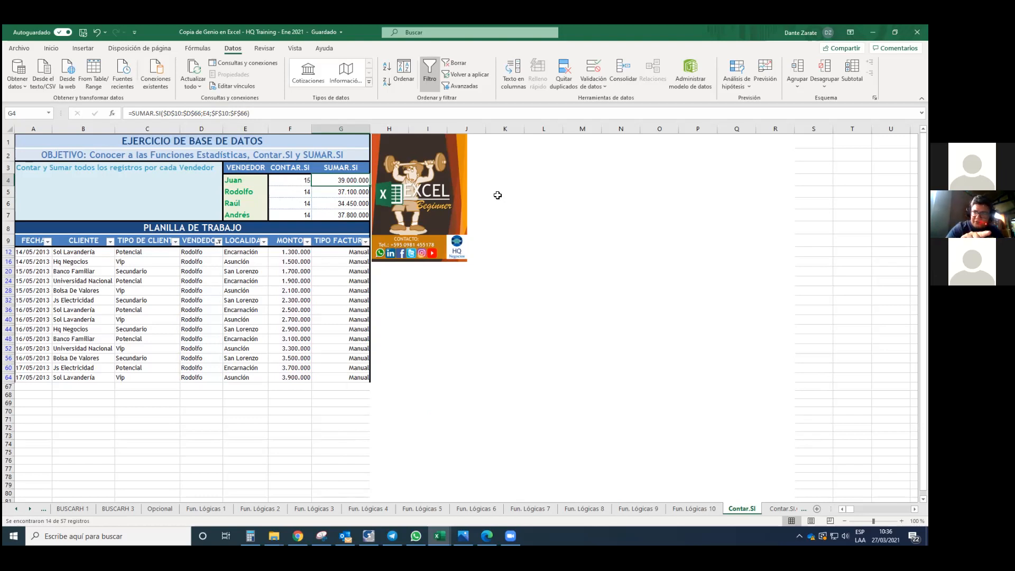
left_click(392, 175)
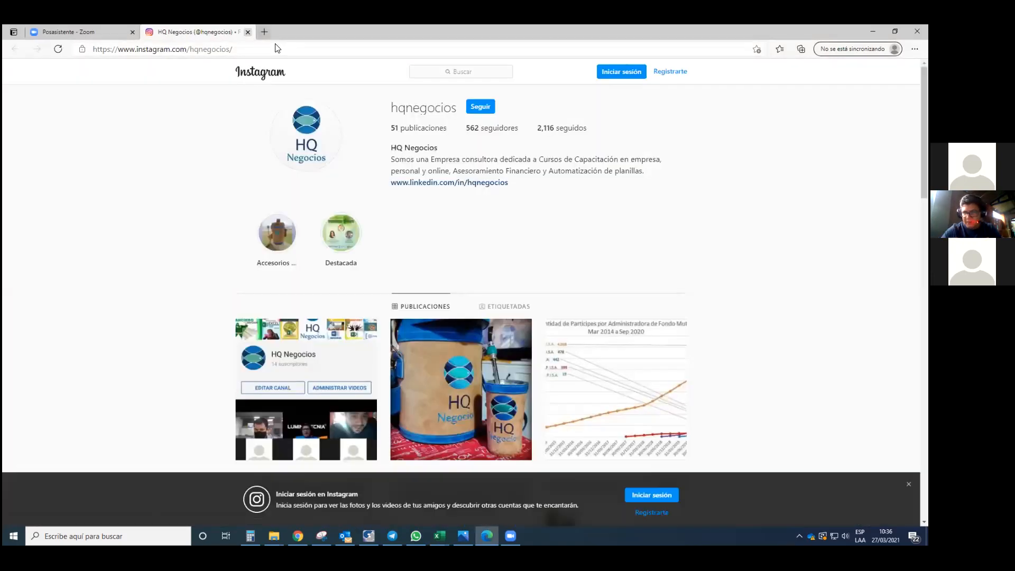
left_click(247, 31)
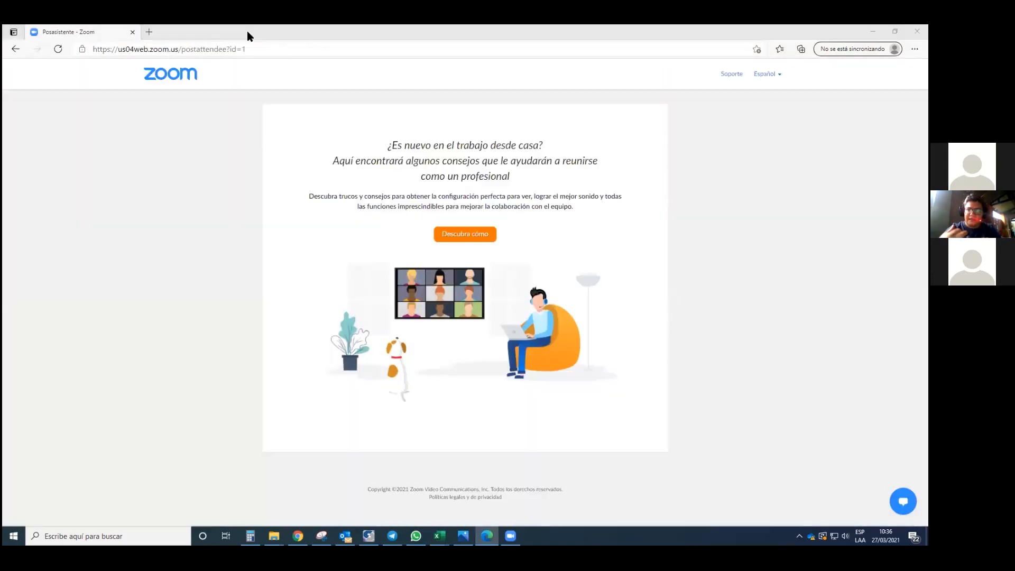
key("alt+Tab")
- Move the linked Excel Beginner image slightly away from the table so that it clears the edge of column G
right_click(432, 184)
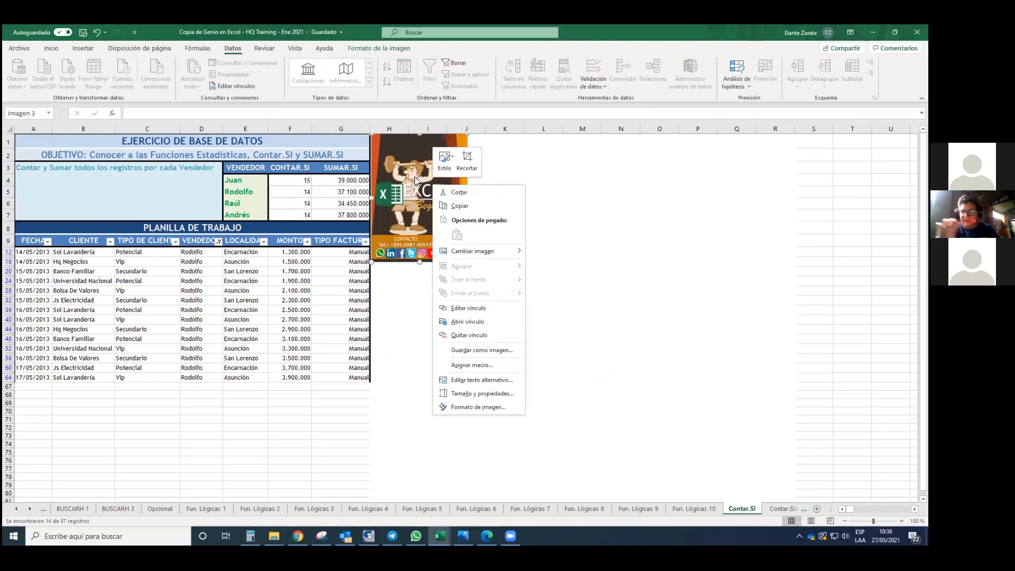
left_click(427, 176)
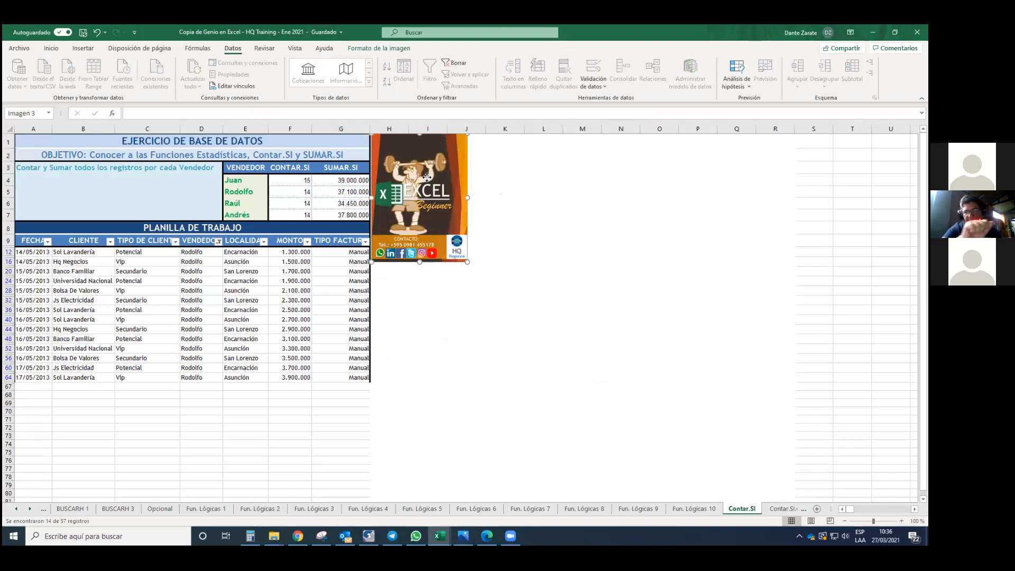
right_click(426, 176)
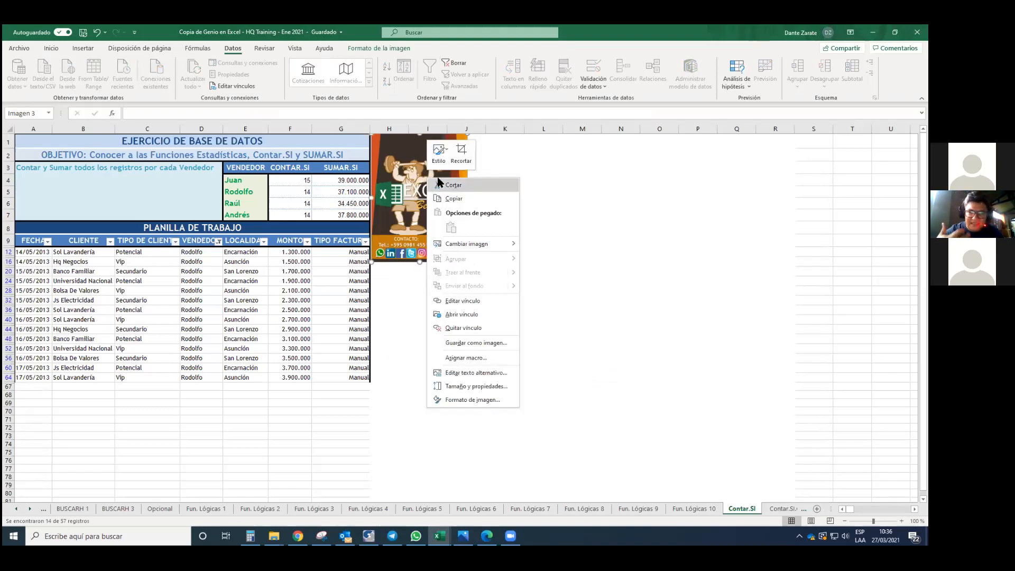
left_click(423, 177)
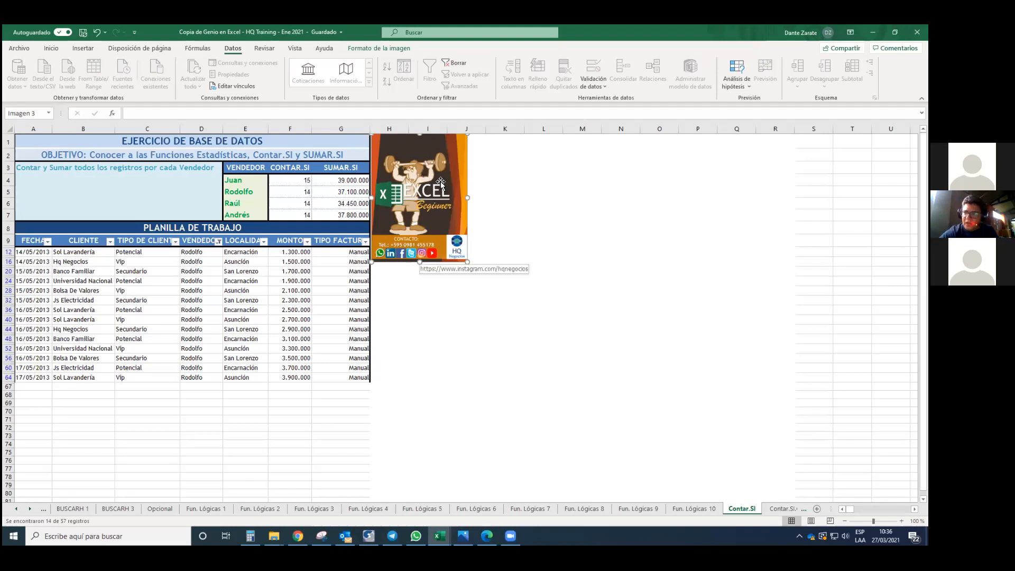
left_click_drag(457, 187, 487, 191)
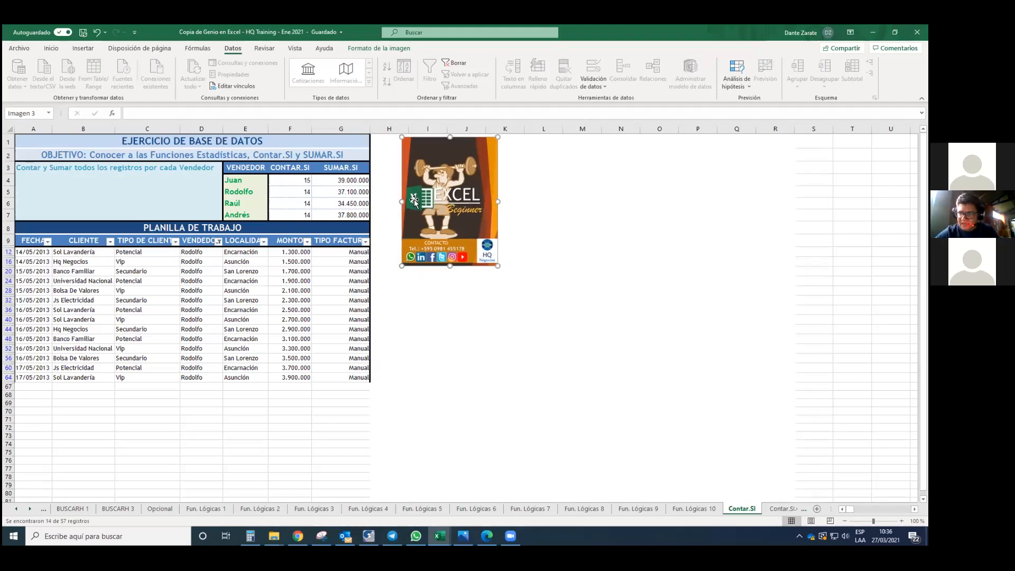
- Fill the SUMAR.SI formula from G4 down to G7 and select the second vendor's filtered MONTO cells to check the sum
left_click(366, 184)
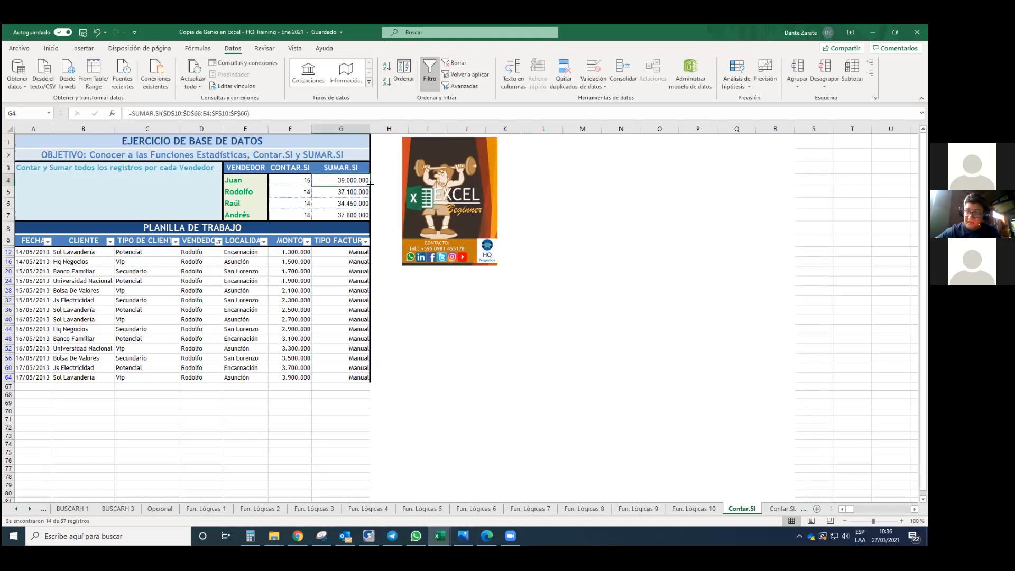
left_click_drag(370, 190, 369, 218)
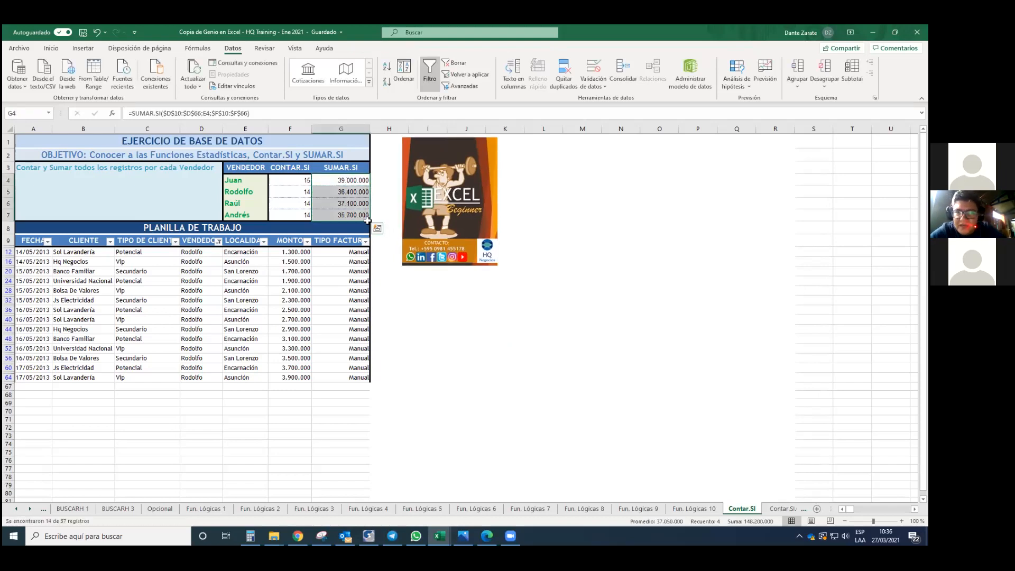
left_click(670, 243)
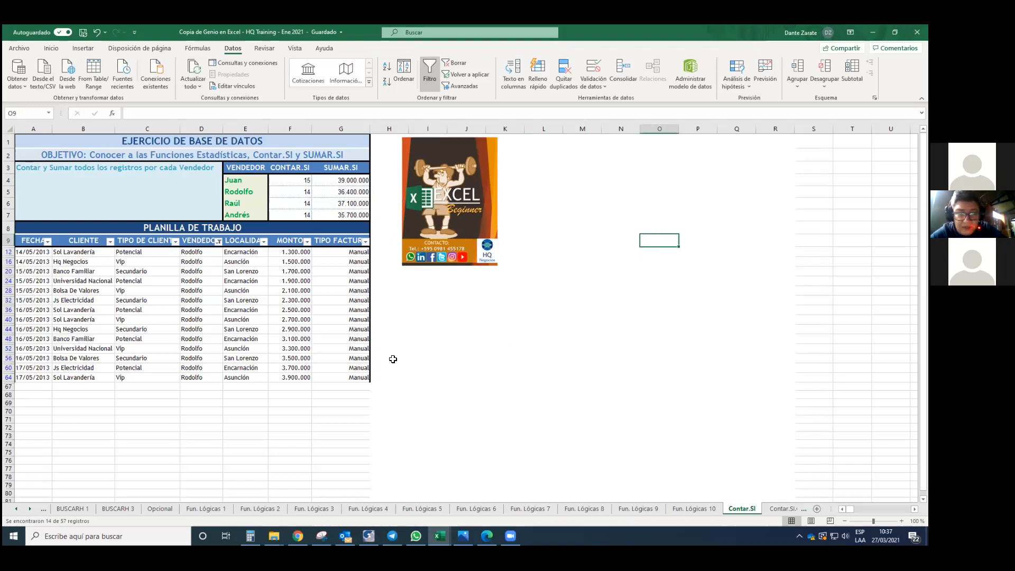
left_click_drag(291, 253, 291, 376)
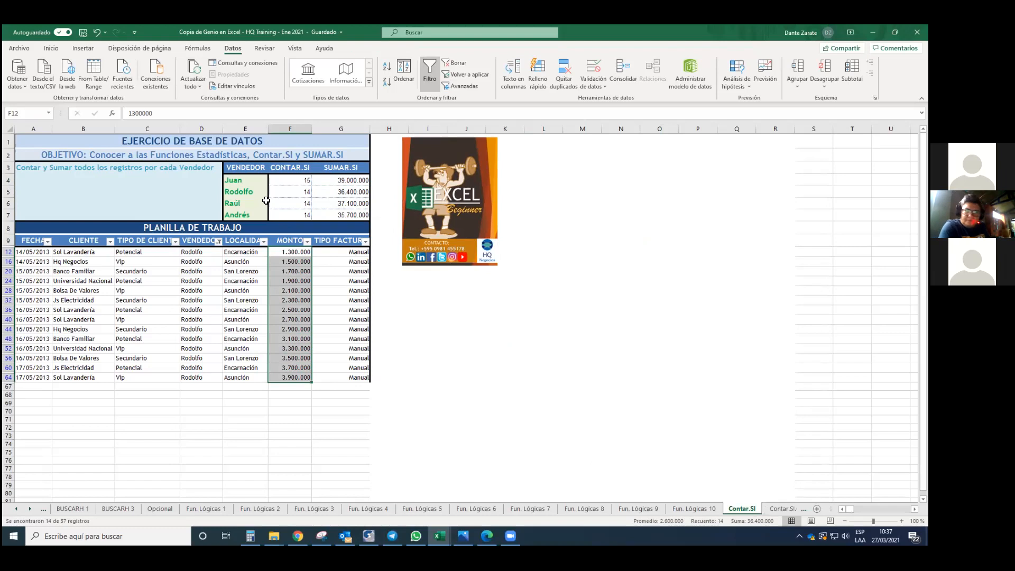
- Filter the VENDEDOR column to the third vendor's records, listed in E6, and select their MONTO cells to check the count and sum
left_click(248, 204)
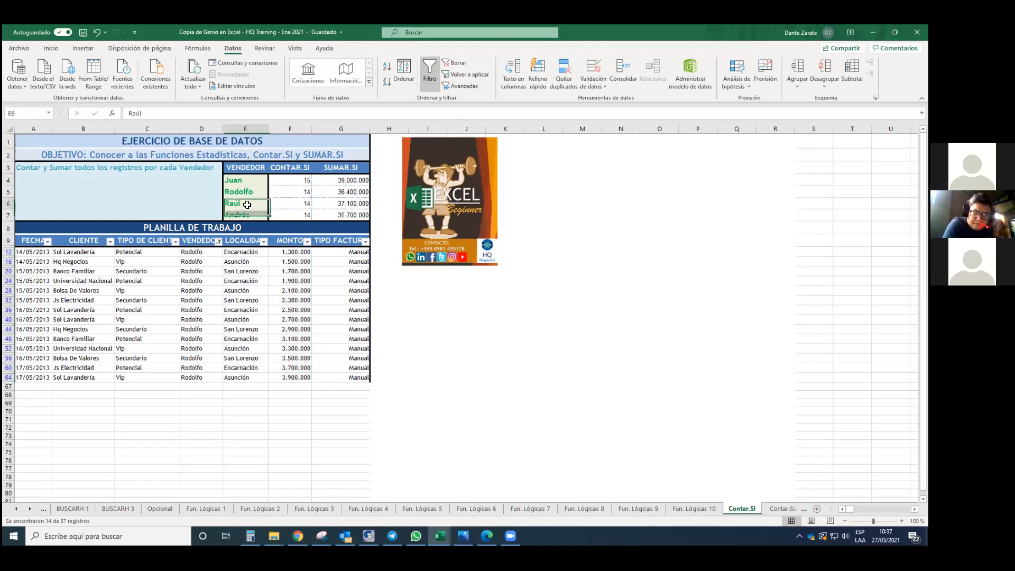
left_click(208, 241)
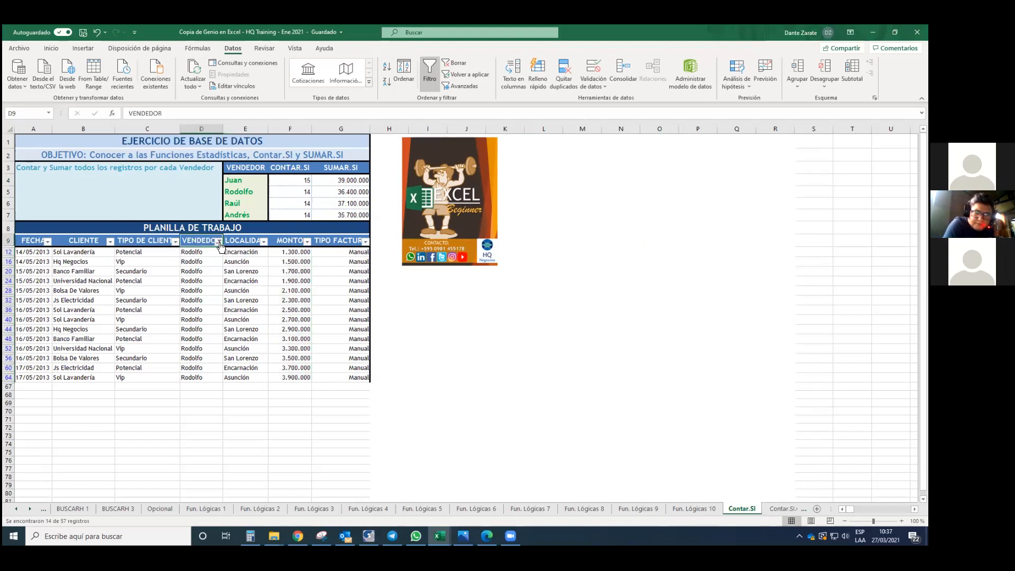
left_click(219, 241)
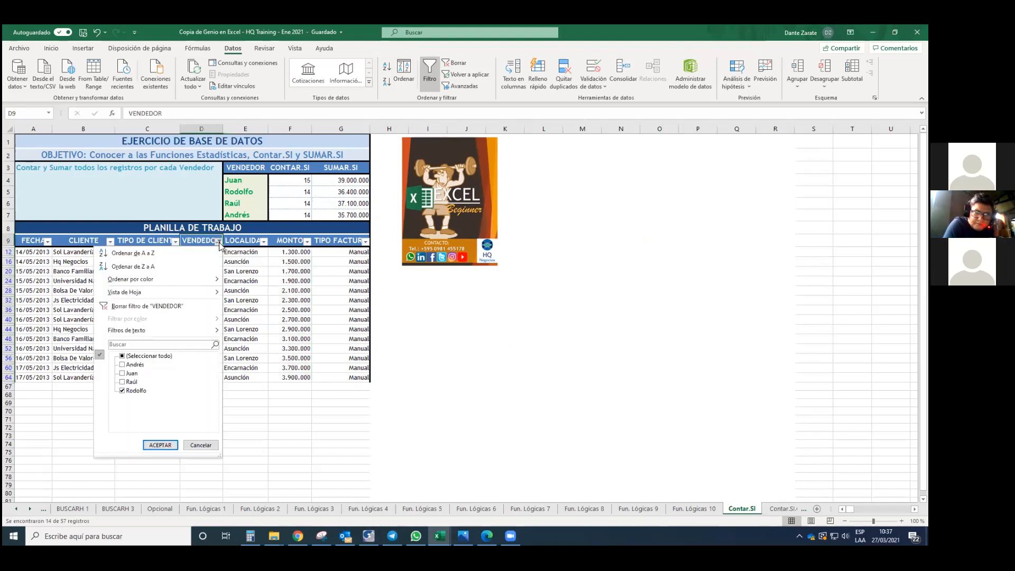
left_click(122, 357)
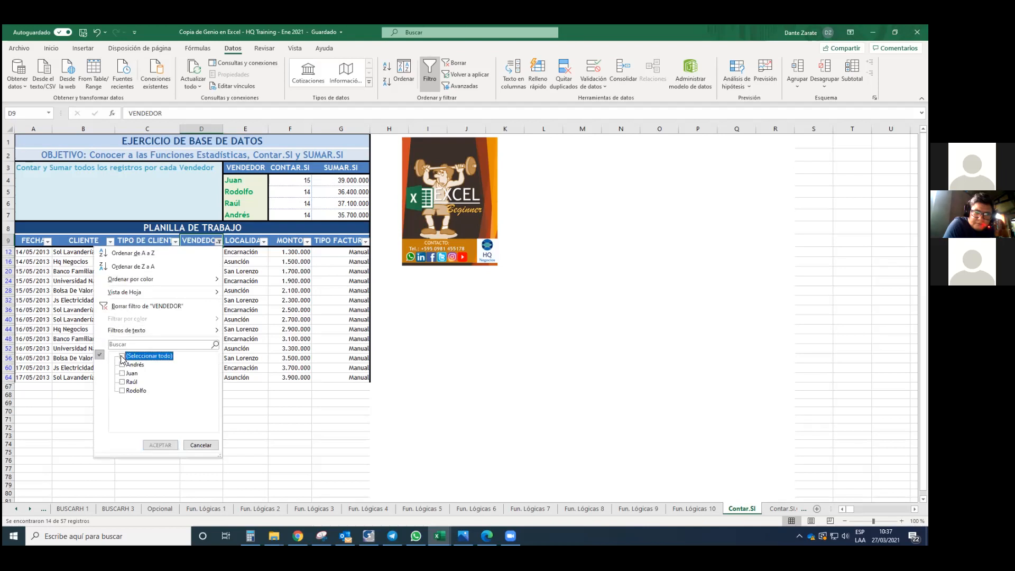
left_click(123, 381)
left_click(154, 445)
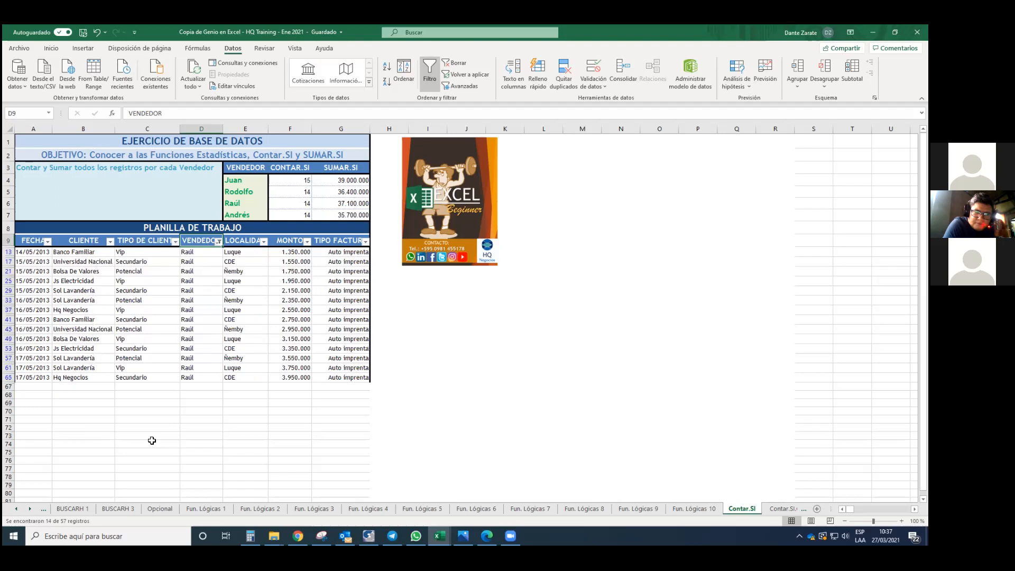
left_click_drag(290, 253, 286, 376)
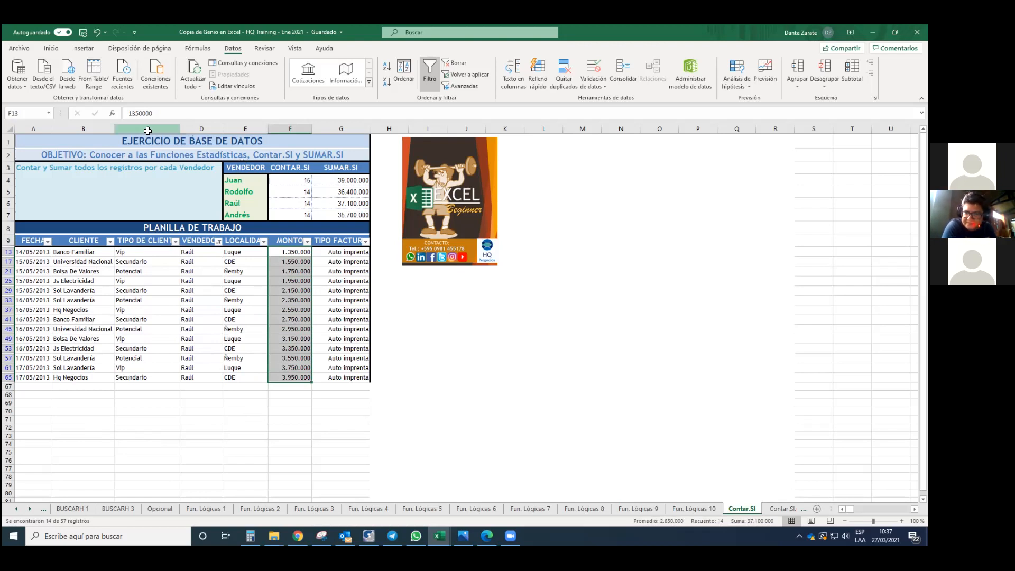
- Filter the VENDEDOR column to the fourth vendor's records, listed in E7, and select their MONTO cells to check the count and sum
left_click(220, 244)
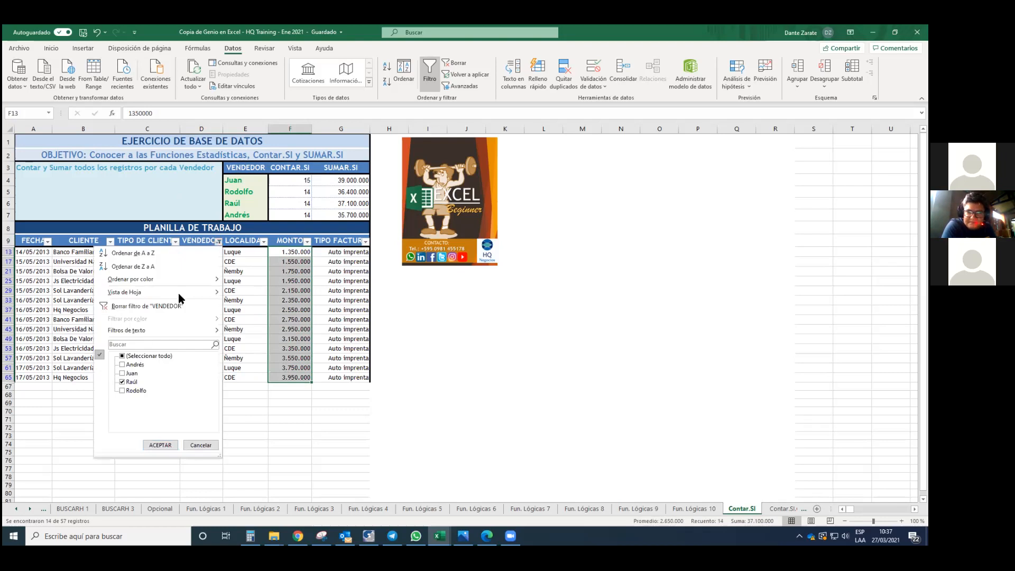
left_click(124, 357)
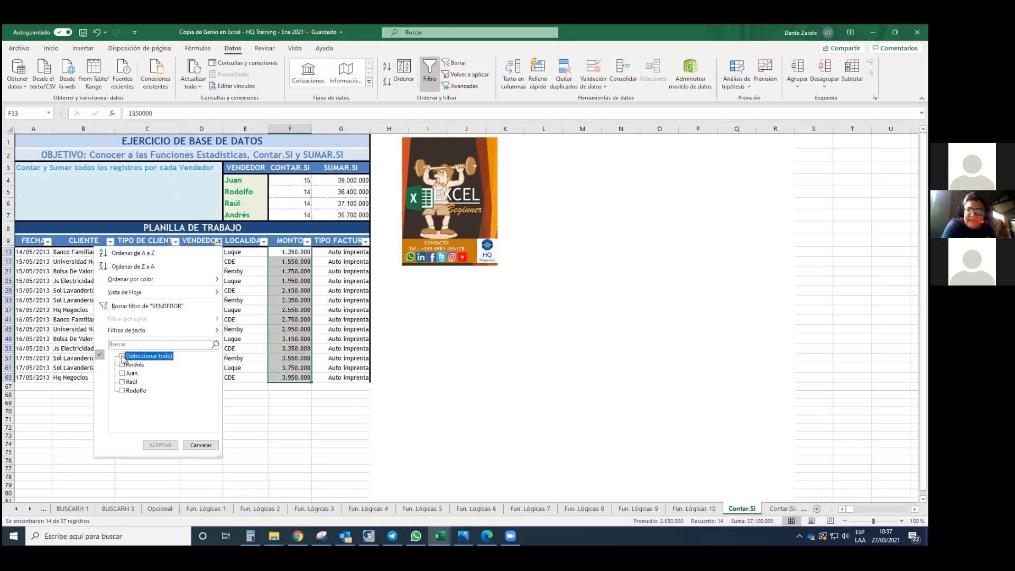
left_click(123, 364)
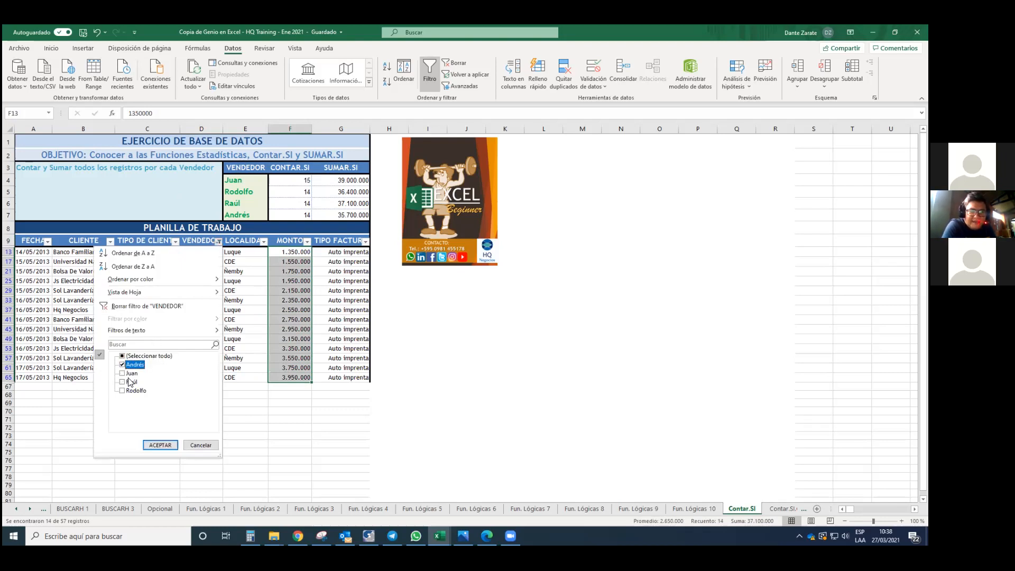
left_click(168, 449)
left_click(229, 428)
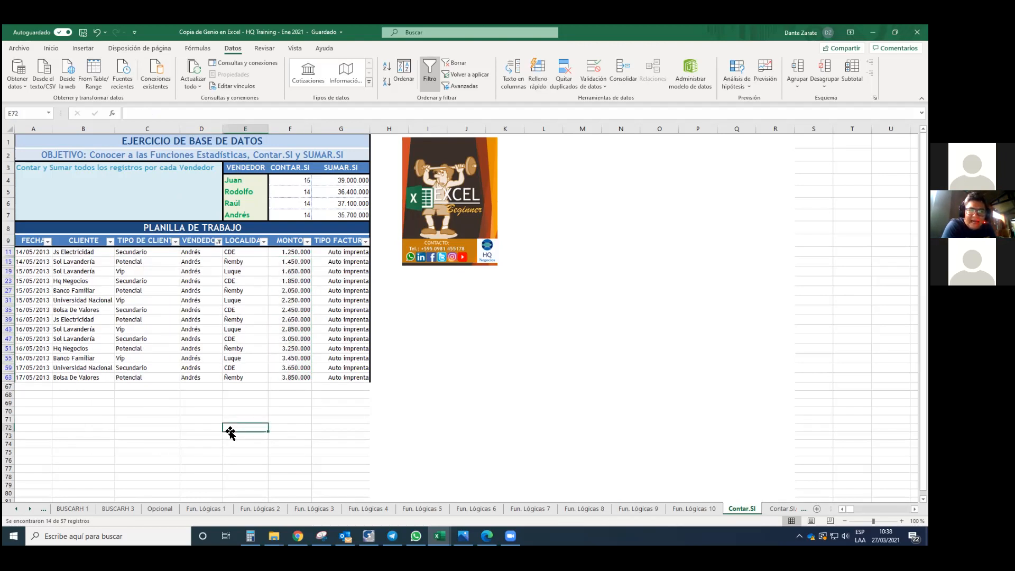
left_click_drag(290, 252, 291, 381)
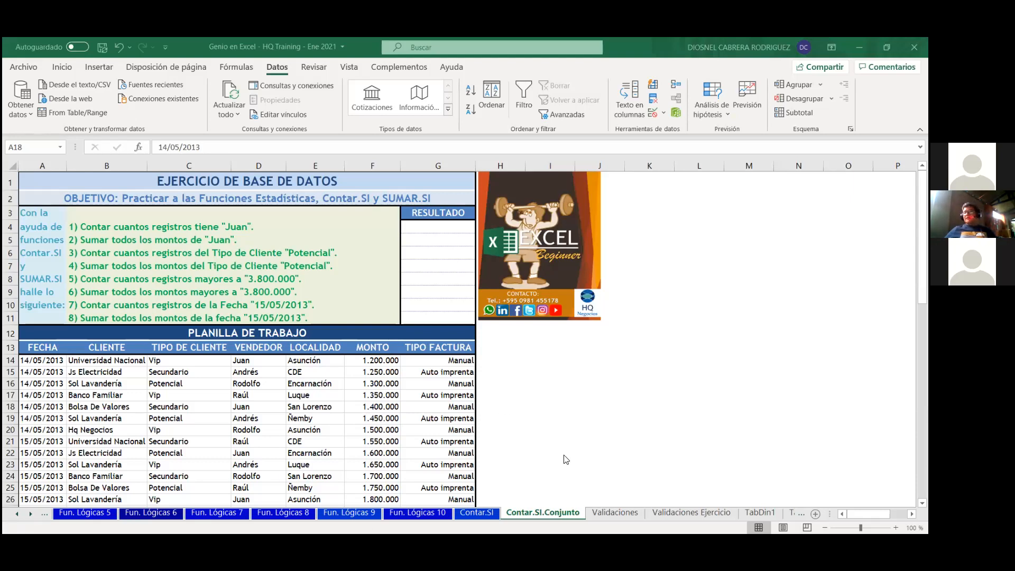
scroll(532, 414, "down", 1)
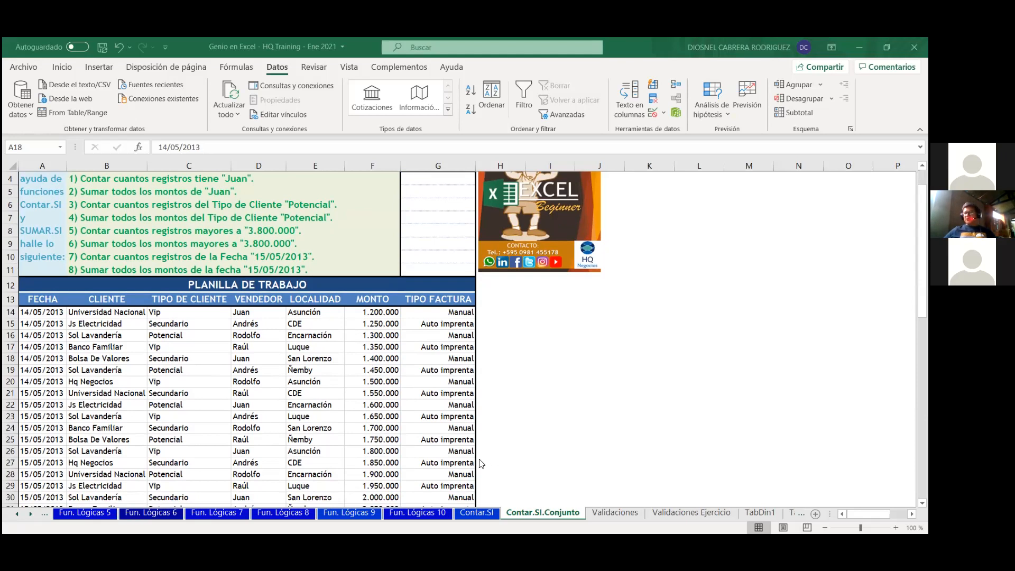
scroll(467, 455, "down", 1)
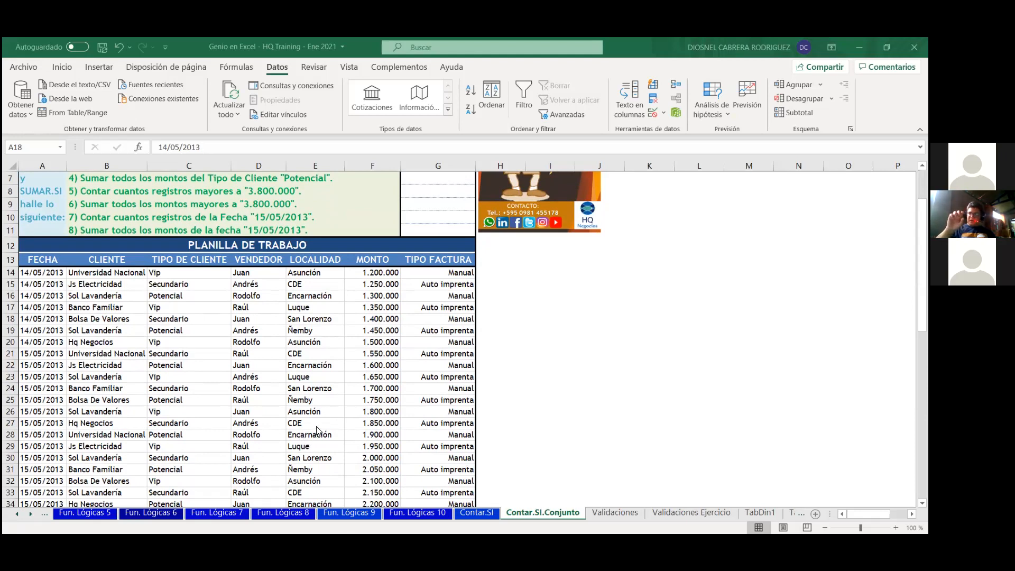
scroll(328, 420, "up", 2)
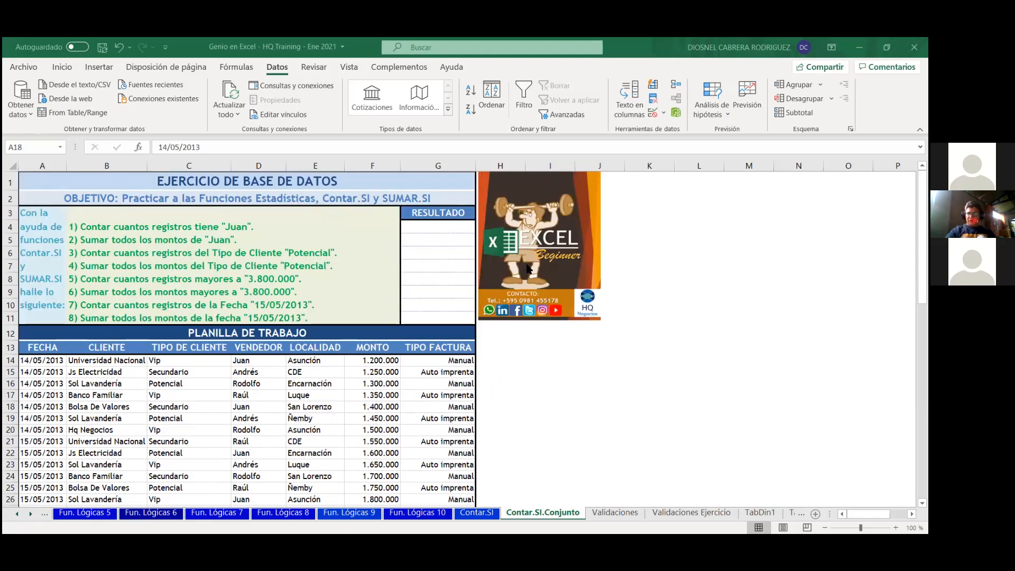
- Cut the linked Excel Beginner image beside the exercise table from the Contar.SI.Conjunto sheet
right_click(542, 244)
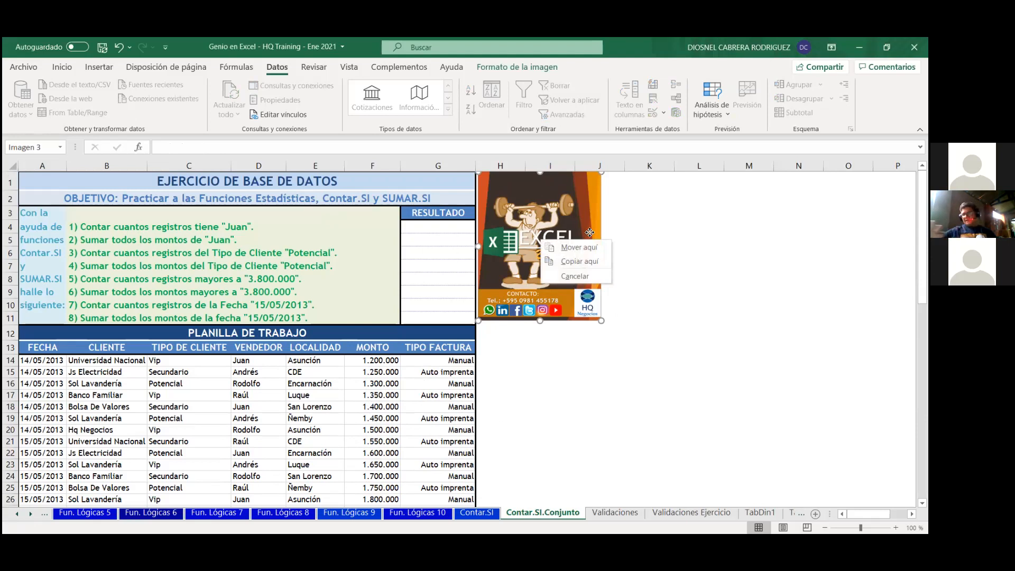
left_click(579, 246)
left_click_drag(655, 221, 616, 255)
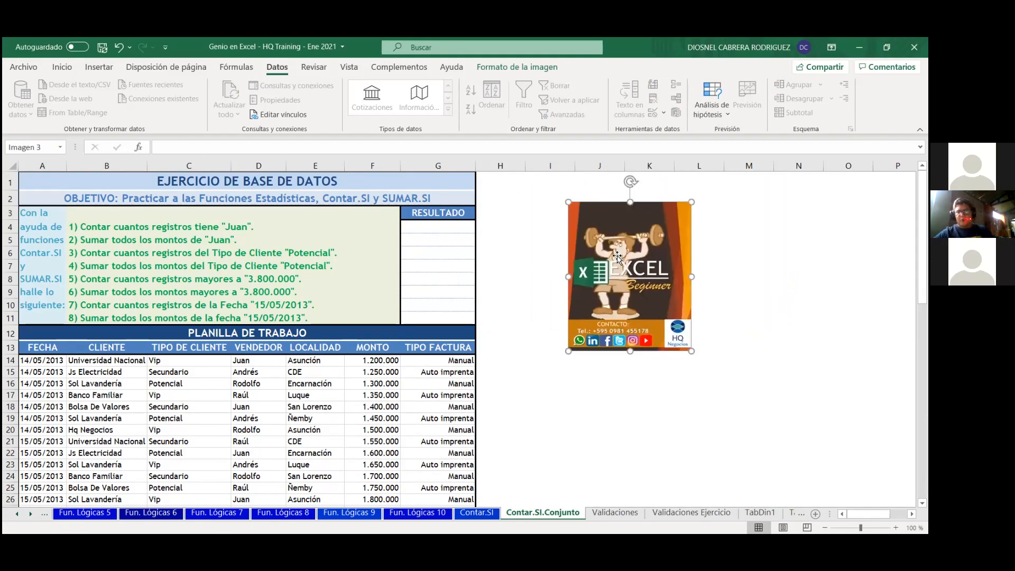
right_click(624, 258)
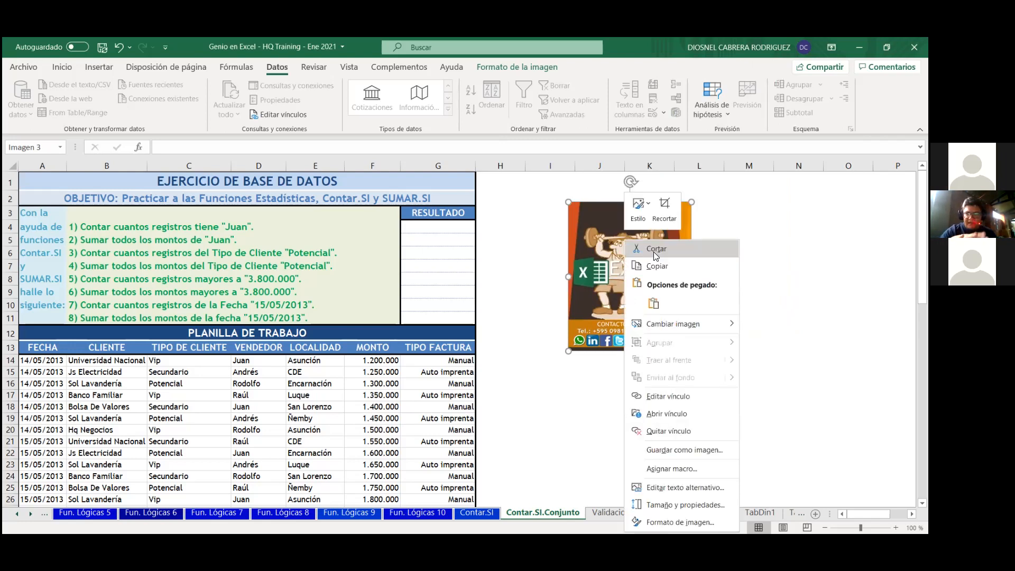
left_click(656, 252)
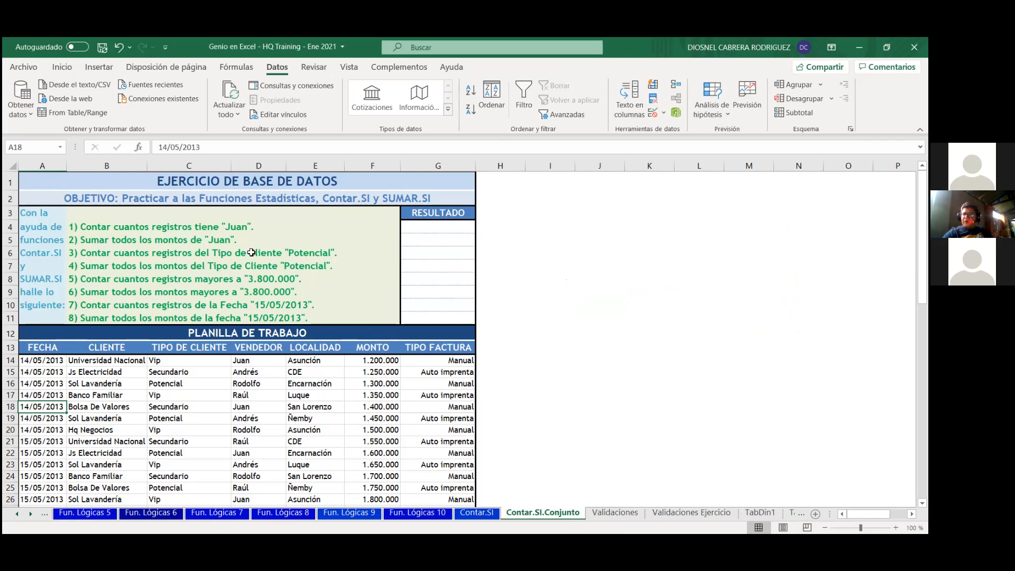
- Enter the label "Criterio 2" in cell H4, beside the RESULTADO column
left_click(473, 226)
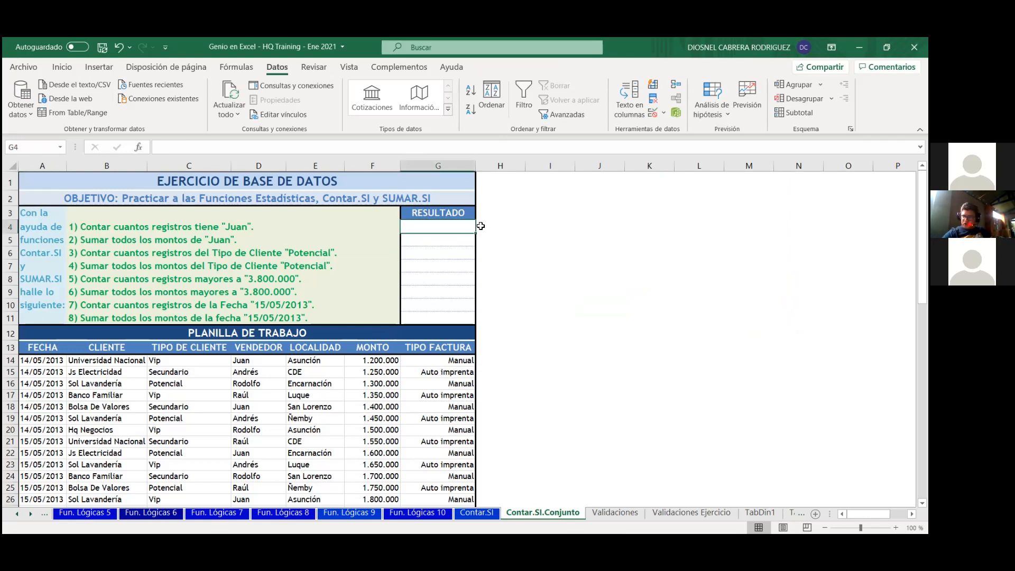
left_click(490, 234)
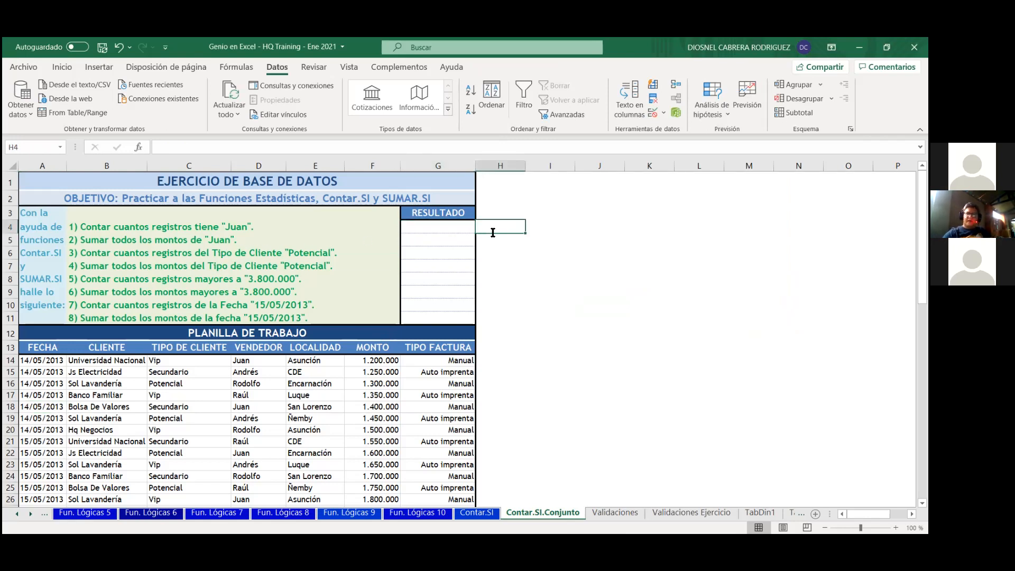
type("Criterio 2")
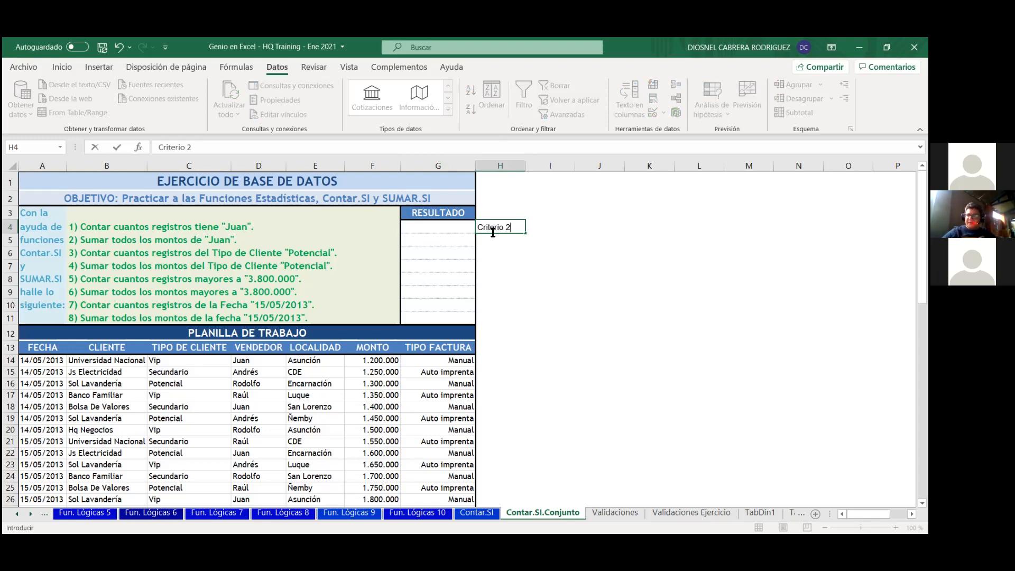
left_click(542, 288)
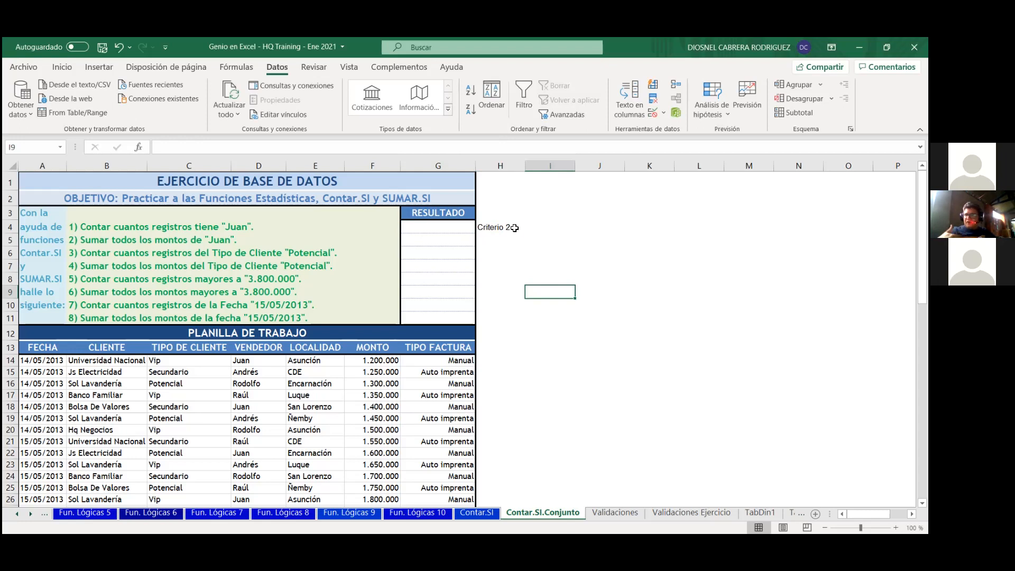
- Copy the "Criterio 2" label from H4 to H3, level with the RESULTADO heading, and clear H4
left_click(514, 228)
key("ctrl+c")
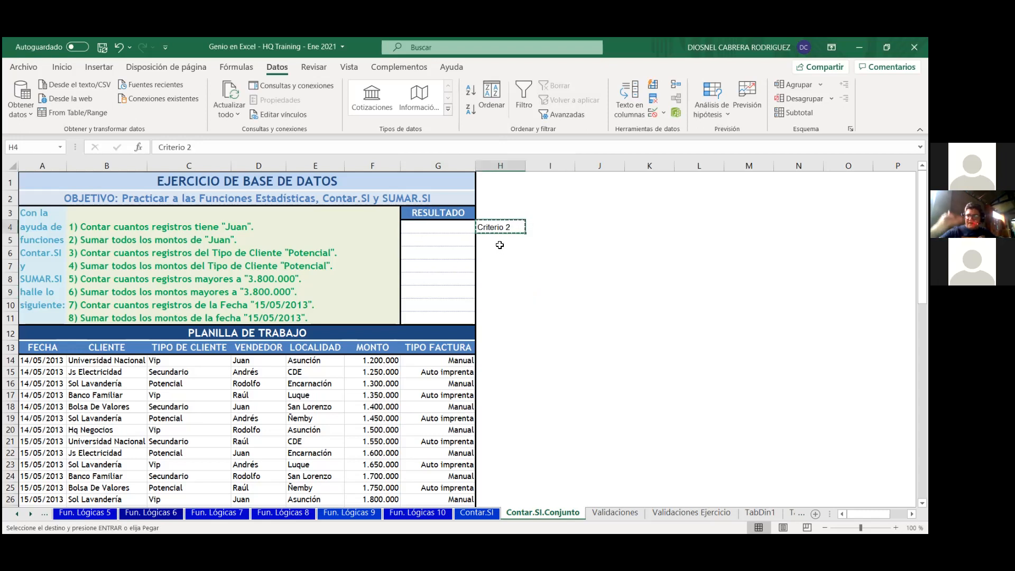
left_click(468, 231)
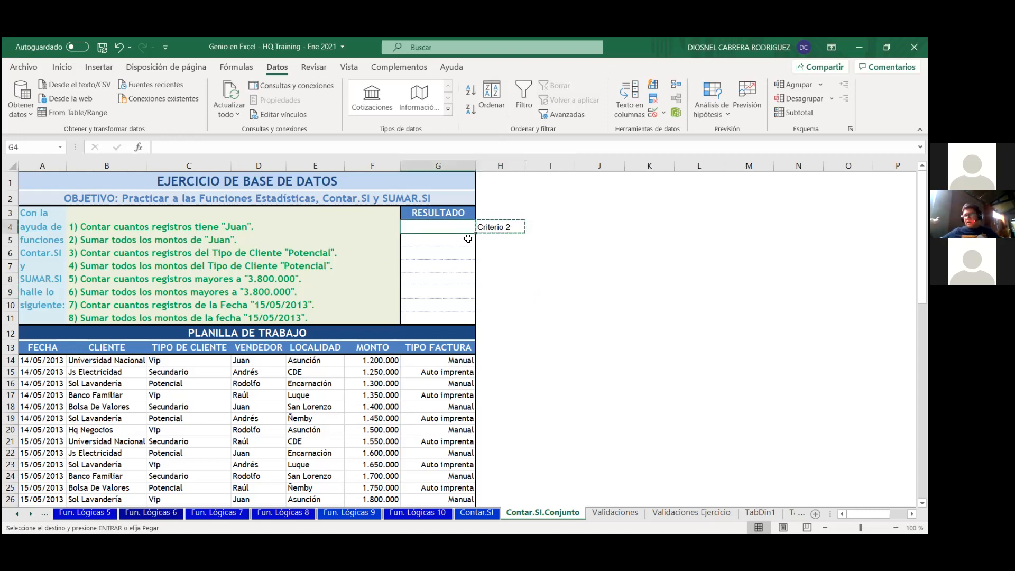
left_click(514, 228)
key("Escape")
key("ctrl+c")
left_click(500, 213)
key("ctrl+v")
left_click(511, 240)
left_click(509, 227)
key("Delete")
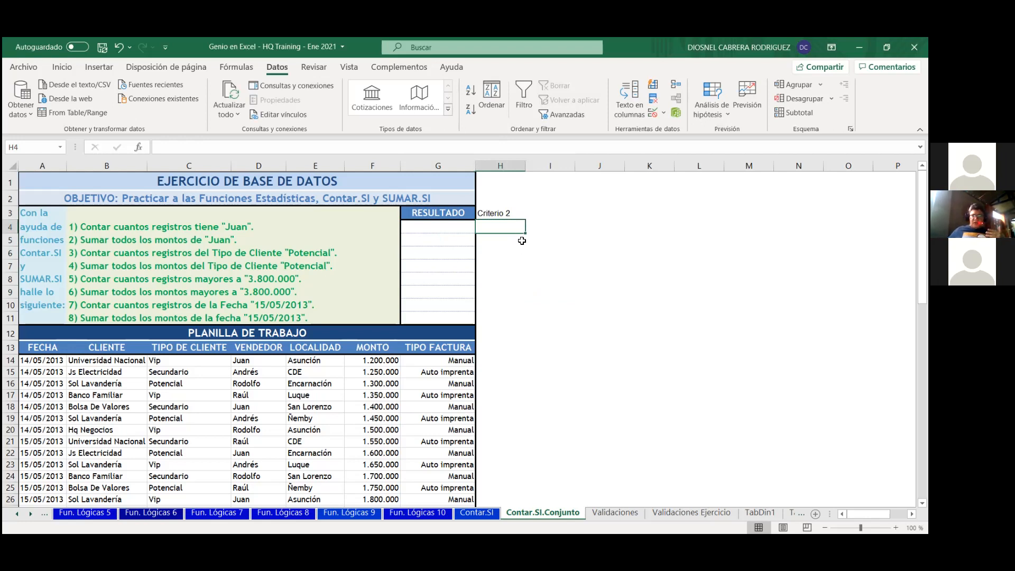
- Review the localities in the LOCALIDAD column and enter "San Lorenzo" in H4 as the second criterion
scroll(419, 390, "down", 1)
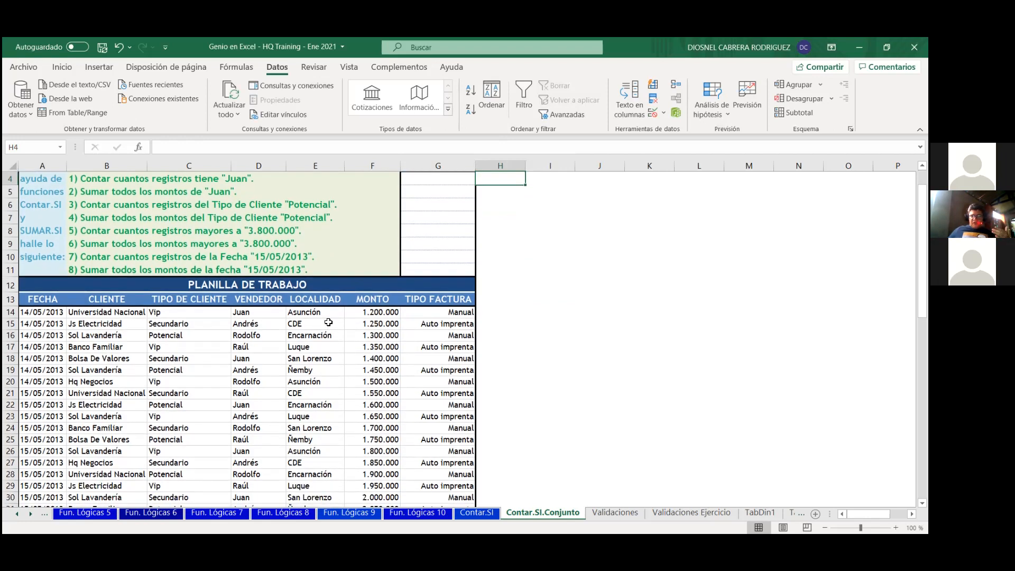
left_click(320, 313)
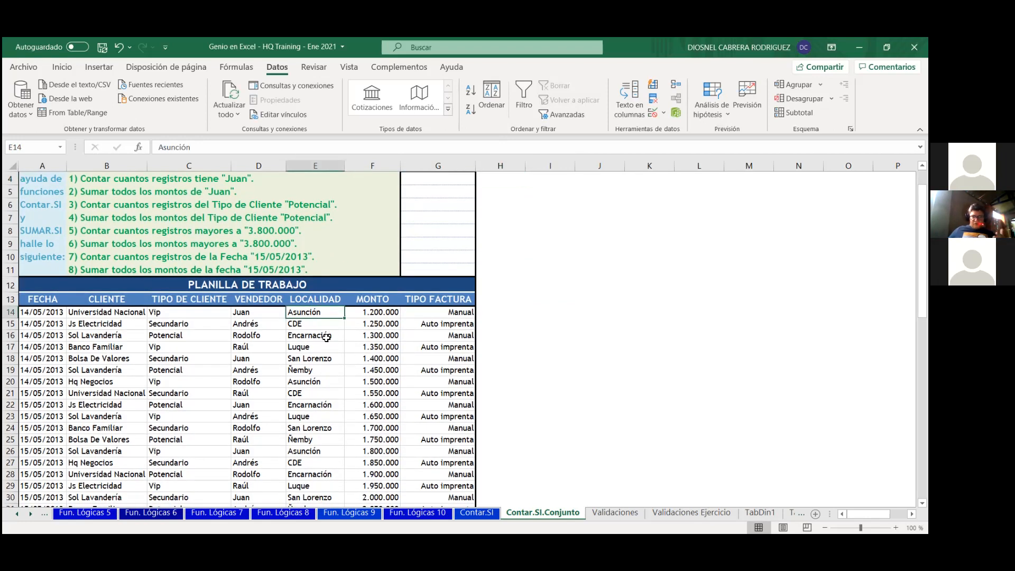
left_click(325, 336)
scroll(327, 336, "down", 1)
scroll(327, 336, "up", 1)
scroll(327, 336, "down", 1)
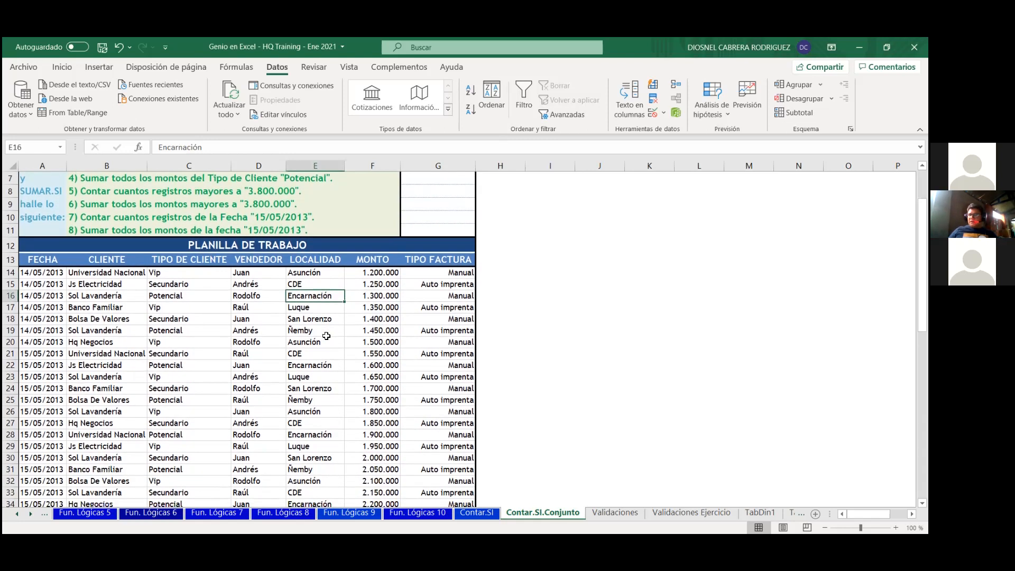
scroll(326, 336, "up", 2)
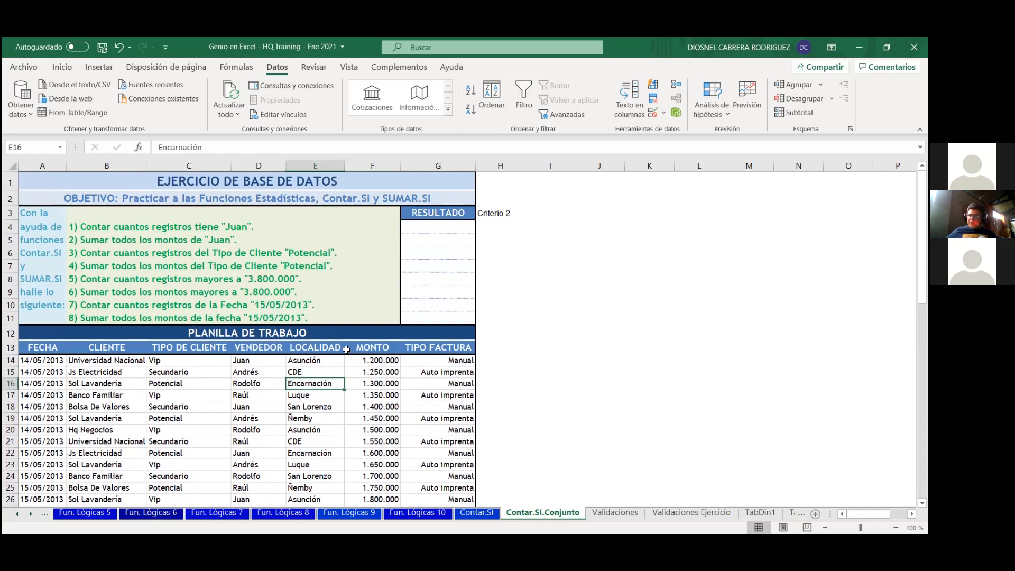
left_click(514, 231)
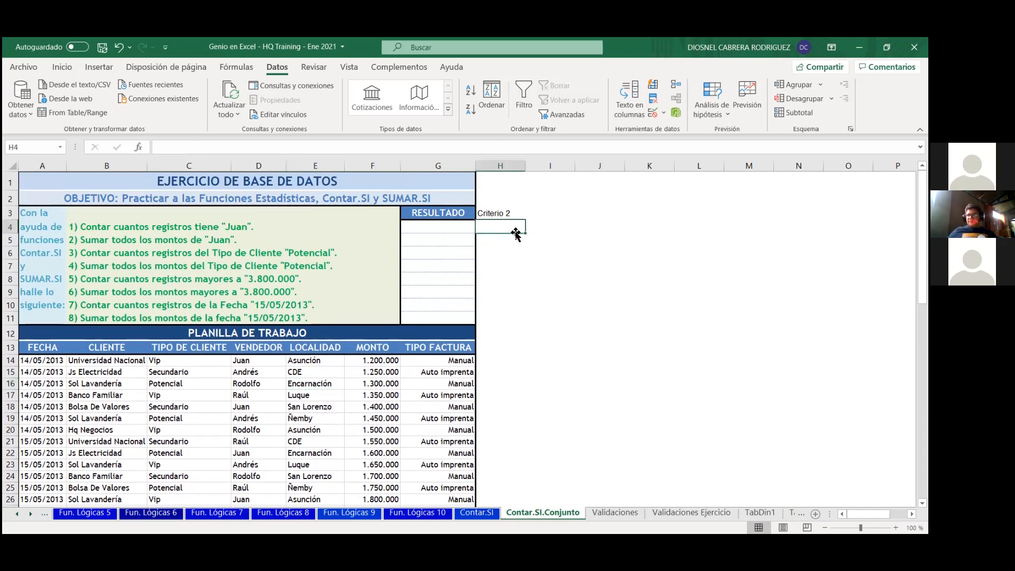
type("Sa")
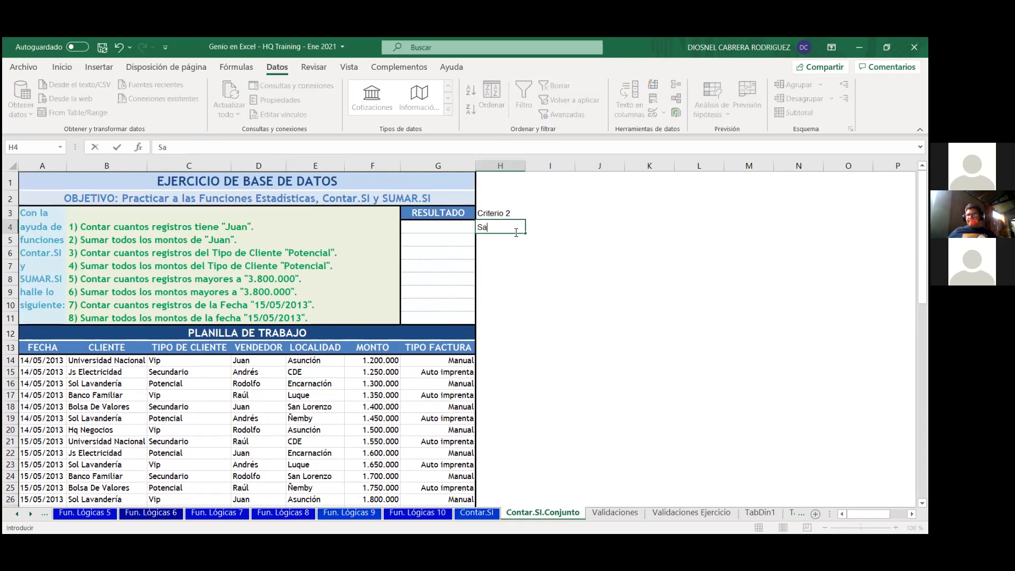
type("n Lore")
key("BackSpace")
type("renzo")
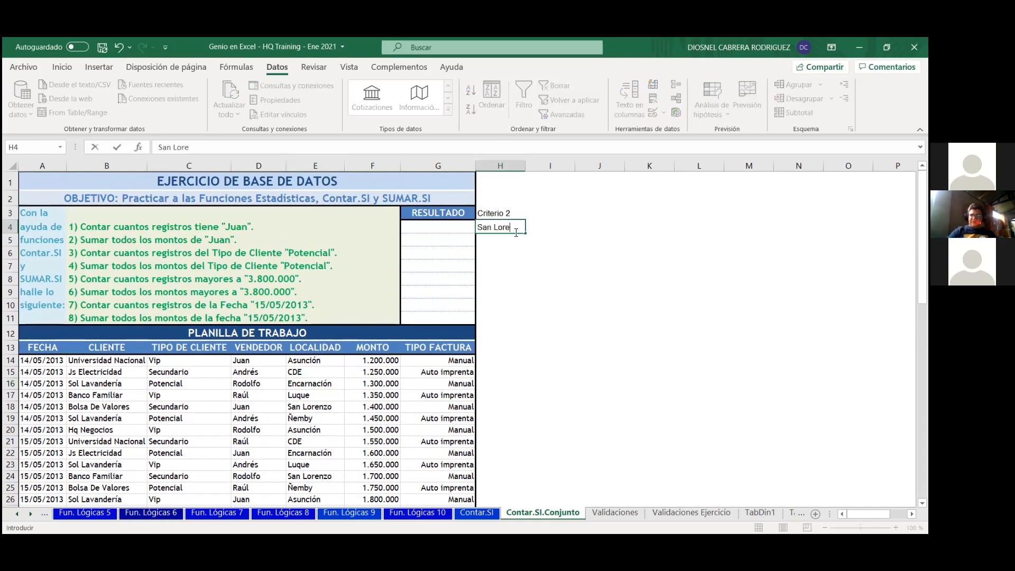
key("Return")
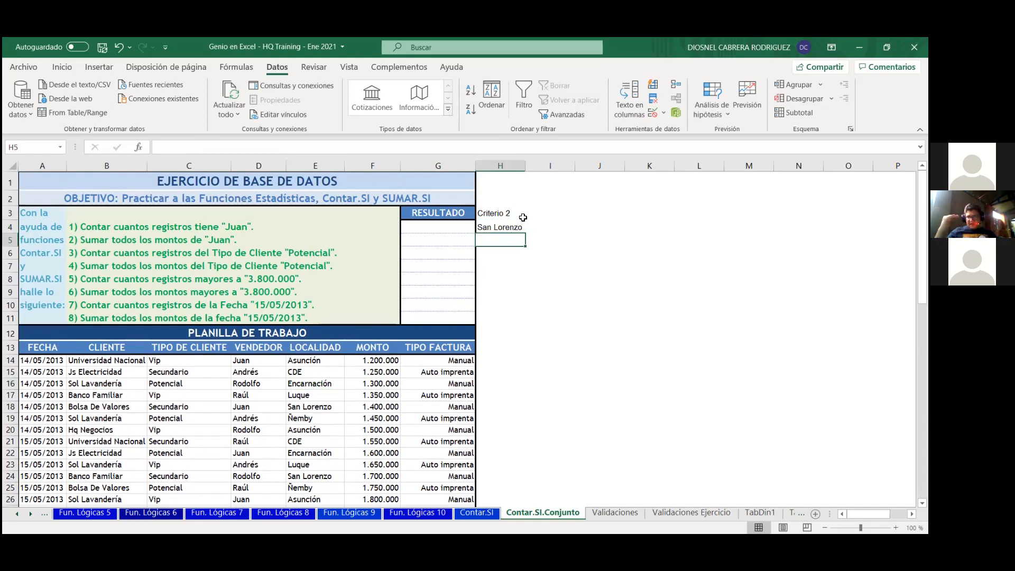
- Enter the label "Contar Si Conjunto" in cell I3, beside "Criterio 2"
left_click(528, 212)
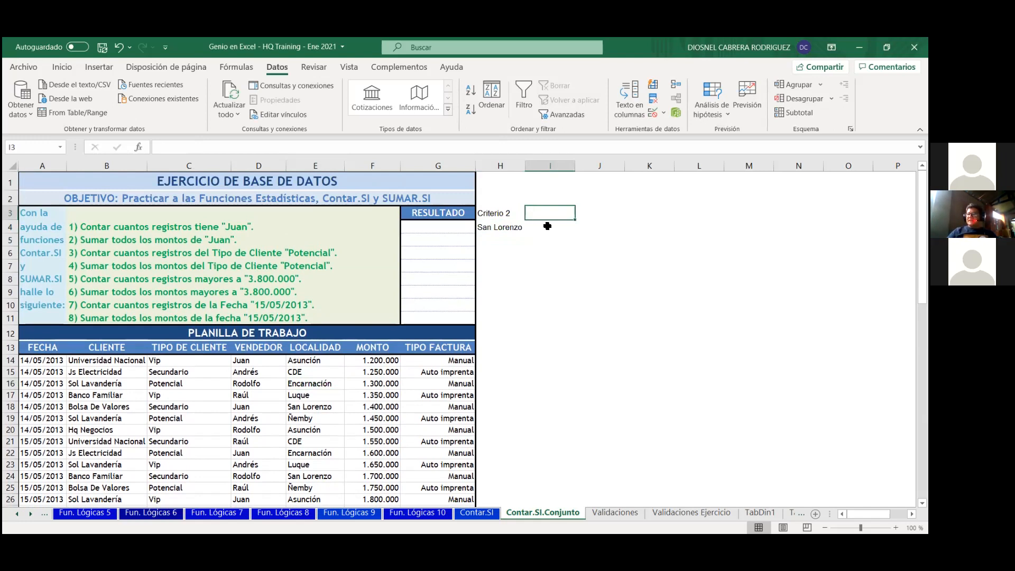
type("Contar")
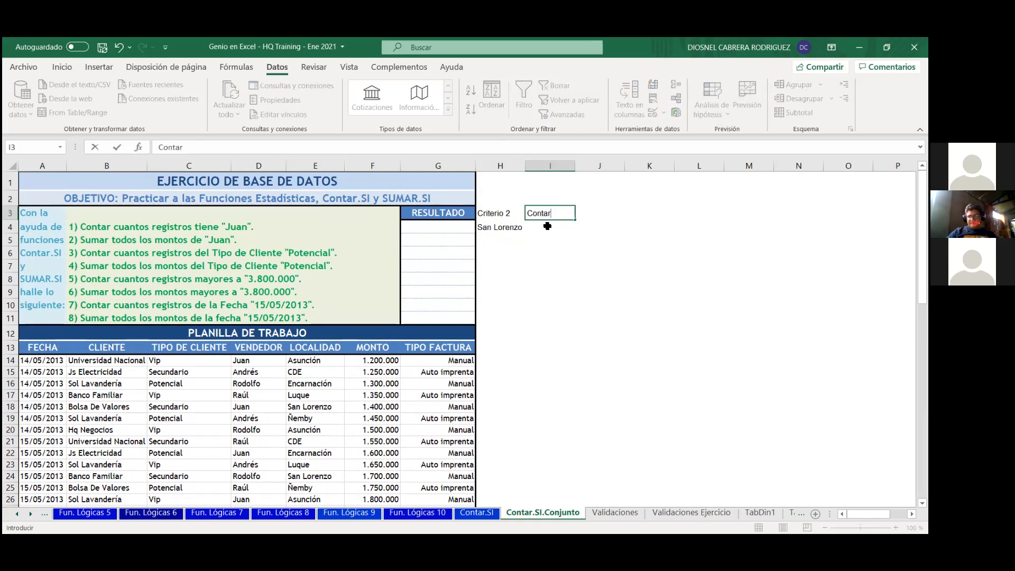
type(" Si Con")
key("BackSpace")
key("BackSpace")
key("BackSpace")
key("BackSpace")
type("Consunto")
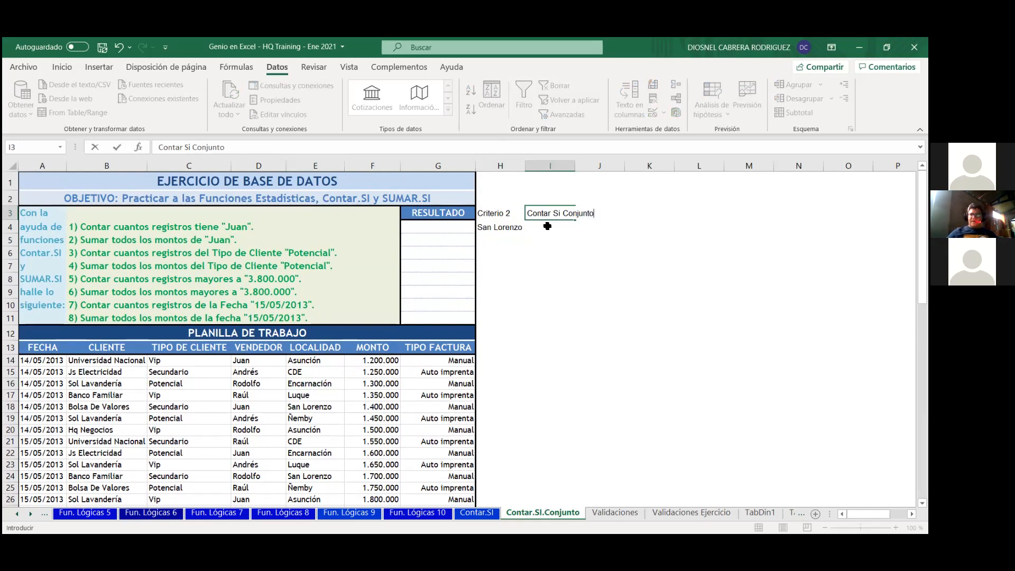
key("Return")
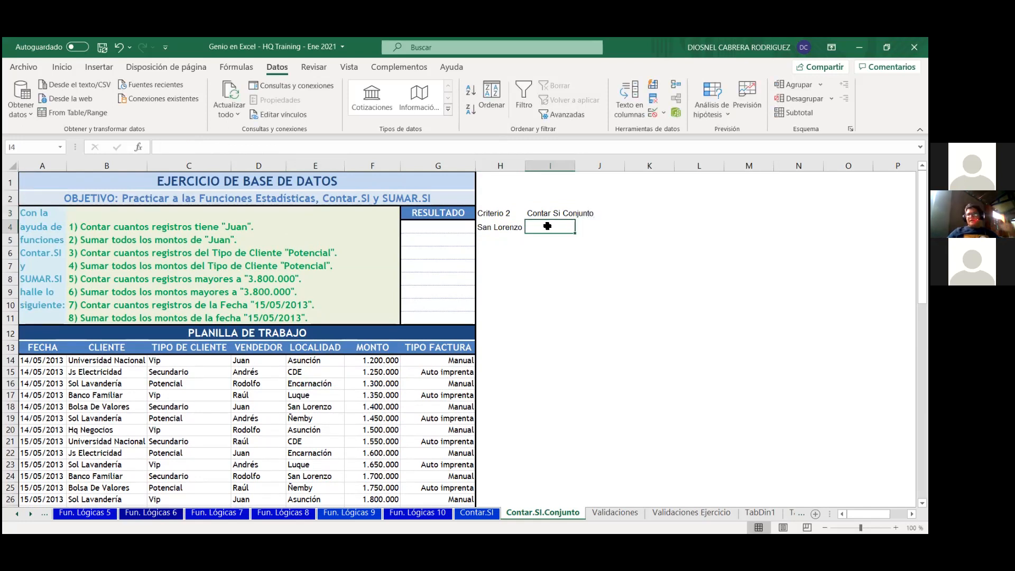
- Enter the label "Sumar Si Conjunto" in cell J3 and widen column I to fit its contents
key("Up")
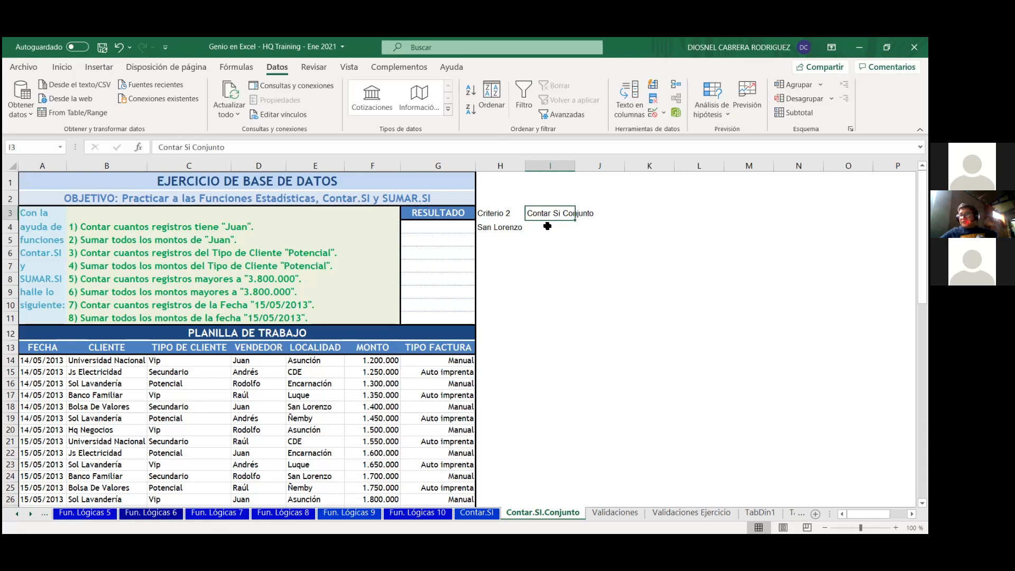
key("Right")
key("Right")
key("Left")
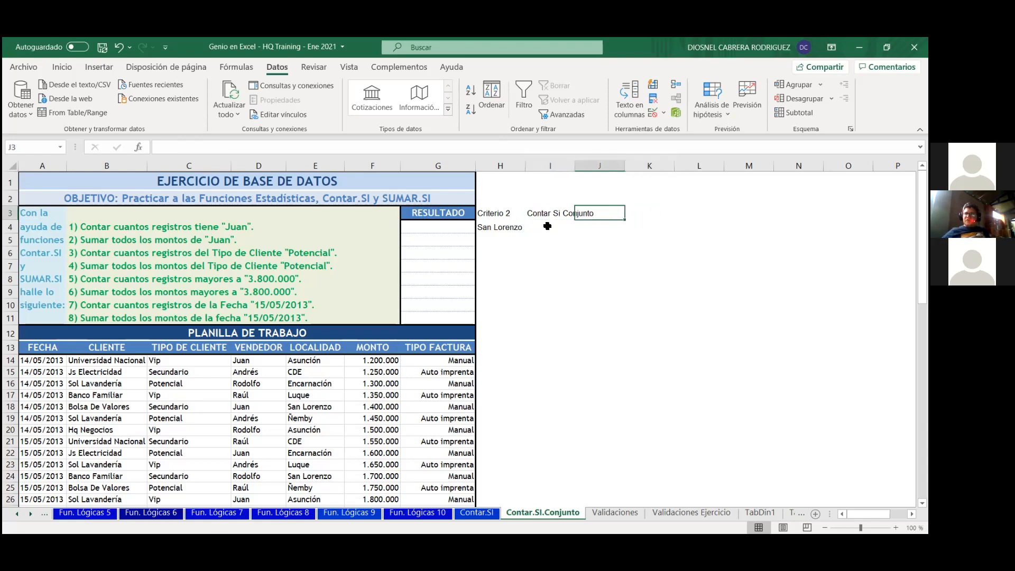
key("Left")
type("Sumar Si Conjunto")
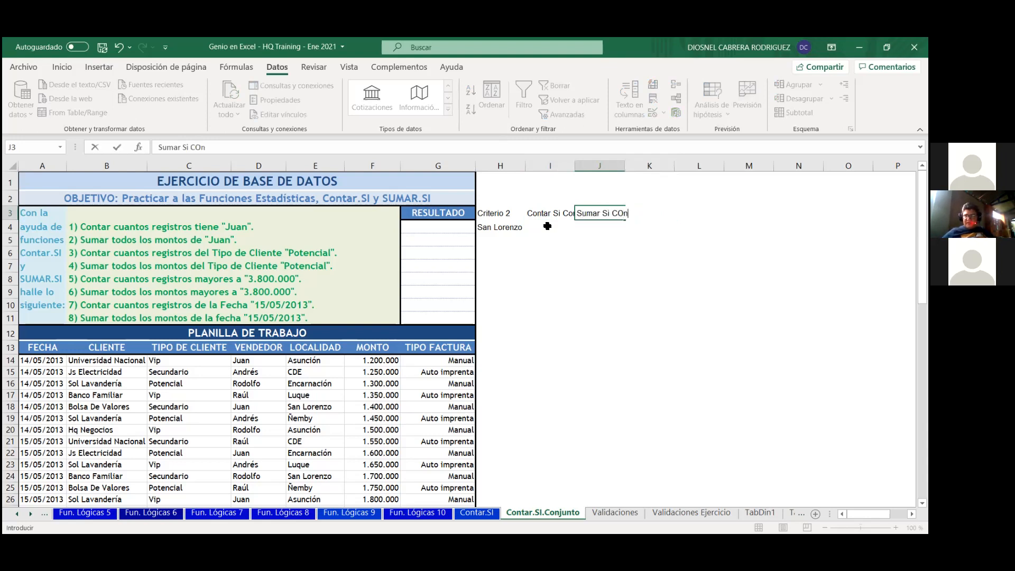
key("Return")
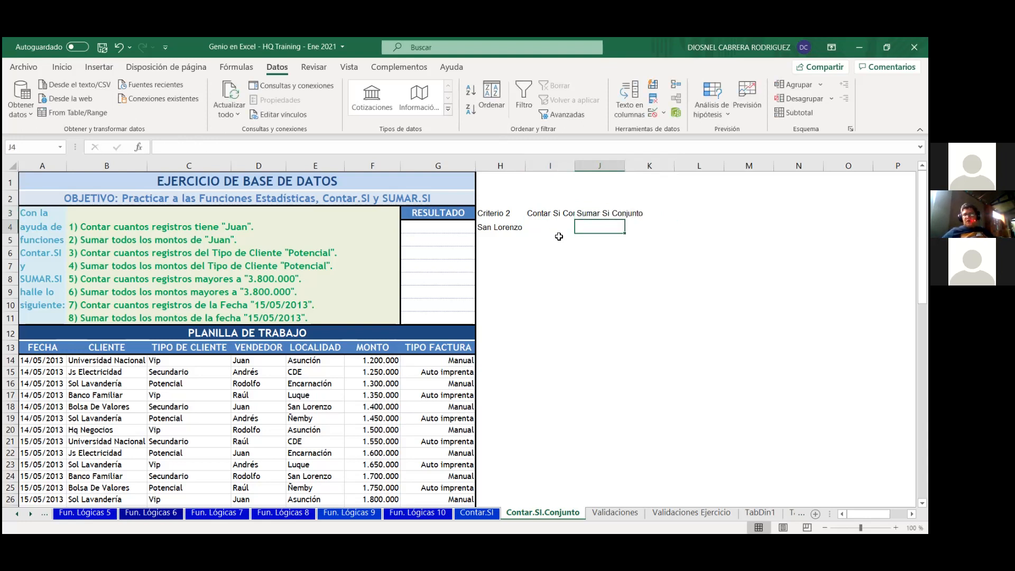
double_click(576, 165)
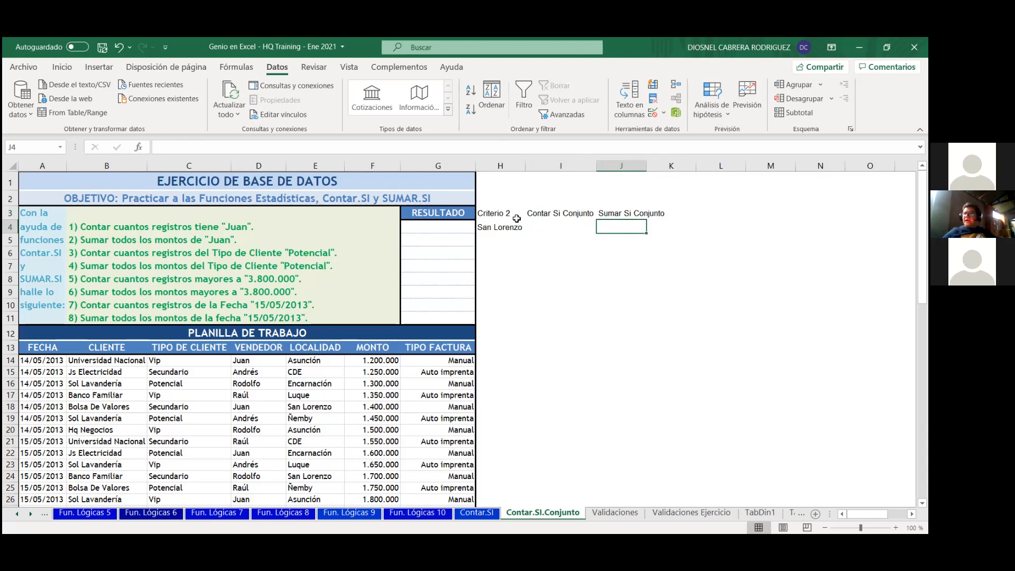
left_click_drag(513, 217, 646, 218)
left_click(600, 231)
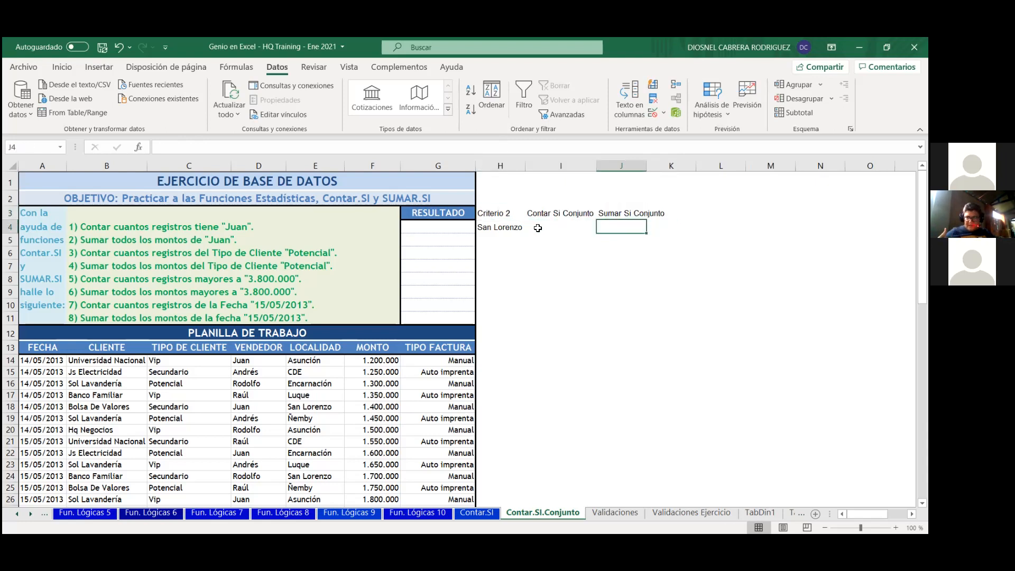
left_click(510, 233)
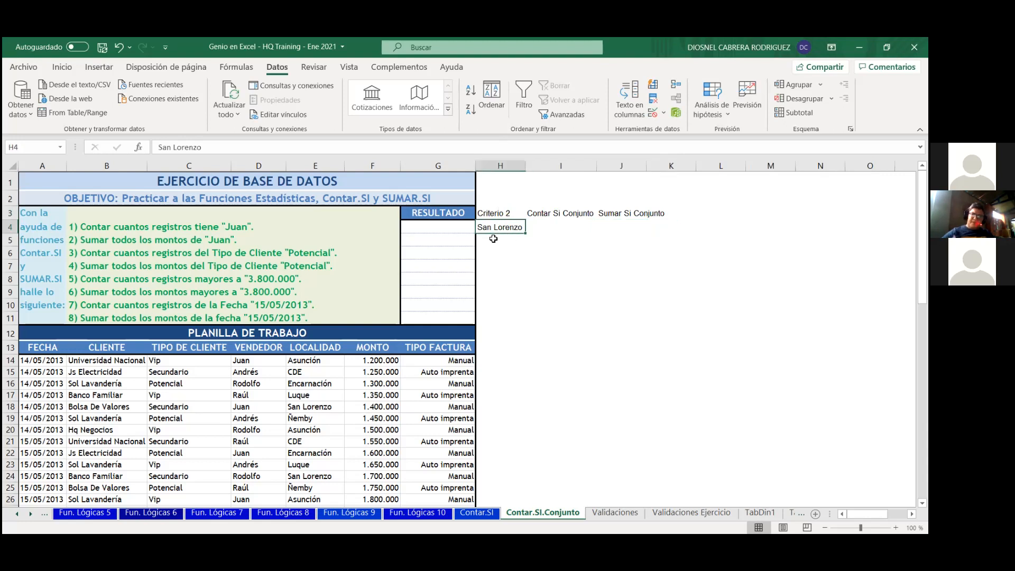
- Start a formula in the first RESULTADO cell, G4, with the CONTAR.SI function
left_click(448, 230)
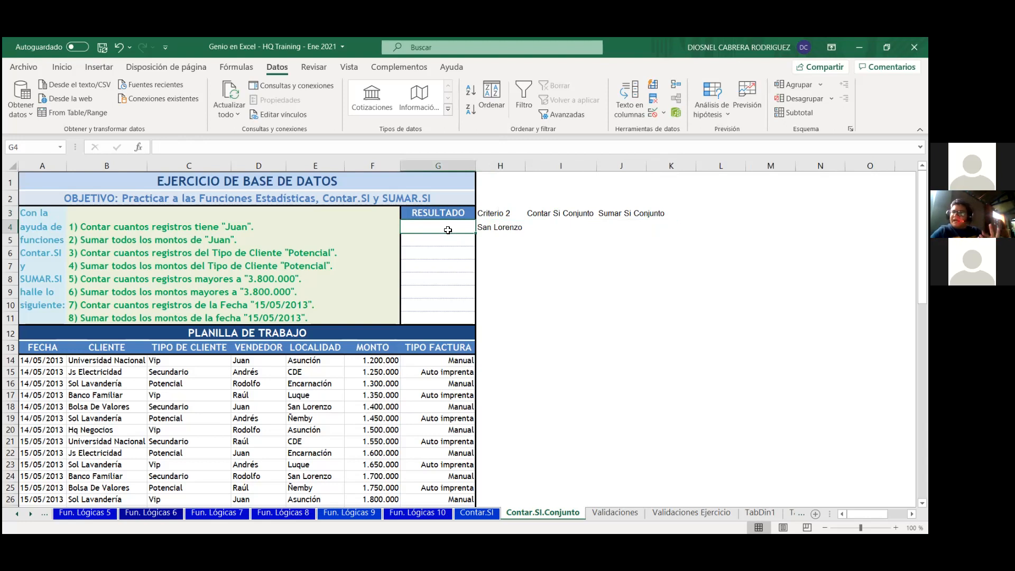
type("+")
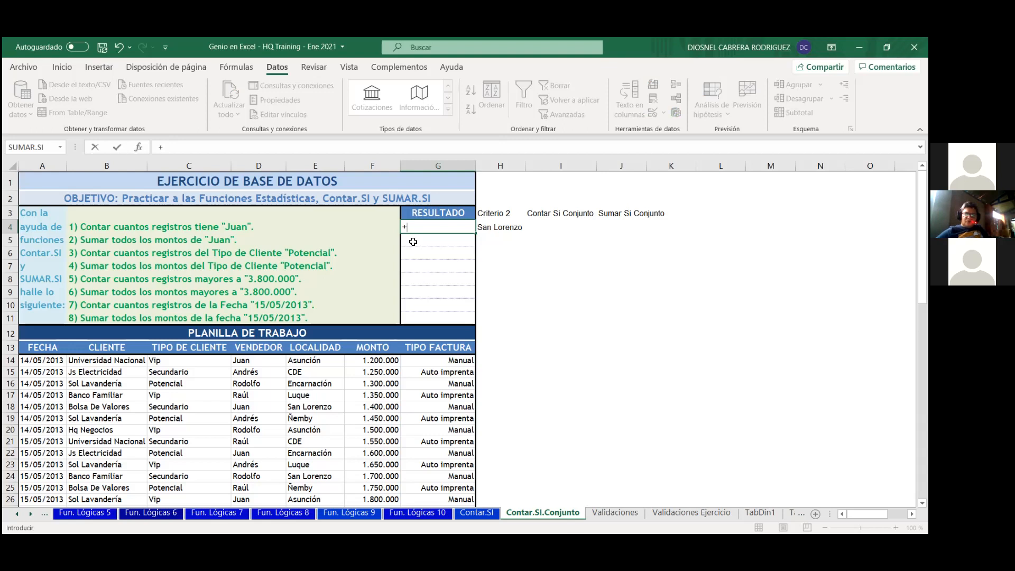
left_click(139, 147)
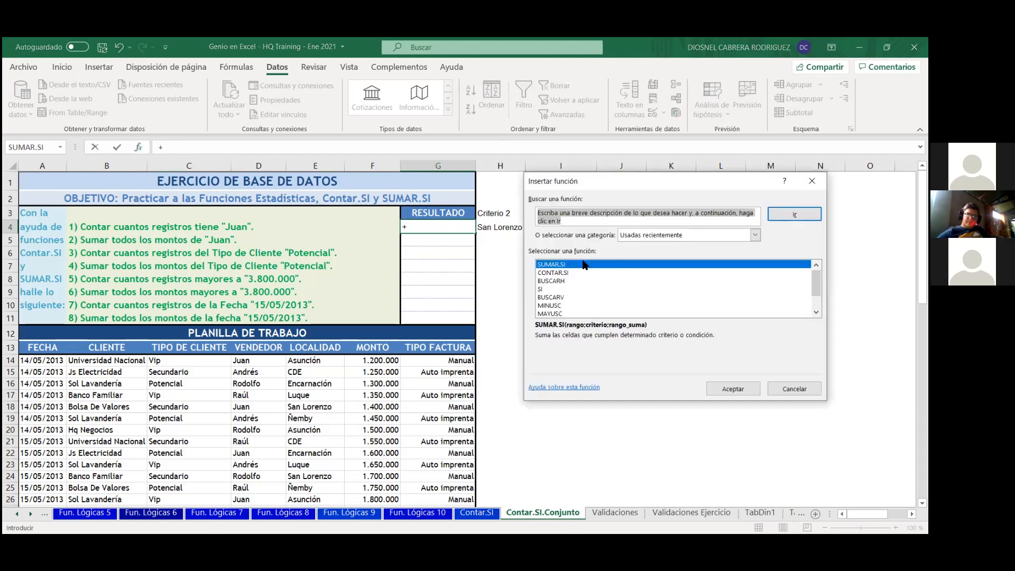
left_click(560, 274)
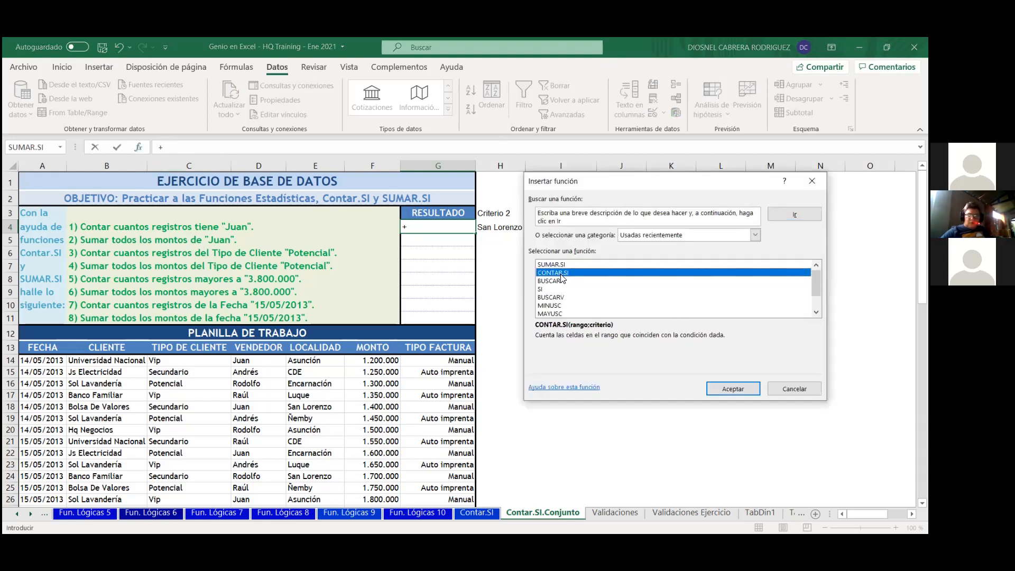
double_click(535, 272)
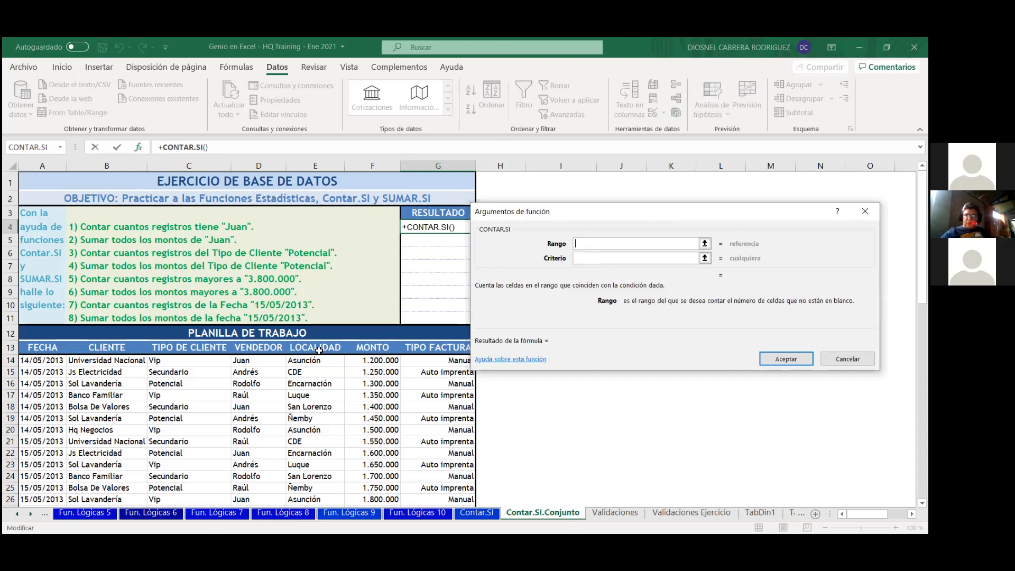
- Complete the CONTAR.SI formula with the VENDEDOR range D14:D70 and the vendor's name from question 1 as the criterion
left_click(250, 362)
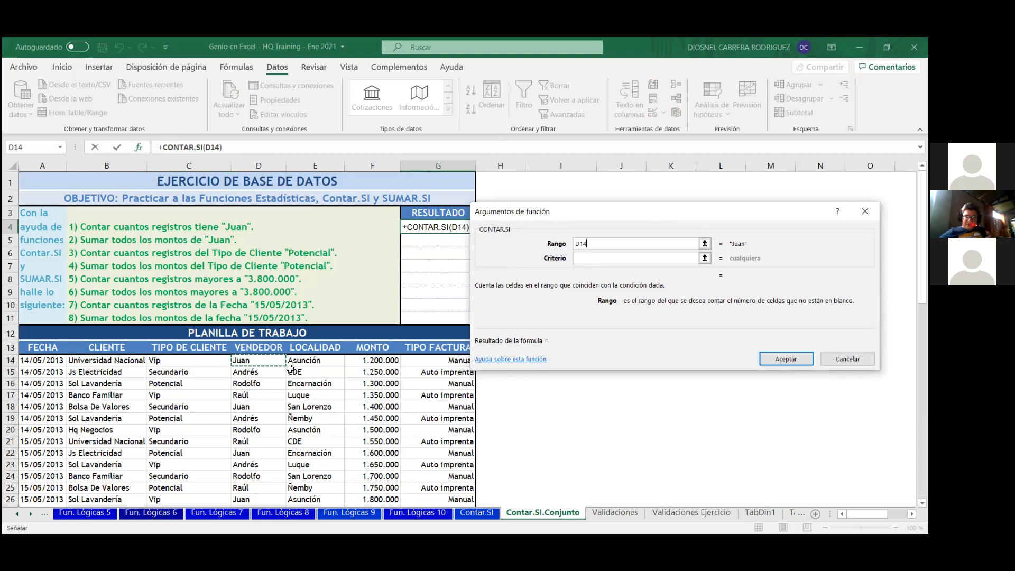
key("ctrl+shift+Down")
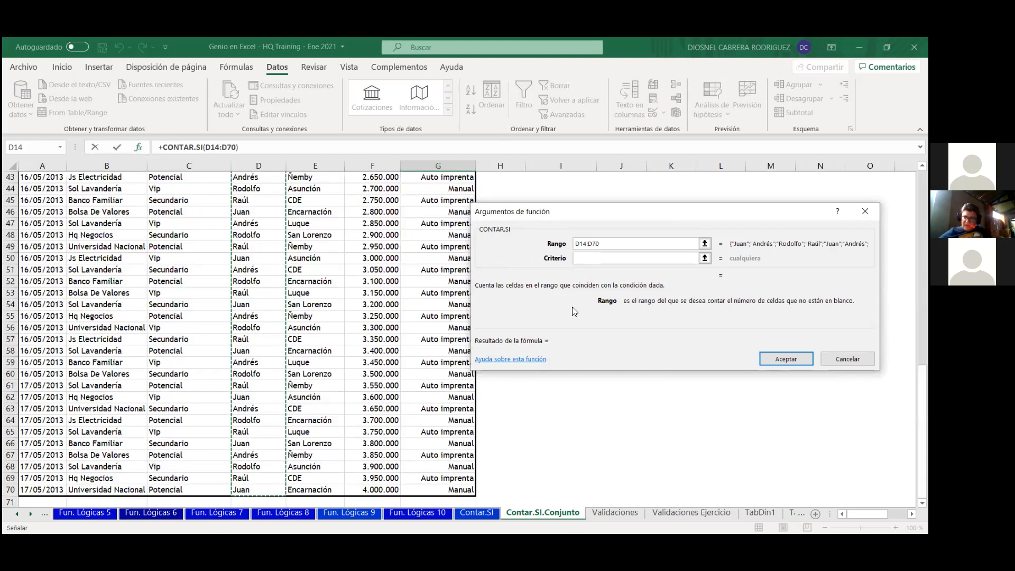
left_click(593, 258)
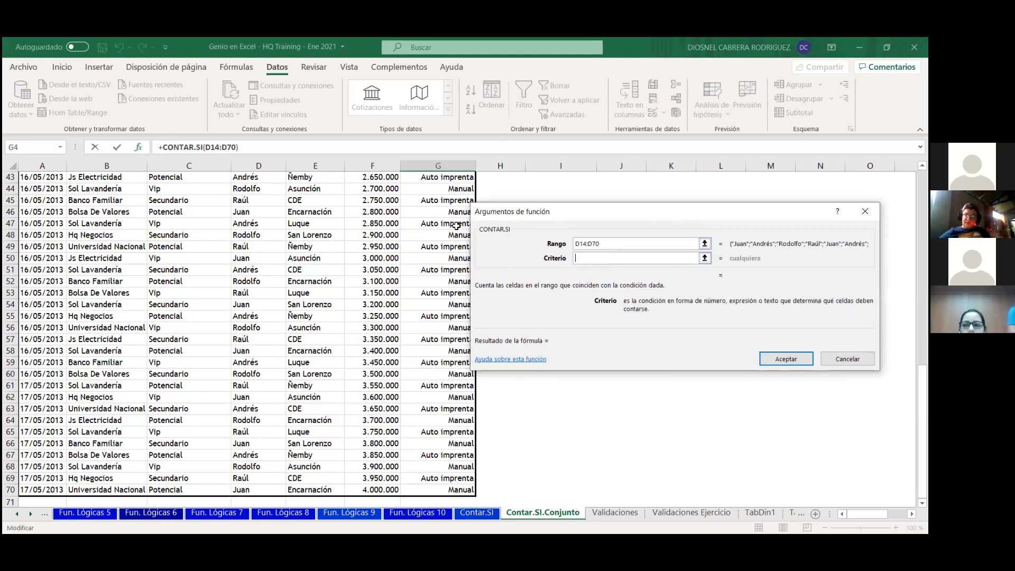
scroll(436, 238, "up", 3)
scroll(436, 238, "up", 11)
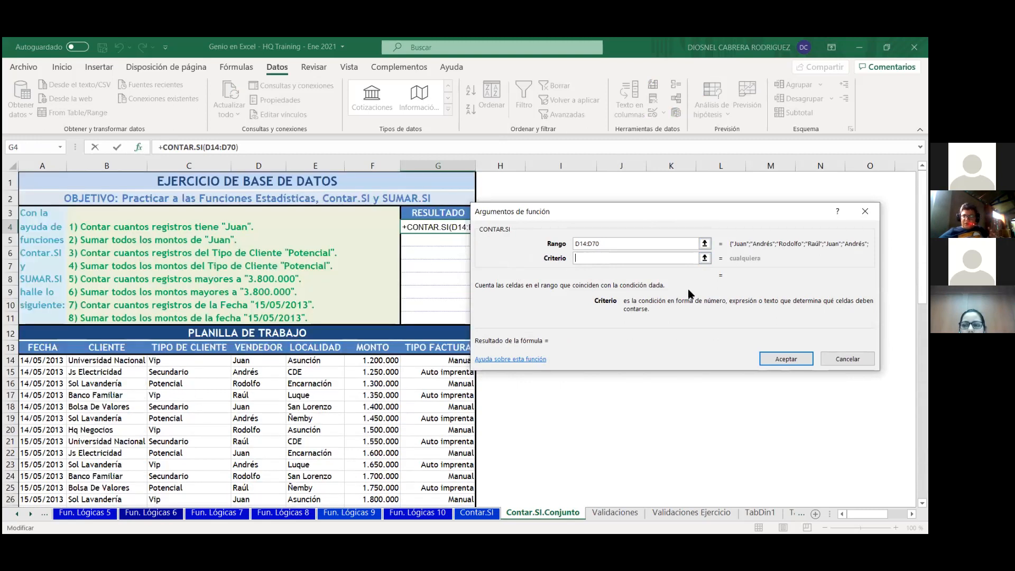
type("Juan")
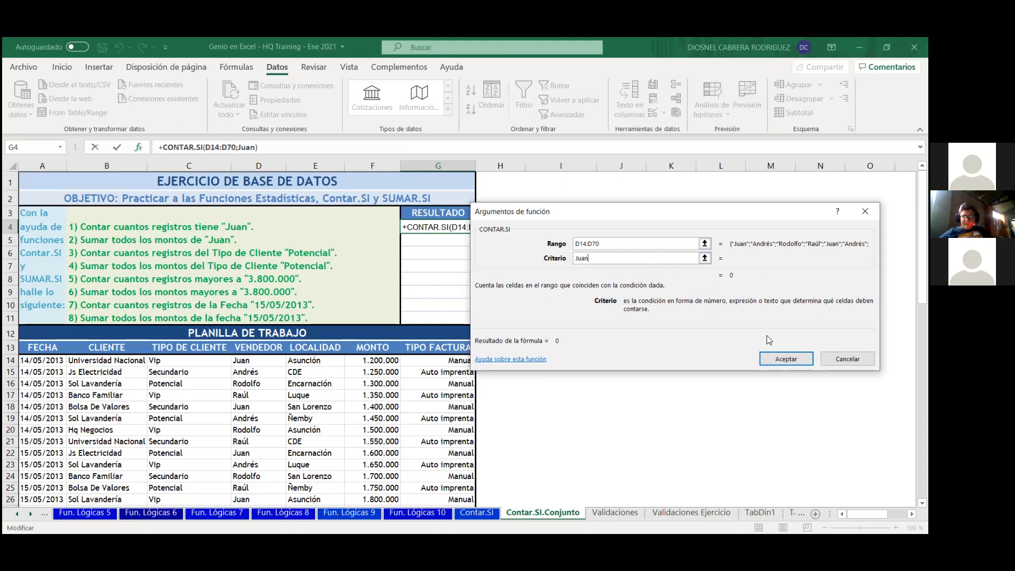
key("Tab")
key("Return")
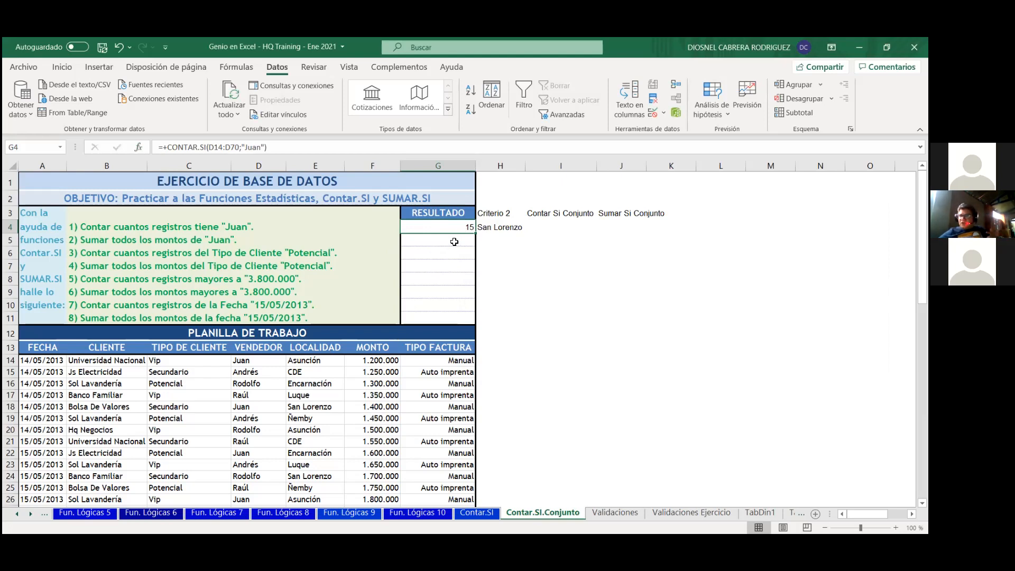
- Start a formula in I4, under "Contar Si Conjunto", and search the function list for the multi-criteria counting function
left_click(523, 224)
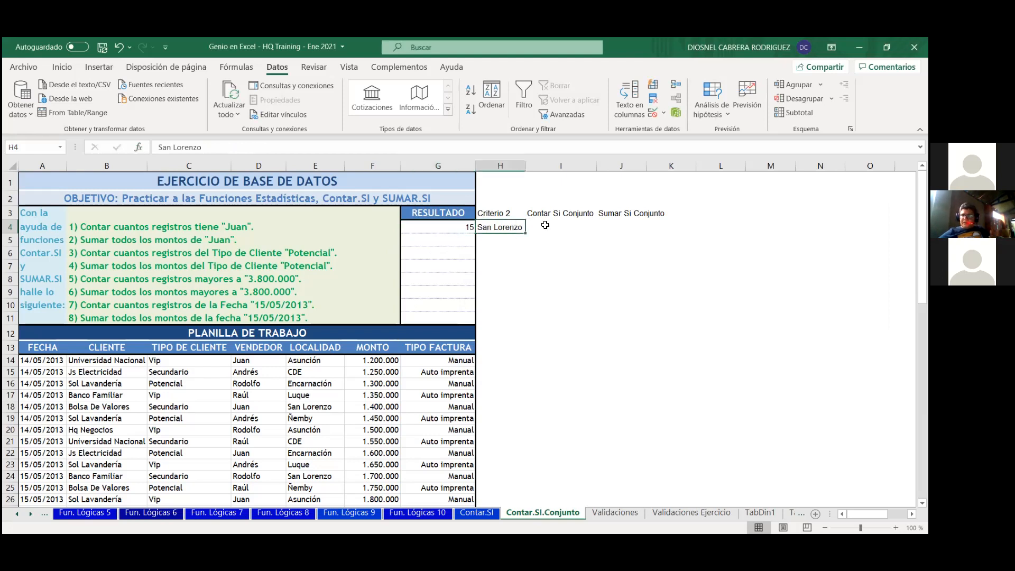
left_click(546, 226)
double_click(557, 234)
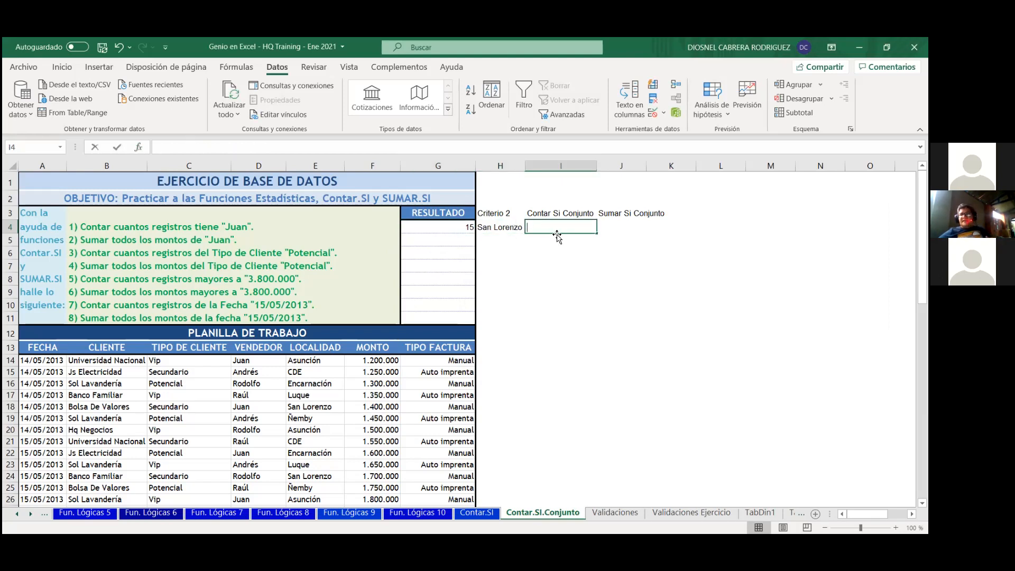
type("+")
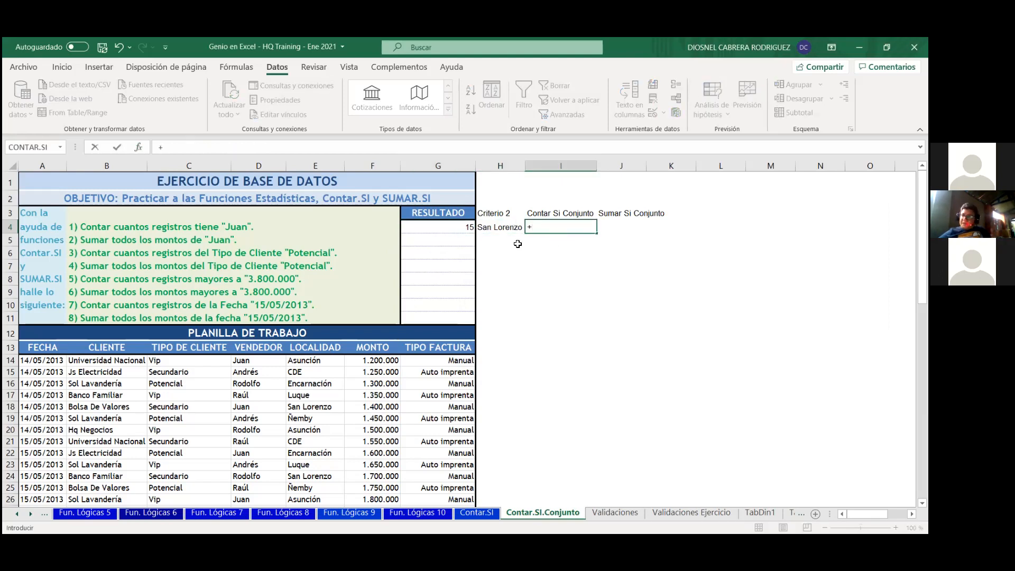
left_click(137, 148)
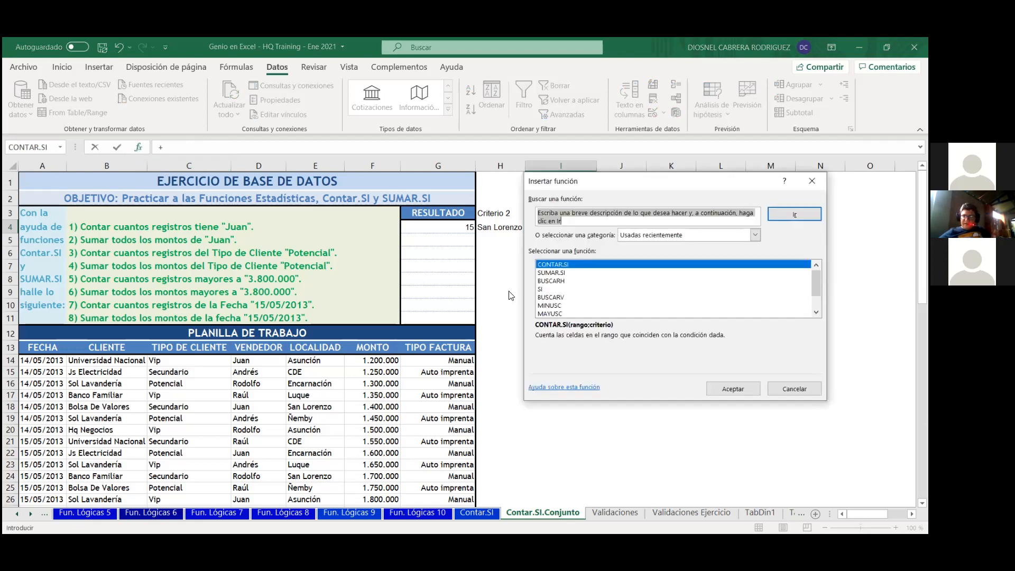
type("cib")
key("BackSpace")
key("BackSpace")
key("BackSpace")
type("contar si conjutno")
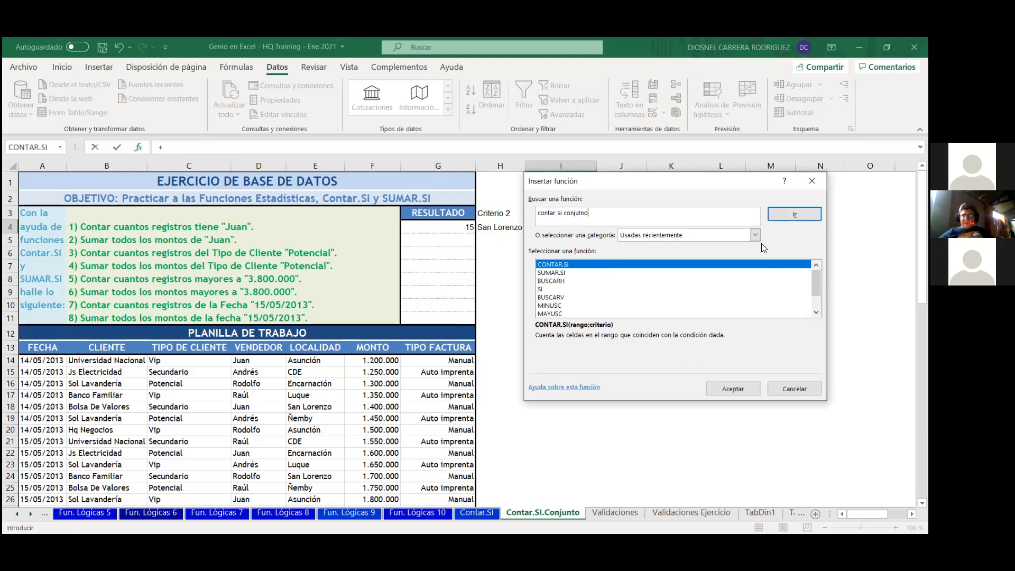
left_click(800, 217)
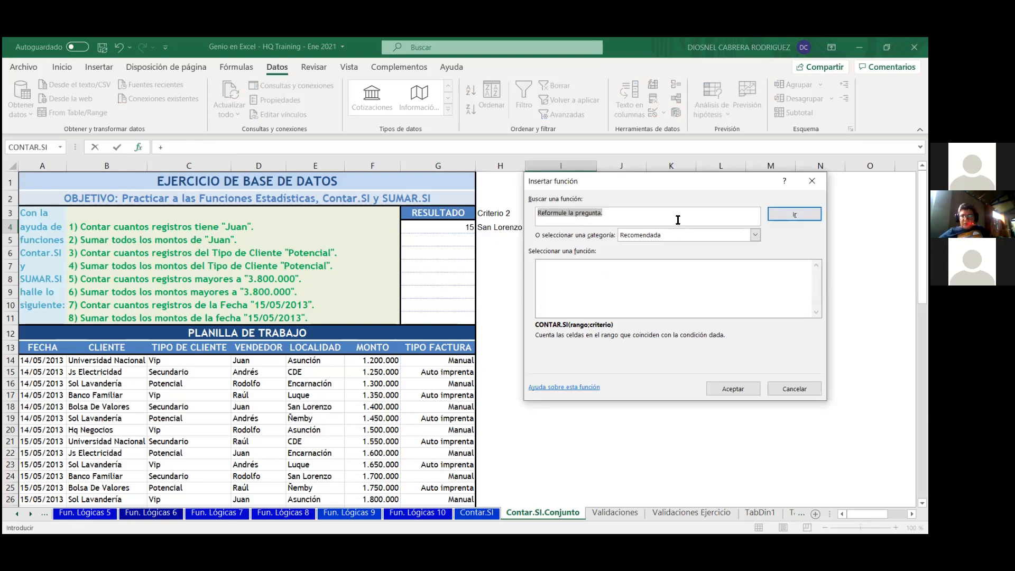
- Repeat the function search with "contar si conjunto" and insert CONTAR.SI.CONJUNTO into the I4 formula
type("con")
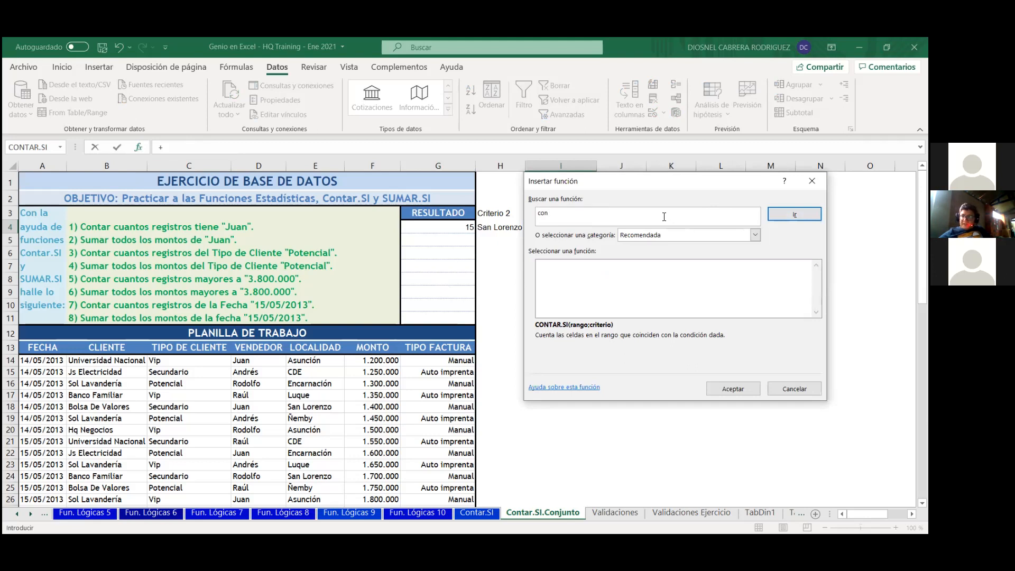
type("tar si conjunto")
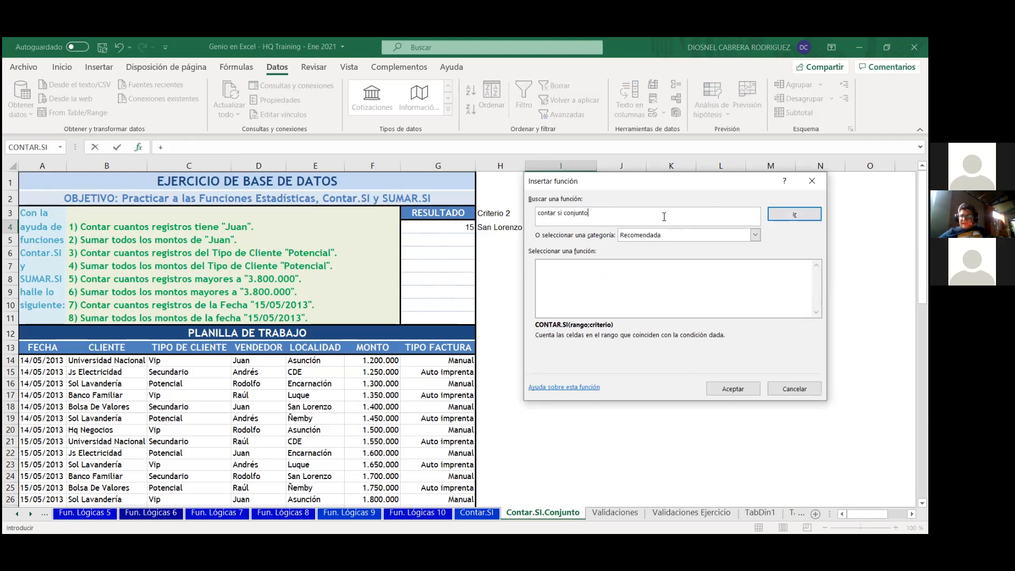
left_click(785, 214)
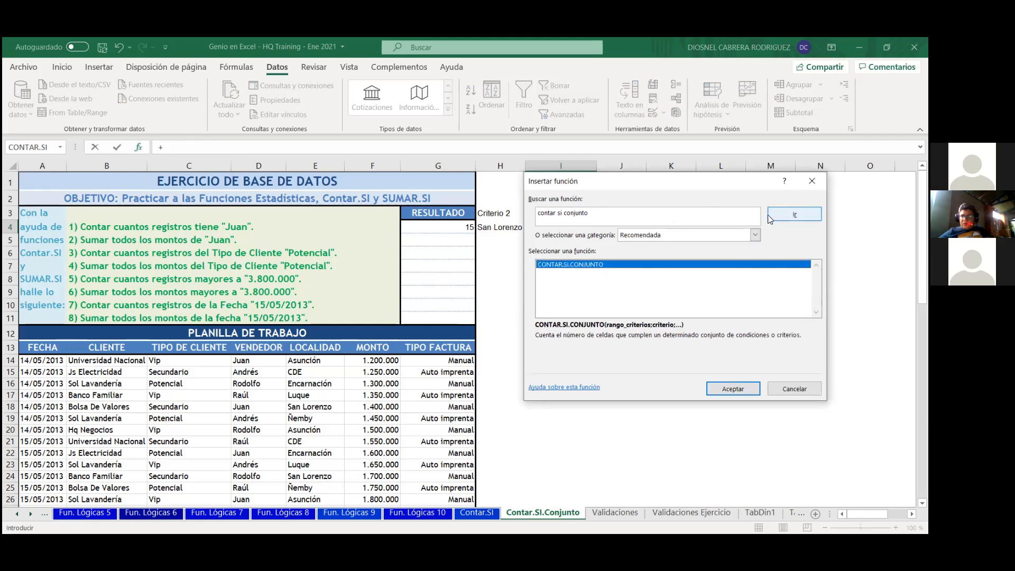
double_click(690, 263)
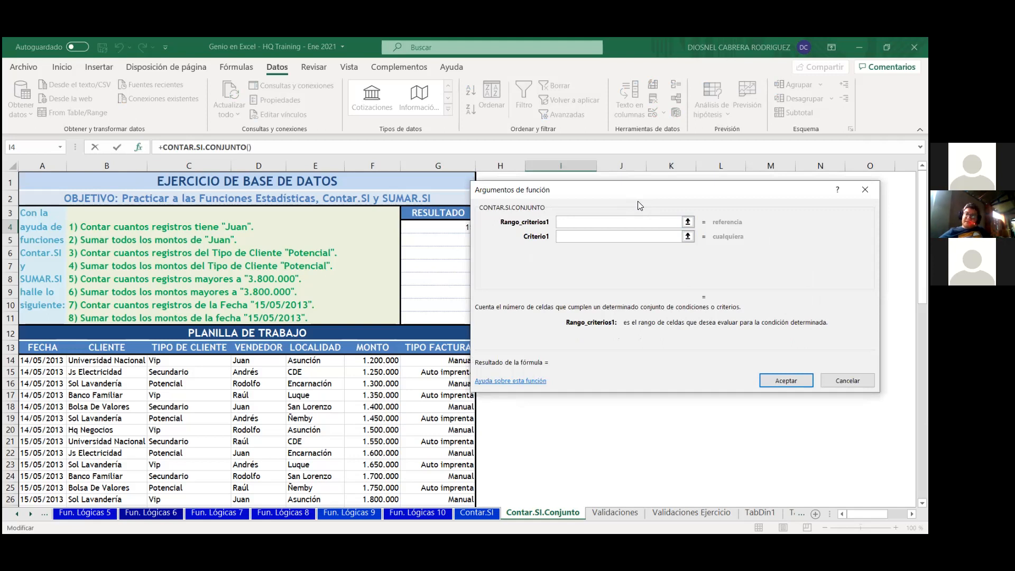
- Set Rango_criterios1 of the CONTAR.SI.CONJUNTO formula to the VENDEDOR entries D14:D70, with the arguments dialog clear of row 4
left_click_drag(638, 206, 639, 264)
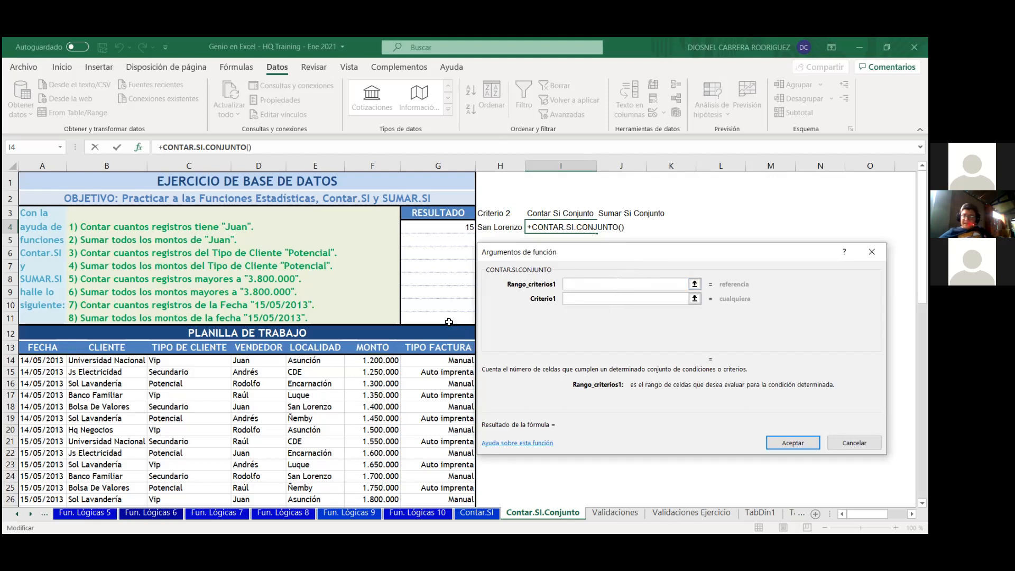
left_click(253, 363)
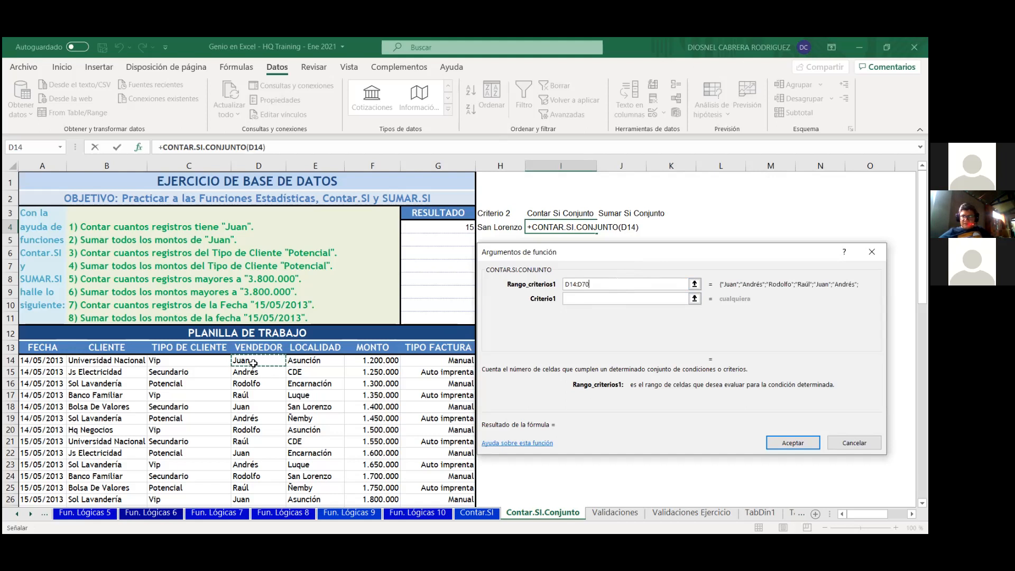
- Set the first CONTAR.SI.CONJUNTO criteria range to D14:D70 and its criterion to the salesperson's name given in exercise 1
key("ctrl+shift+Down")
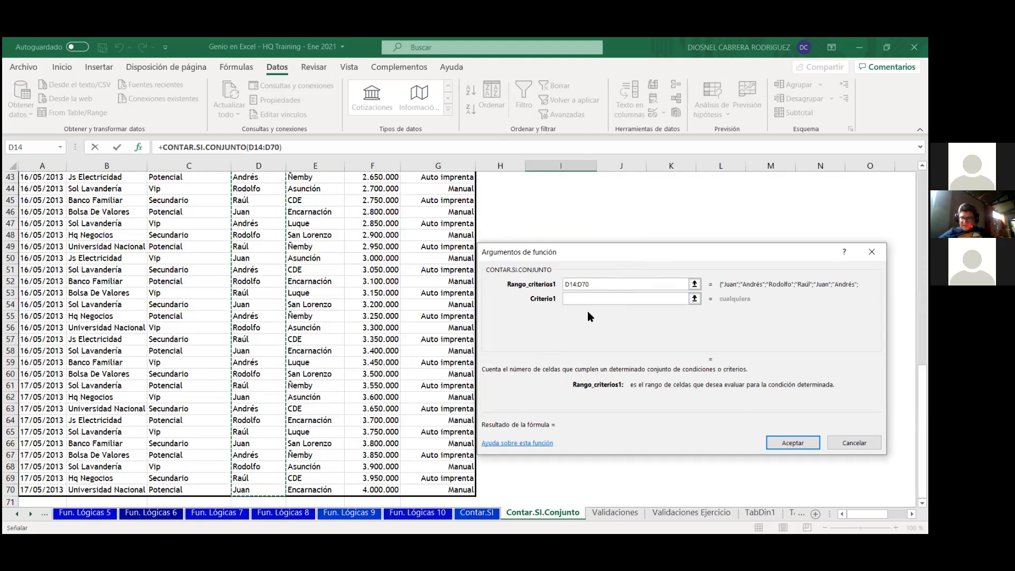
left_click(595, 296)
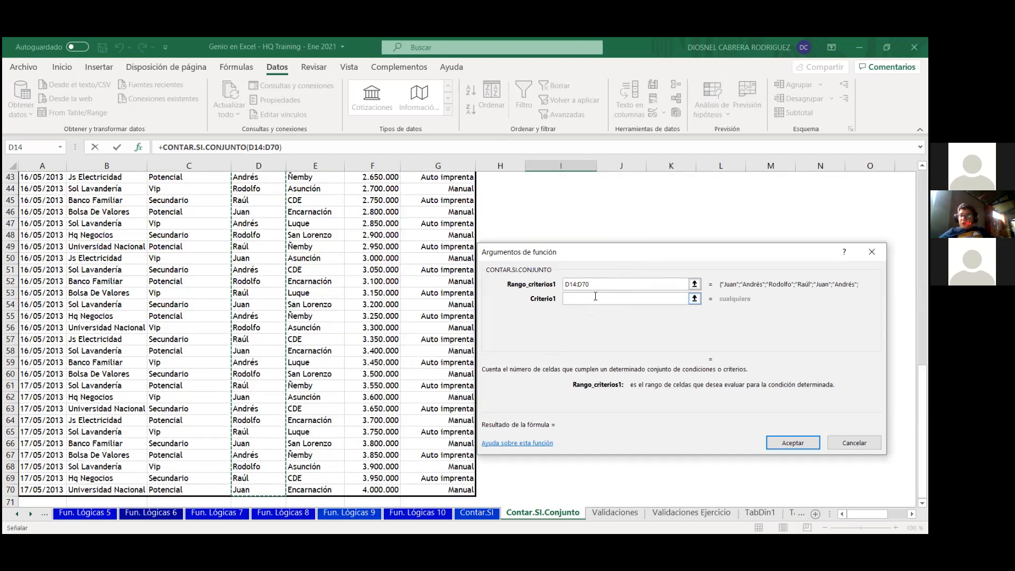
left_click(582, 298)
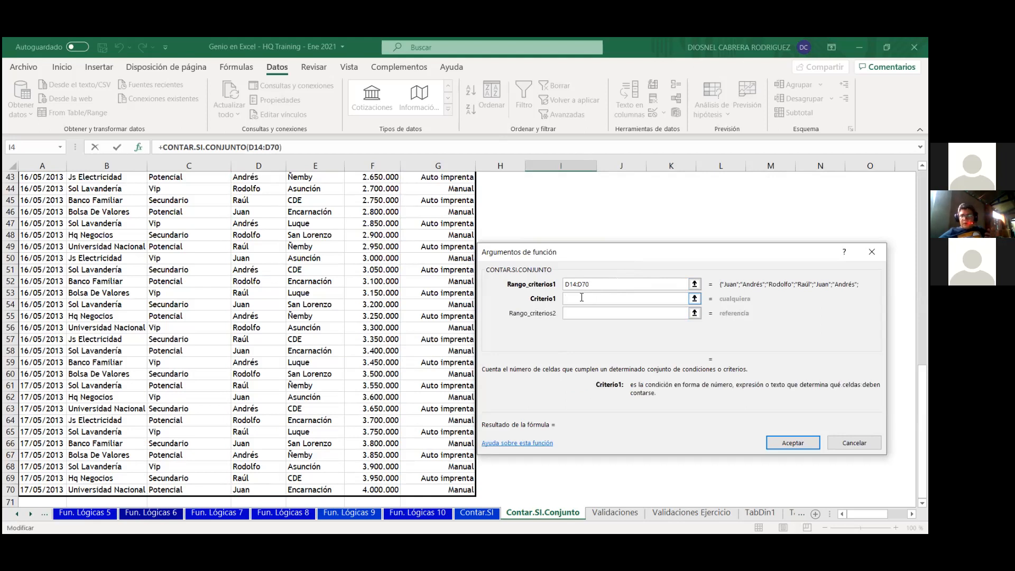
type("Juan")
- Set the second criteria range to the LOCALIDAD cells E14:E70 and reference H4 as the second criterion
left_click(614, 313)
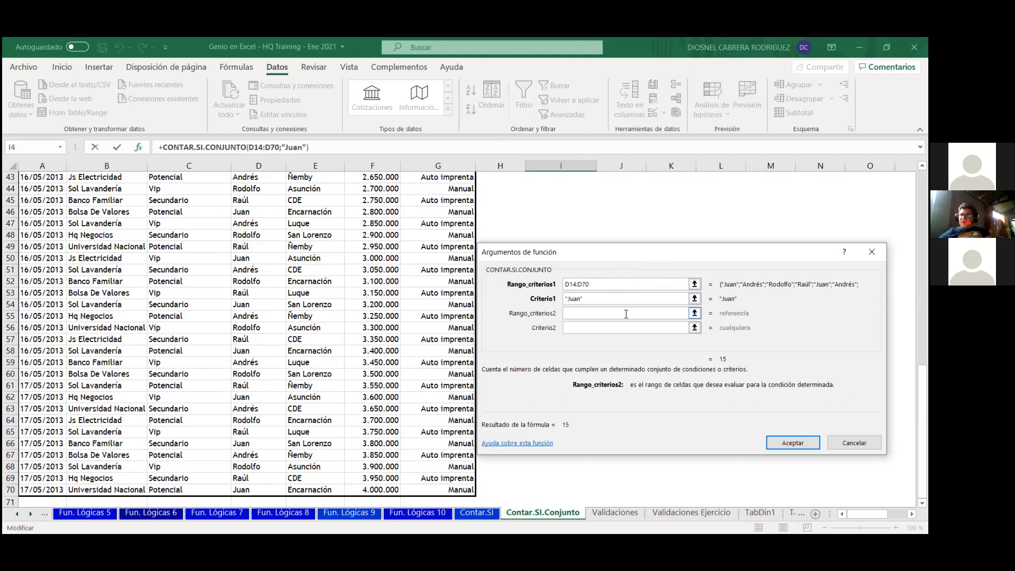
scroll(369, 290, "up", 13)
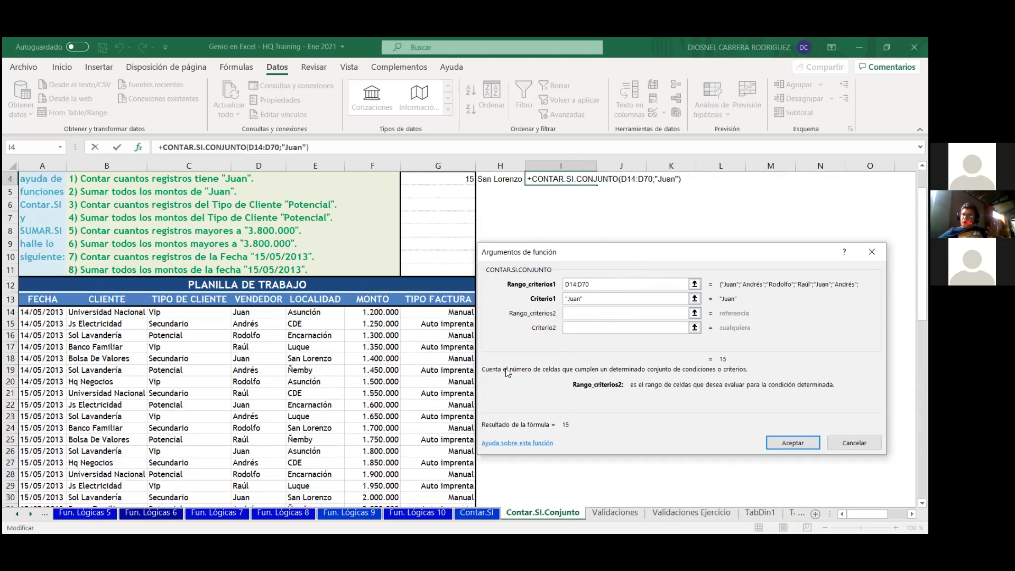
scroll(506, 370, "up", 1)
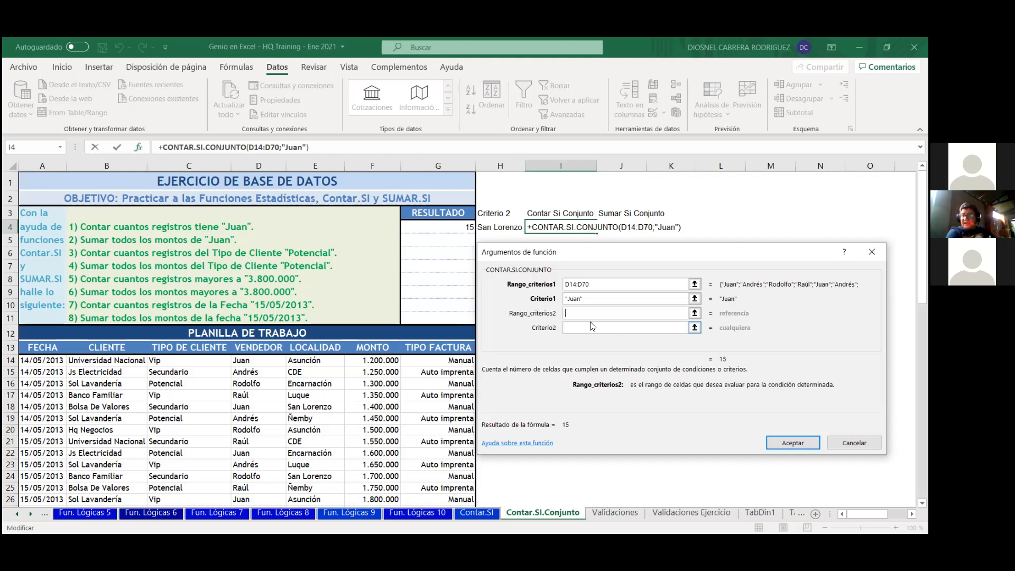
left_click(305, 361)
key("ctrl+shift+Down")
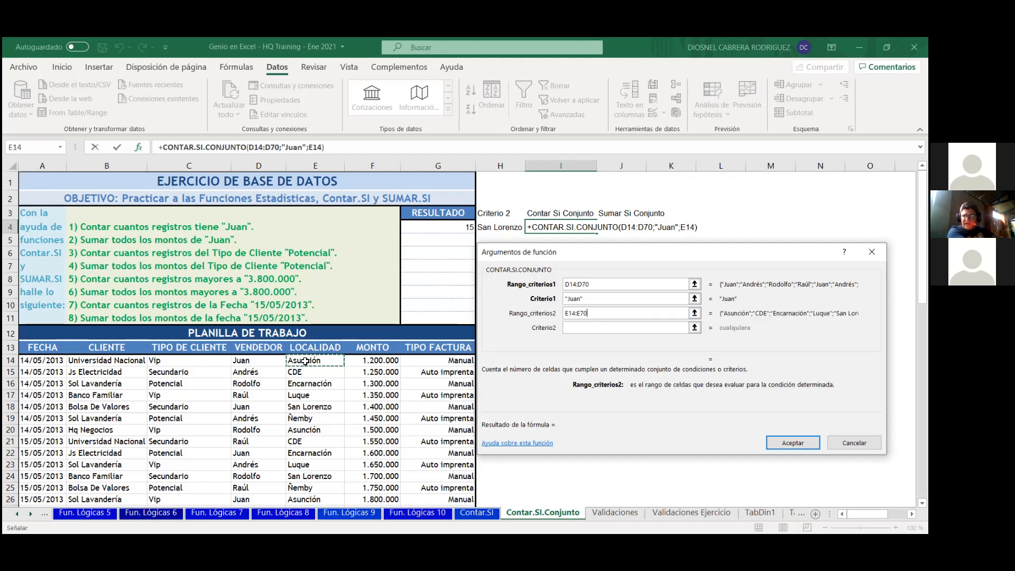
left_click(595, 327)
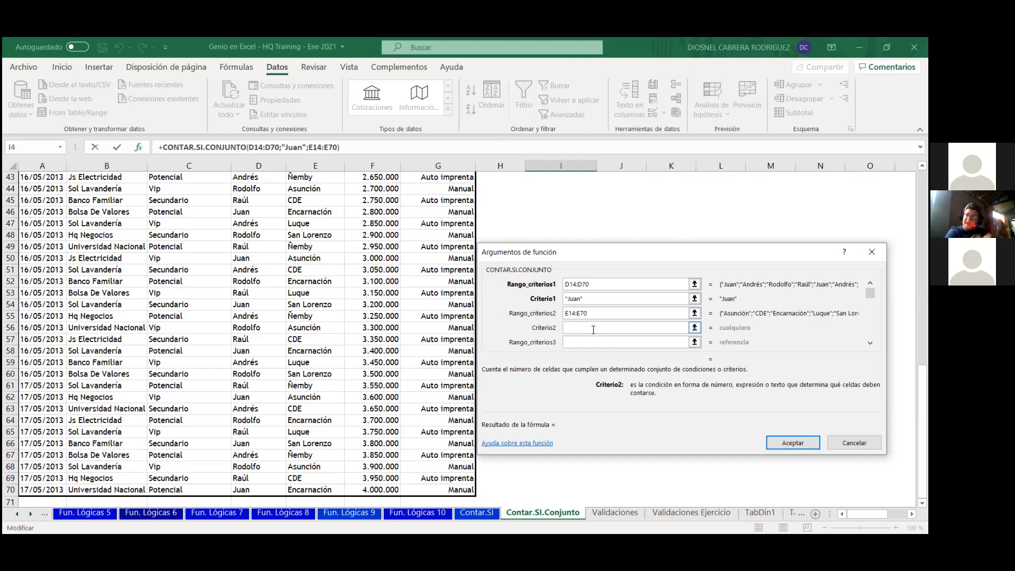
scroll(484, 231, "up", 14)
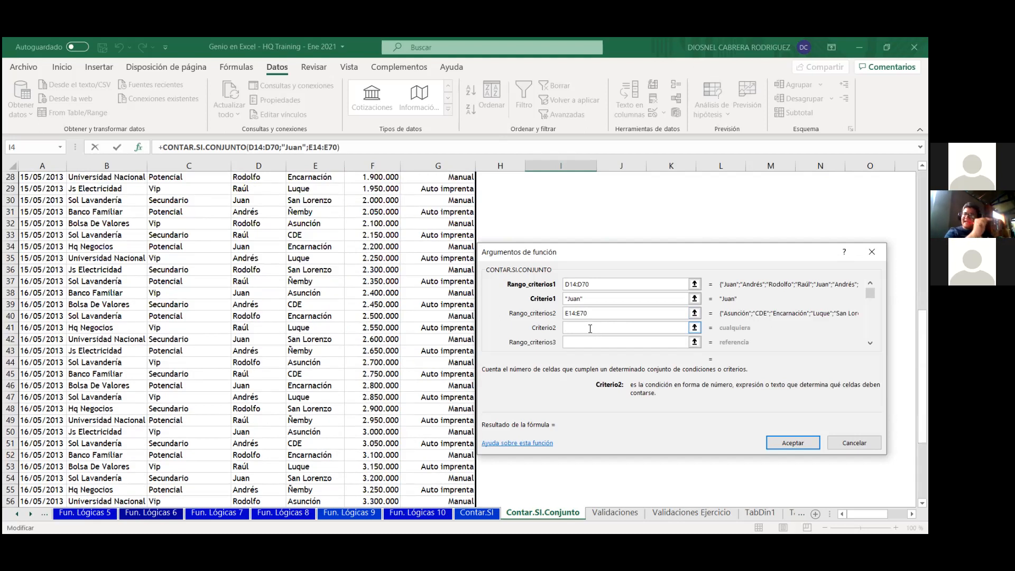
left_click(498, 229)
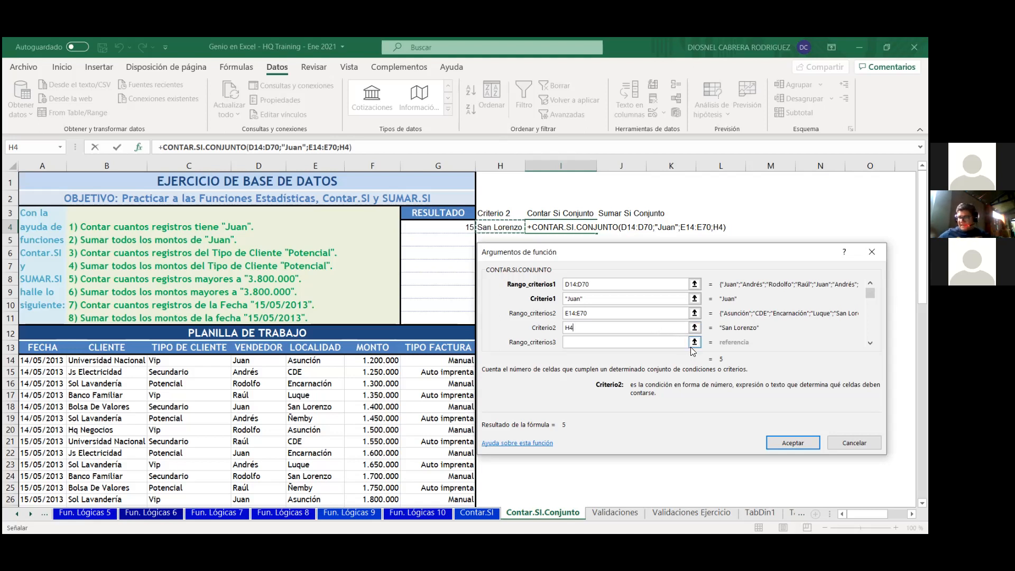
- Look through the optional criteria fields up to 127, accept the formula in I4, and compare it with the CONTAR.SI formula in G4
left_click_drag(871, 293, 870, 335)
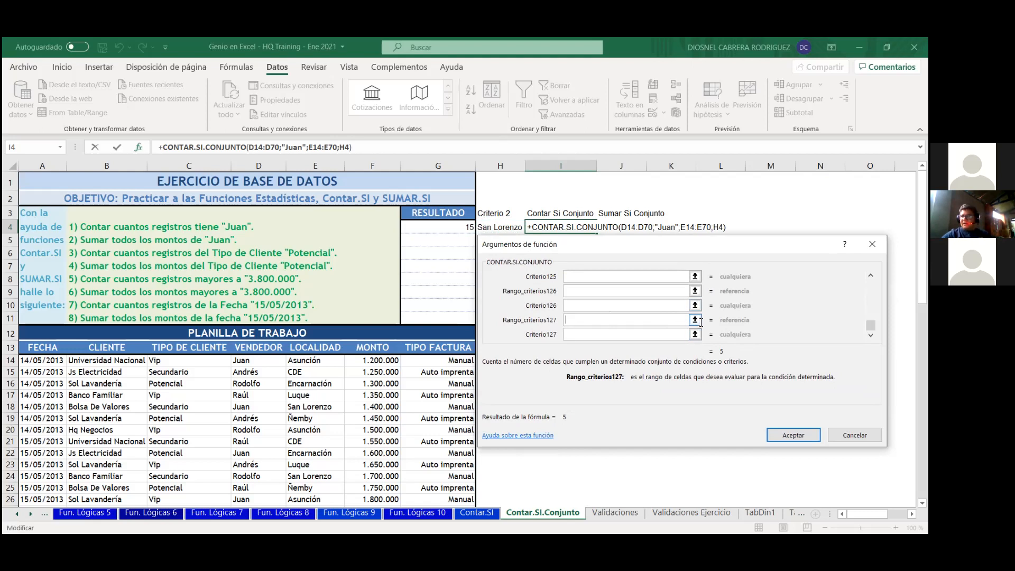
scroll(750, 324, "up", 20)
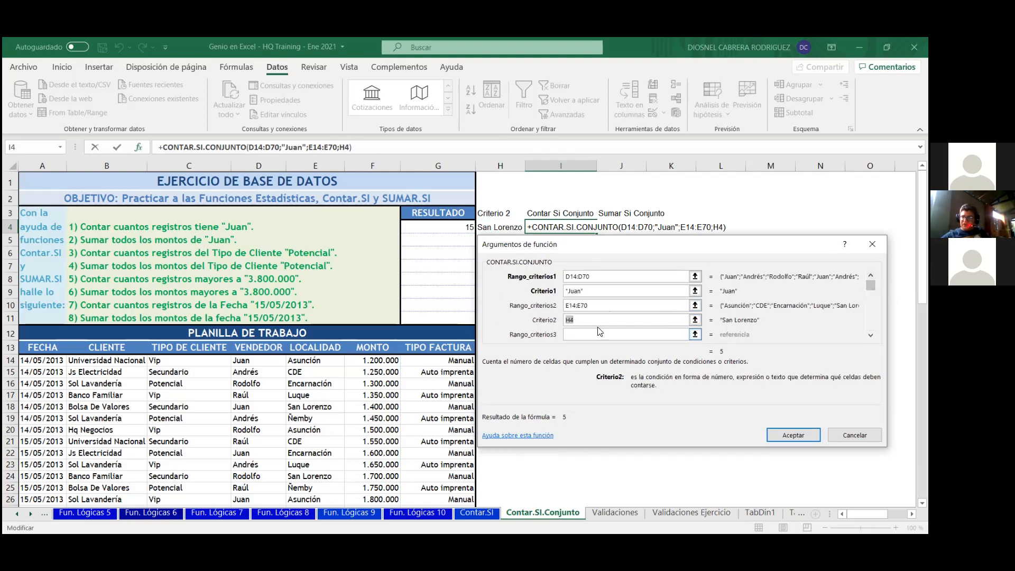
left_click(600, 332)
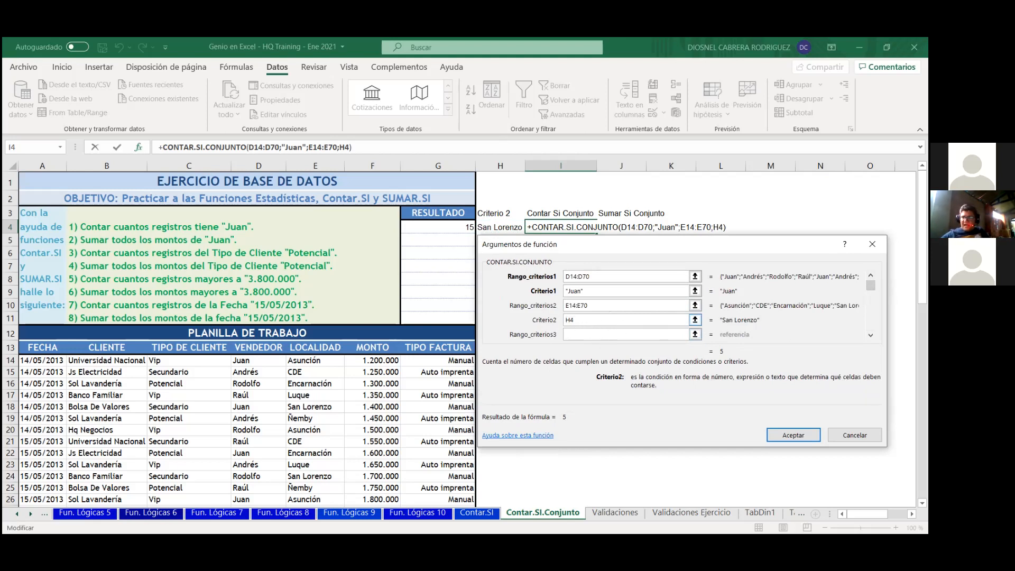
left_click_drag(871, 286, 871, 327)
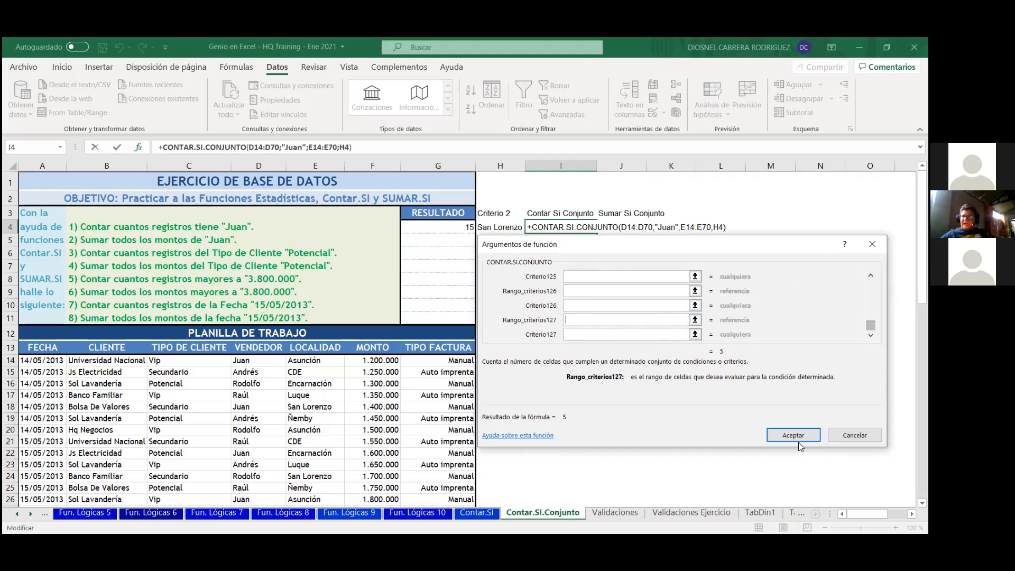
key("Return")
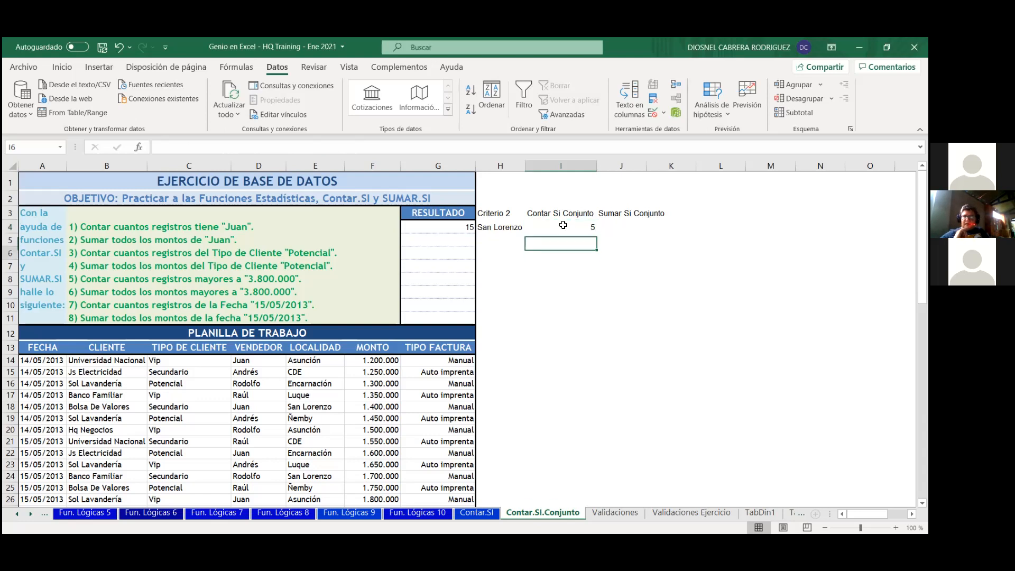
left_click(445, 230)
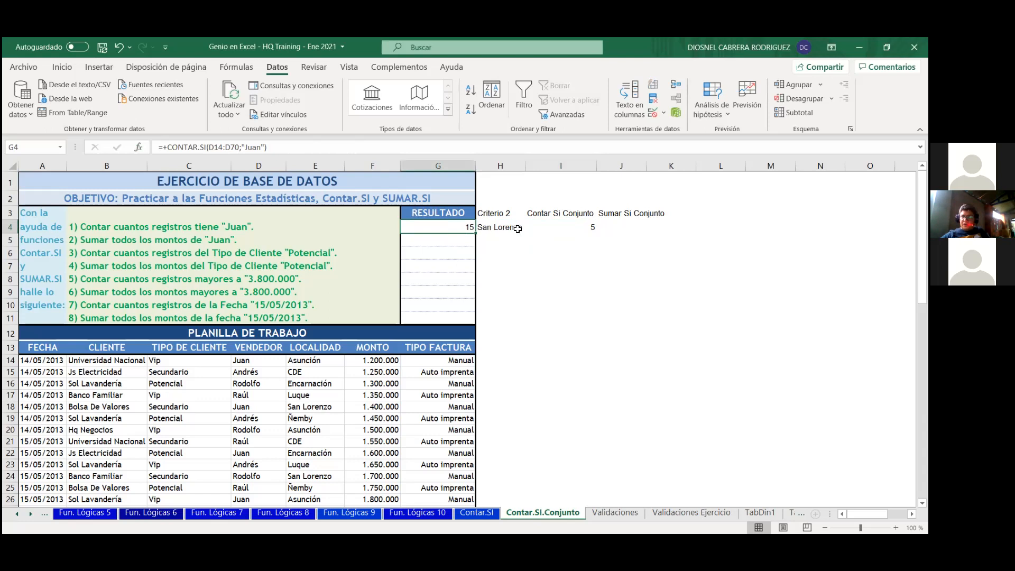
left_click(553, 232)
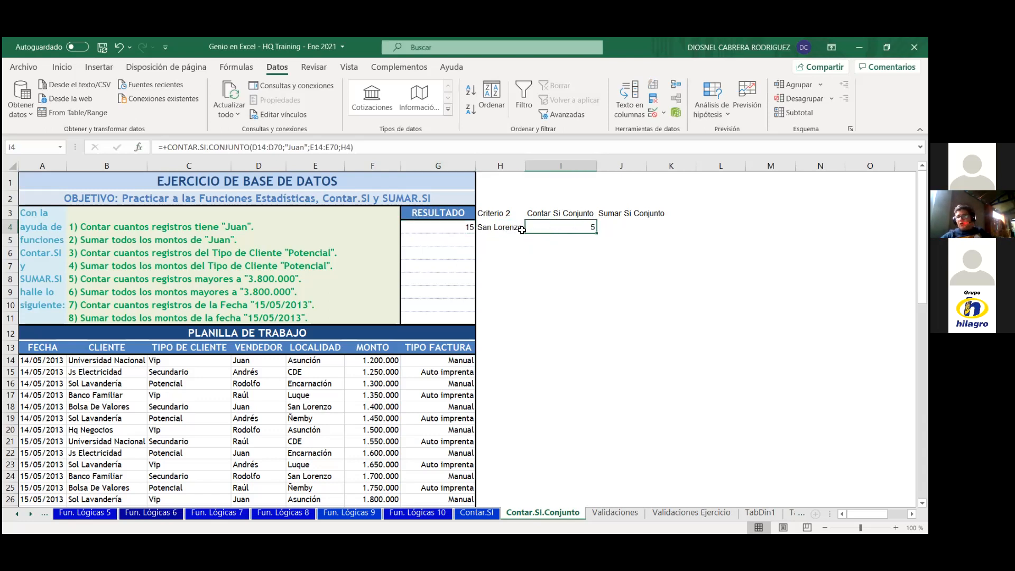
- Apply all borders to the header cells H3:K3
left_click_drag(508, 216, 655, 212)
scroll(158, 114, "up", 4)
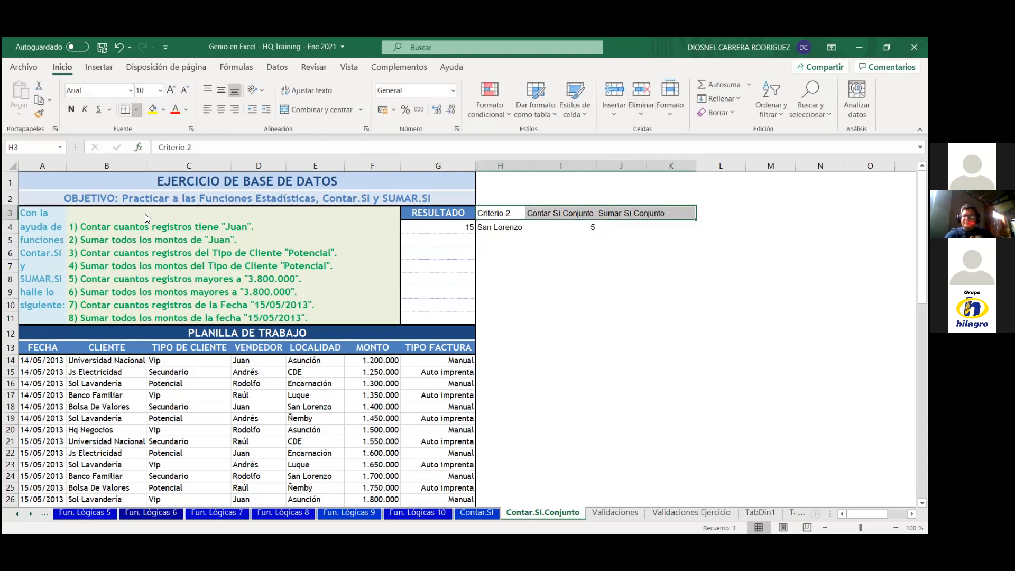
left_click(136, 110)
left_click(158, 184)
left_click(561, 253)
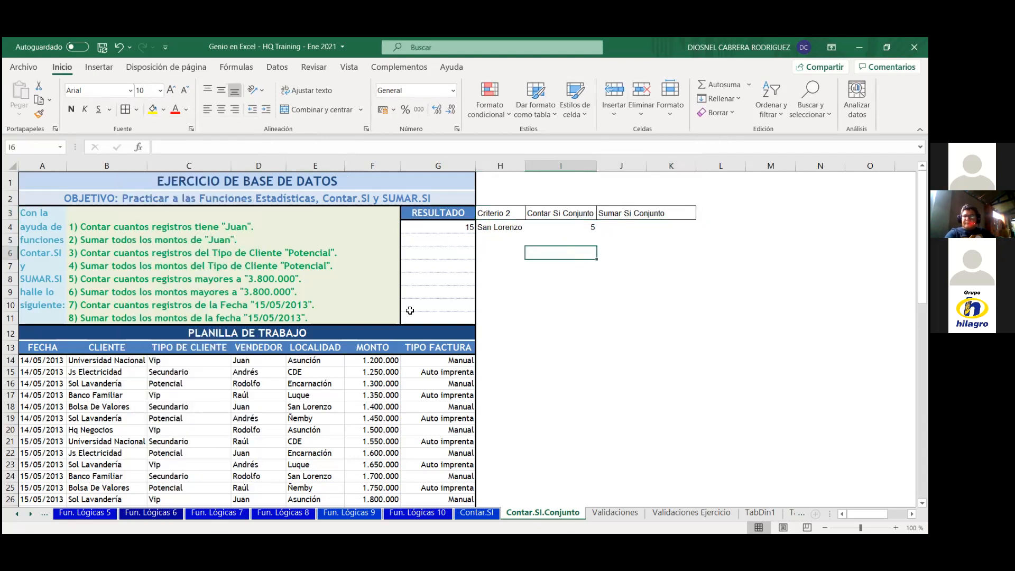
- Add filters to the header row A13:G13 and filter VENDEDOR by the salesperson named in exercise 1
left_click(46, 348)
key("ctrl+shift+Right")
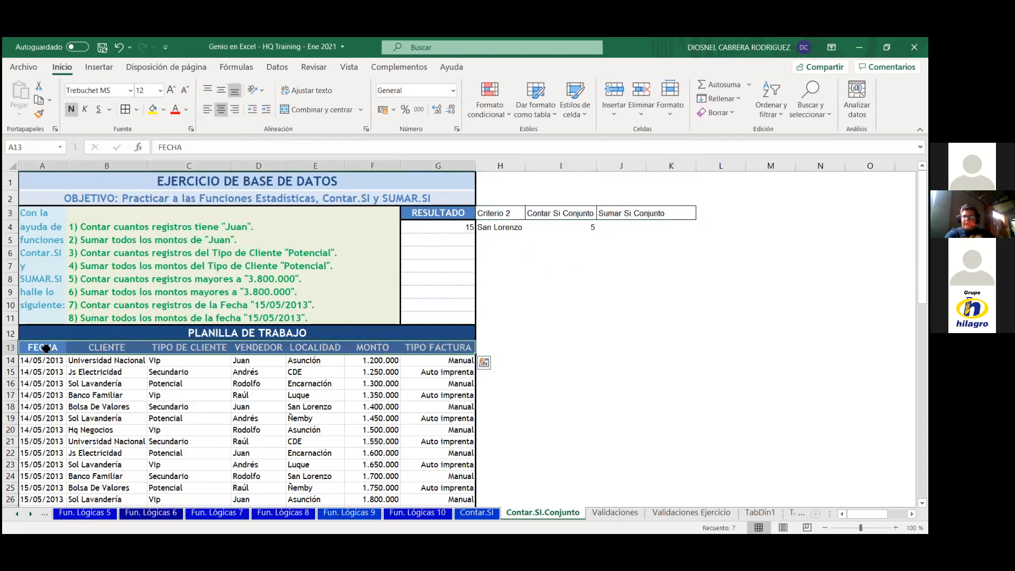
key("ctrl+shift+l")
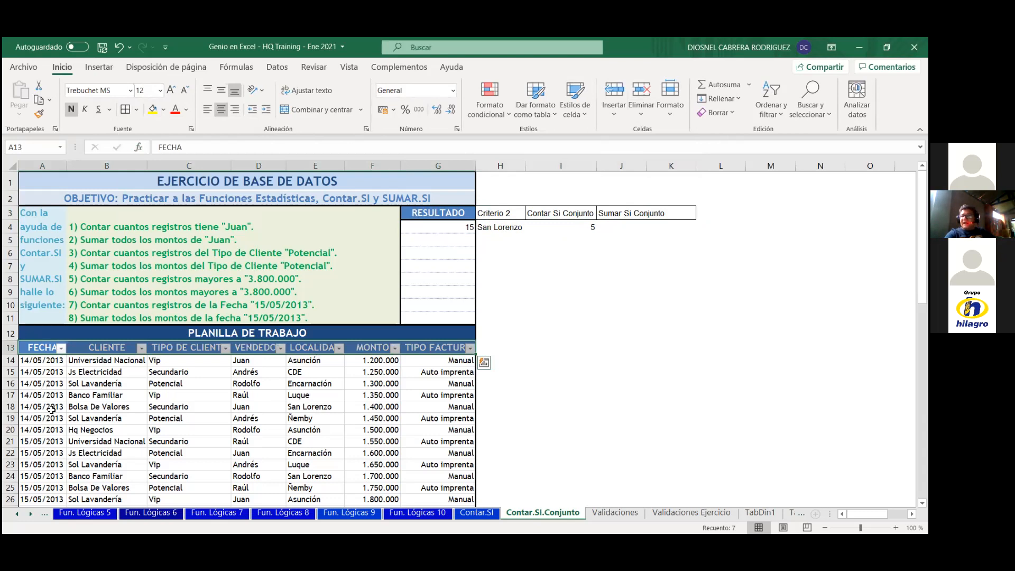
scroll(89, 403, "down", 1)
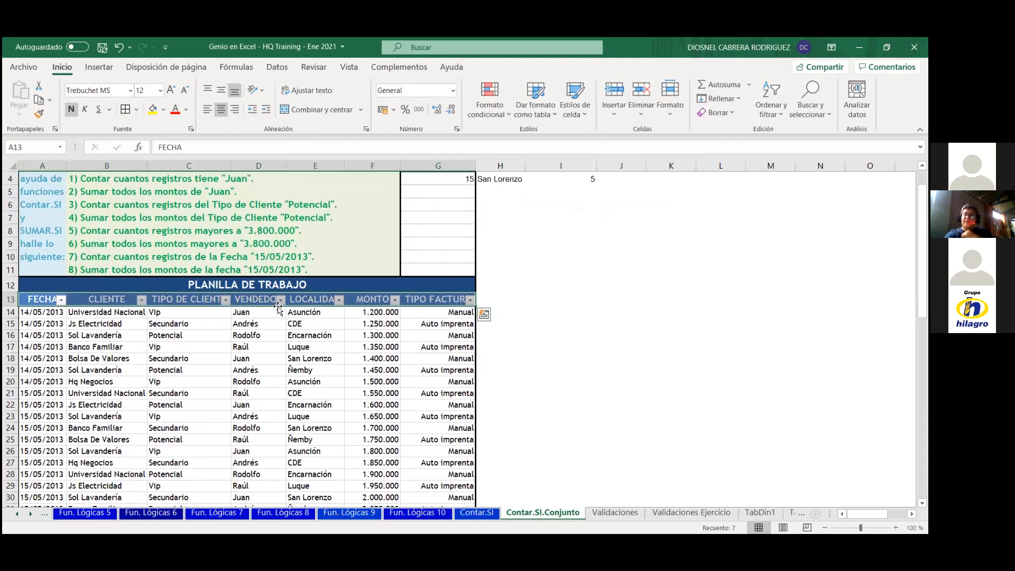
left_click(280, 300)
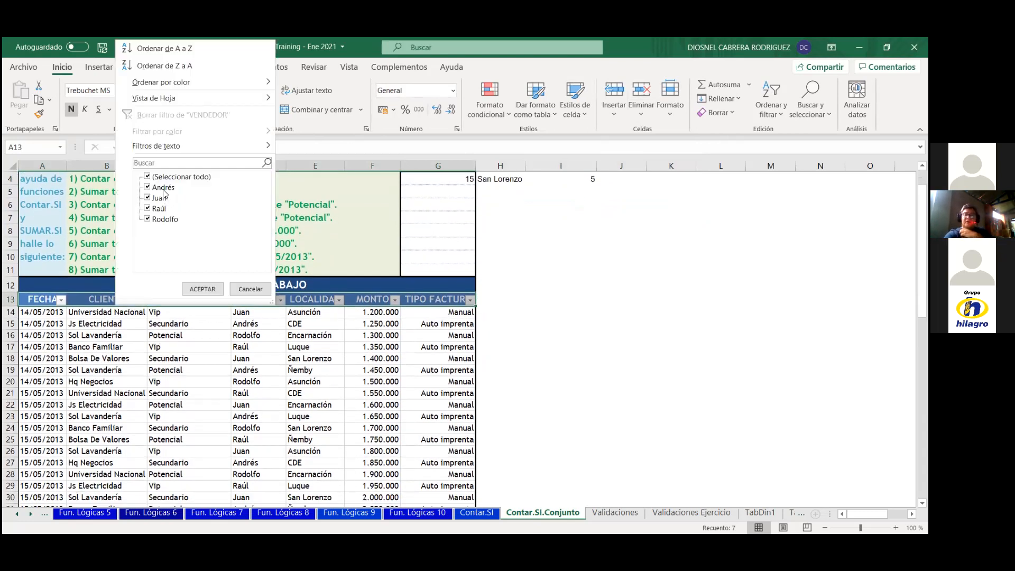
left_click(157, 163)
type("juan")
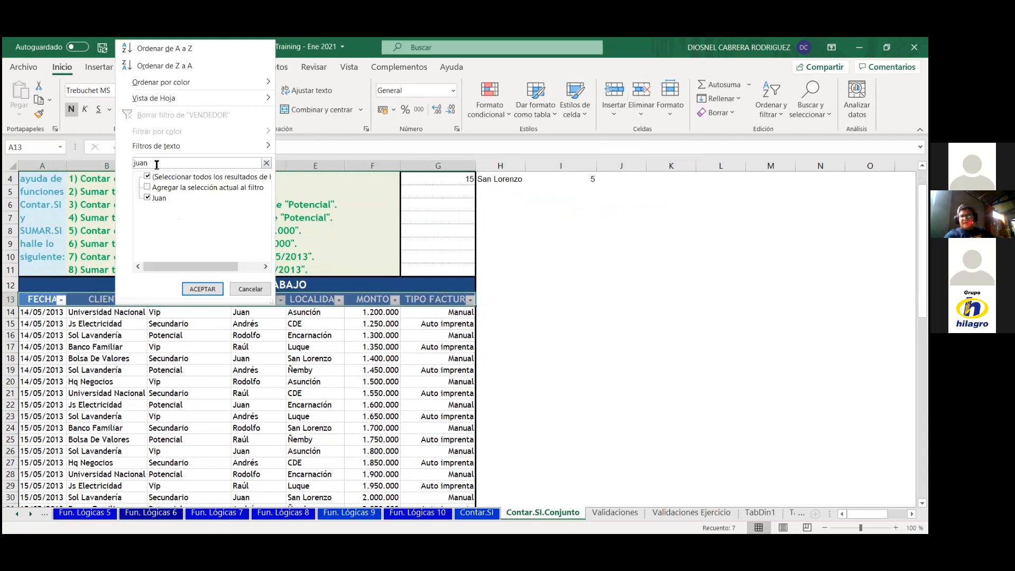
key("Return")
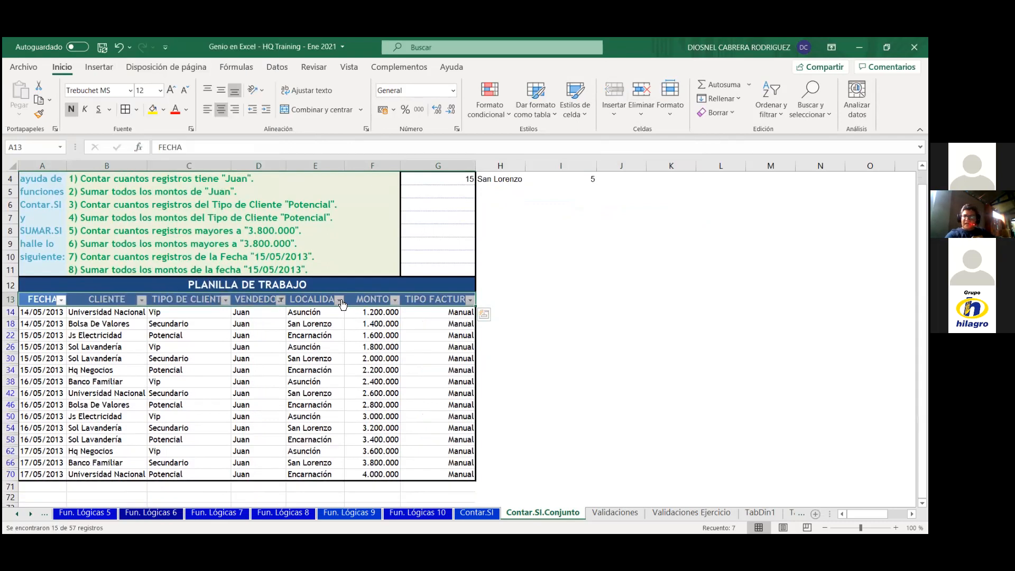
- Filter the LOCALIDAD column to show only San Lorenzo
left_click(339, 300)
type("sa")
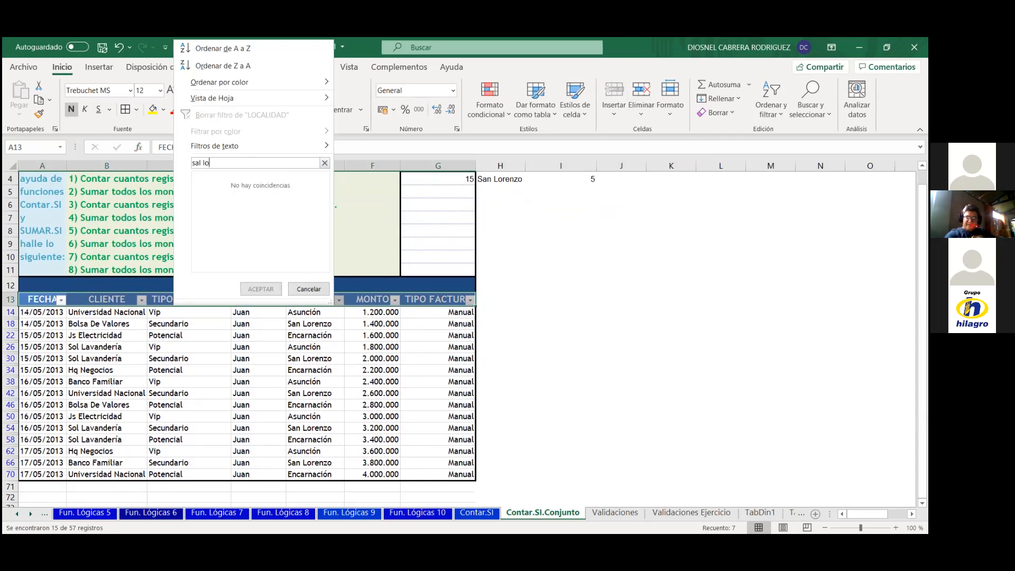
type("n lo")
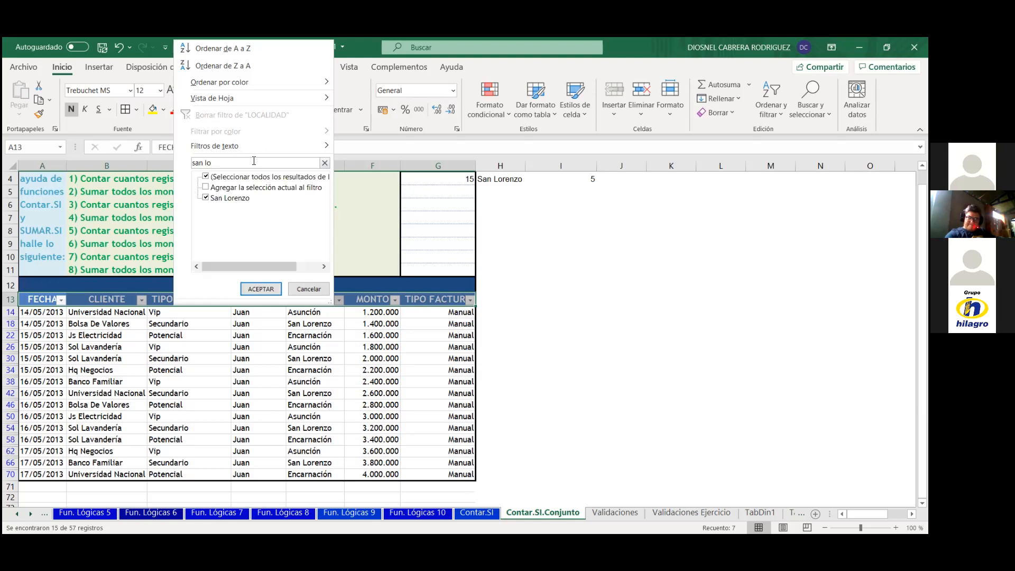
key("Return")
left_click(341, 414)
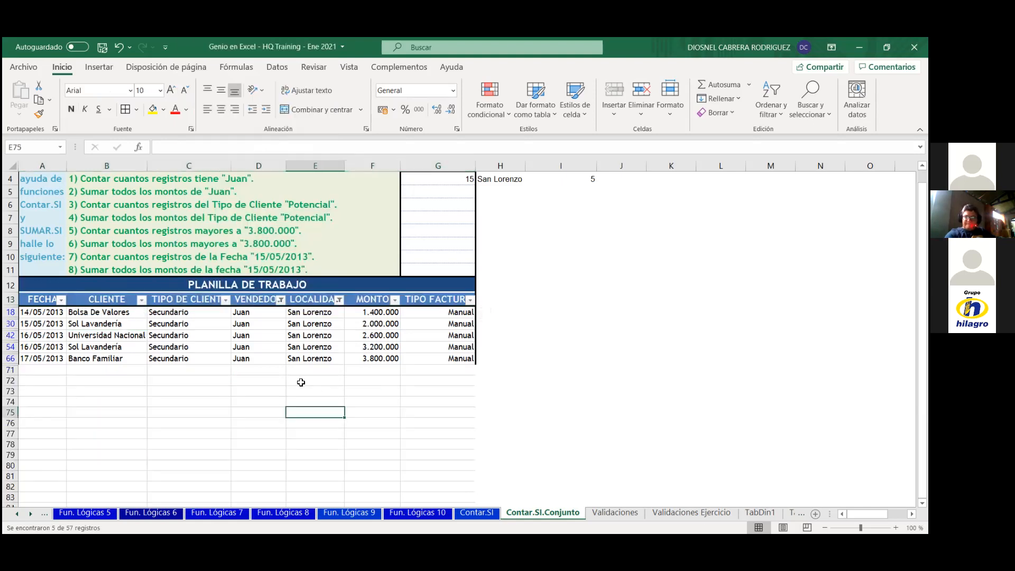
scroll(279, 411, "up", 1)
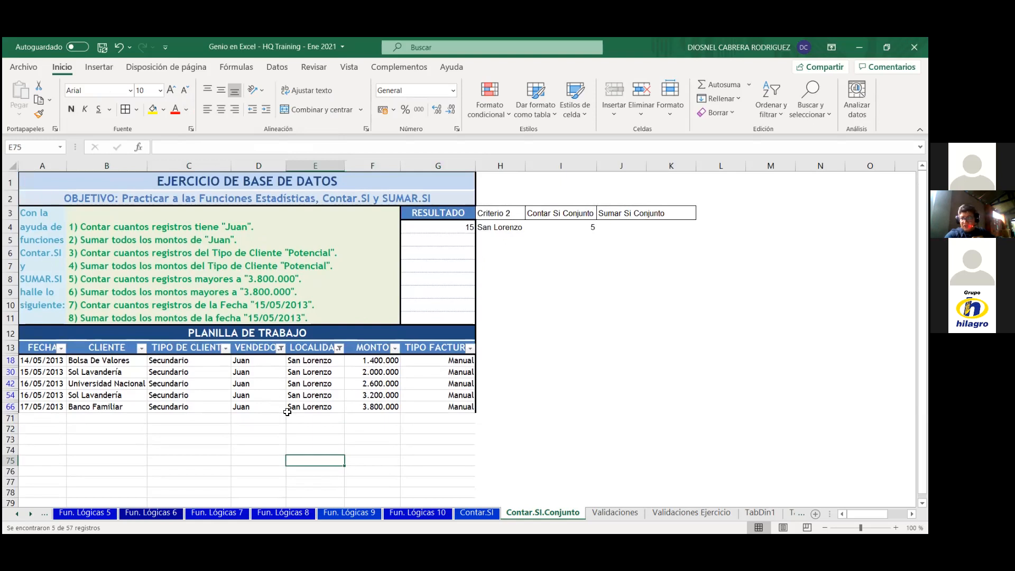
- Check the count of the filtered VENDEDOR cells and the sum of the filtered MONTO amounts
left_click_drag(243, 360, 252, 406)
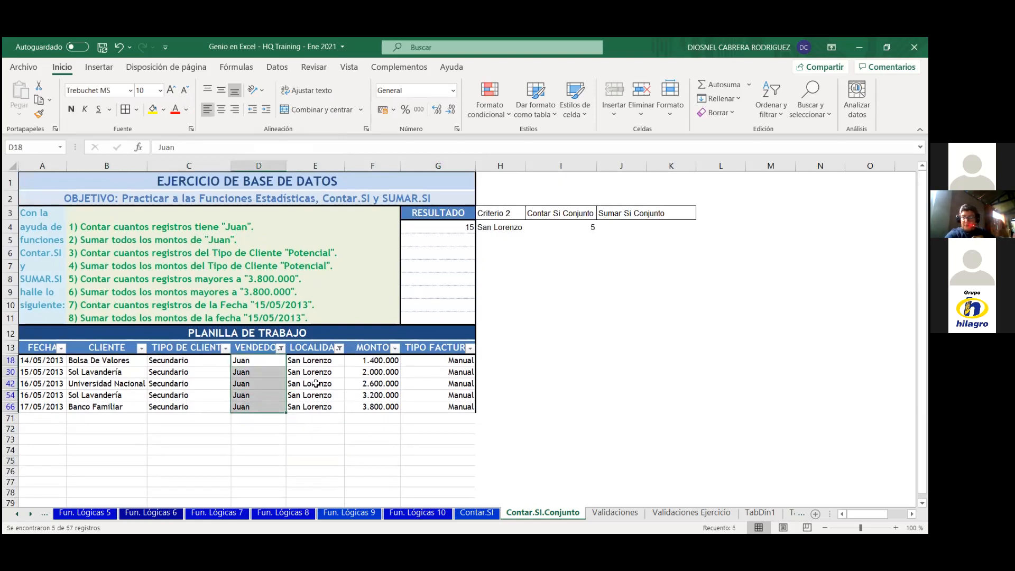
left_click(367, 363)
left_click_drag(369, 386, 366, 403)
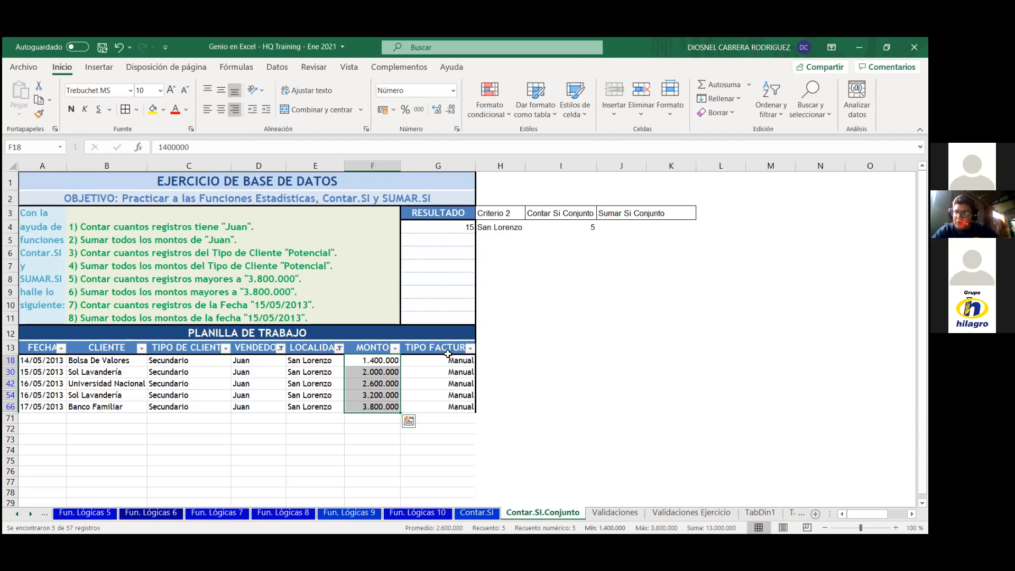
left_click(630, 227)
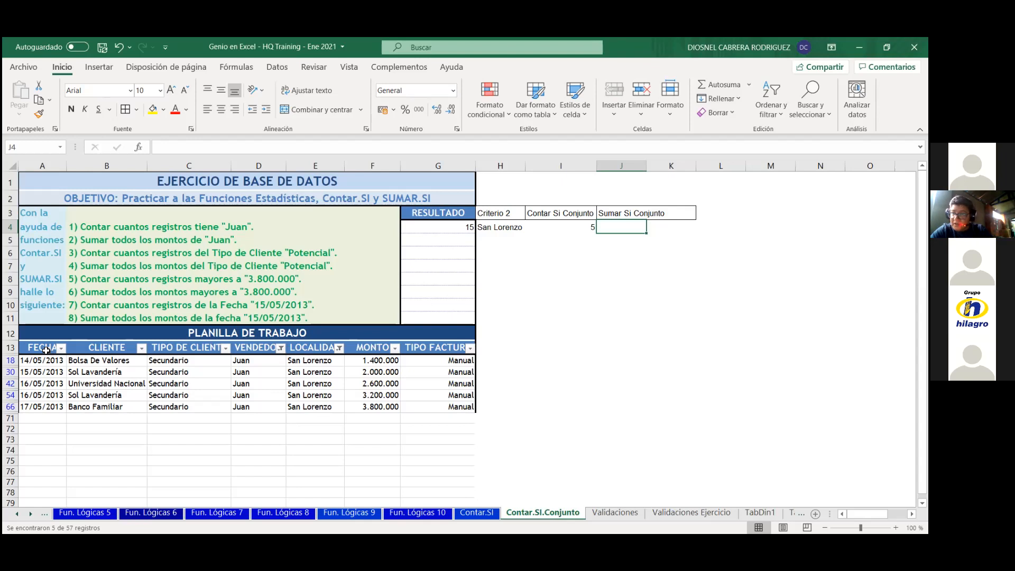
- Remove the filters from the data table and select the CONTAR.SI.CONJUNTO result in I4
left_click(42, 371)
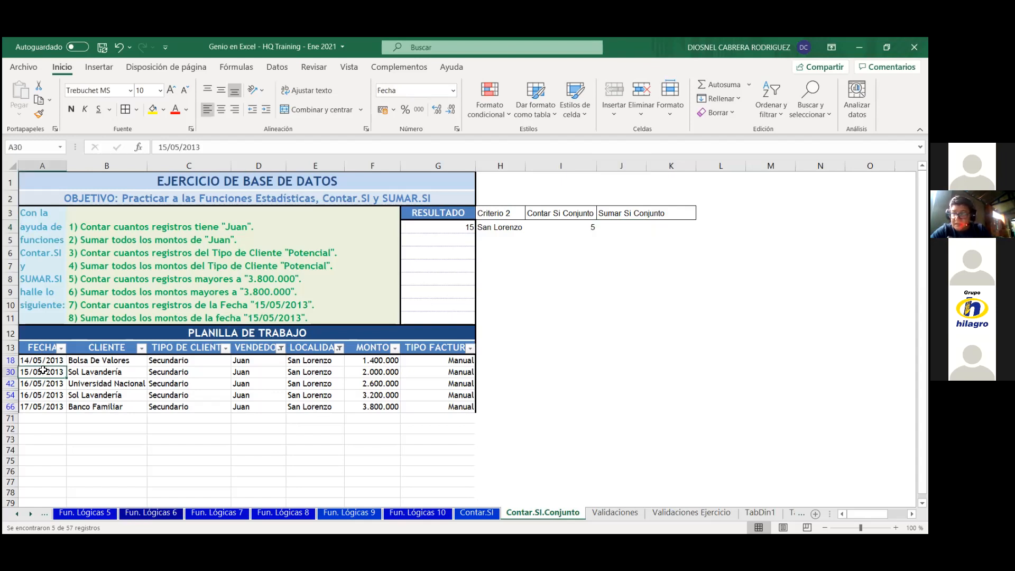
key("ctrl+shift+l")
left_click(297, 423)
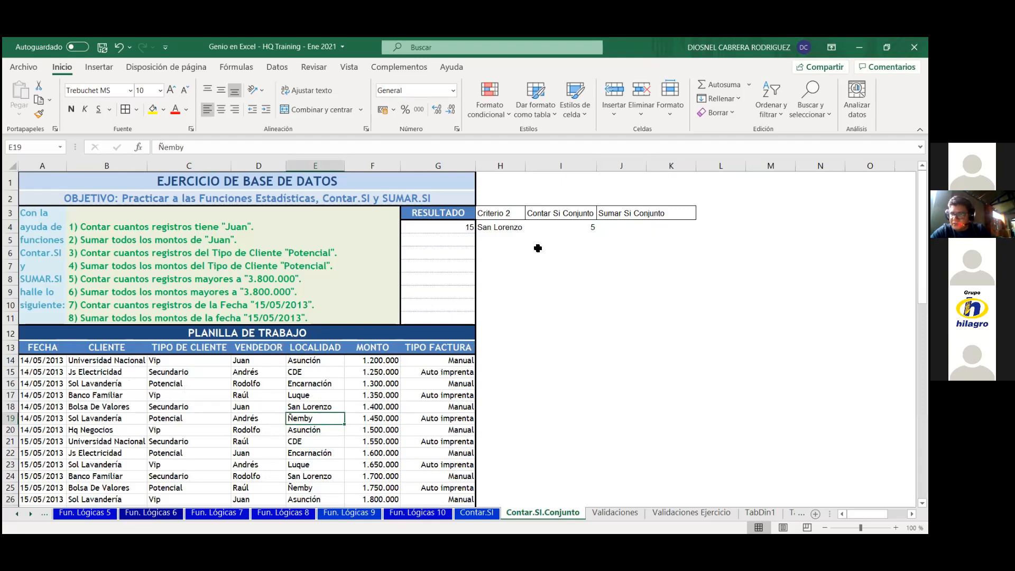
left_click(538, 230)
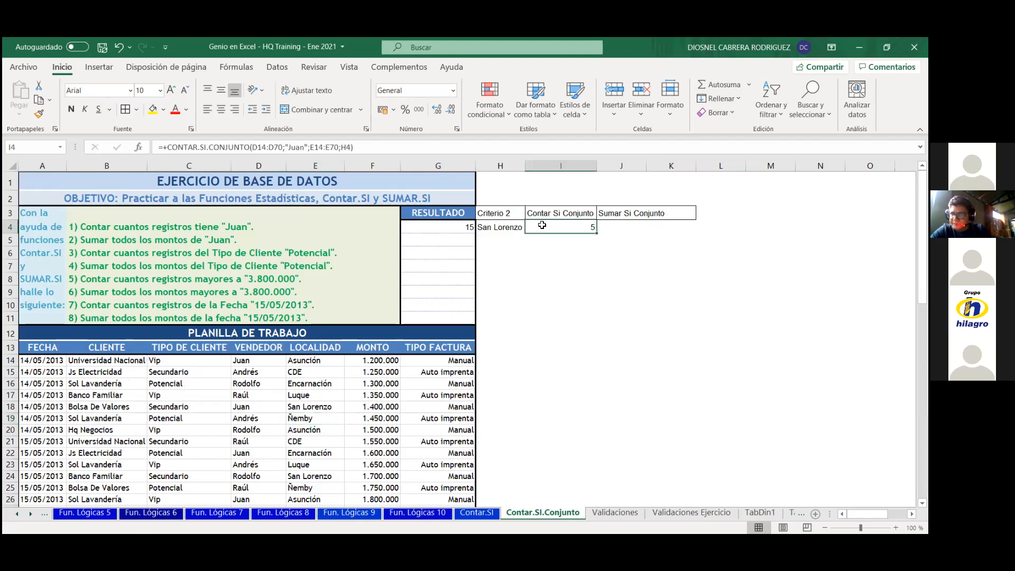
- Center the CONTAR.SI.CONJUNTO result in I4 and the San Lorenzo criterion in H4, and save the workbook
left_click(221, 109)
left_click(608, 318)
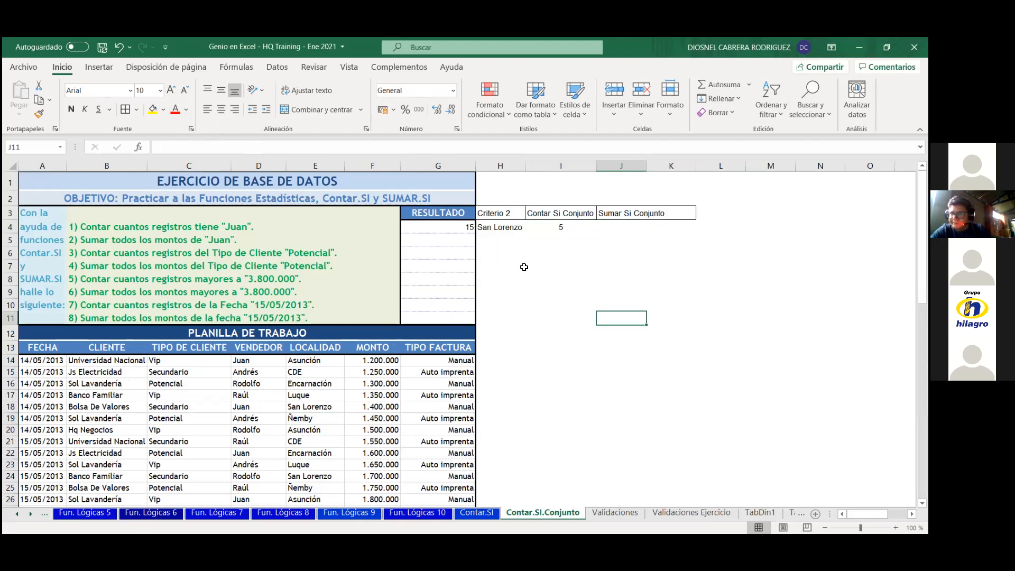
scroll(395, 398, "down", 4)
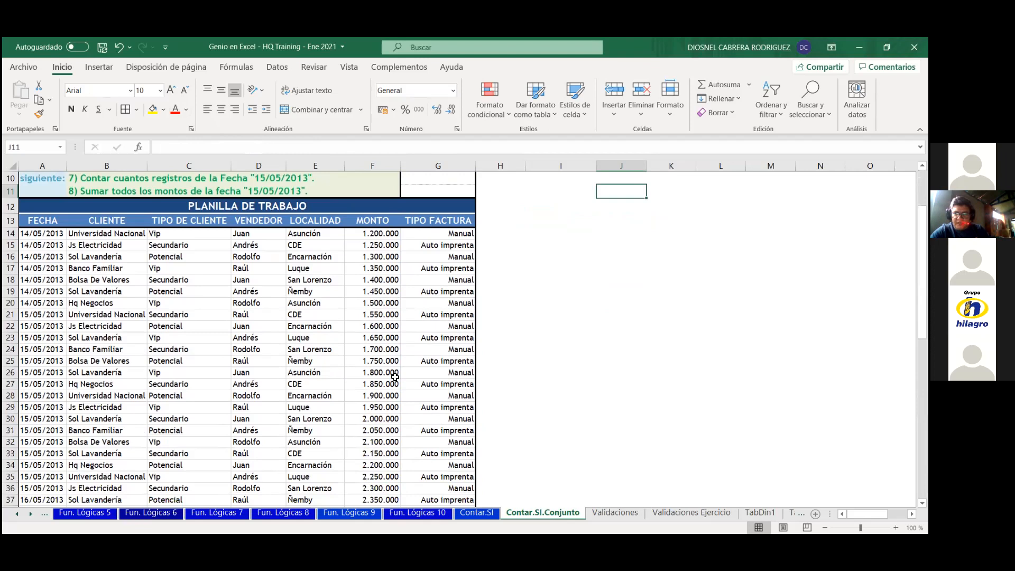
scroll(395, 399, "up", 4)
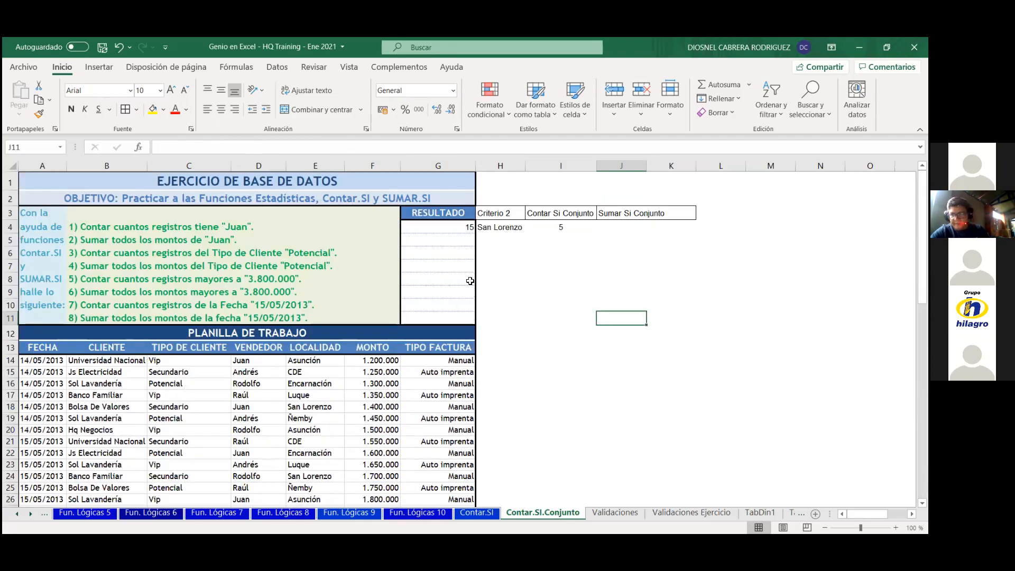
left_click(492, 232)
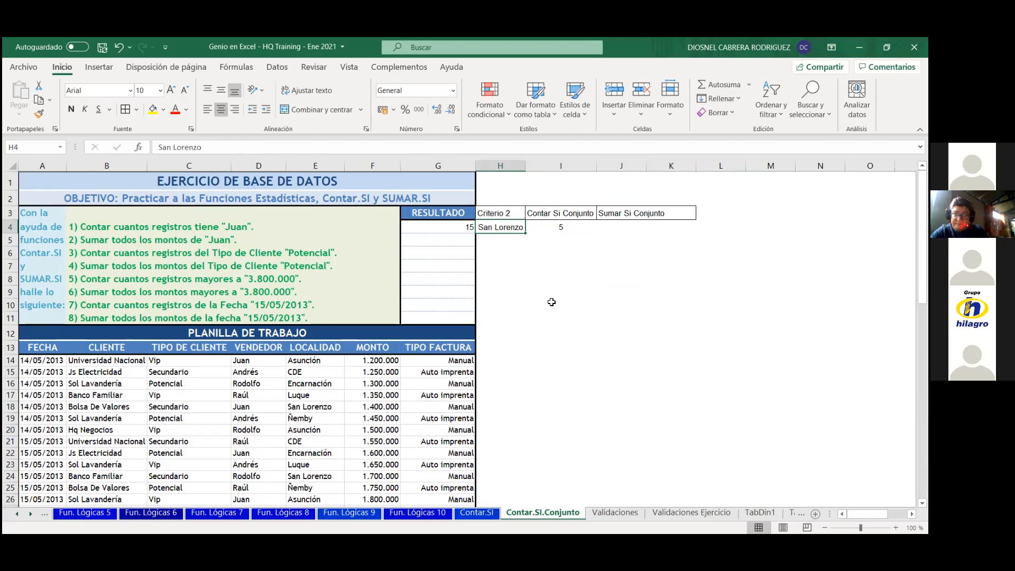
left_click(553, 304)
left_click(555, 232)
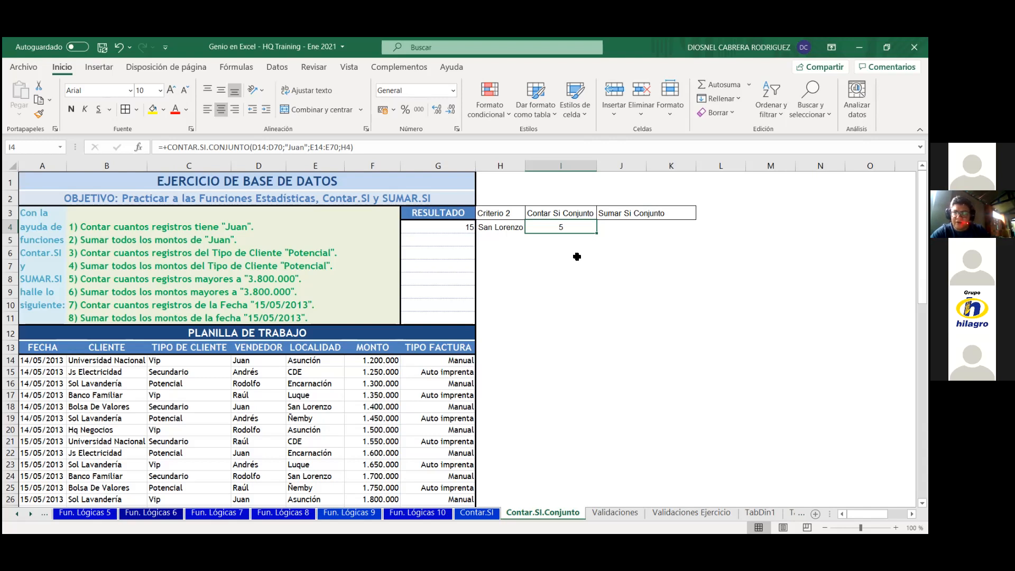
key("ctrl+s")
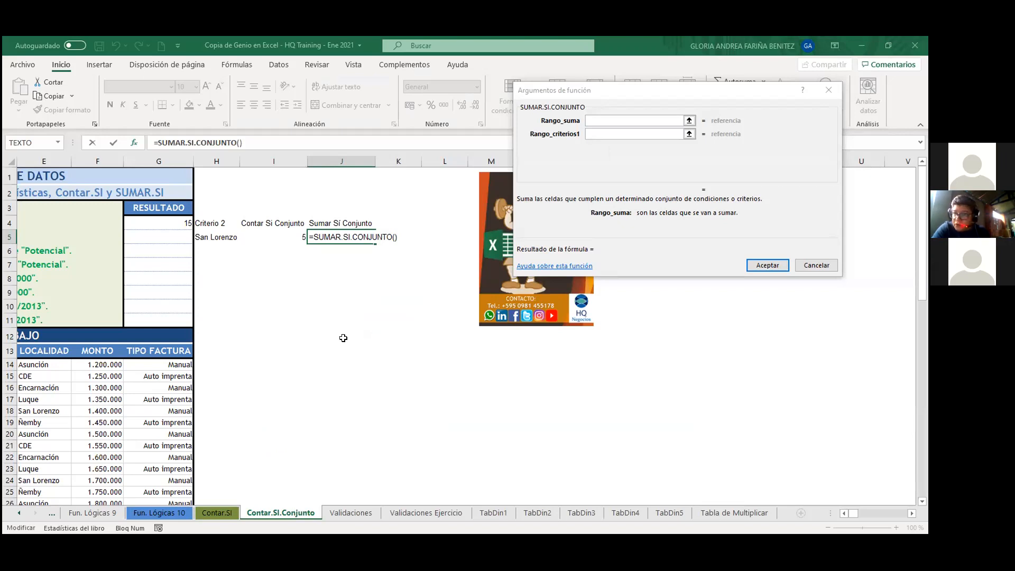
- Set the sum range of the SUMAR.SI.CONJUNTO function in J5 to the MONTO amounts F14:F70
left_click(844, 513)
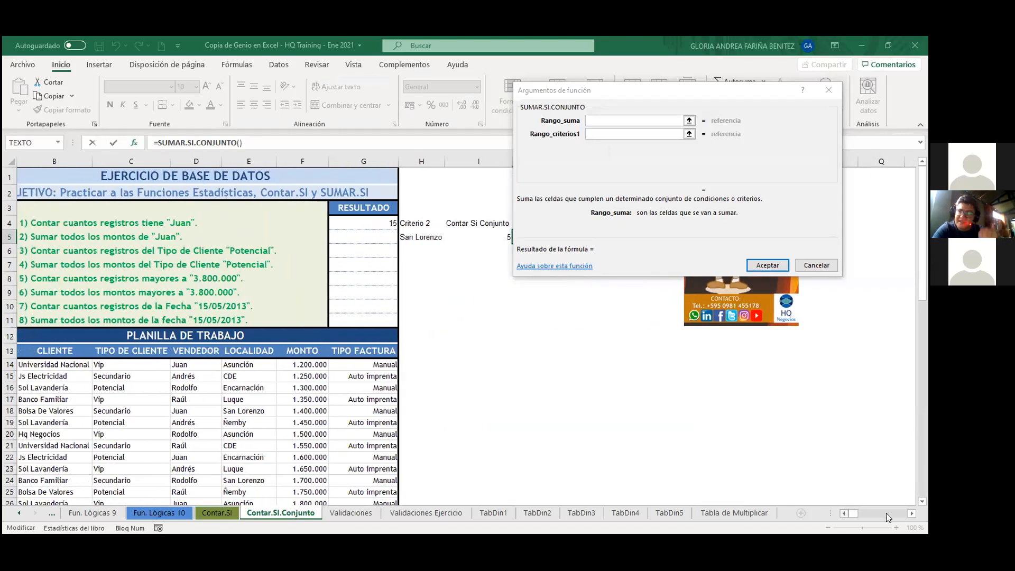
left_click(913, 514)
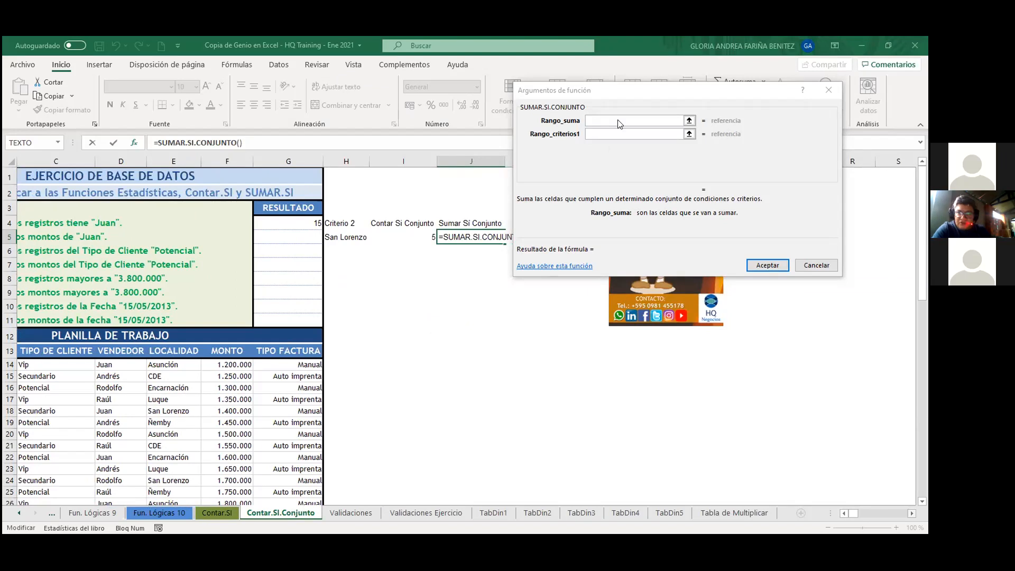
left_click(689, 121)
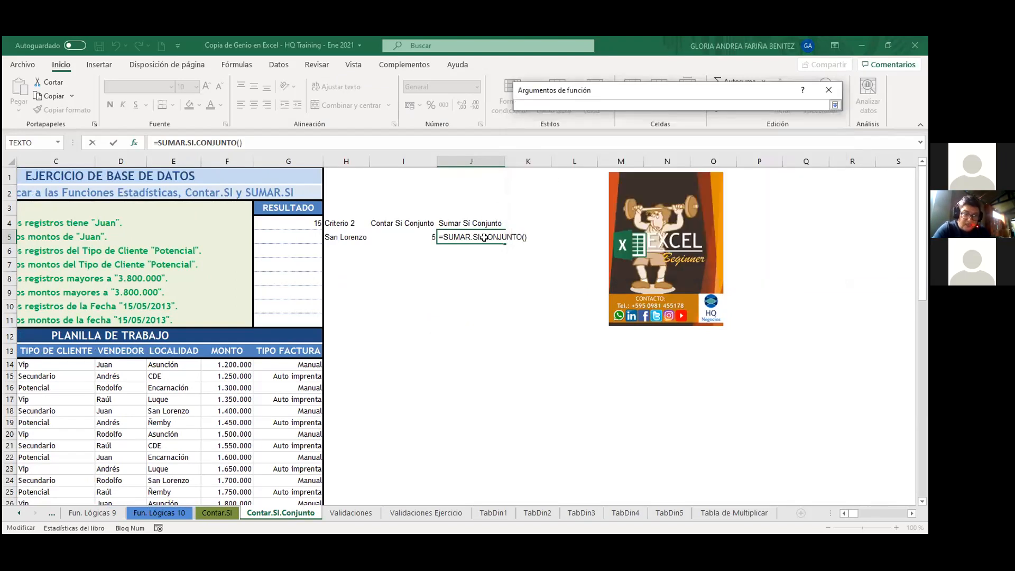
left_click(232, 367)
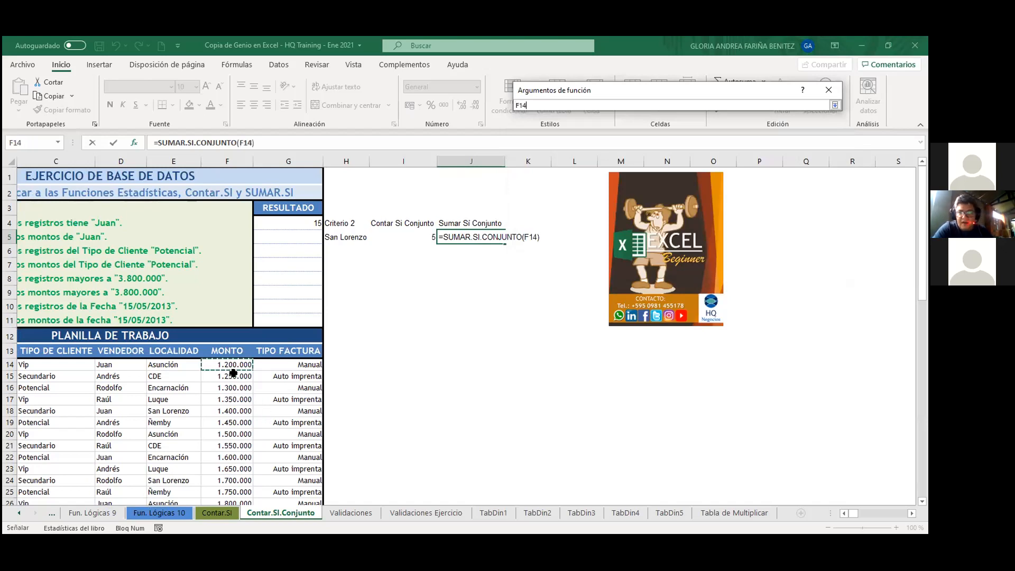
mouse_move(234, 372)
left_mouse_down()
mouse_move(243, 481)
mouse_move(230, 393)
mouse_move(232, 169)
mouse_move(241, 365)
left_mouse_up()
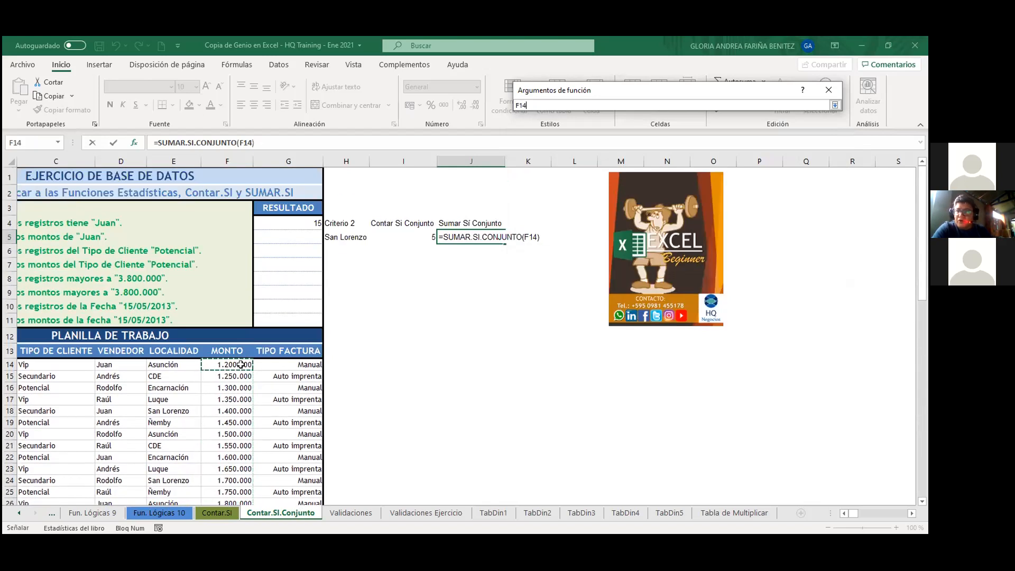
key("ctrl+shift+Down")
scroll(584, 360, "up", 13)
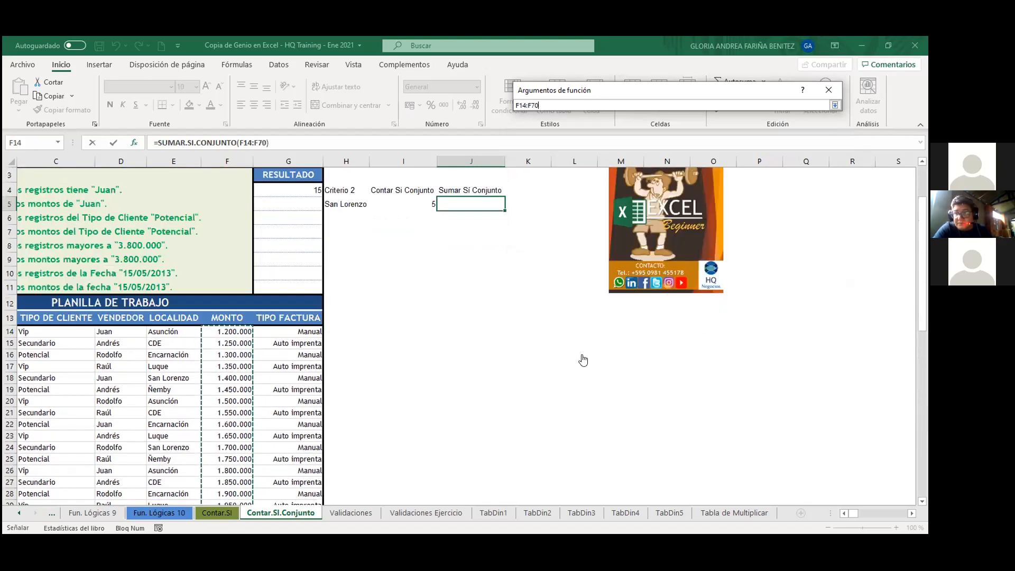
scroll(583, 361, "up", 1)
left_click(835, 105)
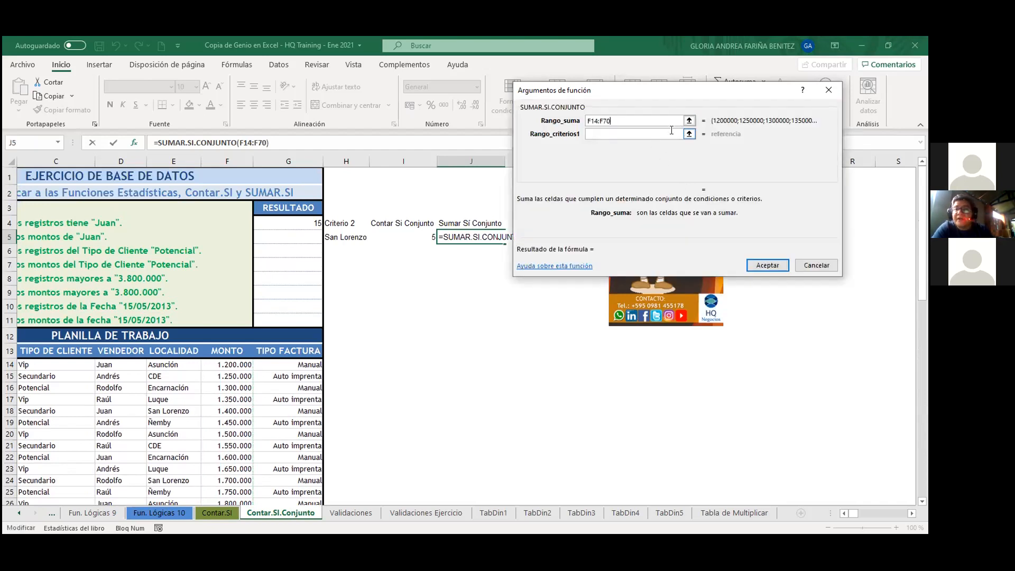
- Set the first criteria range to the VENDEDOR cells D14:D70, with the salesperson named in exercise 1 as its criterion
left_click(672, 132)
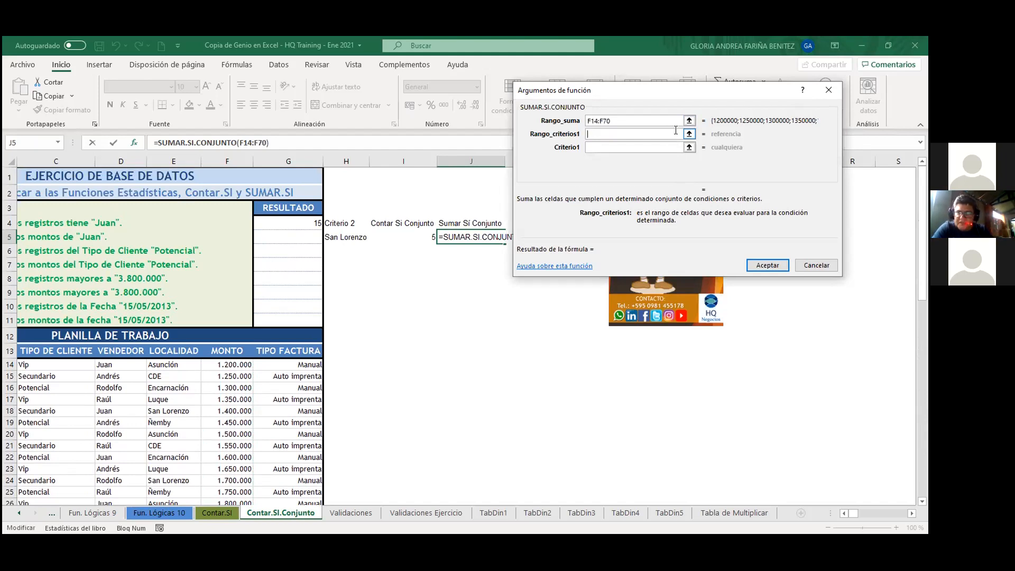
key("Caps_Lock")
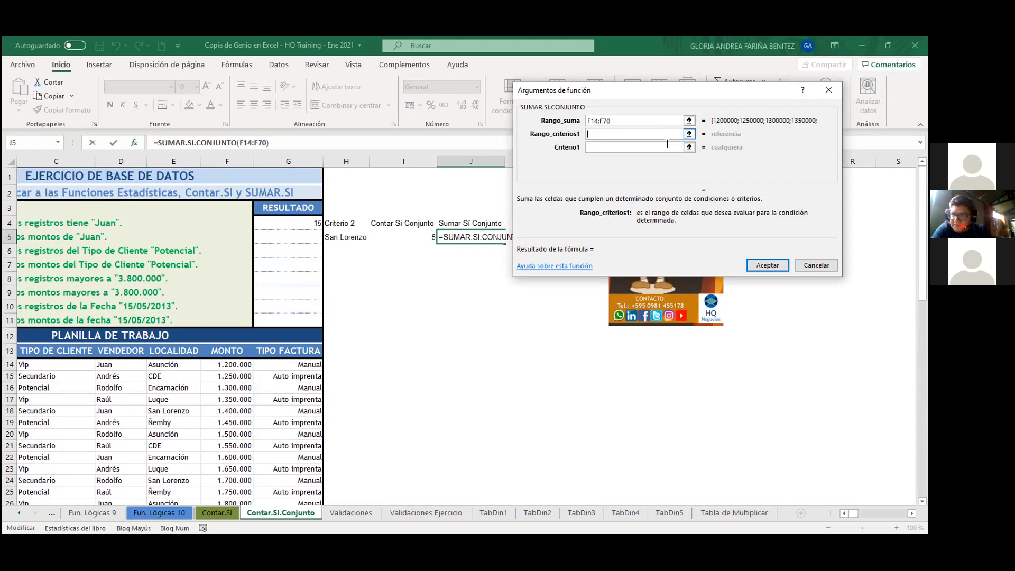
left_click(110, 365)
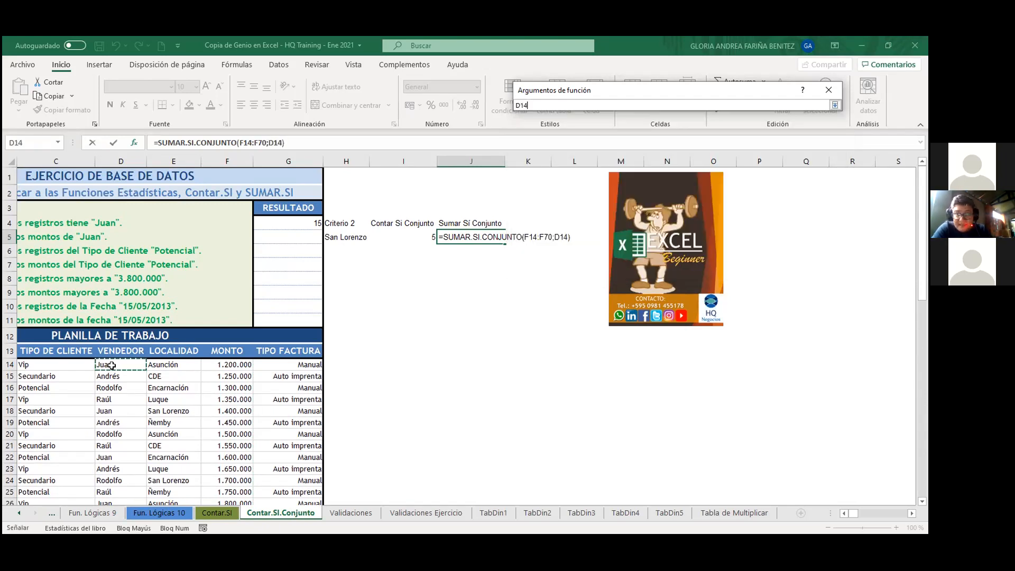
key("ctrl+shift+Down")
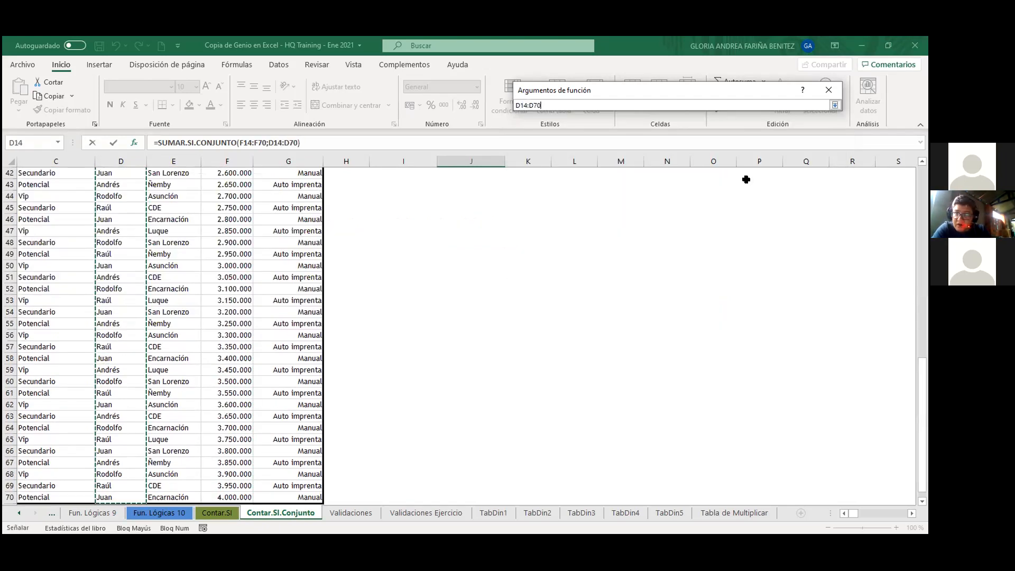
key("Return")
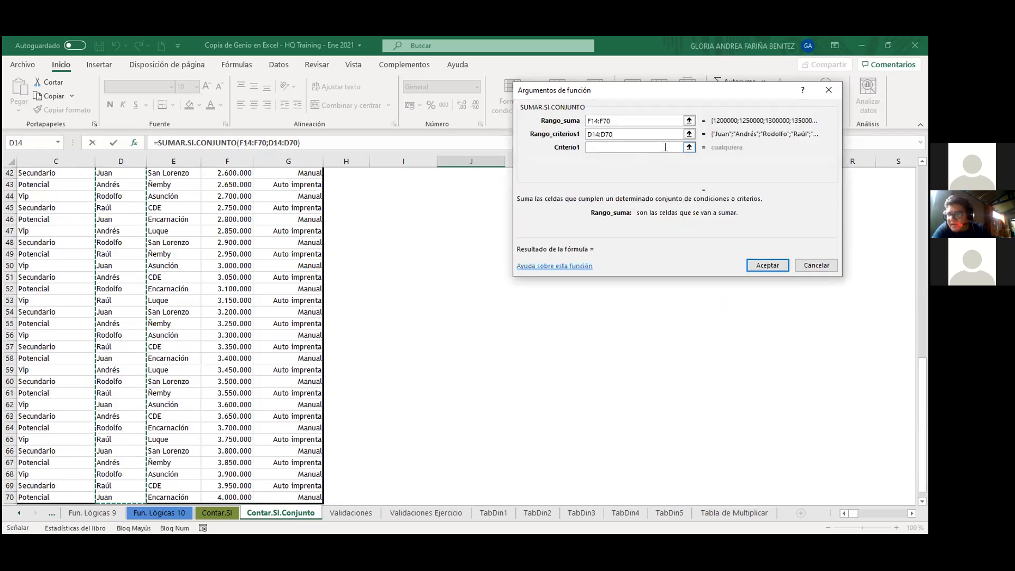
left_click(665, 146)
type("Juan")
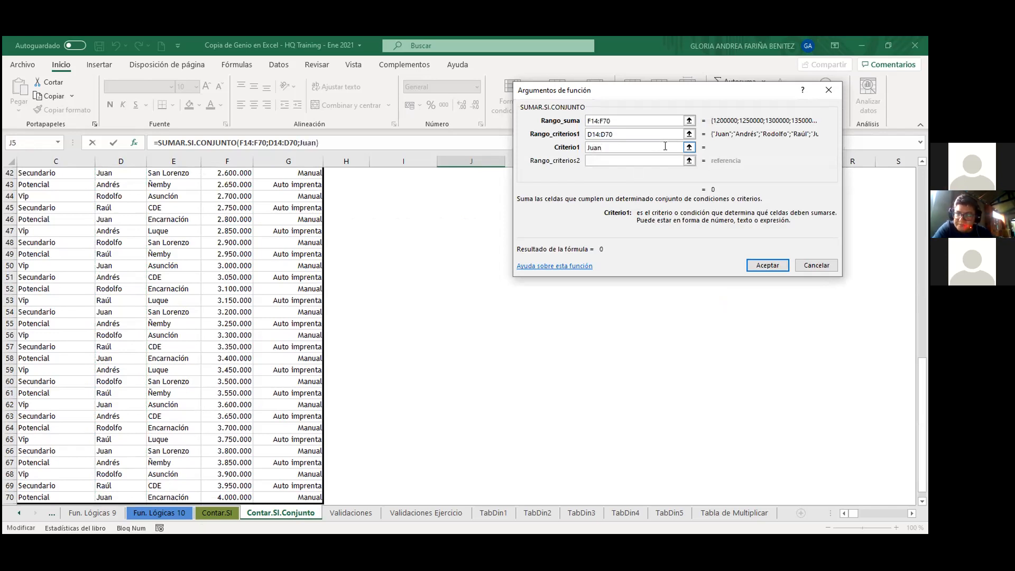
- Set the second criteria range of SUMAR.SI.CONJUNTO to the LOCALIDAD cells E14:E70
left_click(644, 159)
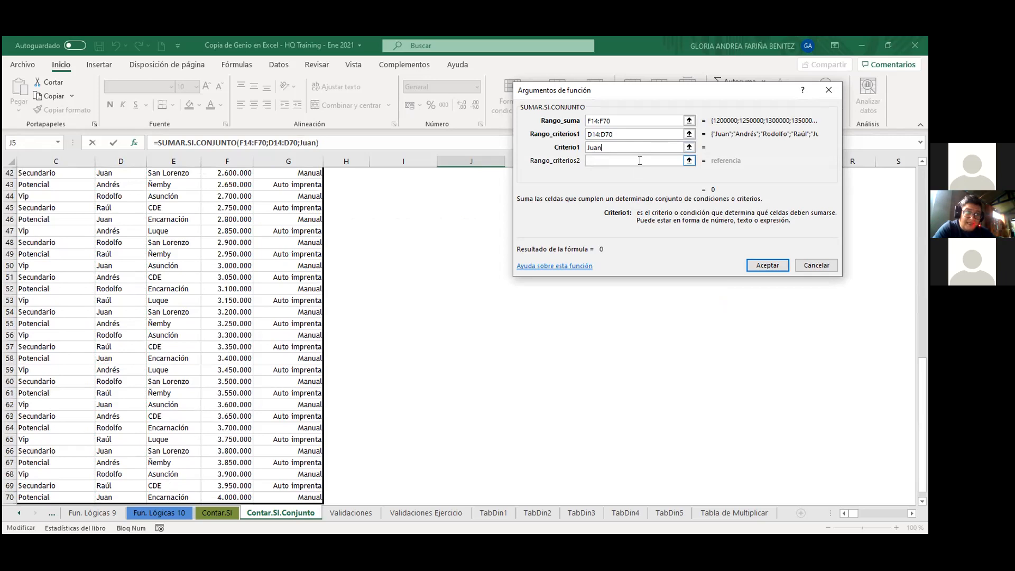
left_click(640, 161)
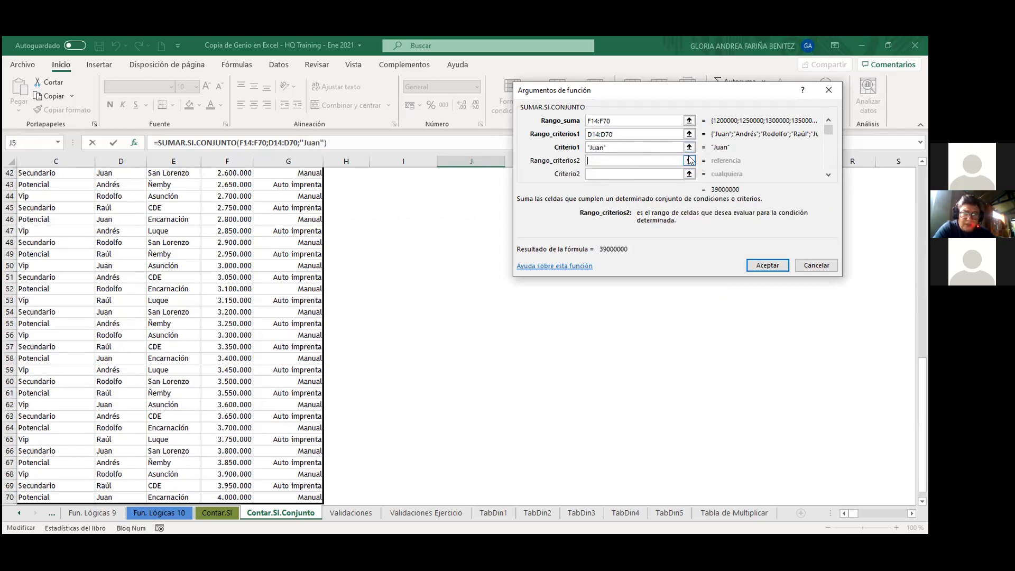
left_click(689, 161)
scroll(120, 260, "up", 14)
left_click(181, 365)
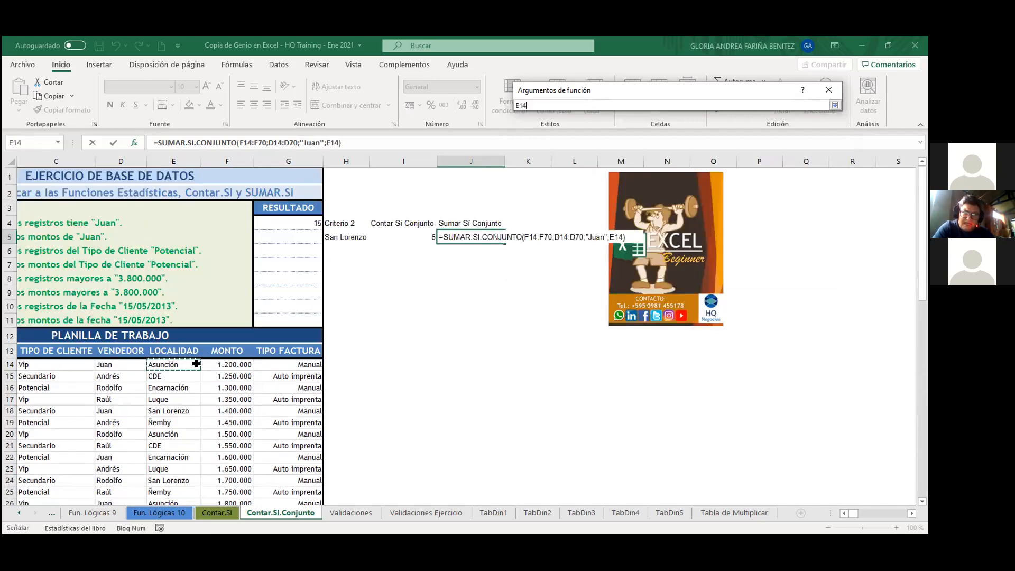
key("ctrl+shift+Down")
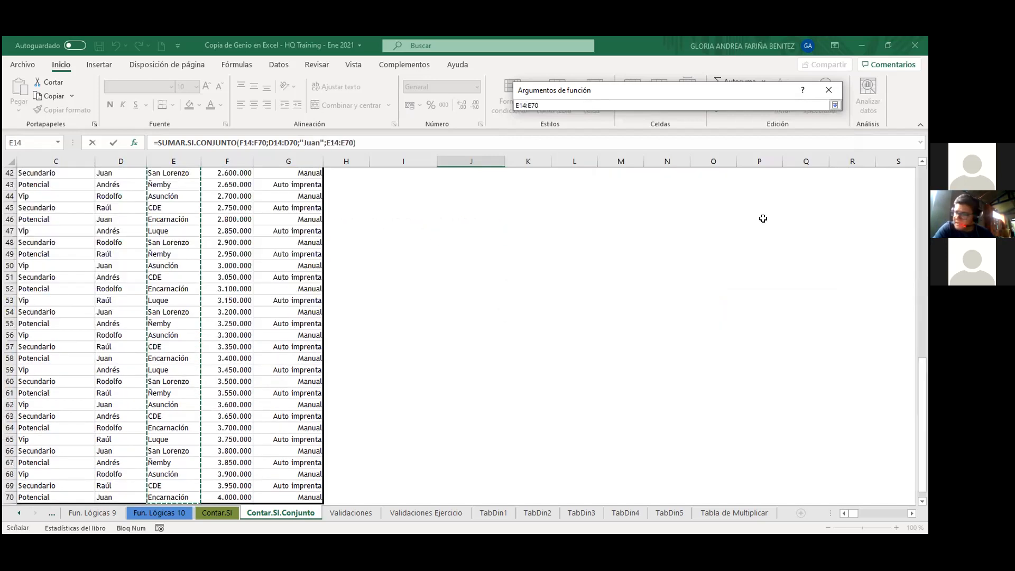
key("Return")
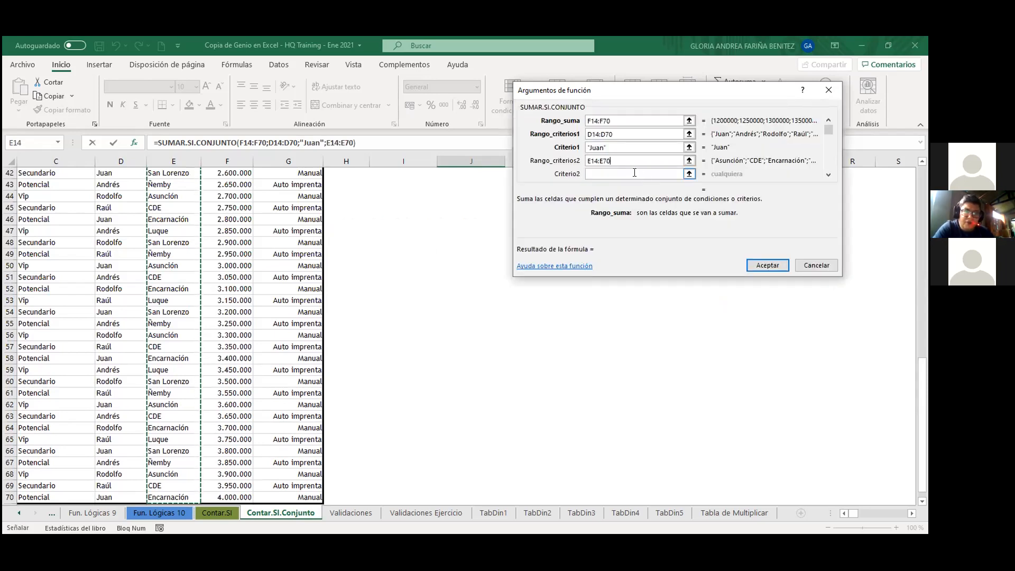
- Use the San Lorenzo cell H5 as the second criterion and complete the SUMAR.SI.CONJUNTO formula in J5
left_click(634, 174)
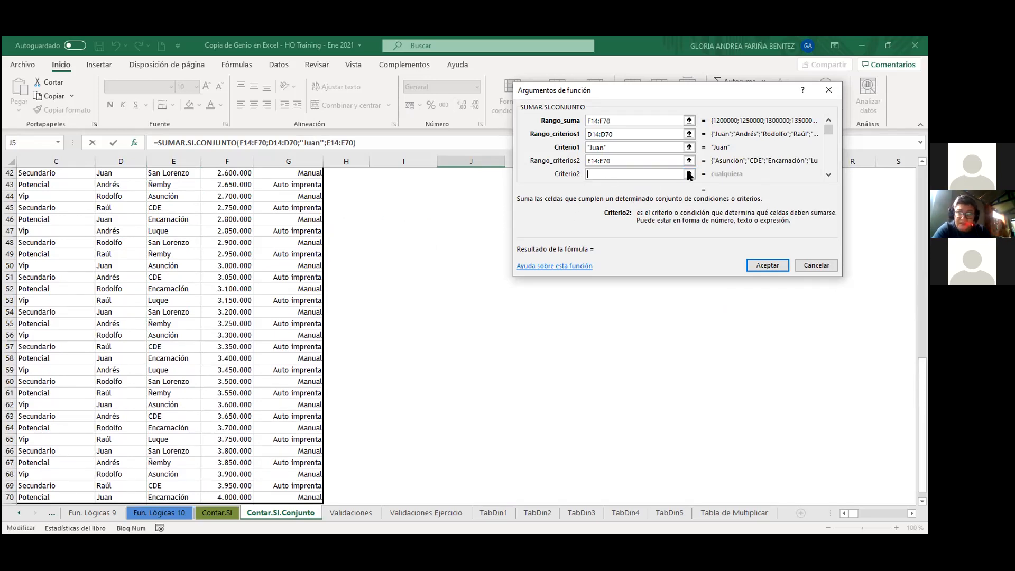
scroll(399, 253, "up", 14)
left_click(346, 236)
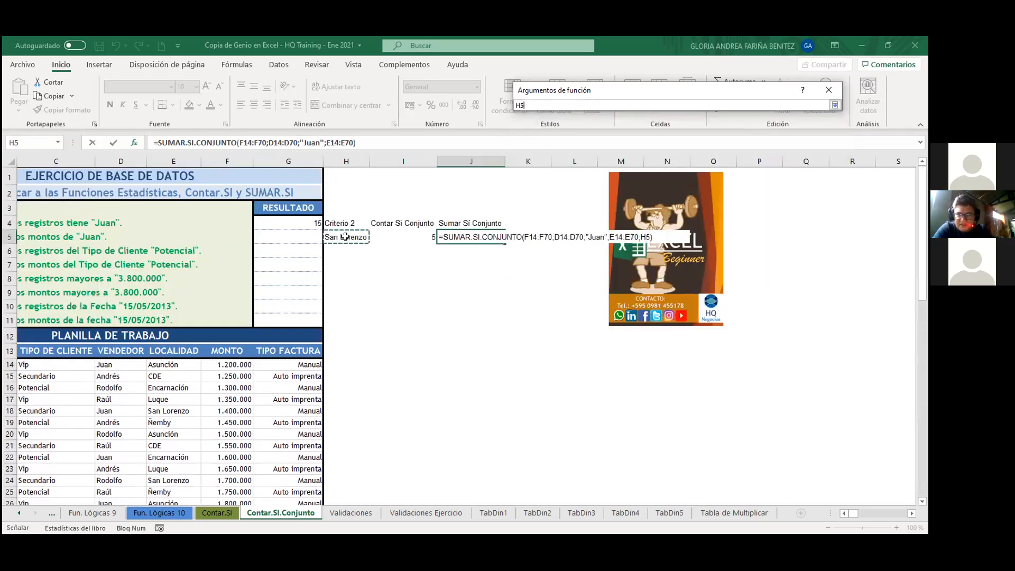
left_click(835, 105)
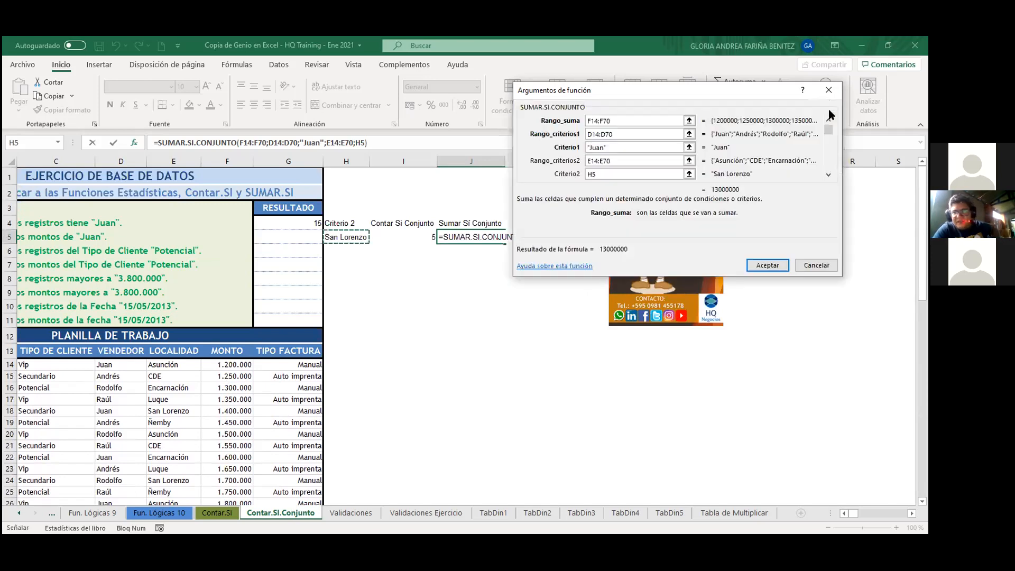
left_click(768, 264)
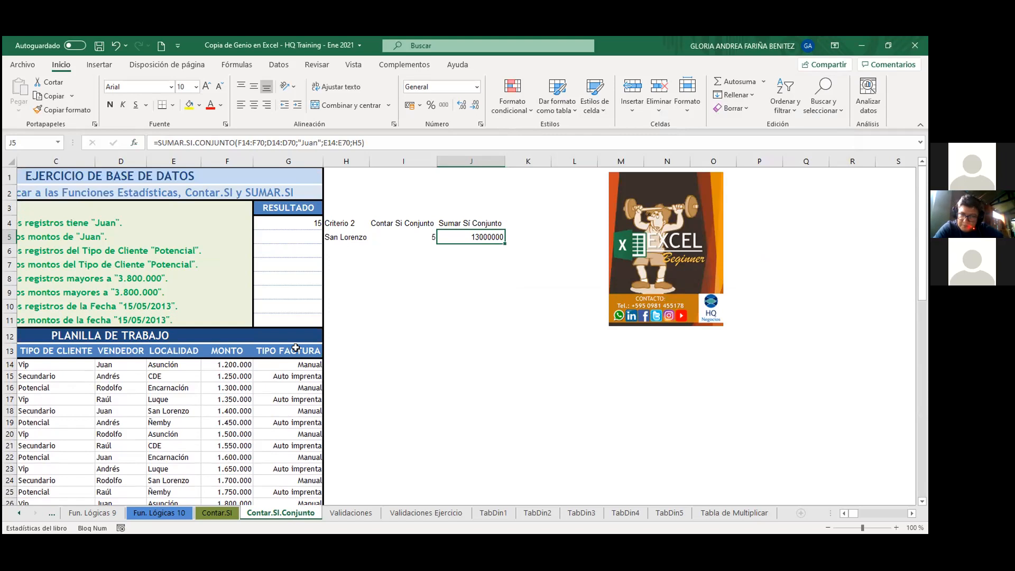
- Add filters to the data table's header row A13:G13
left_click_drag(293, 350, 18, 350)
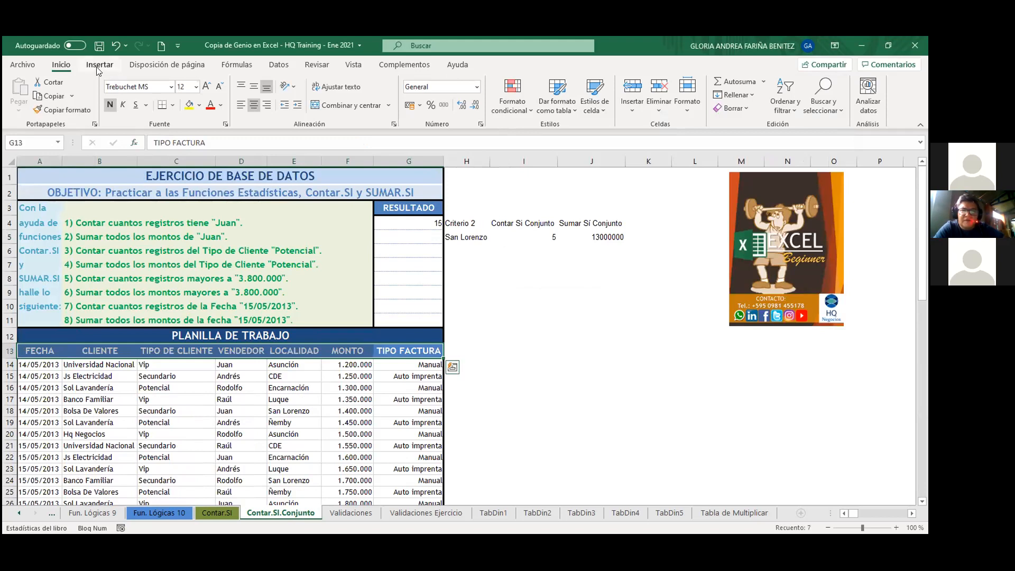
left_click(312, 90)
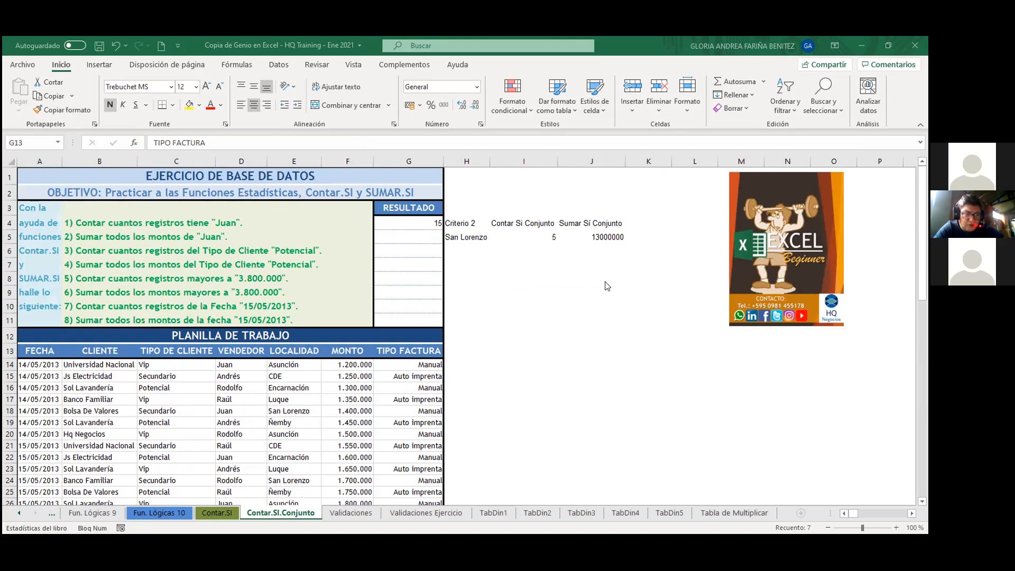
left_click(277, 66)
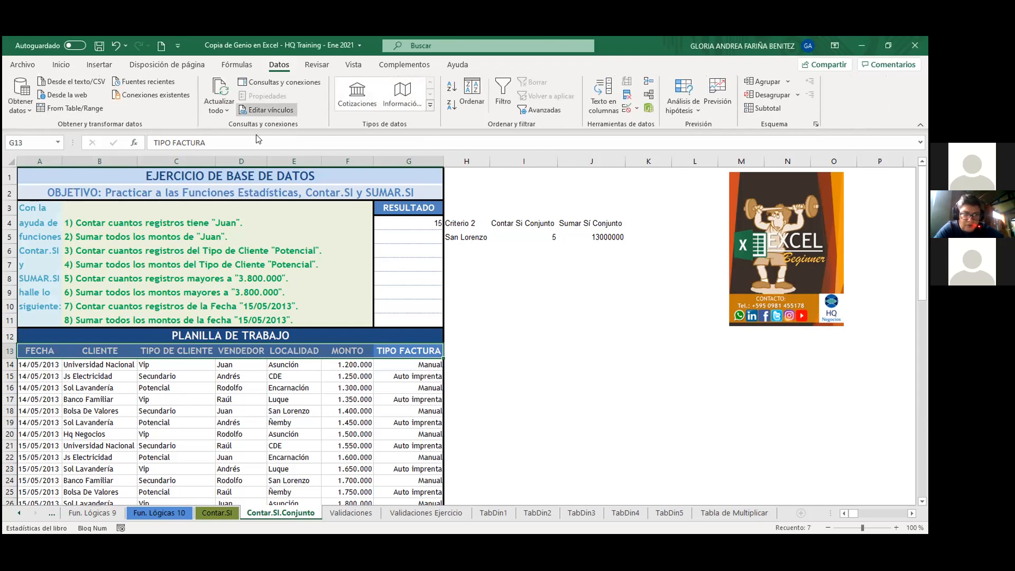
left_click(503, 96)
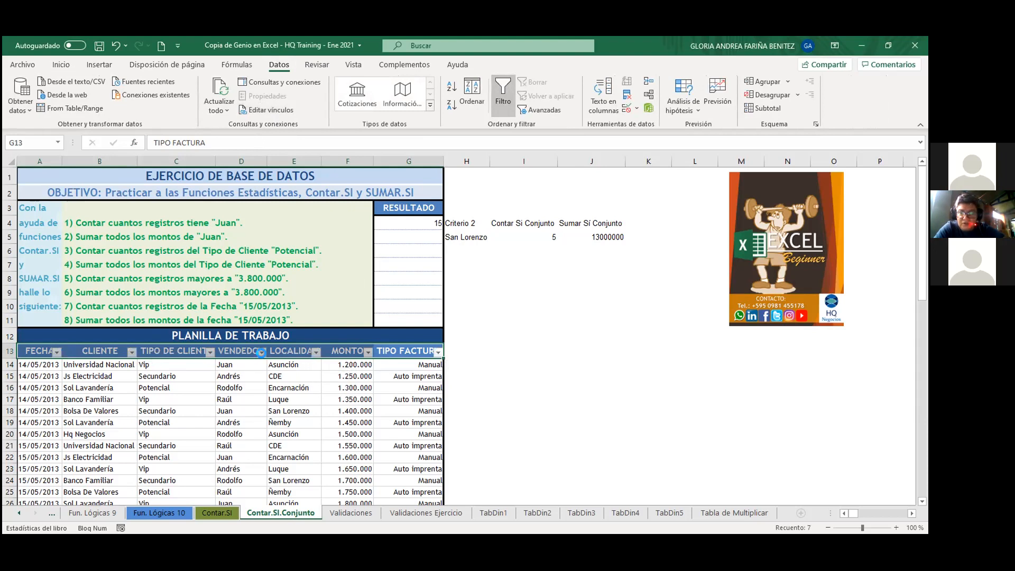
- Filter the VENDEDOR column to show only the salesperson named in exercise 1
left_click(261, 352)
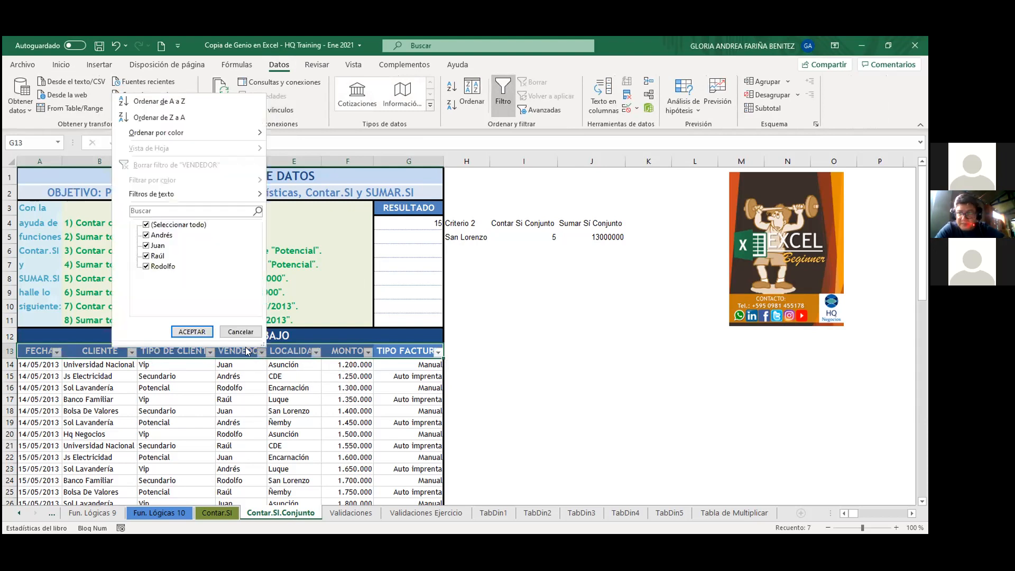
left_click(146, 225)
left_click(146, 246)
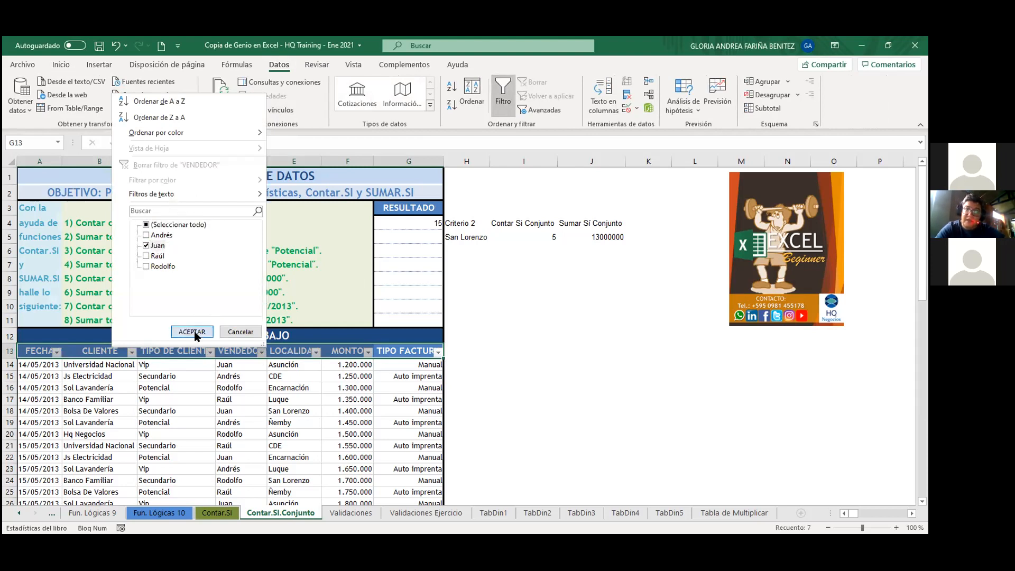
left_click(192, 332)
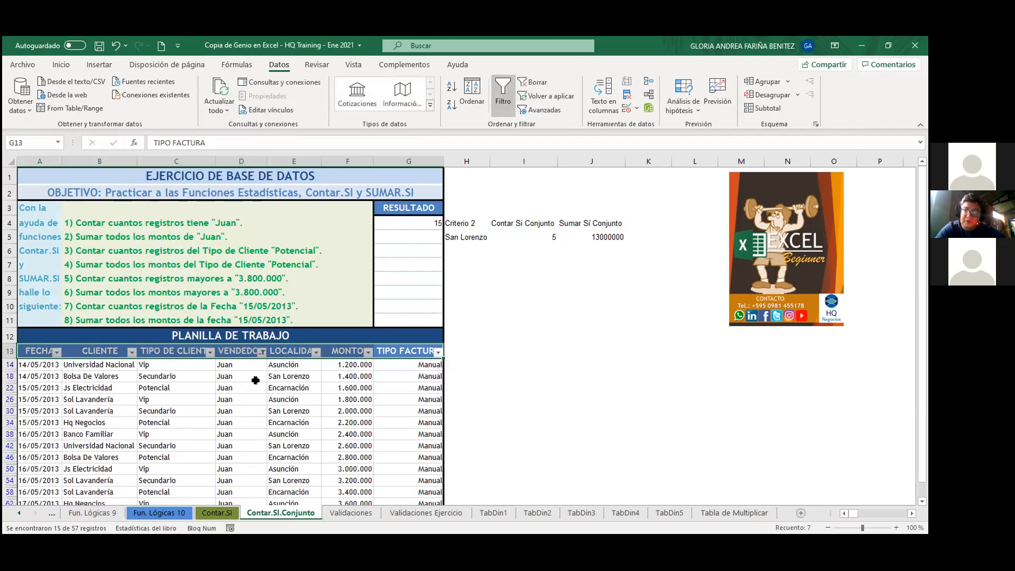
- Filter the LOCALIDAD column to San Lorenzo and select the filtered MONTO amounts to check their sum
left_click(317, 352)
left_click(200, 225)
left_click(201, 256)
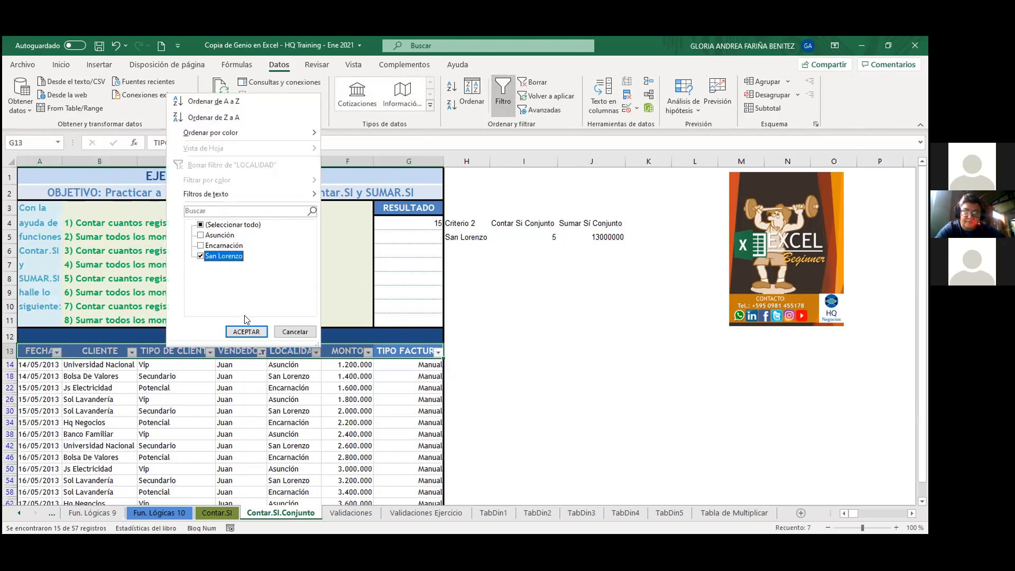
left_click(246, 332)
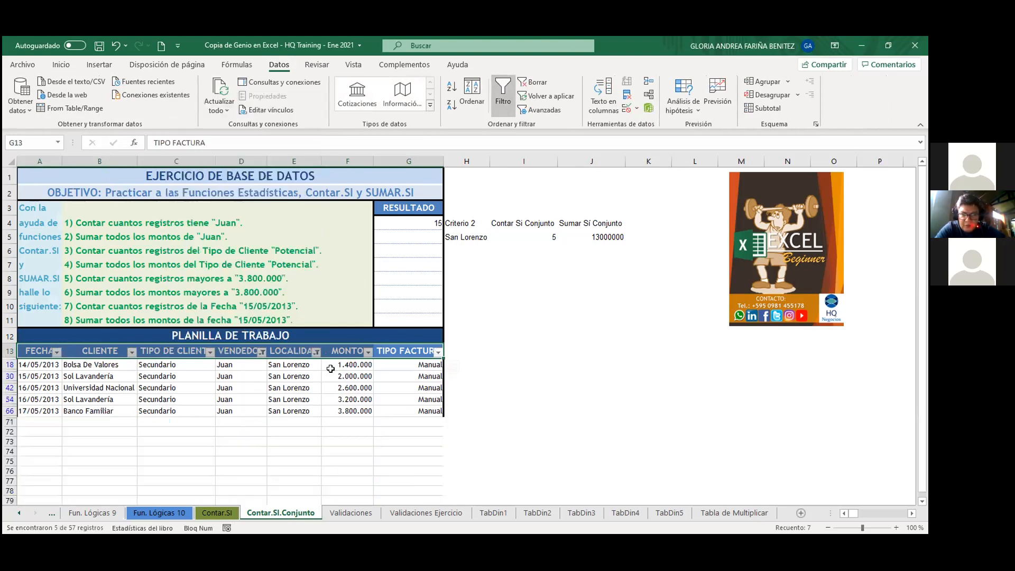
left_click_drag(347, 365, 349, 406)
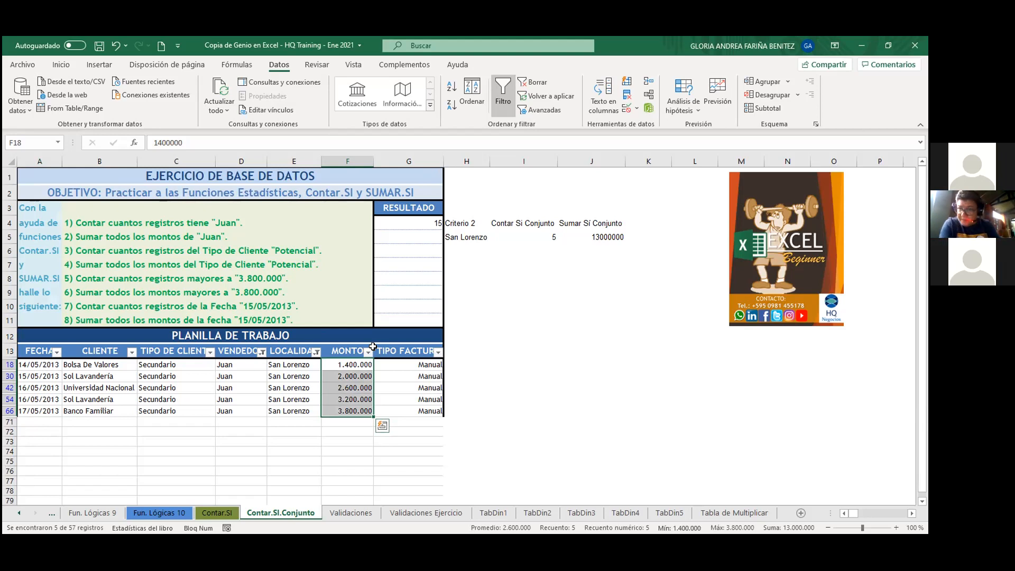
- Remove the filters from the data table so every record is listed again
left_click(404, 233)
left_click(194, 373)
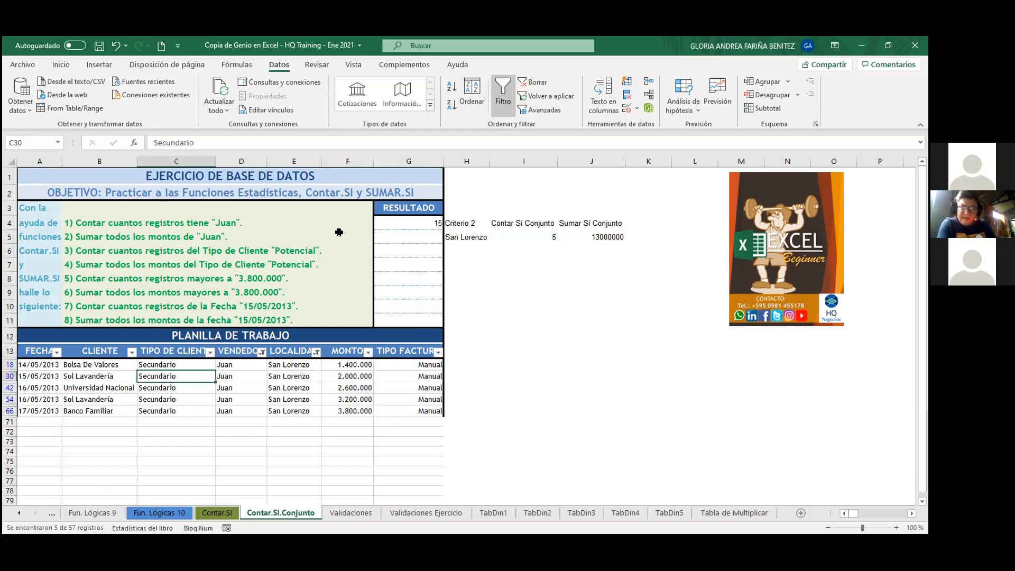
left_click(503, 96)
- Start a SUMAR.SI formula in G5 for exercise 2 and open its function arguments
left_click(407, 234)
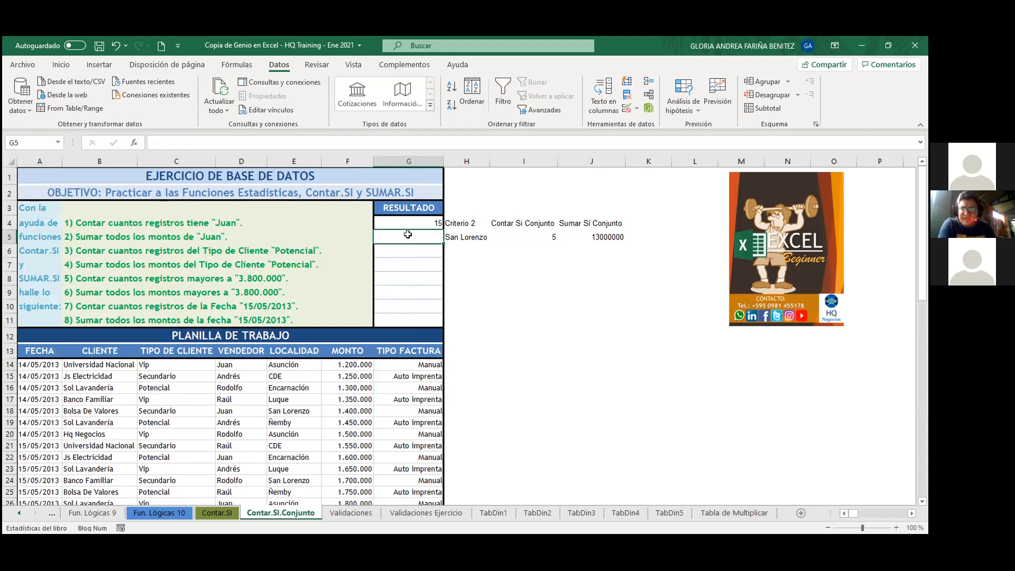
type("=")
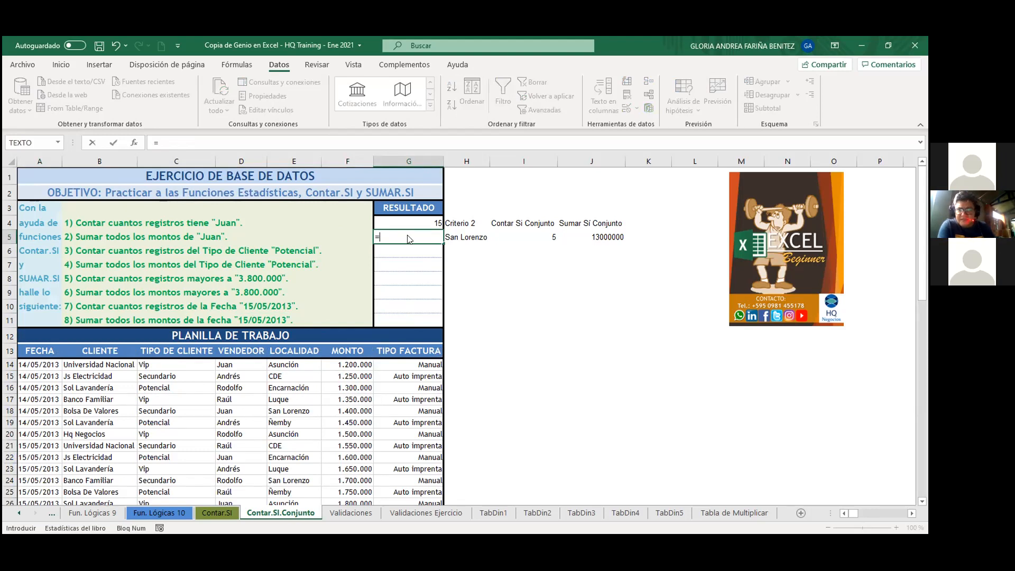
type("suma")
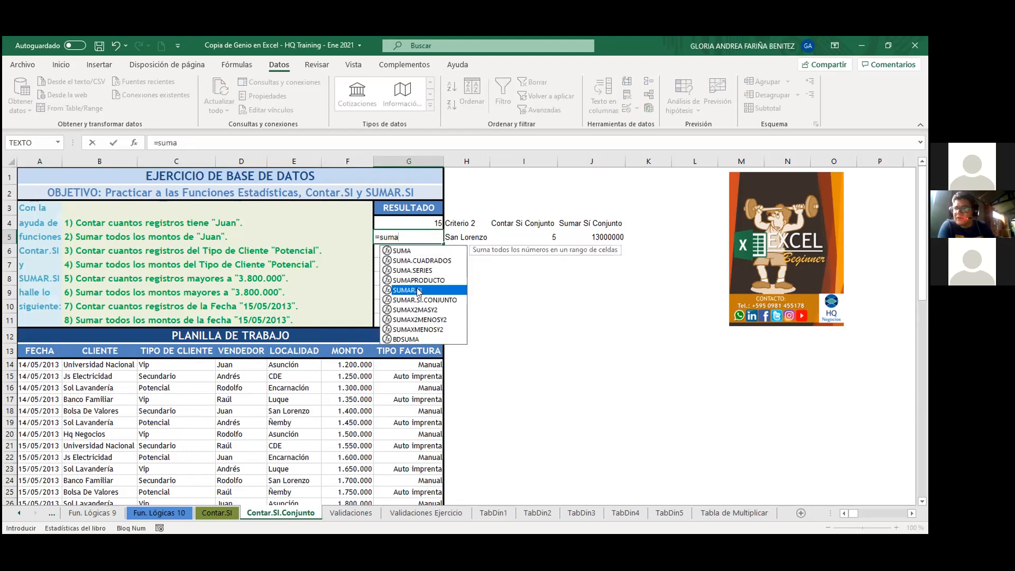
key("Tab")
left_click(132, 142)
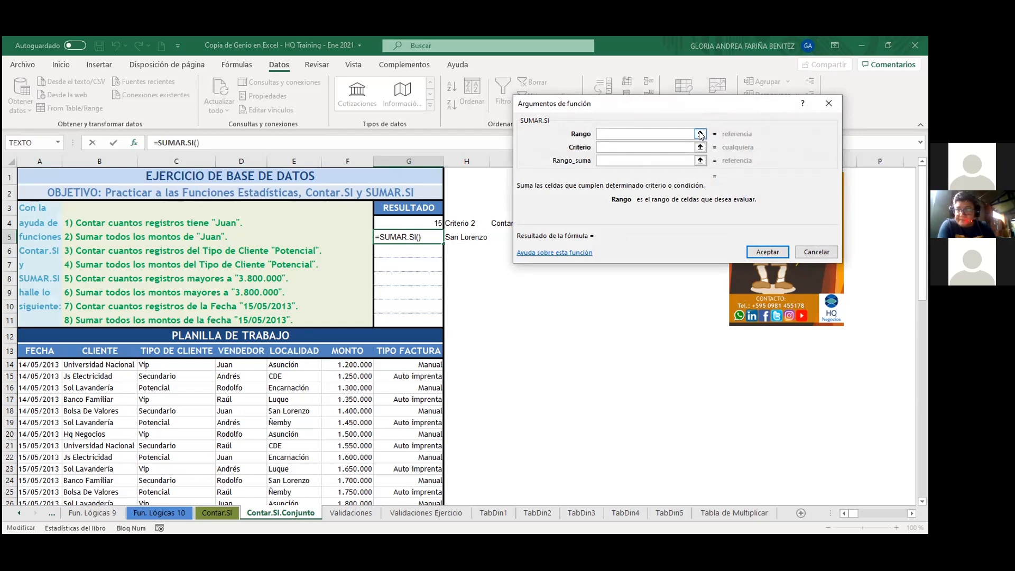
- Set the SUMAR.SI range to the VENDEDOR cells D14:D70 and the criterion to the salesperson named in exercise 2
left_click(242, 364)
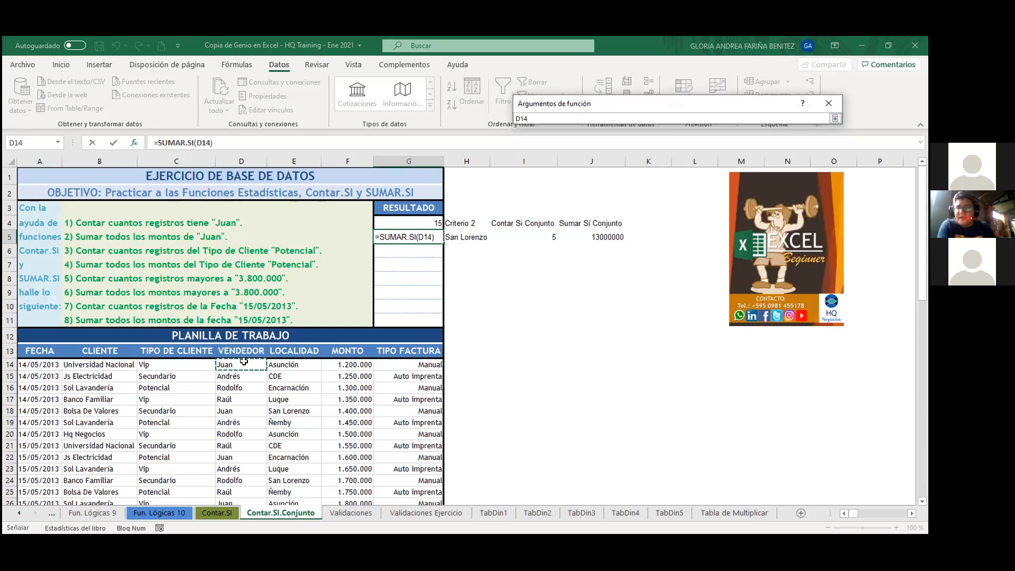
key("ctrl+shift+Down")
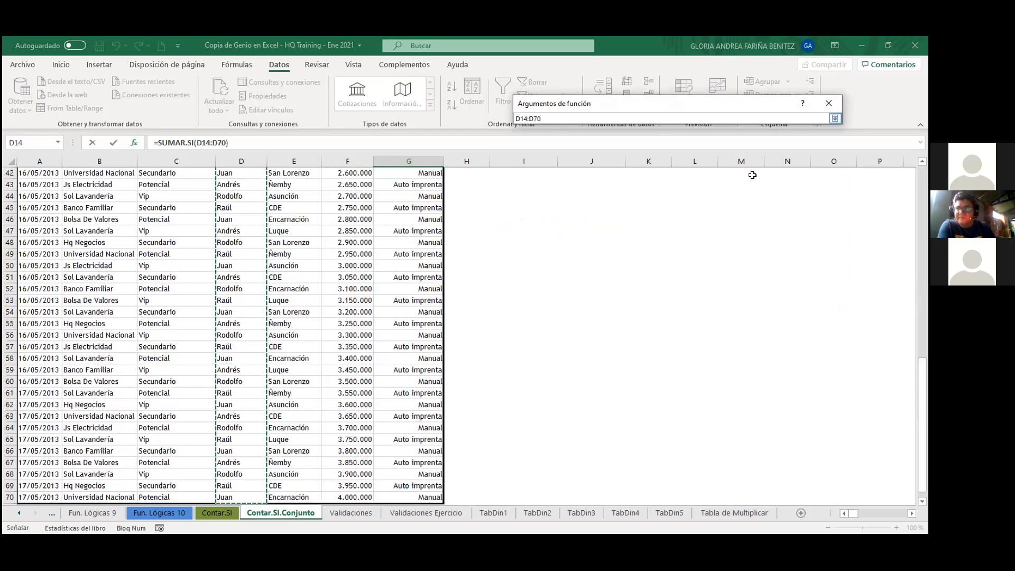
key("Return")
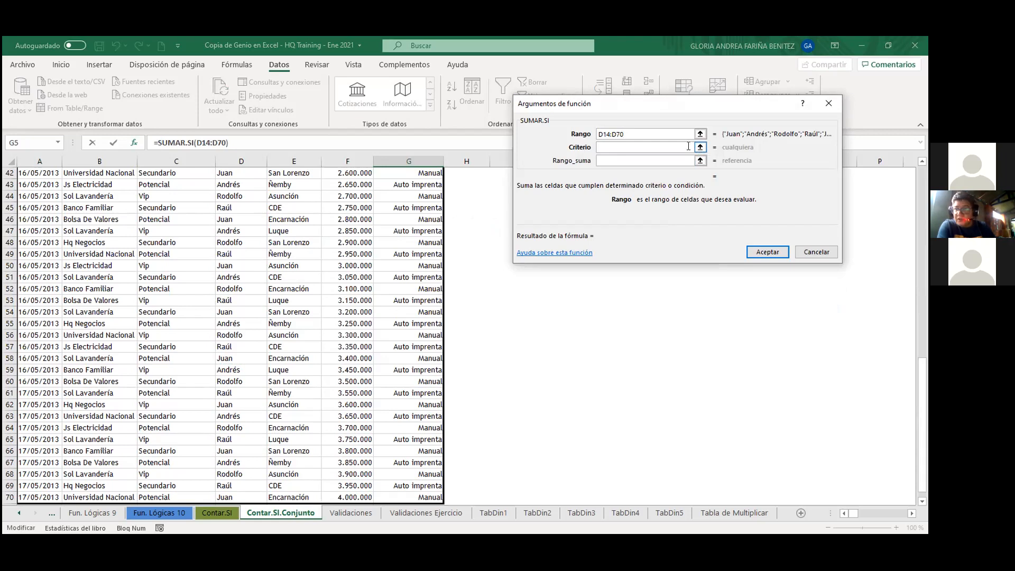
left_click(681, 145)
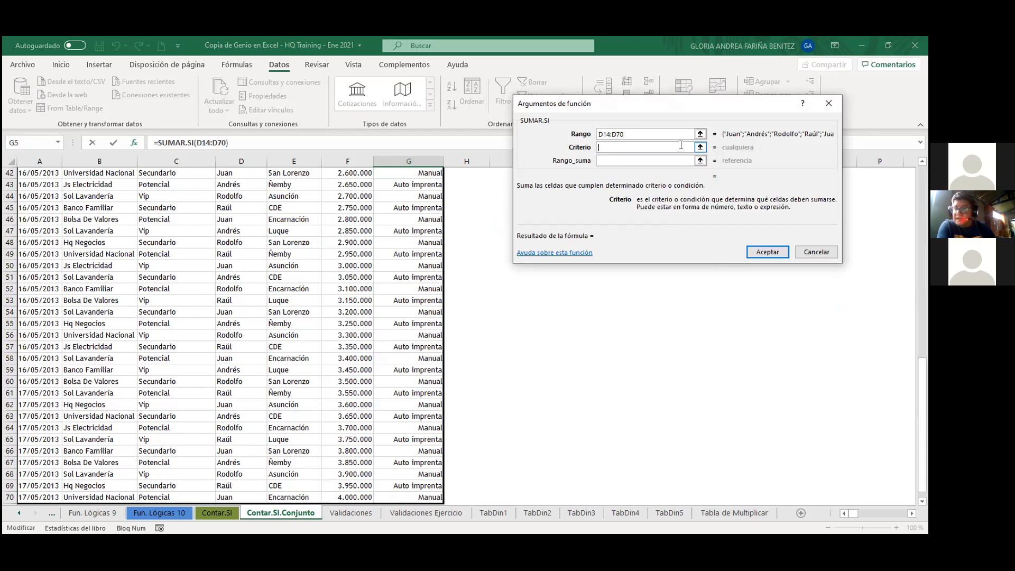
type("Juan")
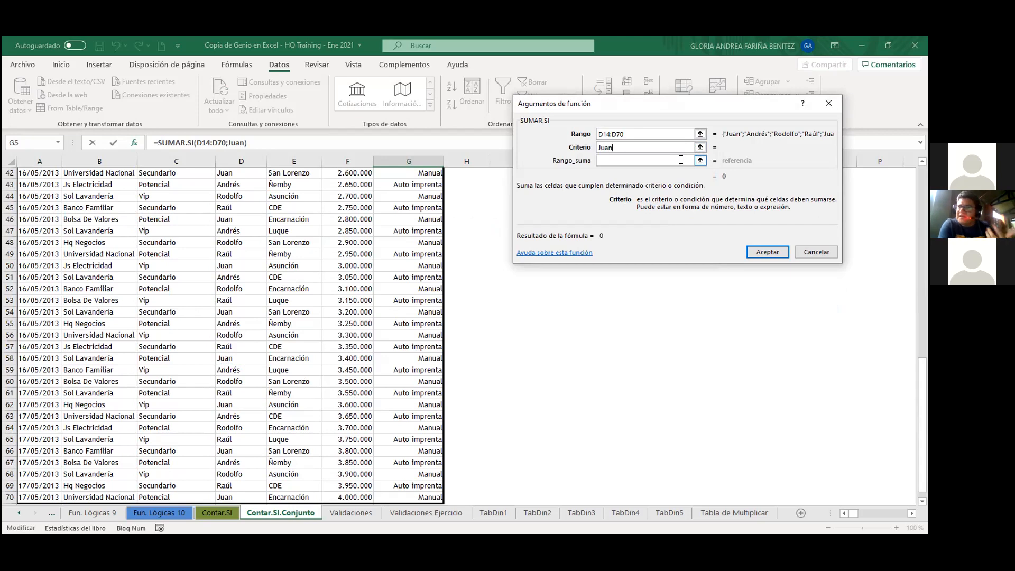
- Set the sum range to the MONTO cells F14:F70 and complete the SUMAR.SI formula in G5
scroll(460, 344, "up", 12)
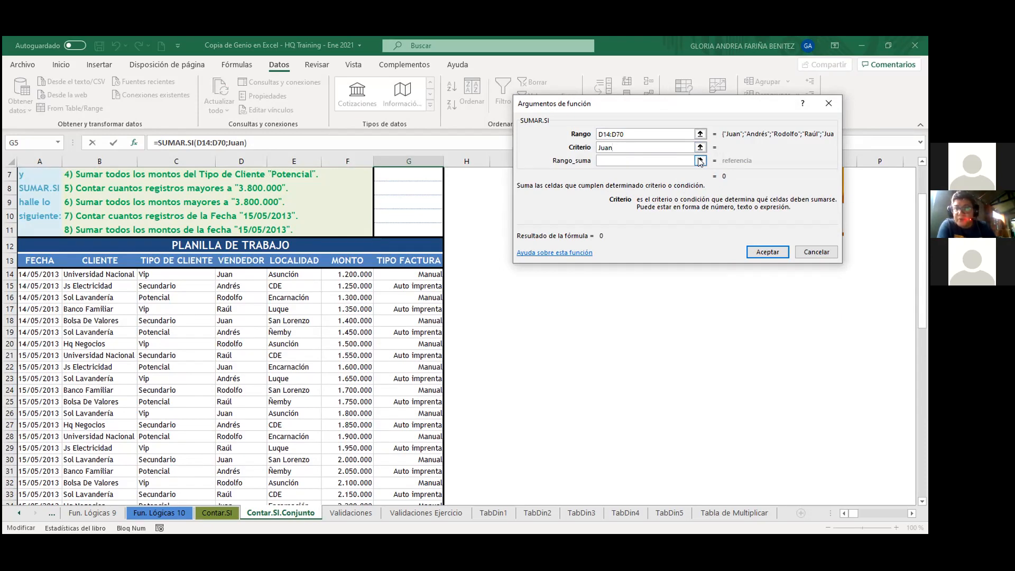
left_click(687, 161)
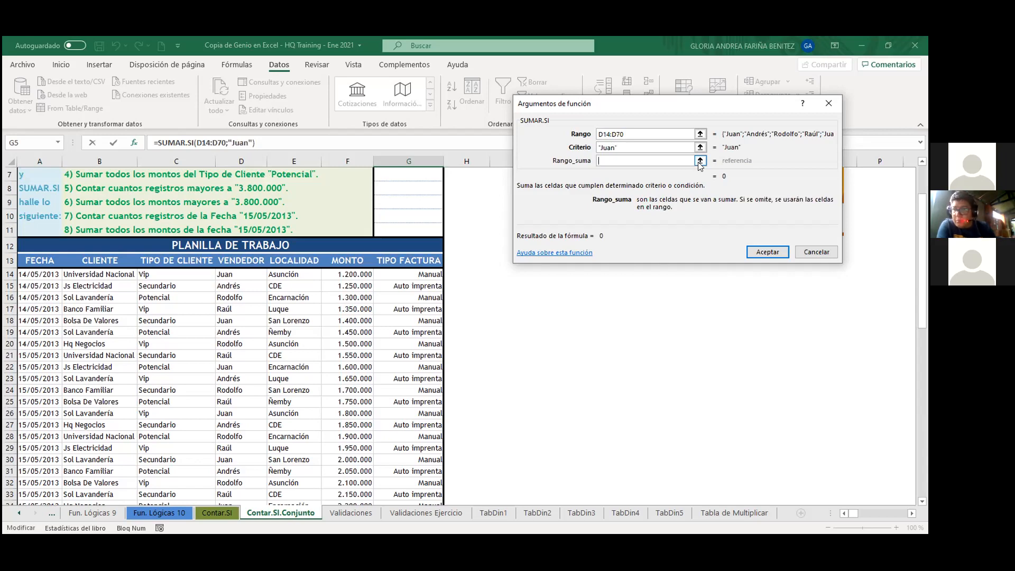
left_click(700, 161)
left_click(355, 274)
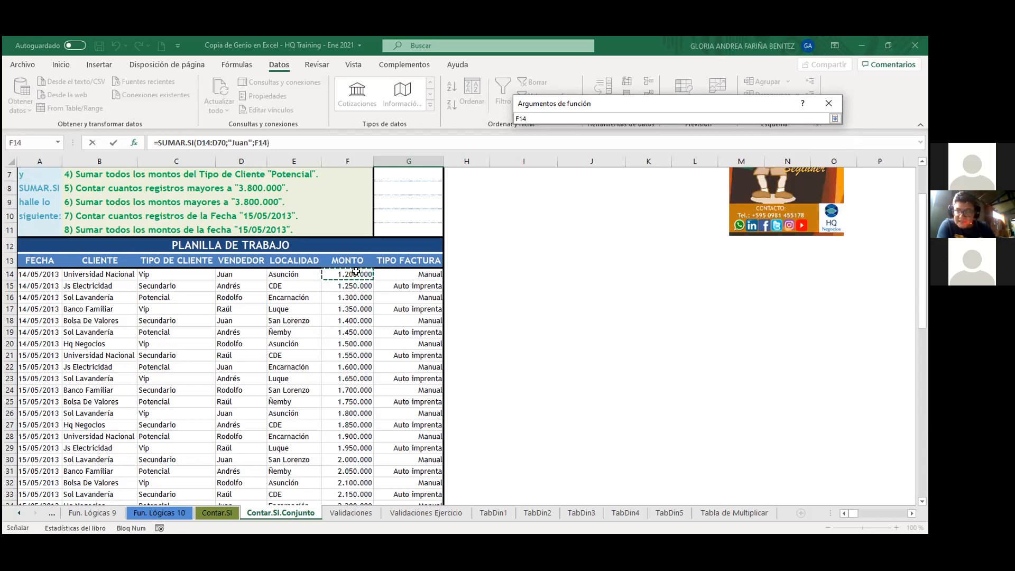
key("ctrl+shift+Down")
key("Return")
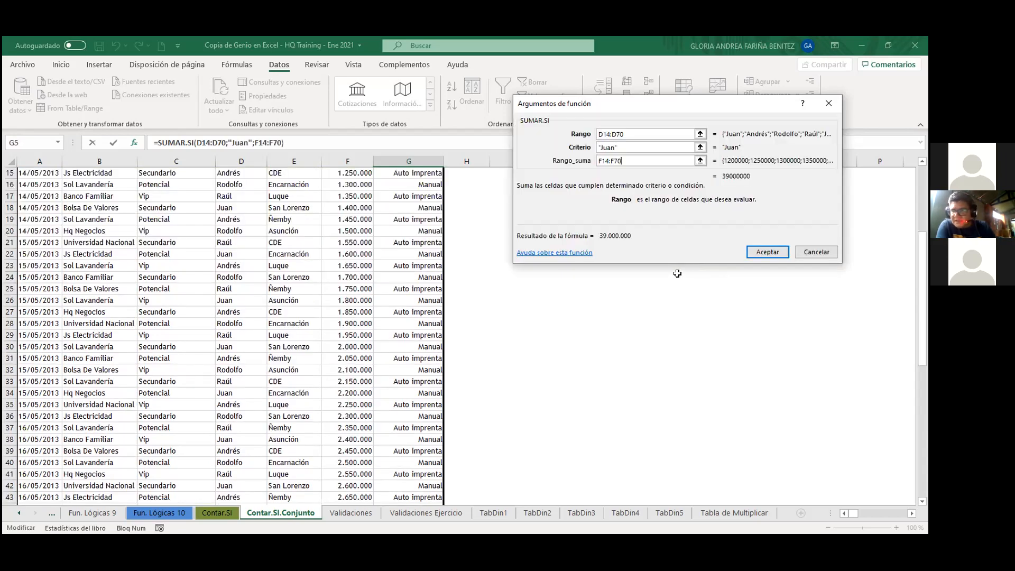
left_click(767, 252)
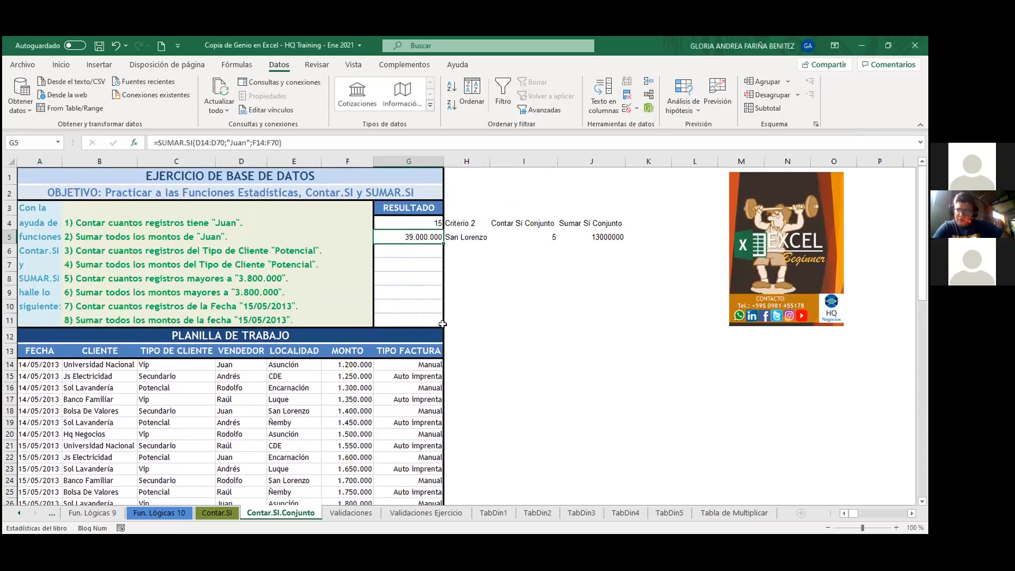
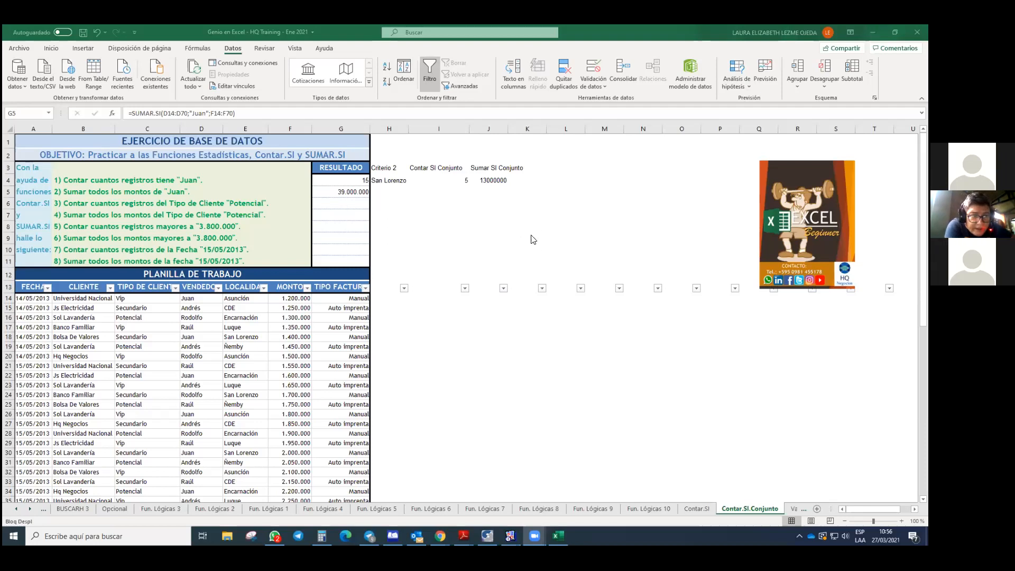
- Insert the CONTAR.SI function in G6 for exercise 3
left_click(353, 202)
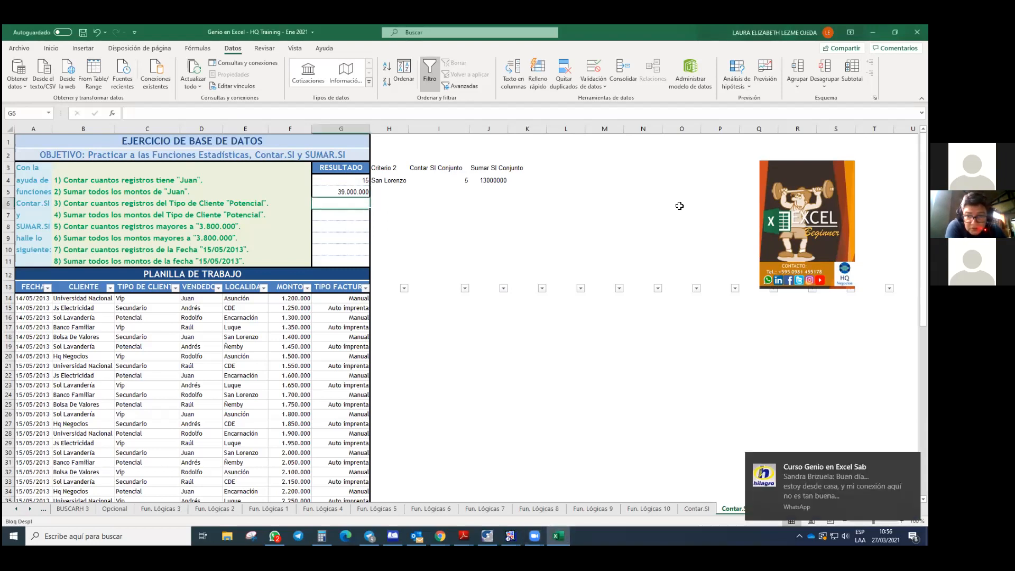
type("=")
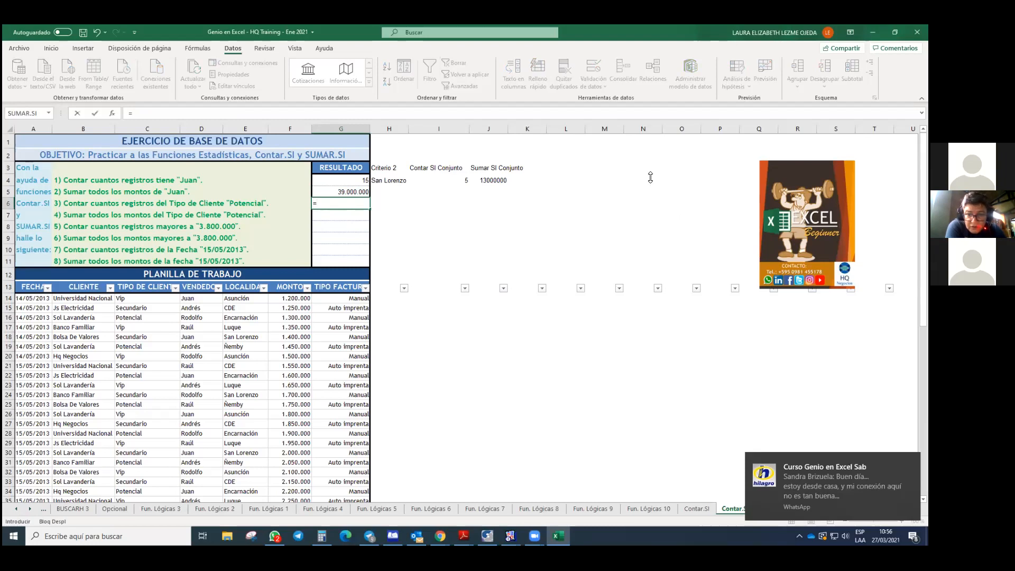
left_click(112, 113)
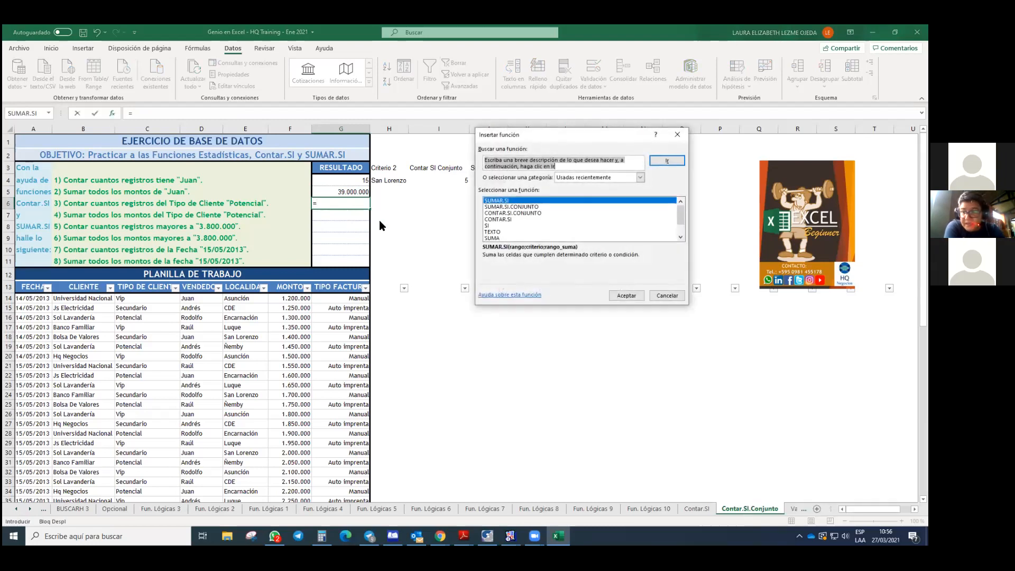
left_click(509, 220)
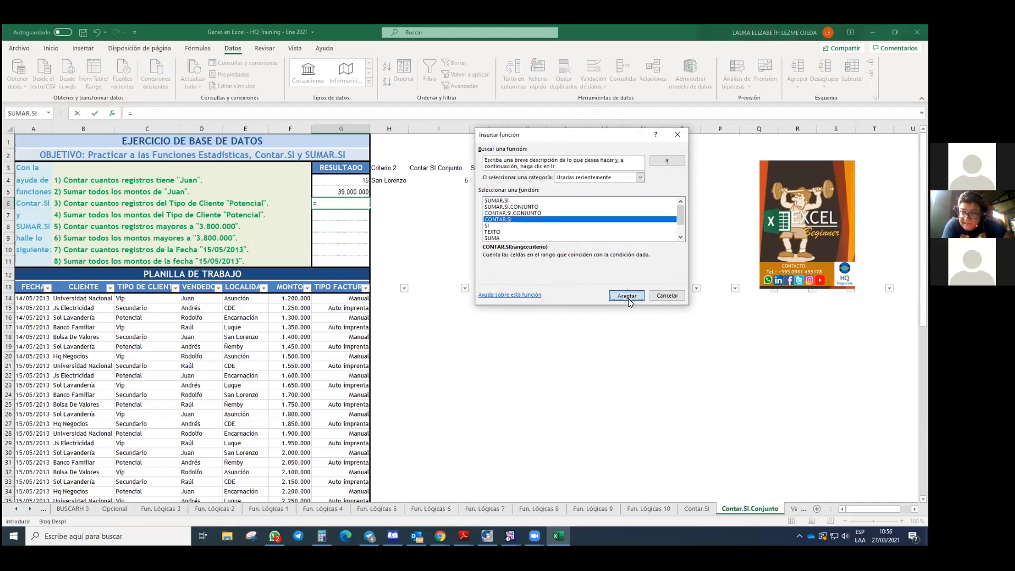
left_click(627, 296)
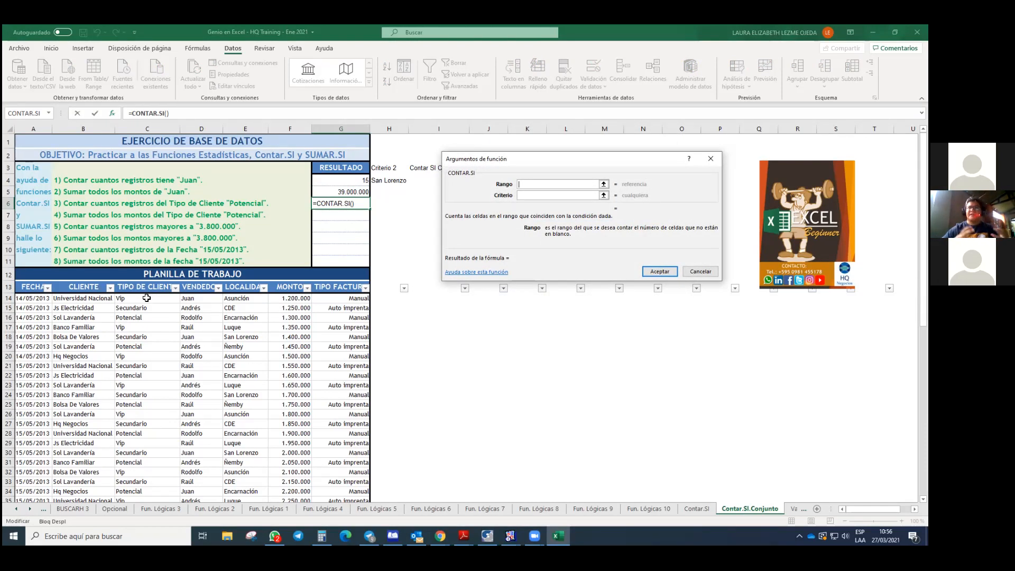
- Complete the CONTAR.SI formula with the TIPO DE CLIENTE range C14:C70 and the criterion "Potencial"
left_click_drag(146, 298, 154, 495)
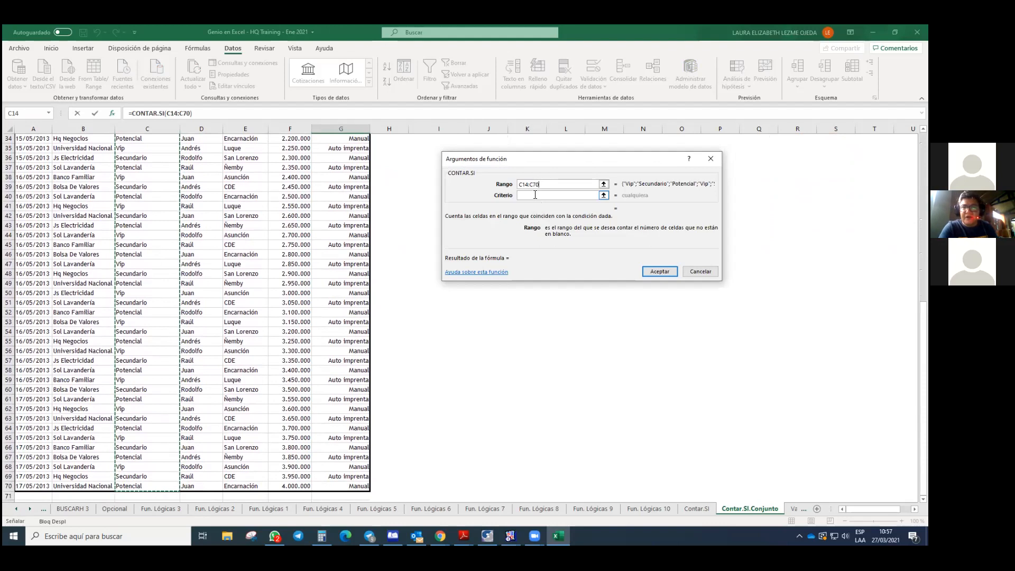
left_click(535, 194)
scroll(414, 312, "up", 5)
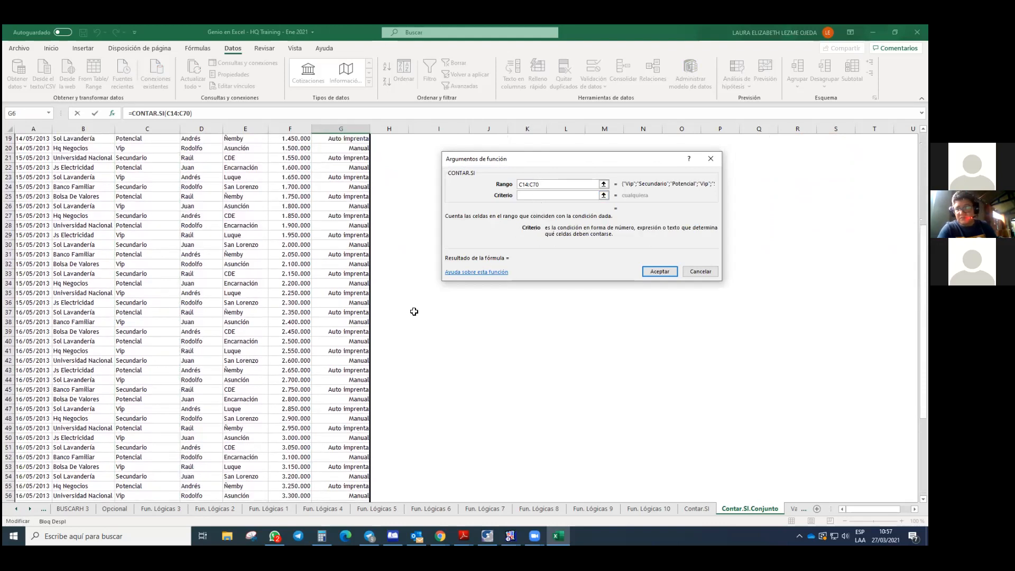
scroll(414, 311, "up", 6)
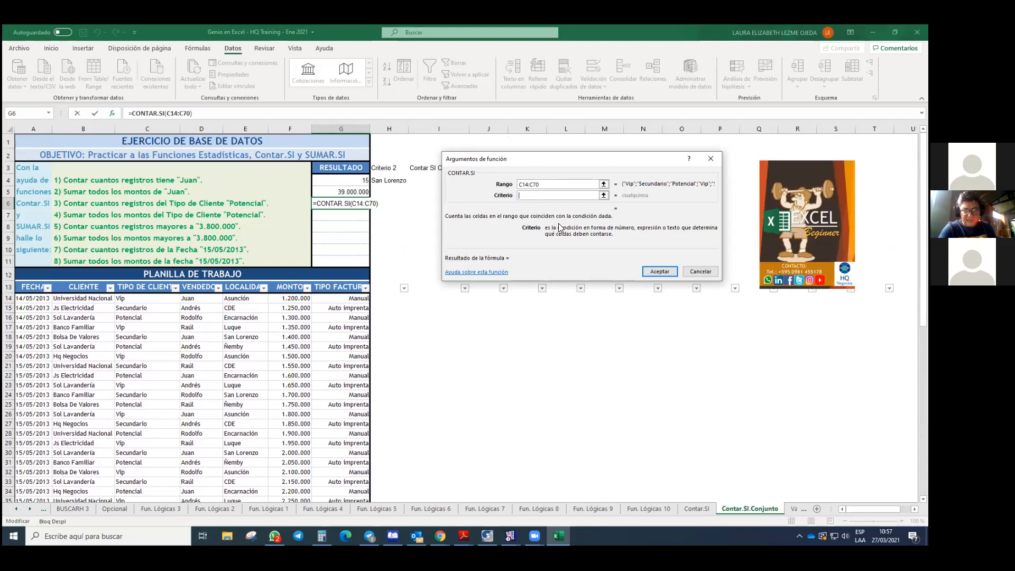
type("\"Po")
type("ten")
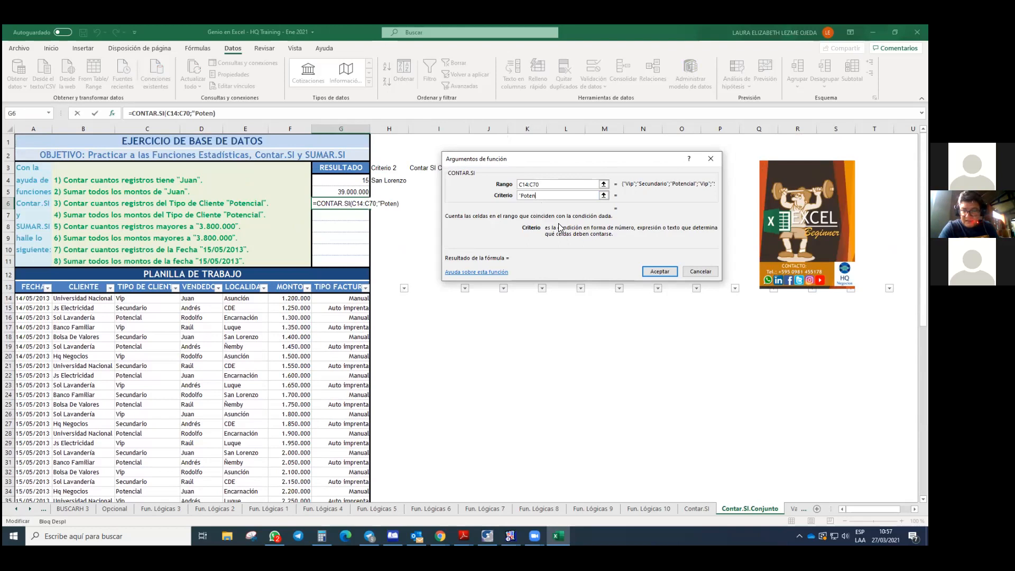
type("cial\"")
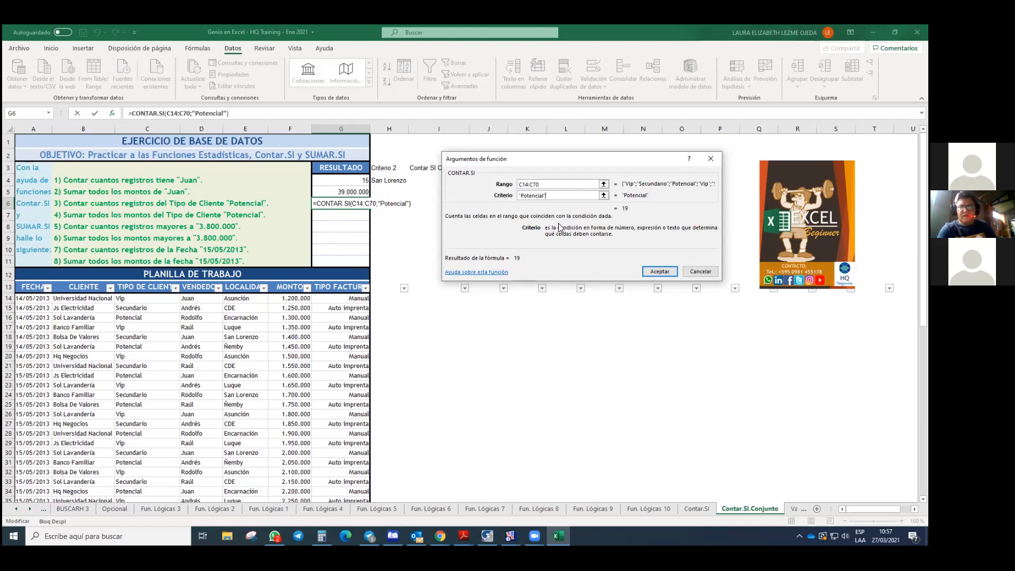
left_click(660, 271)
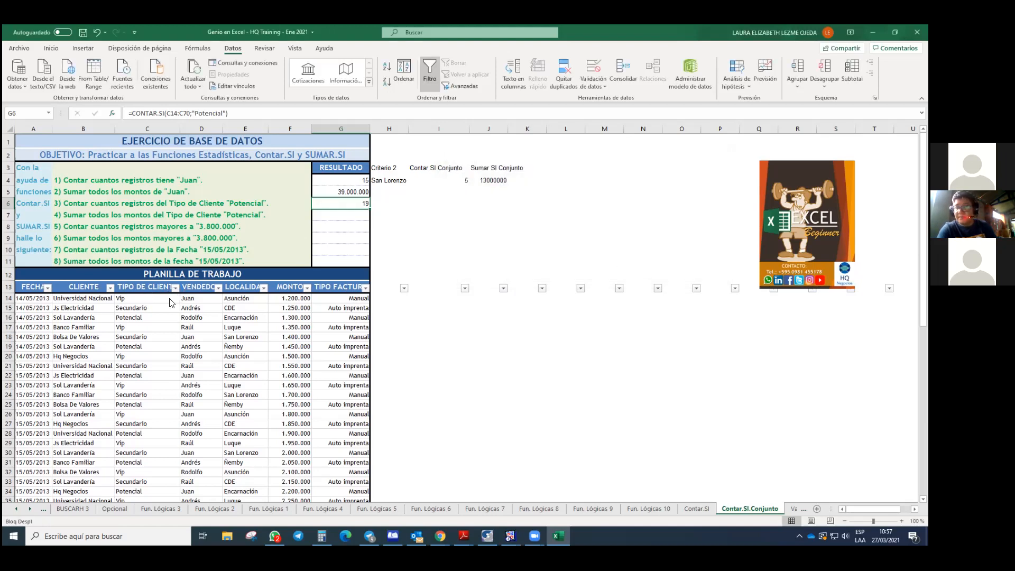
- Filter the TIPO DE CLIENTE column to Potencial and select the filtered cells to check their count
left_click(175, 287)
left_click(108, 403)
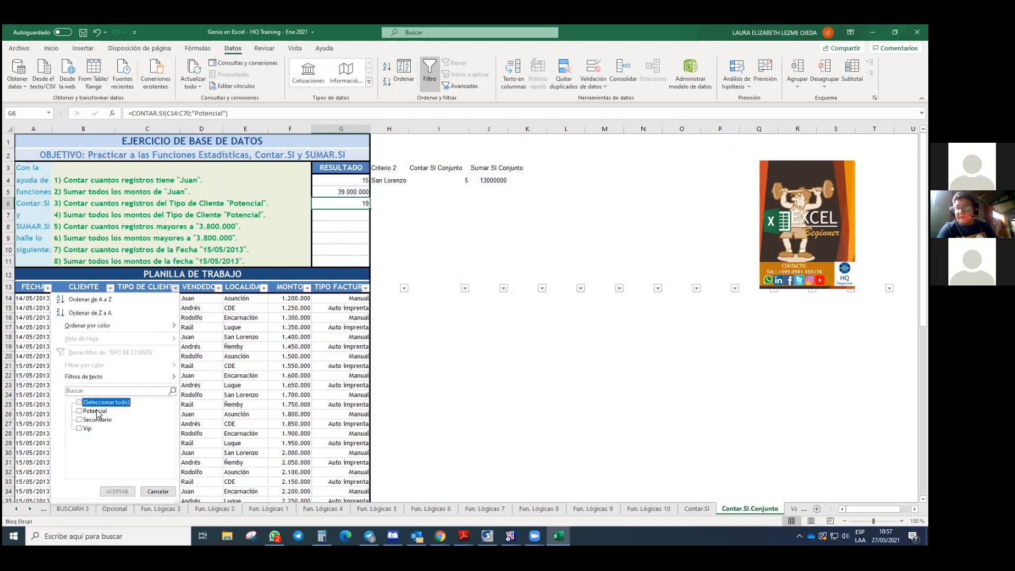
left_click(98, 412)
left_click(125, 492)
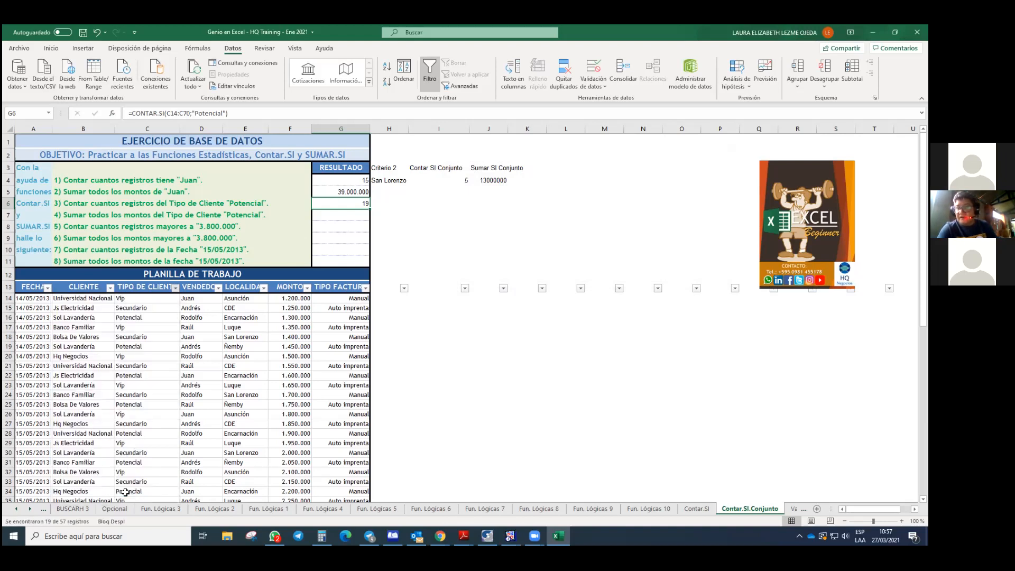
left_click_drag(132, 302, 147, 471)
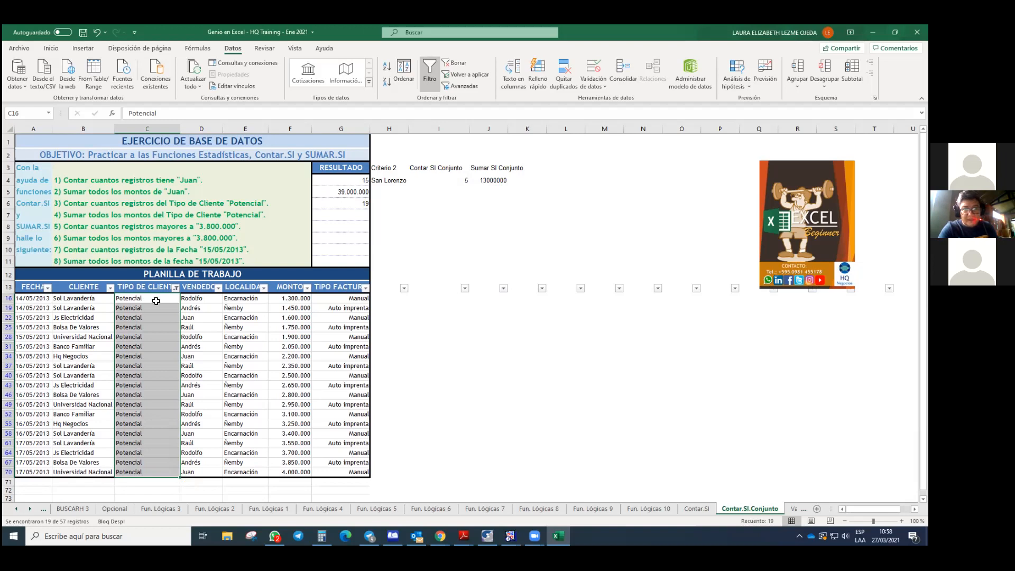
- Reset the TIPO DE CLIENTE filter to show all client types
left_click(175, 288)
left_click(125, 403)
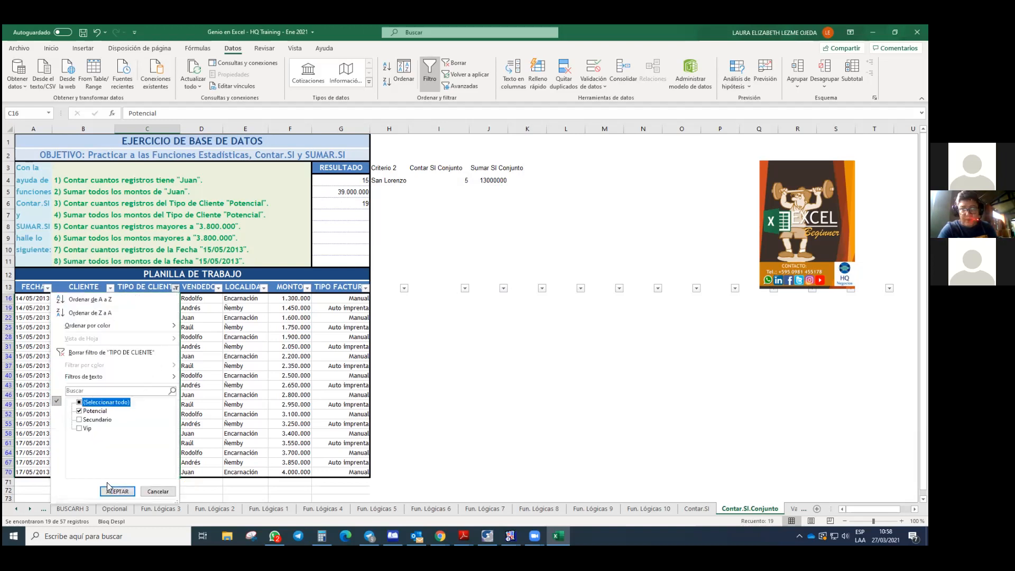
left_click(117, 492)
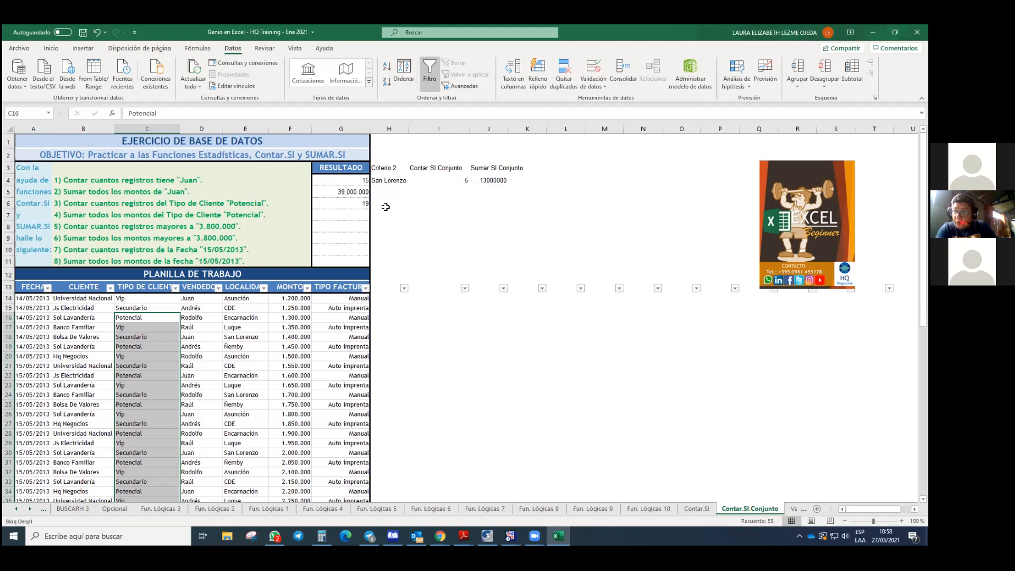
- Enter the label "Criterio 2" in cell H6
left_click(404, 206)
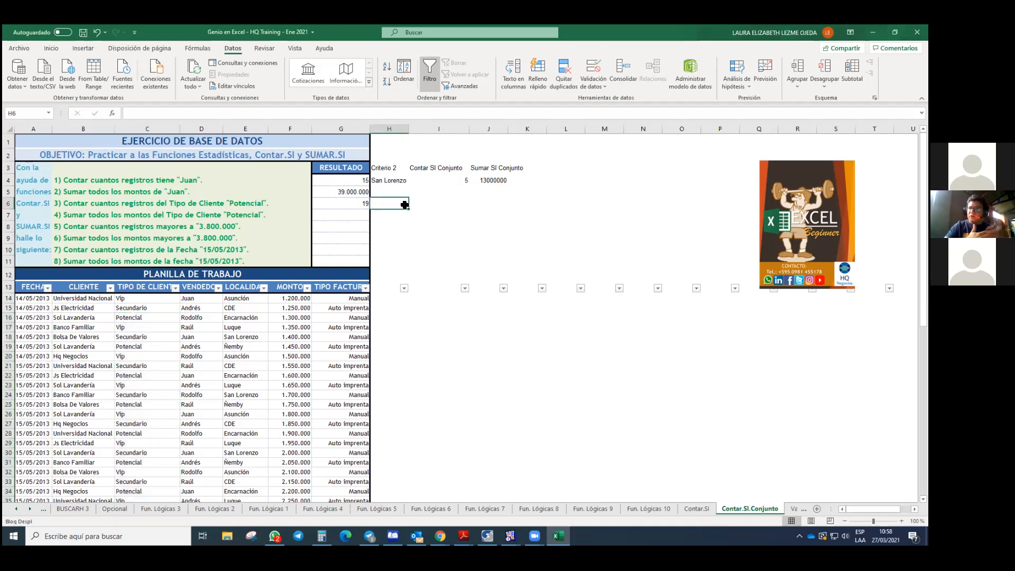
type("Criterio 2")
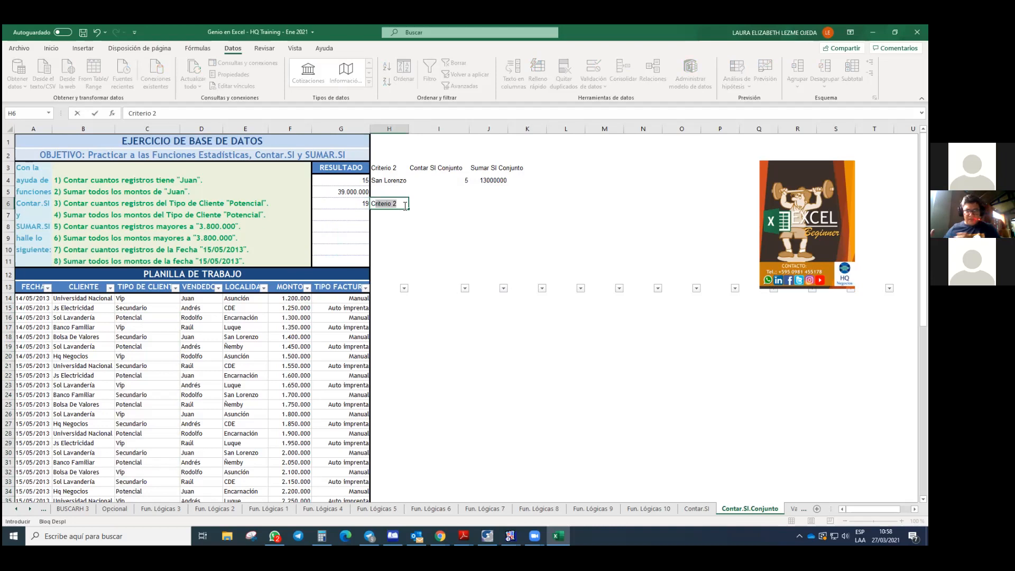
scroll(405, 205, "right", 1)
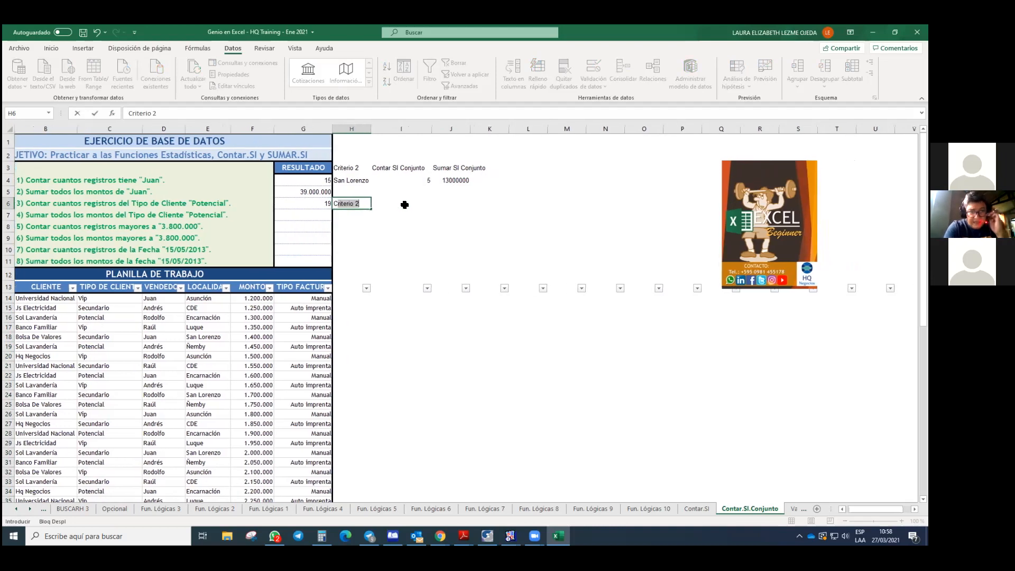
scroll(406, 206, "down", 1)
left_click(347, 192)
left_click(375, 200)
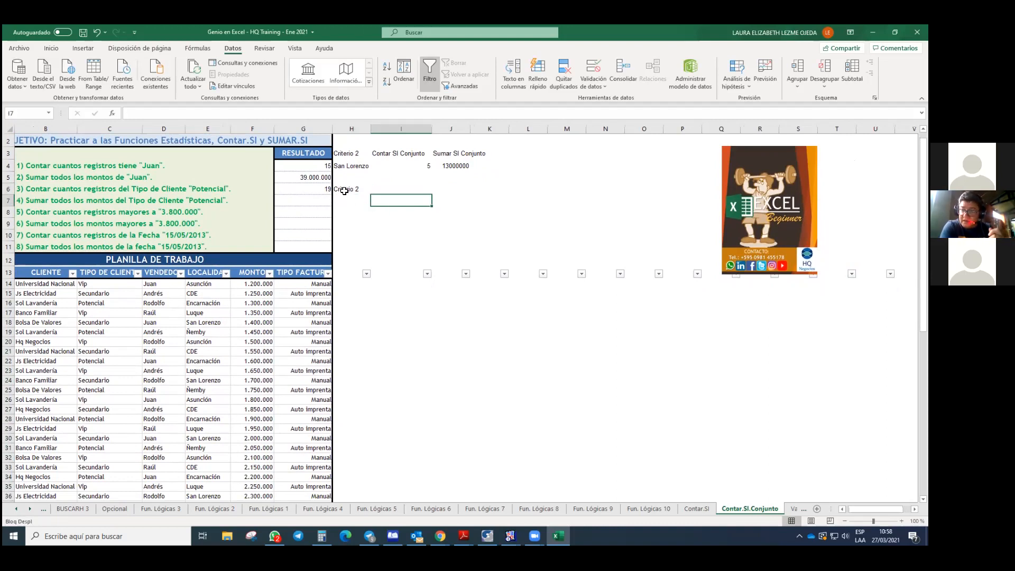
- Enter "Encarnación" in H6 as the second criterion for exercise 3
left_click(351, 189)
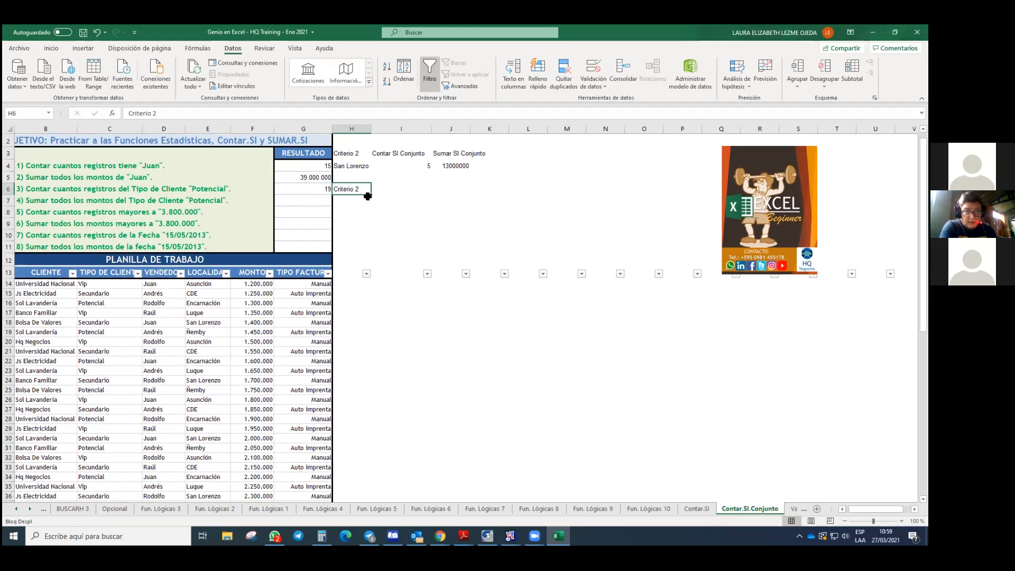
type("e¿")
key("BackSpace")
key("BackSpace")
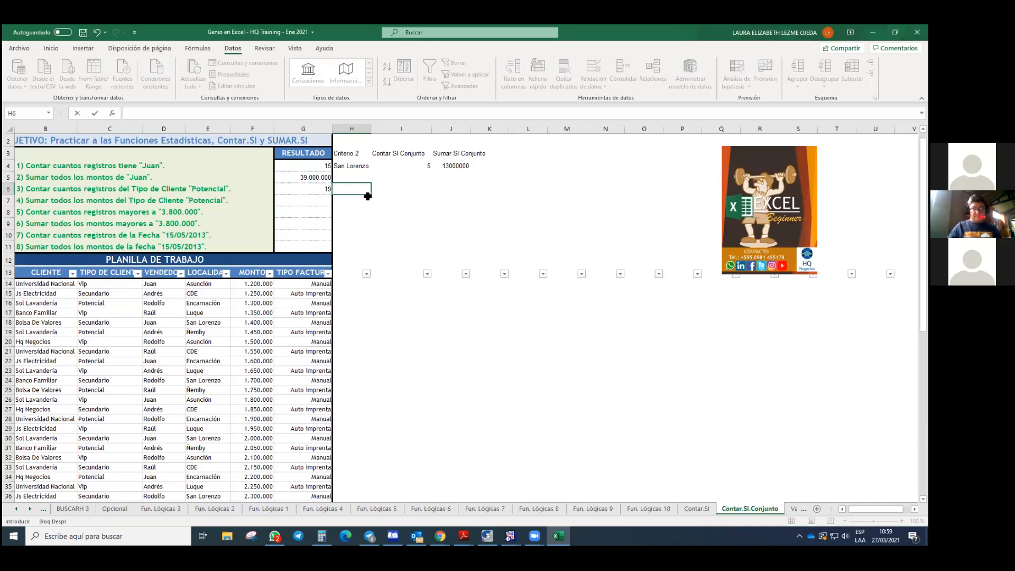
key("BackSpace")
type("eN")
key("BackSpace")
key("BackSpace")
type("En")
key("BackSpace")
type("ncarnac")
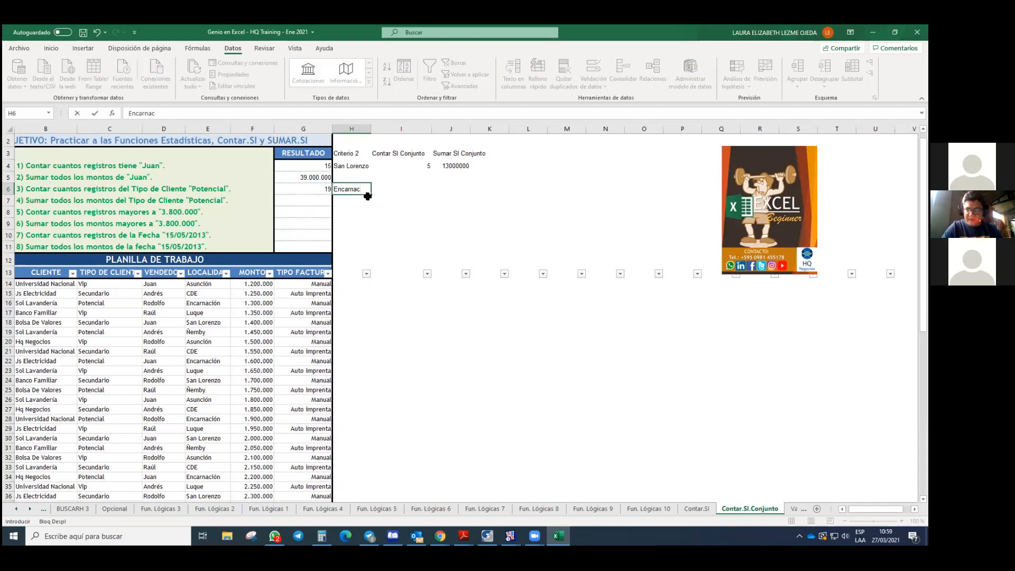
type("ion")
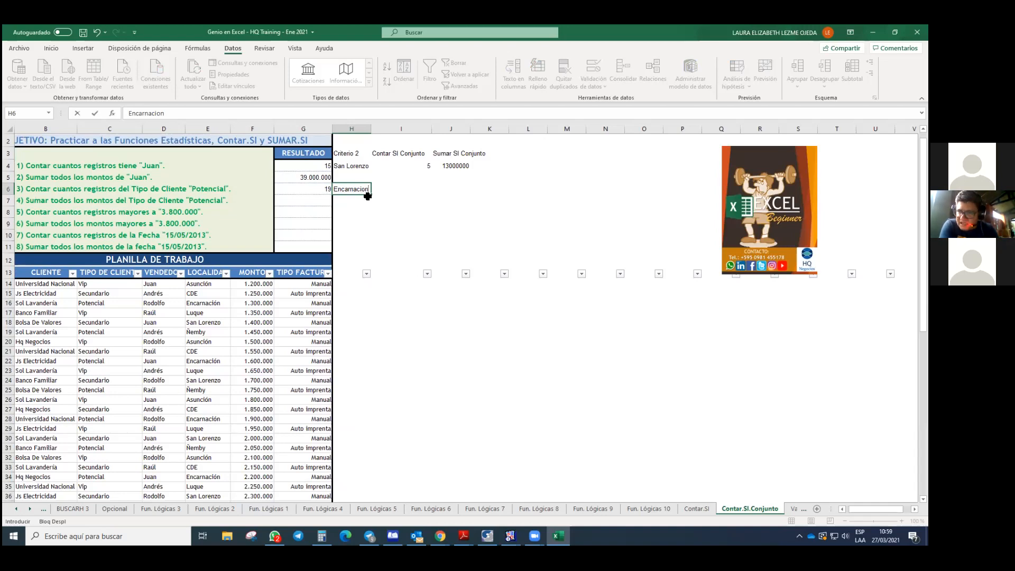
key("BackSpace")
key("BackSpace")
type("ón")
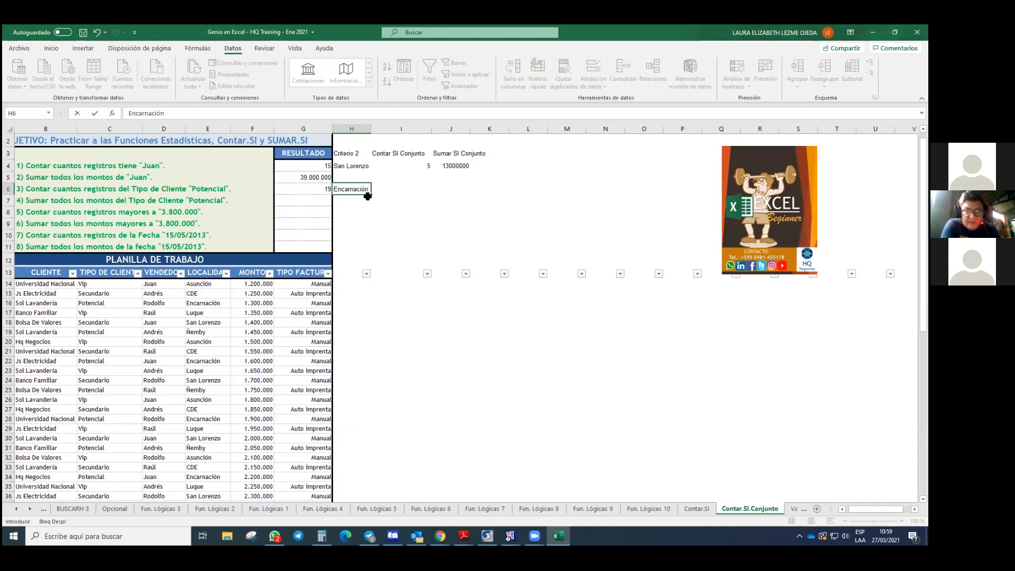
key("Return")
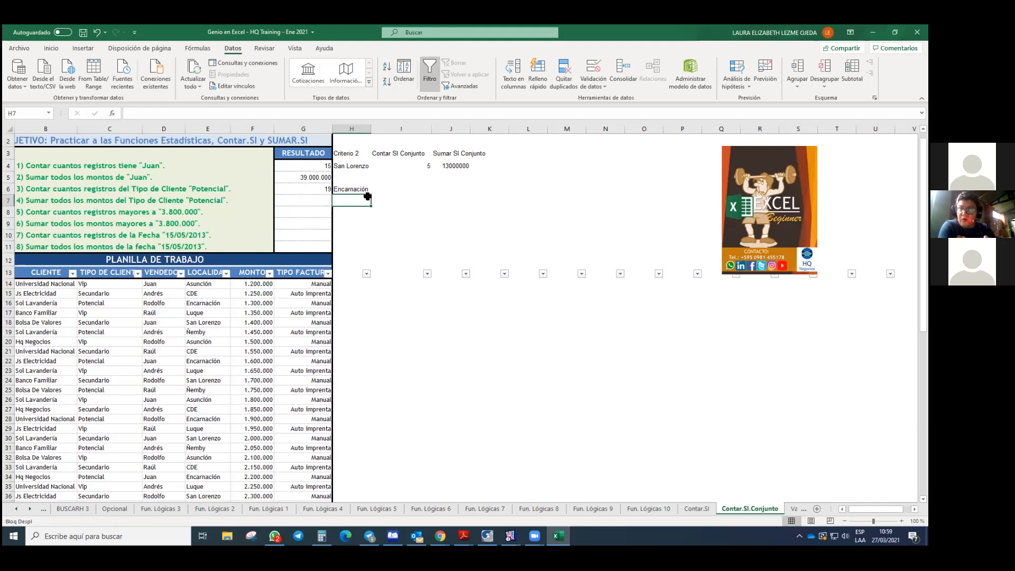
- Insert the CONTAR.SI.CONJUNTO function in cell I6
left_click(295, 201)
left_click(404, 192)
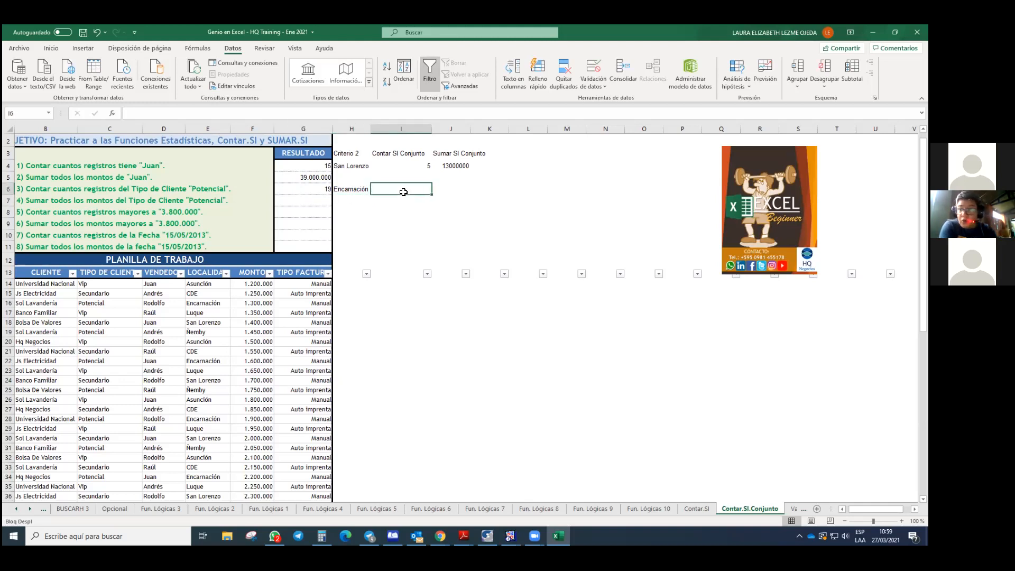
type("=")
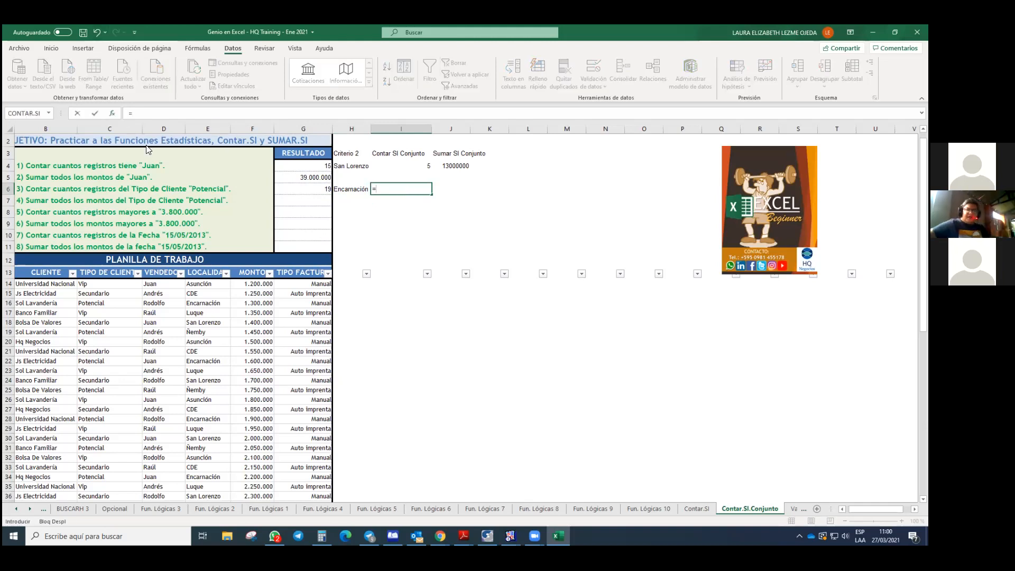
left_click(116, 111)
left_click(513, 220)
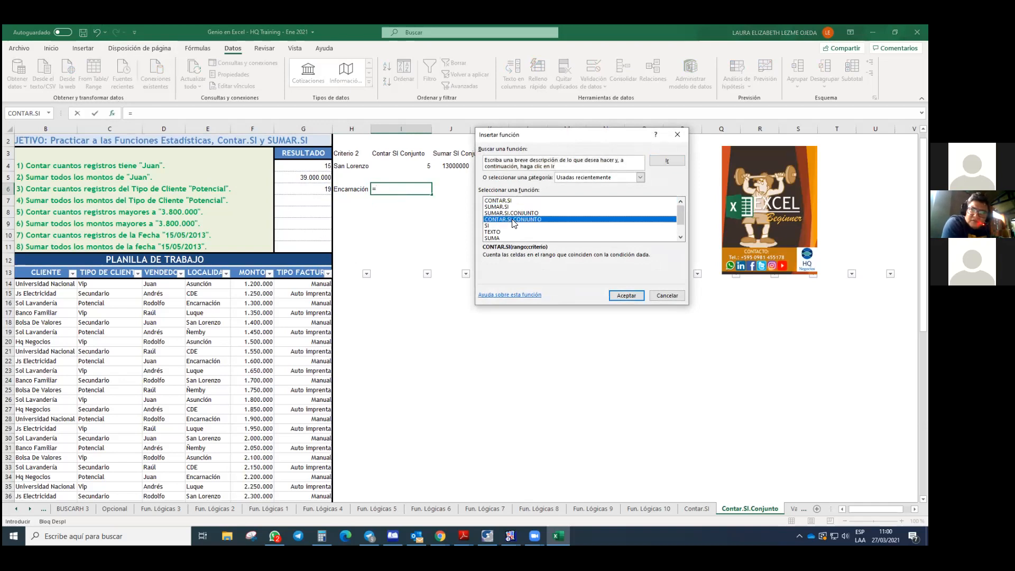
left_click(627, 296)
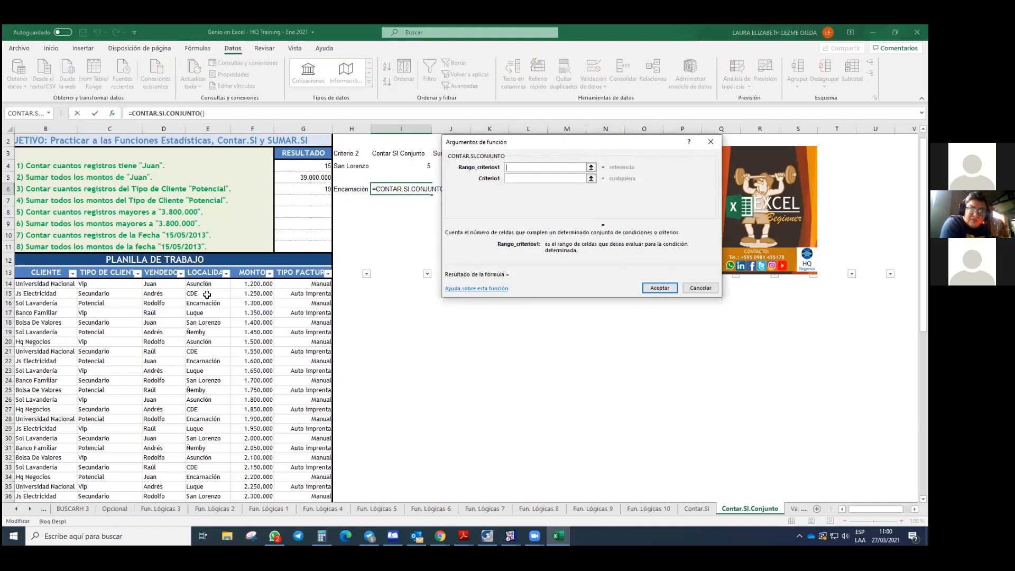
- Set the first criteria range to the TIPO DE CLIENTE cells C14:C70 with the criterion "Potencial"
left_click_drag(117, 284, 543, 179)
left_click(543, 178)
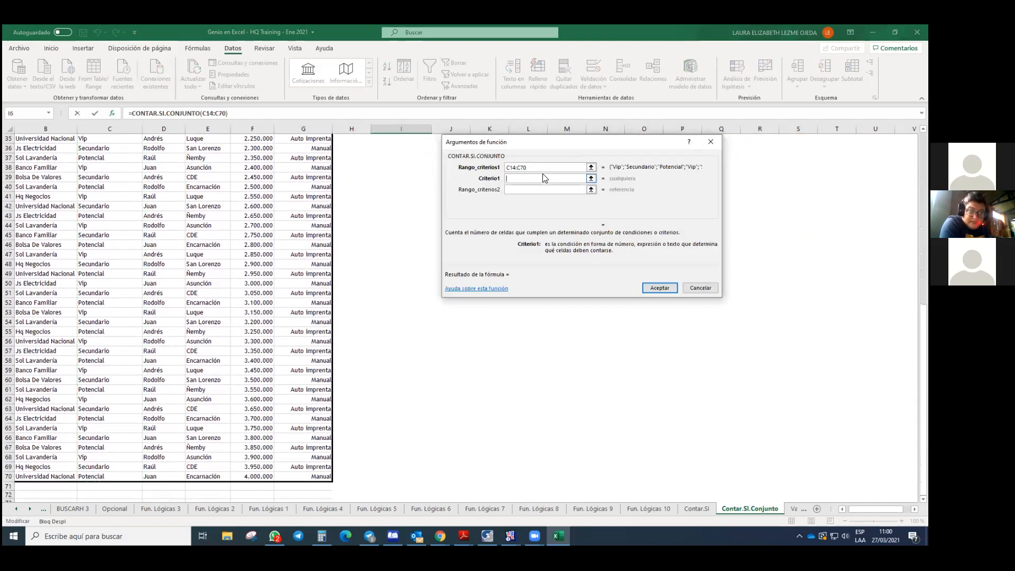
type("\"P")
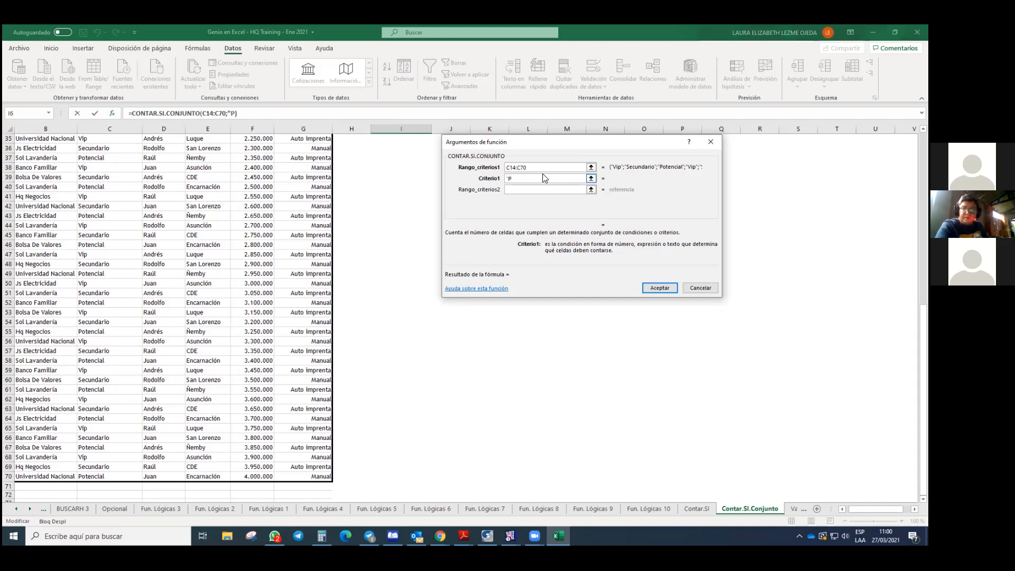
type("otencial\"")
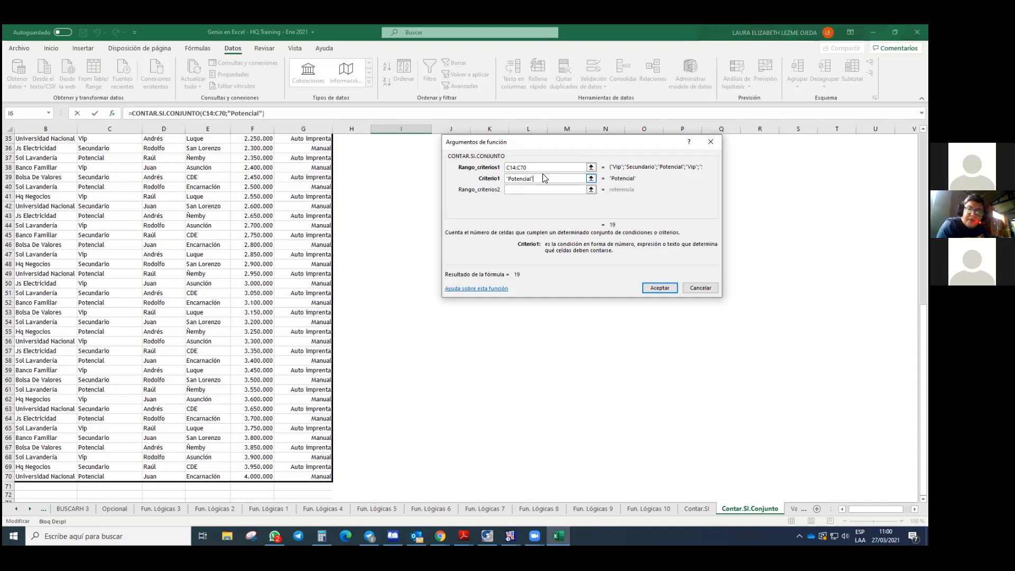
- Set the second criteria range to the LOCALIDAD cells E14:E70
left_click(531, 189)
scroll(217, 347, "up", 9)
left_click_drag(213, 211, 220, 486)
left_click(516, 201)
type("\"Encar")
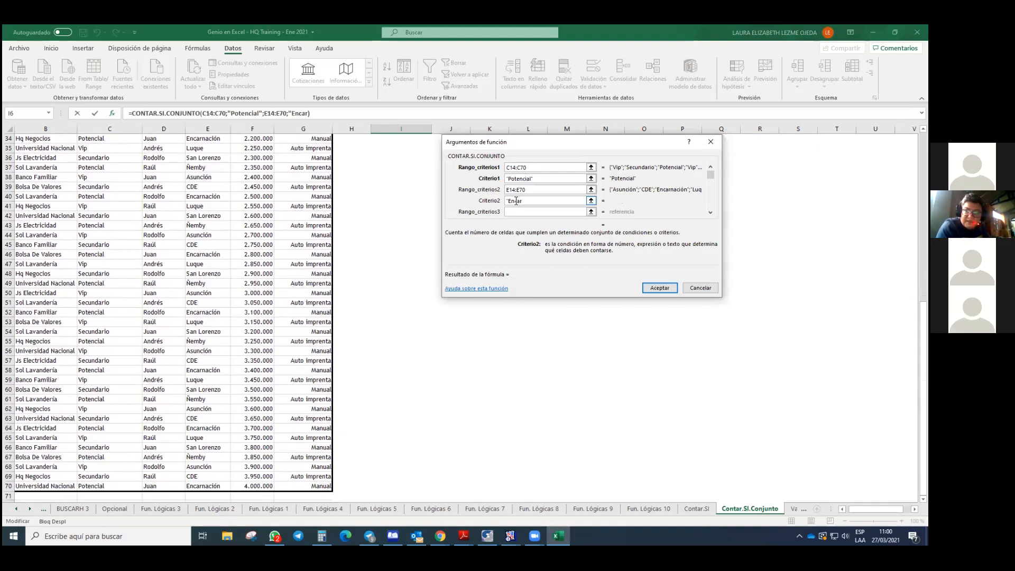
key("BackSpace")
key("BackSpace")
key("BackSpace")
key("BackSpace")
key("BackSpace")
key("BackSpace")
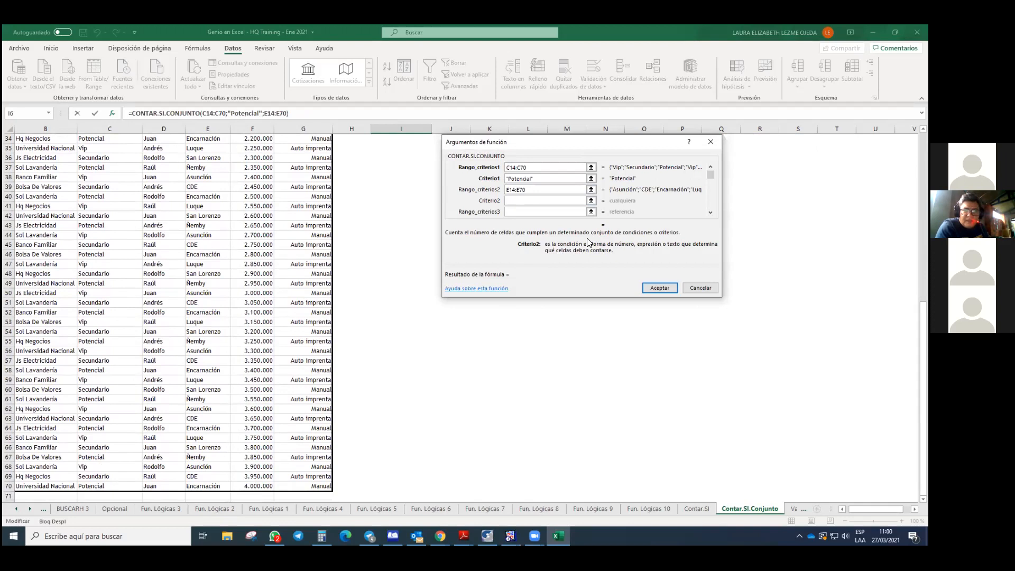
- Use cell H6 as the second criterion and complete the CONTAR.SI.CONJUNTO formula
scroll(588, 243, "up", 9)
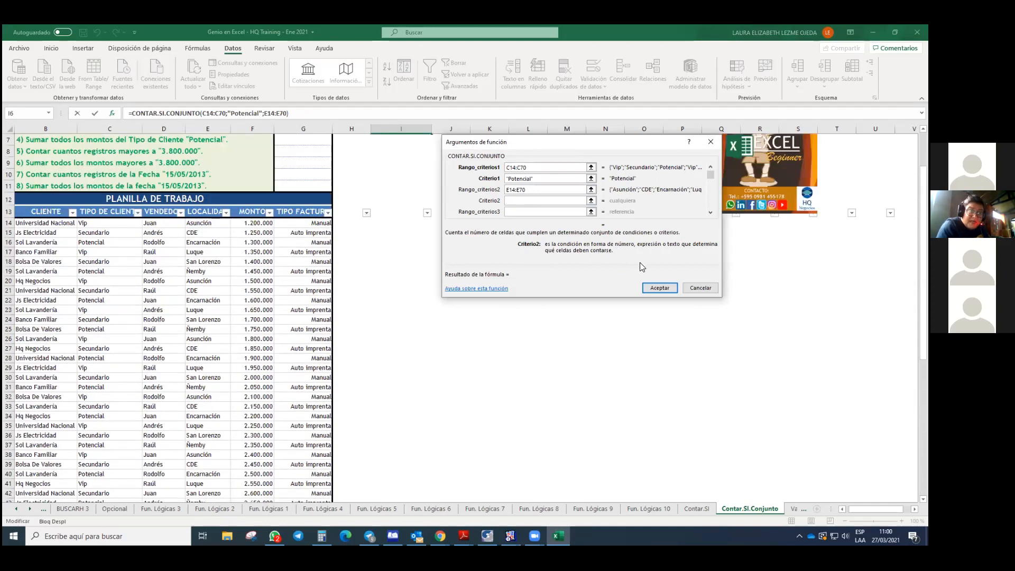
scroll(639, 262, "up", 2)
type("H6")
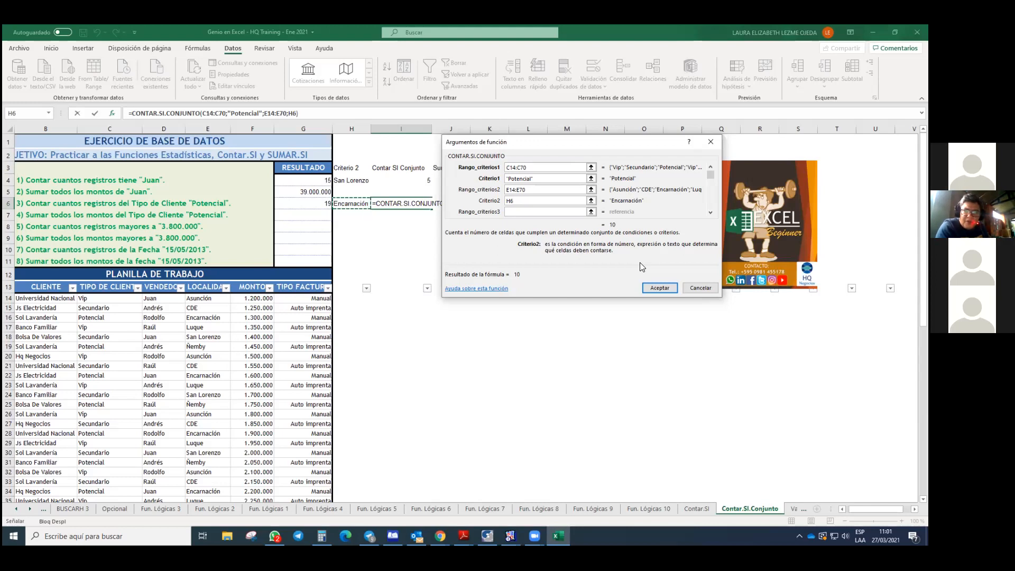
left_click(660, 288)
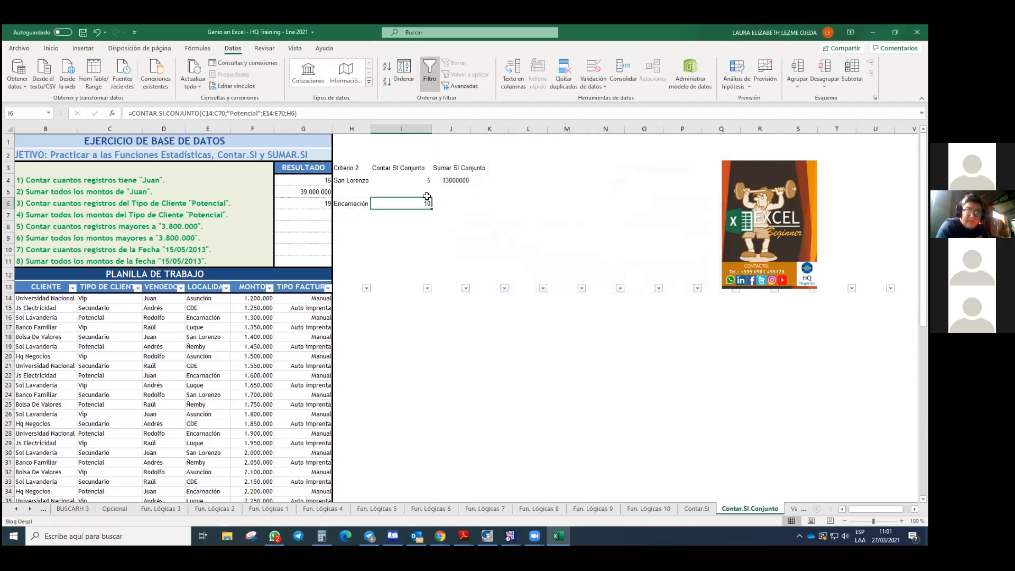
- Filter TIPO DE CLIENTE to Potencial and LOCALIDAD to Encarnación
left_click(137, 288)
left_click(70, 403)
left_click(67, 411)
left_click(80, 492)
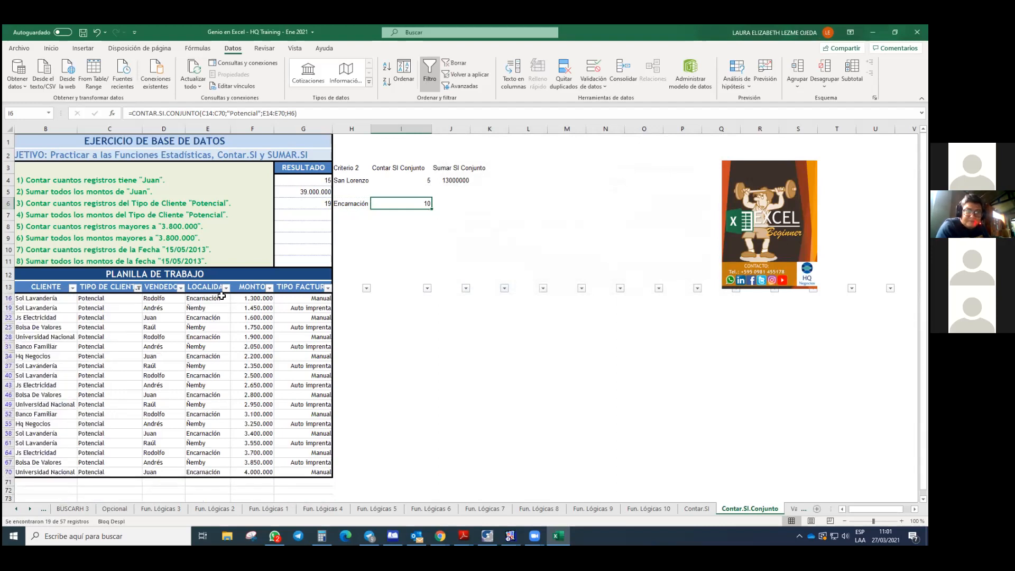
left_click(158, 403)
left_click(149, 411)
left_click(168, 492)
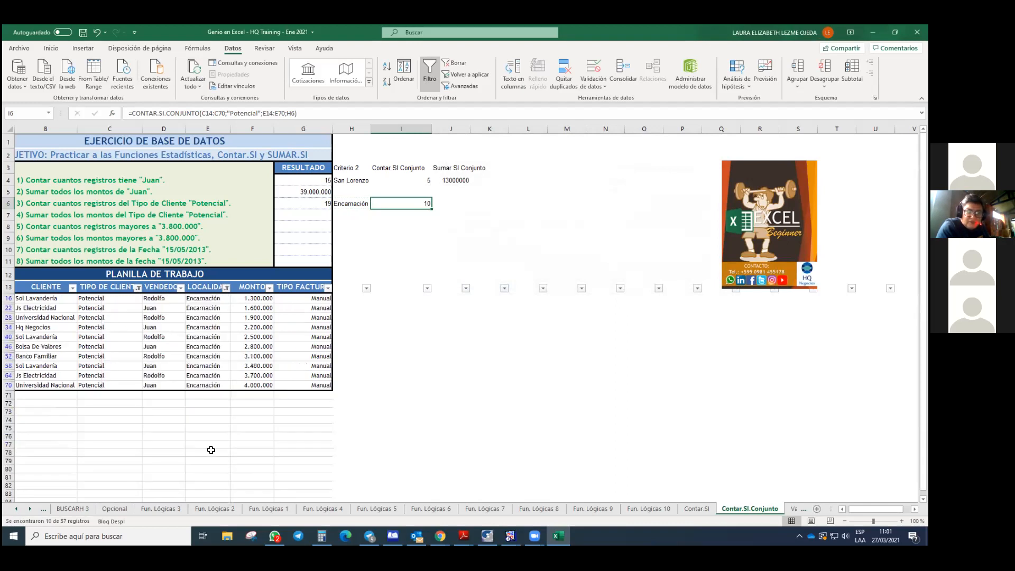
- Select the filtered LOCALIDAD cells to check their count against the formula in I6
double_click(209, 299)
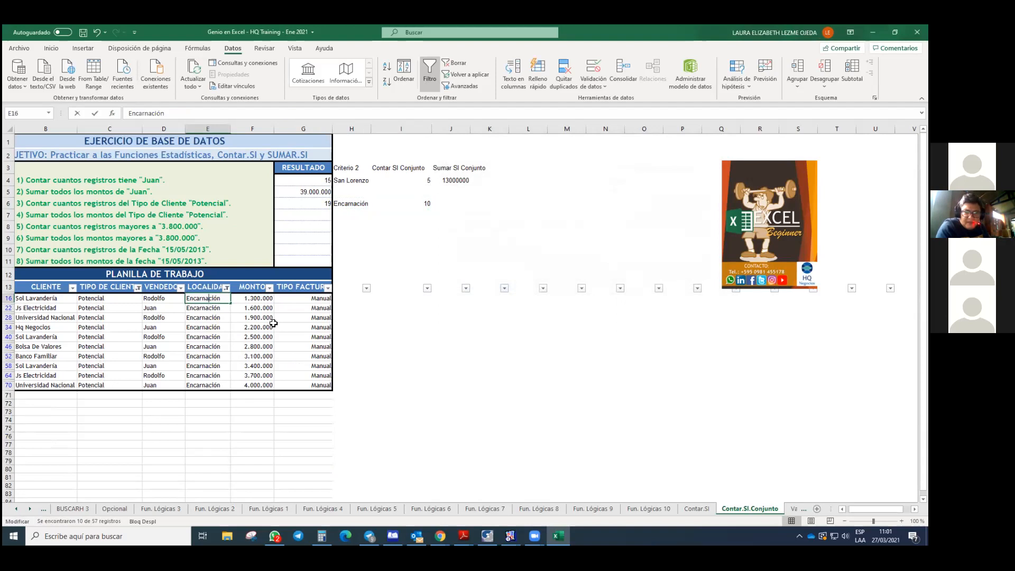
key("Escape")
left_click_drag(198, 299, 213, 387)
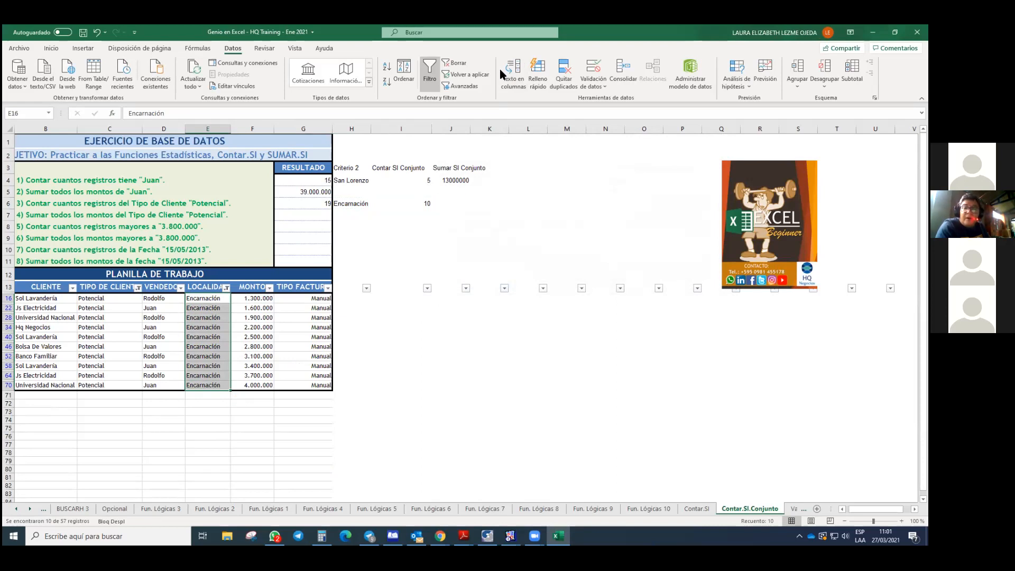
left_click(469, 203)
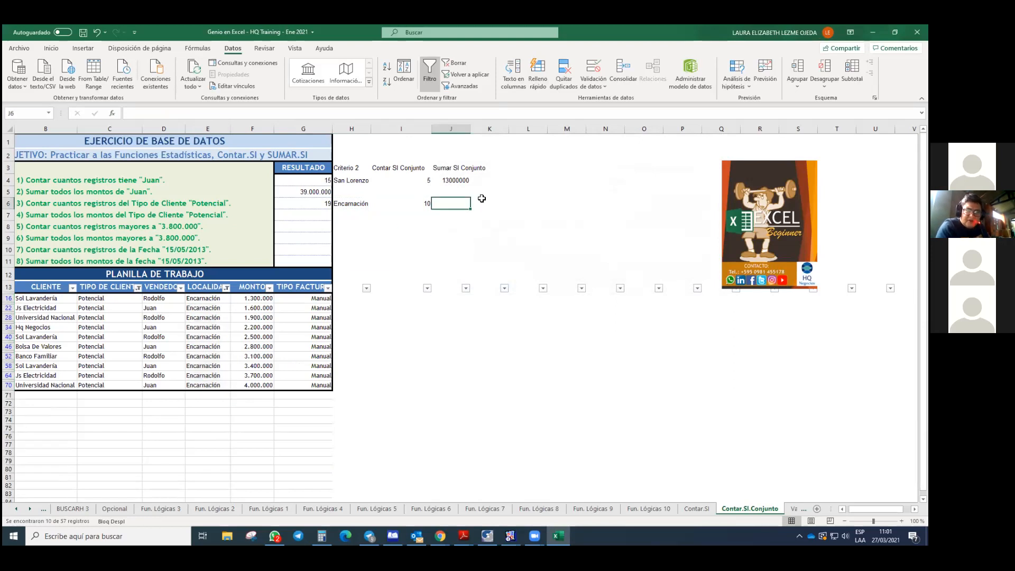
type("=")
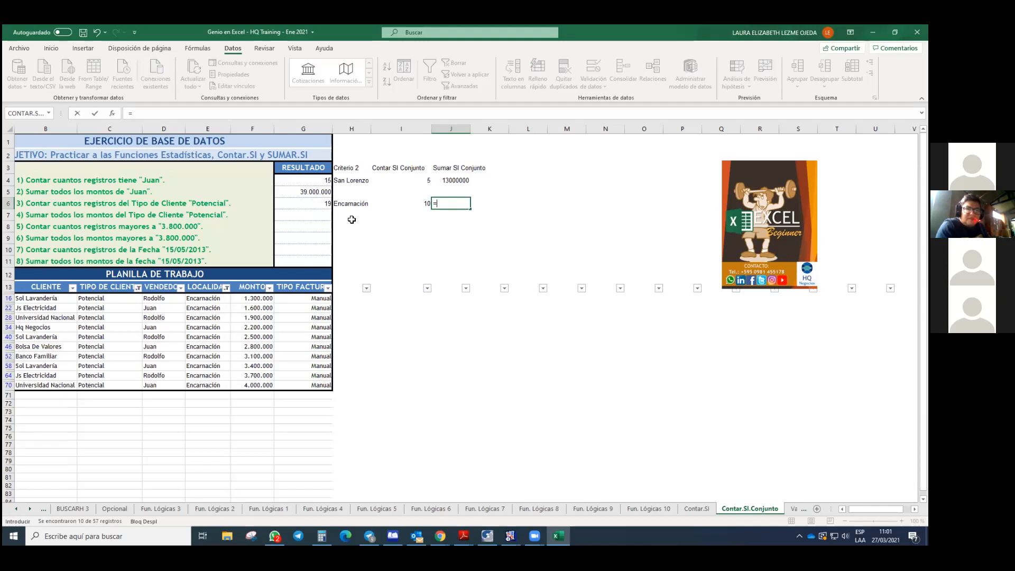
left_click(112, 113)
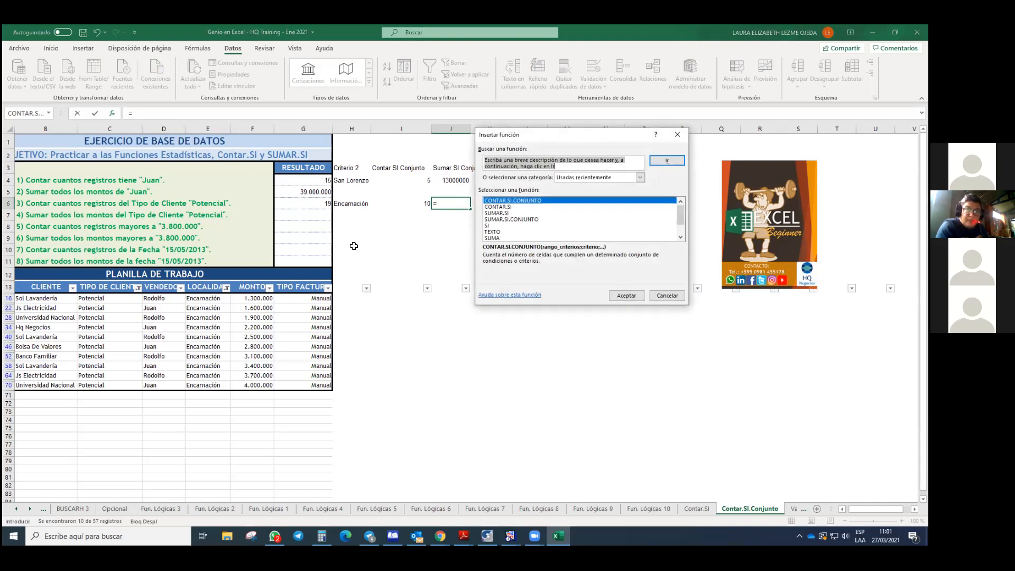
left_click(512, 219)
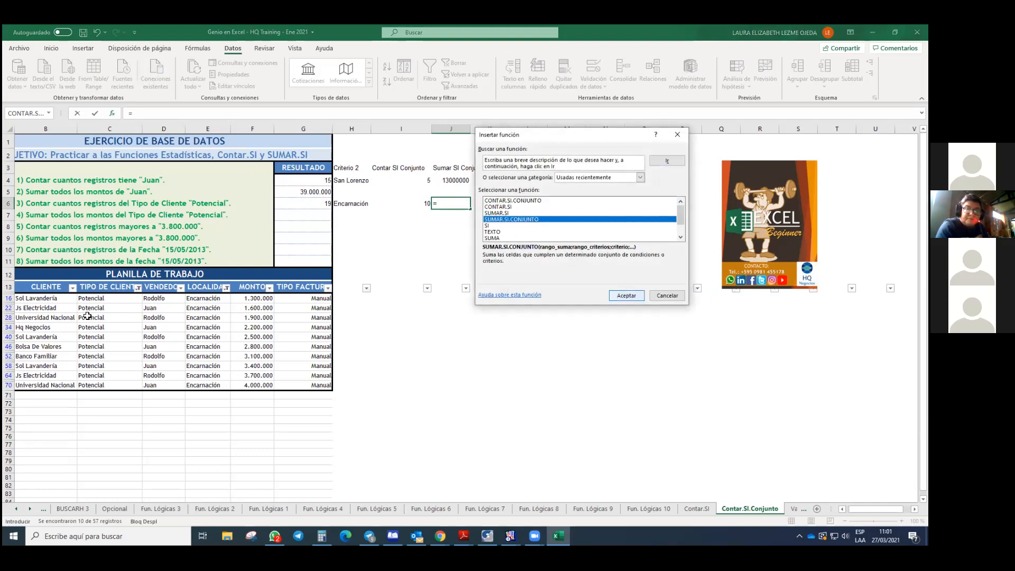
key("Return")
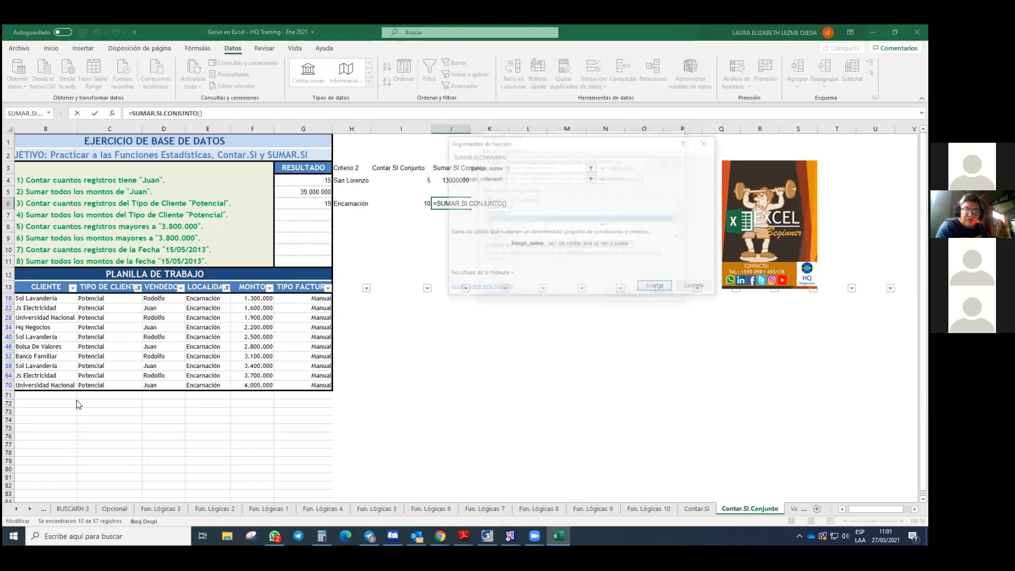
- Clear the TIPO DE CLIENTE and LOCALIDAD filters to show all records
left_click(79, 492)
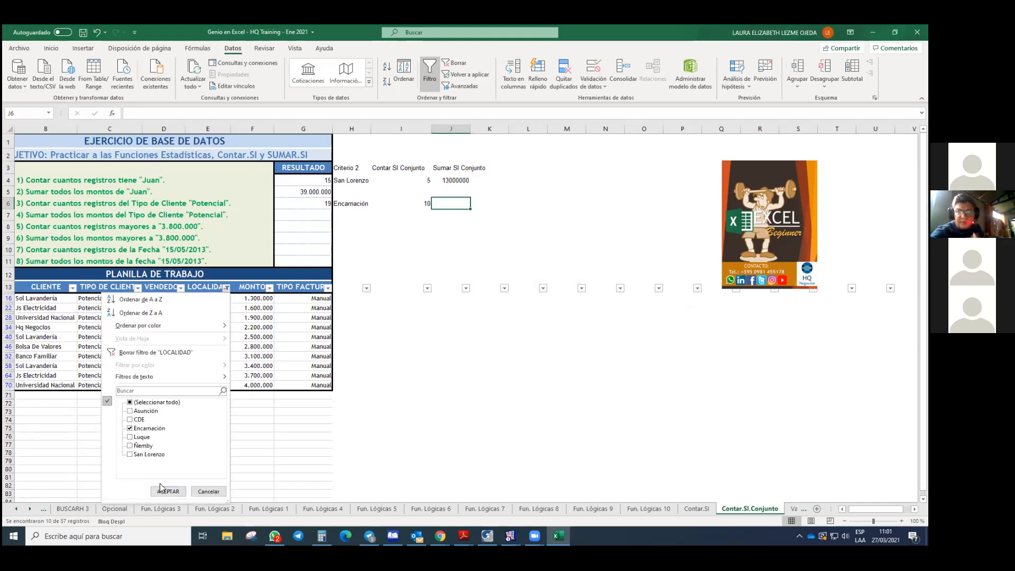
left_click(459, 205)
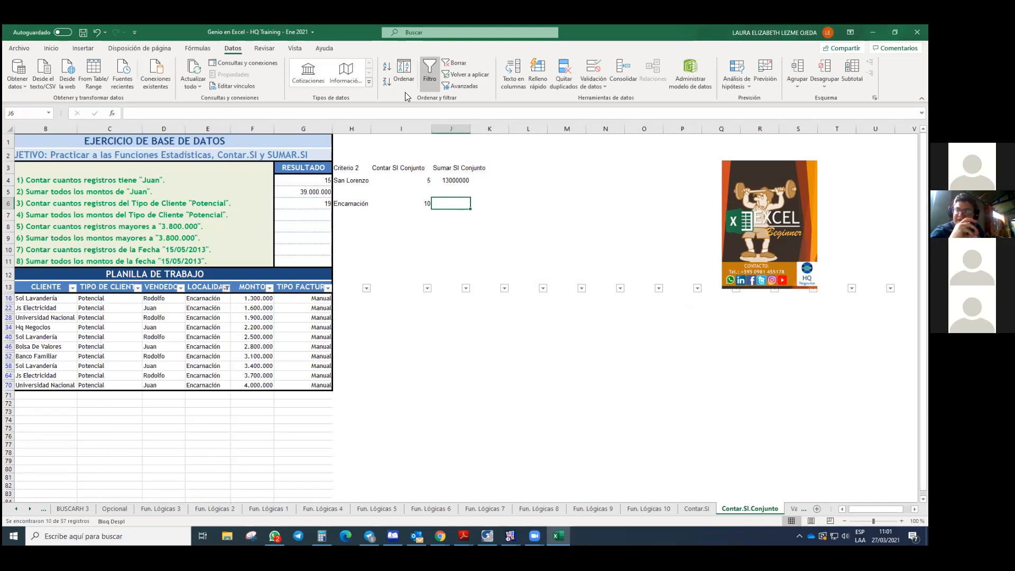
- Start a SUMAR.SI.CONJUNTO formula in J6 with the MONTO cells F14:F70 as the sum range
type("=")
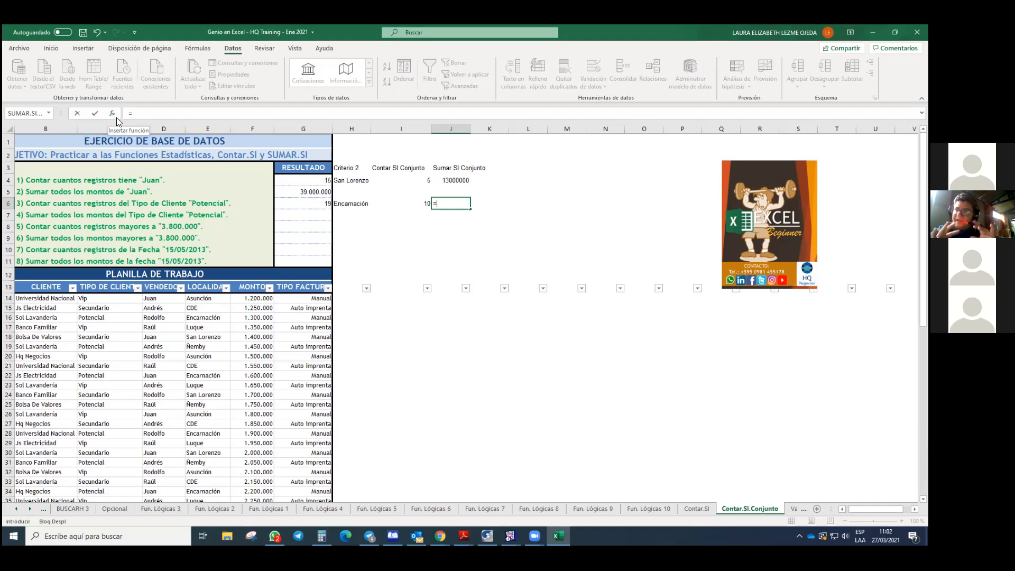
key("shift+F3")
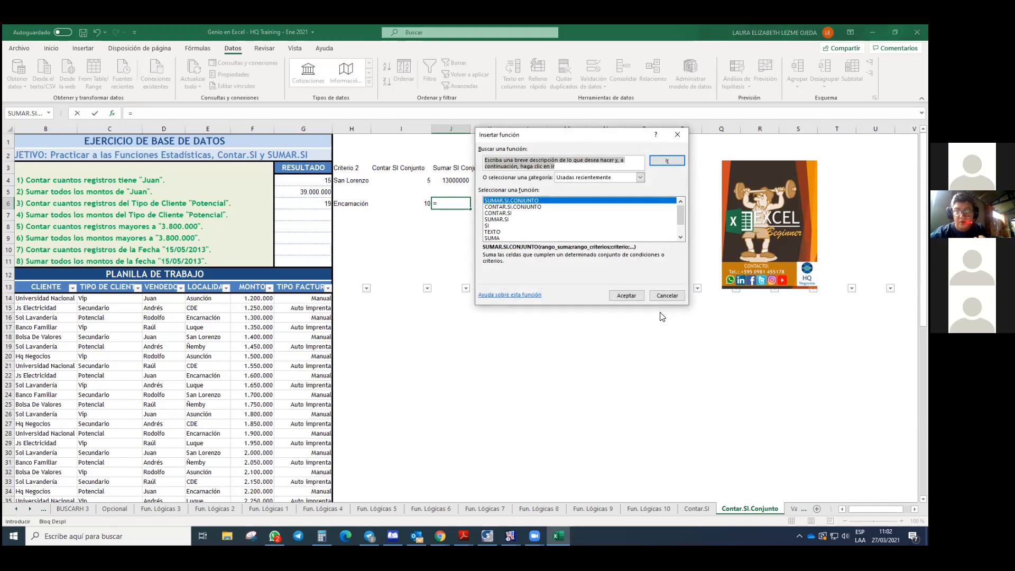
left_click(630, 294)
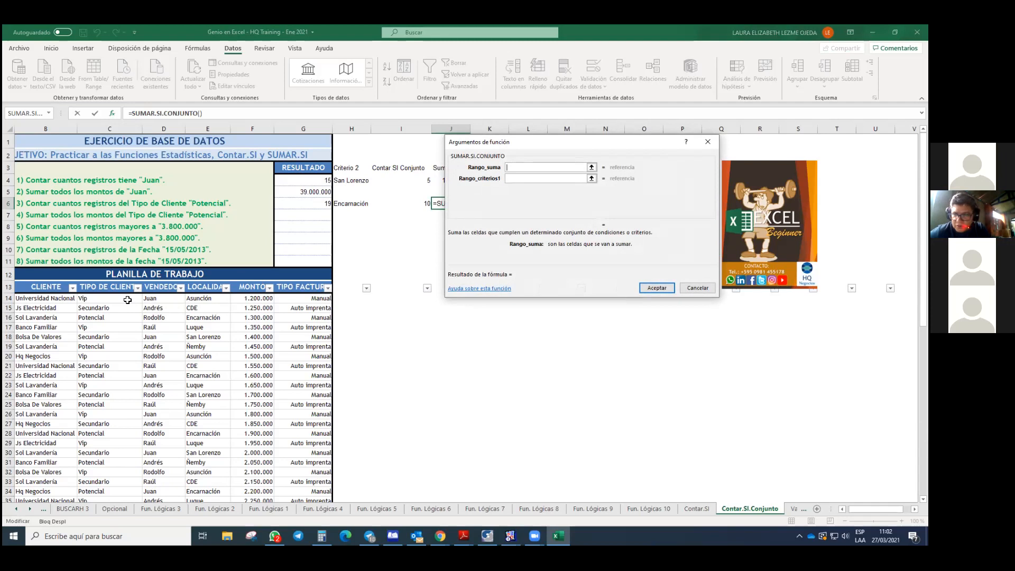
left_click(246, 302)
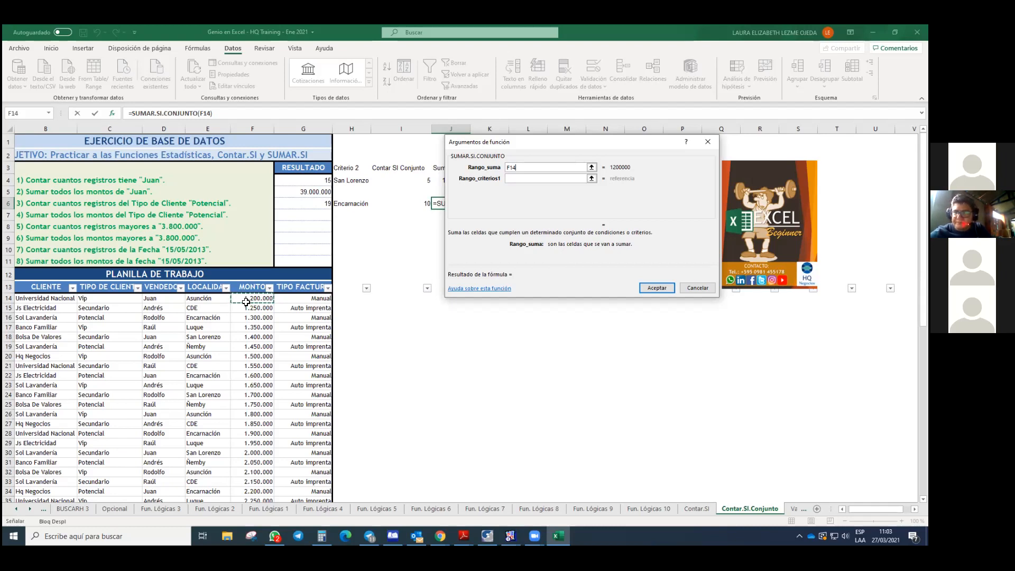
key("ctrl+shift+Down")
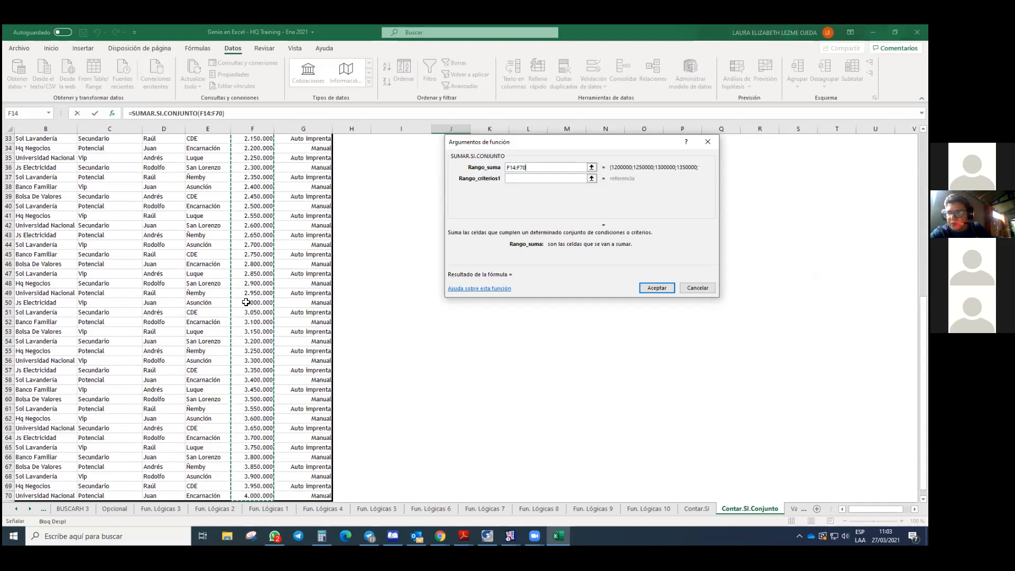
left_click(513, 179)
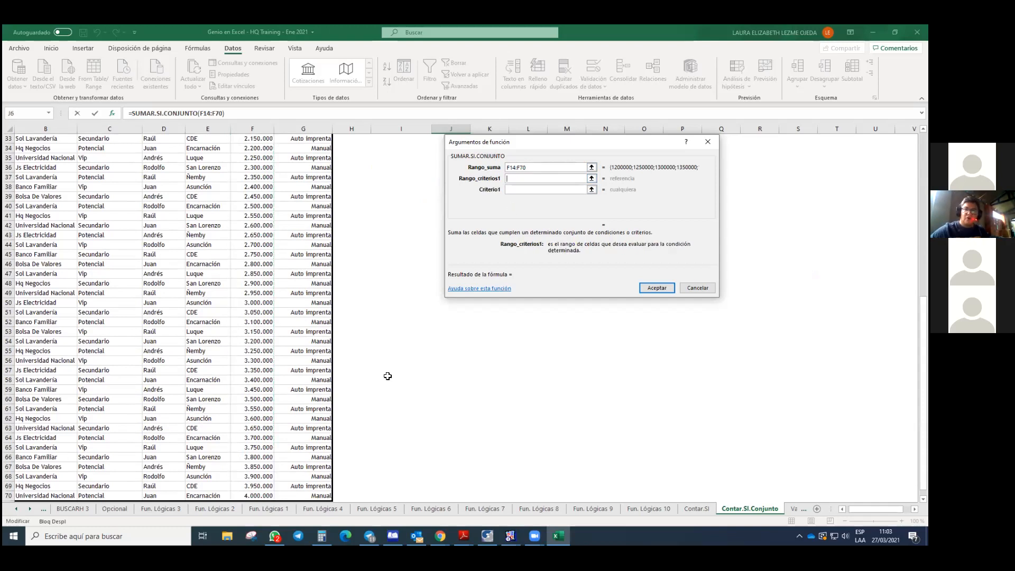
scroll(388, 376, "up", 11)
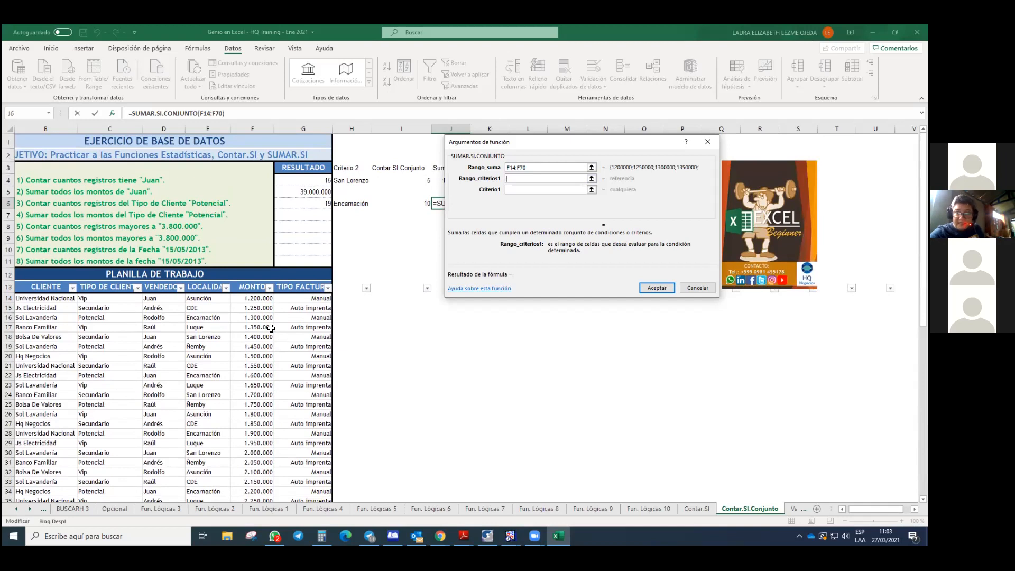
type("\"Poten")
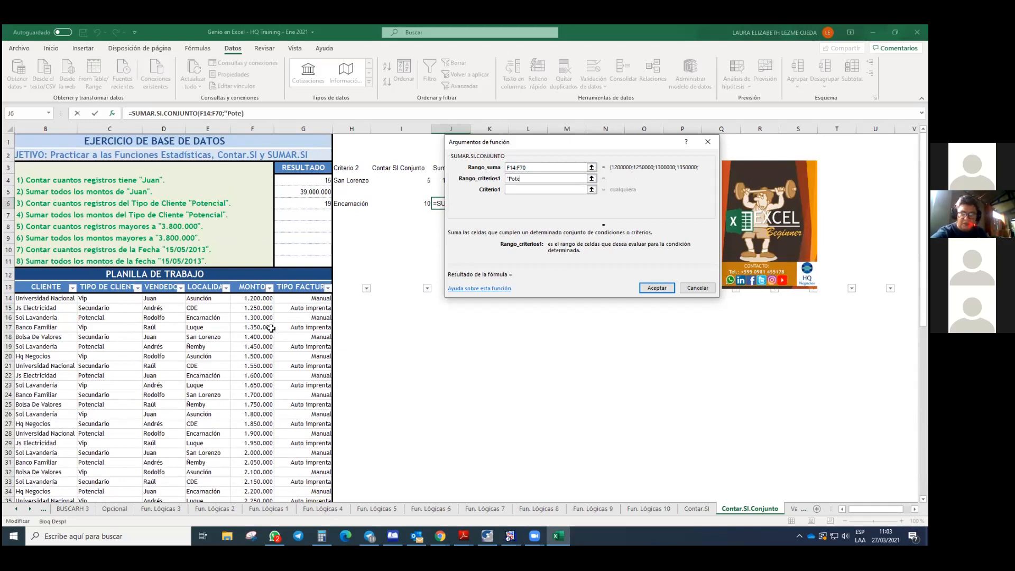
key("BackSpace")
key("BackSpace")
key("BackSpace")
key("BackSpace")
key("BackSpace")
key("BackSpace")
key("BackSpace")
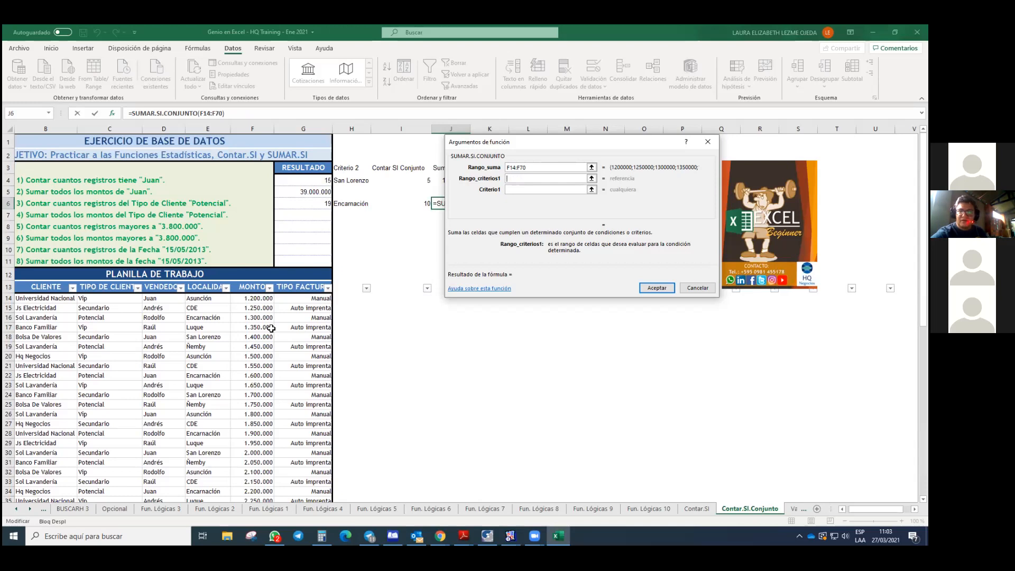
- Set the first criteria range to the TIPO DE CLIENTE cells C14:C70 with "Potencial" as its criterion
left_click(102, 299)
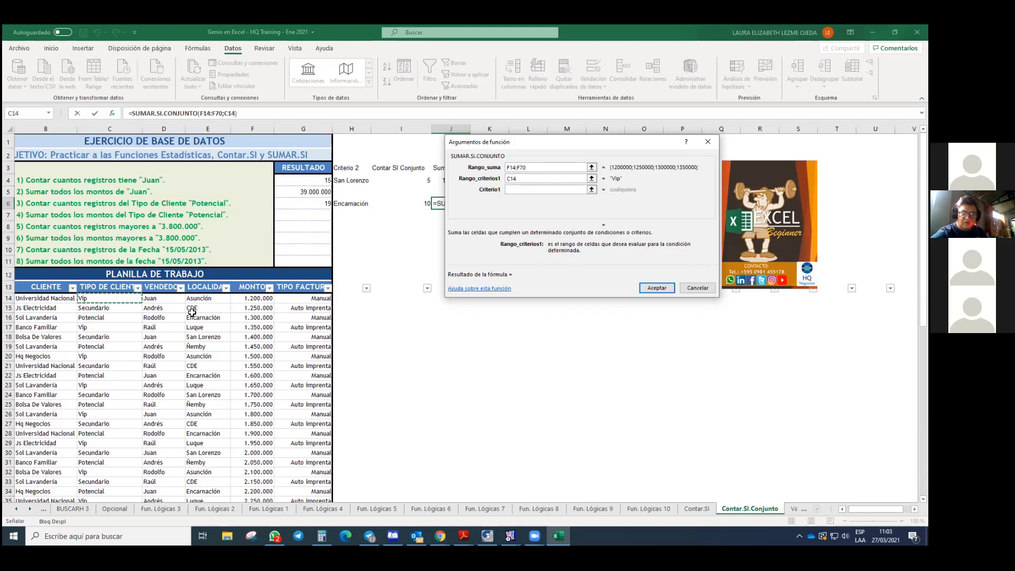
key("ctrl+shift+Down")
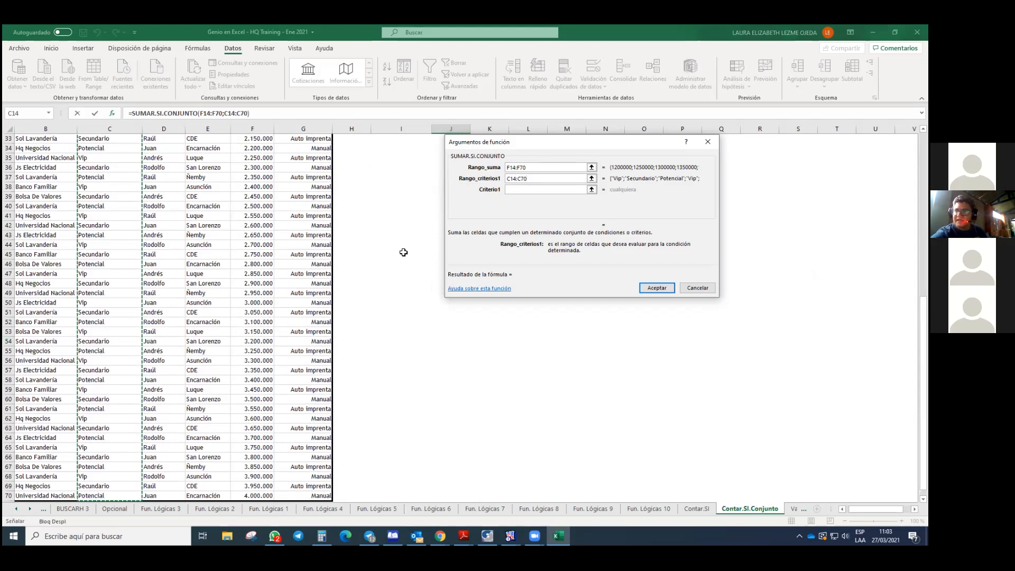
left_click(532, 189)
type("\"Potencial")
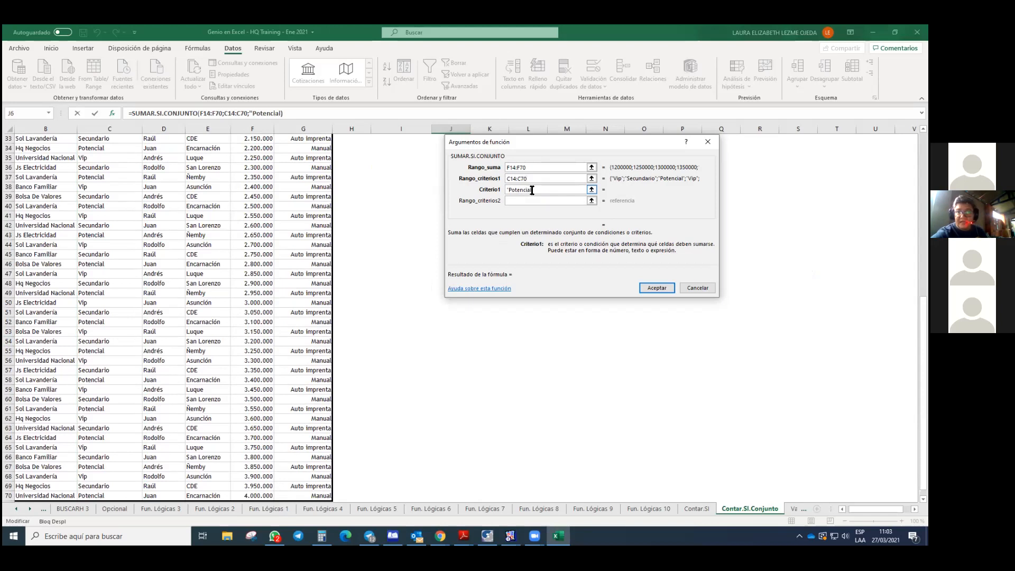
type("\"")
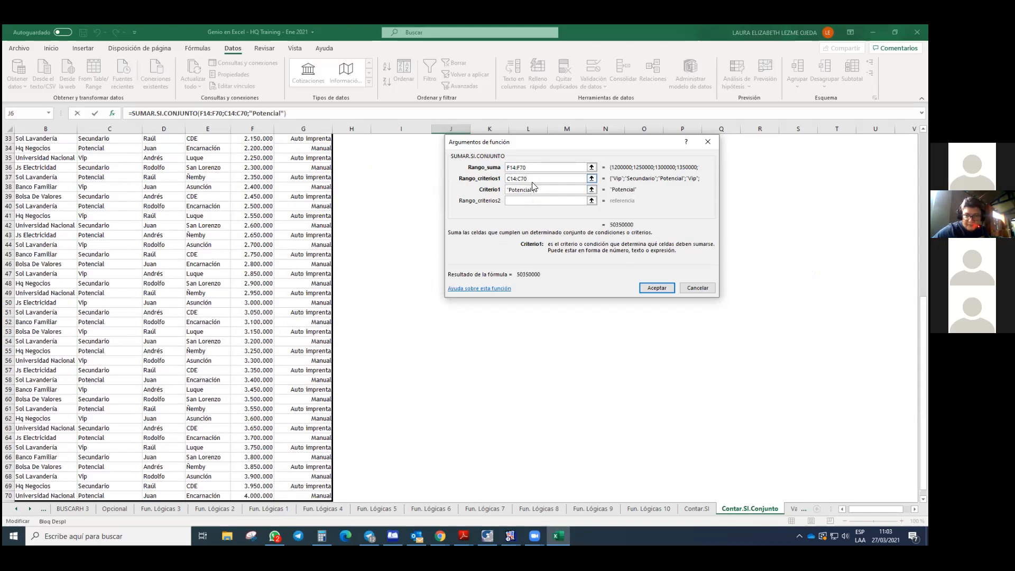
- Add the LOCALIDAD cells E14:E70 as second criteria range with H6 as criterion, and complete the SUMAR.SI.CONJUNTO formula
key("Tab")
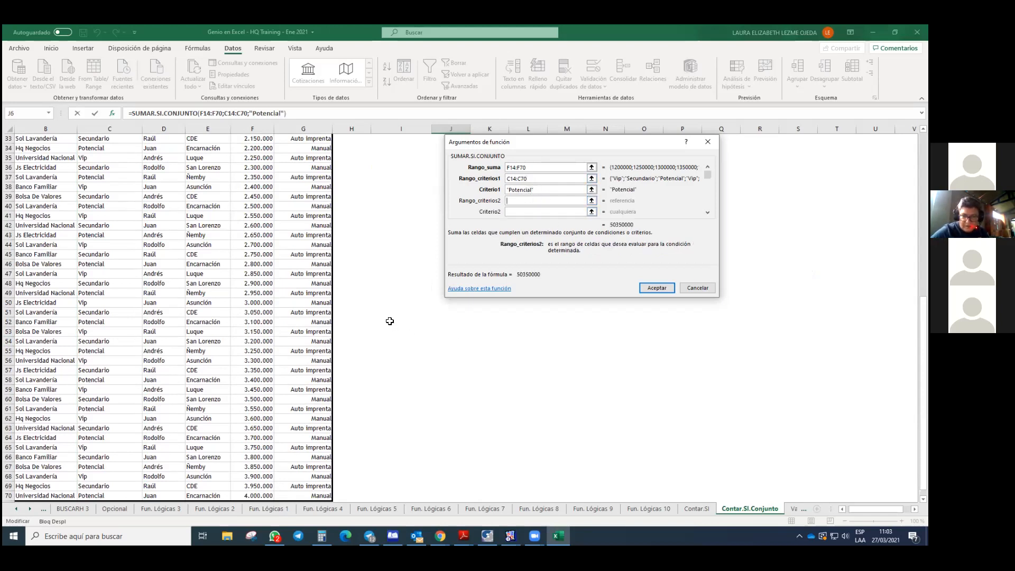
scroll(390, 317, "up", 11)
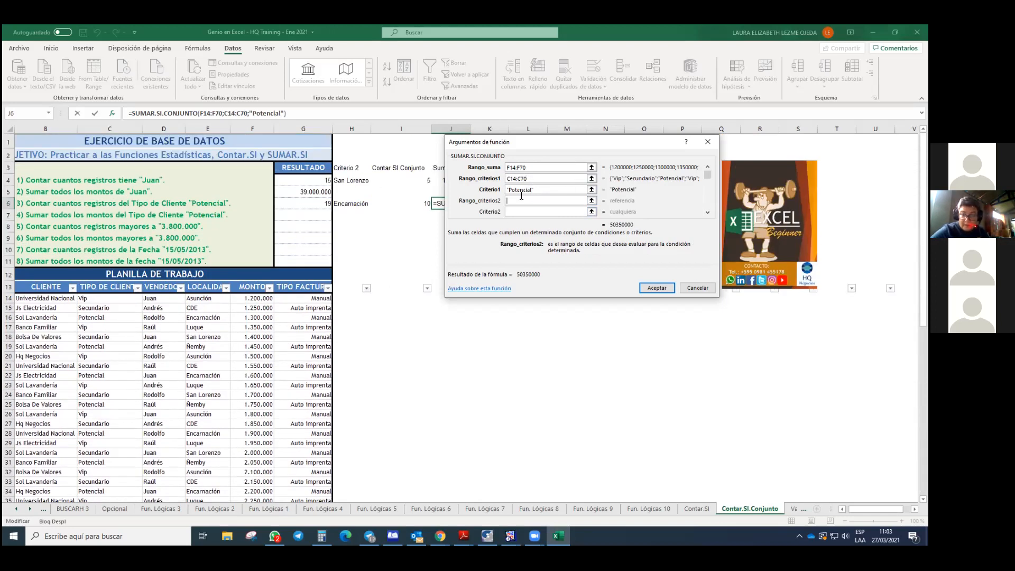
left_click(215, 298)
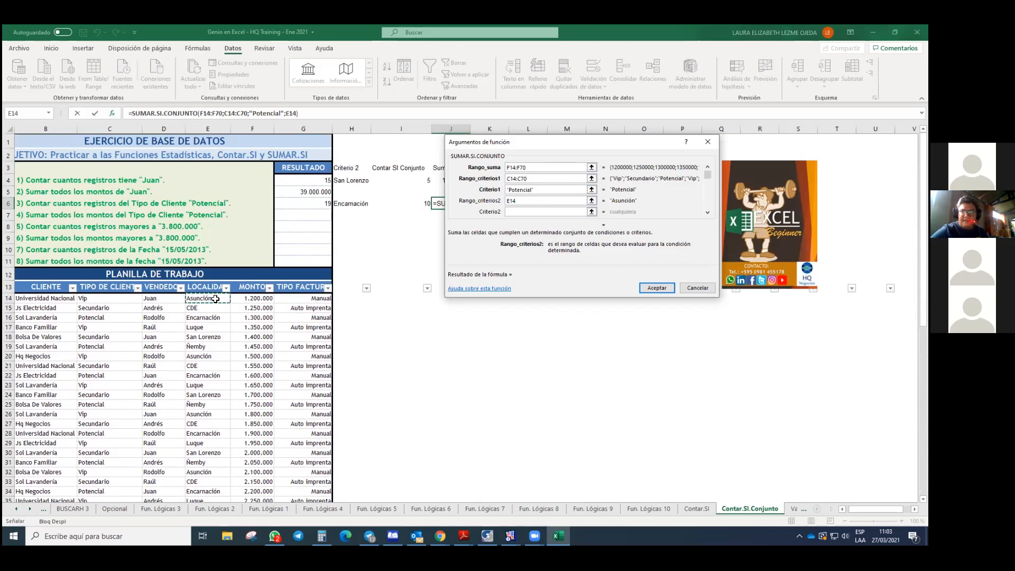
key("ctrl+shift+Down")
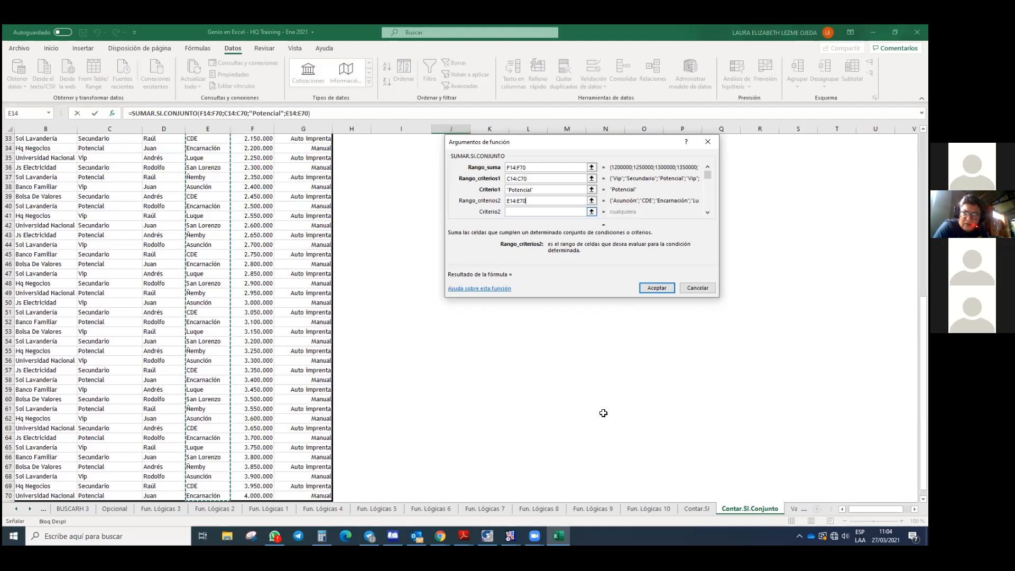
key("Tab")
type("H6")
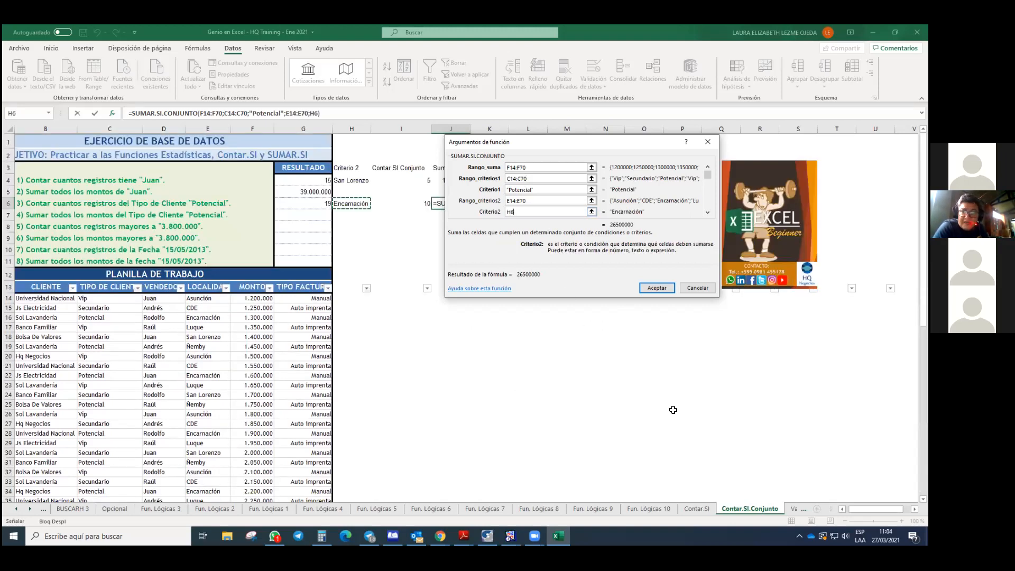
left_click(657, 289)
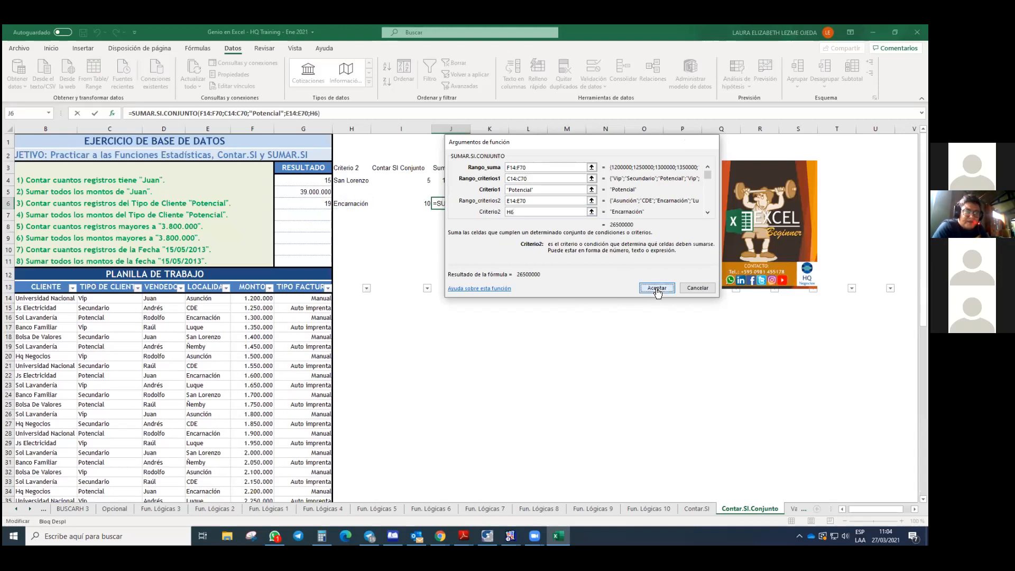
- Filter TIPO DE CLIENTE to Potencial and LOCALIDAD to Encarnación, and select the filtered MONTO cells to check their sum against J6
left_click(138, 288)
left_click(67, 403)
left_click(70, 412)
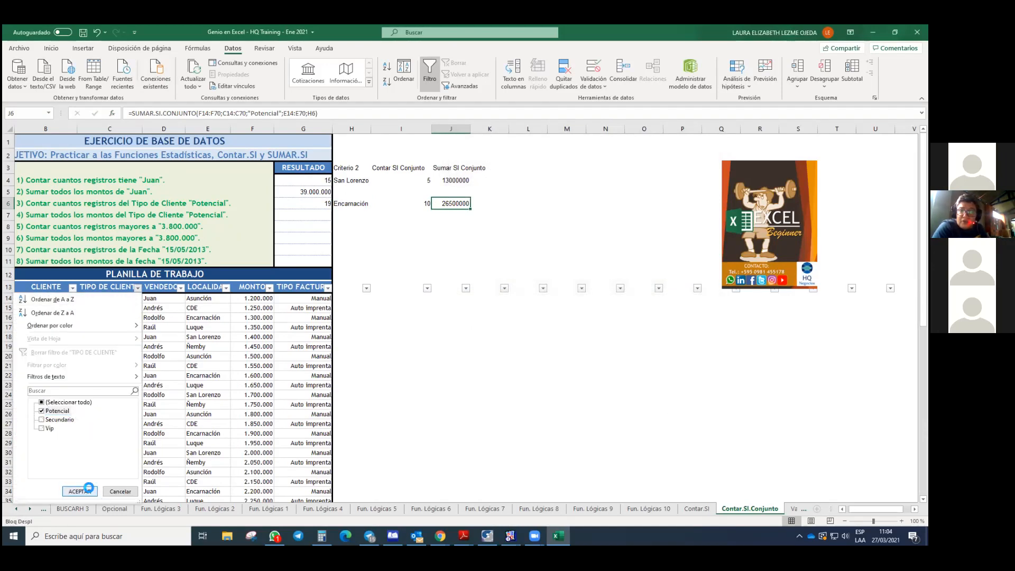
left_click(80, 492)
left_click(227, 288)
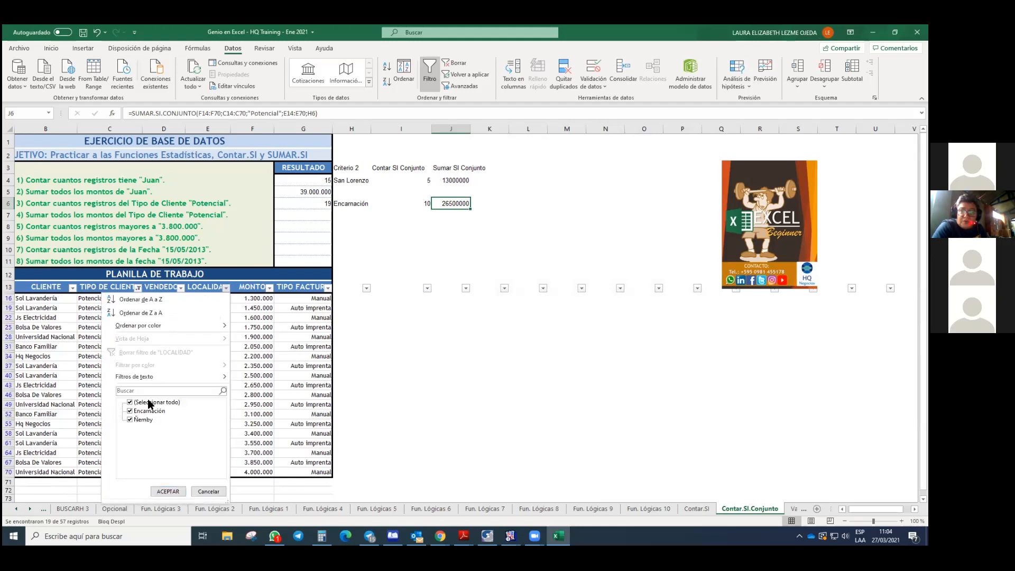
left_click(152, 403)
left_click(150, 411)
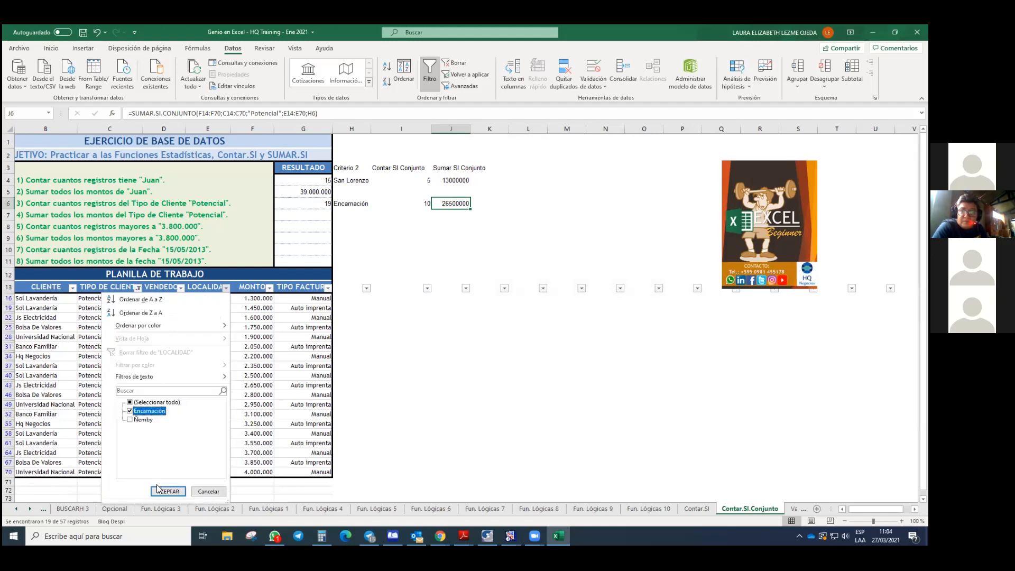
left_click(164, 491)
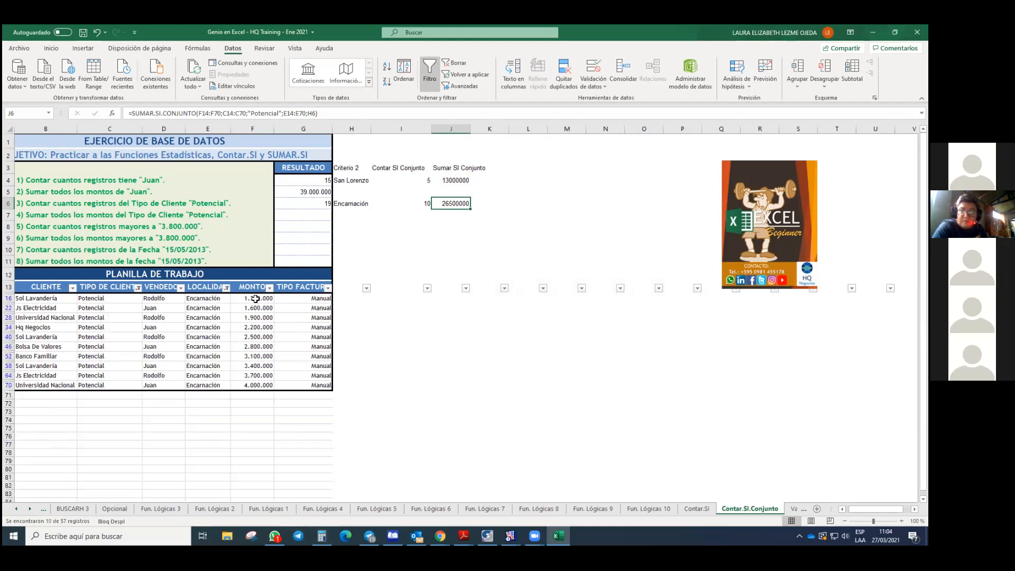
left_click(255, 299)
left_click_drag(252, 360, 257, 384)
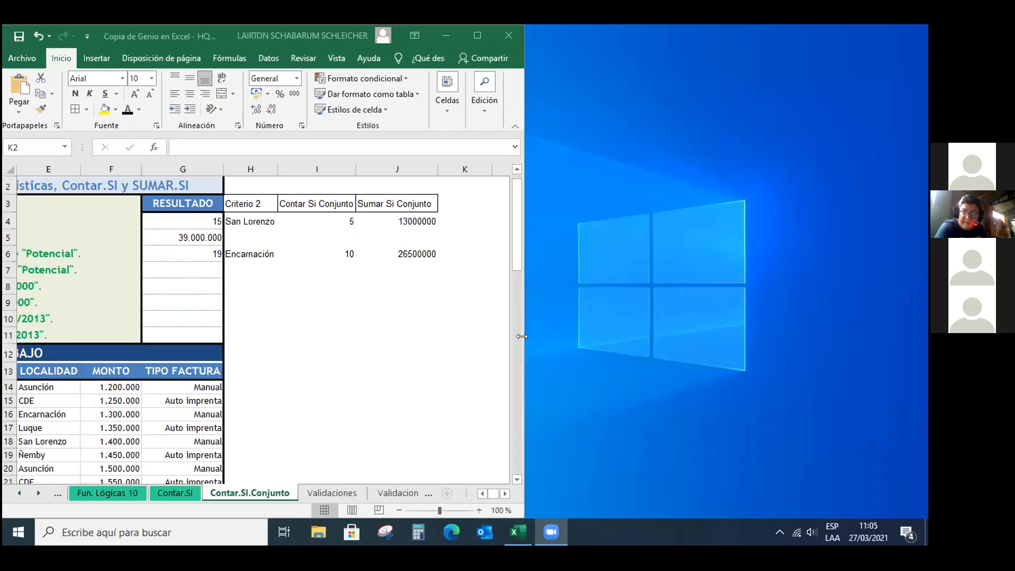
- Widen the workbook window to the full screen width and select result cell G7 for exercise 4
left_click_drag(631, 337, 923, 346)
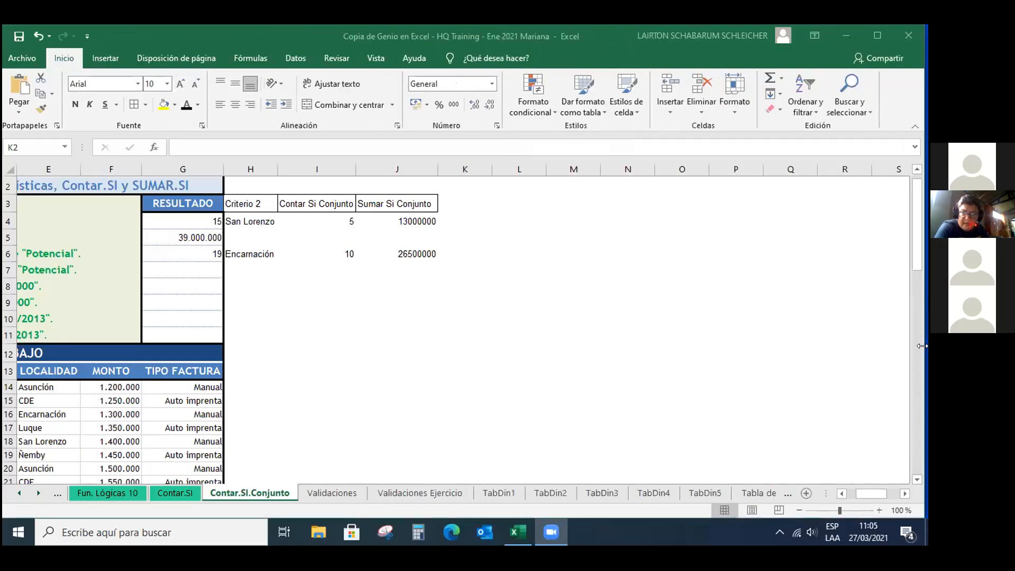
left_click(267, 268)
key("Left")
key("Left")
key("Left")
scroll(239, 270, "left", 3)
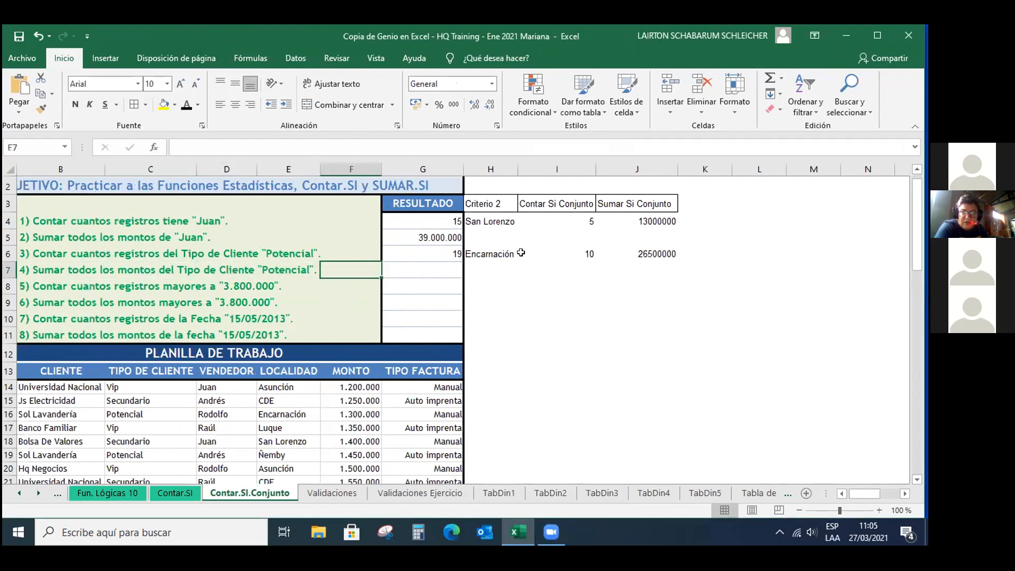
key("Right")
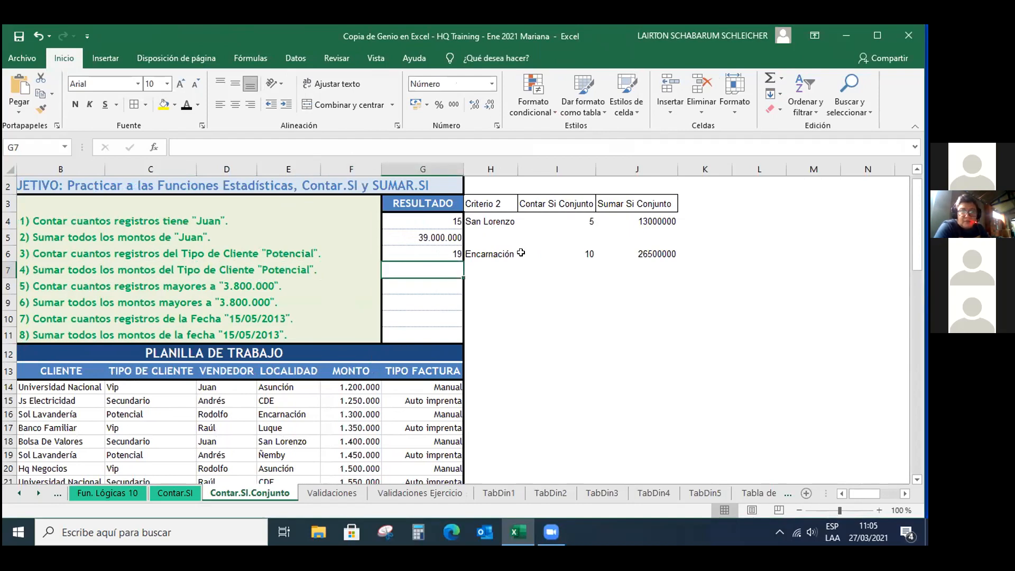
- Start a SUMAR.SI formula in G7 and open its function arguments
type("+")
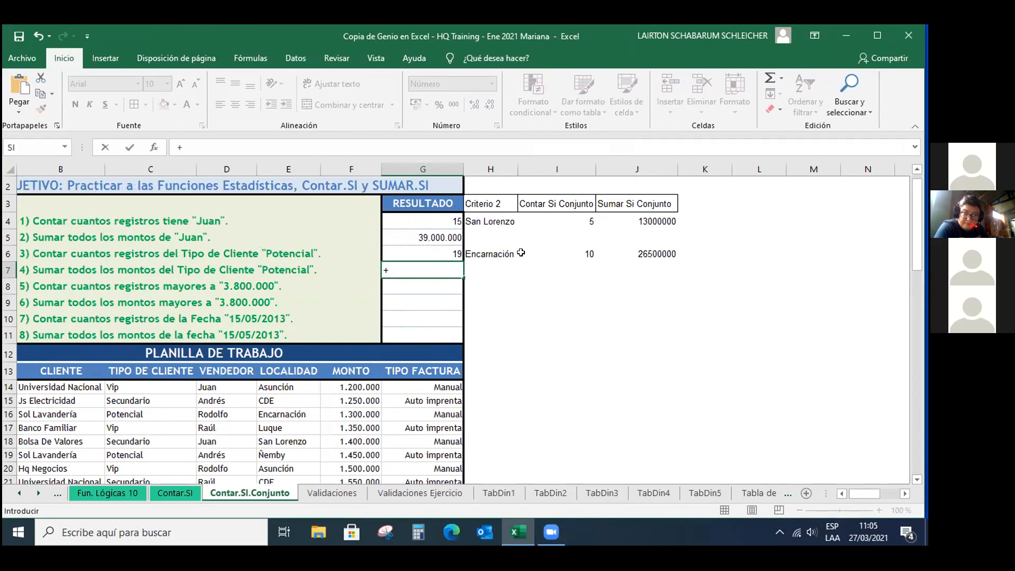
type("suma")
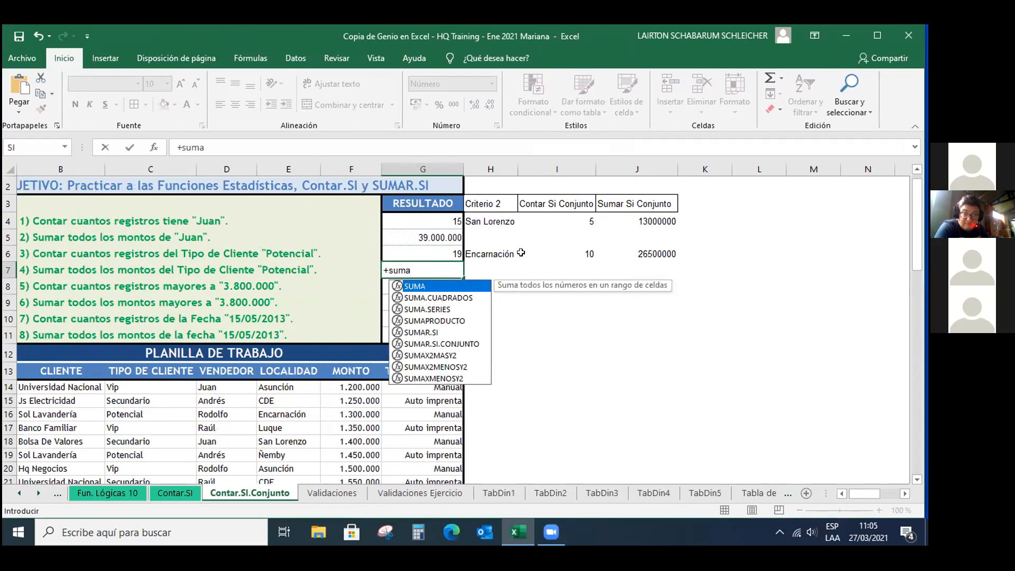
type("r")
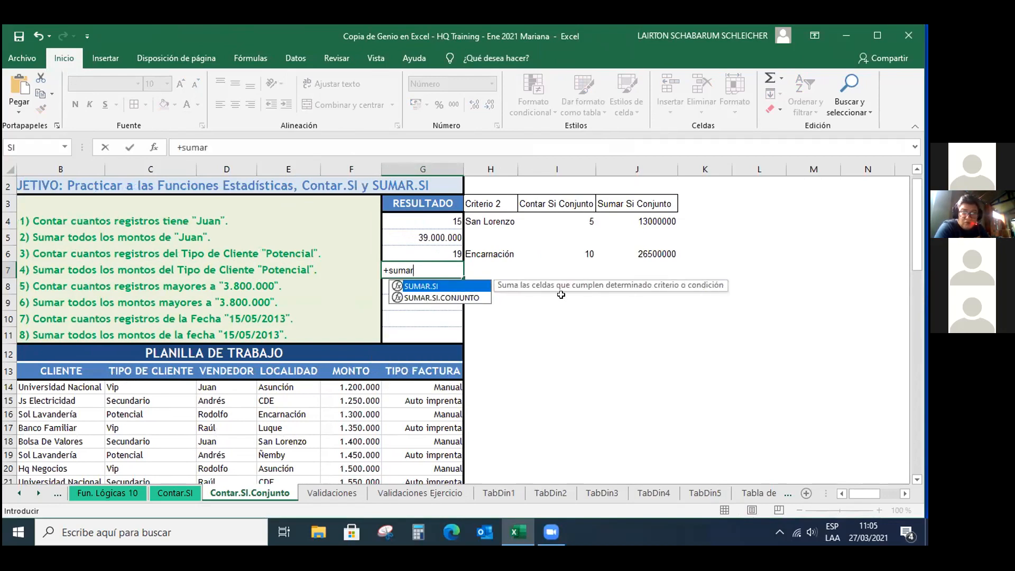
key("Tab")
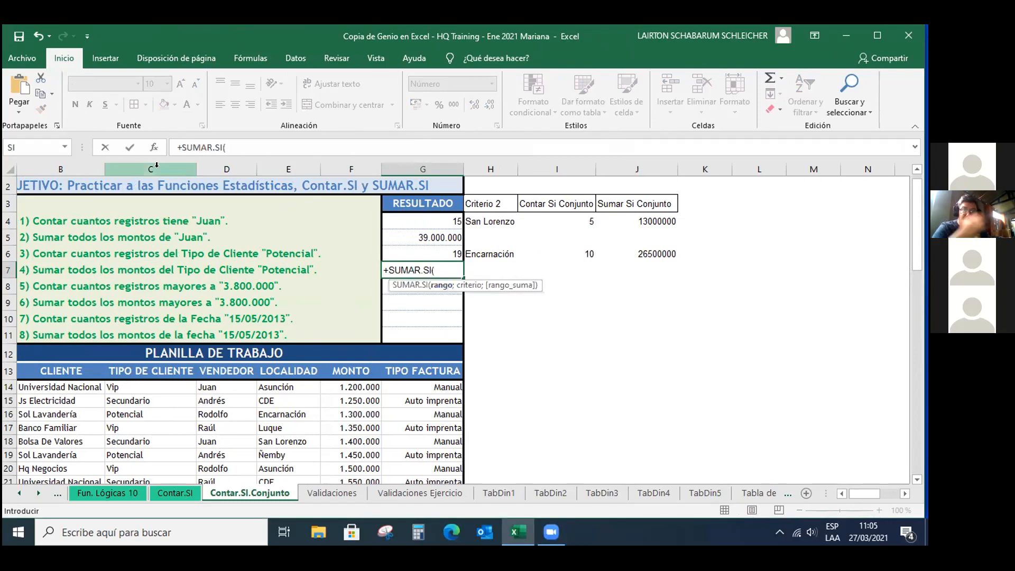
left_click(154, 148)
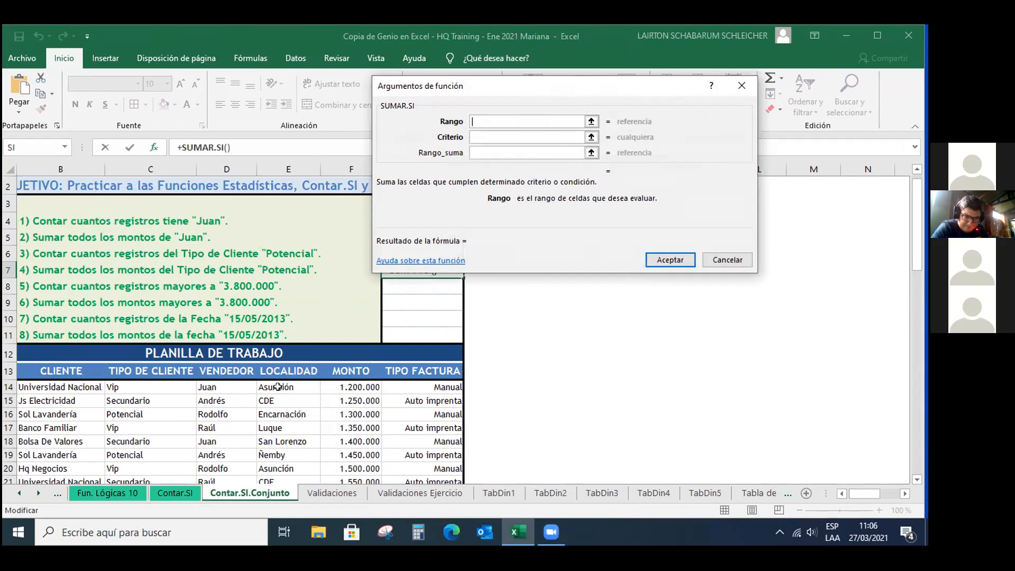
- Set the SUMAR.SI range to the TIPO DE CLIENTE cells C14:C70 and the criterion to Potencial
left_click(127, 387)
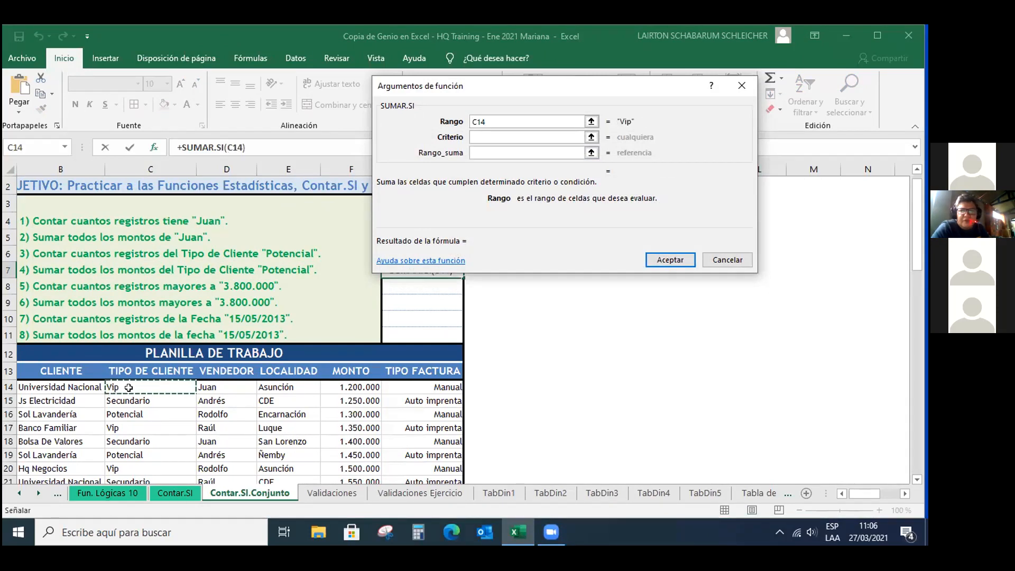
key("ctrl+shift+Down")
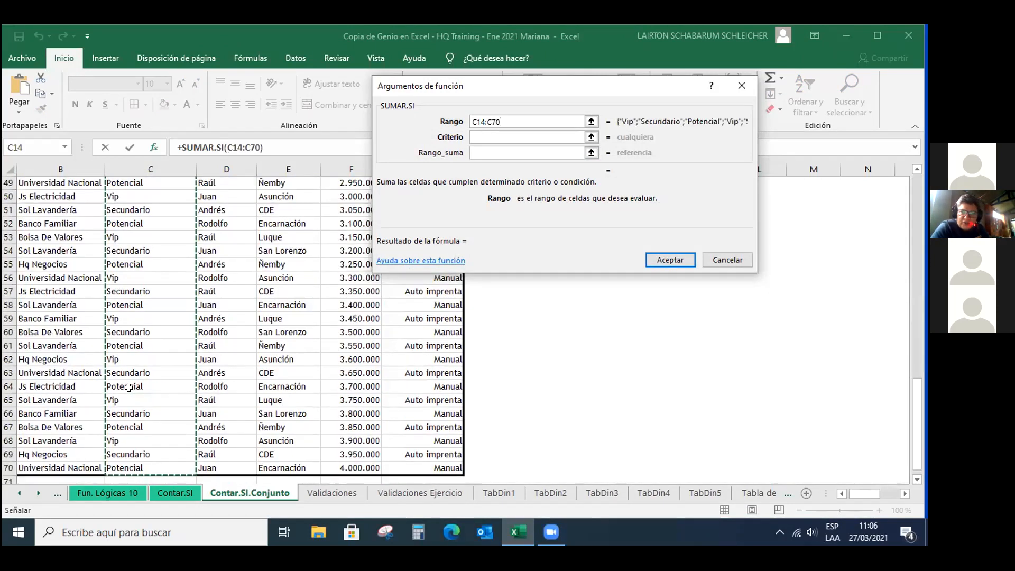
left_click(497, 137)
type("Potencial")
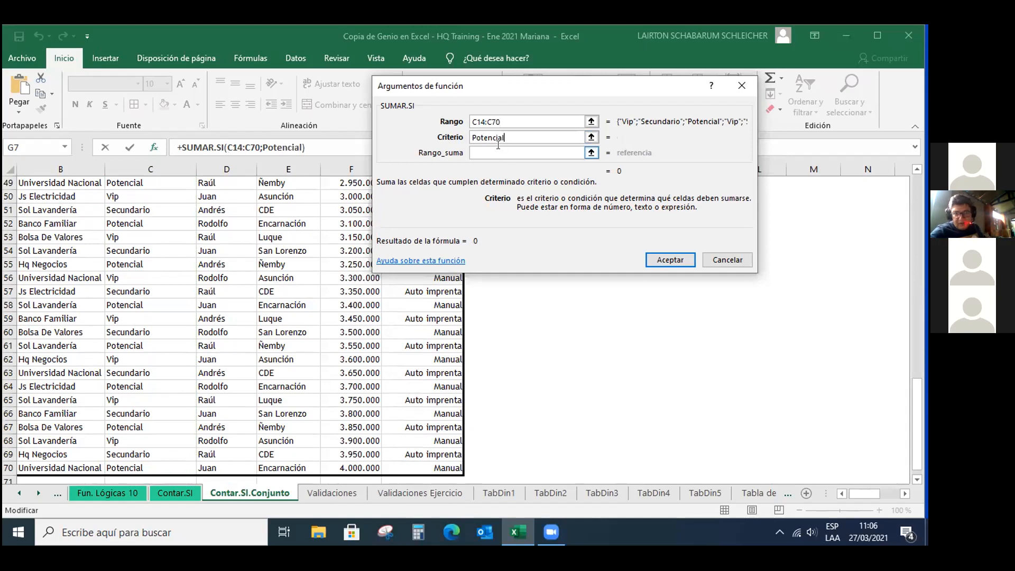
- Set the SUMAR.SI sum range to the MONTO cells F14:F70 and accept the function
key("Tab")
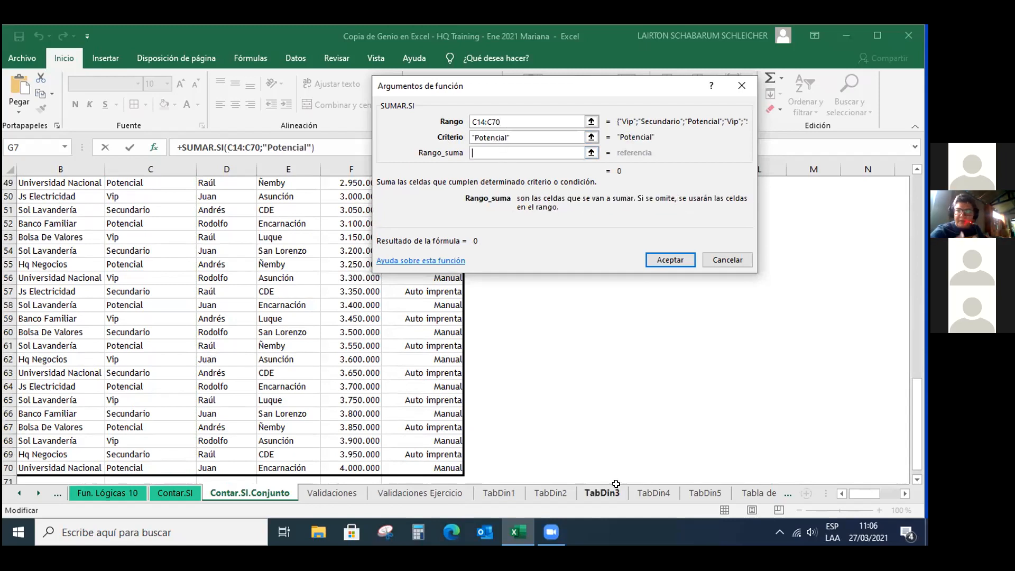
left_click_drag(918, 402, 921, 185)
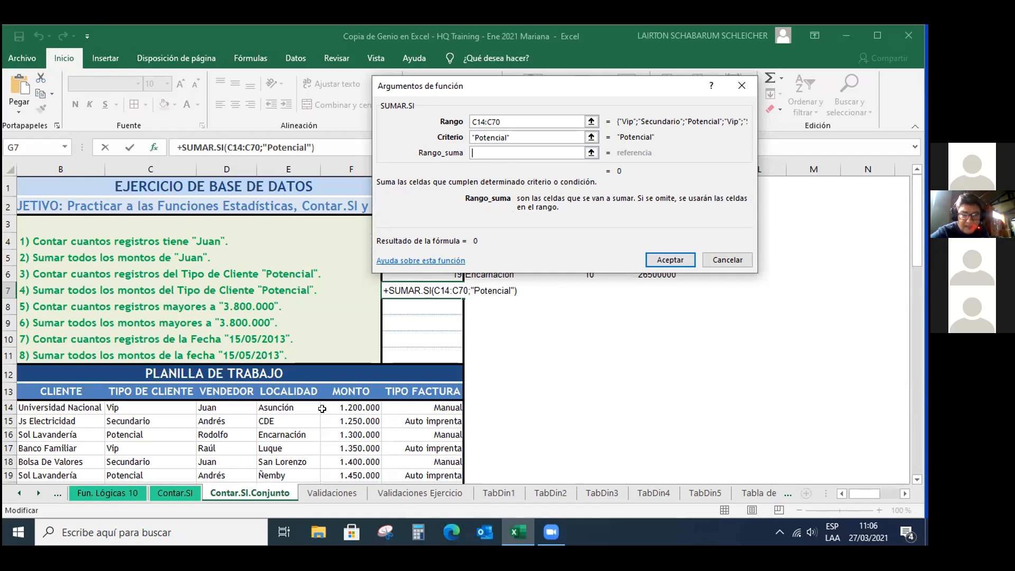
left_click(336, 410)
key("ctrl+shift+Down")
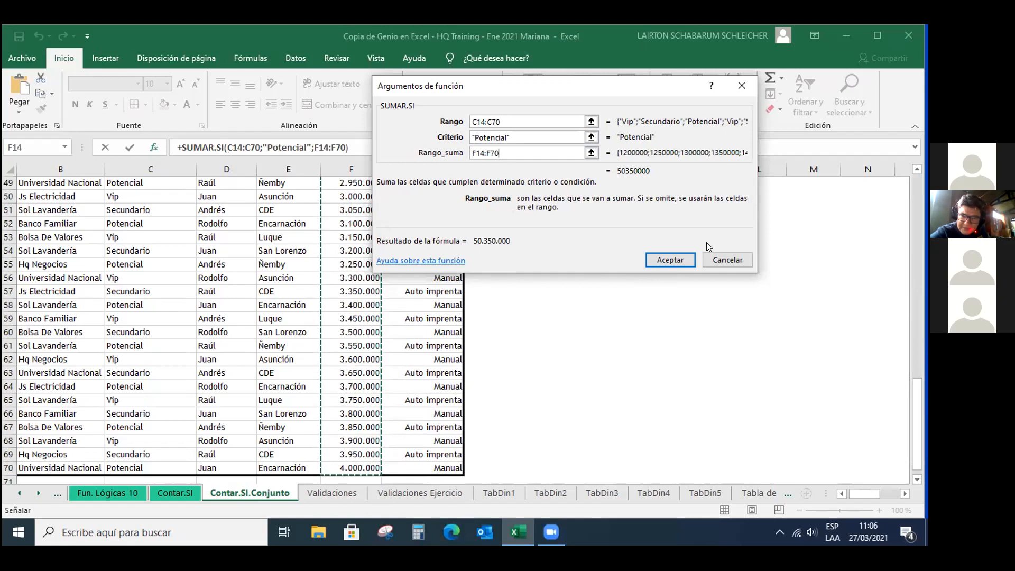
left_click(679, 252)
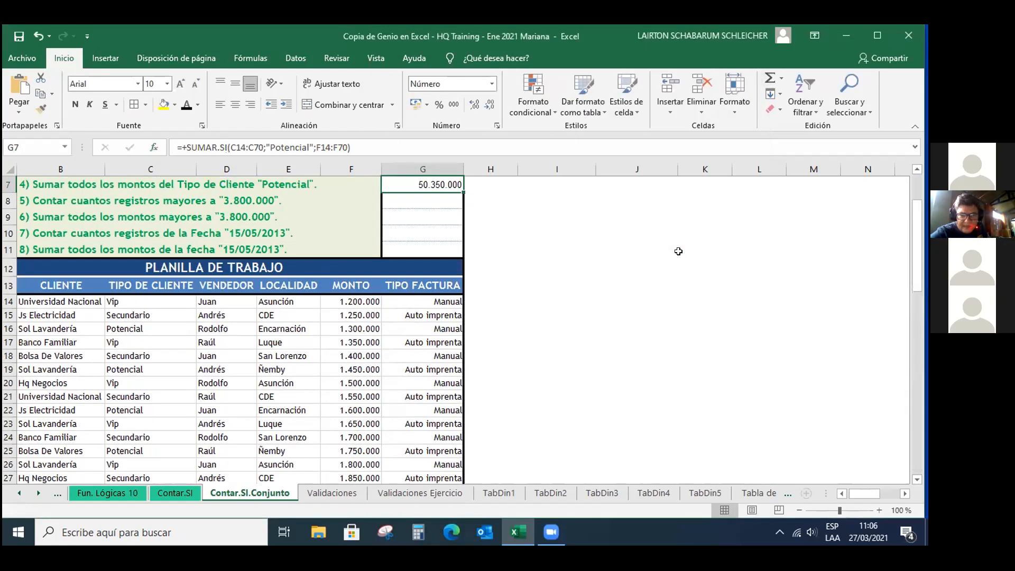
- Select the table's header row A13:G13 and turn on filters for it
key("Up")
key("Up")
key("Up")
key("Up")
key("Up")
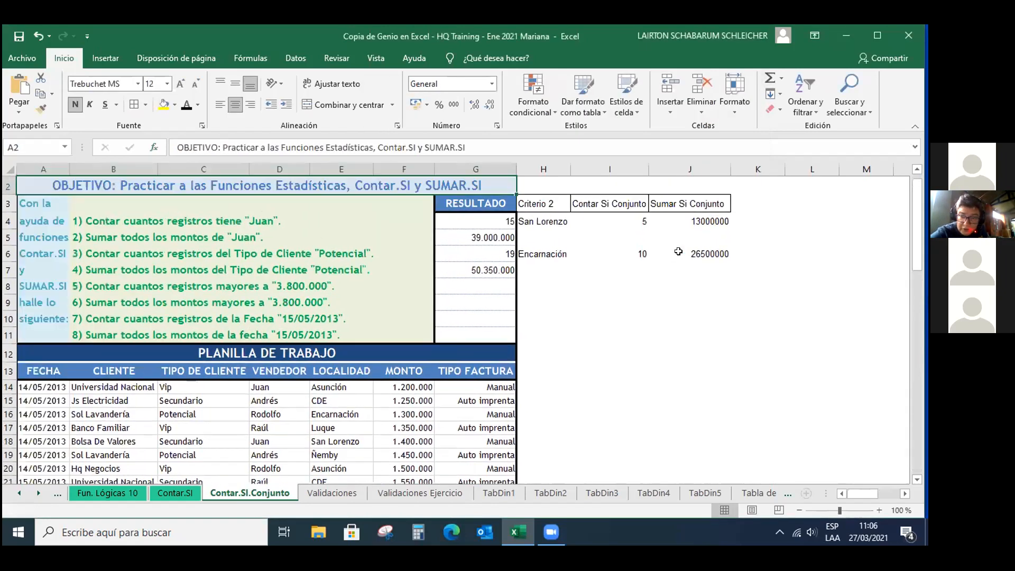
left_click(39, 366)
key("ctrl+shift+Right")
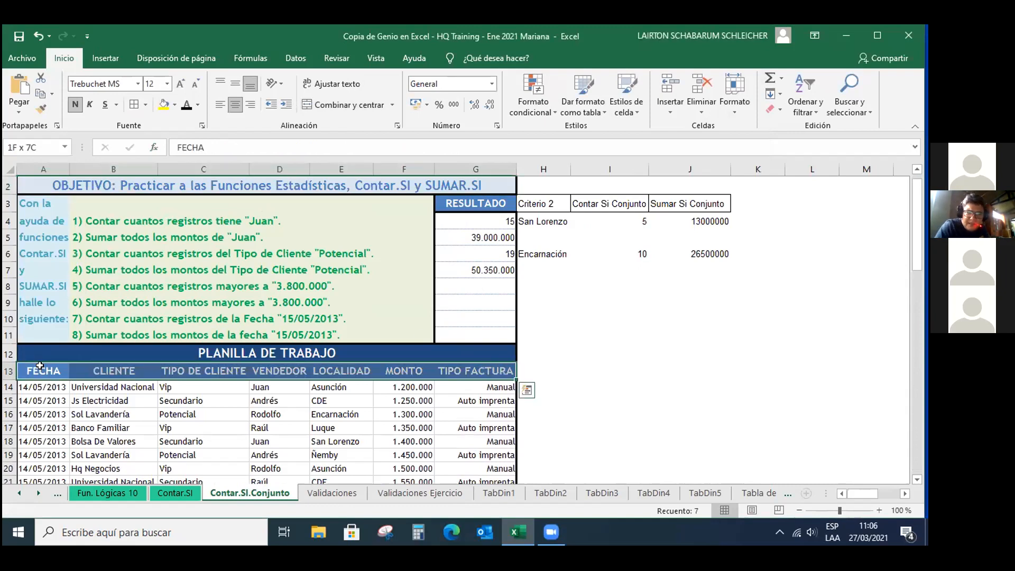
key("ctrl+shift+l")
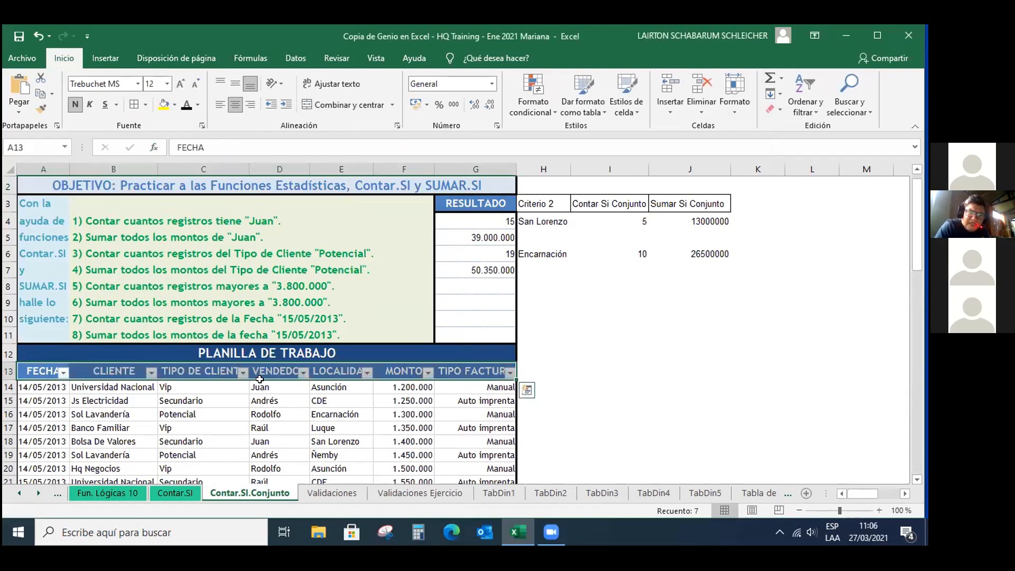
- Filter TIPO DE CLIENTE to Potencial and select the filtered MONTO cells to check their sum against G7
left_click(152, 373)
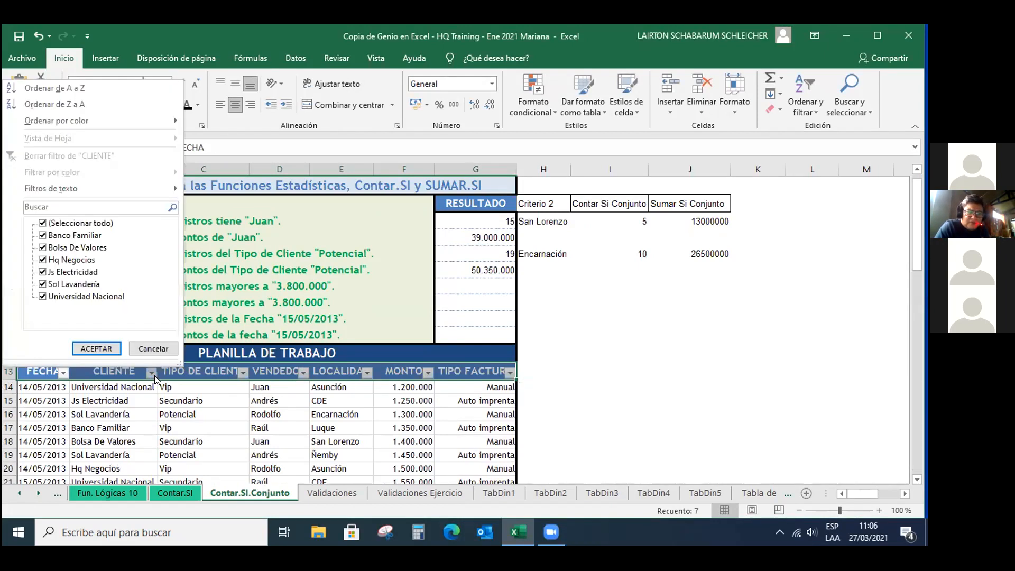
left_click(217, 369)
left_click(243, 373)
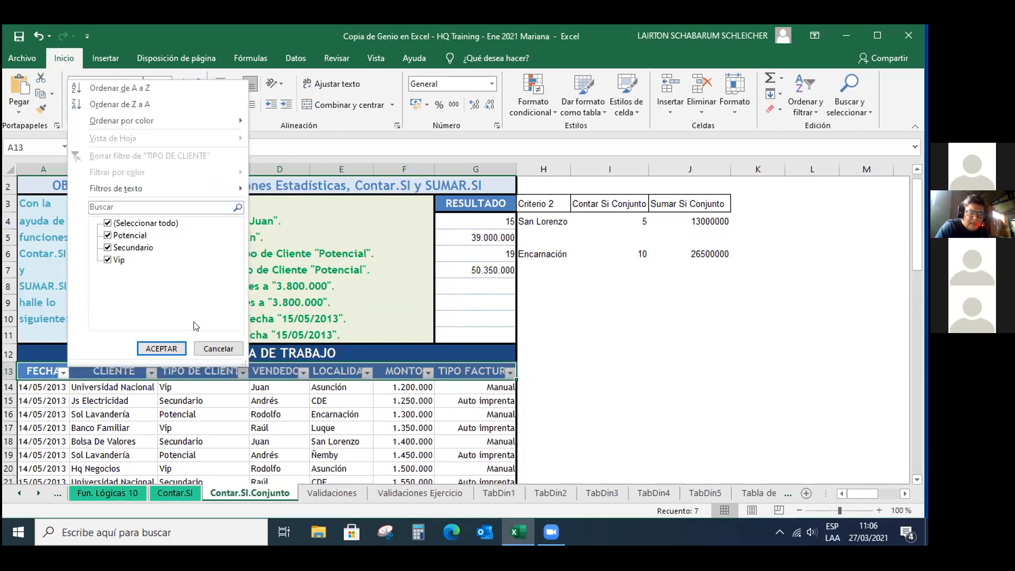
left_click(158, 223)
left_click(129, 235)
left_click(157, 349)
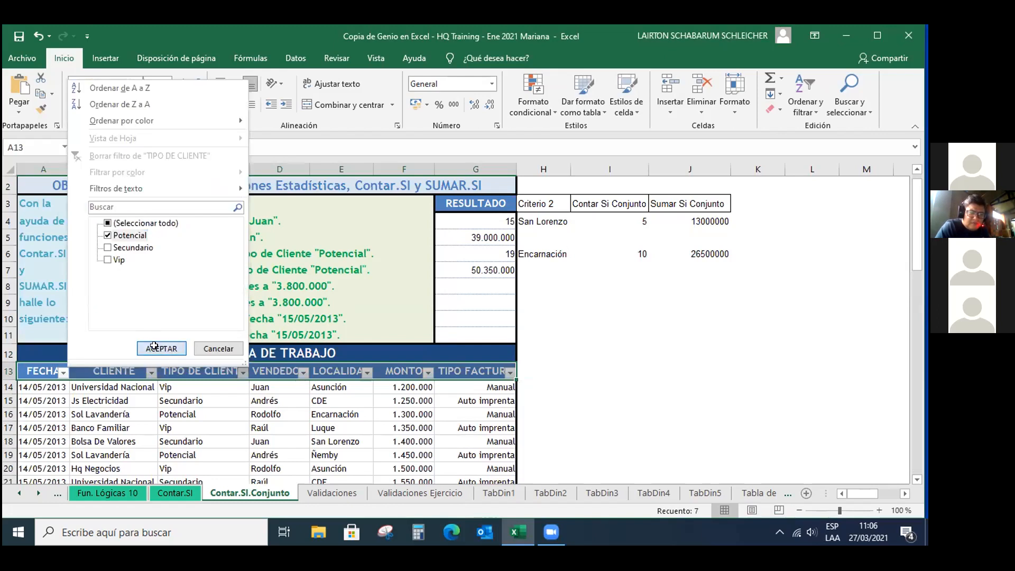
left_click(408, 390)
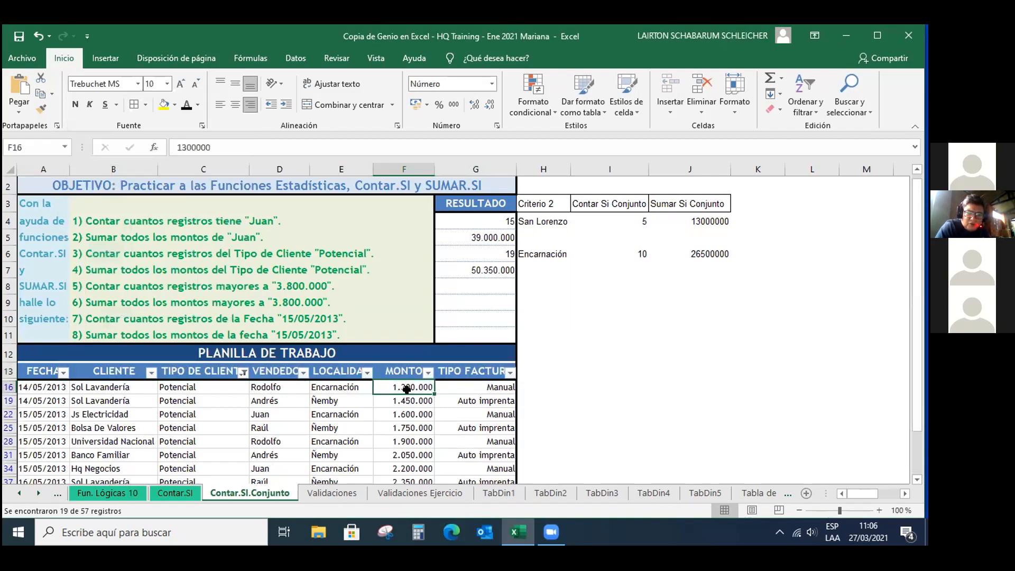
key("ctrl+shift+Down")
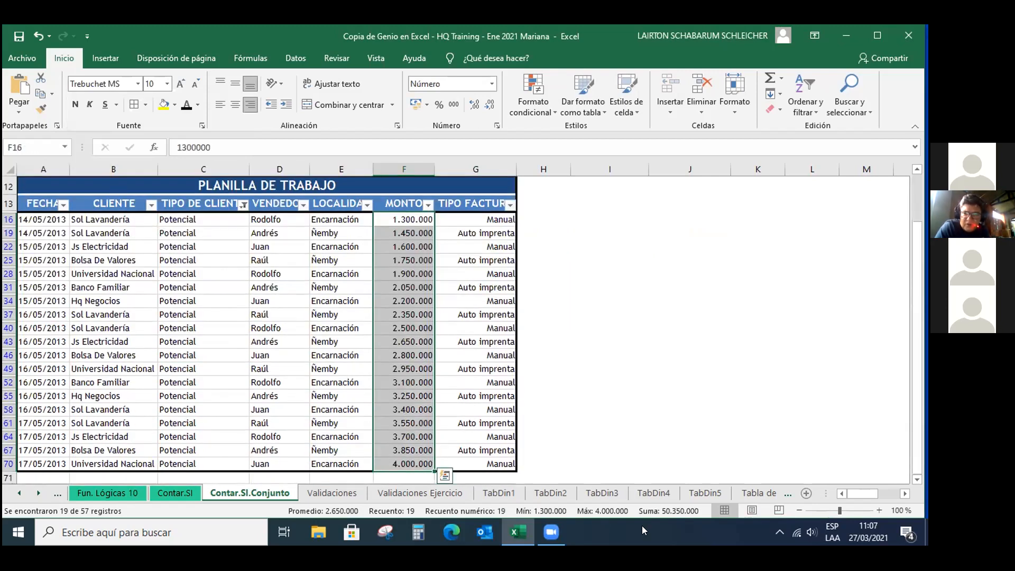
- Remove the filters from the table's header row A13:G13
left_click_drag(923, 331, 922, 294)
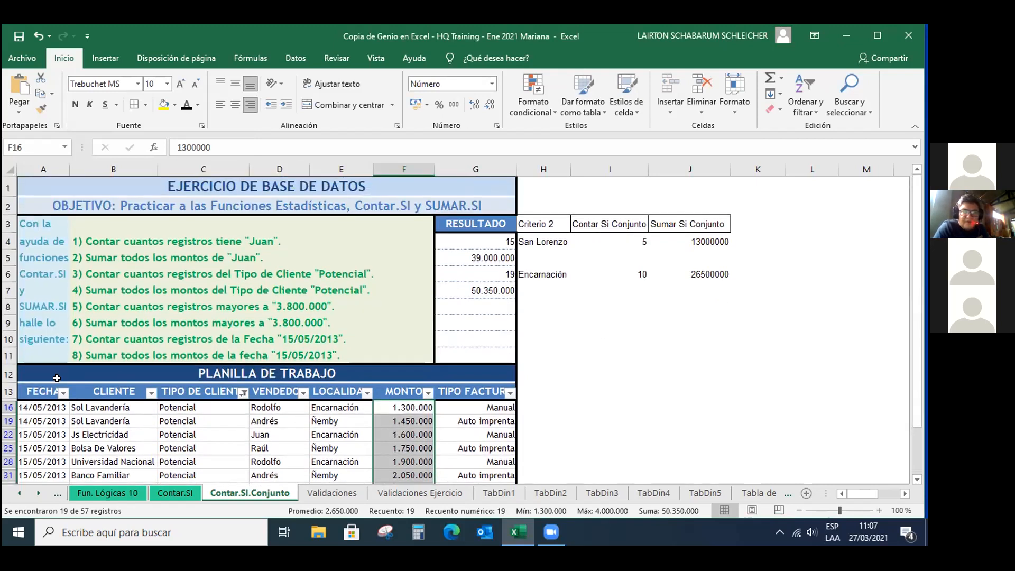
left_click(42, 390)
key("ctrl+shift+Right")
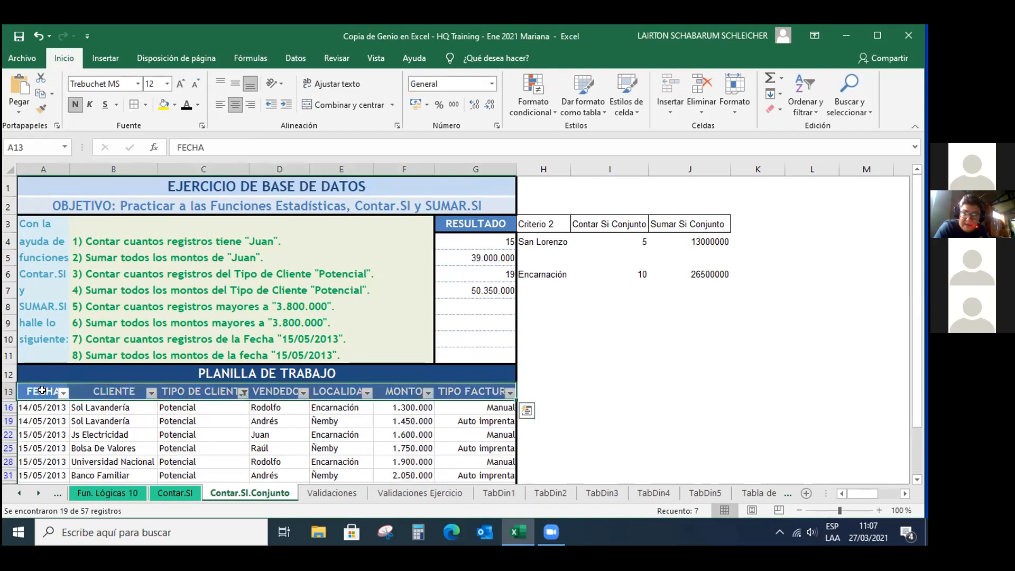
key("ctrl+shift+l")
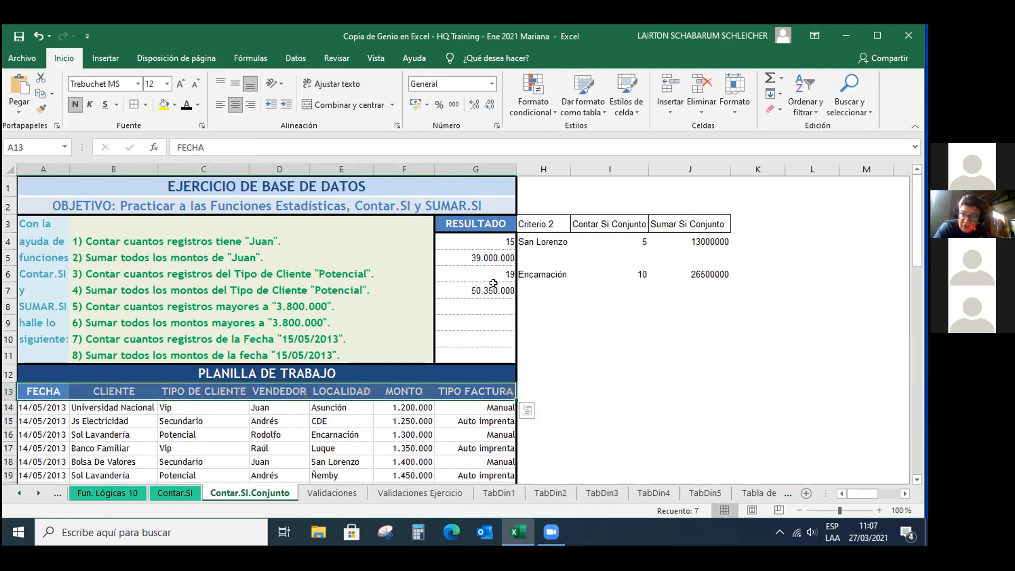
- Begin a formula in result cell G8 for exercise 5 with the text +contar
left_click(496, 302)
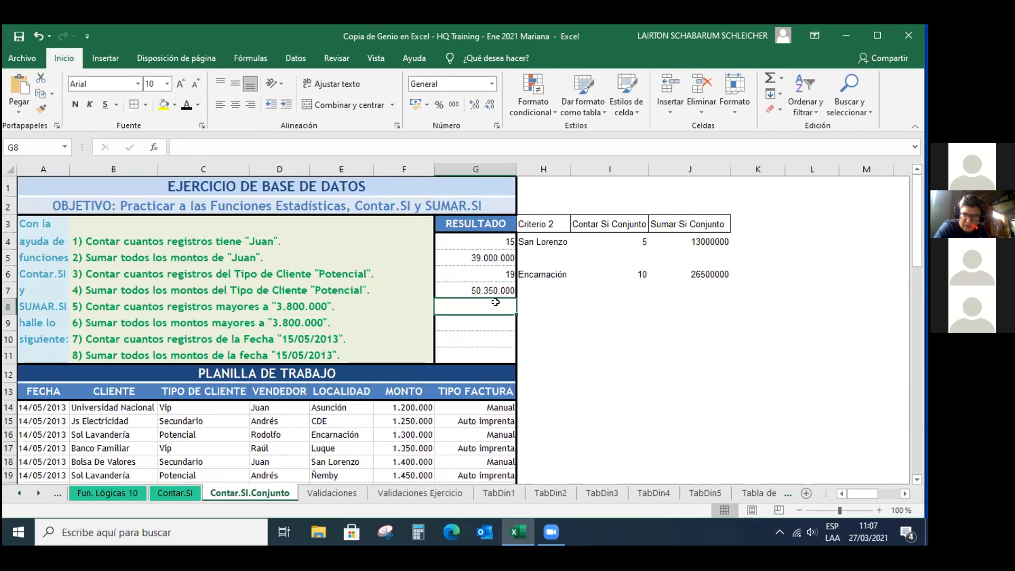
key("Right")
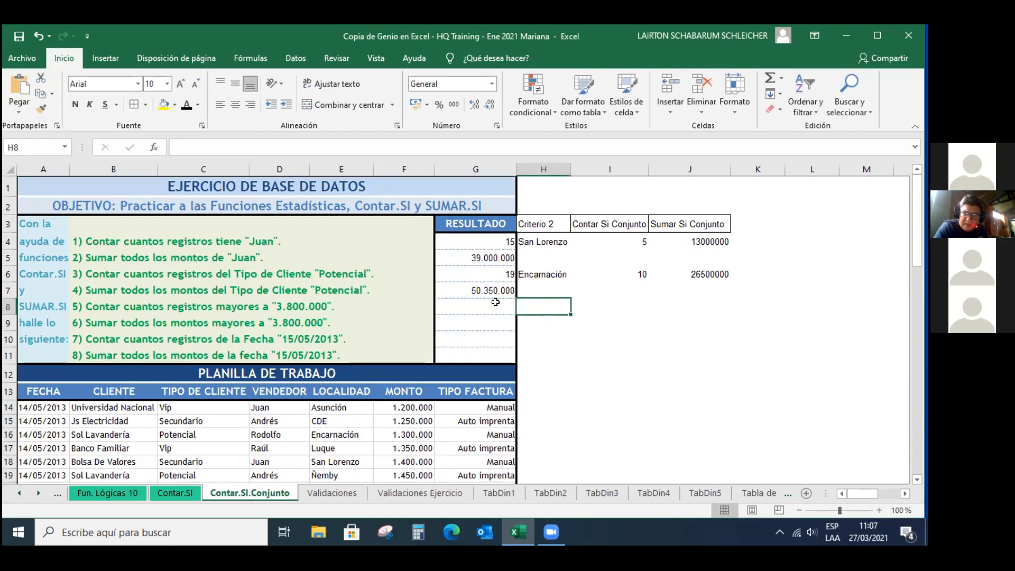
left_click(496, 302)
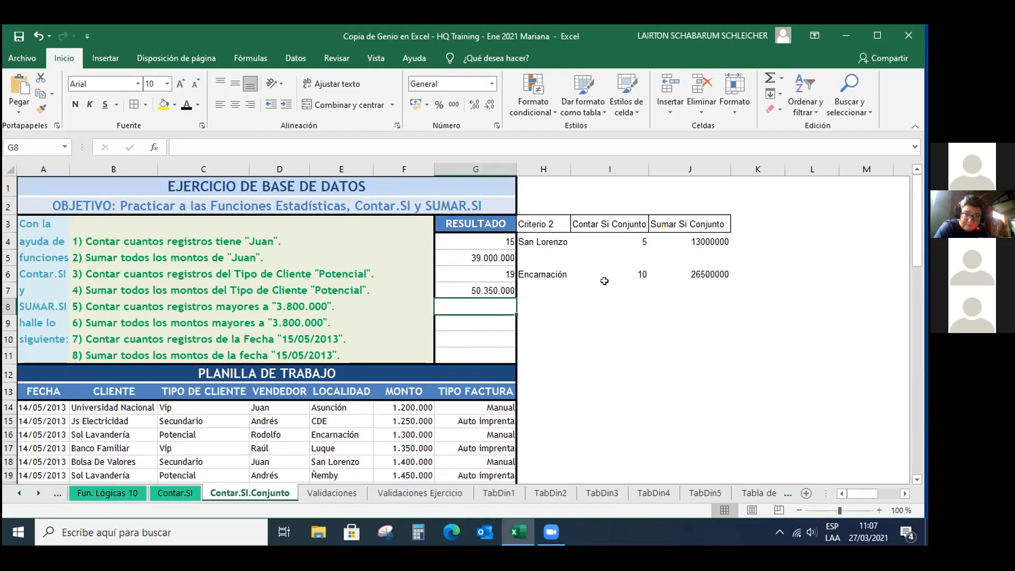
type("+contar")
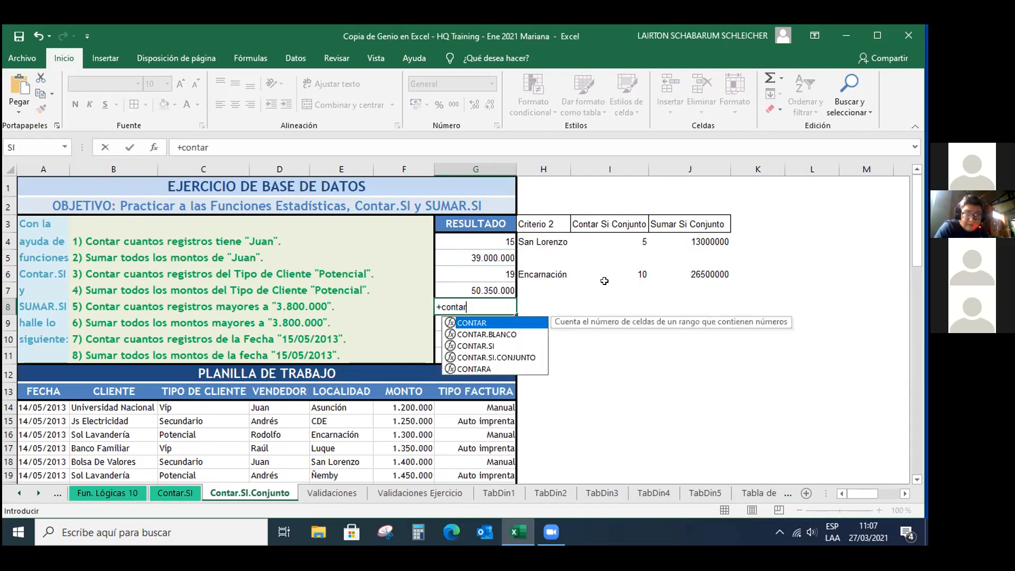
double_click(476, 335)
key("BackSpace")
key("BackSpace")
key("BackSpace")
key("BackSpace")
key("BackSpace")
key("BackSpace")
key("BackSpace")
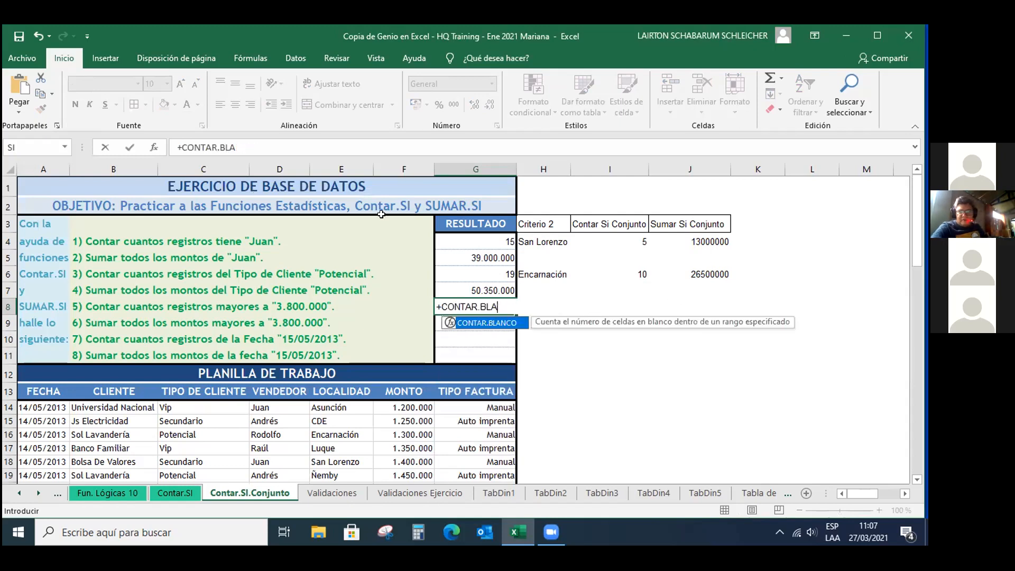
- Complete the function in G8 as CONTAR.SI and open its function arguments
type("si")
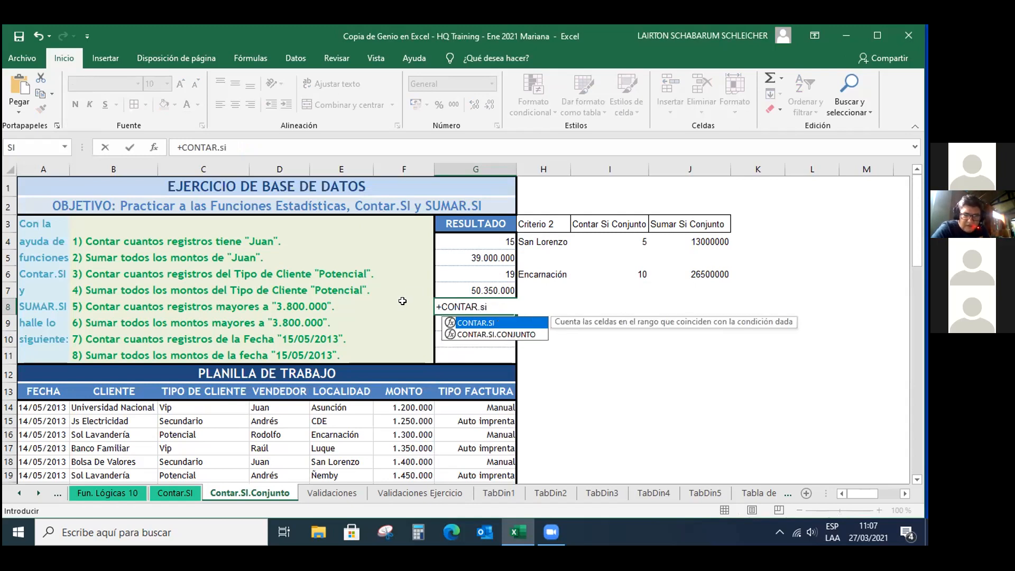
double_click(463, 323)
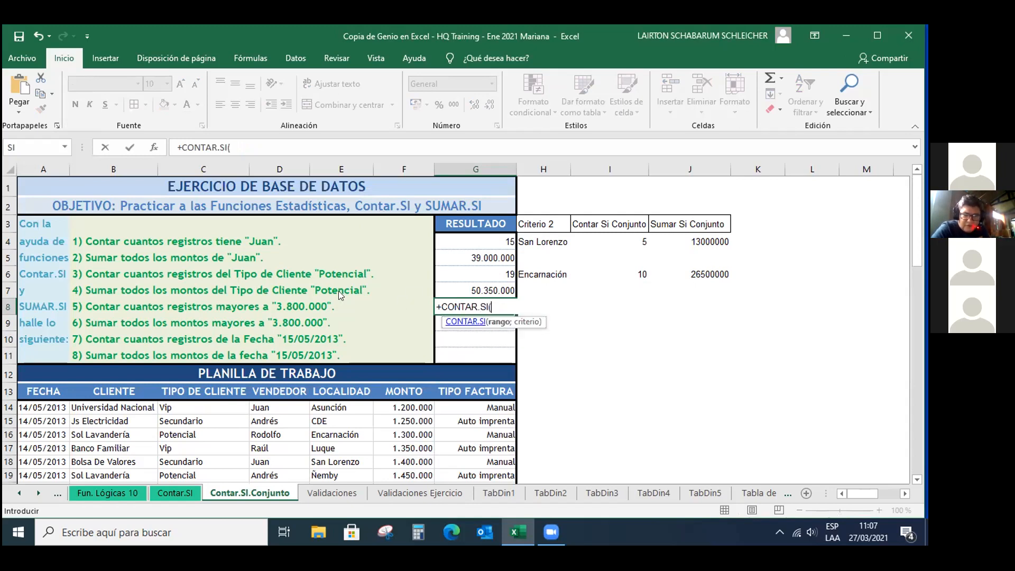
left_click(152, 147)
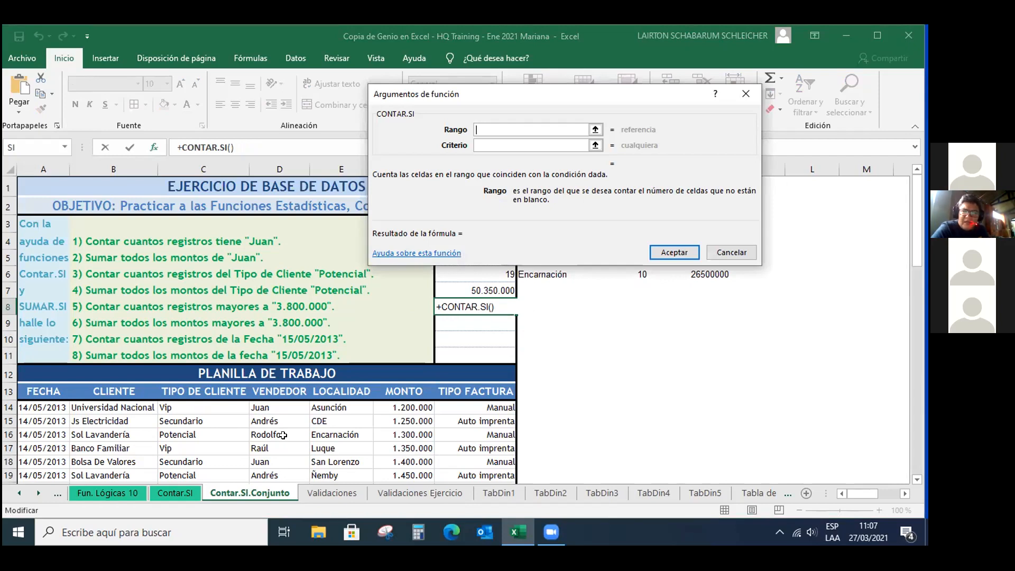
- Set the CONTAR.SI range to the MONTO cells F14:F70
left_click(412, 408)
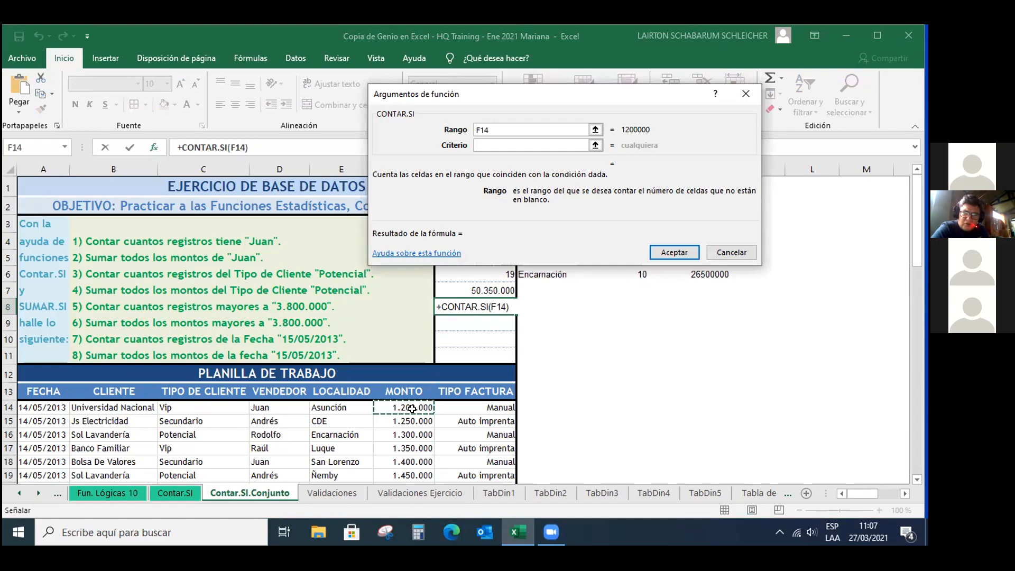
key("ctrl+shift+Down")
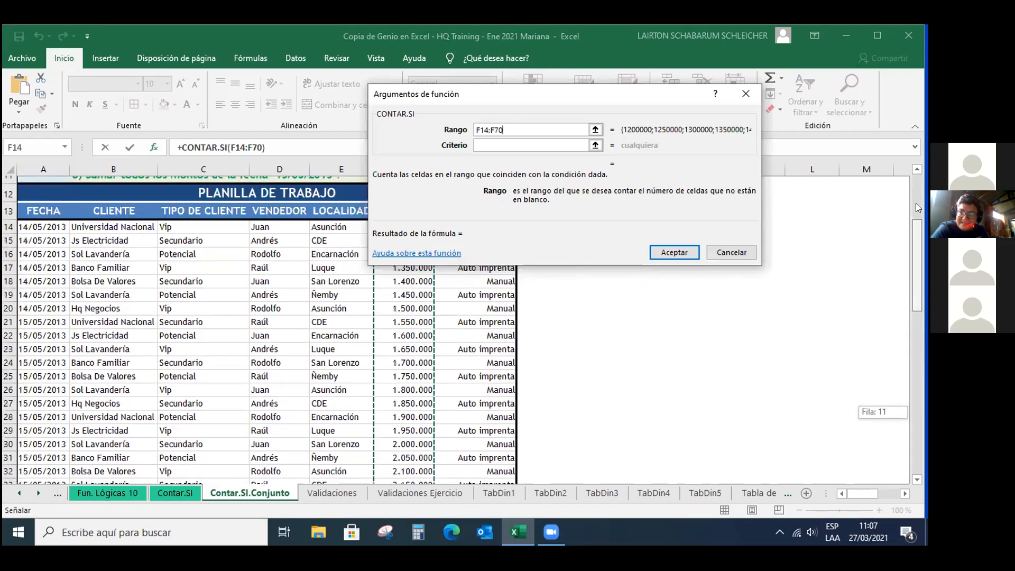
left_click_drag(917, 423, 924, 194)
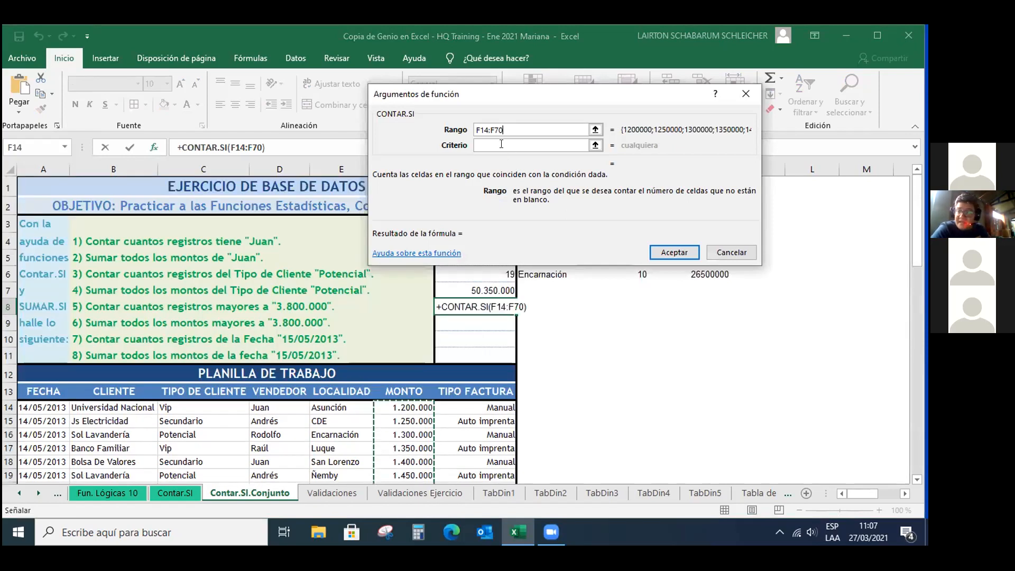
- Set the CONTAR.SI criterion to >3800000 and accept the function
left_click(500, 144)
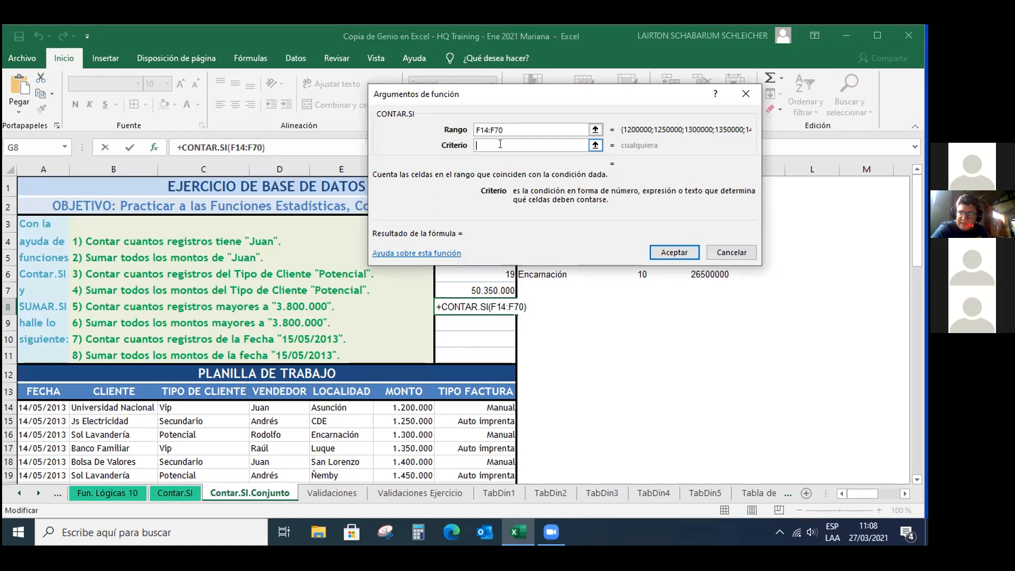
type(">")
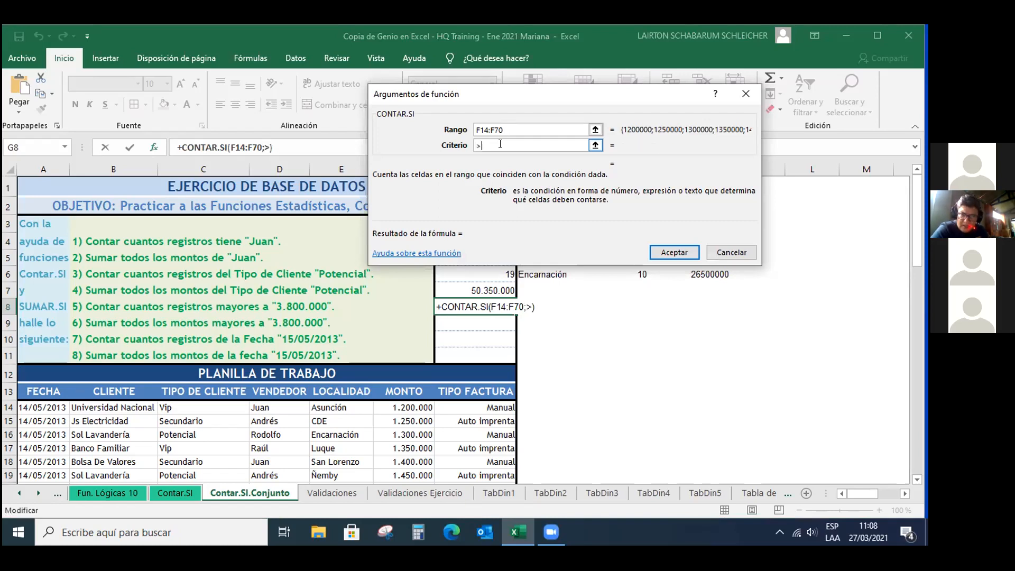
type("380000")
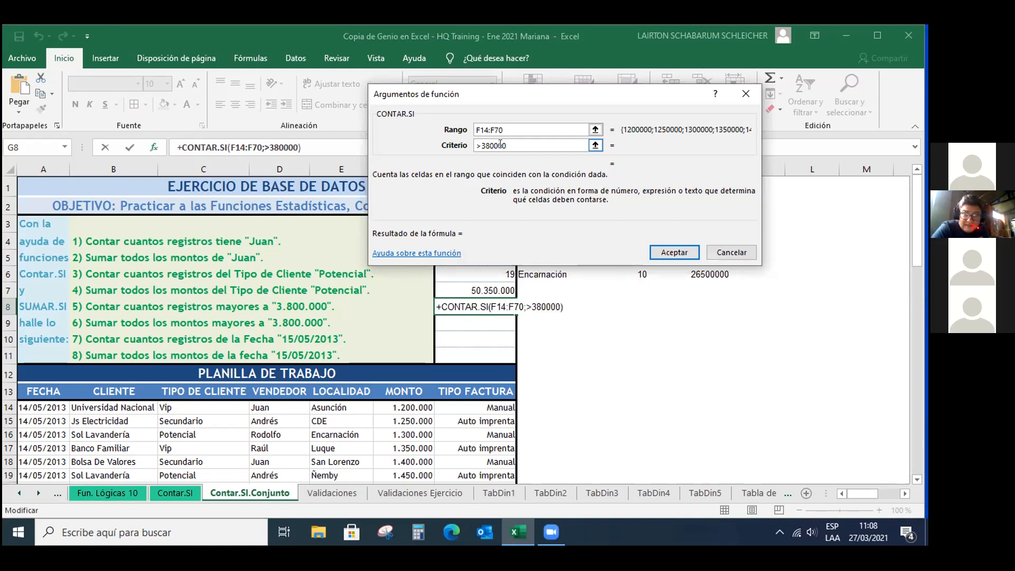
key("BackSpace")
type("00")
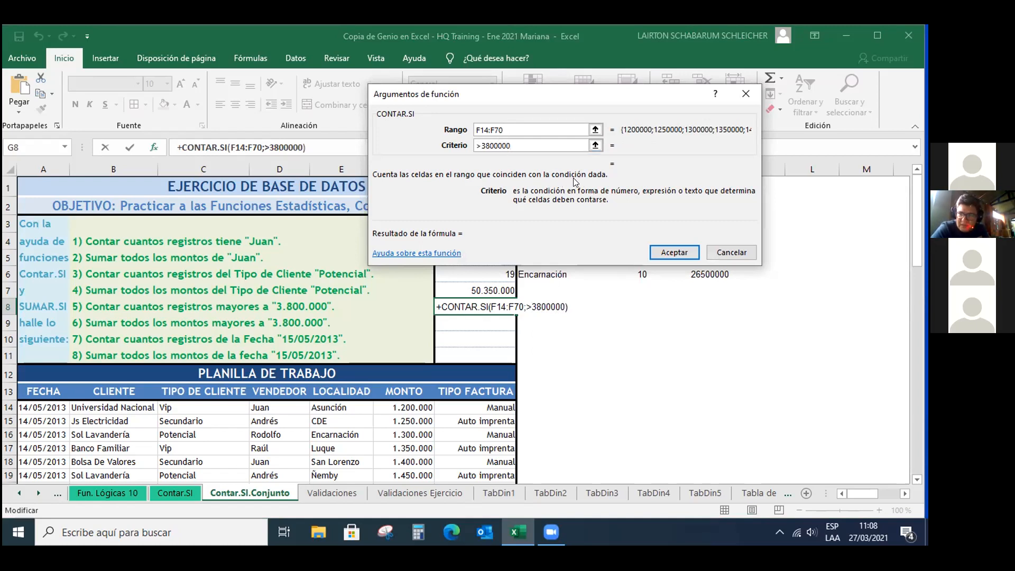
left_click(667, 251)
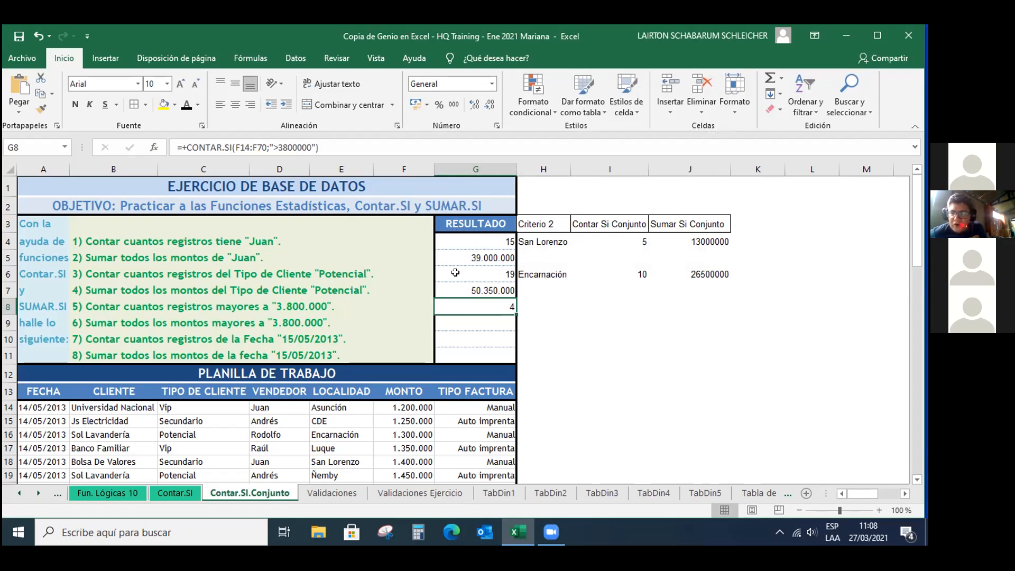
- Turn on filters for the table's header row A13:G13 and open the MONTO column's filter options
left_click(56, 390)
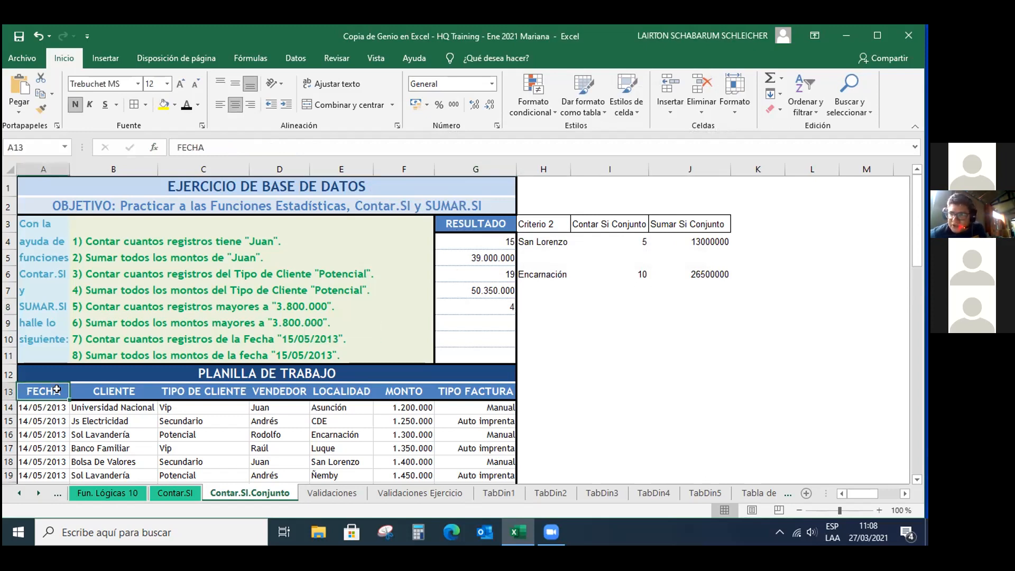
key("ctrl+shift")
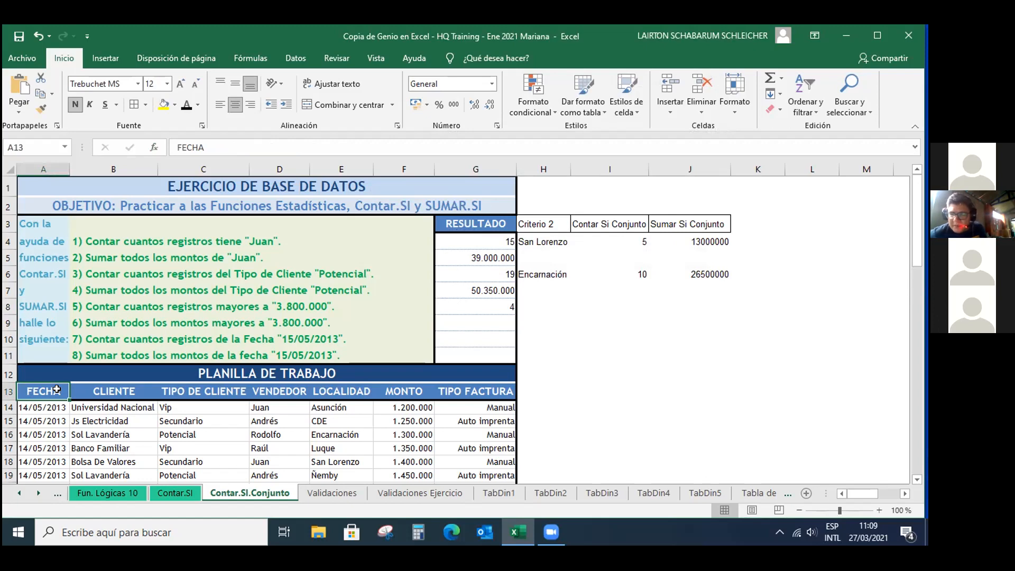
key("ctrl+shift+Right")
key("ctrl+shift+l")
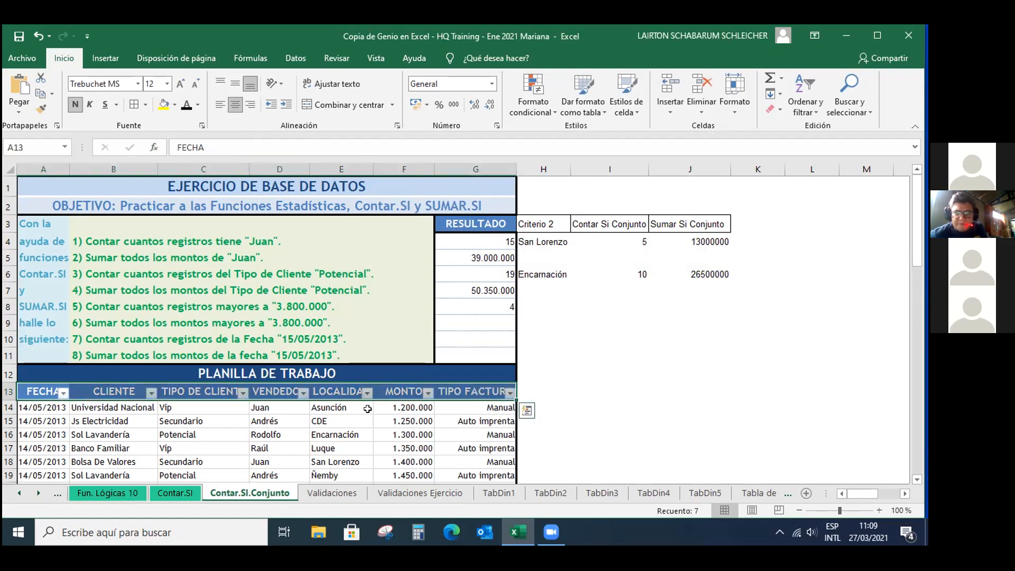
left_click(428, 392)
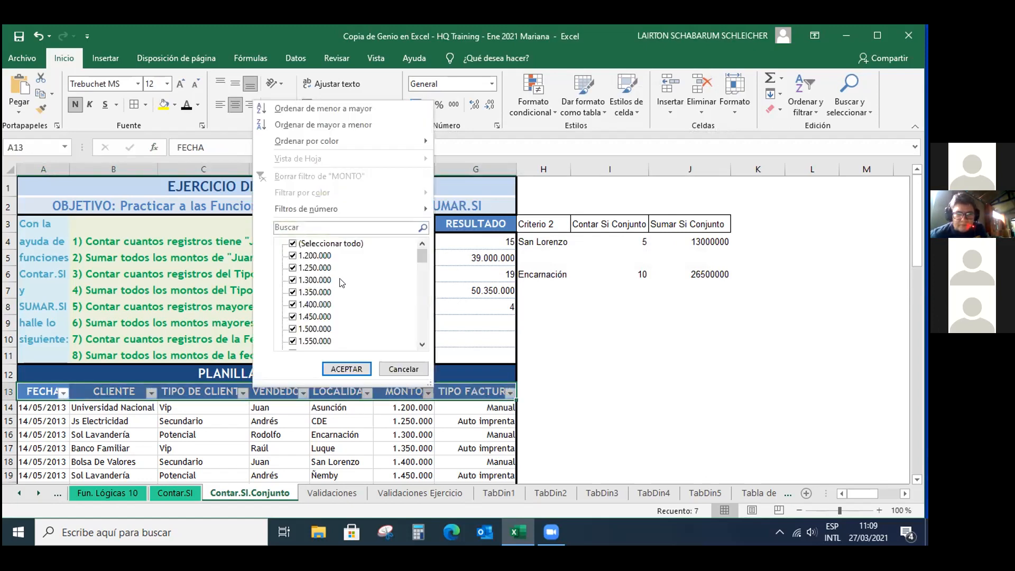
left_click(336, 244)
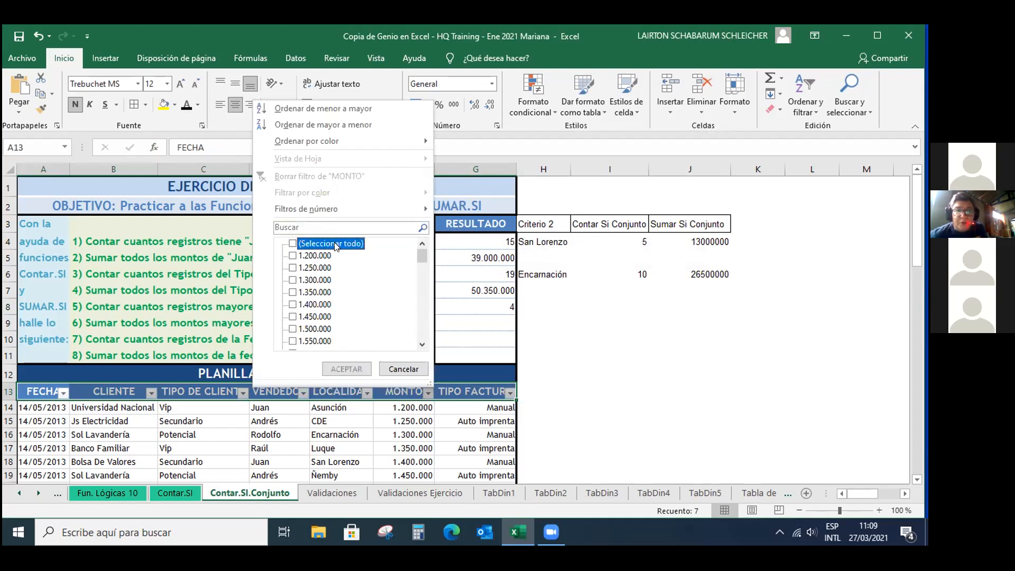
left_click(421, 344)
left_click(422, 344)
left_click(421, 344)
left_click(421, 345)
left_click(422, 344)
left_click(421, 344)
left_click(421, 344)
left_click(422, 344)
left_click(422, 344)
left_click(420, 343)
left_click(420, 343)
left_click(420, 343)
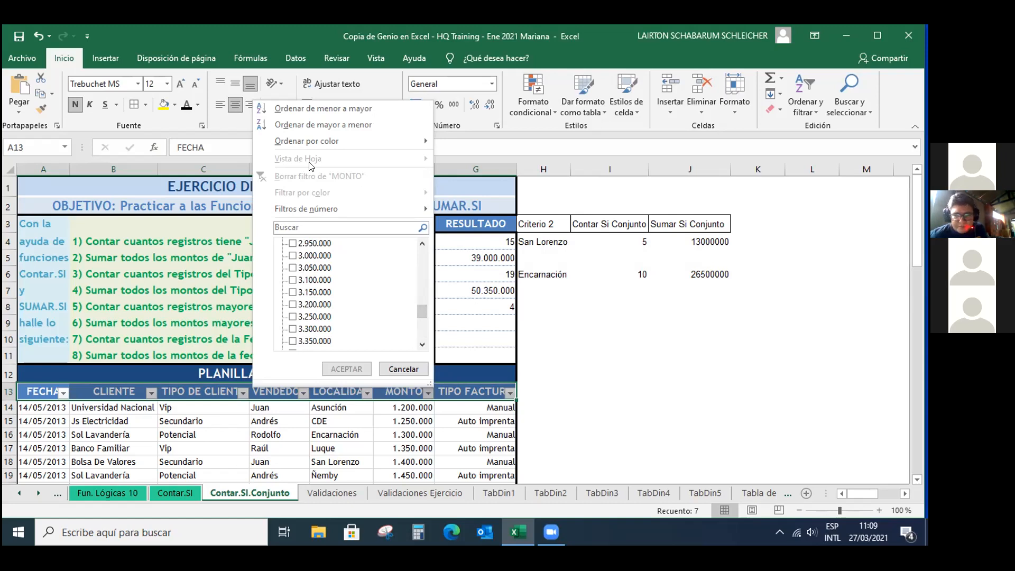
- Filter the MONTO column to values greater than 3800000 and select the filtered amounts to check them
mouse_move(333, 213)
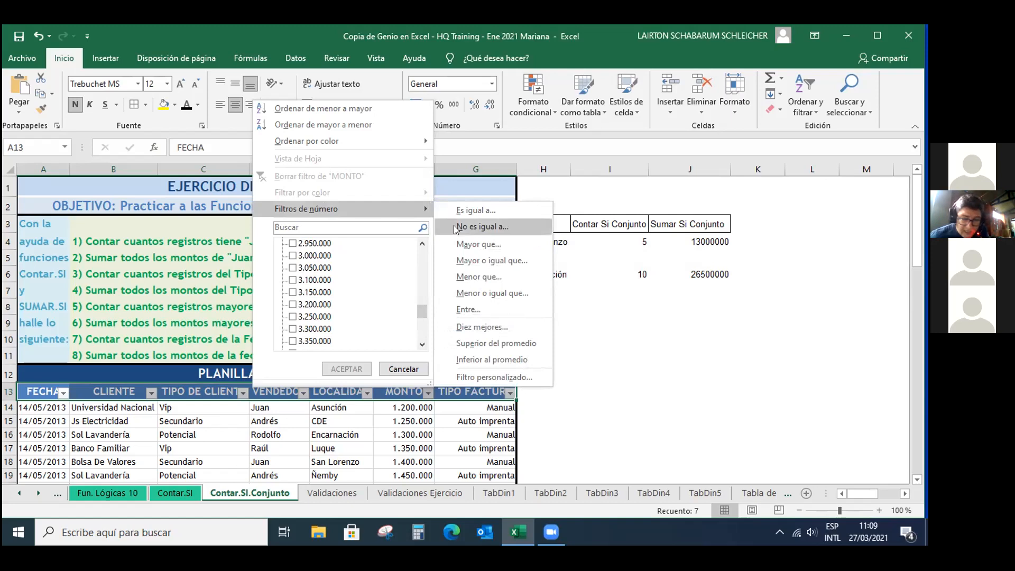
left_click(476, 245)
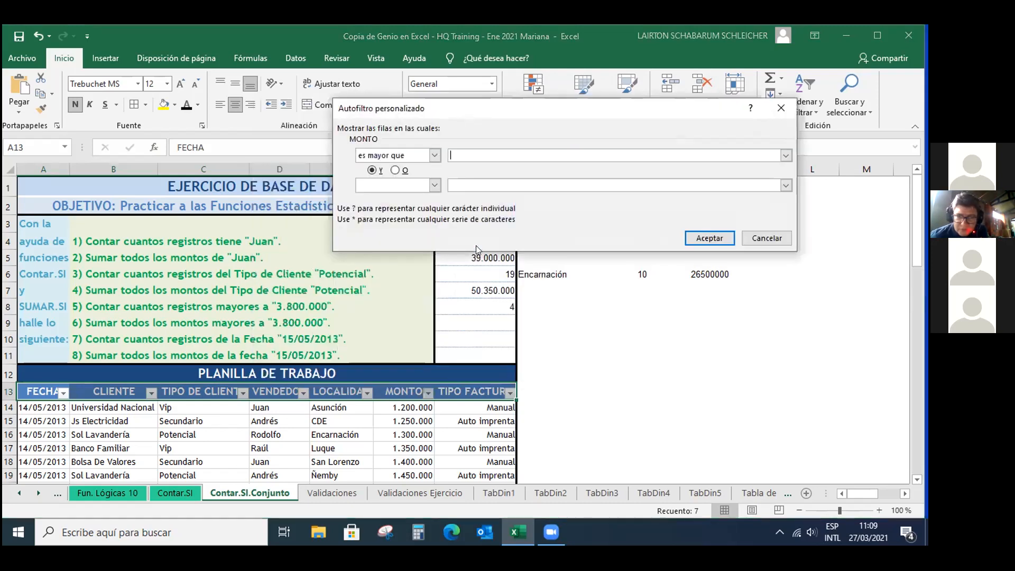
type("38")
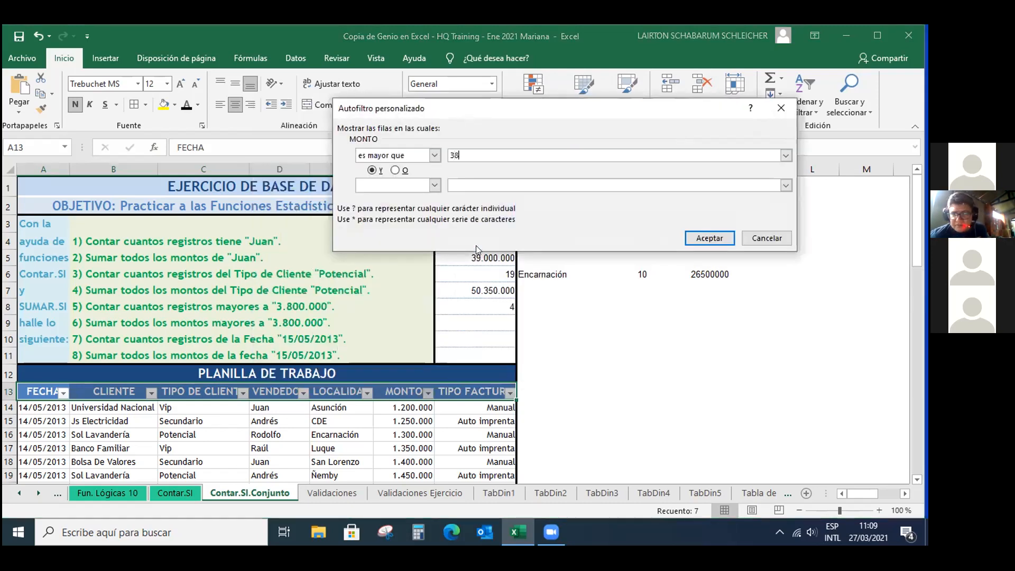
type("00000")
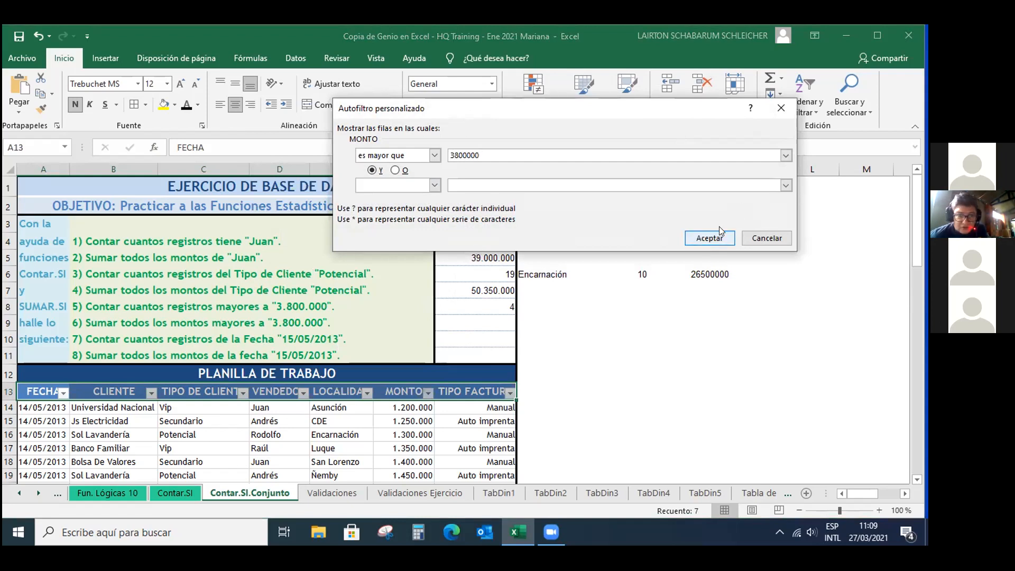
left_click(710, 237)
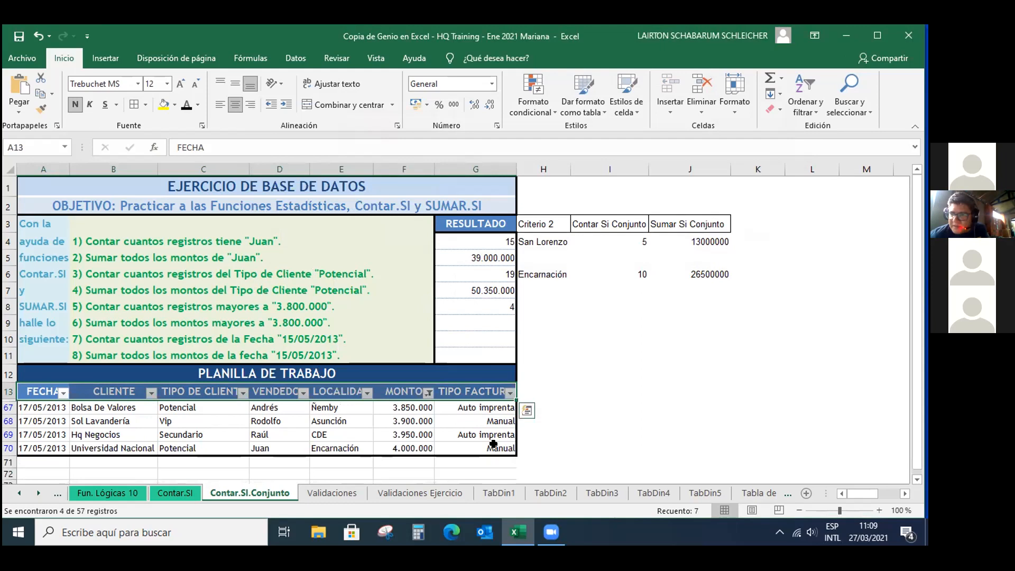
left_click(422, 411)
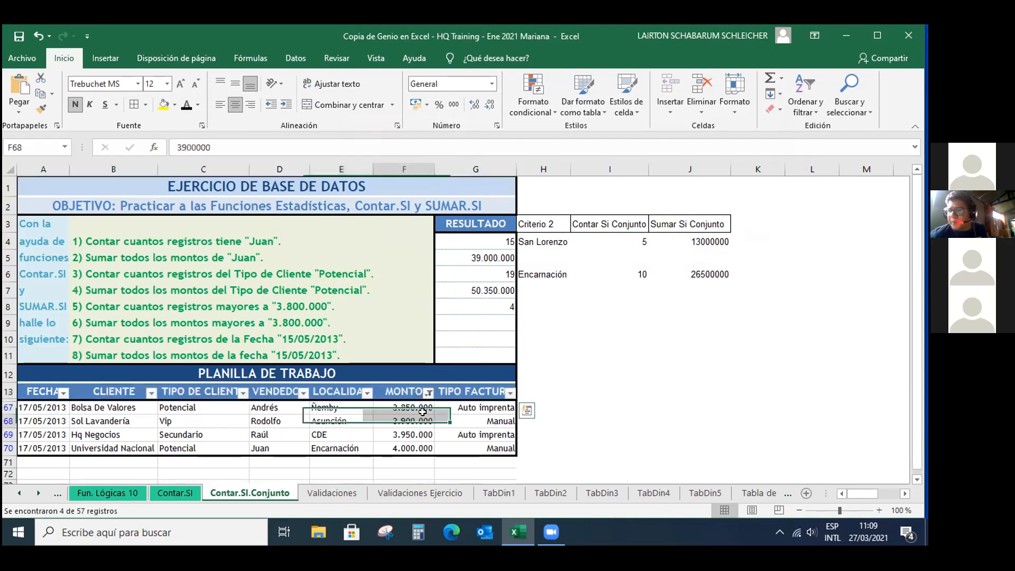
key("ctrl+shift+Down")
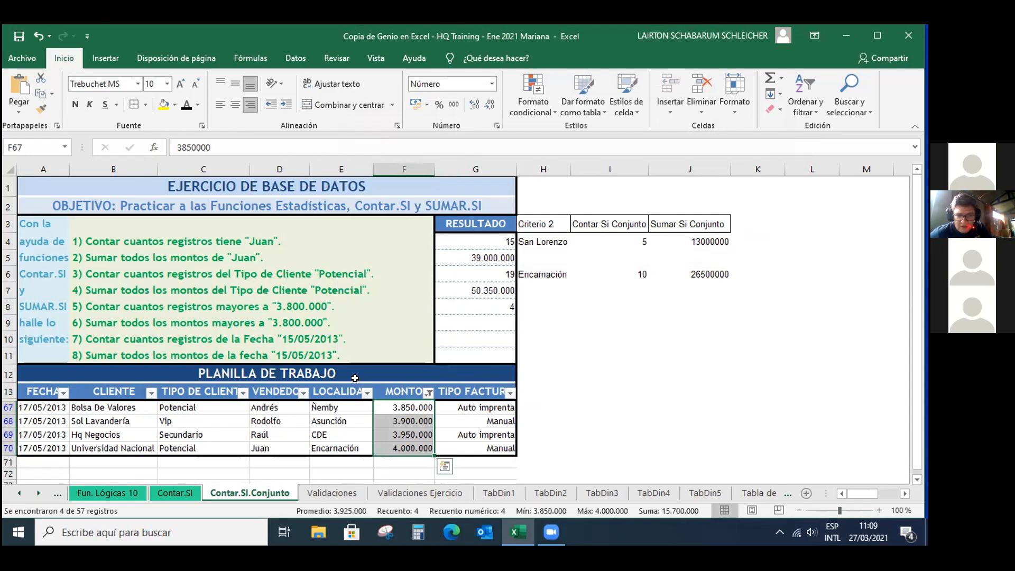
- Enter Auto imprenta as the second criterion in H8 and widen column H to fit the text
left_click(540, 301)
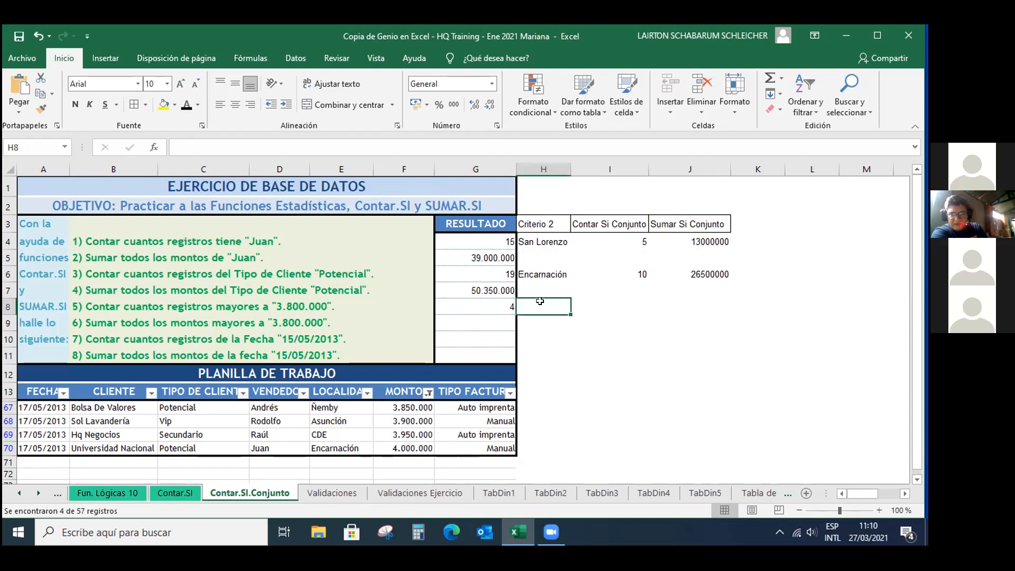
type("A")
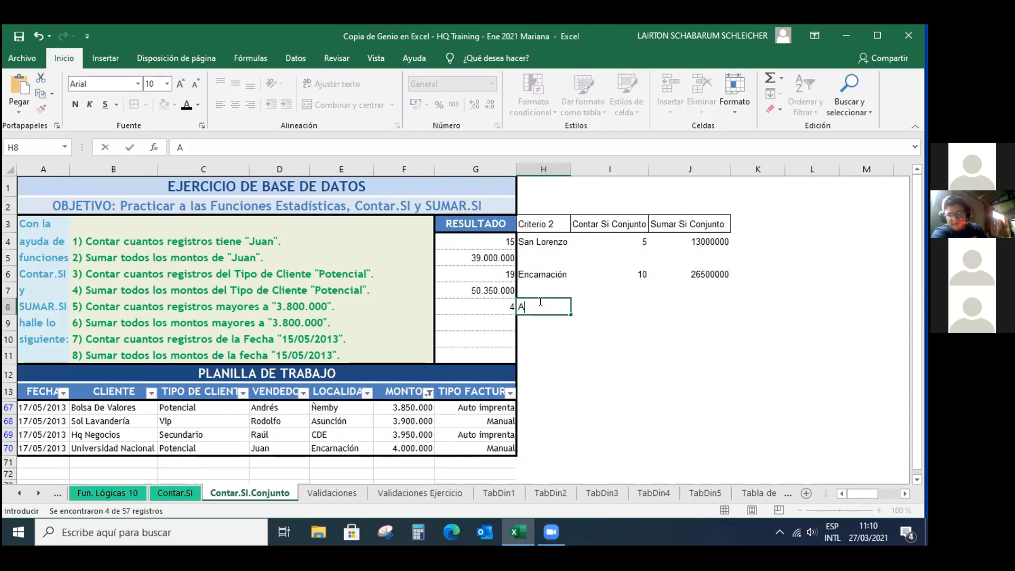
type("uto imprenta")
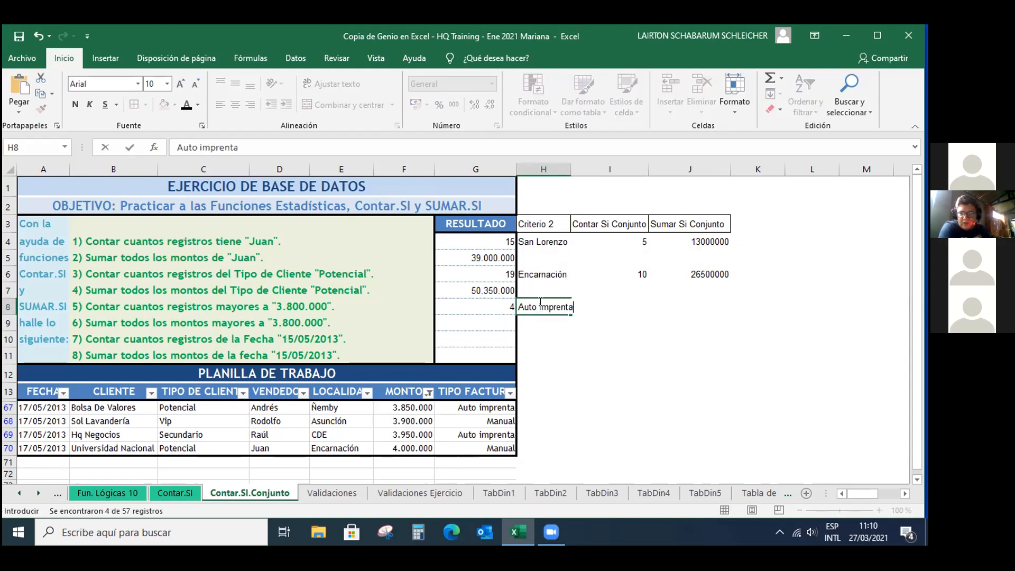
key("Tab")
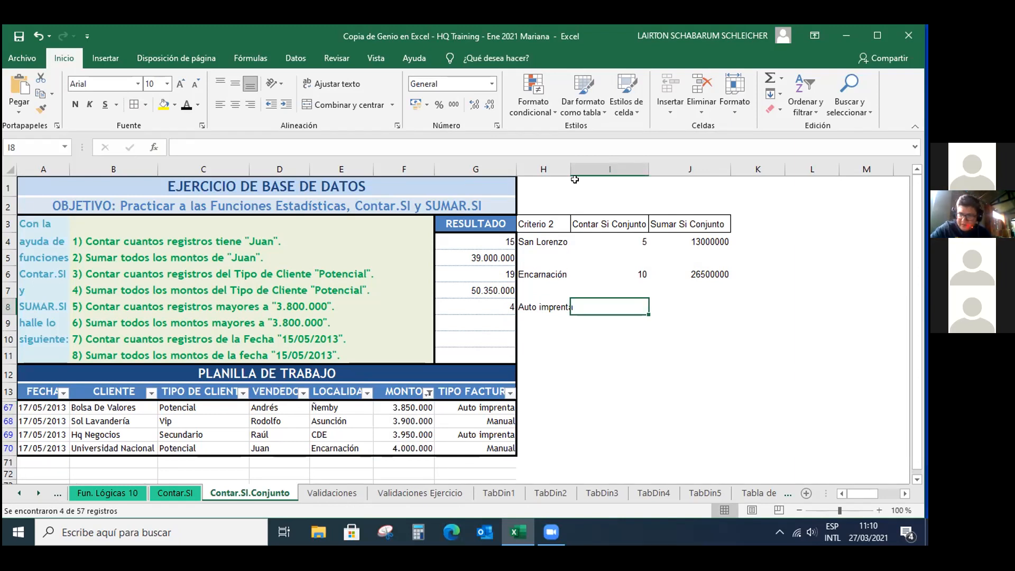
left_click_drag(571, 169, 576, 170)
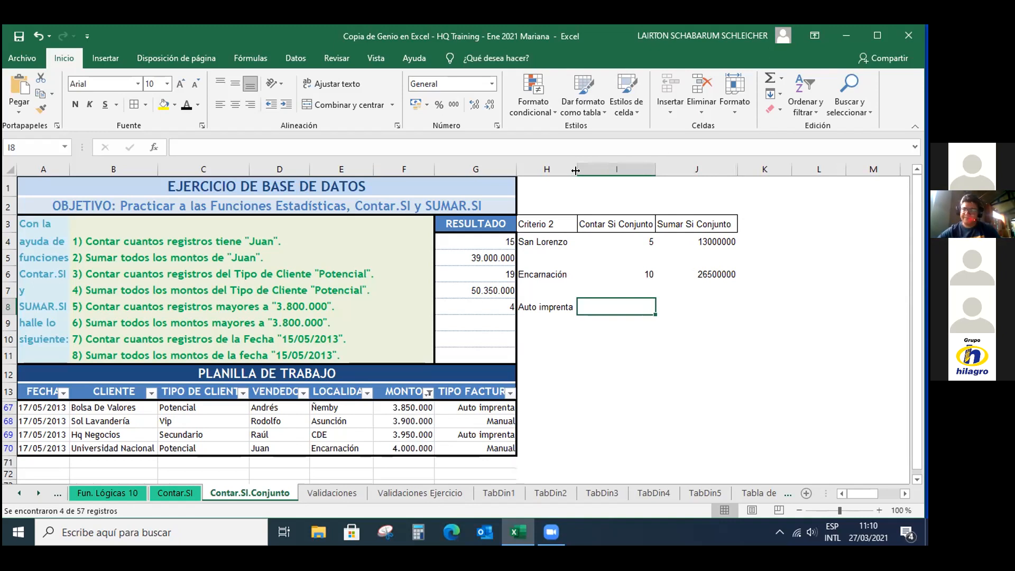
- Begin a CONTAR.SI.CONJUNTO formula in cell I8
type("+")
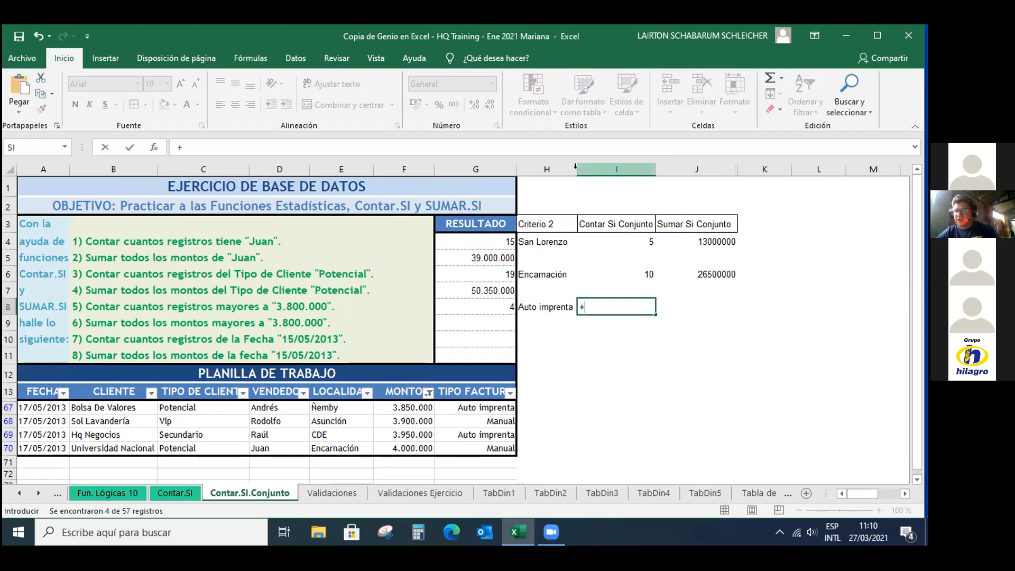
type("contar")
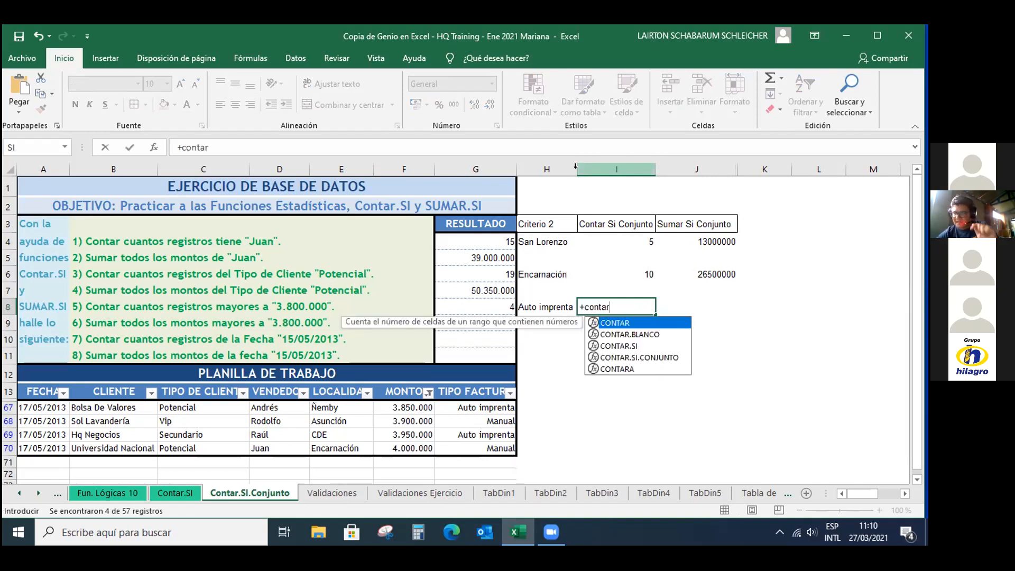
double_click(647, 356)
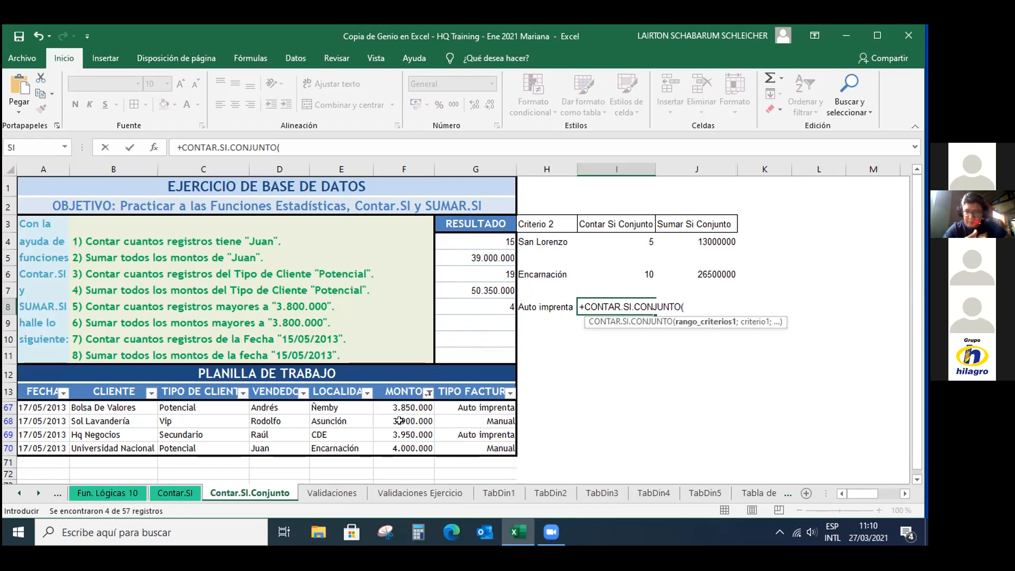
- Set the first criteria range of the I8 formula to the MONTO cells F14:F70
left_click(413, 405)
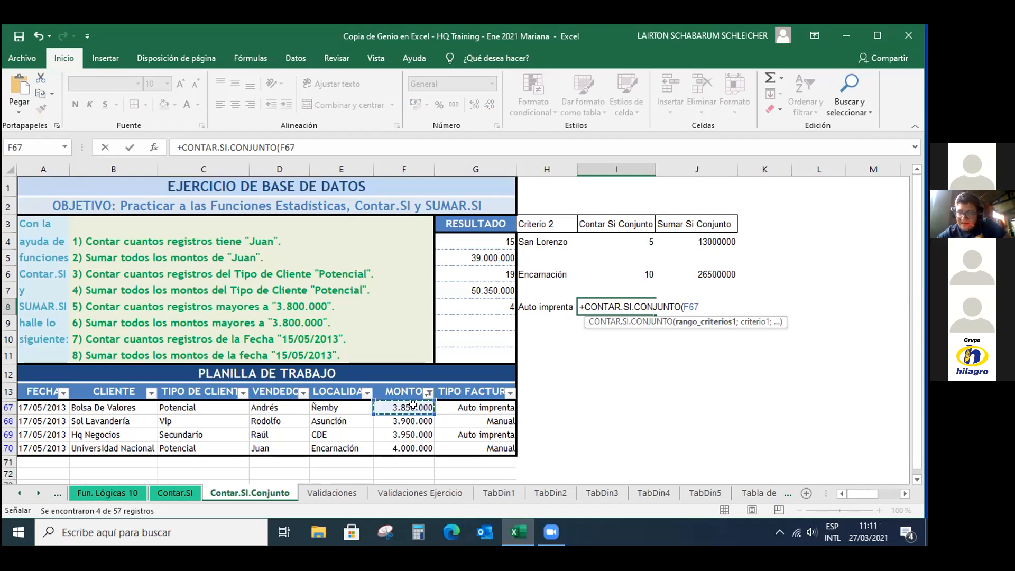
key("BackSpace")
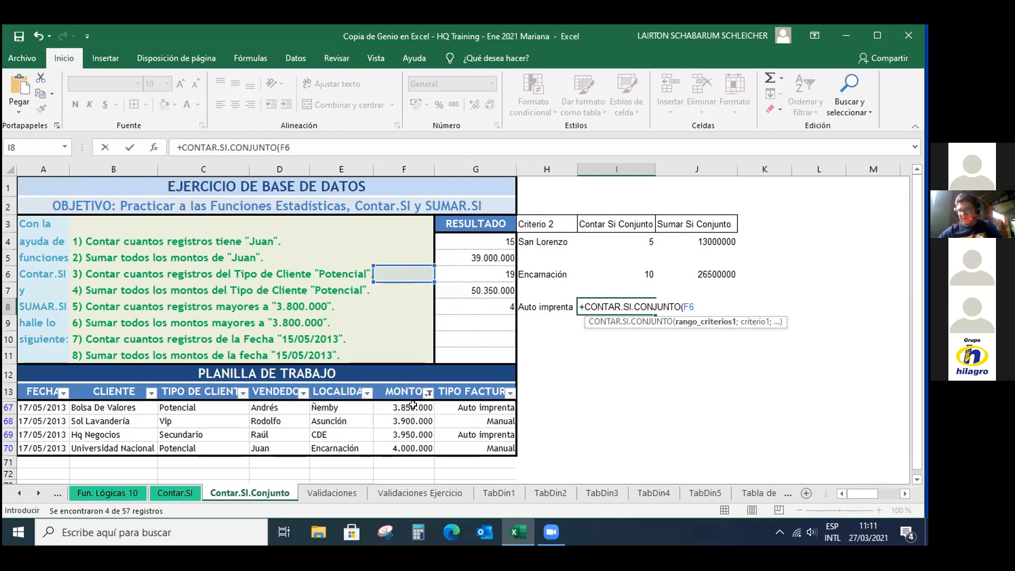
key("BackSpace")
type("14")
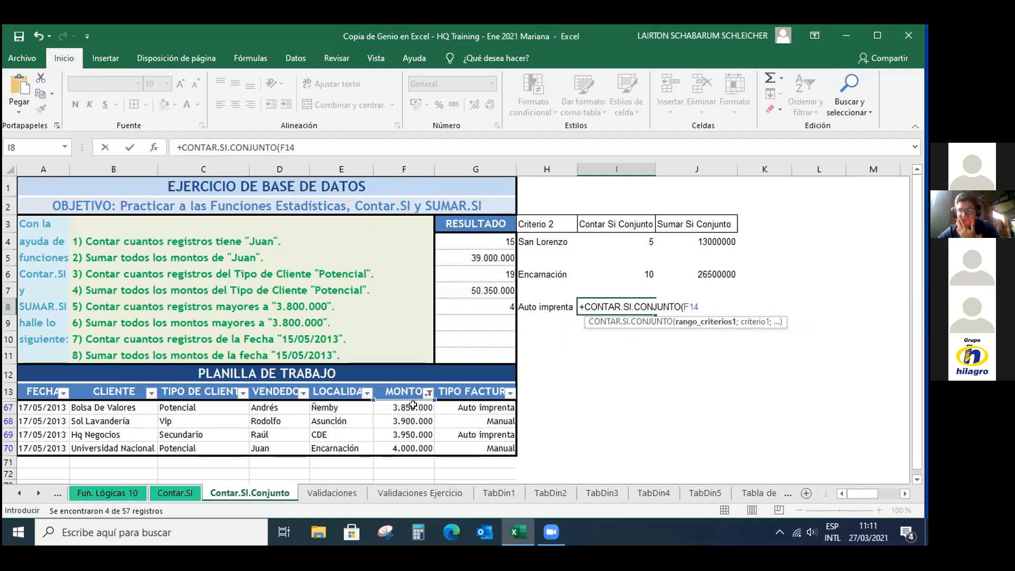
type(";")
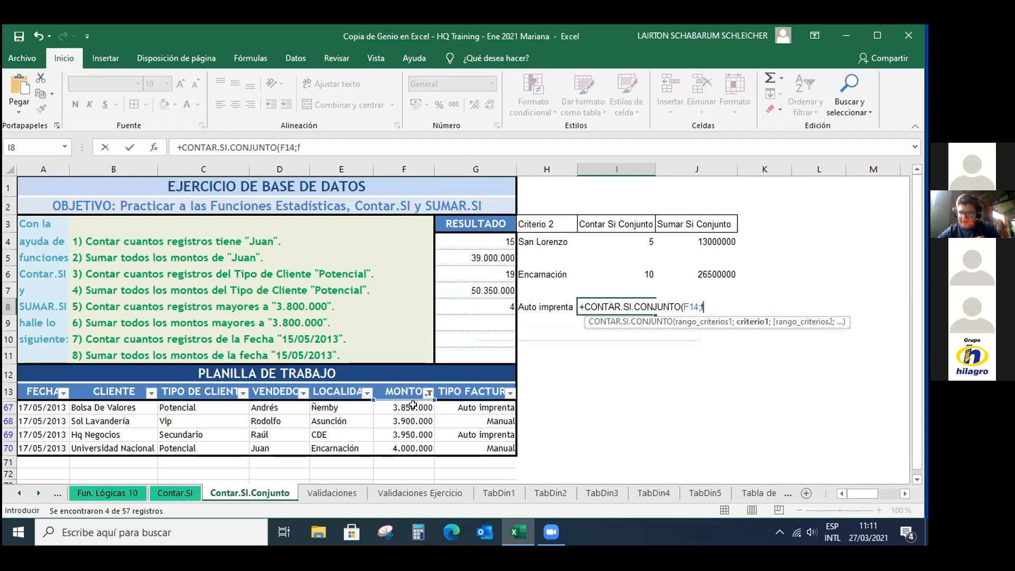
type("f")
key("BackSpace")
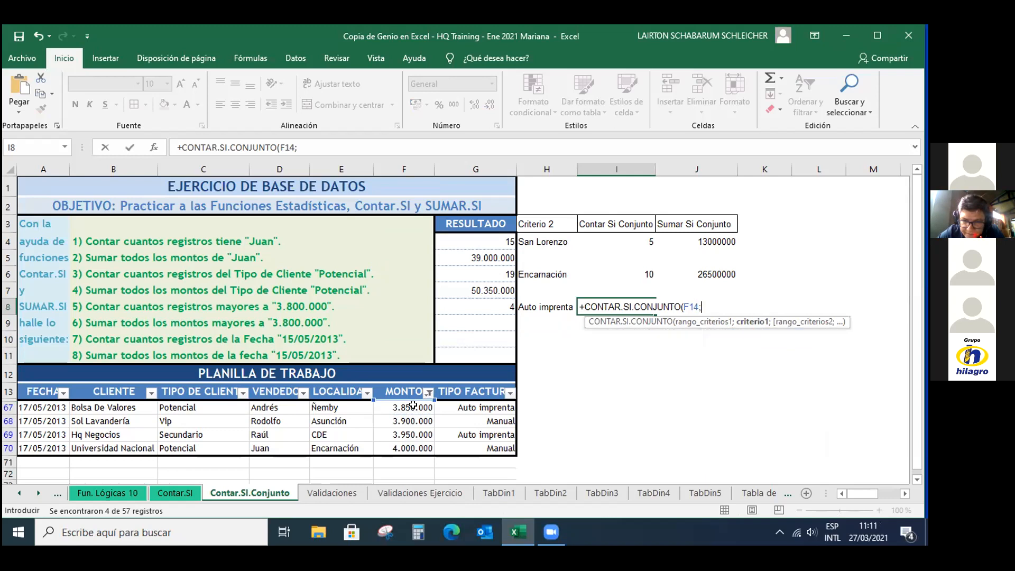
key("BackSpace")
type(":")
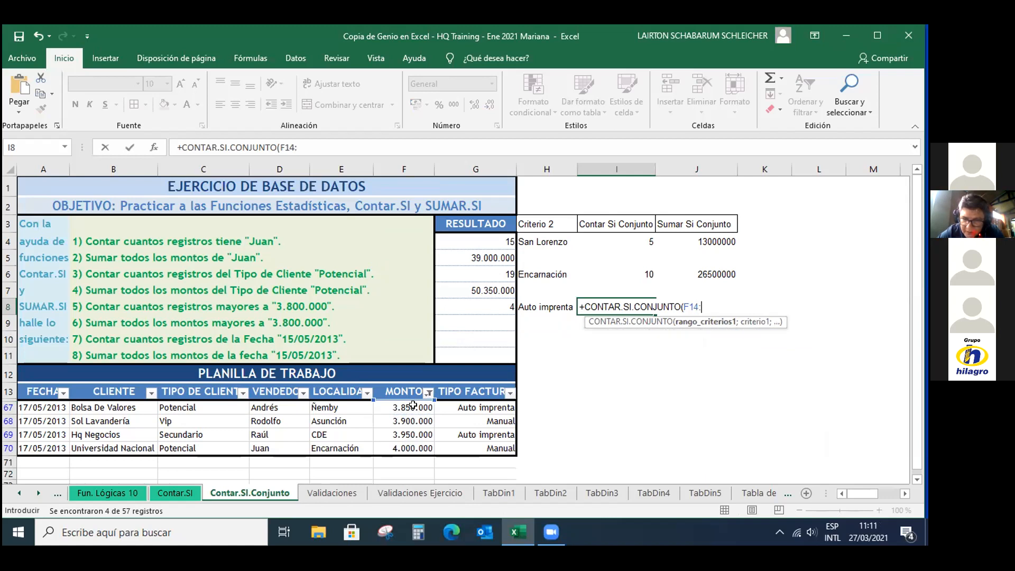
type("F70")
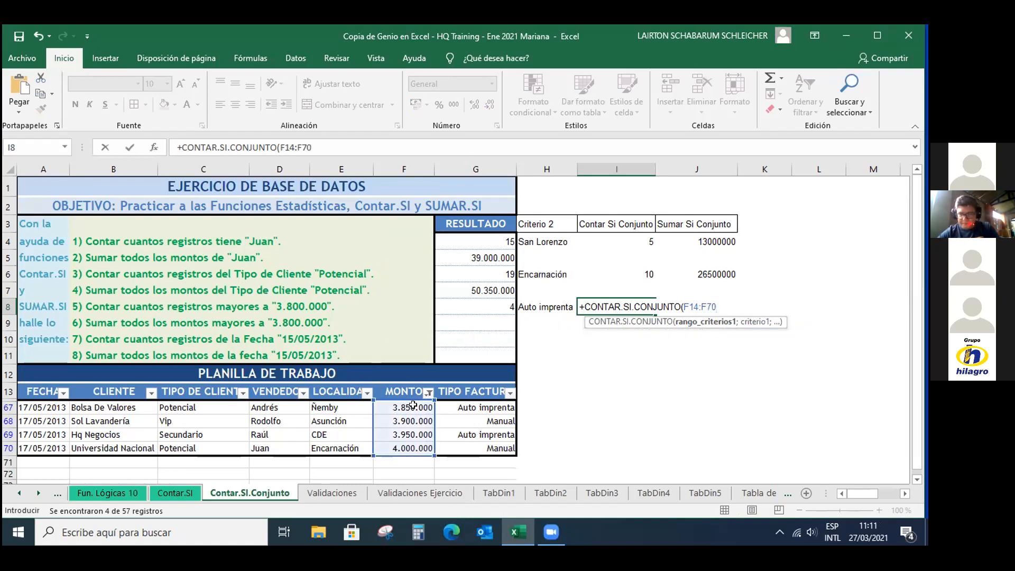
- Set the first criterion of the CONTAR.SI.CONJUNTO formula in I8 to ">3800000"
type(";")
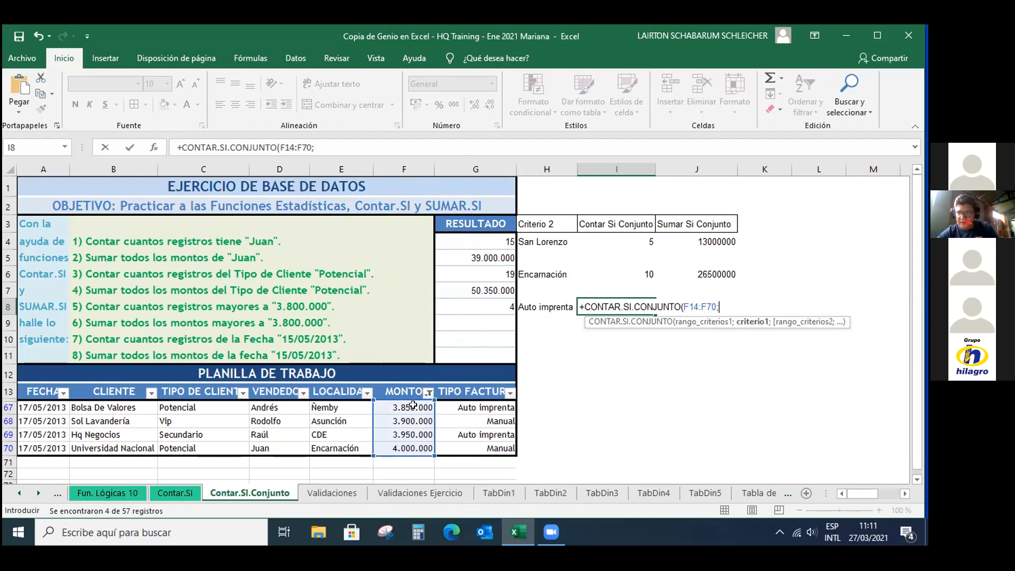
type("\"\"")
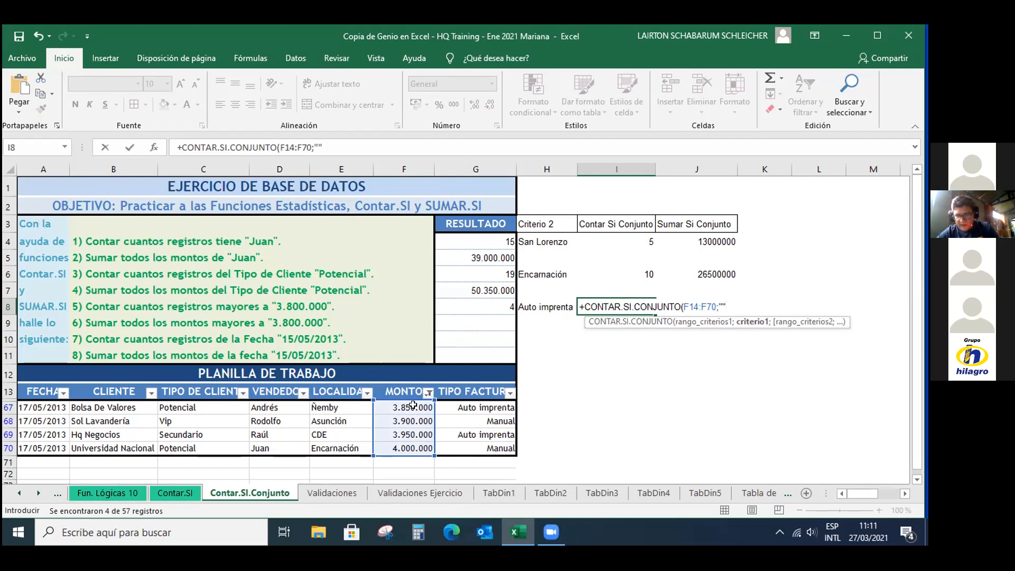
key("BackSpace")
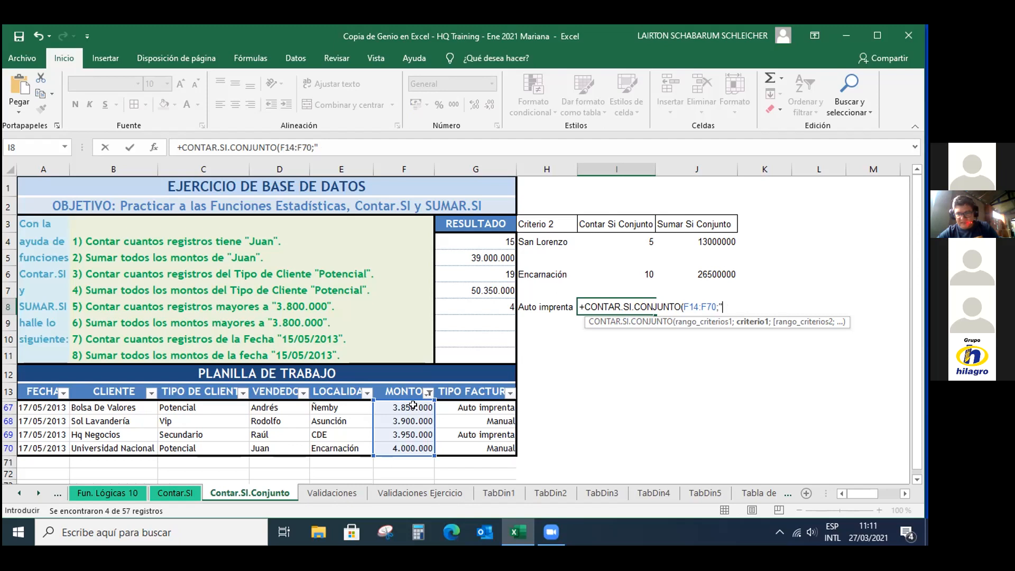
type(">")
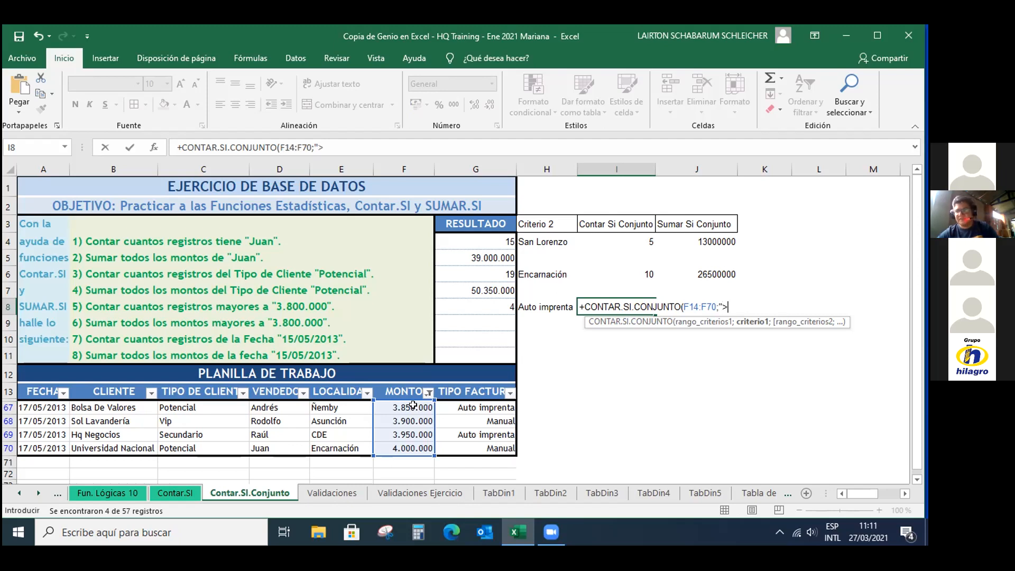
type("380")
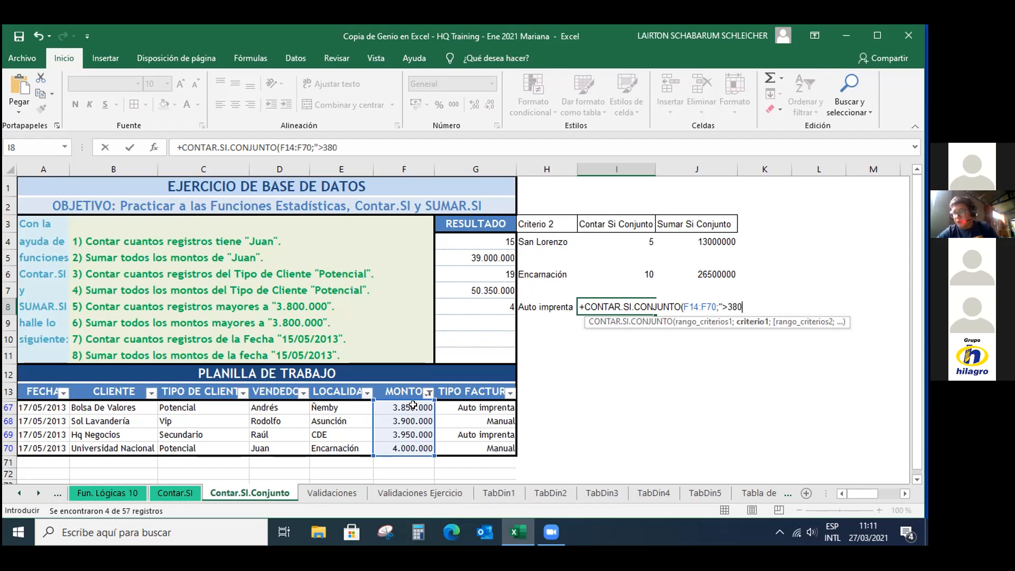
type("000")
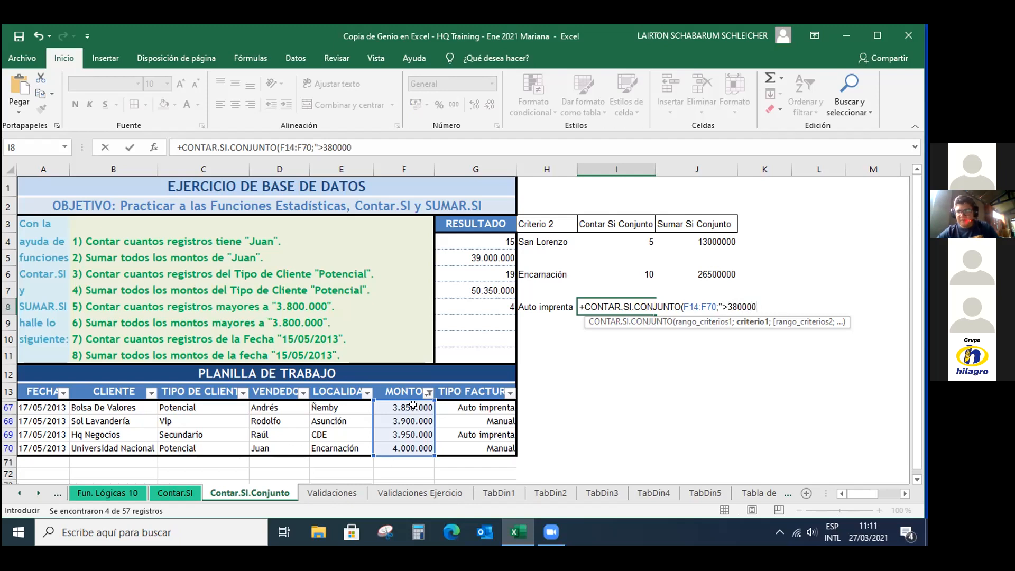
type("0")
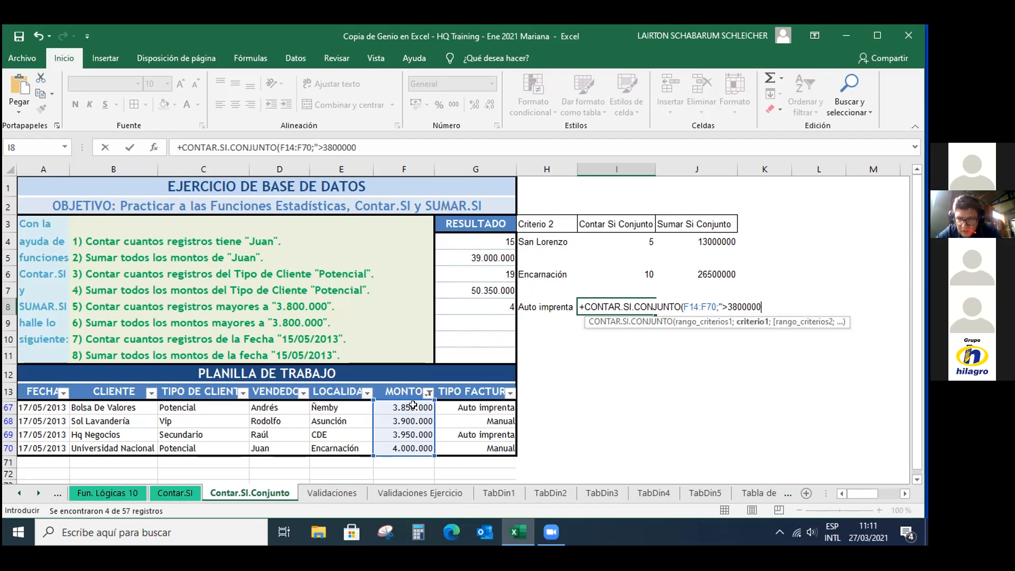
left_click(906, 494)
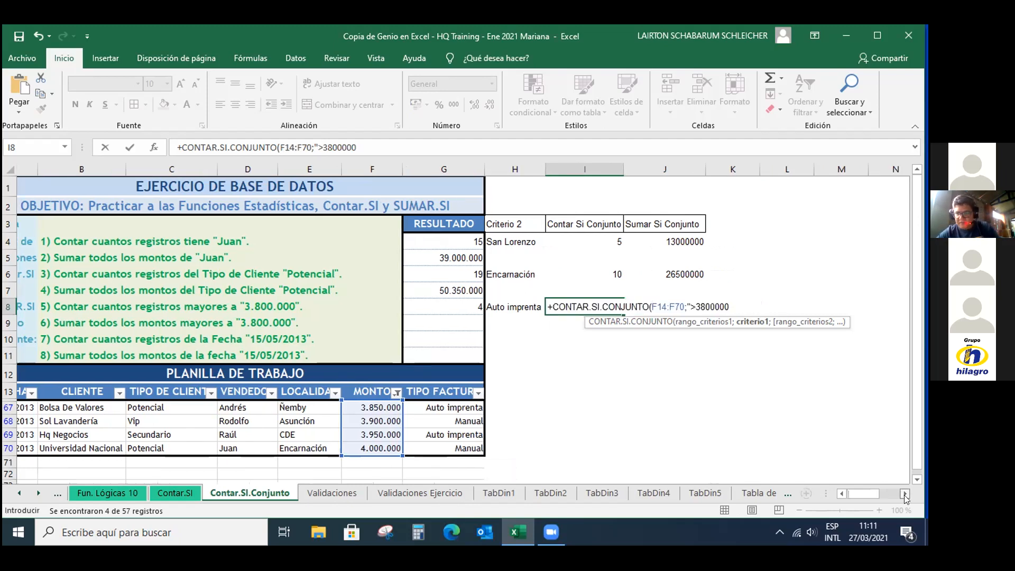
type("\"\"")
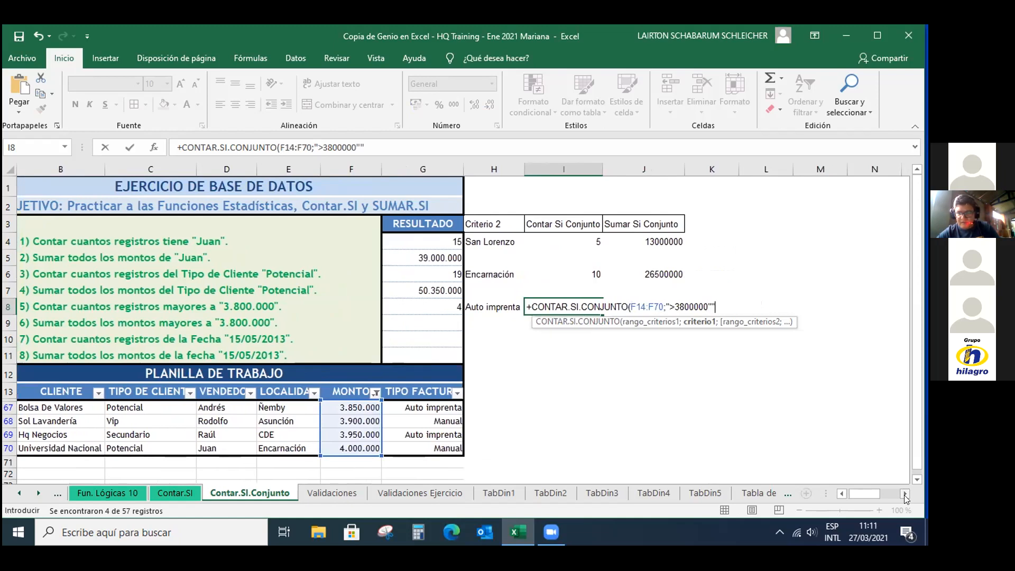
key("BackSpace")
- Add the TIPO FACTURA cells G14:G70 as the second criteria range of the I8 formula
type(";")
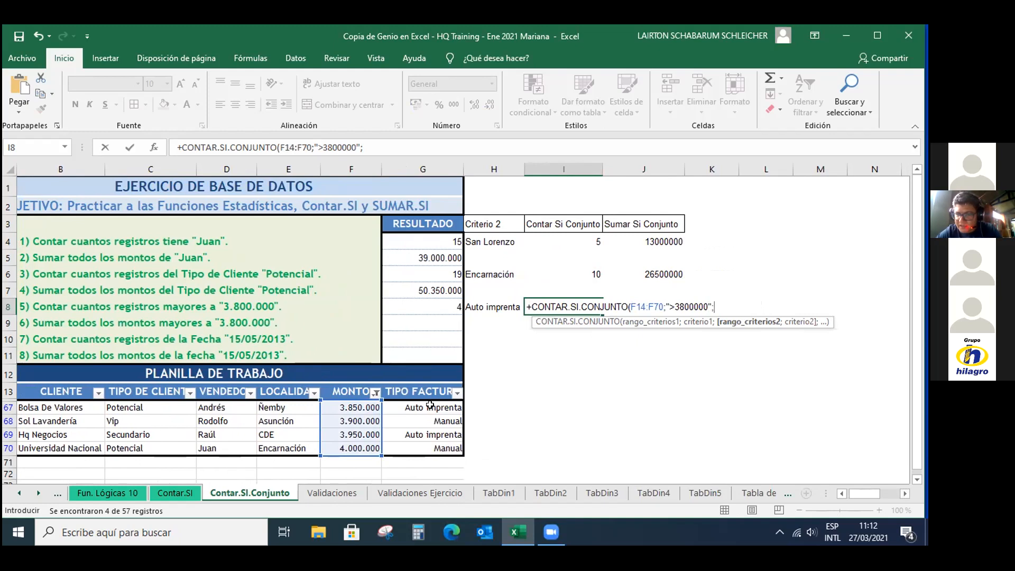
type("G")
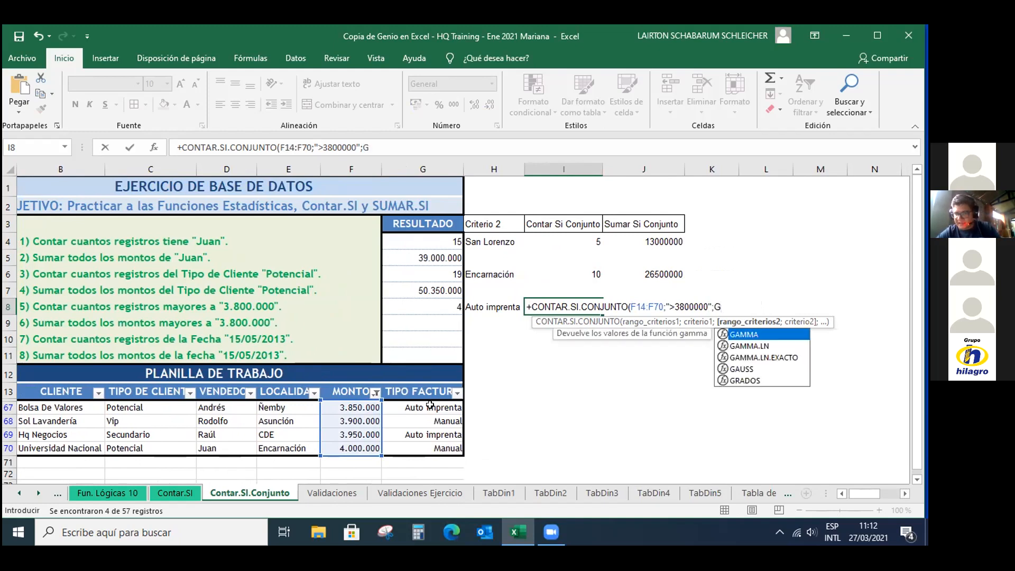
type("14:")
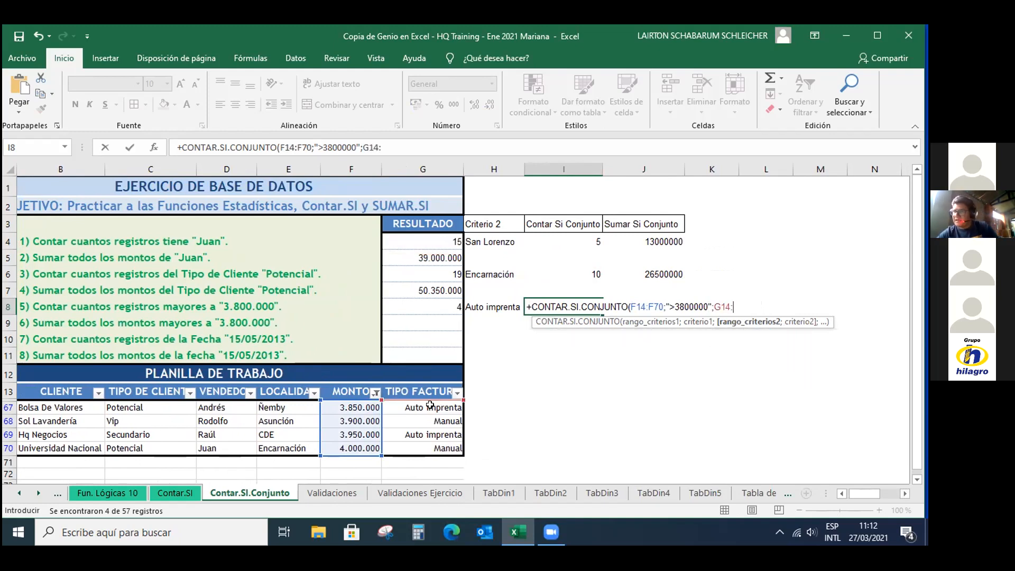
type("G70")
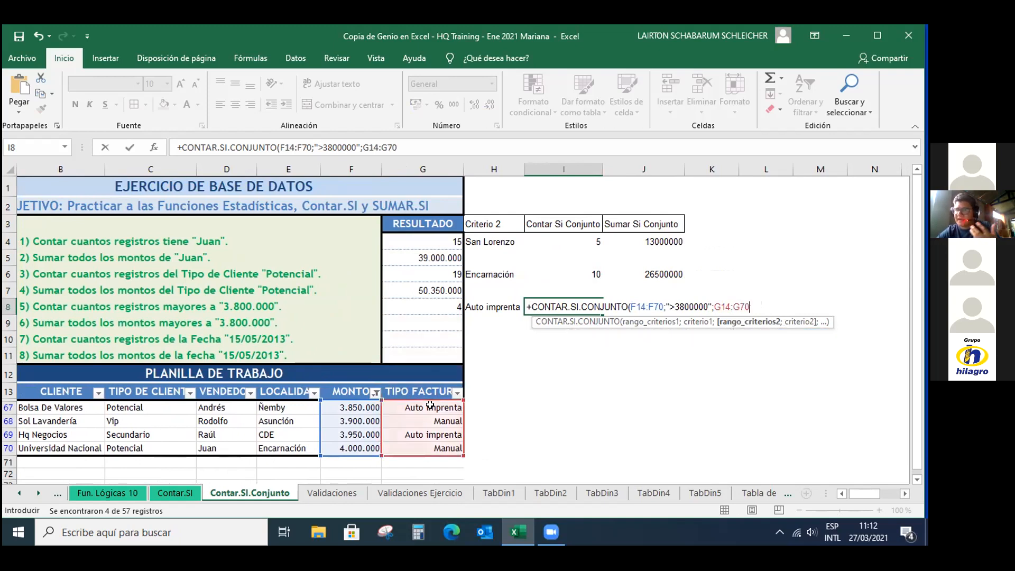
type(":")
key("BackSpace")
type(";")
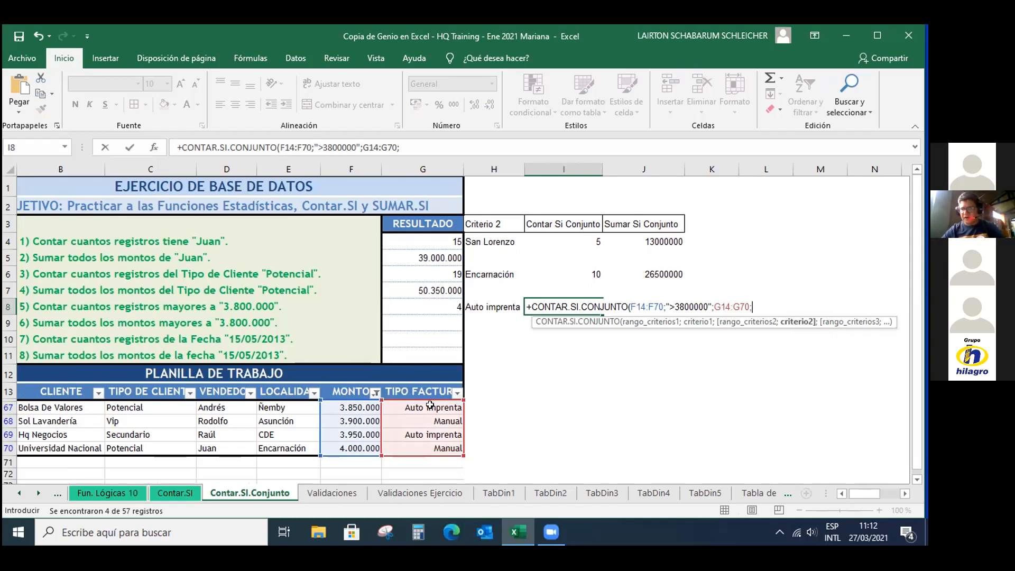
type("\"\"")
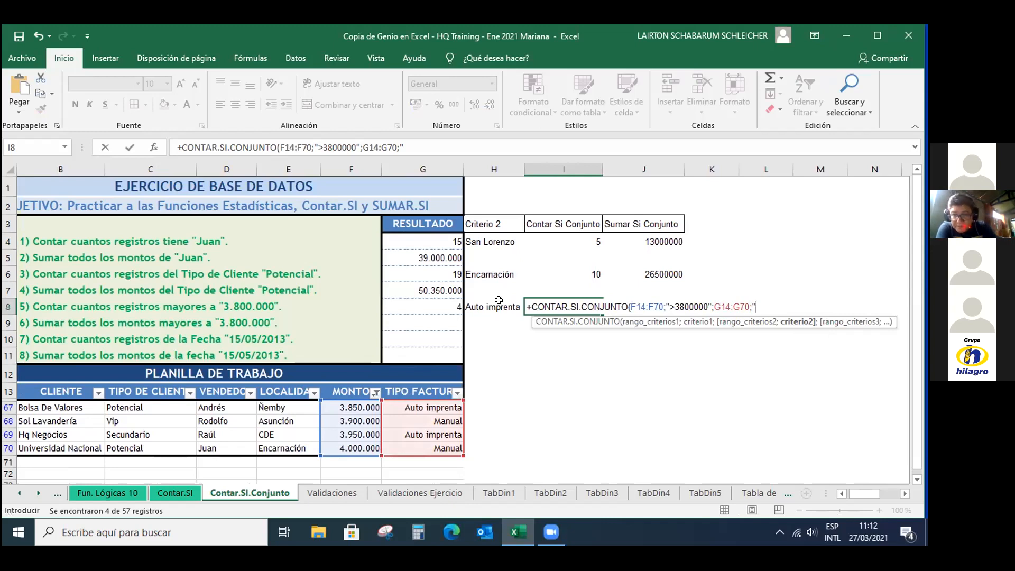
key("Return")
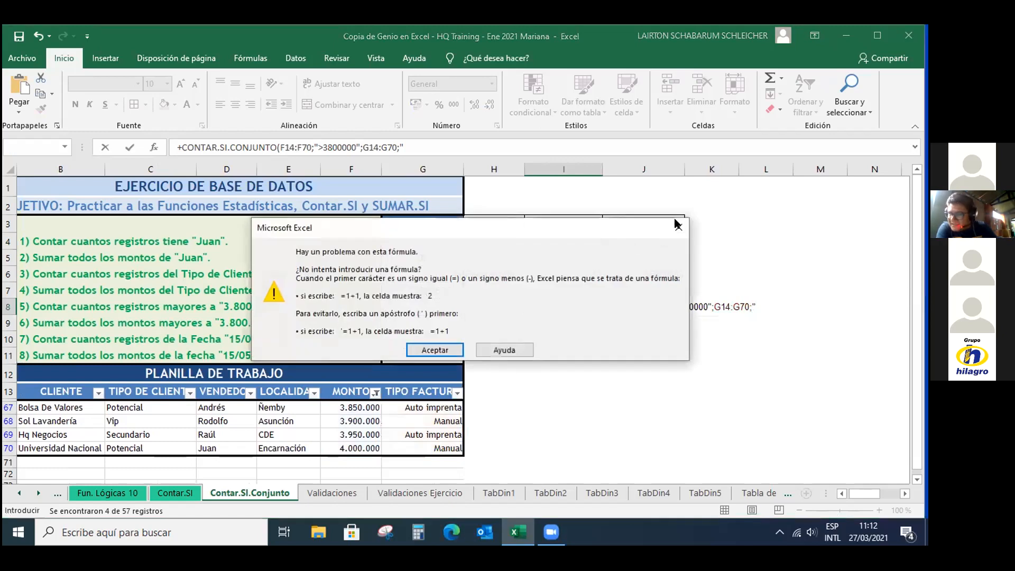
left_click(679, 226)
key("BackSpace")
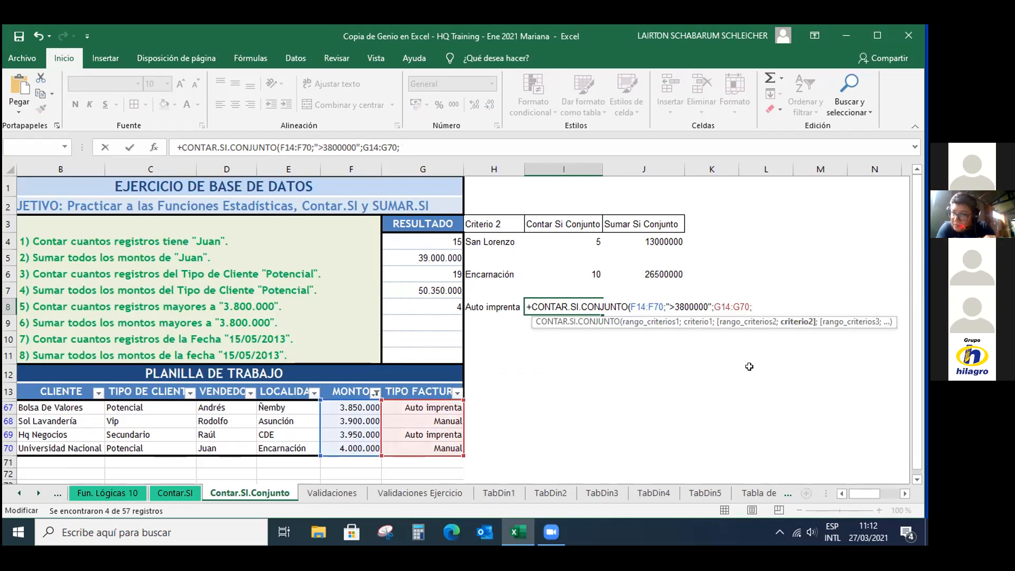
- Use cell H8 as the second criterion and complete the CONTAR.SI.CONJUNTO formula in I8
left_click(505, 305)
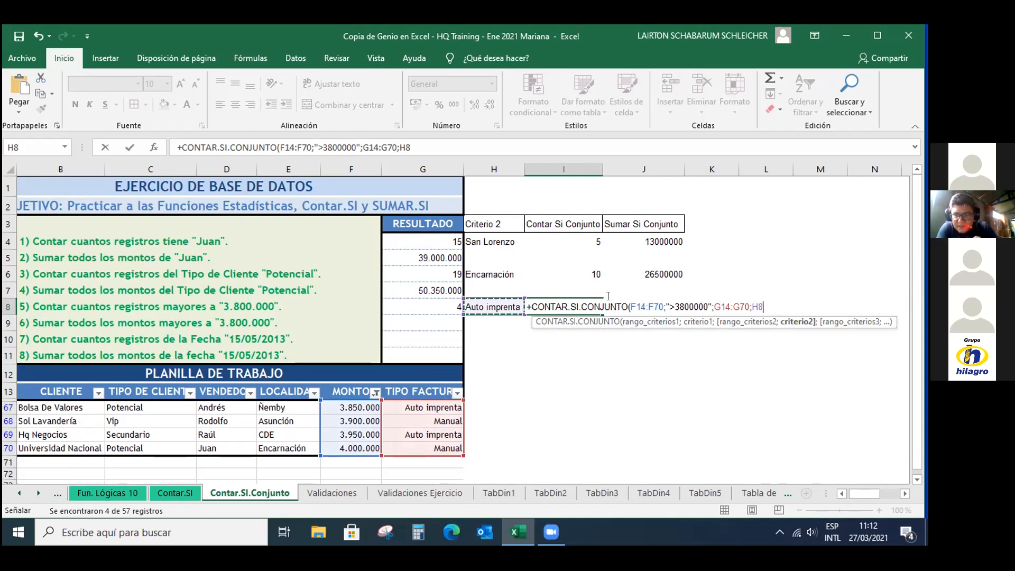
type(")")
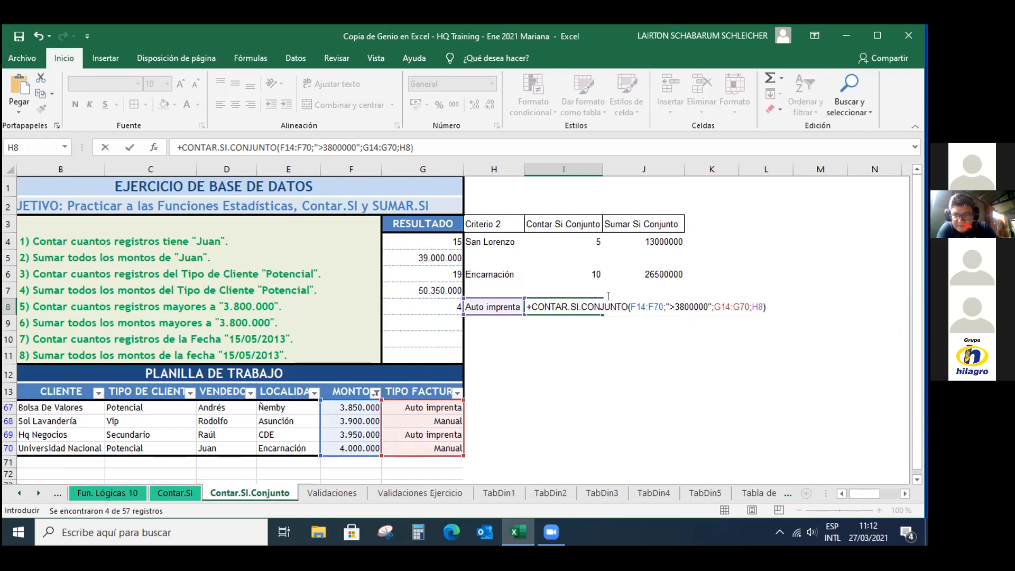
key("Return")
key("Up")
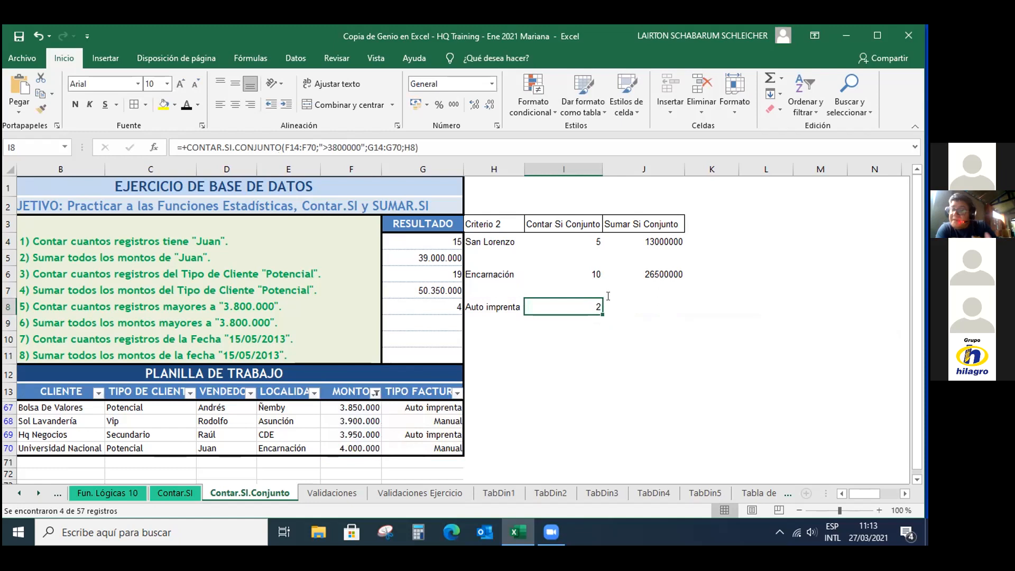
- Start a SUMAR.SI.CONJUNTO formula in J8 with the MONTO cells F14:F70 as the sum range
key("Right")
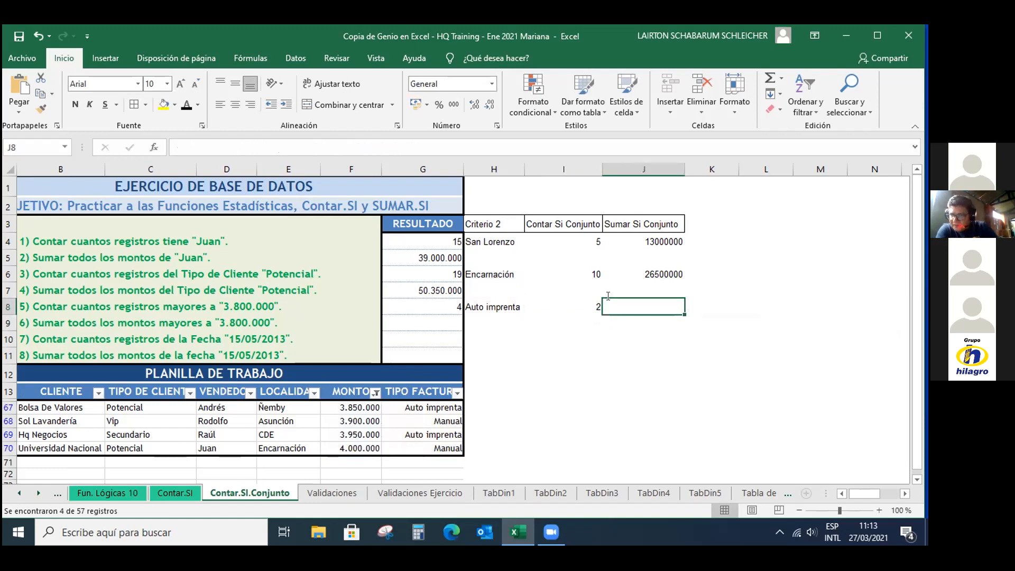
type("+SUM")
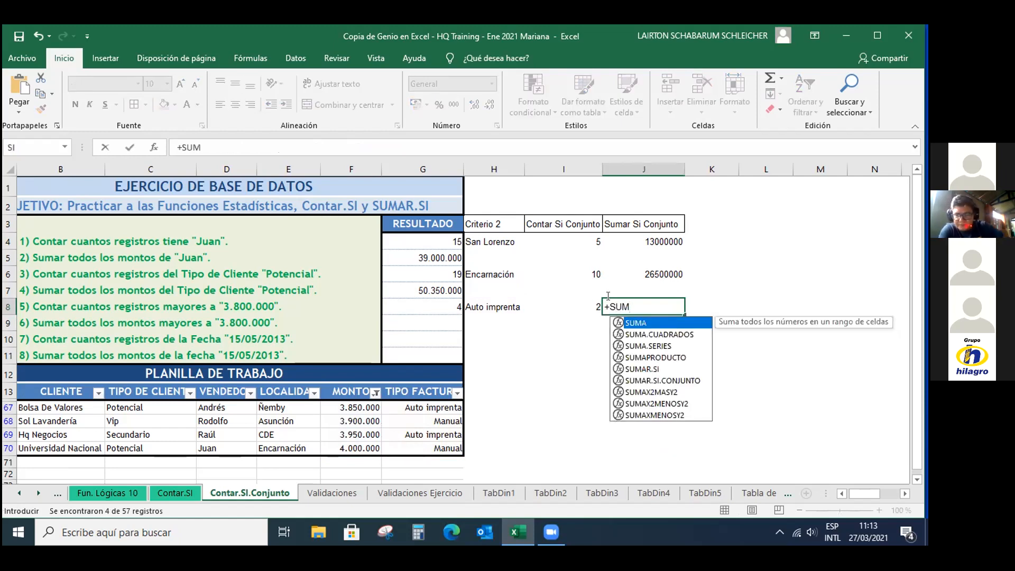
type("AR")
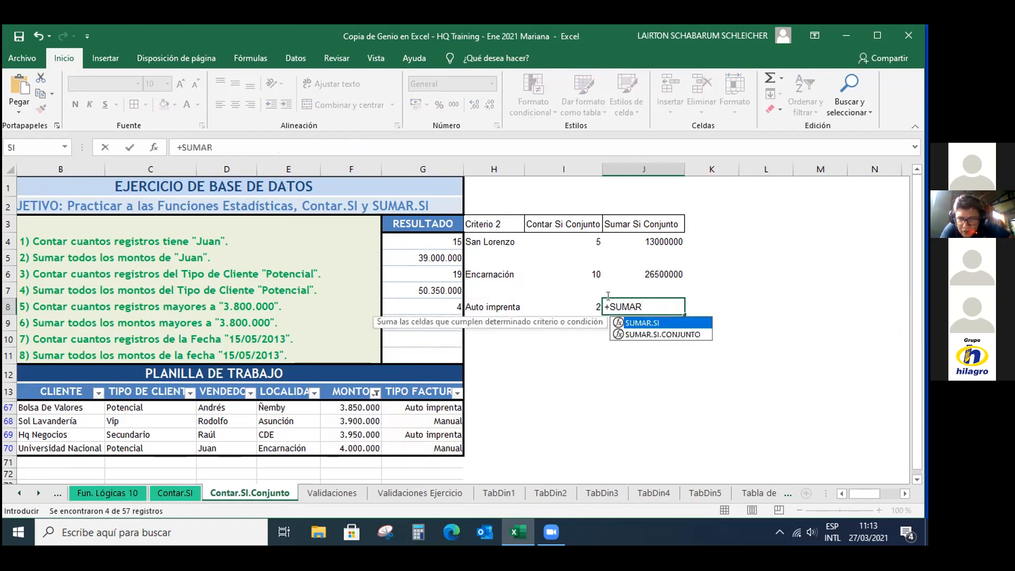
double_click(680, 336)
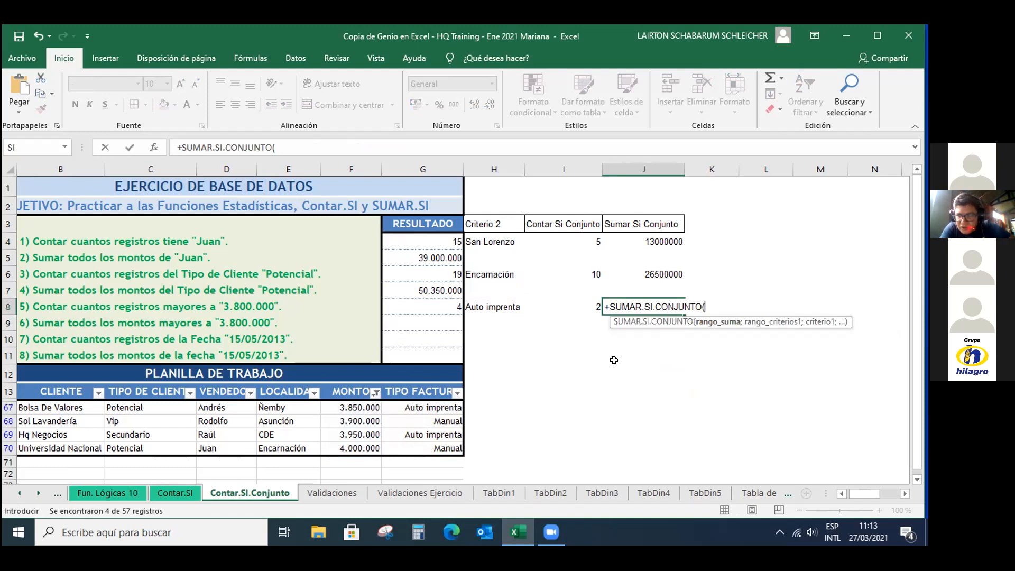
type("F14")
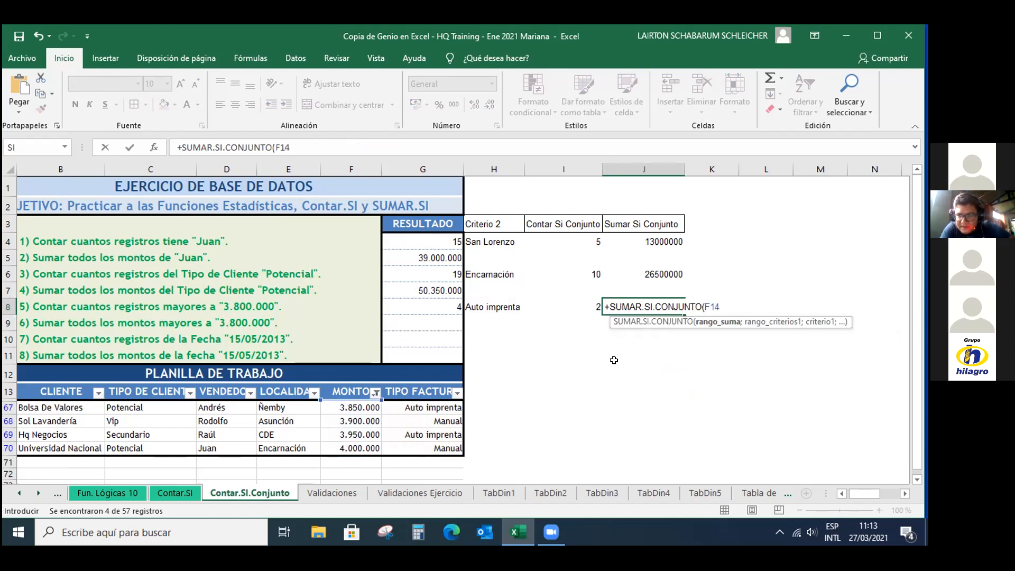
type(":F70")
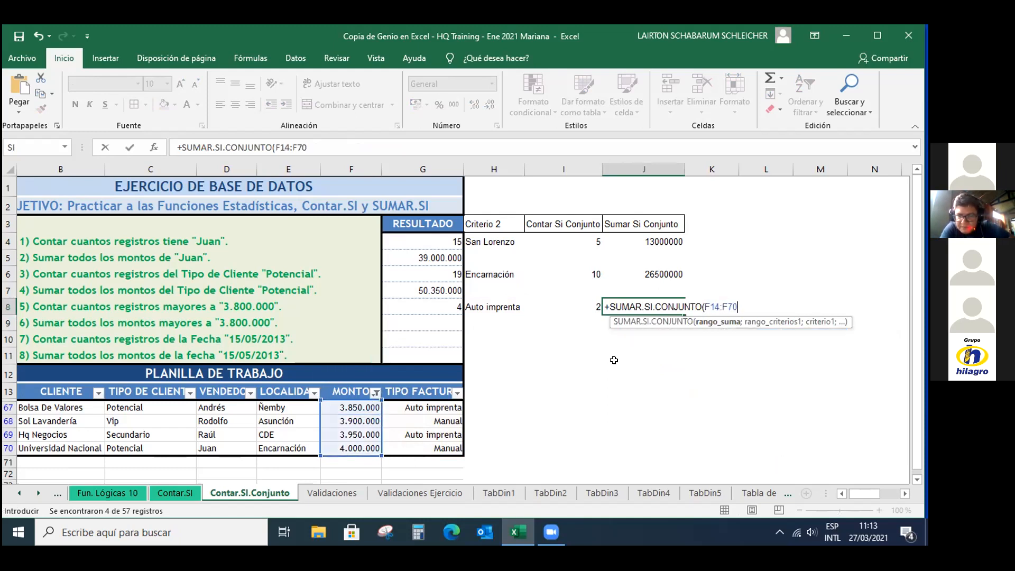
- Set the first criteria range of the J8 formula to F14:F70 with the criterion ">3800000"
type(";")
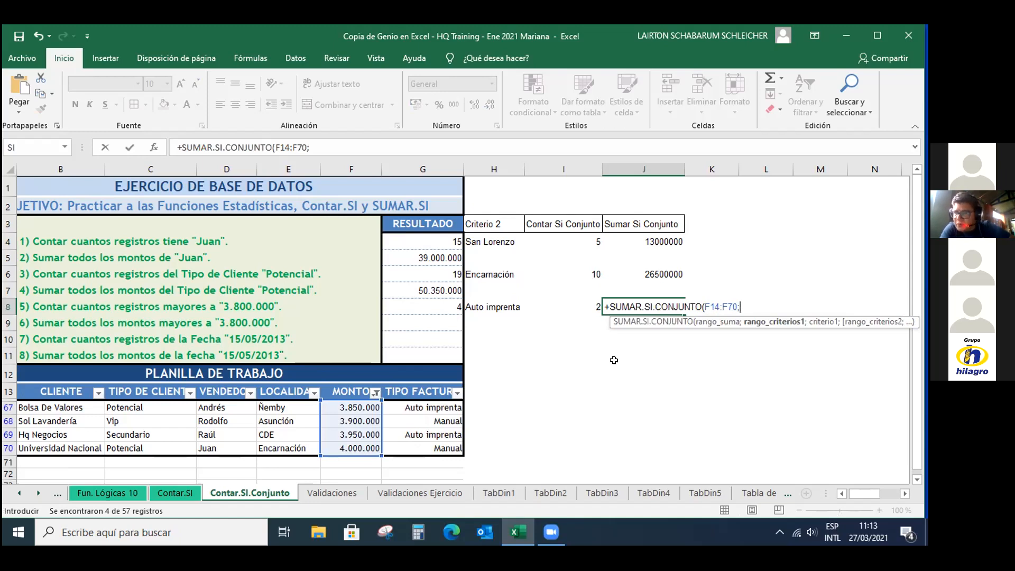
type("F14:")
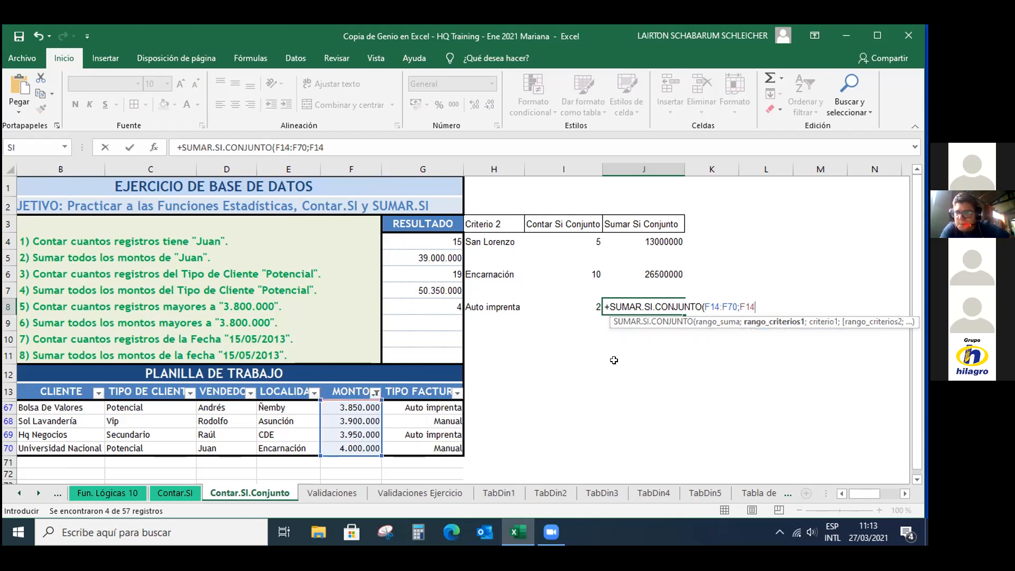
type("F70")
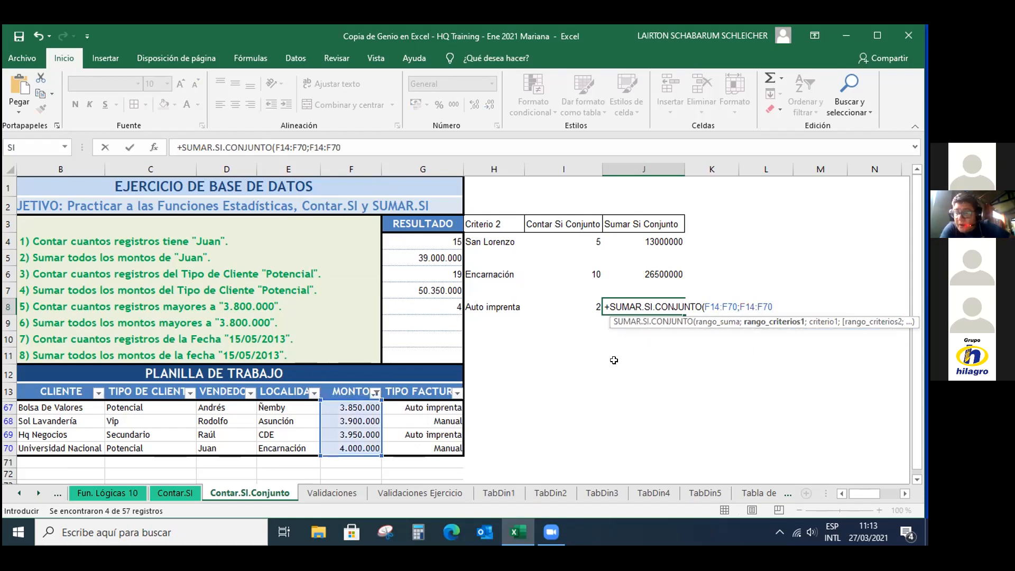
left_click(905, 493)
left_click(905, 494)
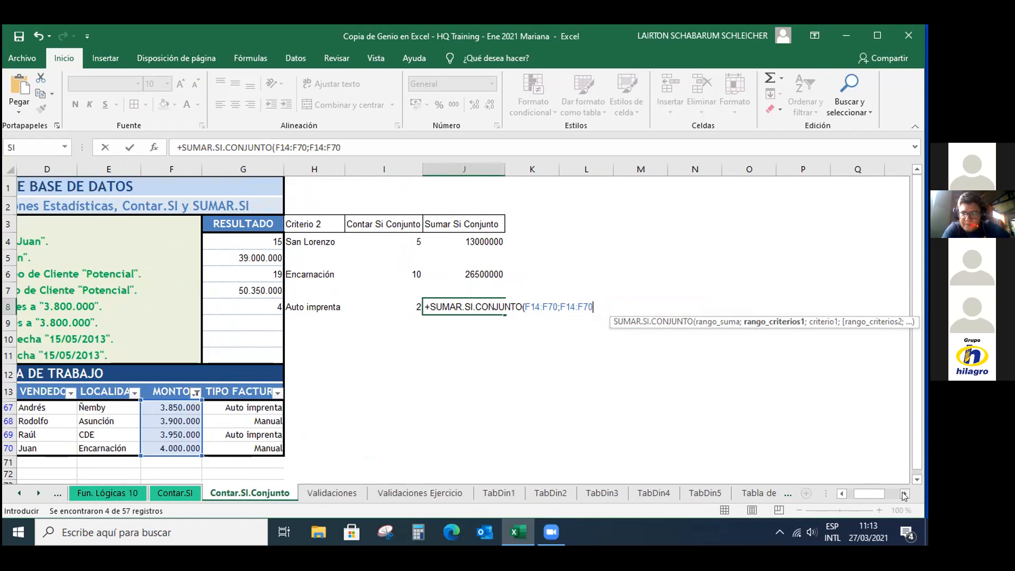
type(";")
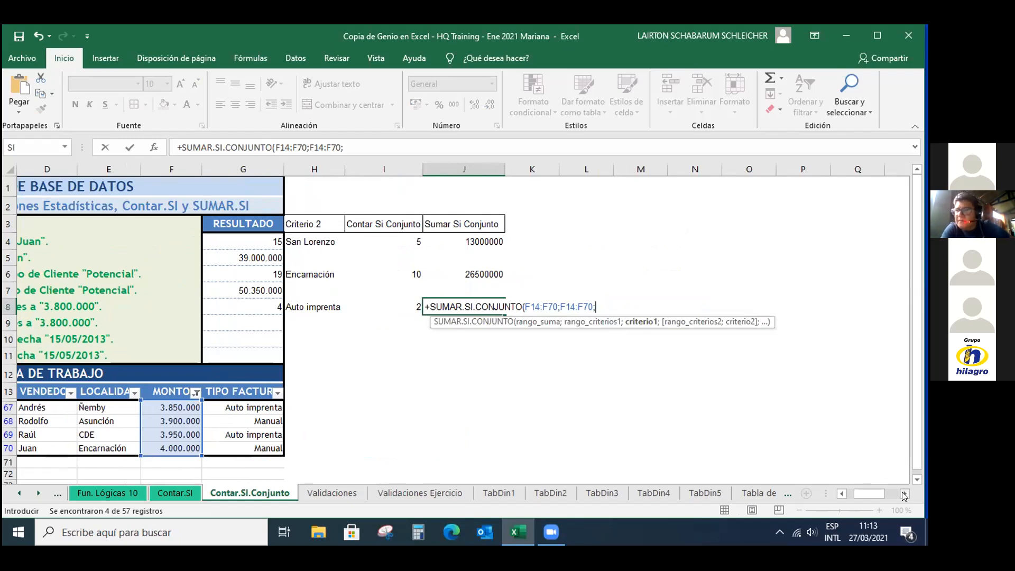
type("\"\"")
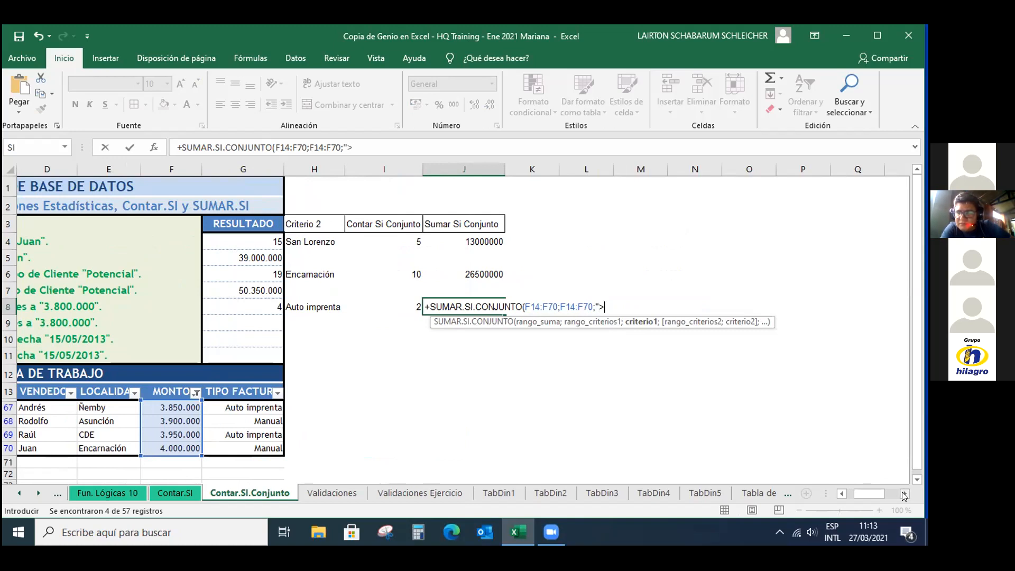
type("3800")
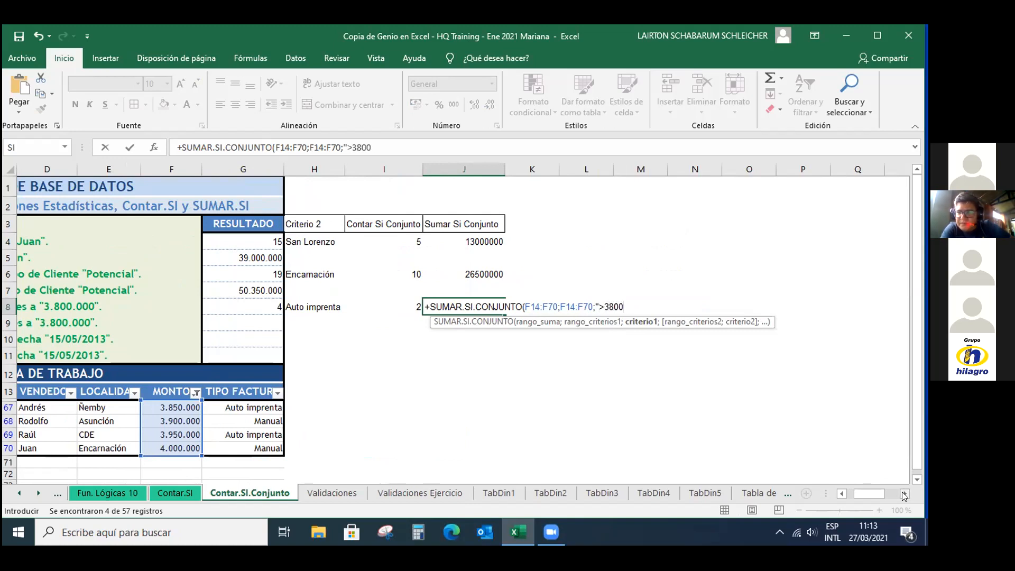
type("000")
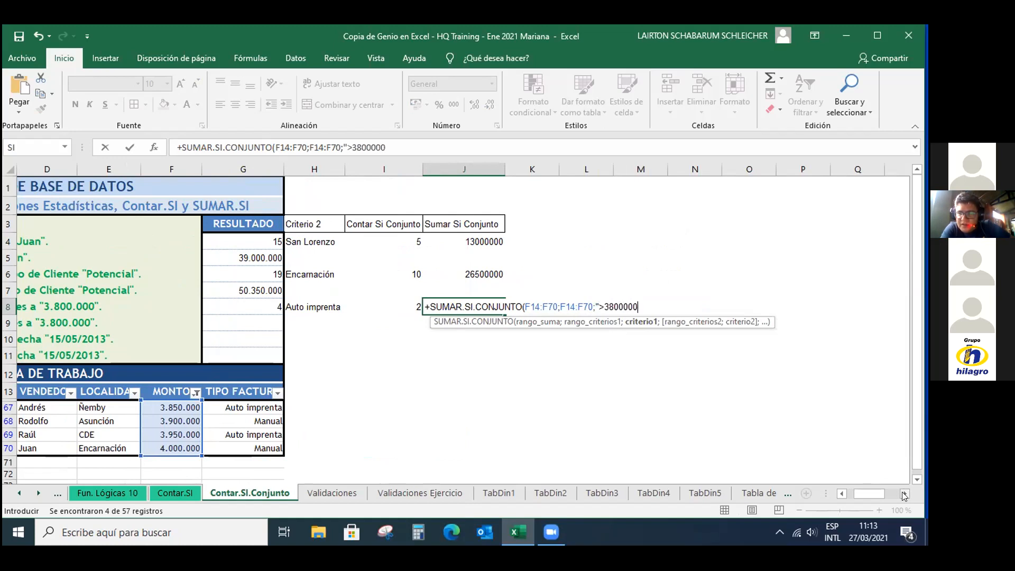
- Add the TIPO FACTURA cells G14:G70 as the second criteria range of the J8 formula
type("\";")
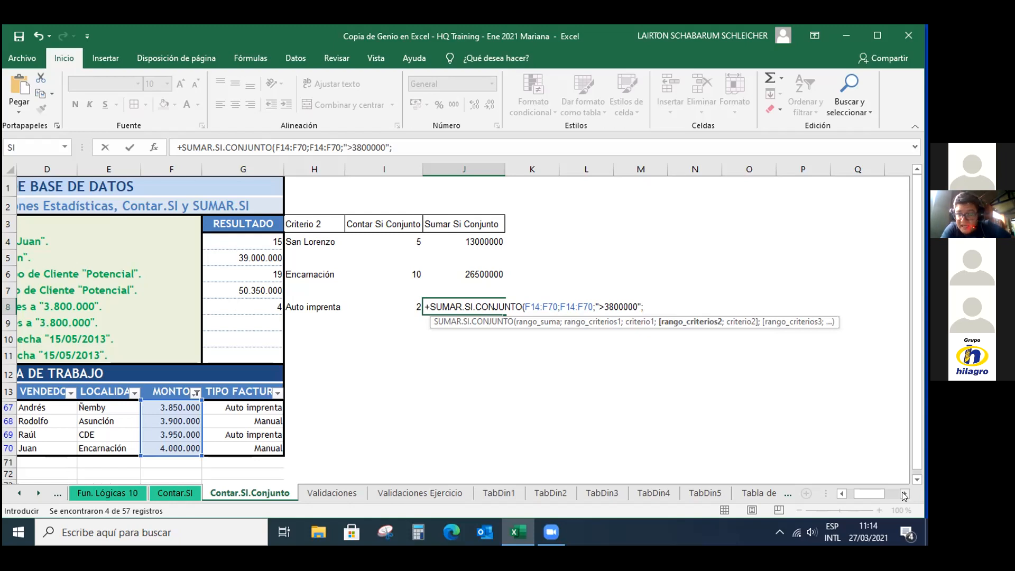
type("G14:")
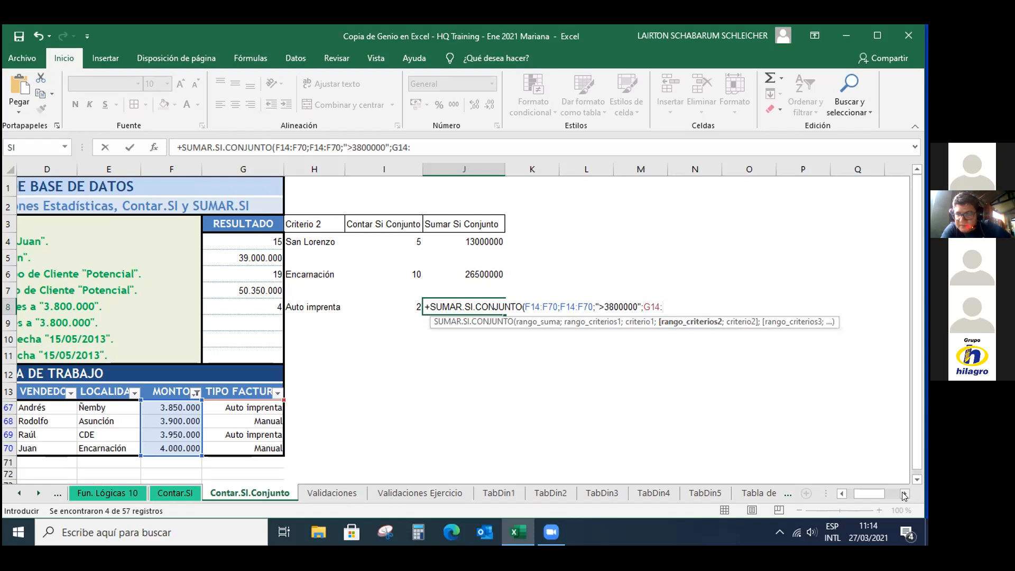
type("G70")
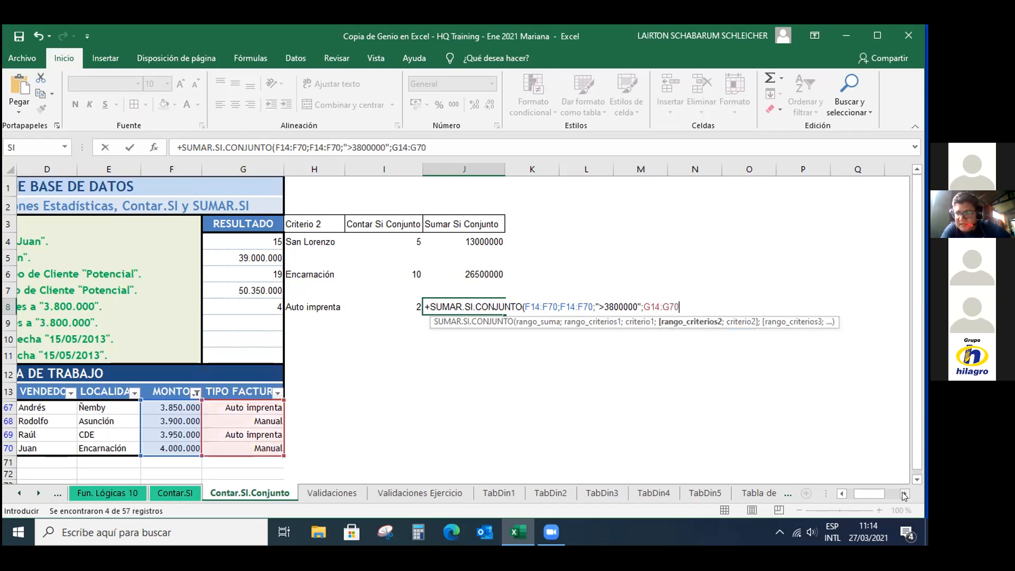
- Complete the SUMAR.SI.CONJUNTO formula in J8 with the criterion in H8 for the range G14:G70
type(";")
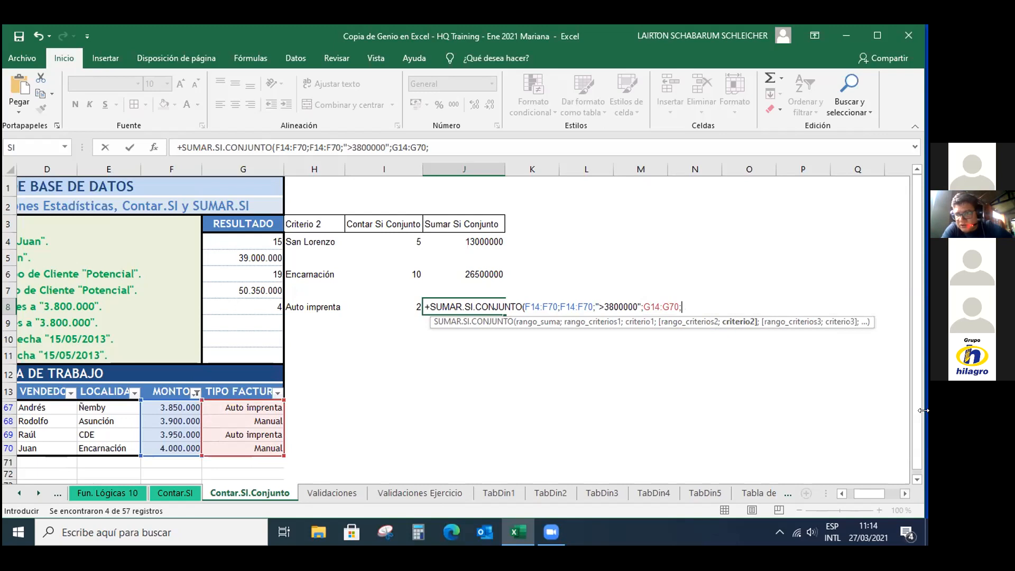
left_click(313, 307)
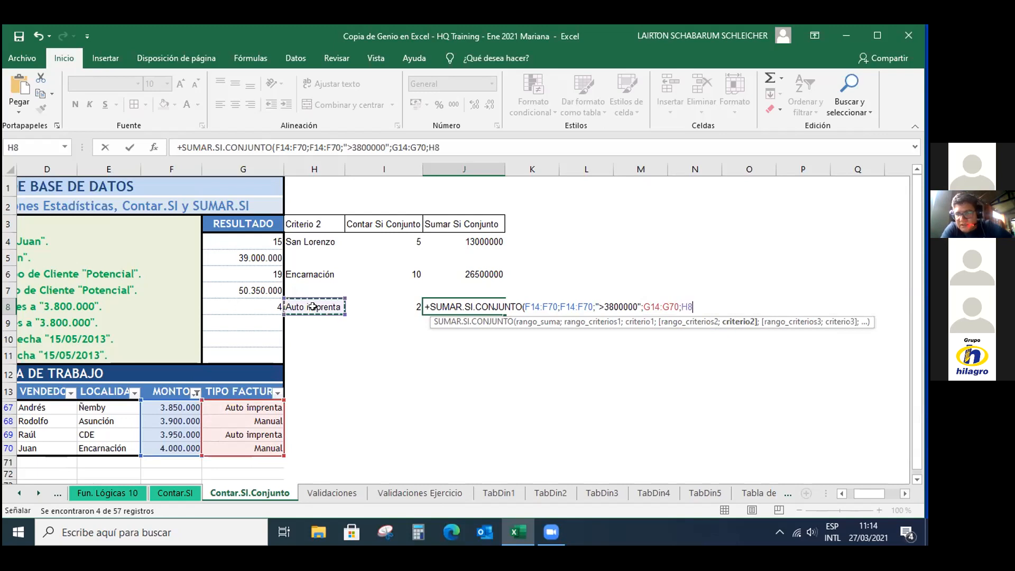
type(")")
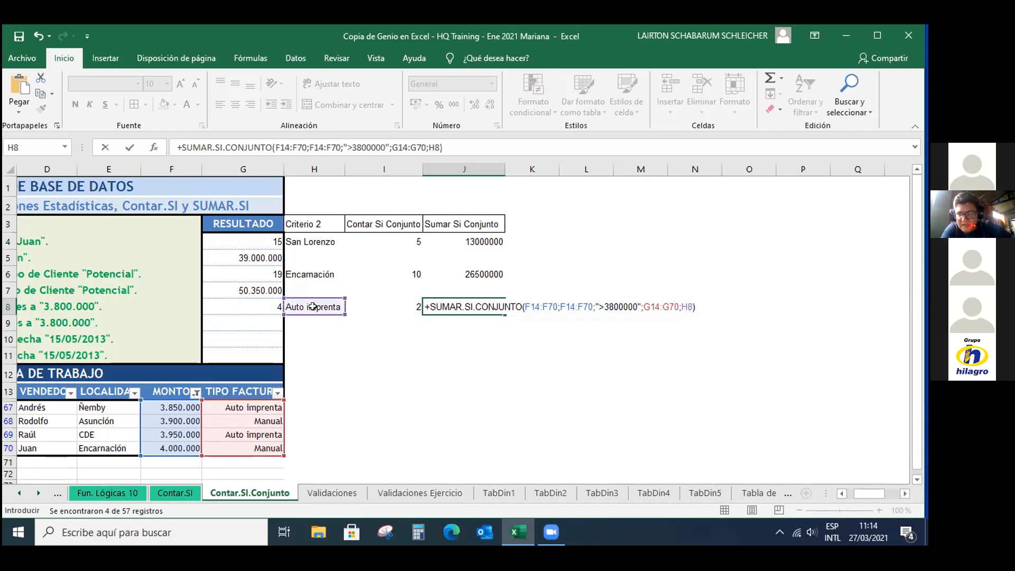
key("Return")
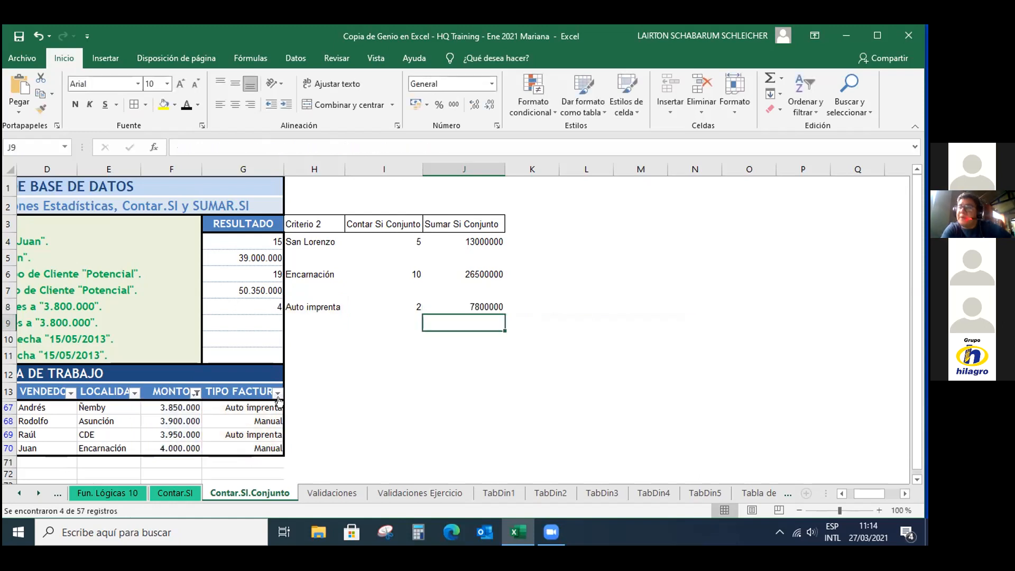
- Filter TIPO FACTURA to Auto imprenta only and select the remaining MONTO values to check their sum
left_click(277, 393)
left_click(168, 268)
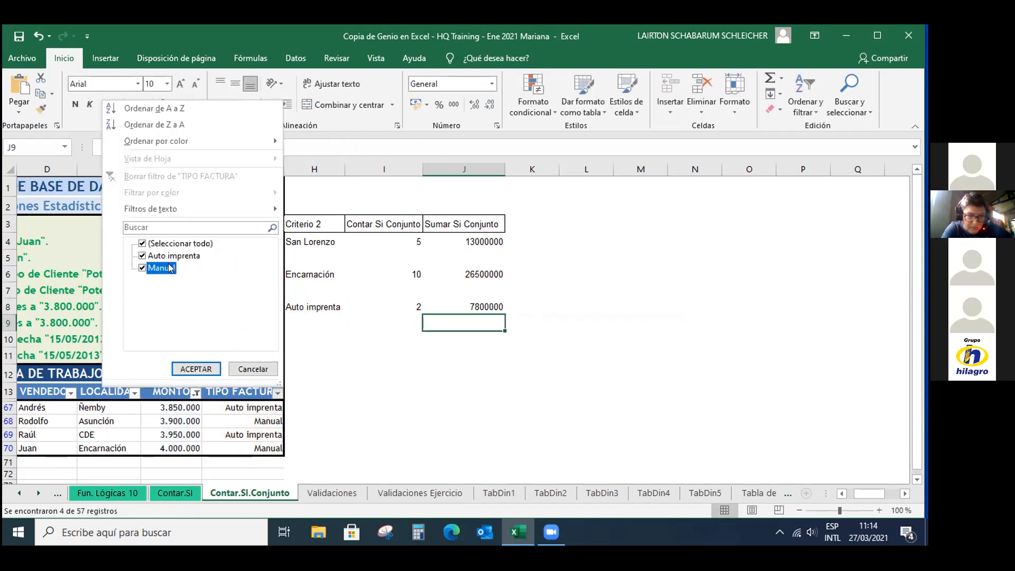
left_click(200, 369)
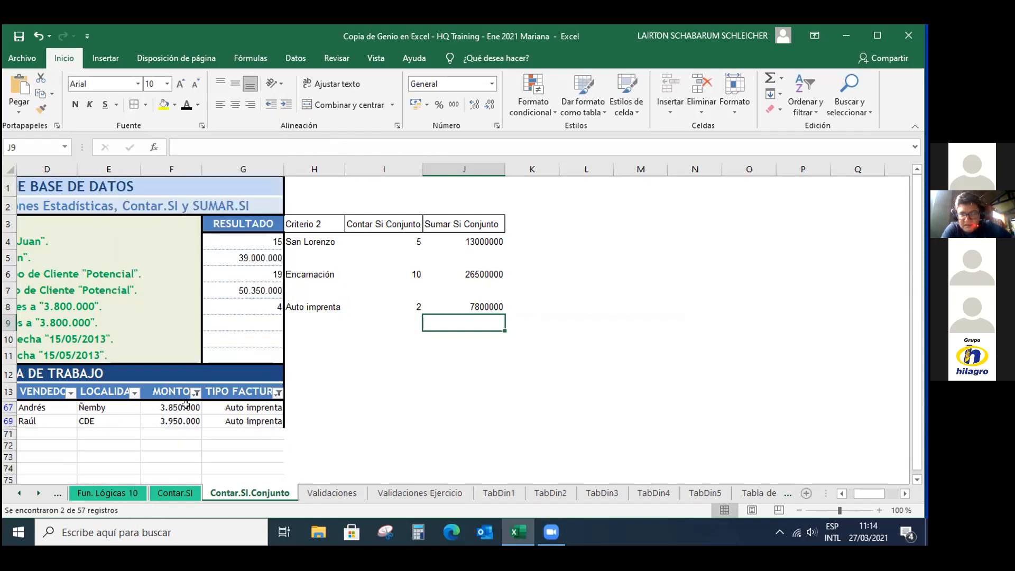
left_click(185, 405)
key("shift+Down")
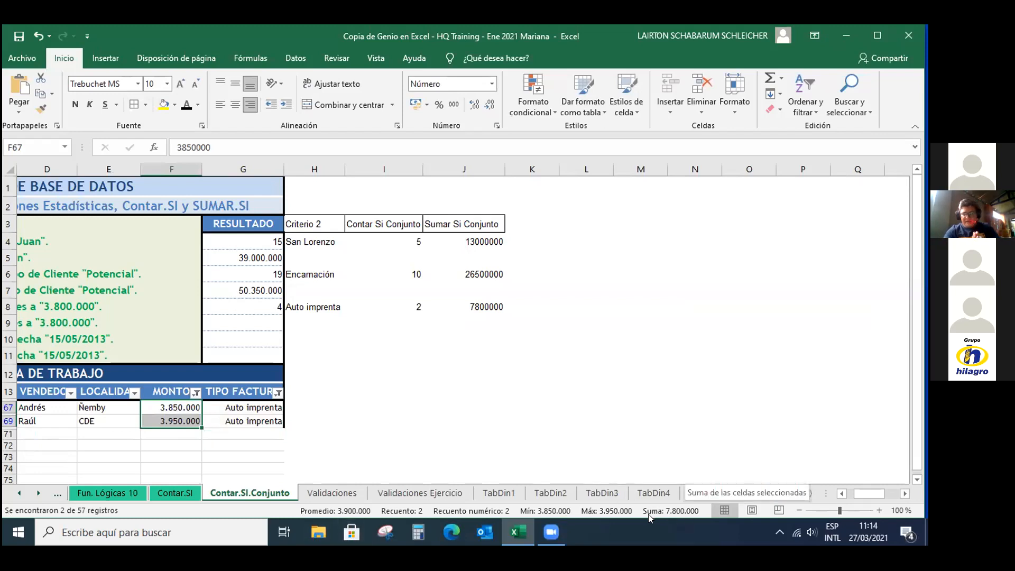
- Remove the filters from the header row of the PLANILLA DE TRABAJO table to show all records
left_click(317, 327)
key("Down")
key("Down")
key("Down")
key("Down")
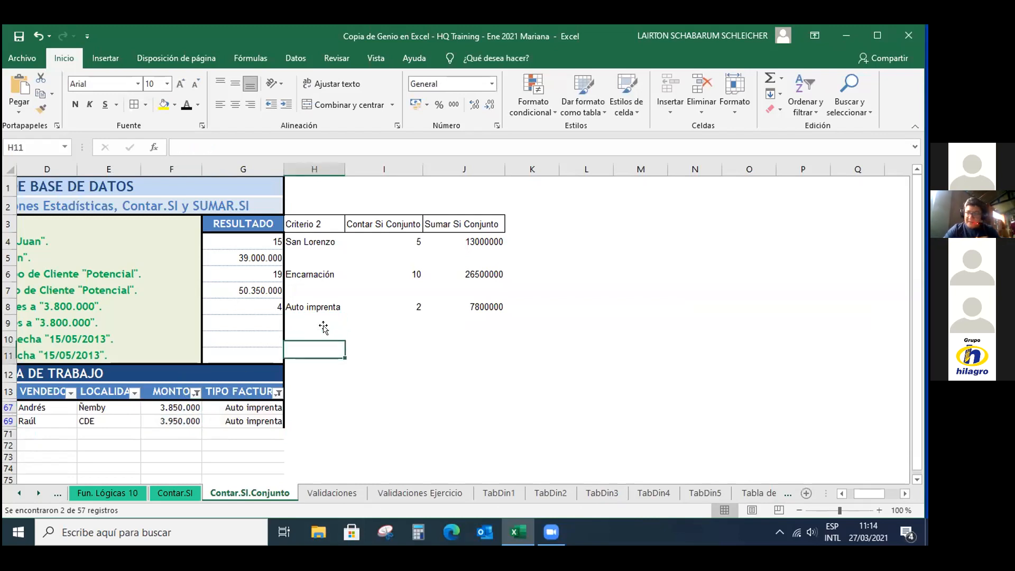
key("Left")
key("Left")
key("Left")
key("Left")
key("Left")
key("Left")
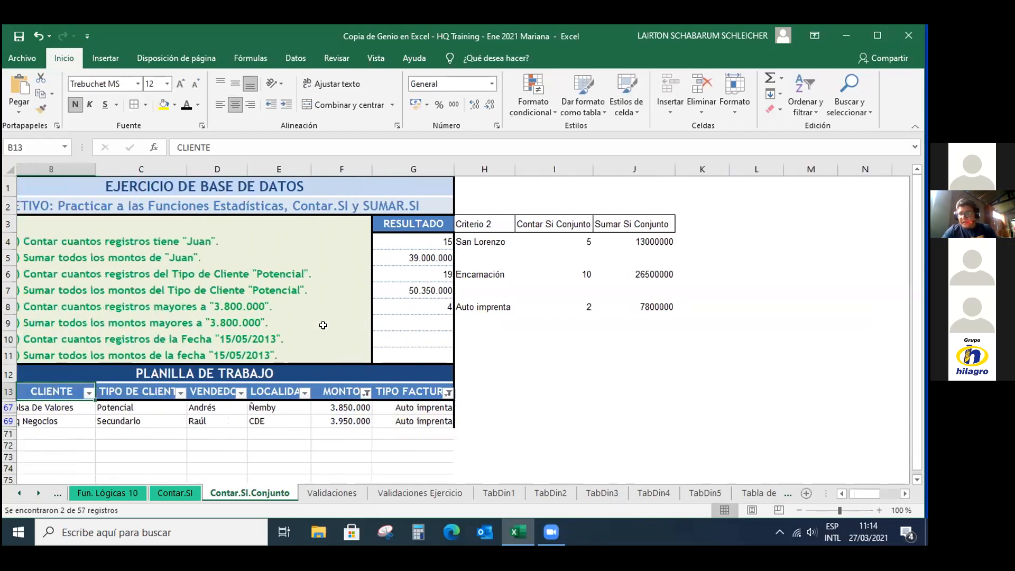
key("Right")
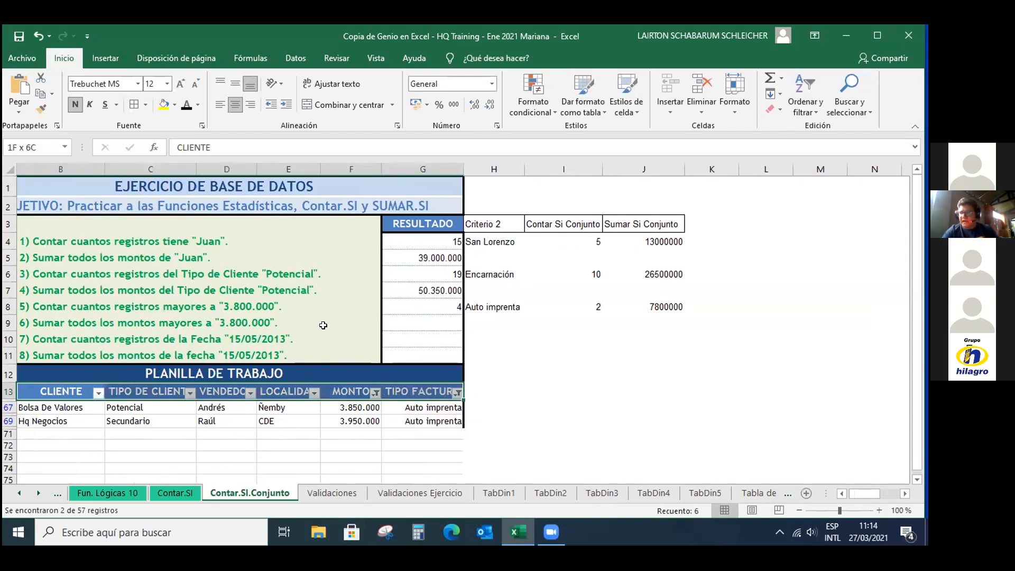
key("ctrl+shift+l")
key("Up")
key("Right")
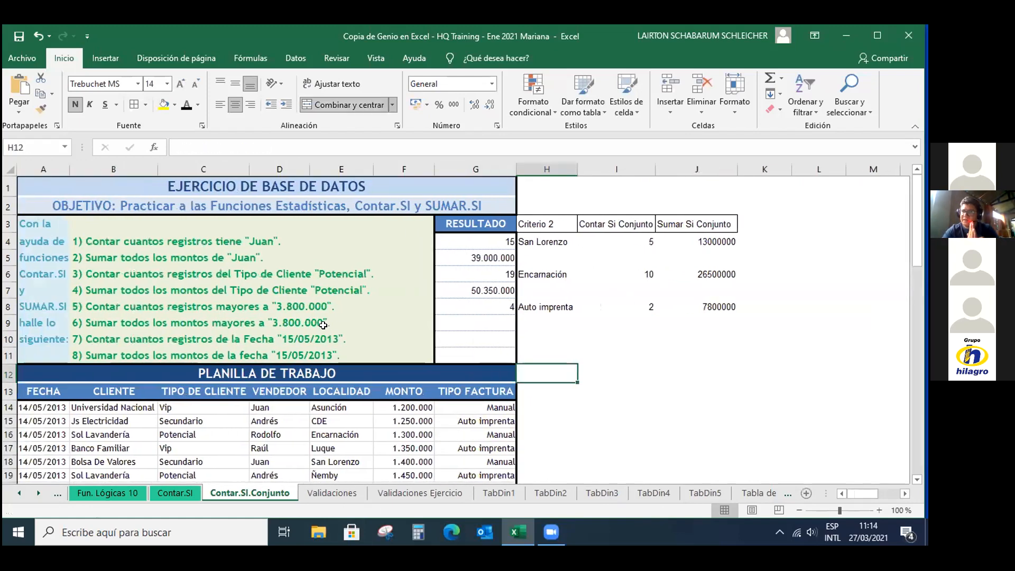
key("Up")
key("Up")
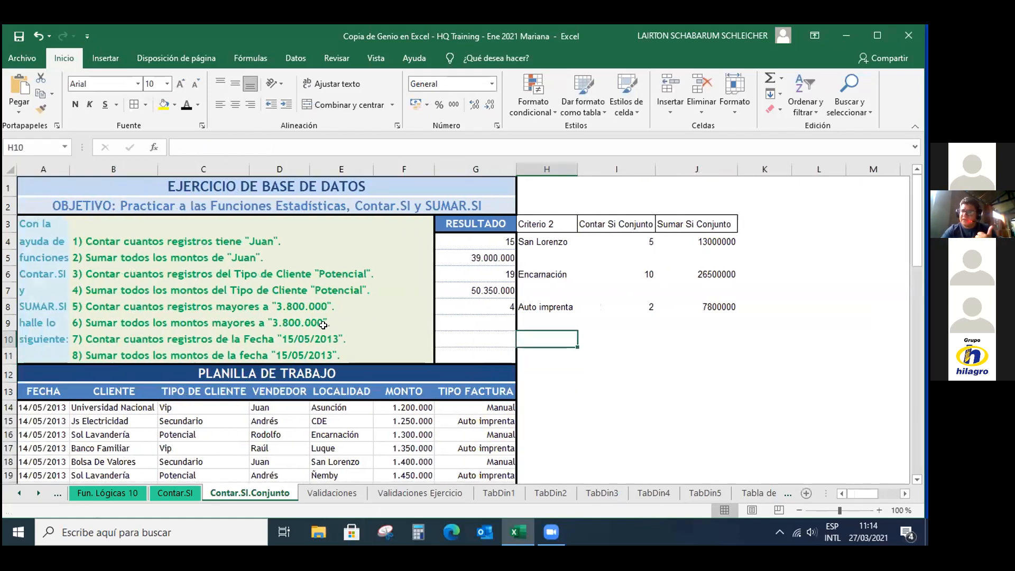
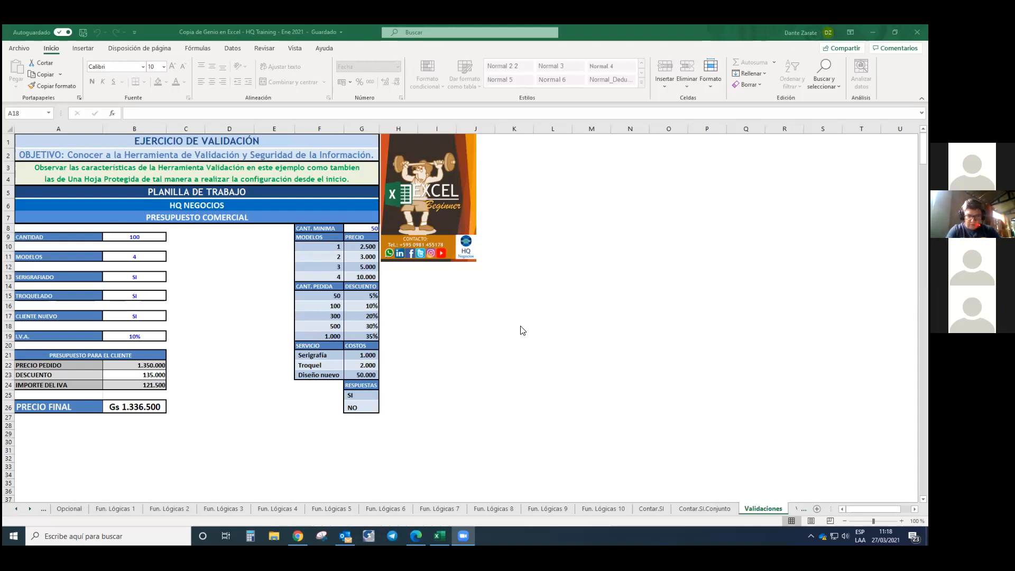
- Follow the WhatsApp link on the Excel Beginner image, decline opening the WhatsApp app, and return to the workbook in Excel
left_click(442, 223)
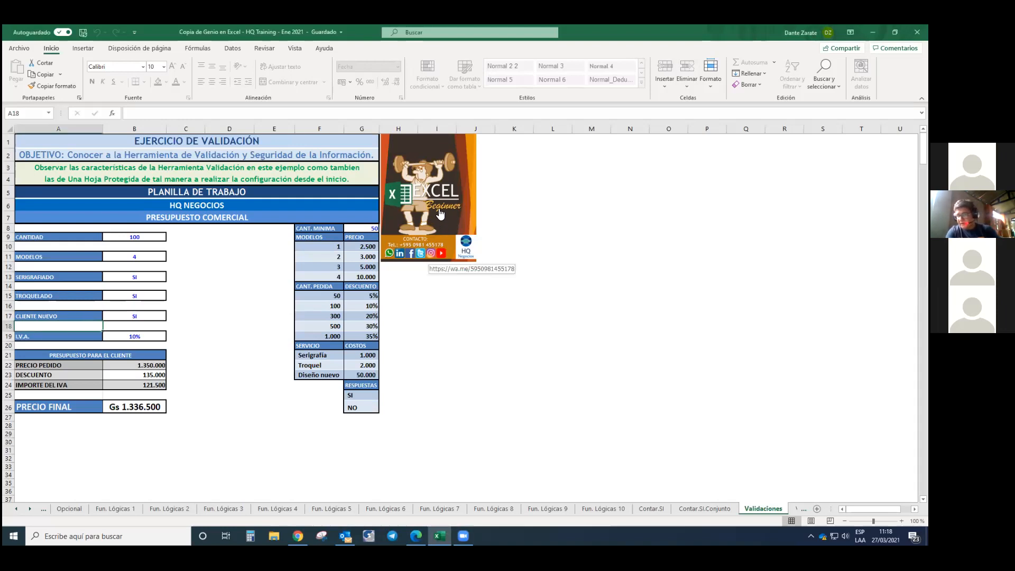
left_click(434, 213)
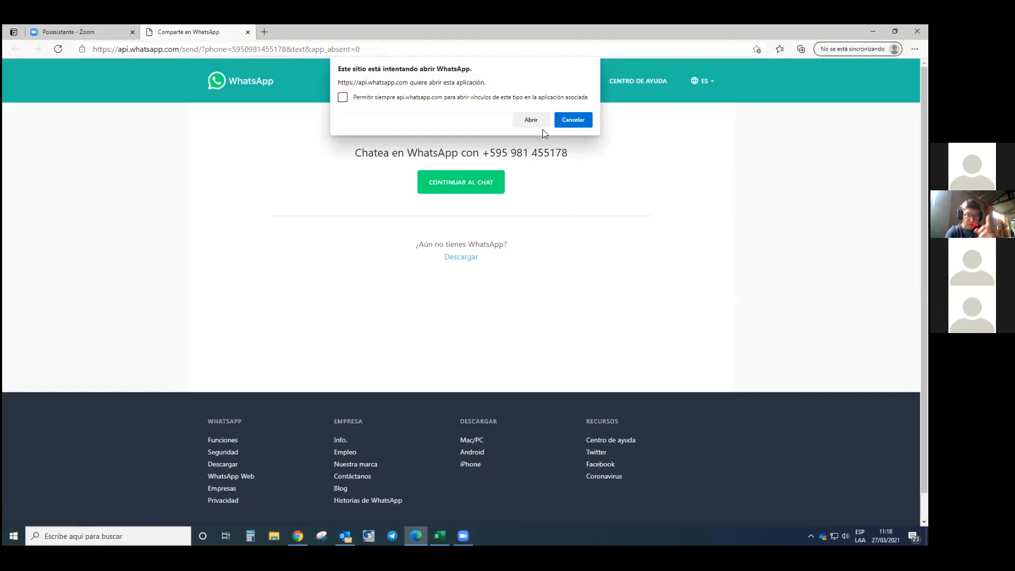
left_click(563, 121)
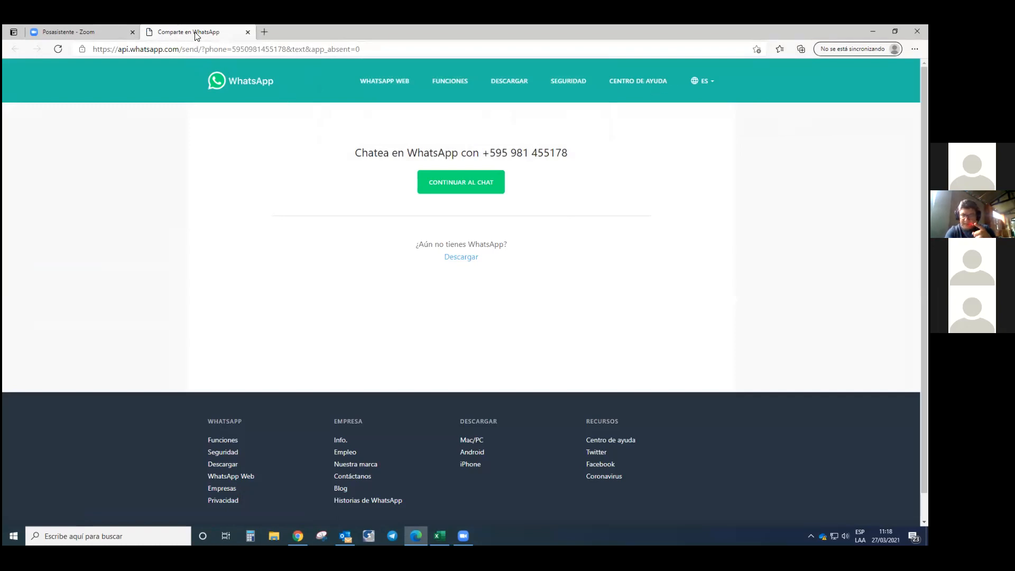
key("alt+Tab")
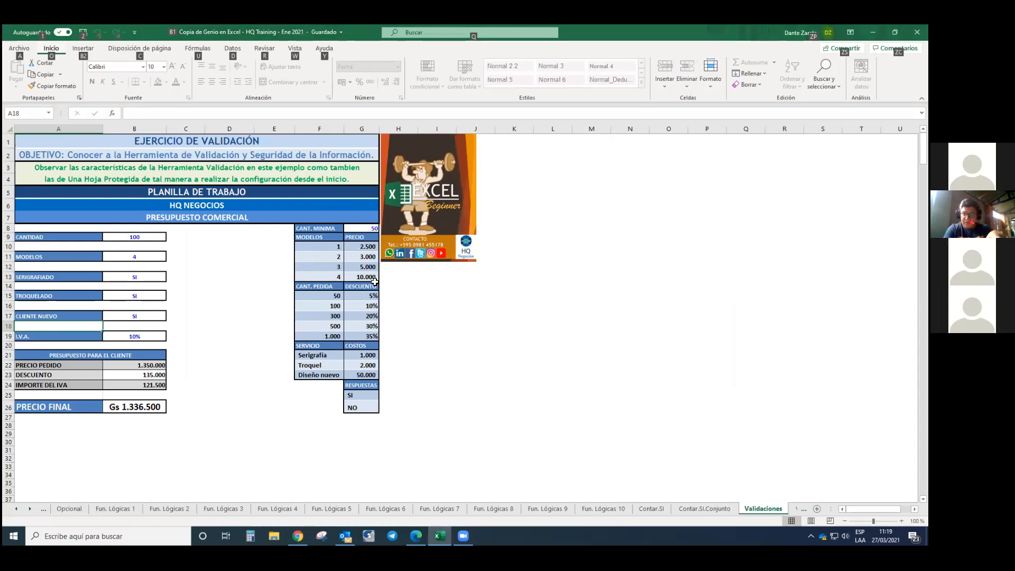
key("Escape")
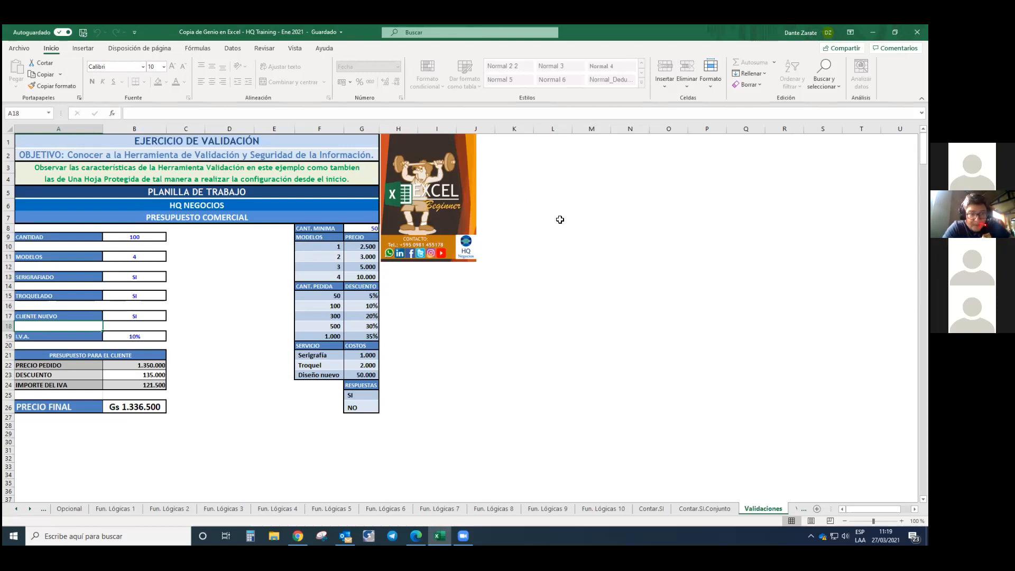
- Compare the Validaciones Ejercicio sheet with the completed Validaciones example, ending on Validaciones
left_click(612, 228)
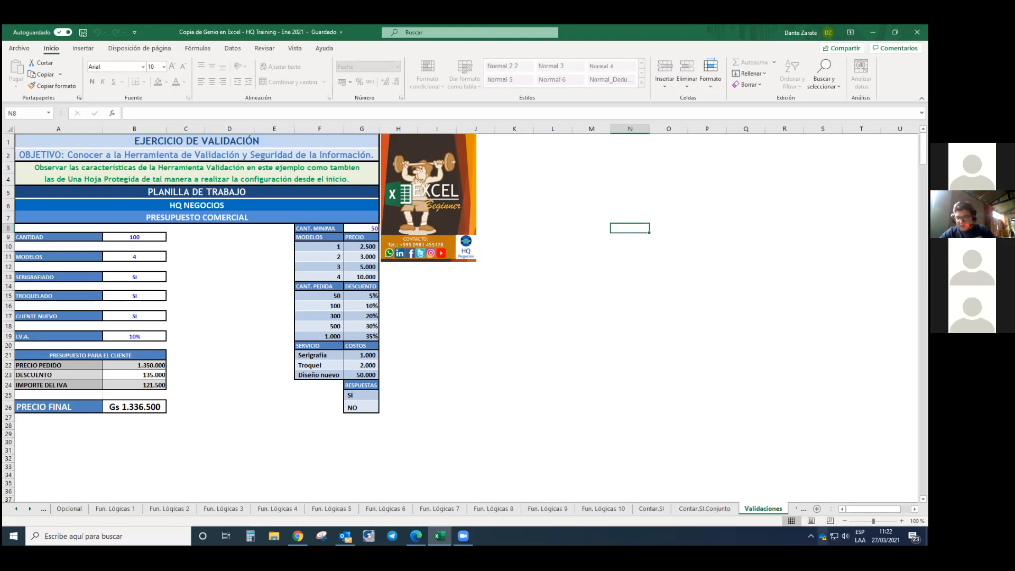
left_click(797, 509)
left_click(795, 508)
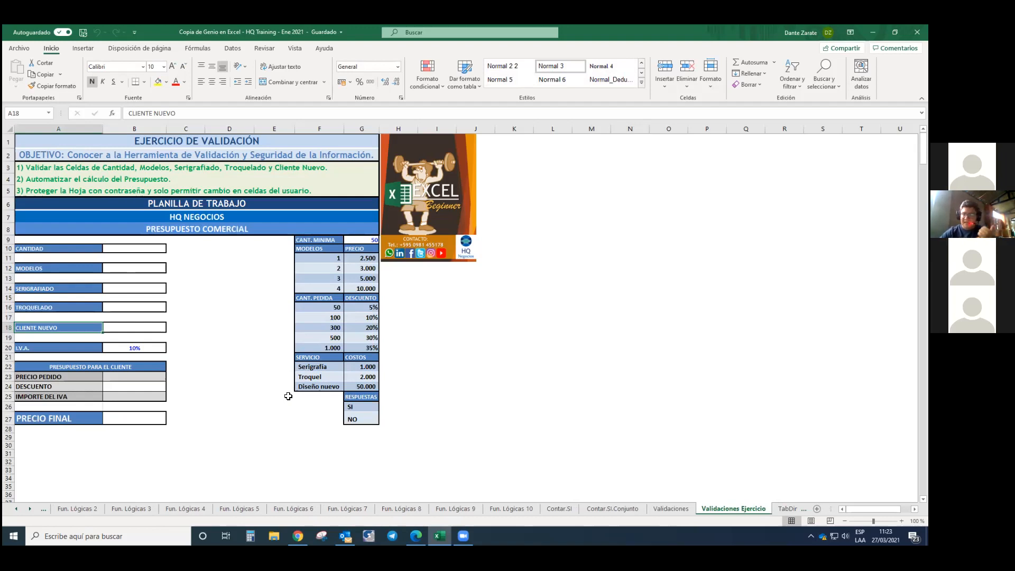
left_click(672, 508)
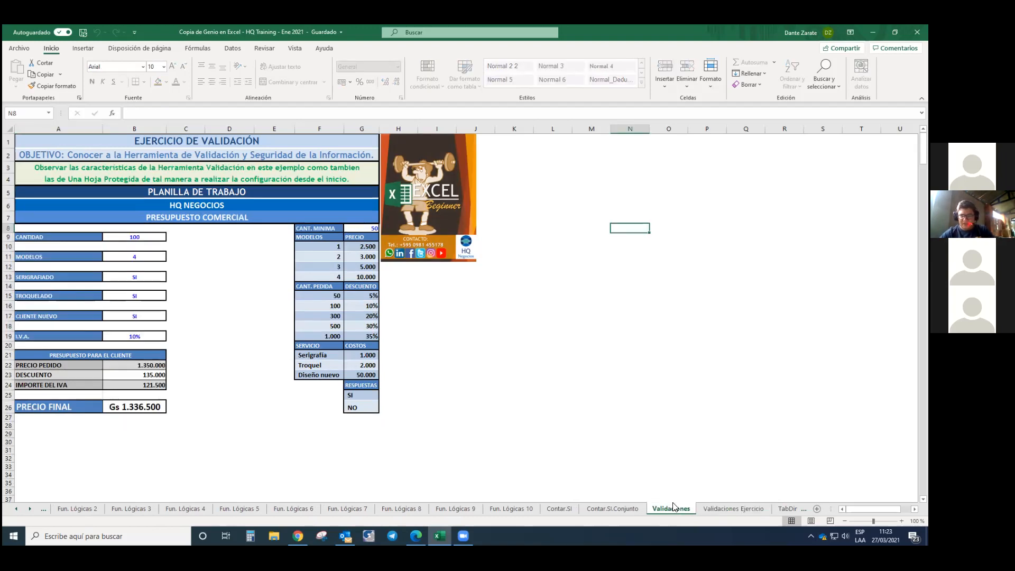
left_click(729, 508)
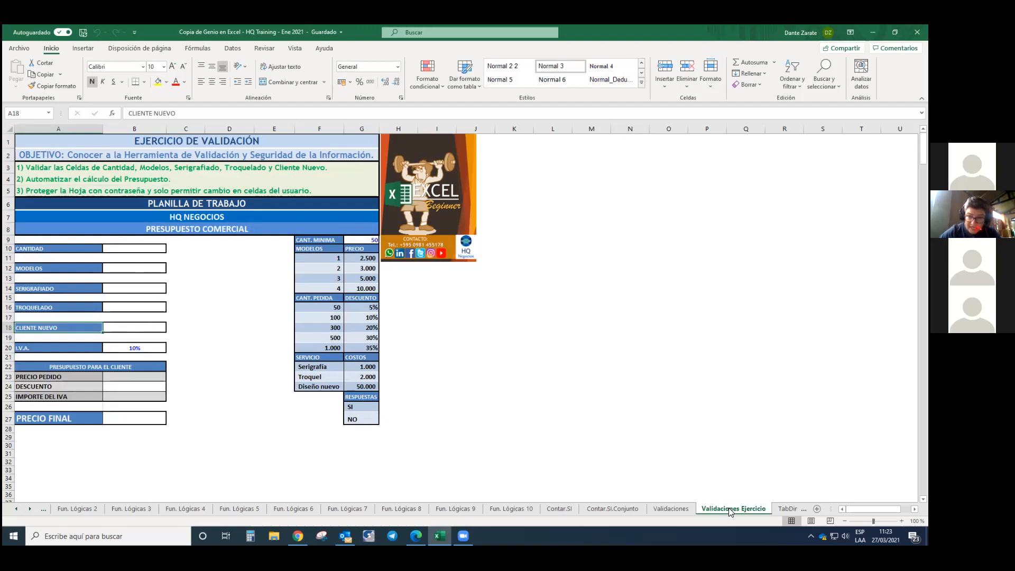
left_click(680, 509)
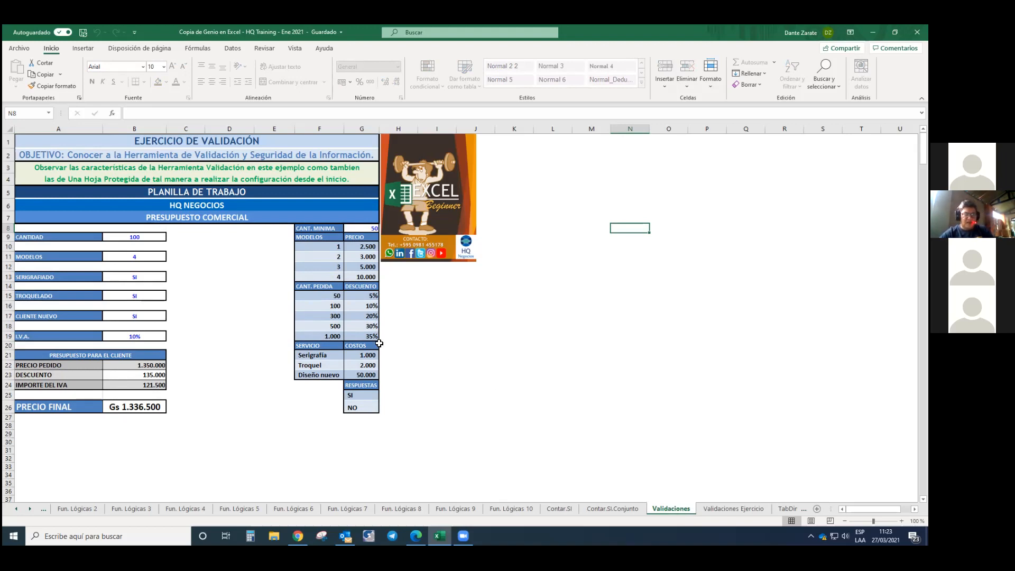
- Display the validation input message of the CANTIDAD cell B9, and dismiss it by selecting C9
left_click(126, 246)
left_click(127, 238)
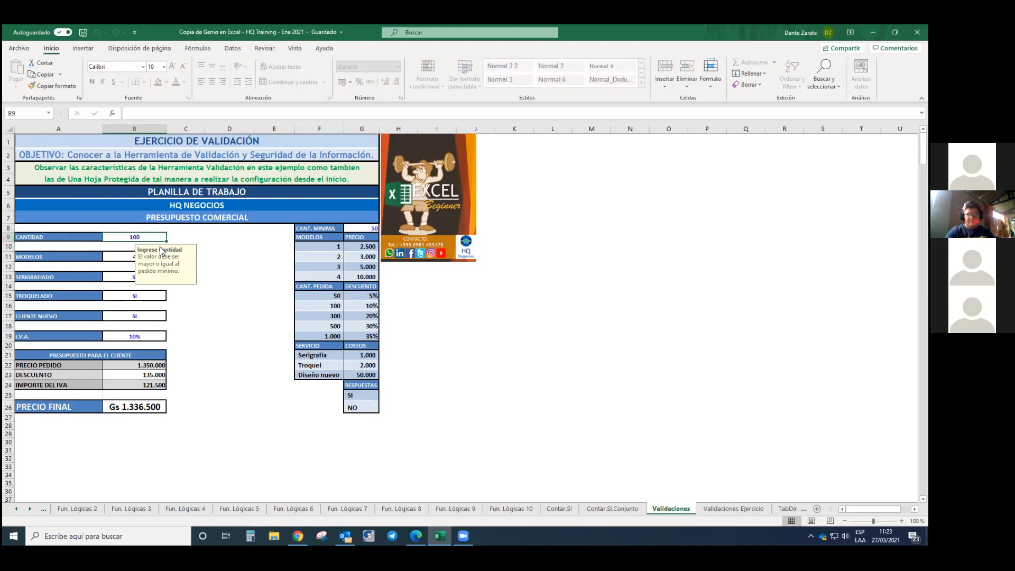
left_click(203, 238)
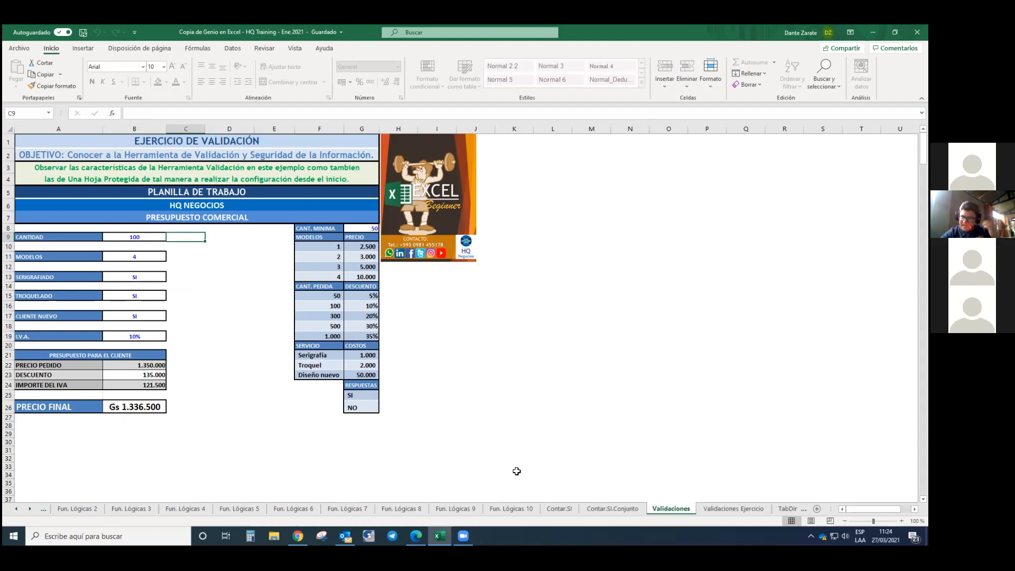
scroll(796, 507, "down", 1)
left_click(796, 507)
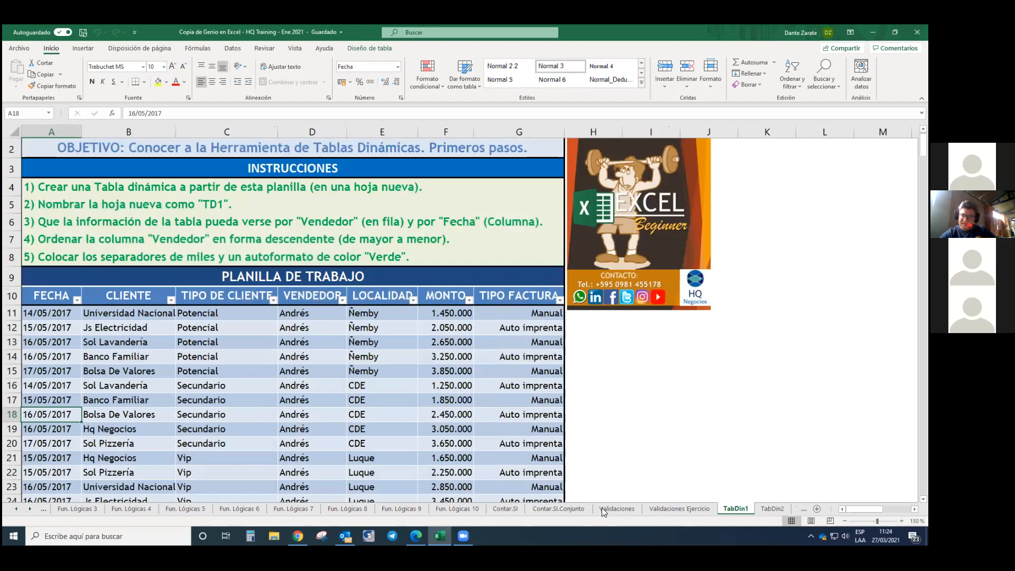
left_click(602, 508, "ctrl")
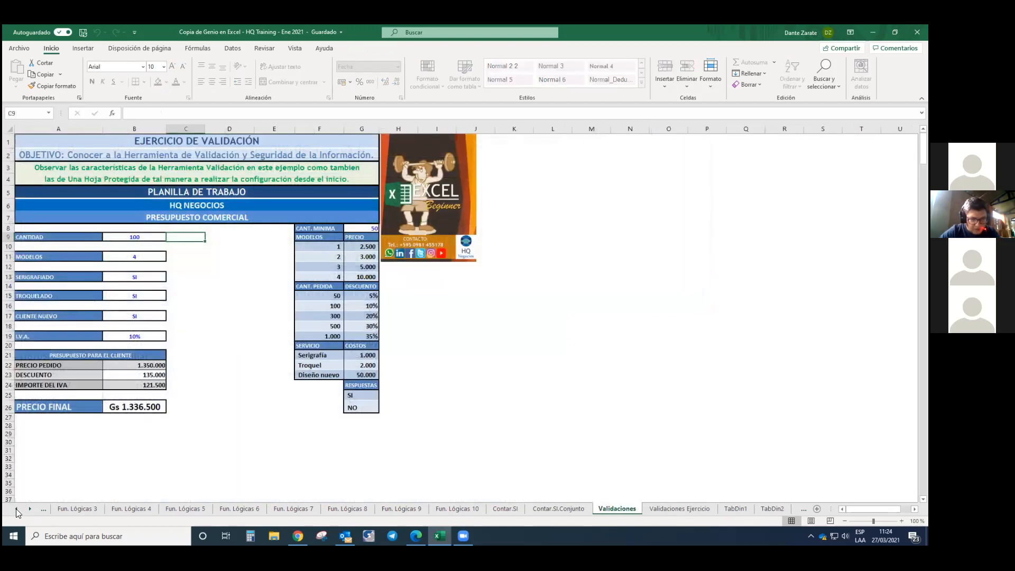
- Go back to the workbook's first sheets and view Creador, Office, Versiones and Formulas en Excel
left_click(18, 509)
left_click(18, 509)
left_click(17, 509)
left_click(17, 510)
left_click(17, 509)
left_click(18, 509)
left_click(17, 510)
left_click(17, 509)
left_click(17, 510)
left_click(17, 509)
left_click(18, 509)
left_click(18, 509)
left_click(18, 509)
left_click(17, 509)
left_click(18, 509)
left_click(18, 510)
left_click(18, 509)
left_click(18, 509)
left_click(18, 509)
left_click(18, 509)
left_click(17, 509)
left_click(17, 509)
left_click(18, 509)
left_click(16, 510)
left_click(16, 509)
left_click(17, 509)
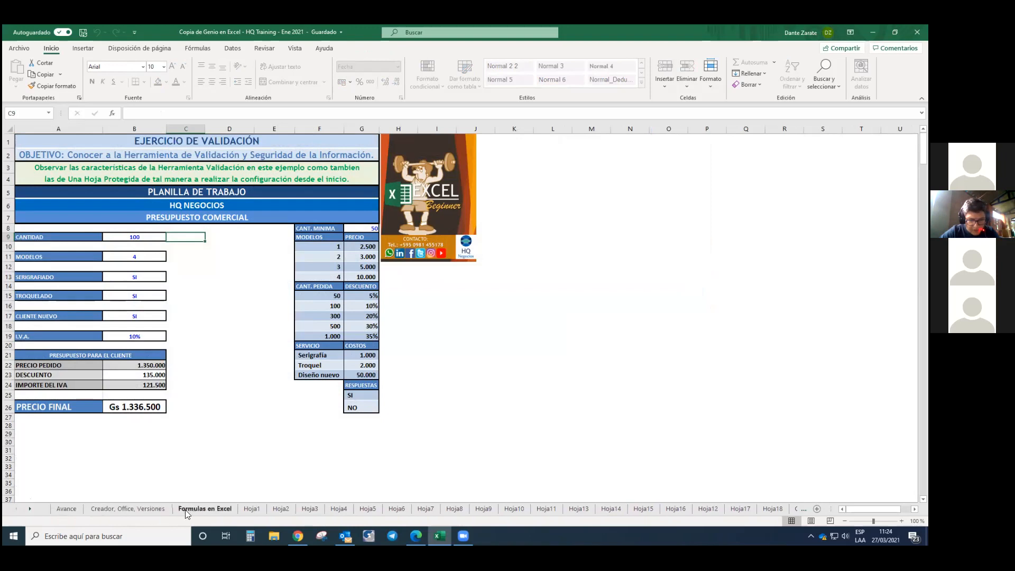
left_click(120, 508)
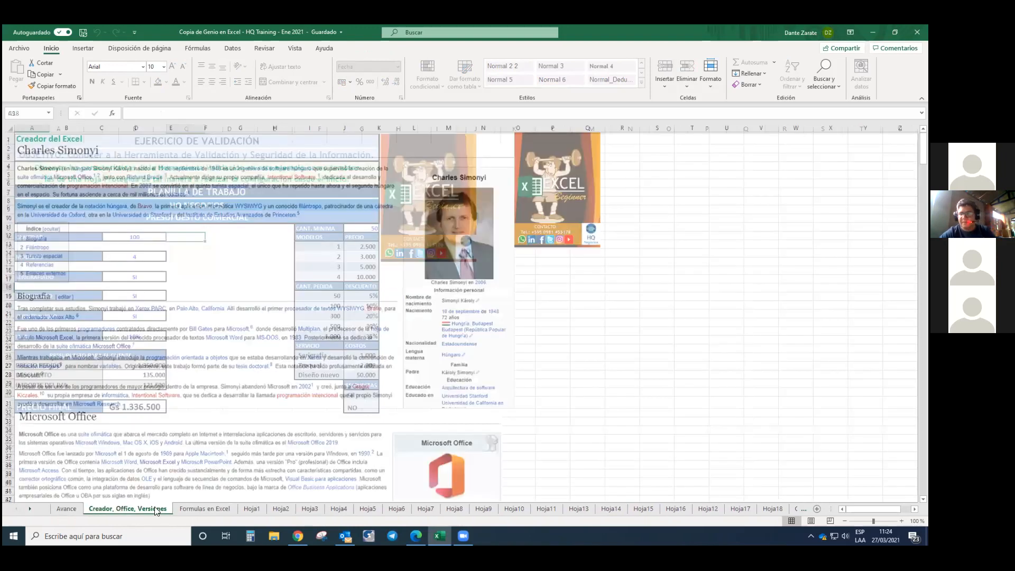
left_click(185, 509)
- Return to the Validaciones sheet near the end of the workbook
left_click(31, 508)
left_click_drag(30, 507, 31, 508)
left_click(31, 507)
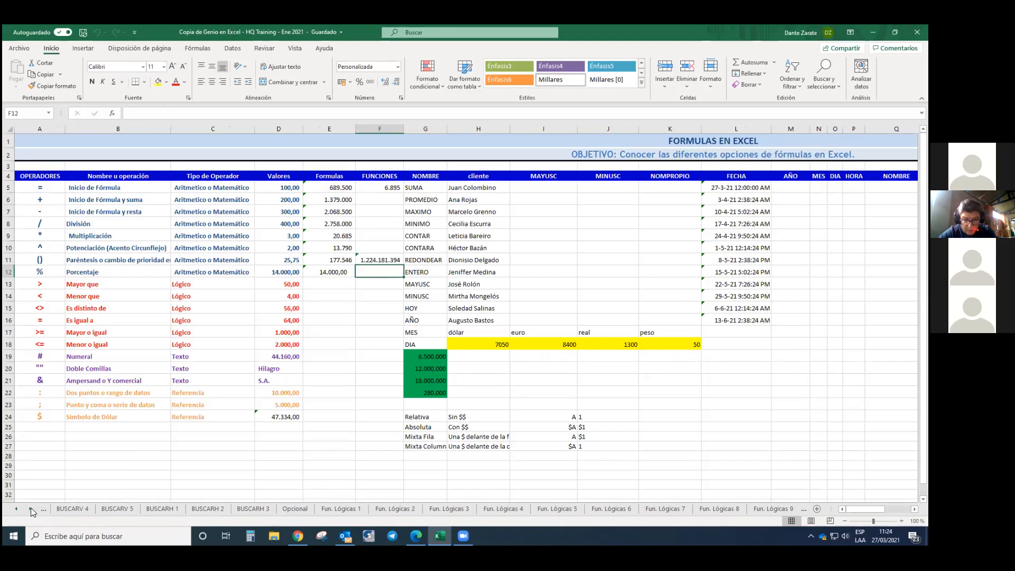
left_click(31, 508)
left_click_drag(30, 508, 30, 507)
left_click(31, 507)
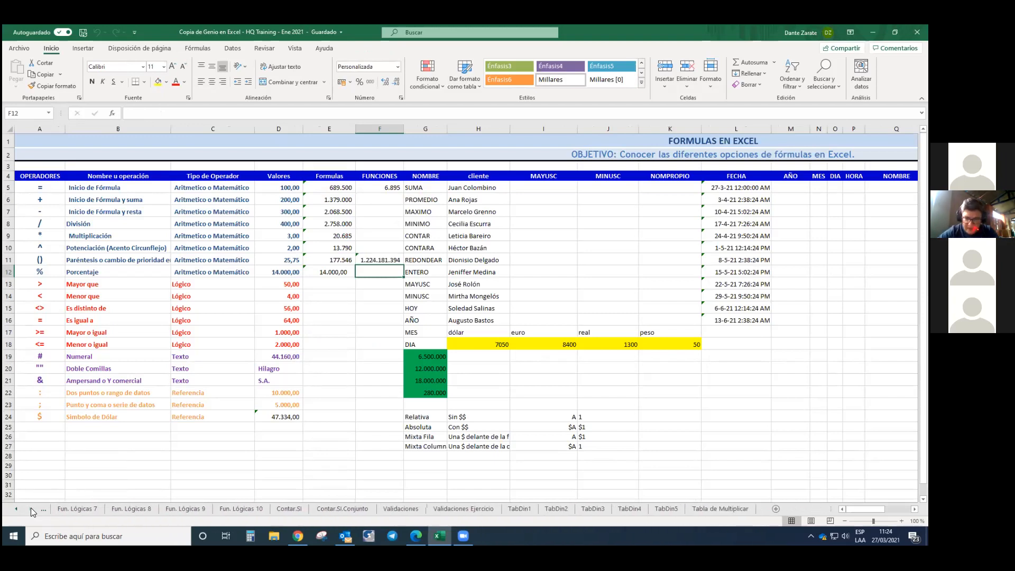
left_click(398, 509)
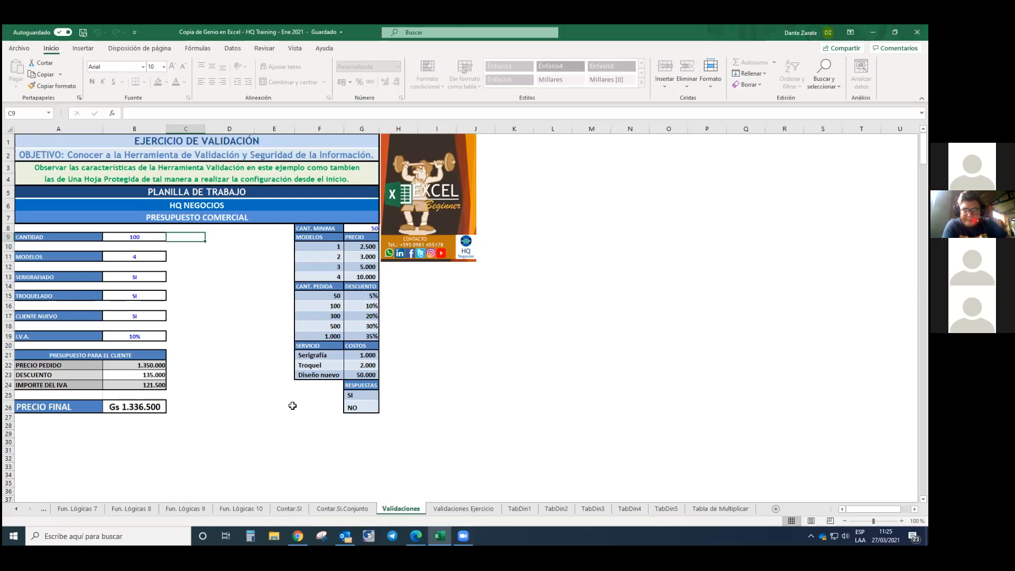
- Examine how the input message for CANTIDAD in B9 behaves when the cell is deselected and selected again
left_click(149, 237)
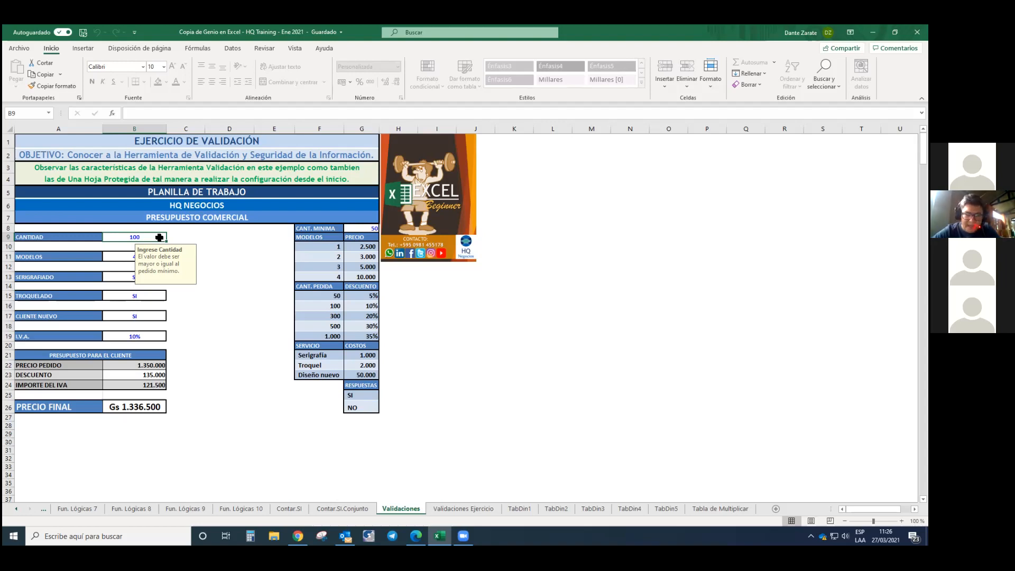
left_click(190, 237)
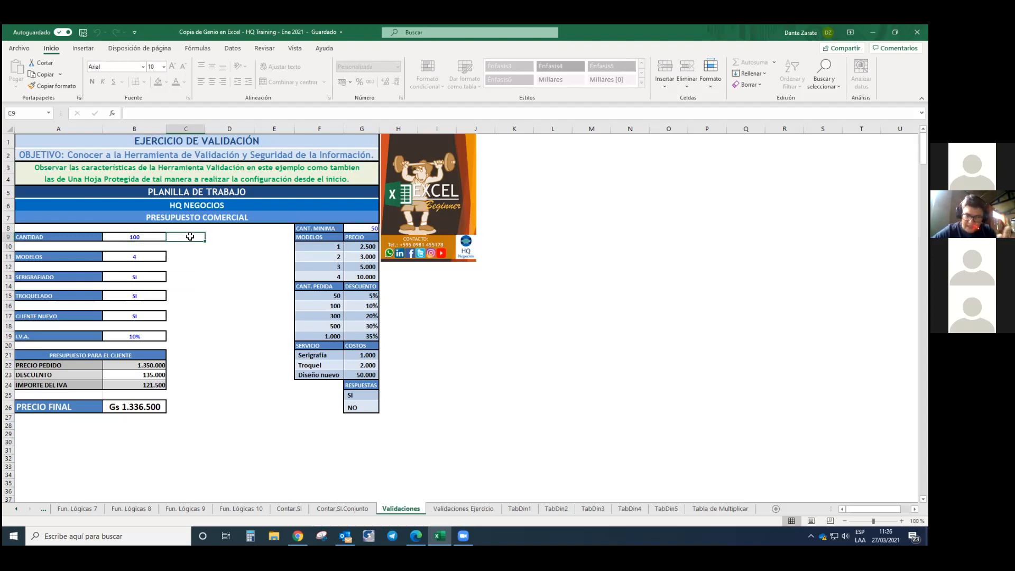
left_click(157, 236)
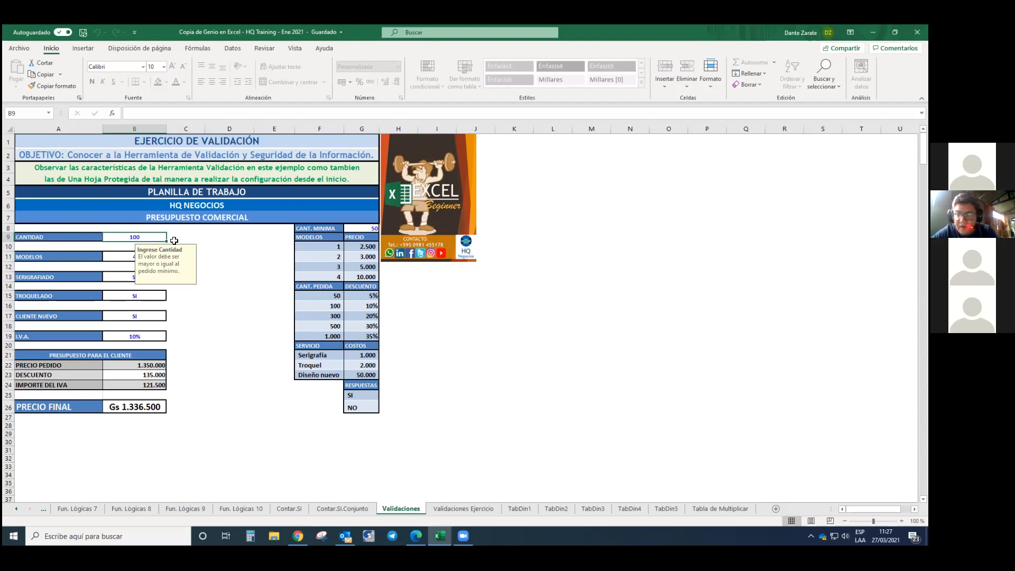
- Try to edit the CANTIDAD value in B9 while the sheet is protected, and dismiss each protection warning
key("Return")
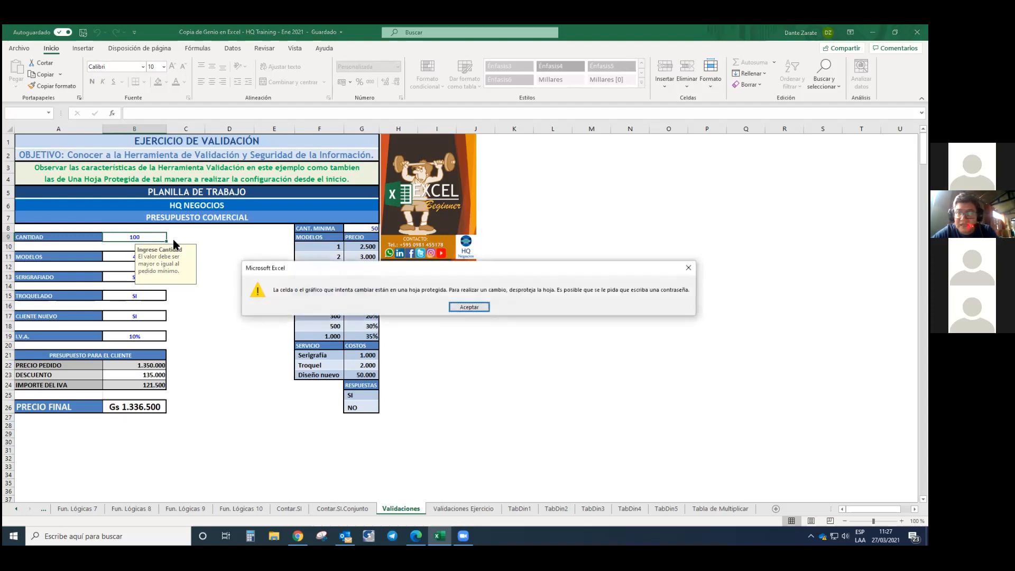
key("Return")
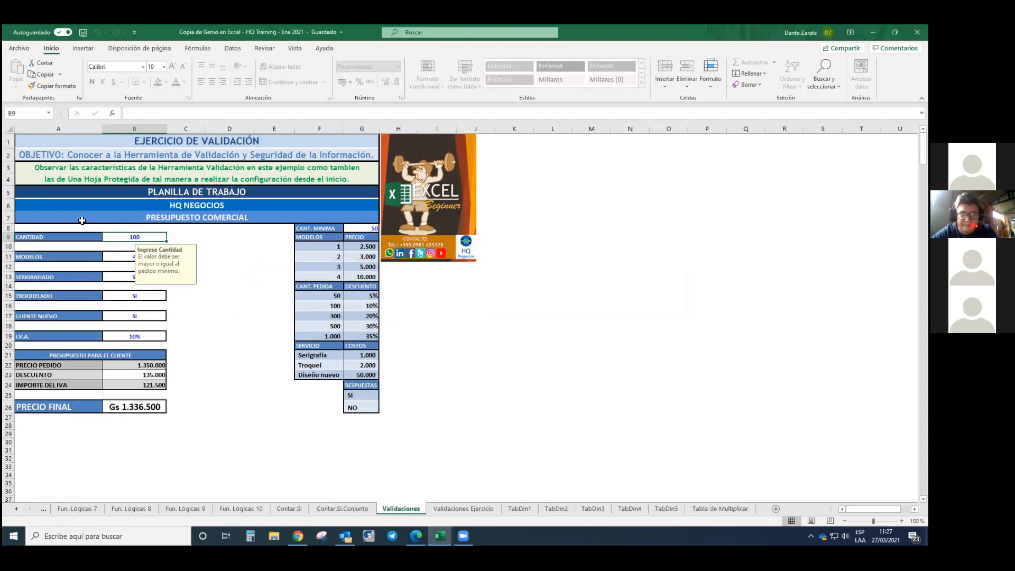
double_click(132, 242)
key("Return")
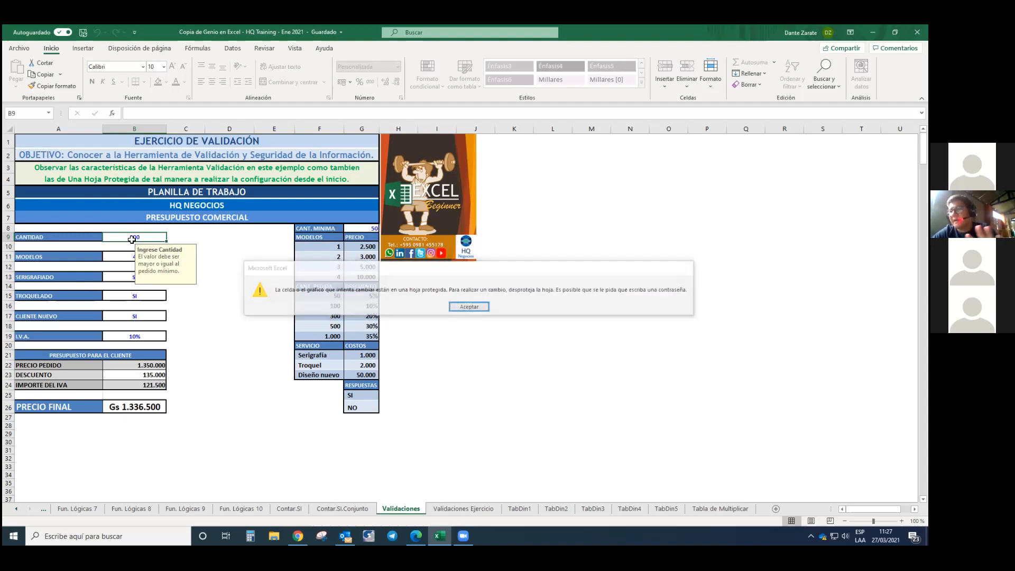
double_click(160, 237)
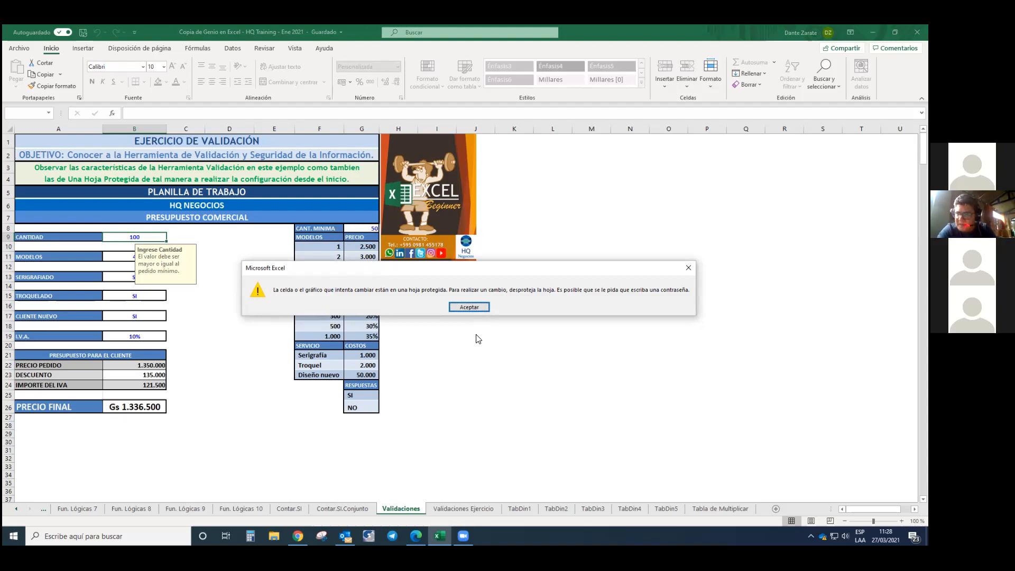
left_click(470, 308)
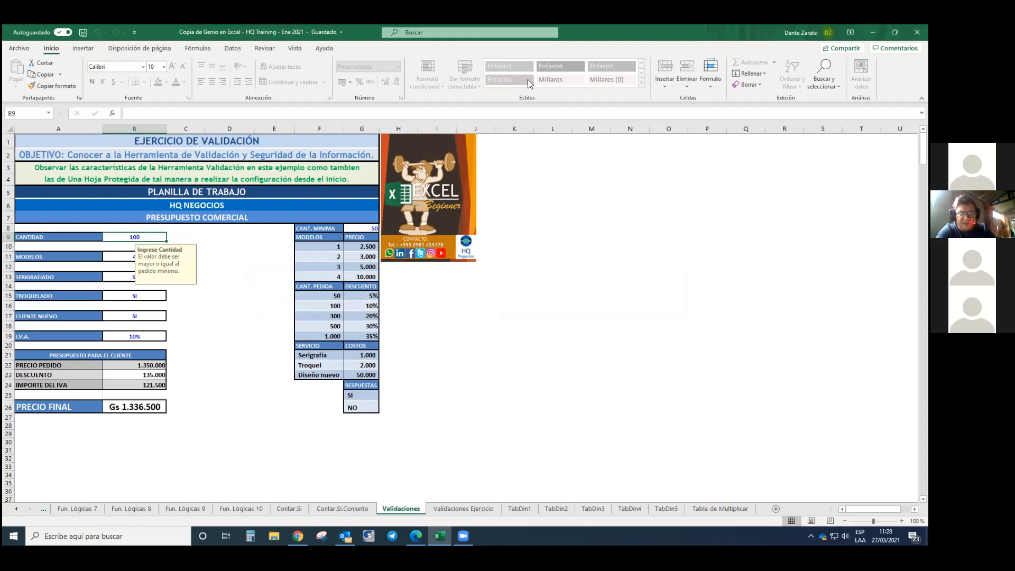
- Try to unprotect the Validaciones sheet by entering the sheet password, and dismiss the resulting message
left_click(265, 48)
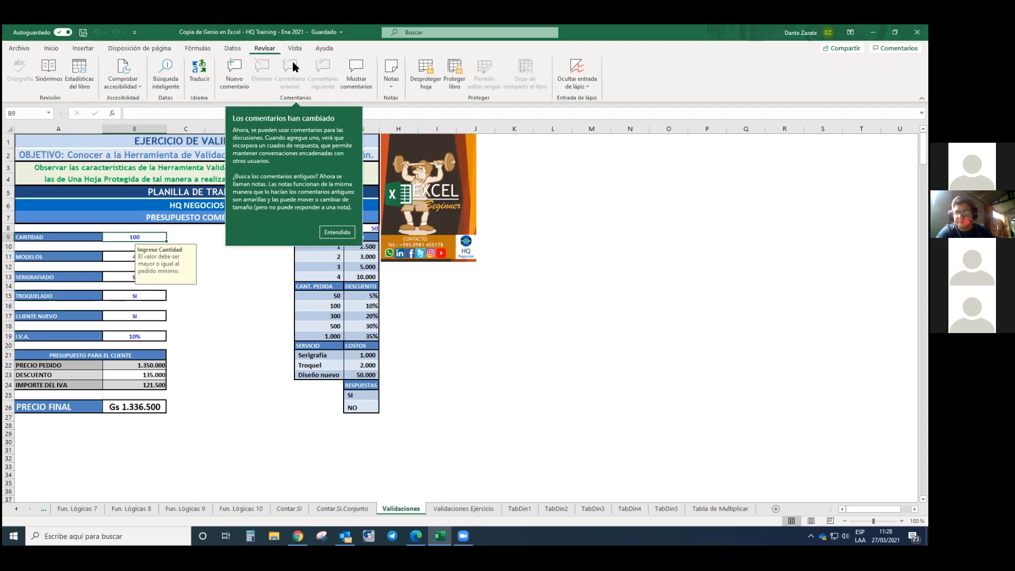
left_click(427, 74)
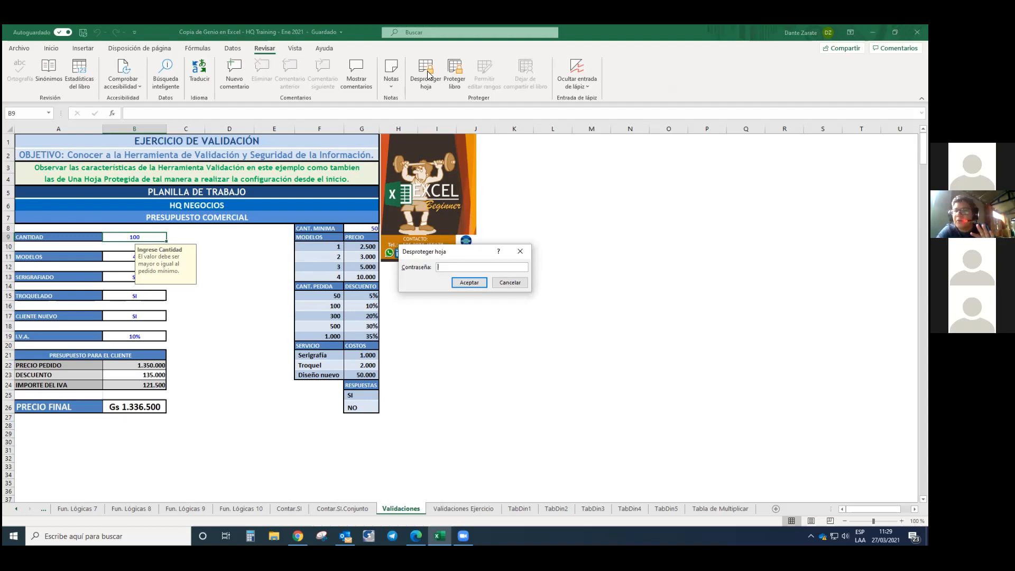
type("********")
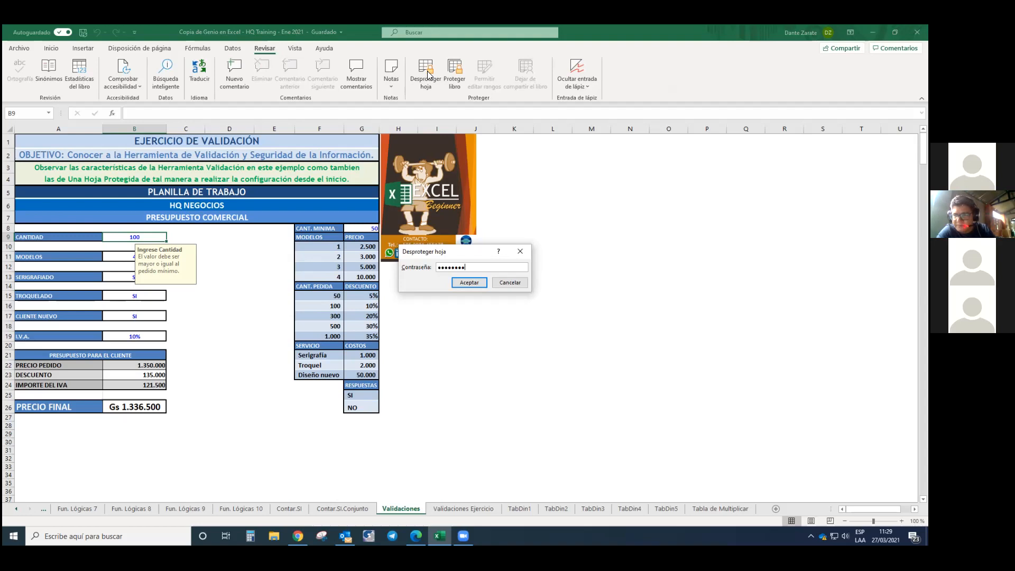
key("Return")
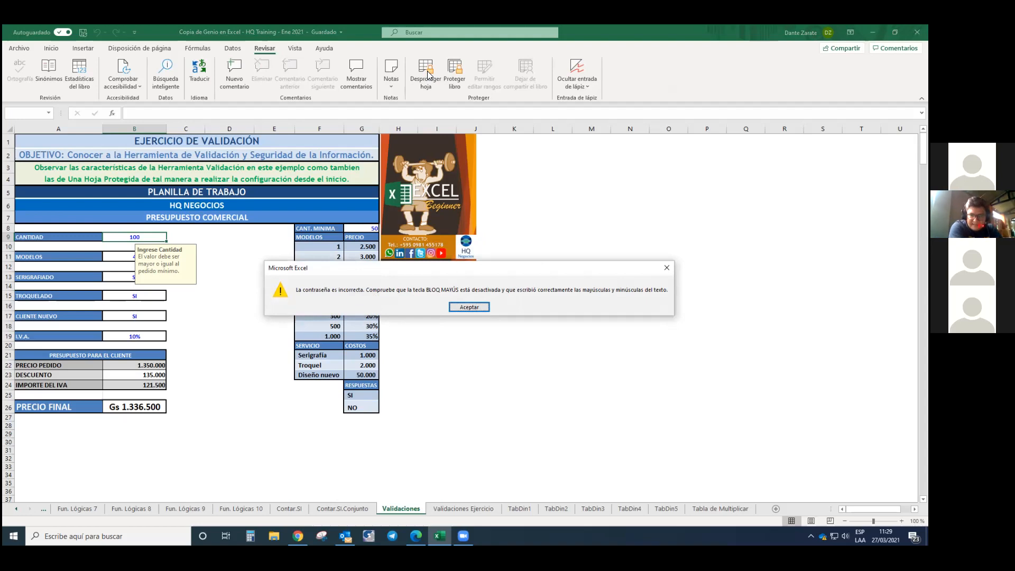
key("Return")
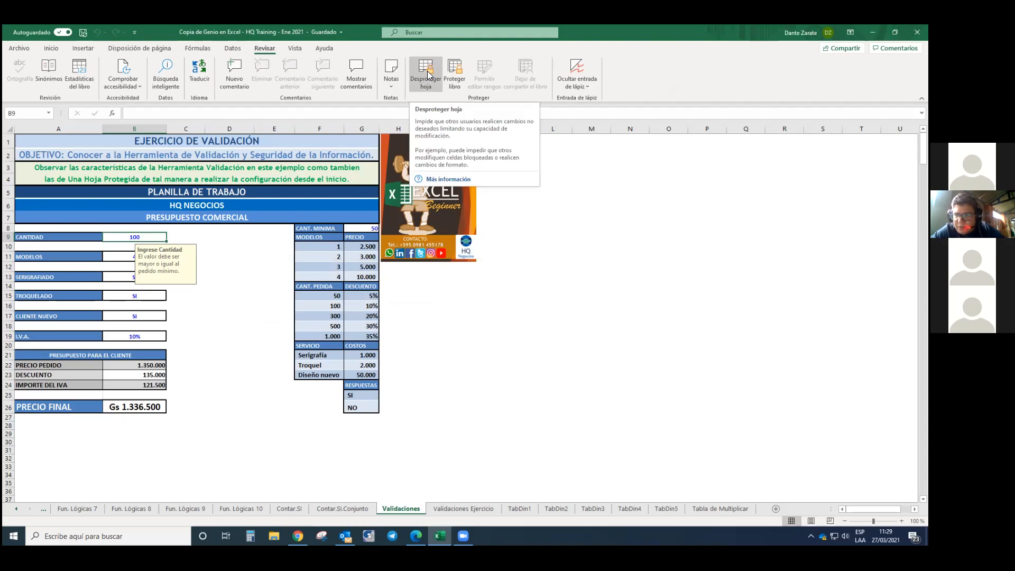
- Try to edit the PRECIO FINAL formula in B26 while the sheet is protected, and dismiss the warning
left_click(153, 406)
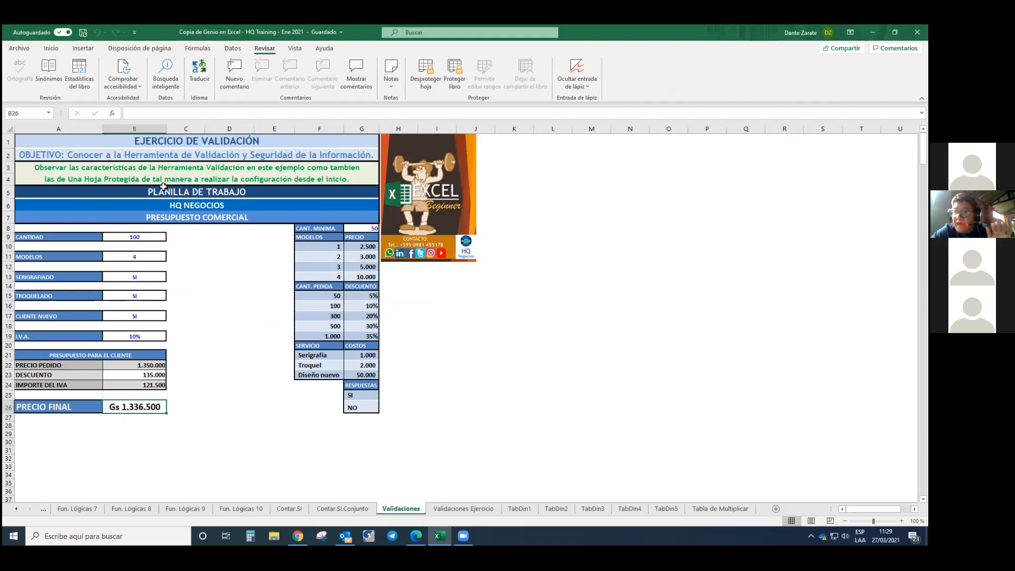
left_click(168, 114)
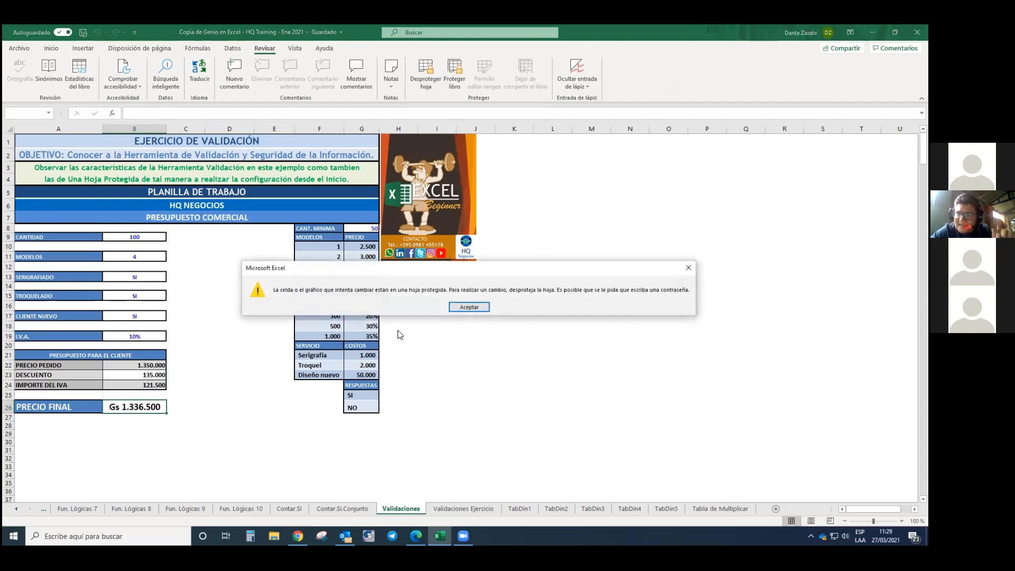
left_click(469, 307)
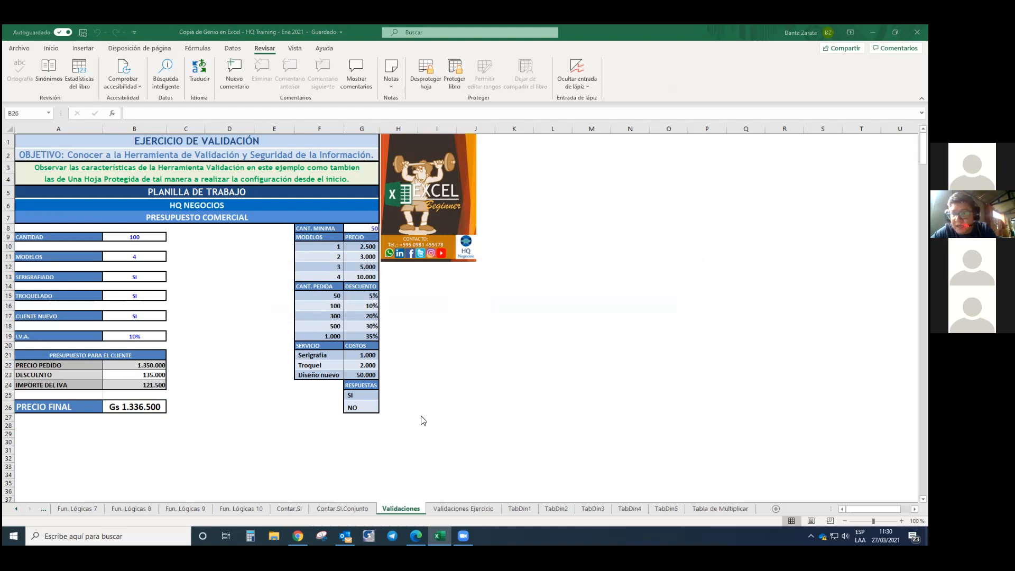
- Unprotect the Validaciones sheet with the sheet password, keeping the CANTIDAD cell B9 selected
left_click(426, 84)
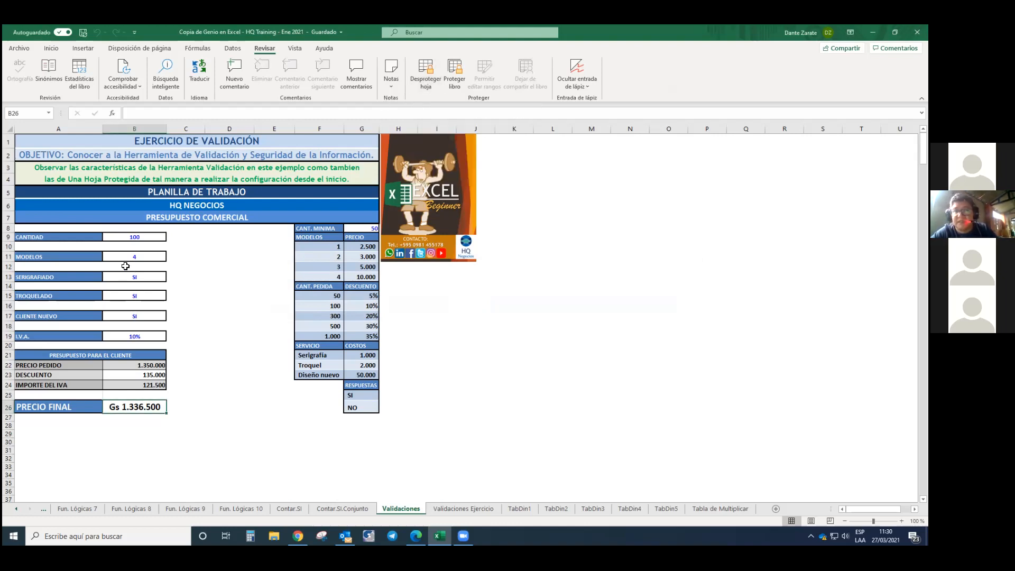
left_click(133, 242)
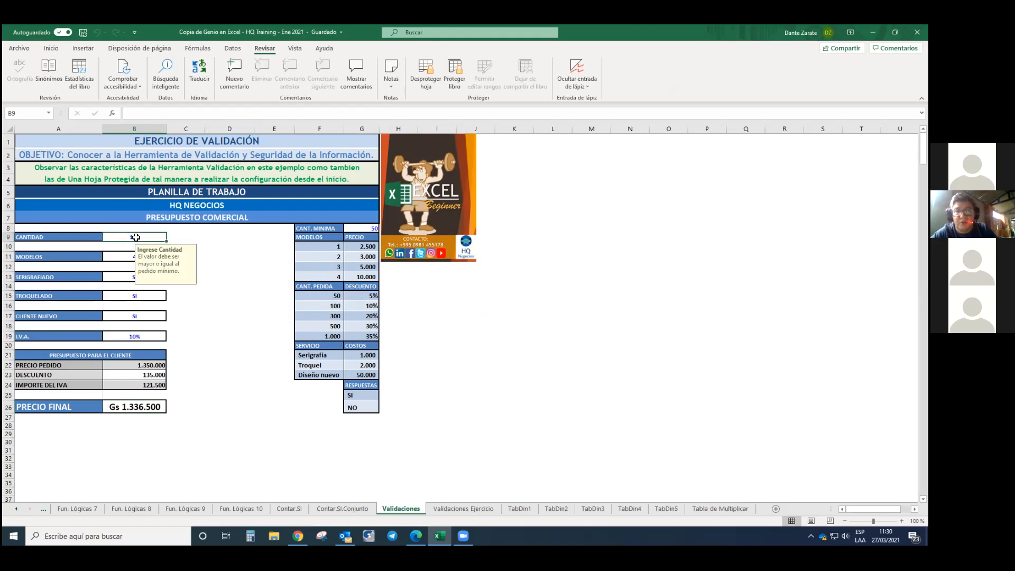
left_click(422, 78)
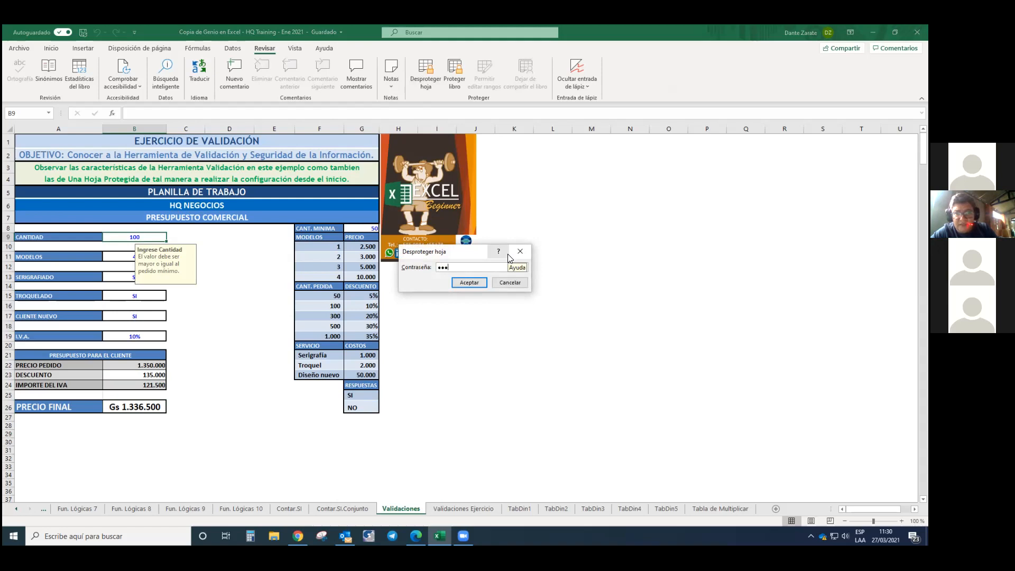
left_click(478, 282)
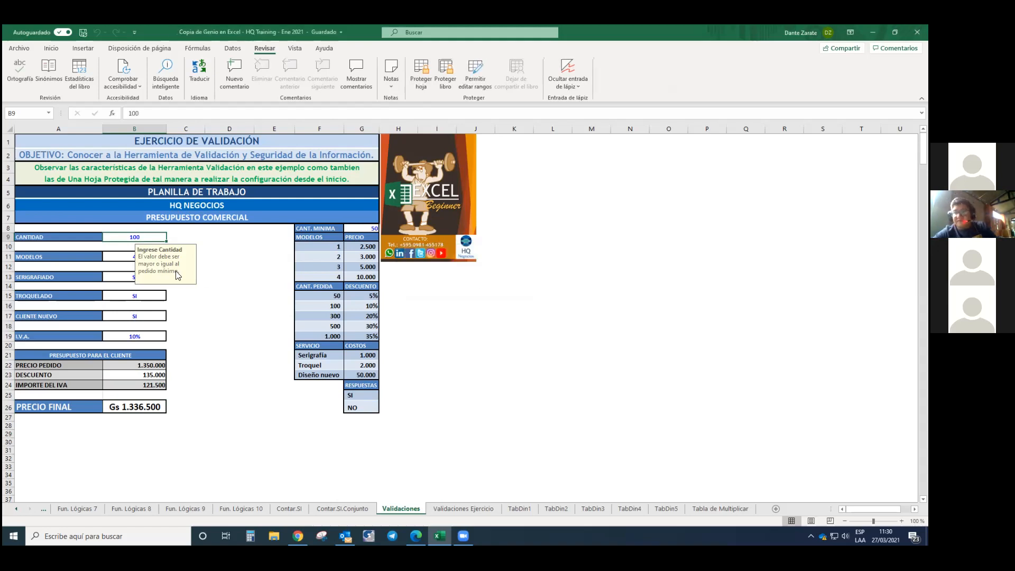
- Set CANTIDAD in B9 to 50, and try to replace it with 40 to test the minimum-quantity validation
type("50")
key("Return")
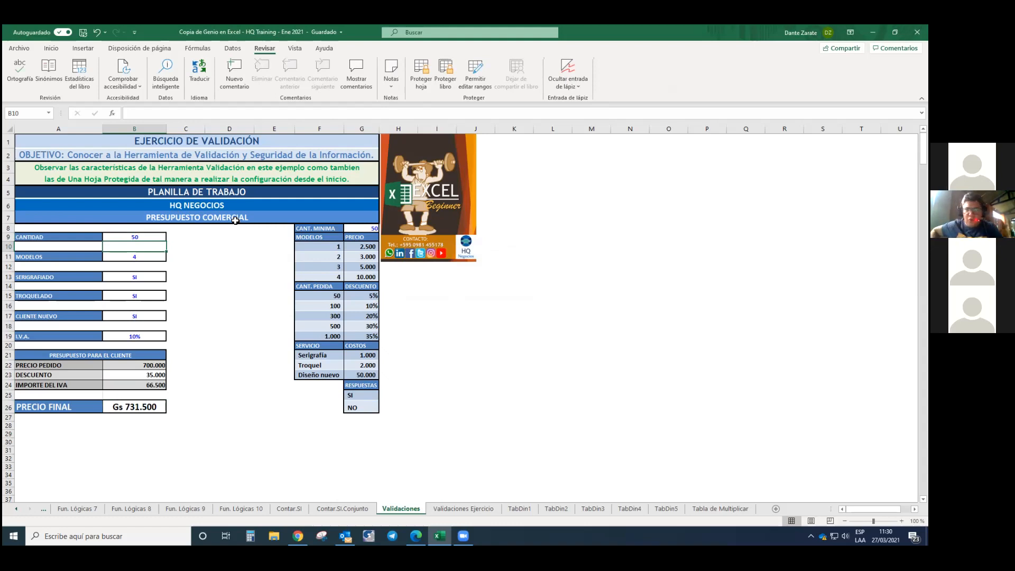
key("Up")
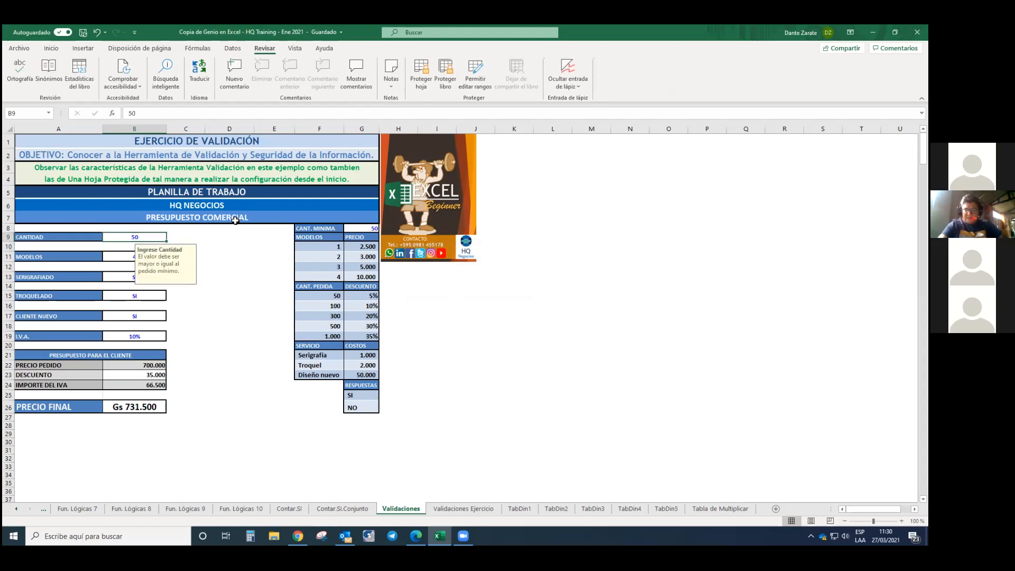
type("40")
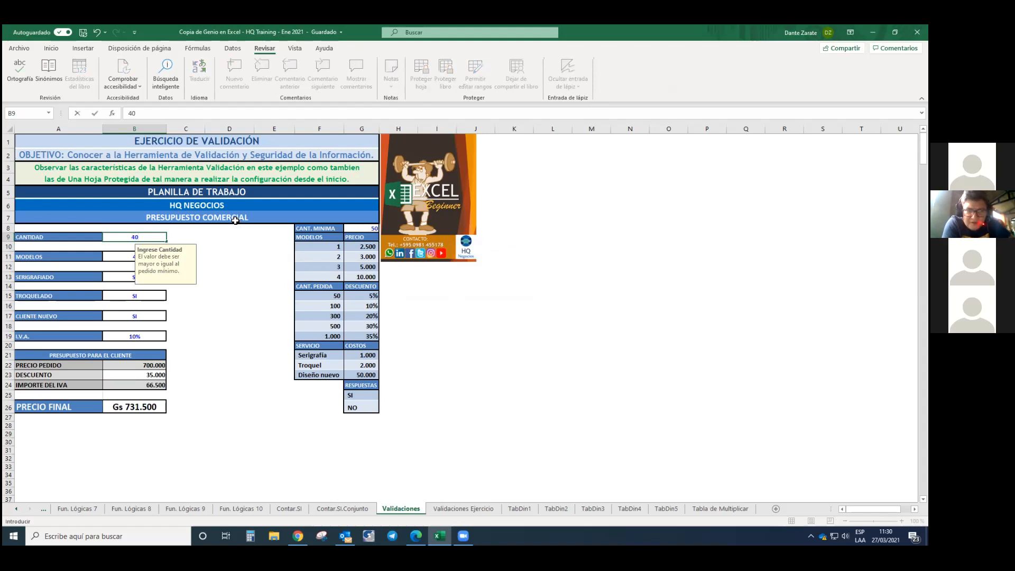
key("Return")
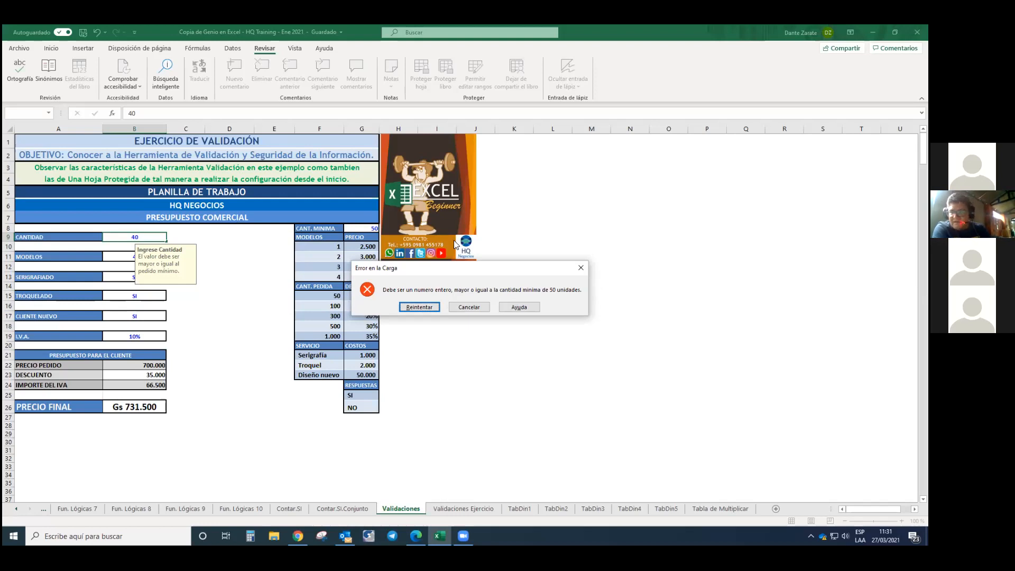
- Retry the rejected CANTIDAD entry and set B9 to 51
left_click(426, 306)
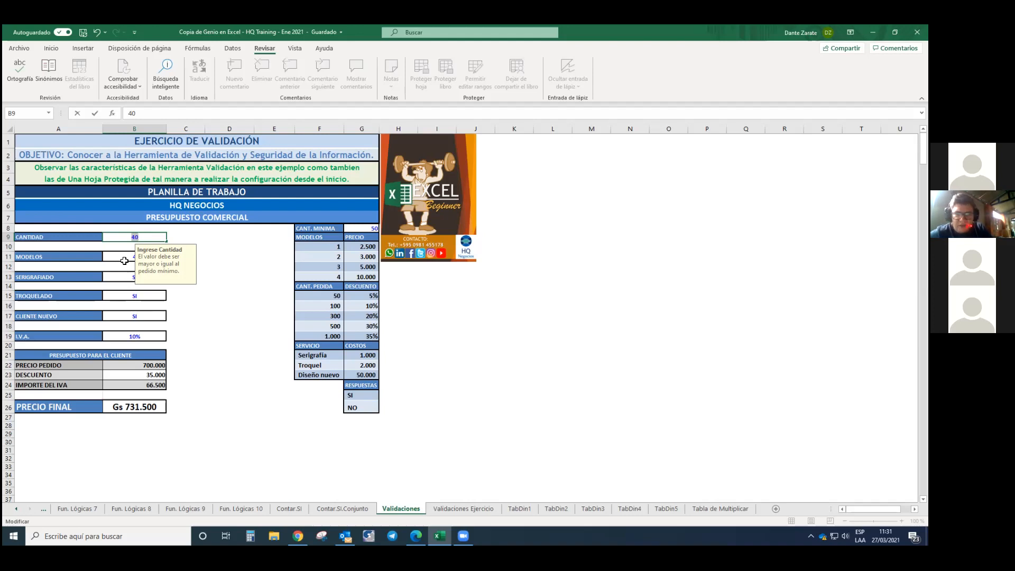
type("51")
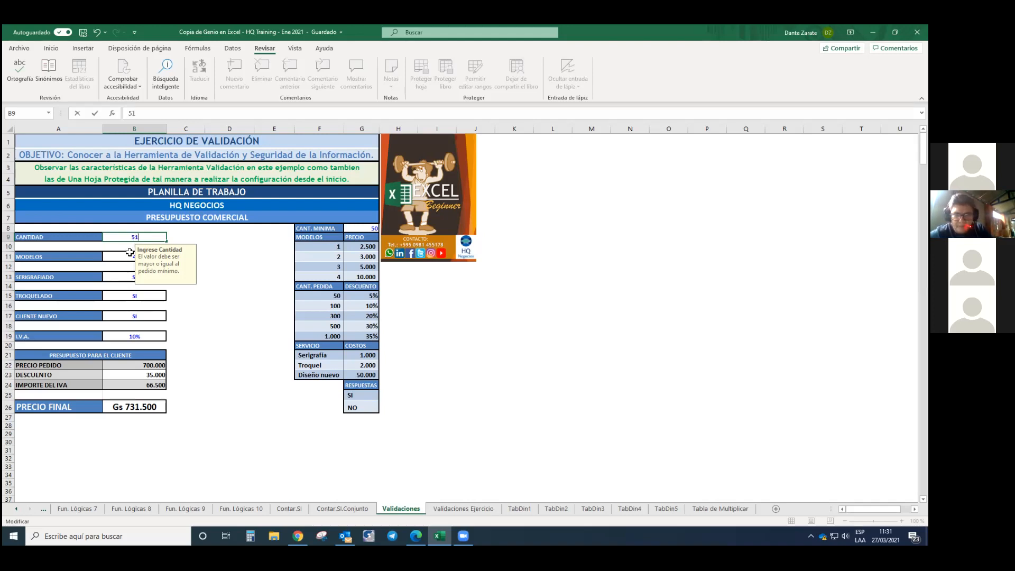
key("Return")
- Choose model 3 from the validation list of the MODELOS cell B11, and deselect the cell
left_click(135, 256)
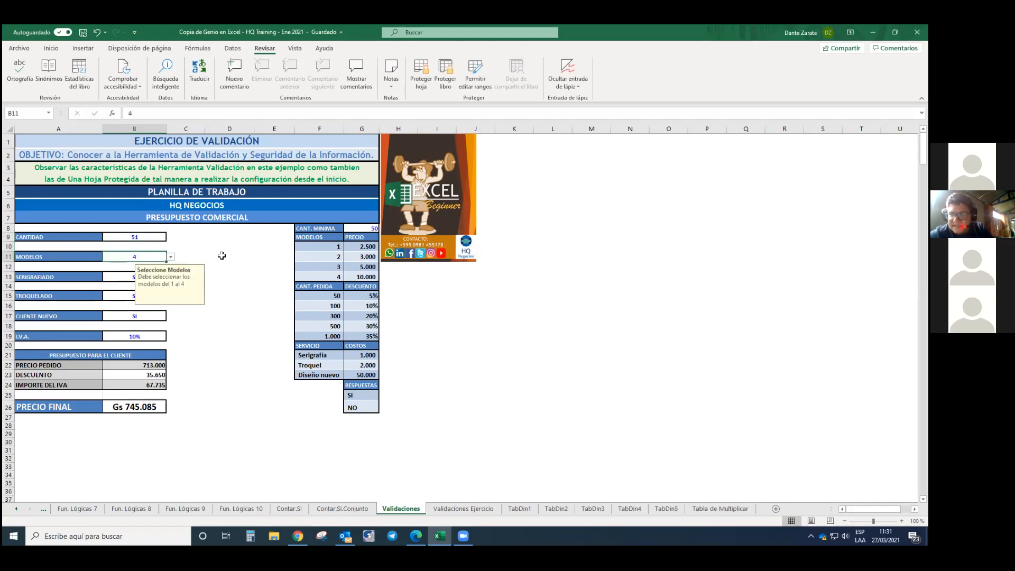
left_click(171, 258)
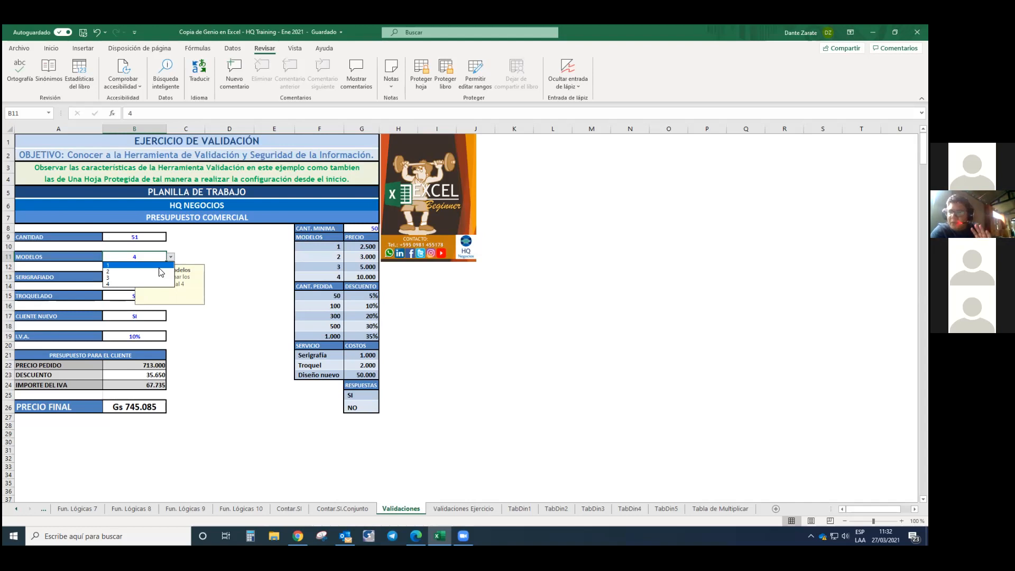
left_click(159, 277)
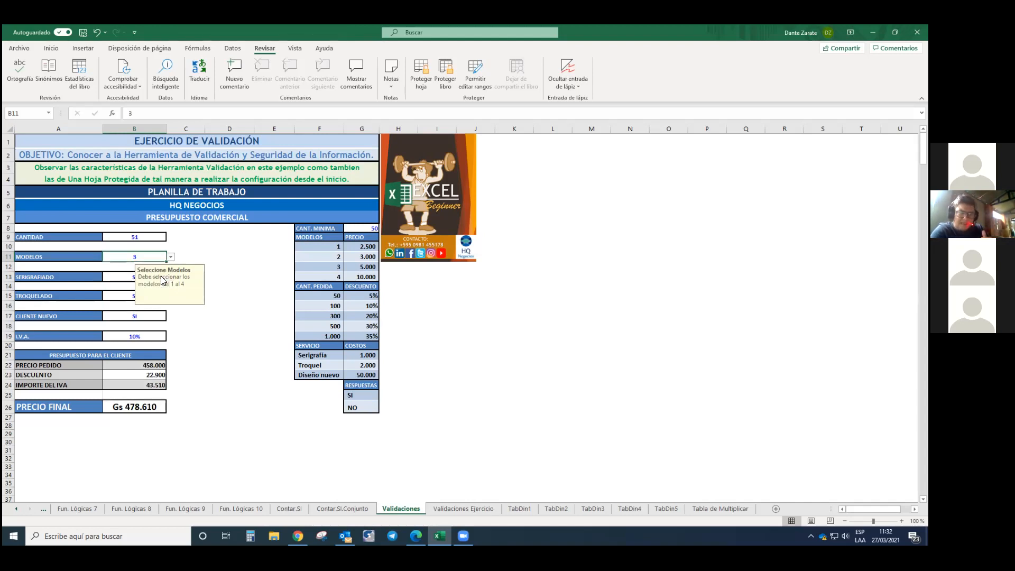
left_click(244, 275)
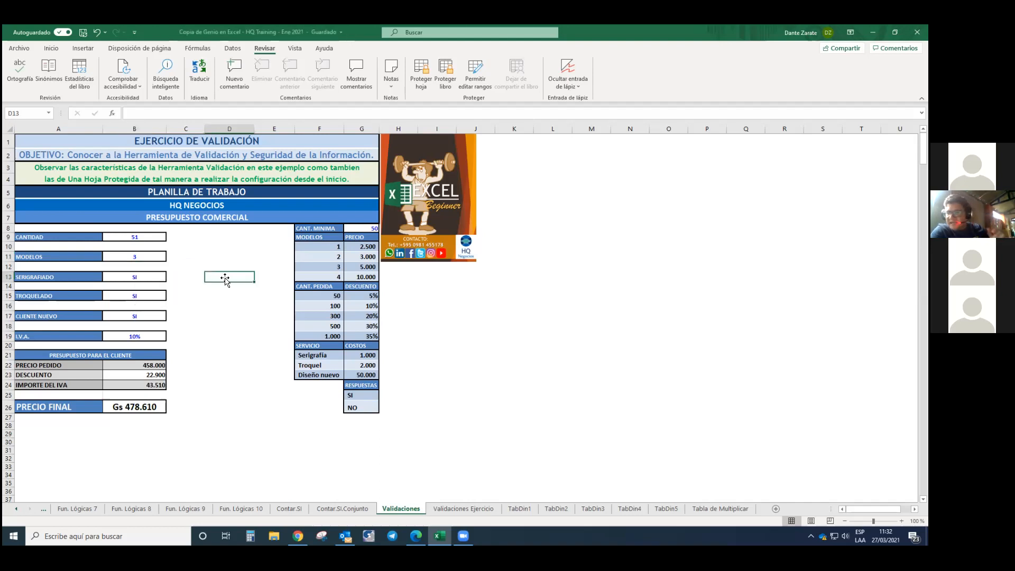
- Choose SI from the validation list of the SERIGRAFIADO cell B13
left_click(156, 278)
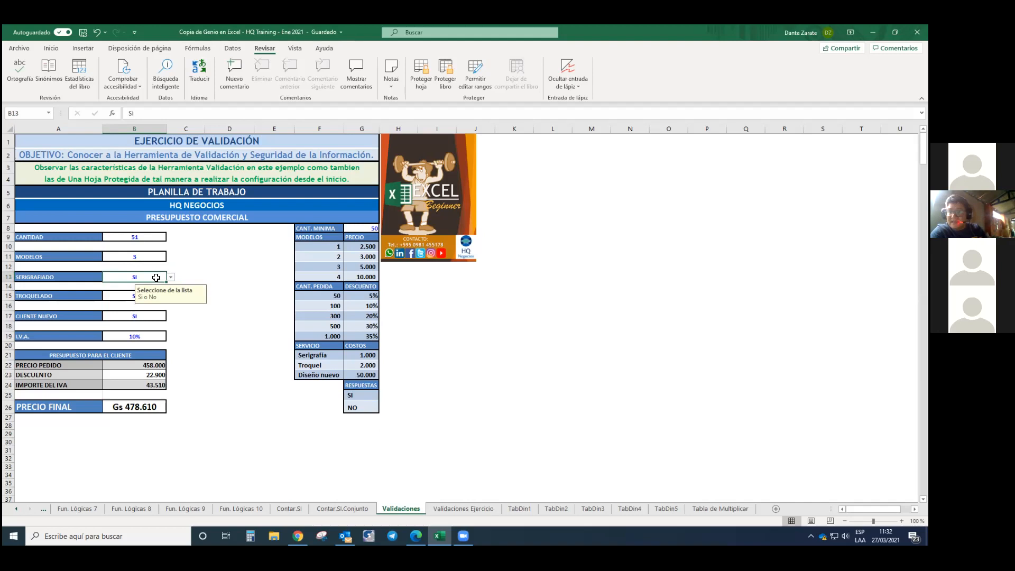
left_click(171, 277)
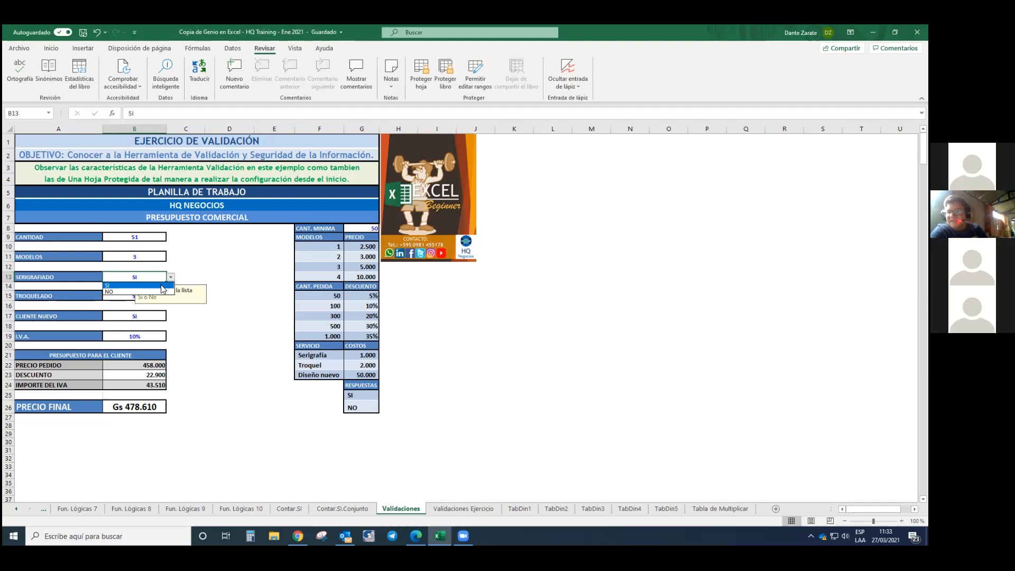
left_click(161, 285)
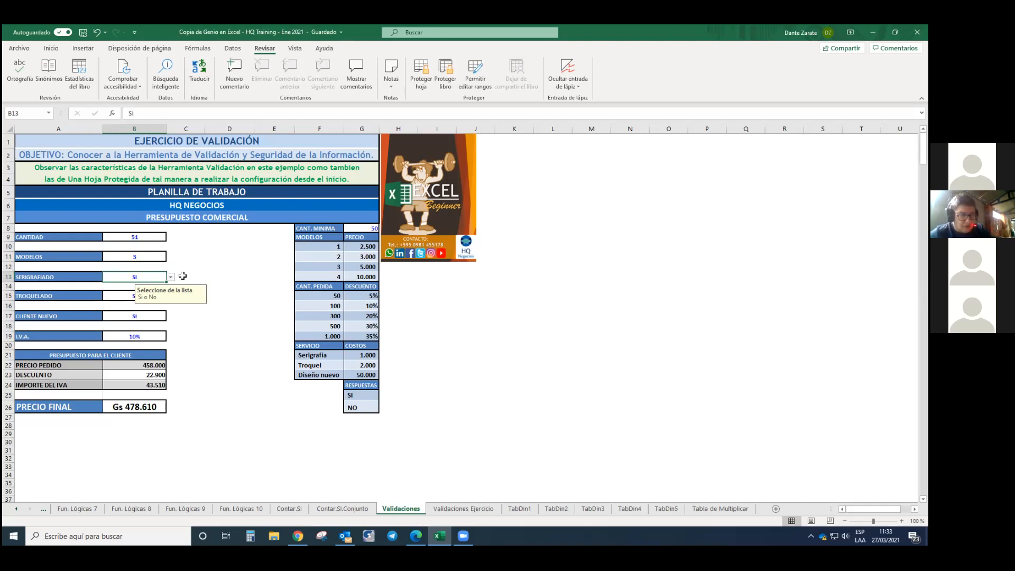
- View the SI/NO validation list of TROQUELADO in B15 and the input message of CLIENTE NUEVO in B17
left_click(125, 296)
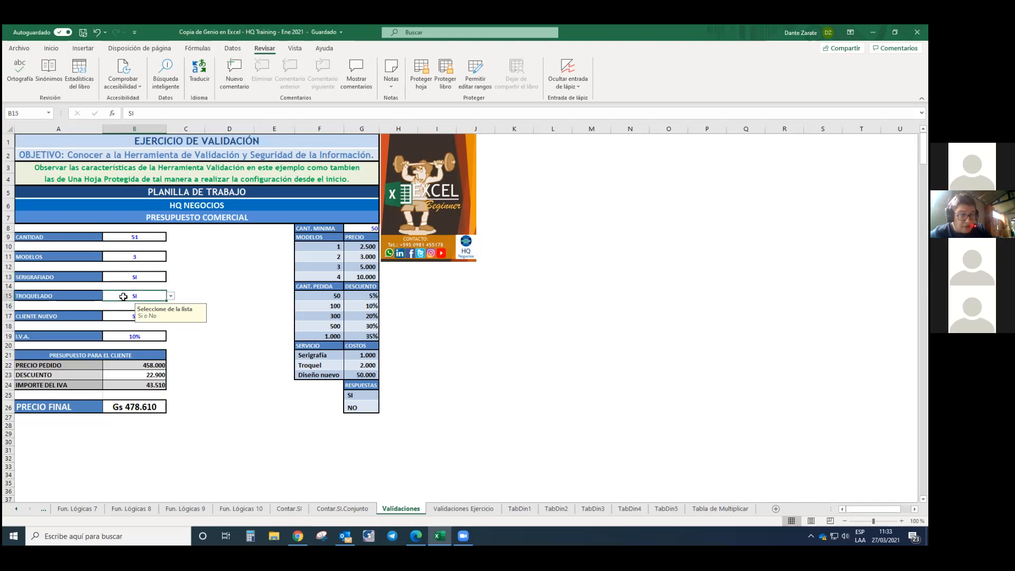
left_click(171, 297)
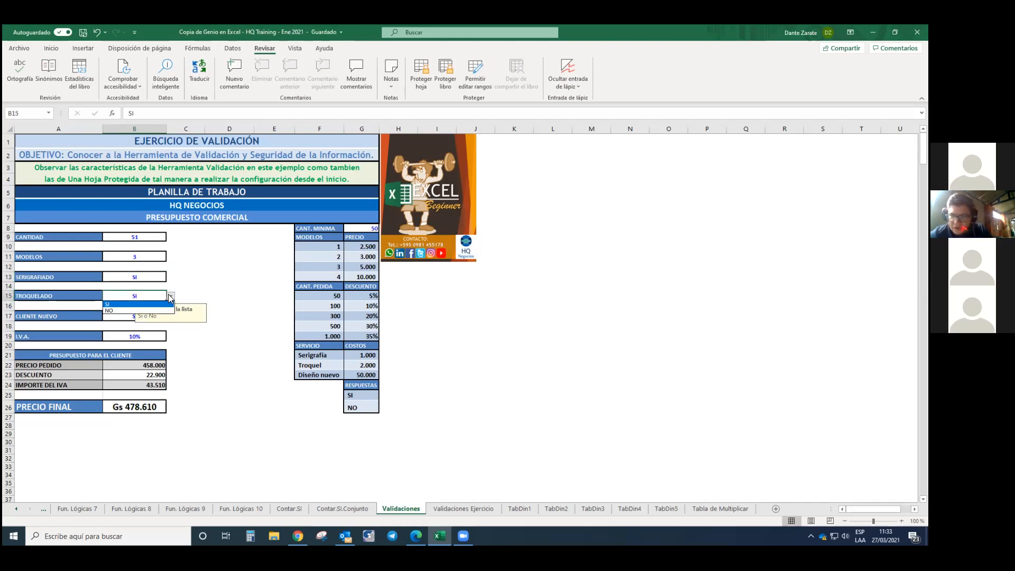
left_click(171, 297)
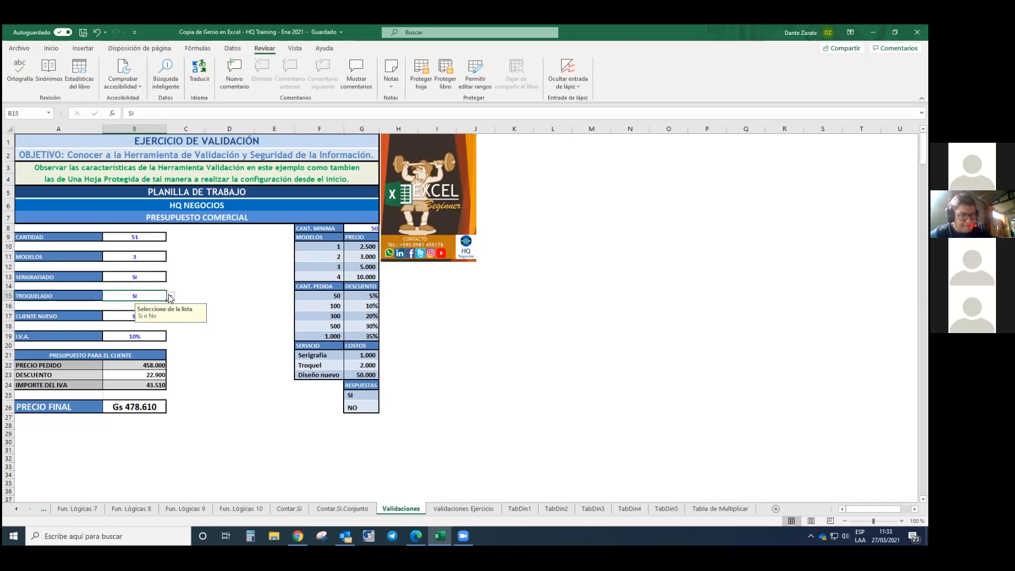
left_click(122, 315)
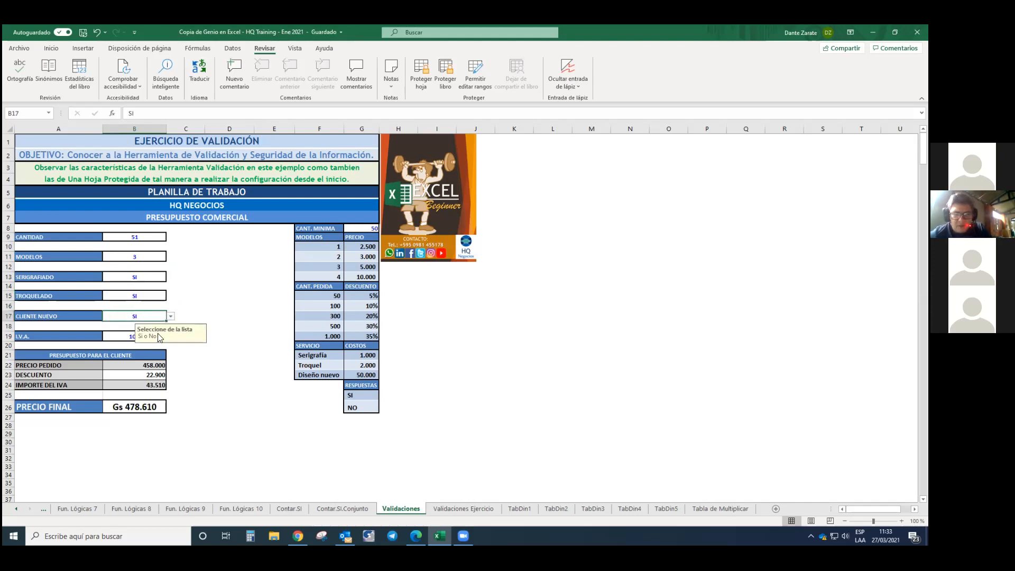
- Display the formula of the PRECIO PEDIDO cell B22
left_click(146, 364)
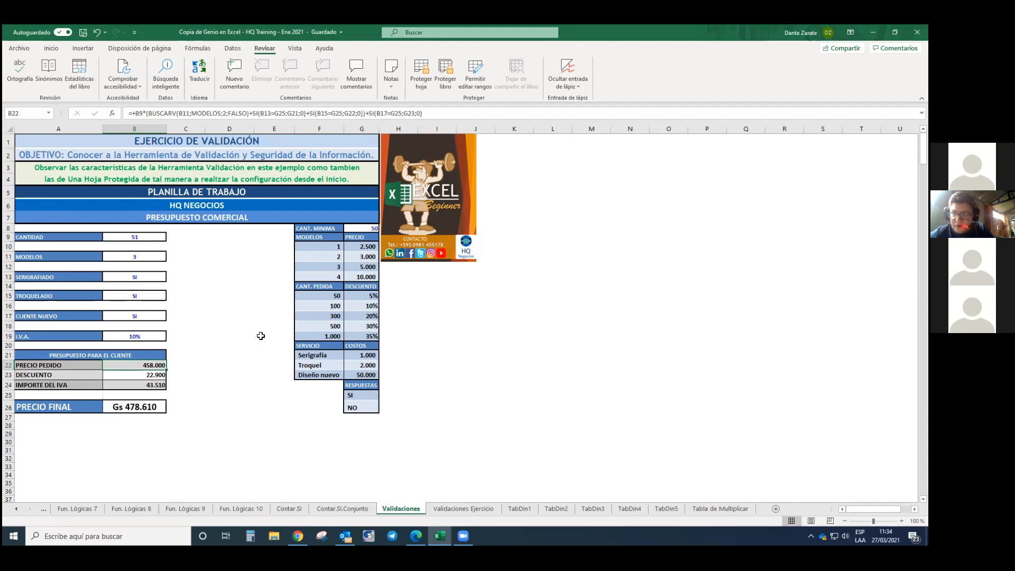
- Examine the formulas of PRECIO PEDIDO, DESCUENTO, IMPORTE DEL IVA and PRECIO FINAL, and open the Validaciones Ejercicio sheet
key("F2")
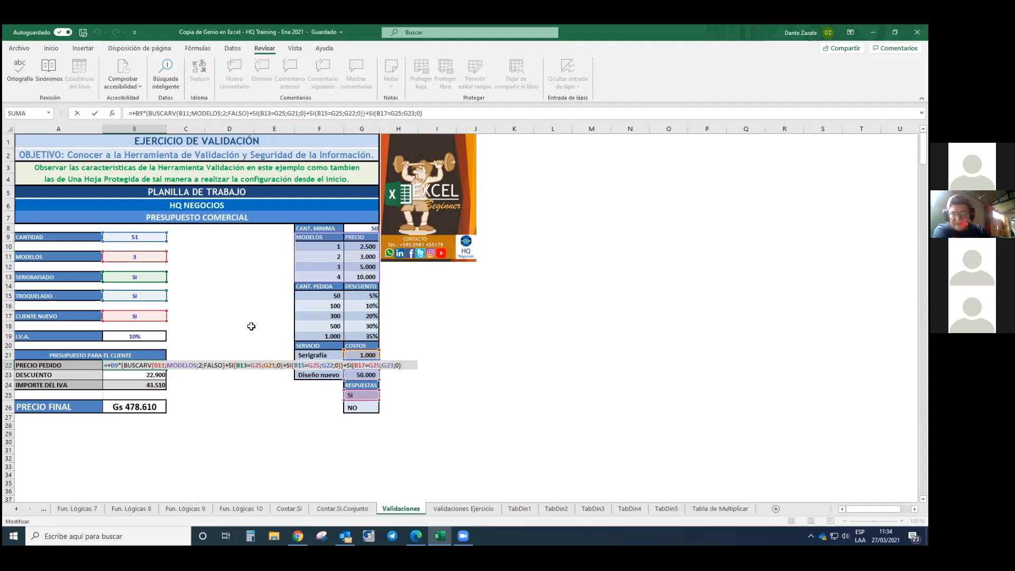
key("Return")
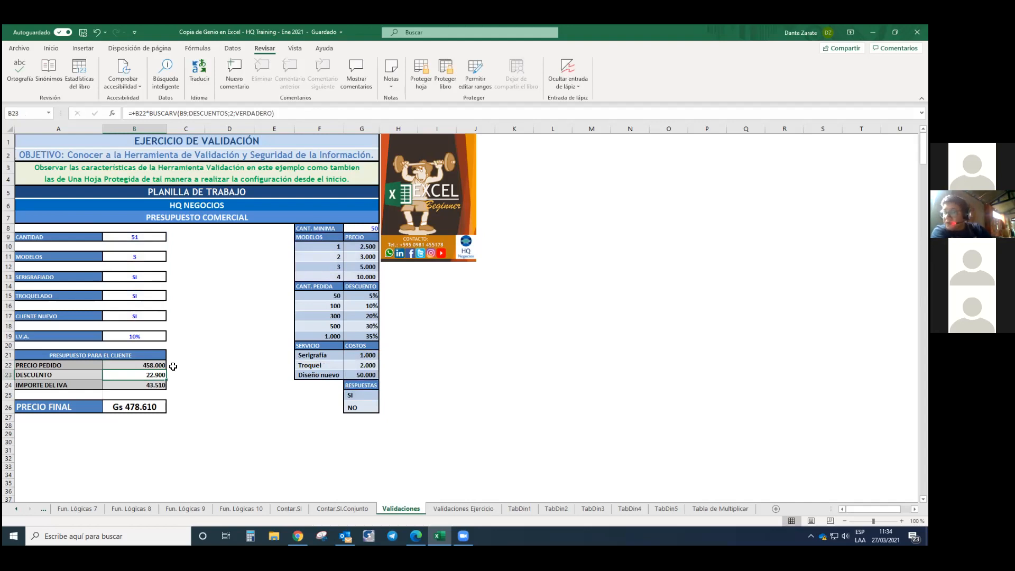
left_click(151, 386)
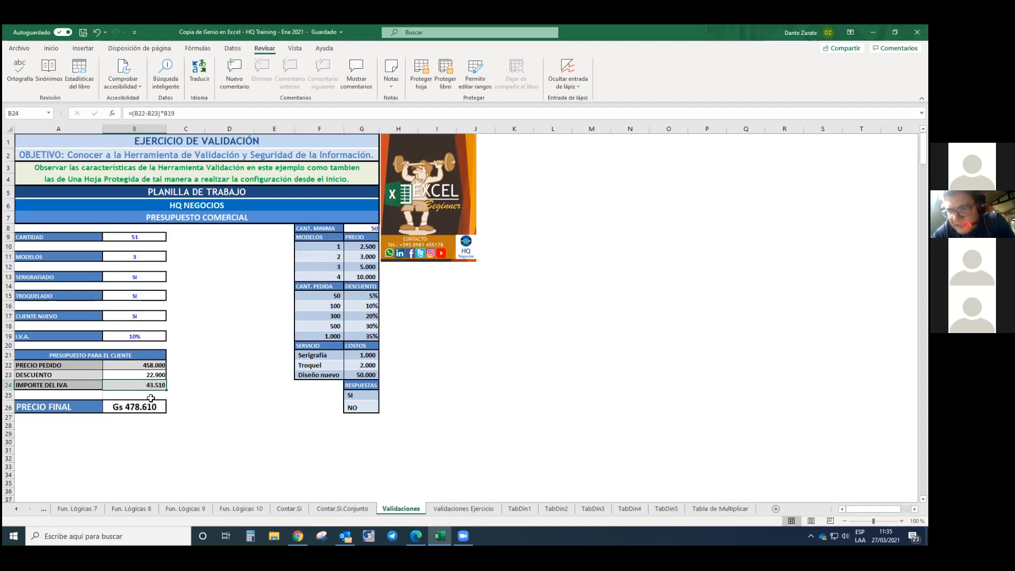
left_click(146, 407)
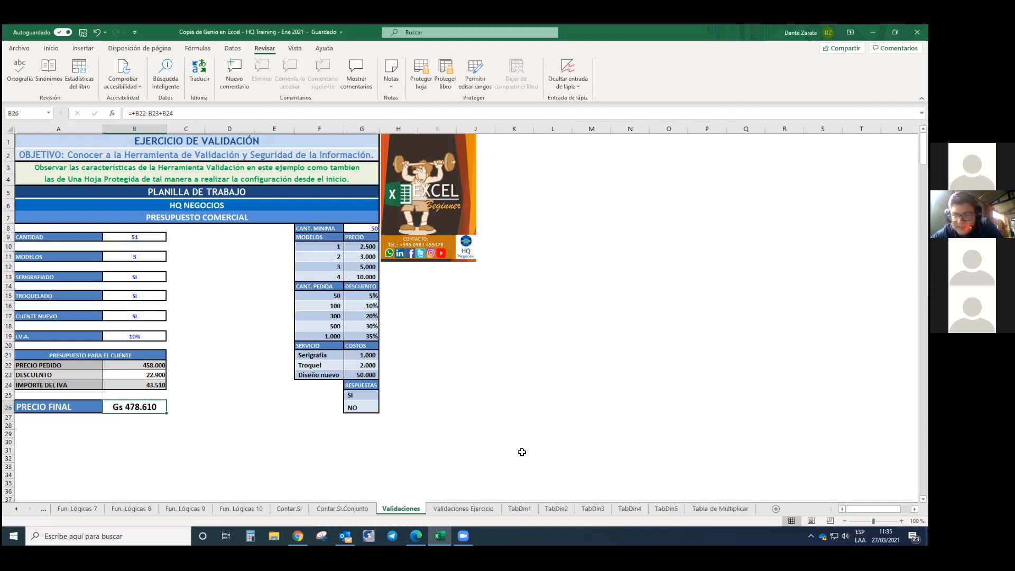
left_click(459, 509)
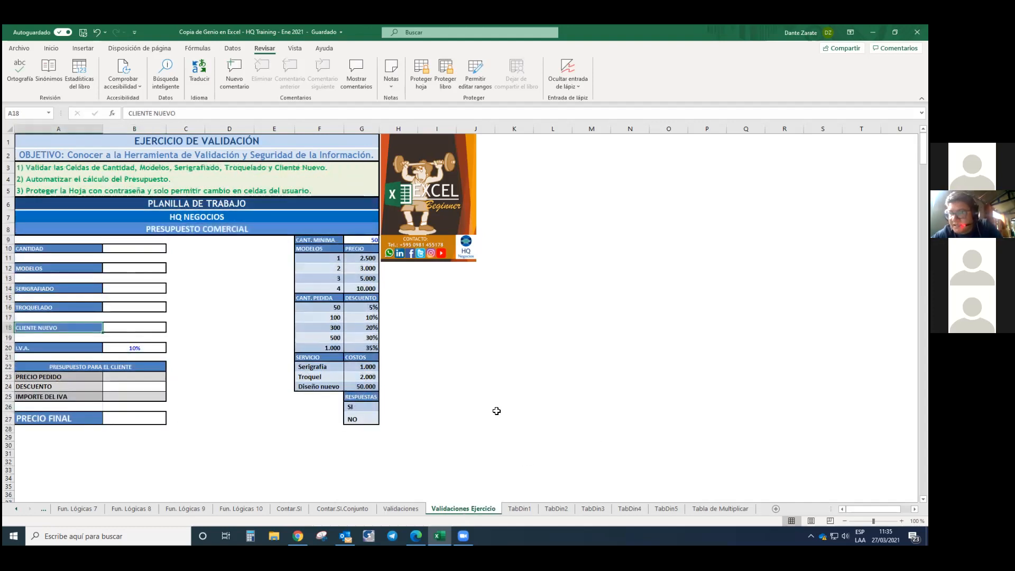
- Enter the text "bien estoy Profe" in the empty cell J23 and delete it
left_click(492, 377)
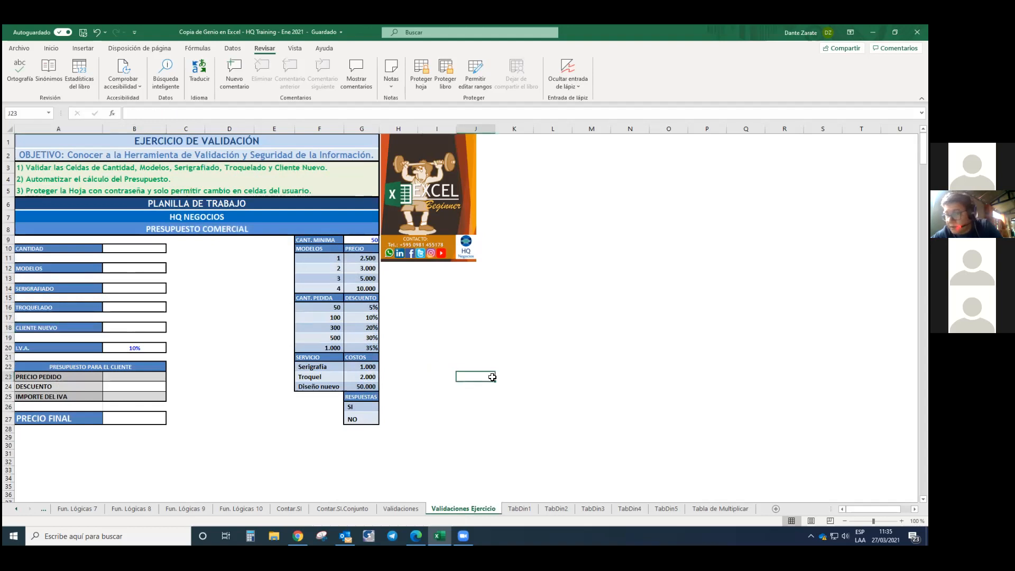
type("bien ")
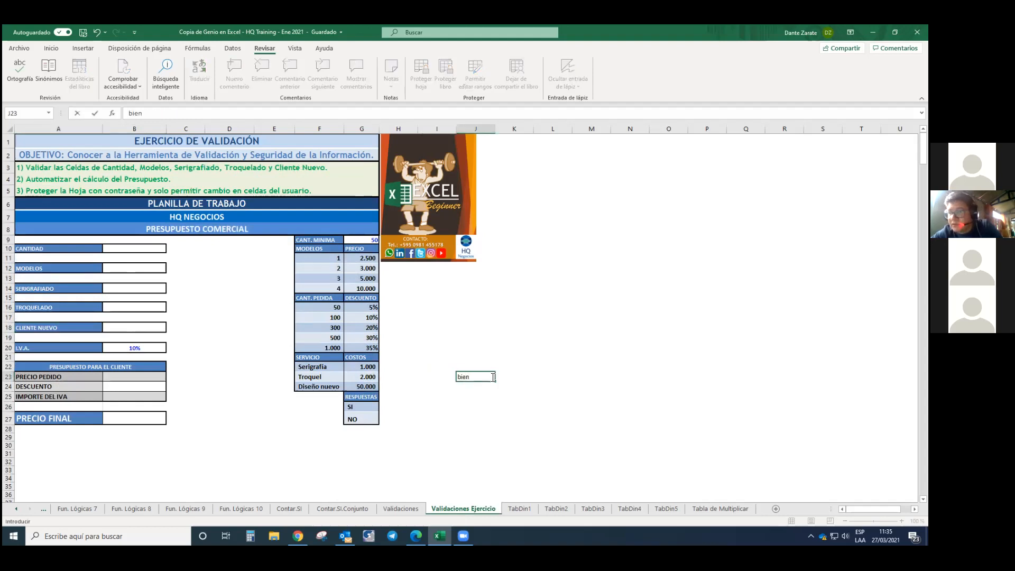
type("estoy")
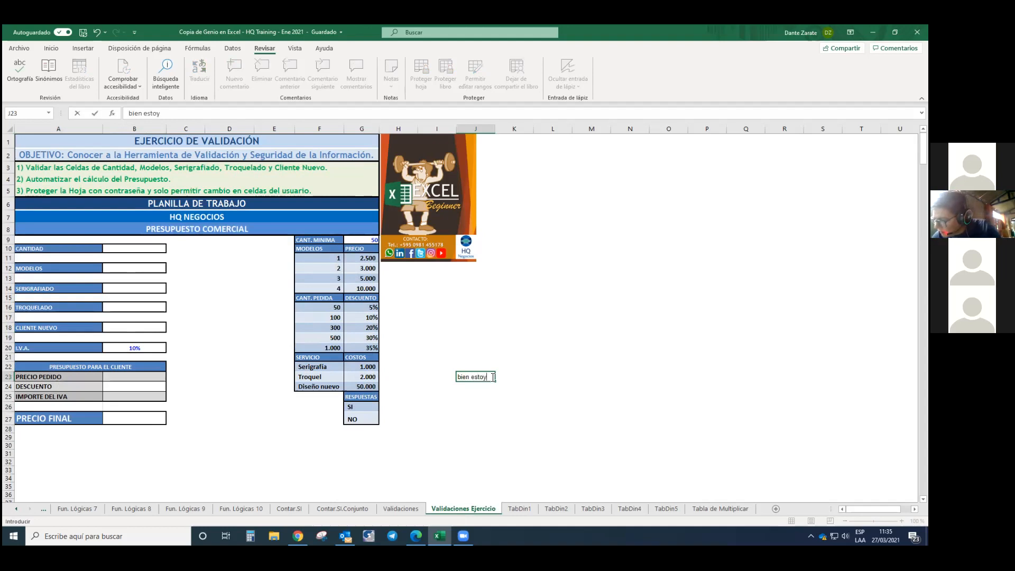
type(" Pr")
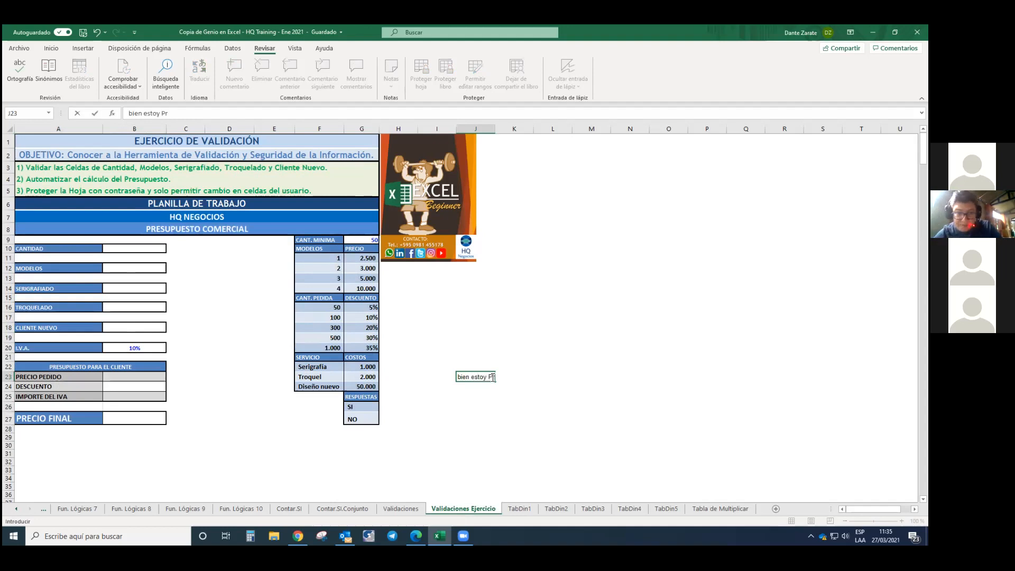
type("ofe")
key("Return")
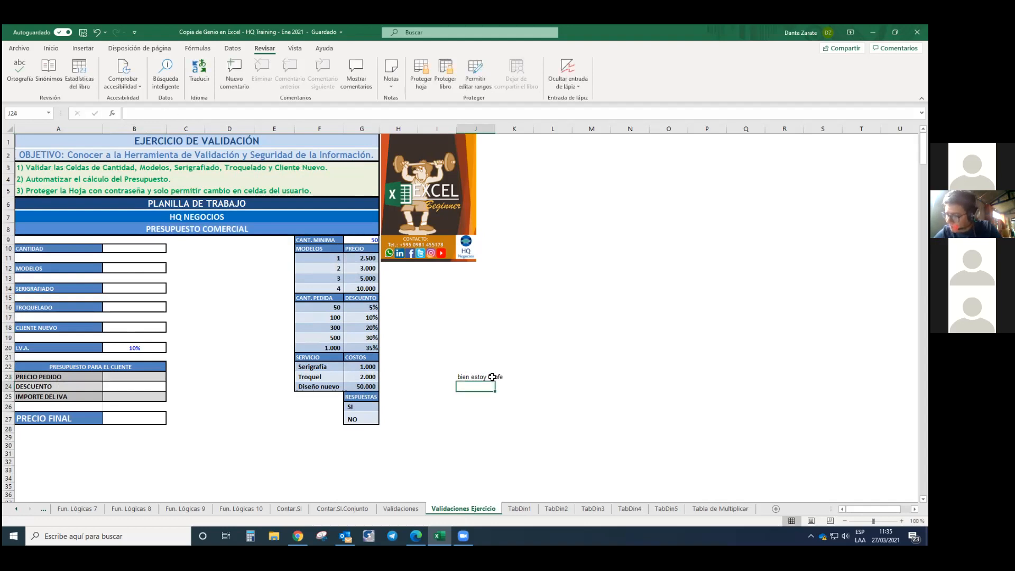
left_click(492, 377)
key("Delete")
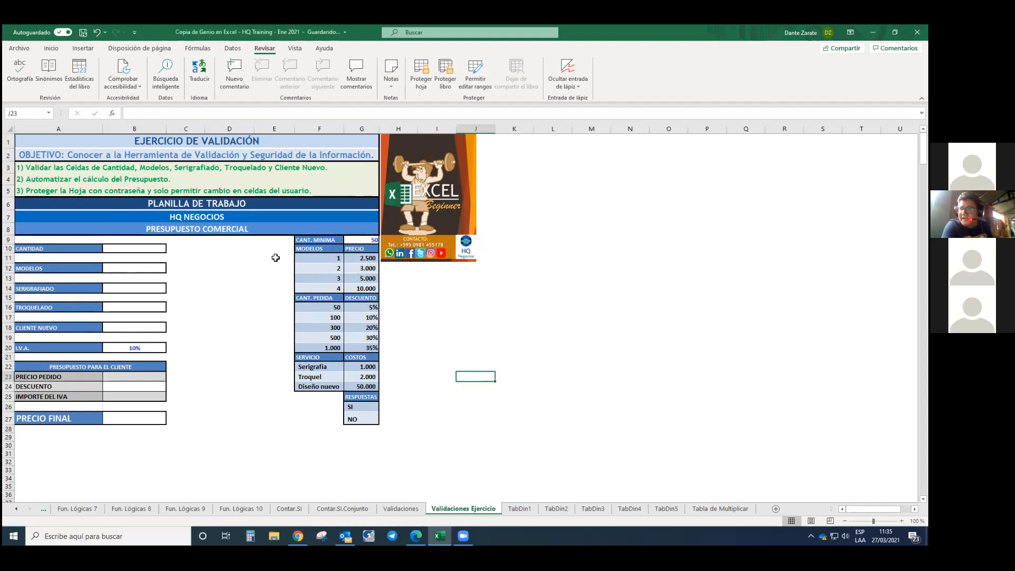
- Try the entry 1 in the CANTIDAD cell B10 and select the cell again
left_click(150, 253)
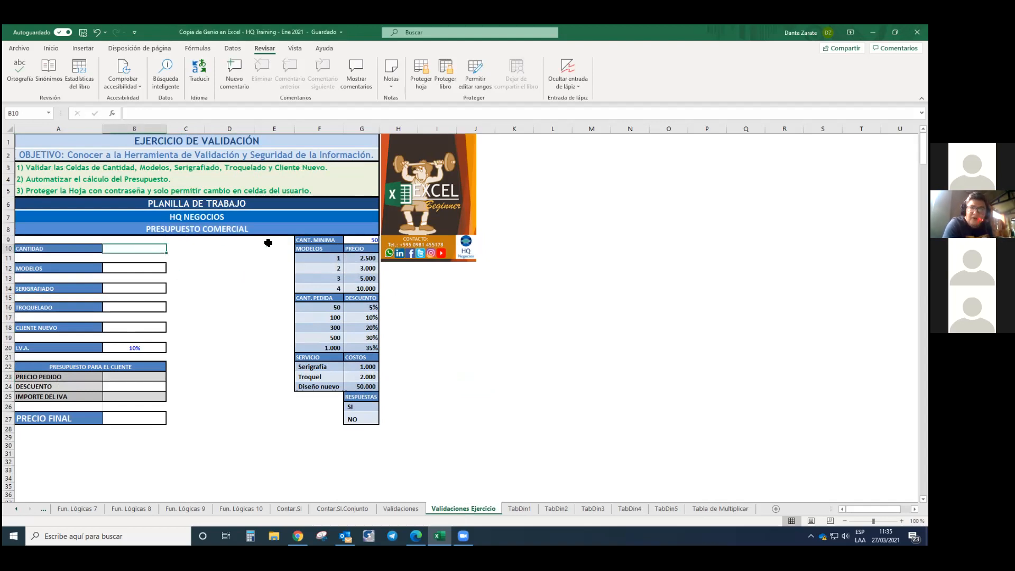
type("1")
key("Return")
key("Up")
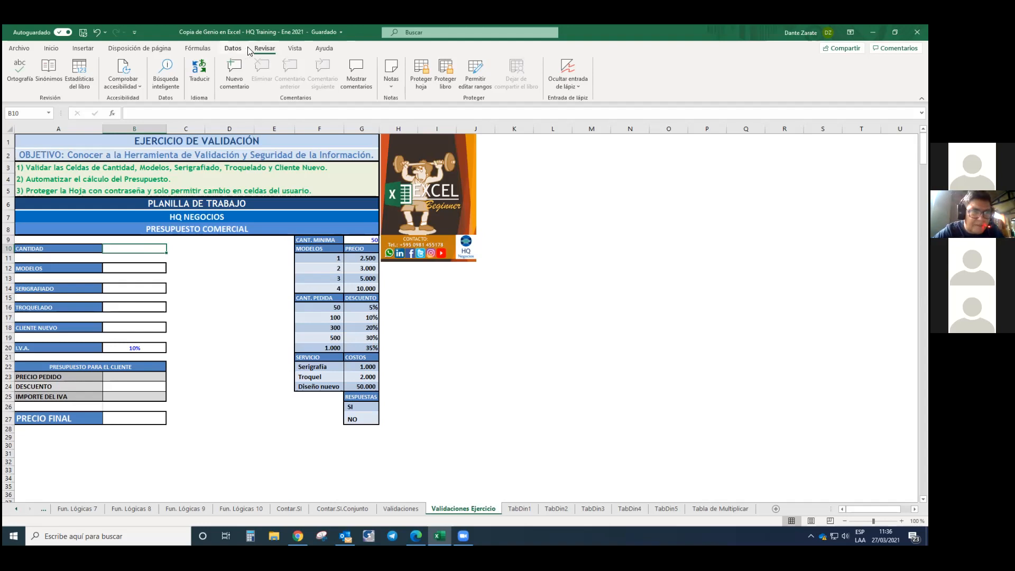
- Apply data validation to the CANTIDAD cell B10, allowing only Número entero with mayor o igual que and the minimum =G9
left_click(231, 48)
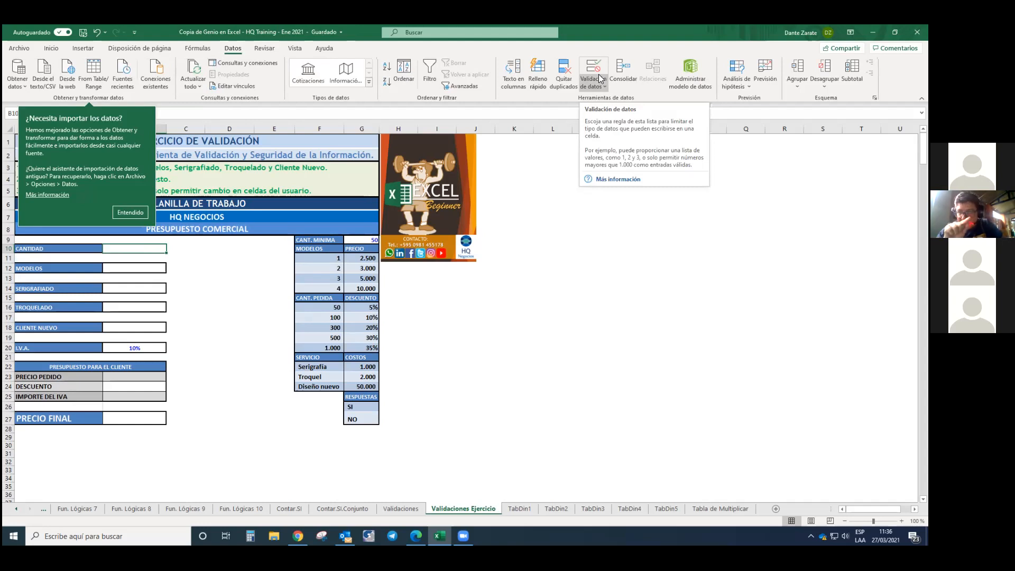
left_click(600, 87)
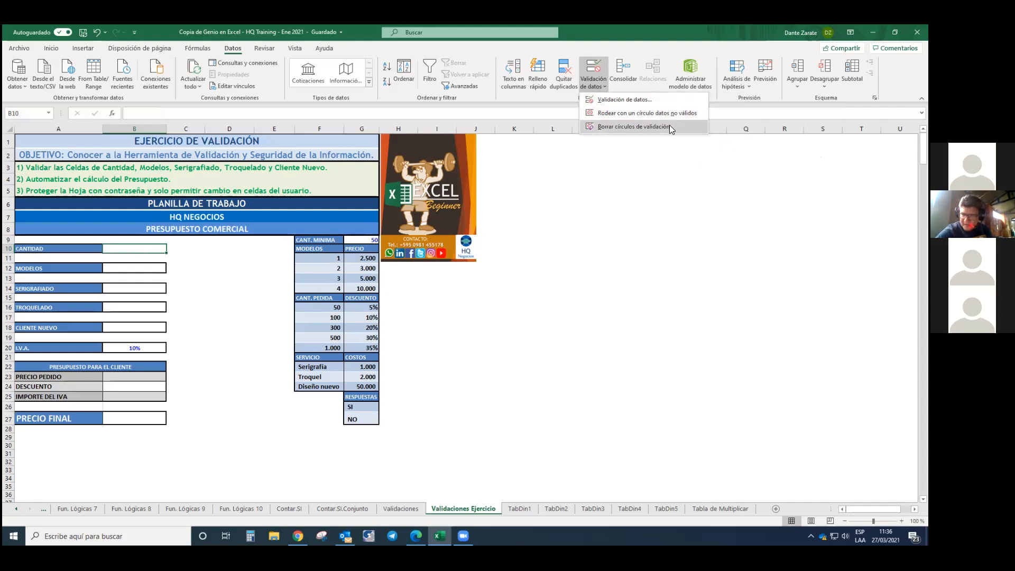
left_click(667, 98)
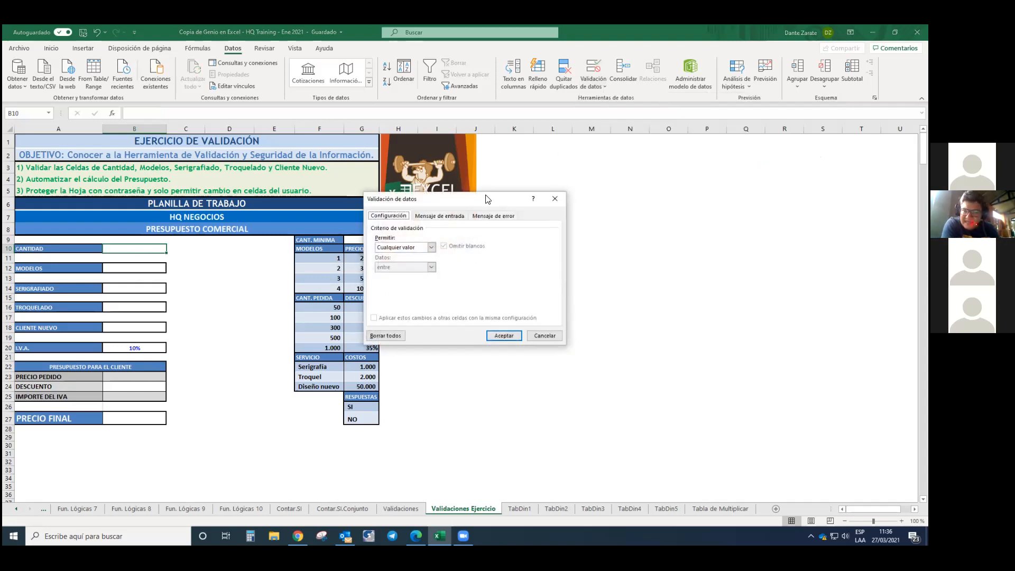
left_click_drag(487, 199, 511, 272)
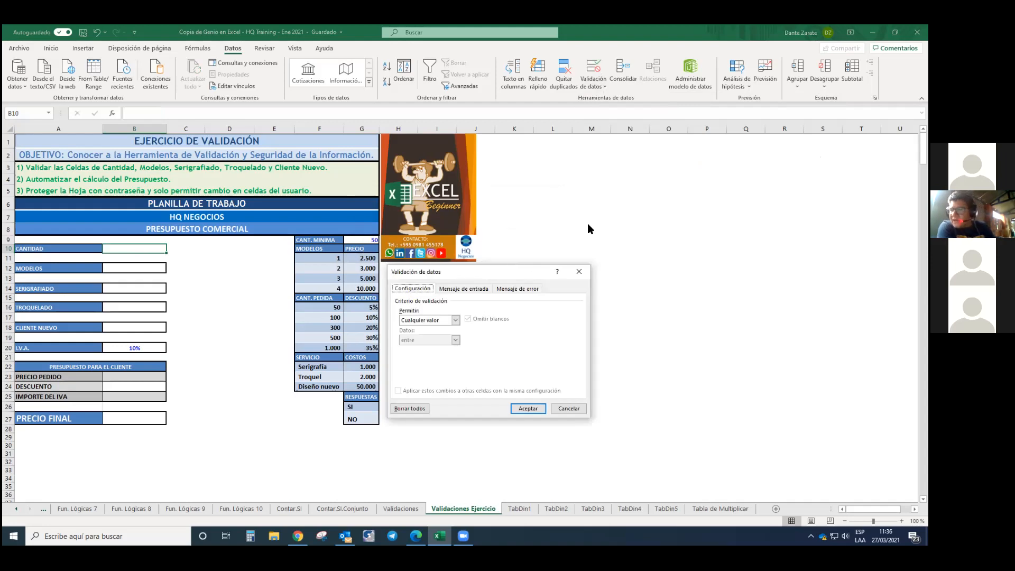
left_click(456, 320)
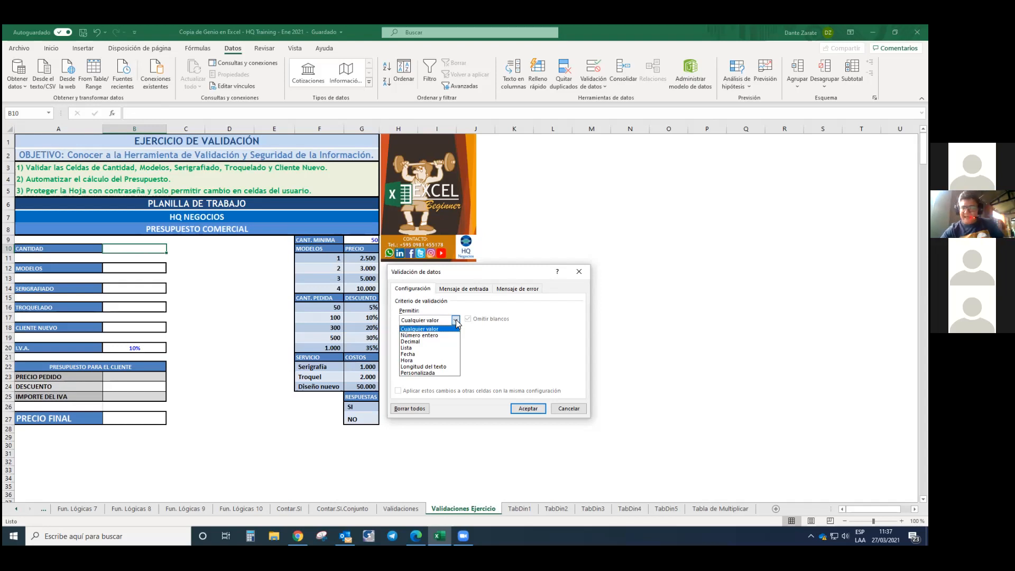
left_click(446, 335)
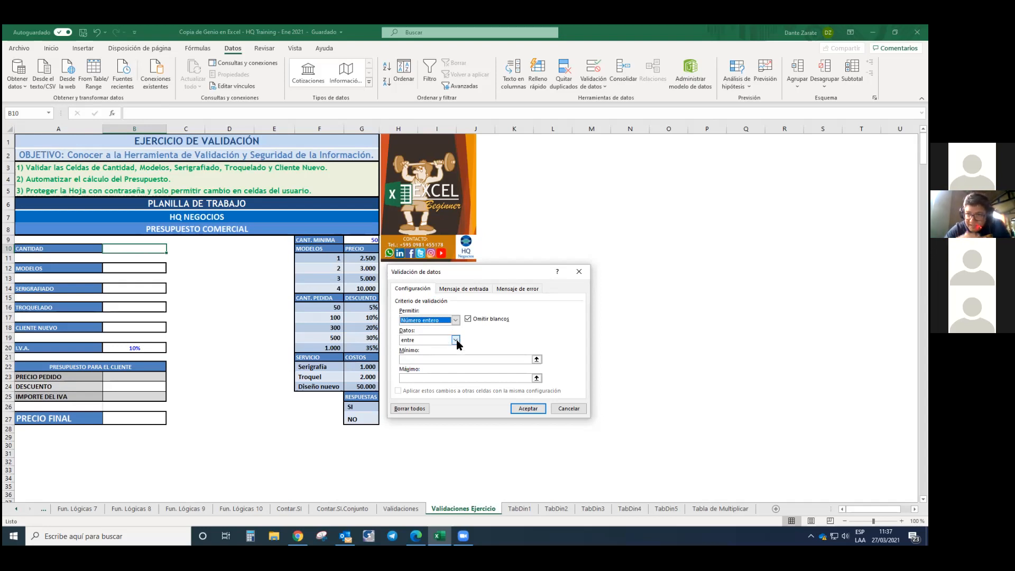
left_click(456, 341)
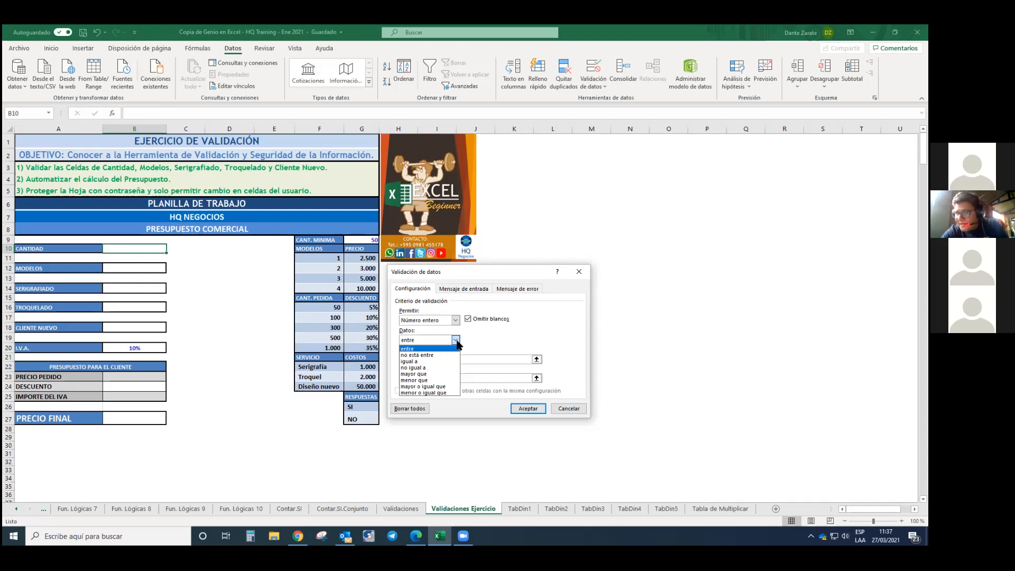
left_click(442, 386)
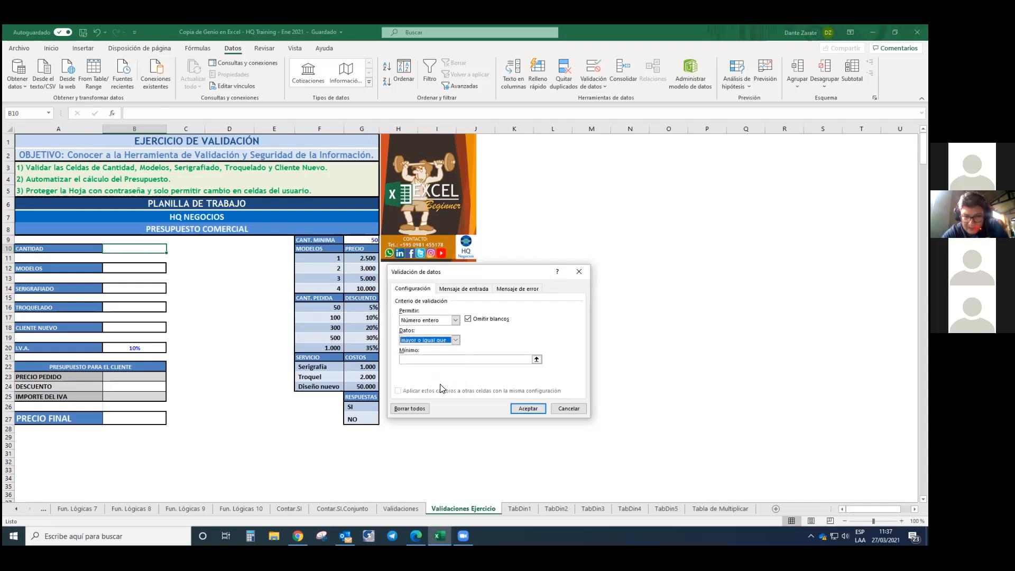
left_click(465, 359)
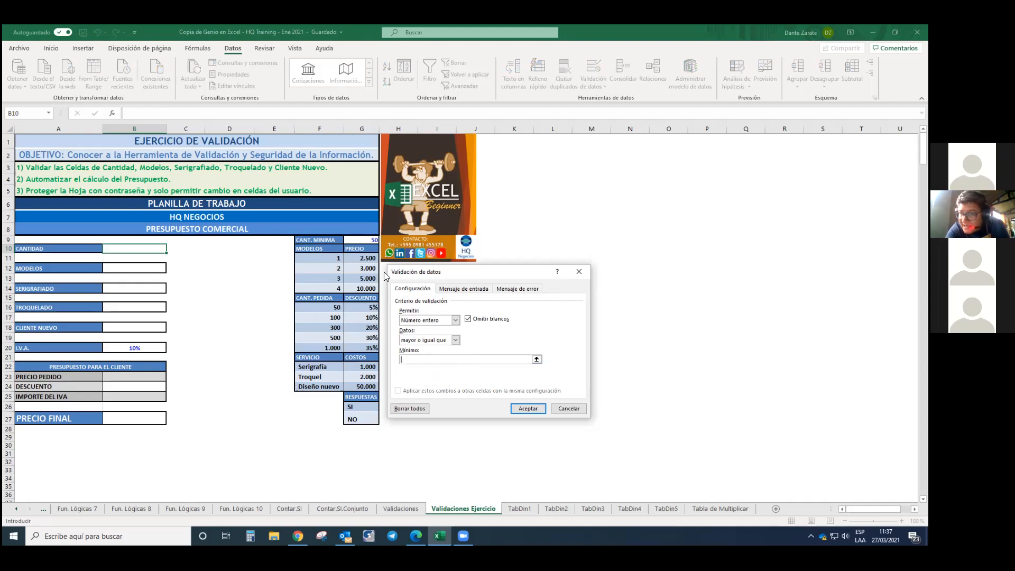
left_click(362, 242)
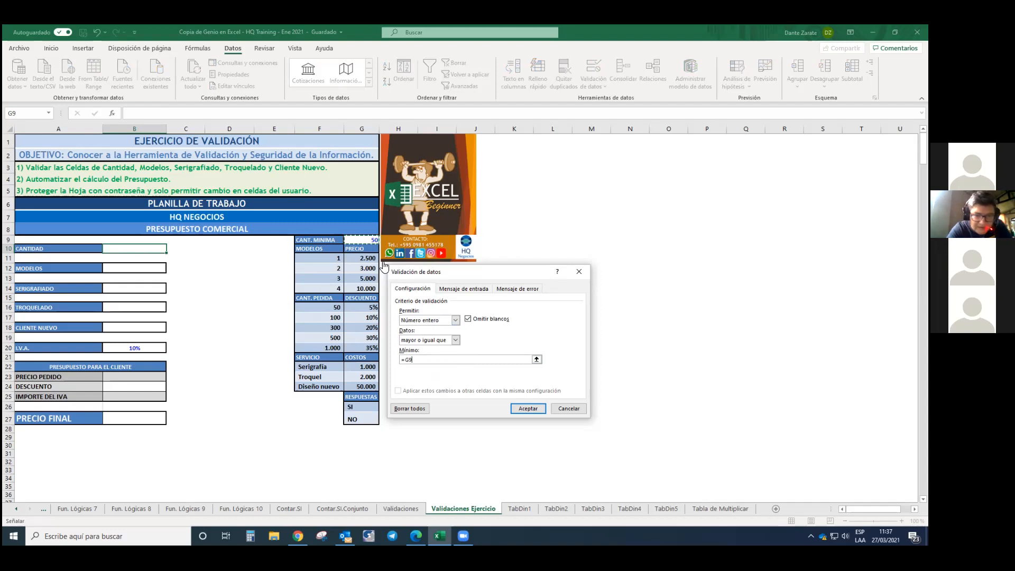
left_click(526, 407)
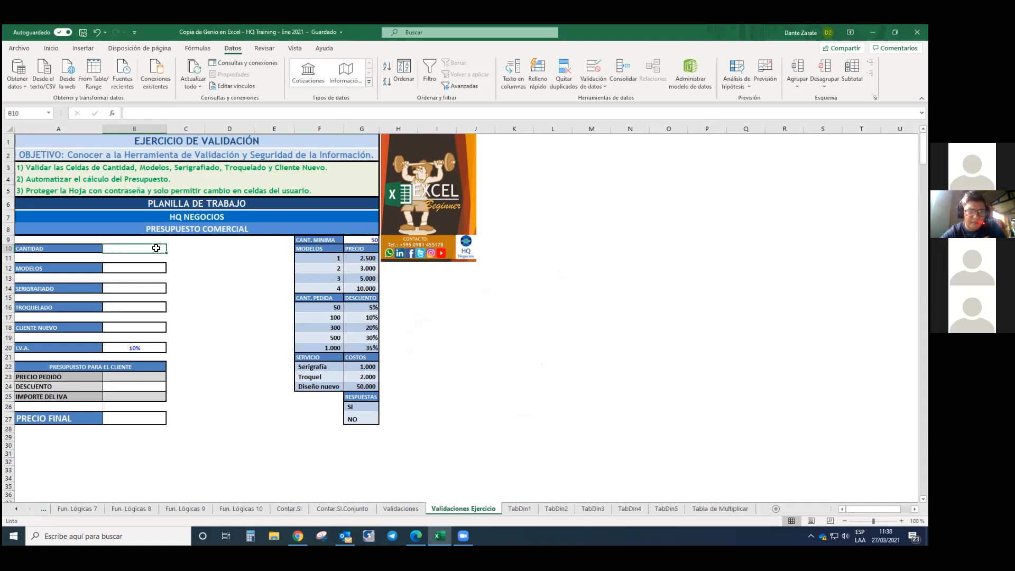
- Test the validation of the CANTIDAD cell B10 with the entry 42, retry it once and discard the entry
type("4")
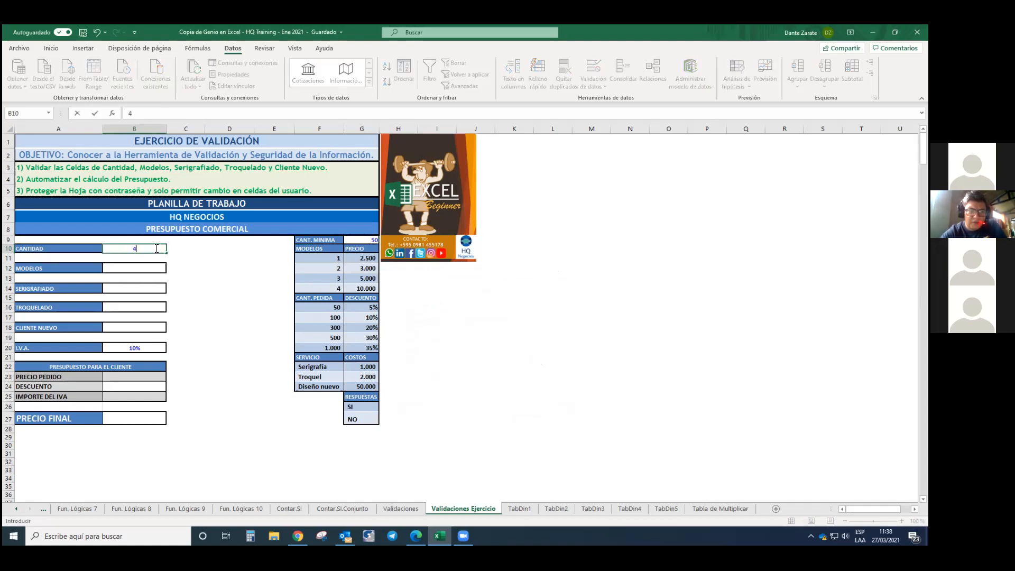
type("2")
key("Return")
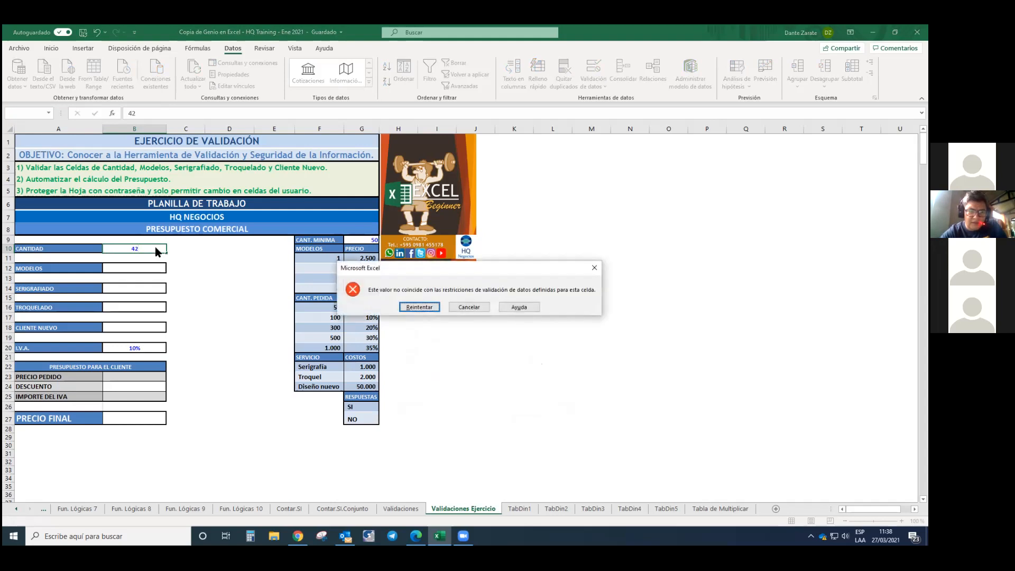
key("Return")
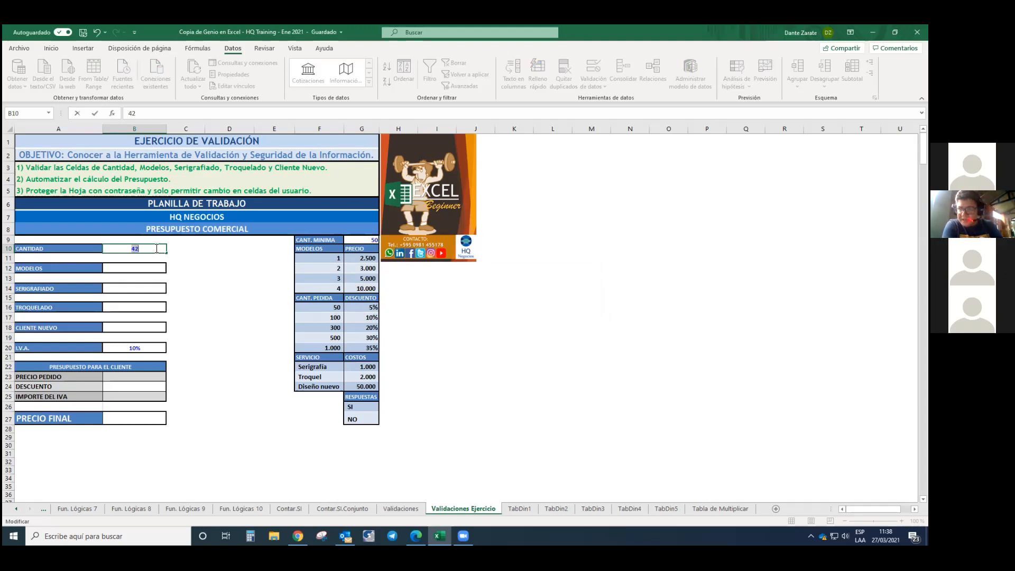
key("Return")
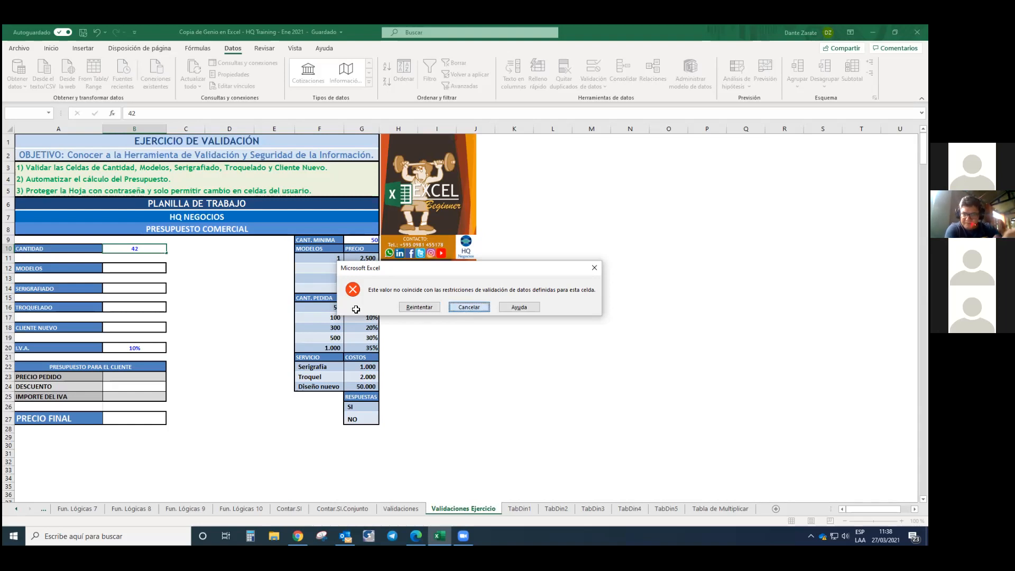
key("Escape")
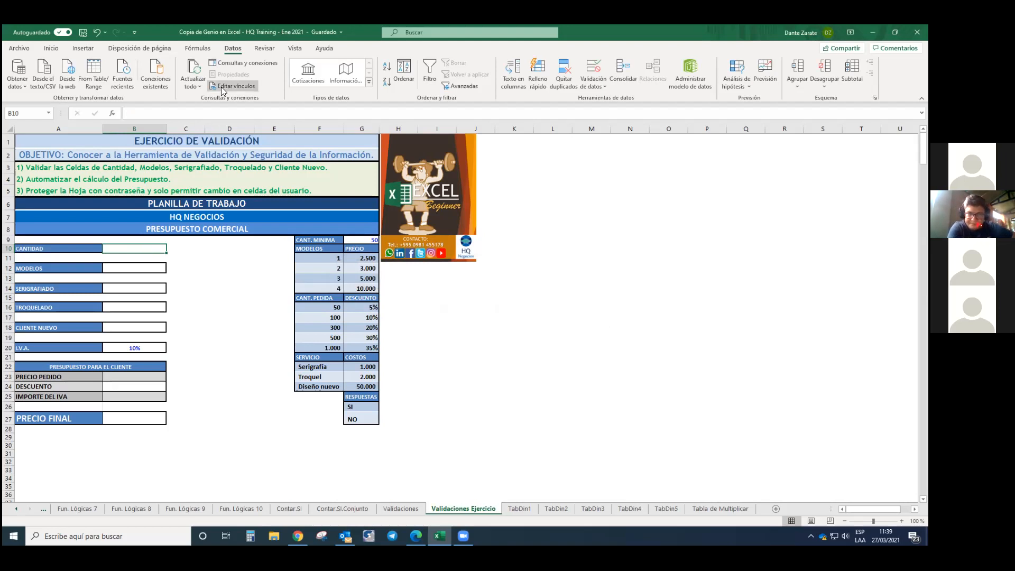
- Give the CANTIDAD cell B10 an input message titled "INGRESE CANTIDAD PEDIDA" with the text "Debe ser un valor mayor al pedido mínimo"
left_click(596, 83)
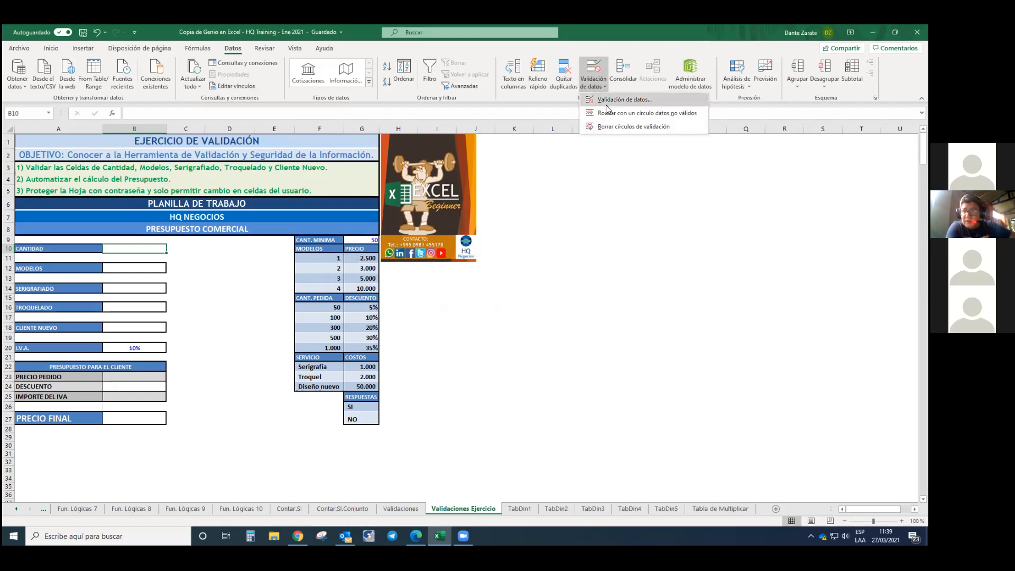
left_click(612, 101)
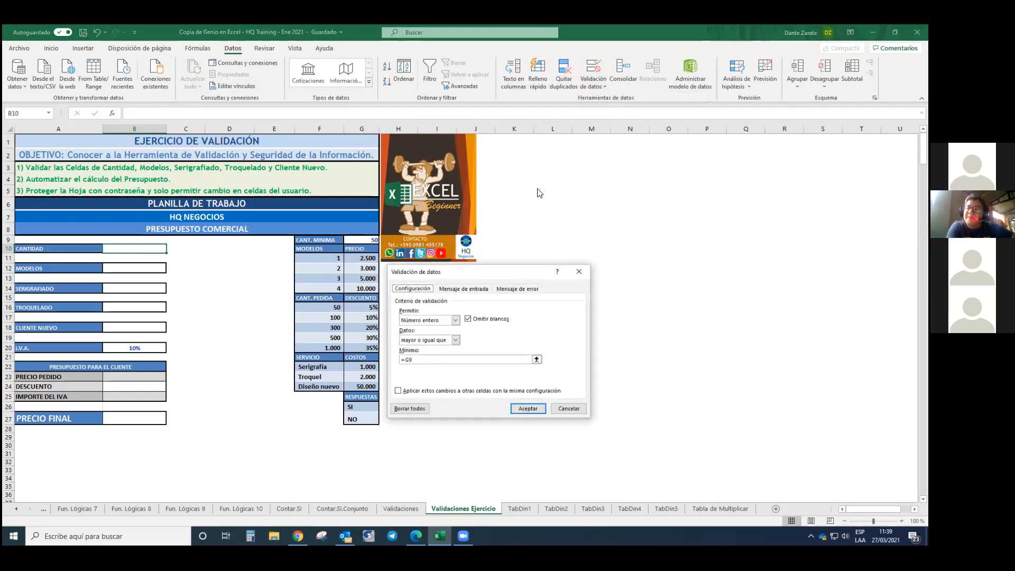
left_click(472, 291)
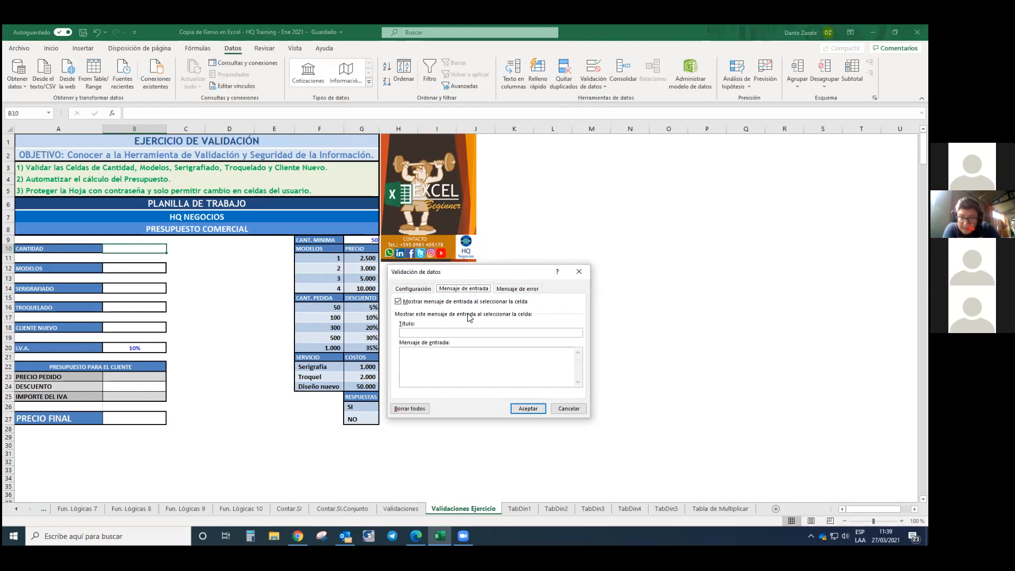
left_click(400, 302)
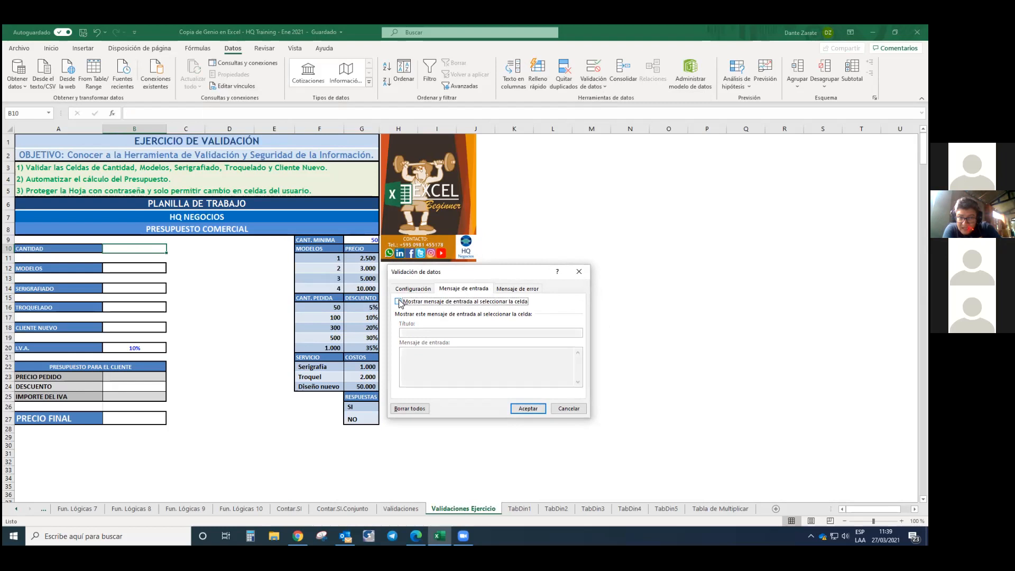
left_click(401, 302)
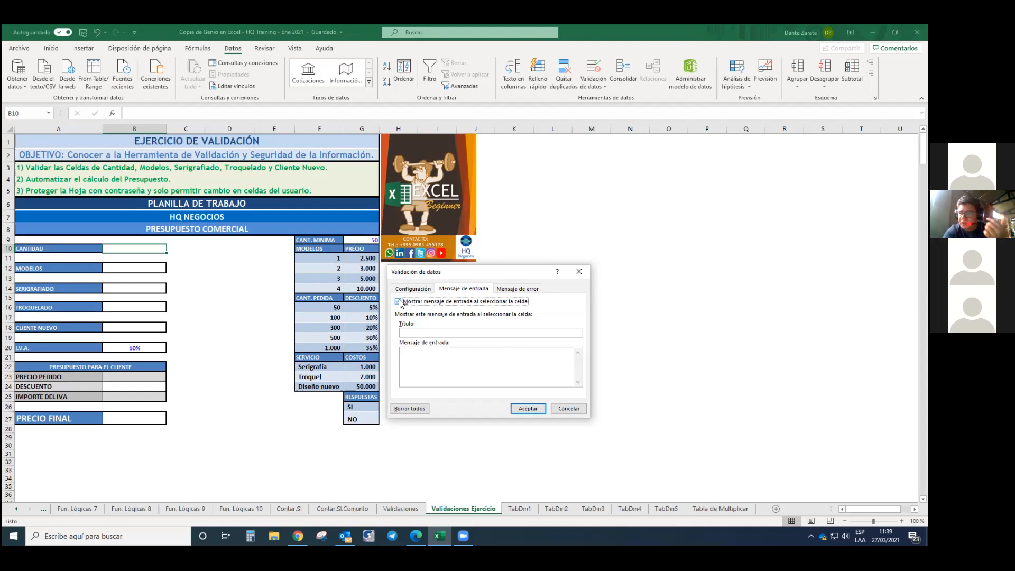
left_click(471, 332)
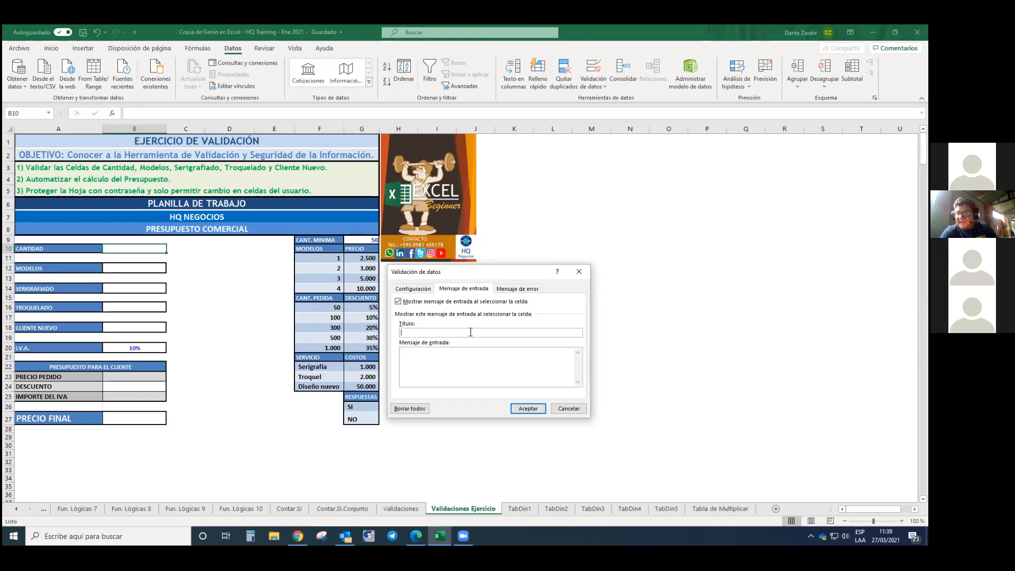
type("INGRE")
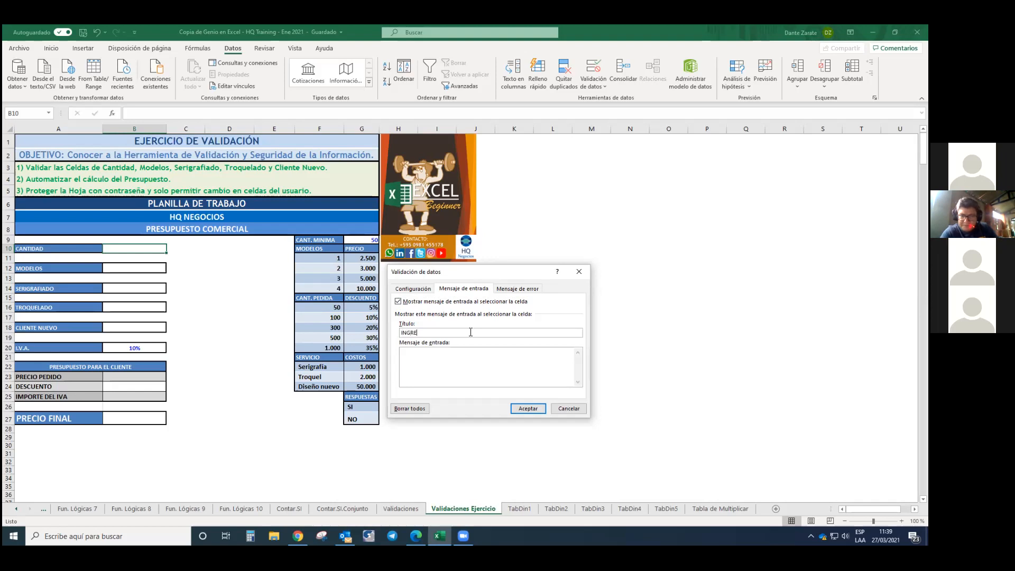
type("SE CANTIDAD PEDIDA")
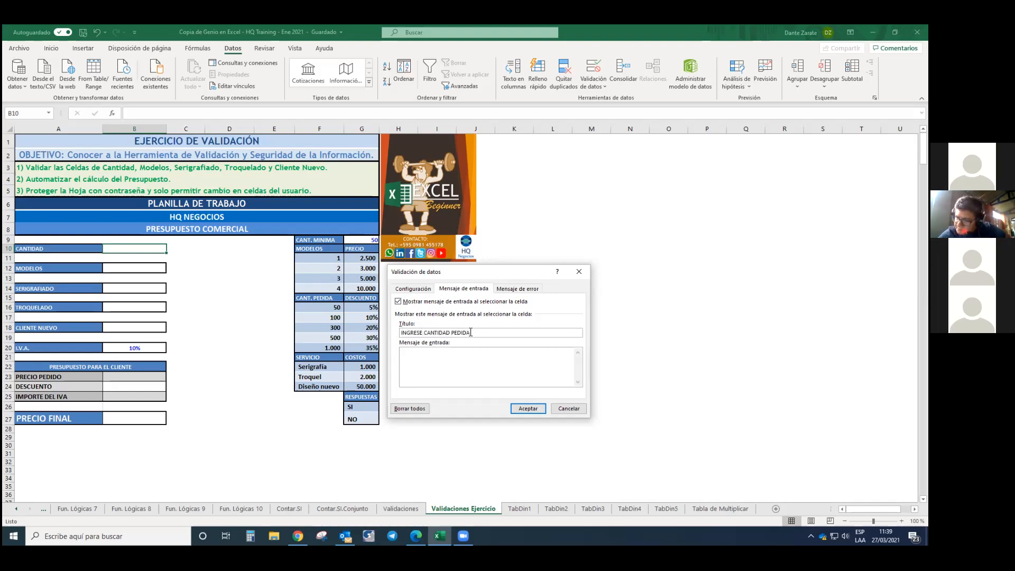
left_click(465, 359)
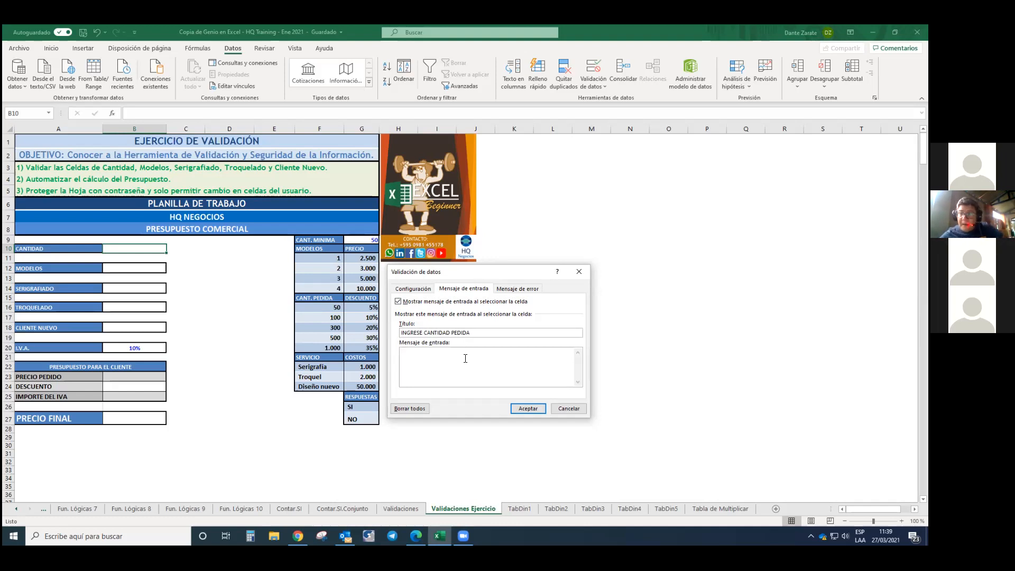
type("Debe s")
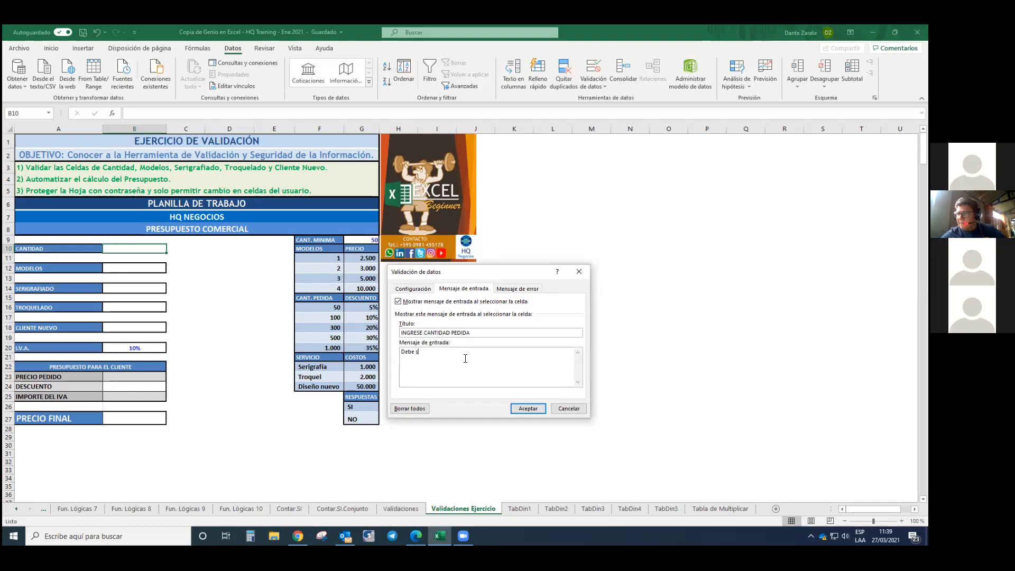
type("er un valor mayor al pedido mínimo")
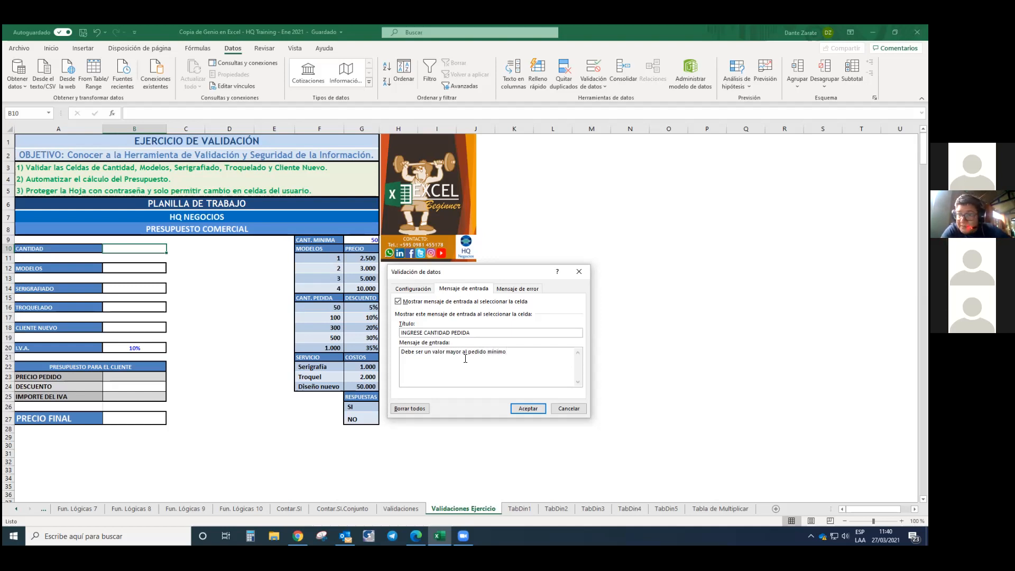
left_click(528, 409)
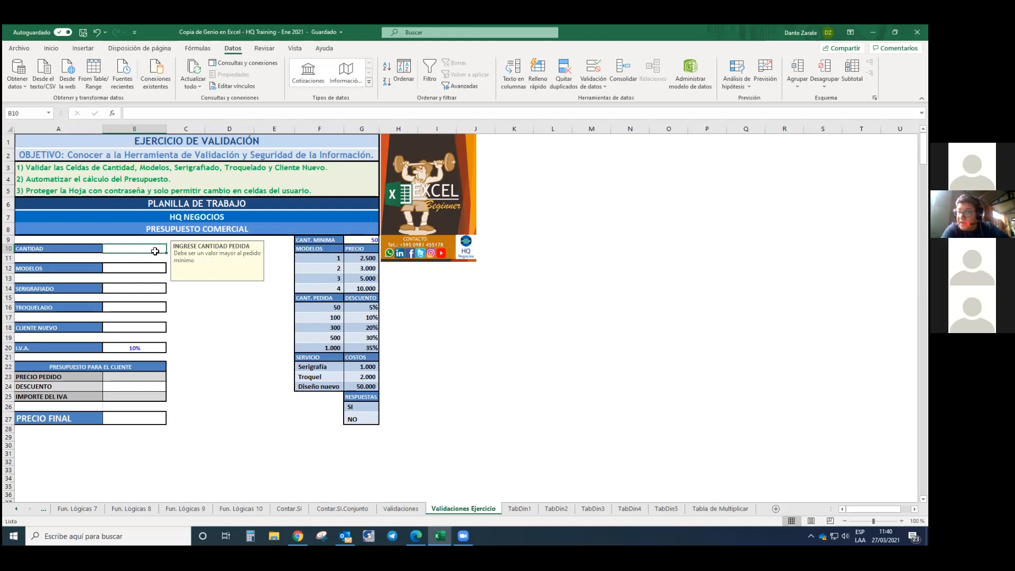
- Set the error alert of the CANTIDAD cell B10 to the Información style with the title "Error en la carga"
left_click(589, 87)
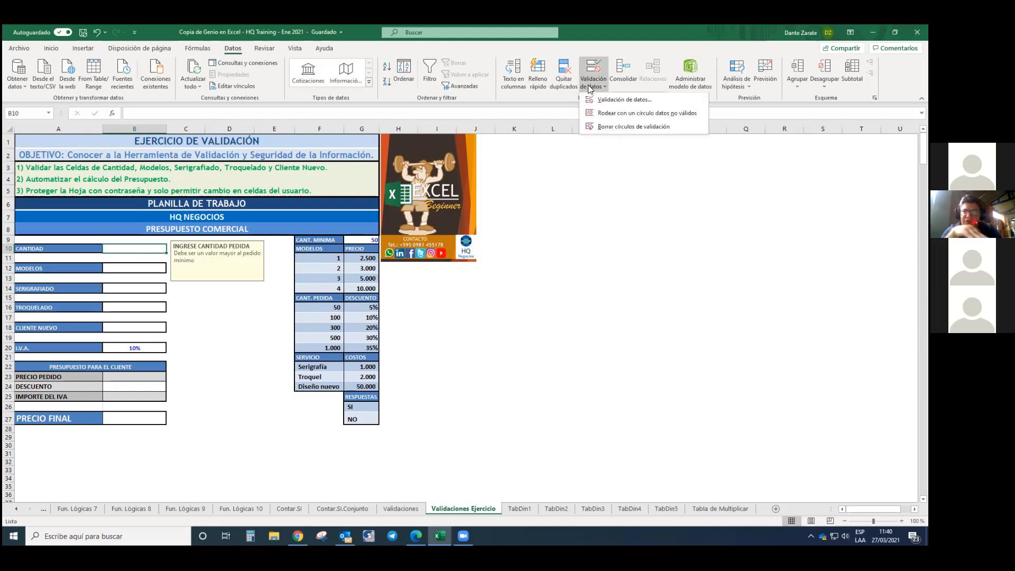
left_click(613, 100)
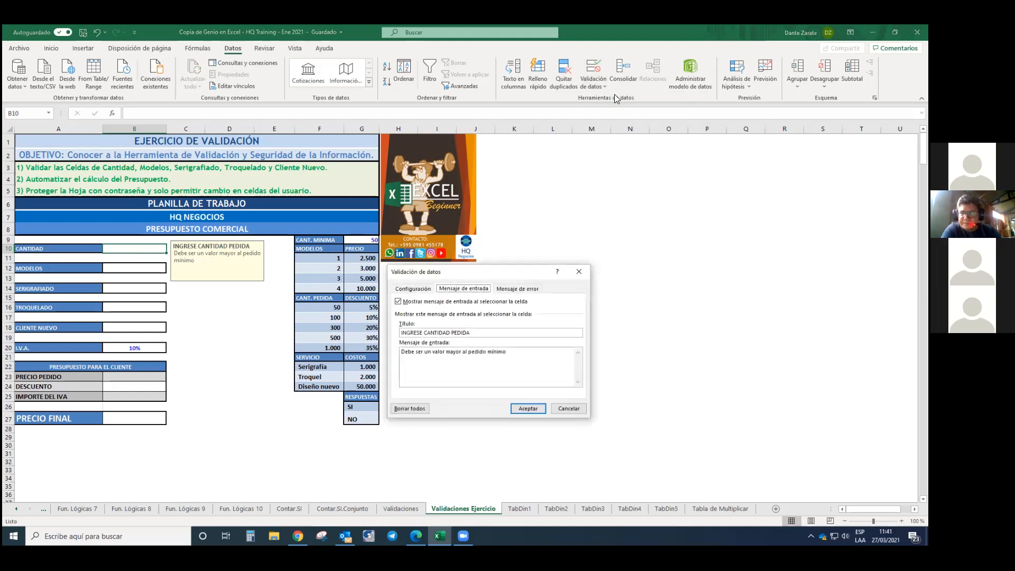
left_click(514, 289)
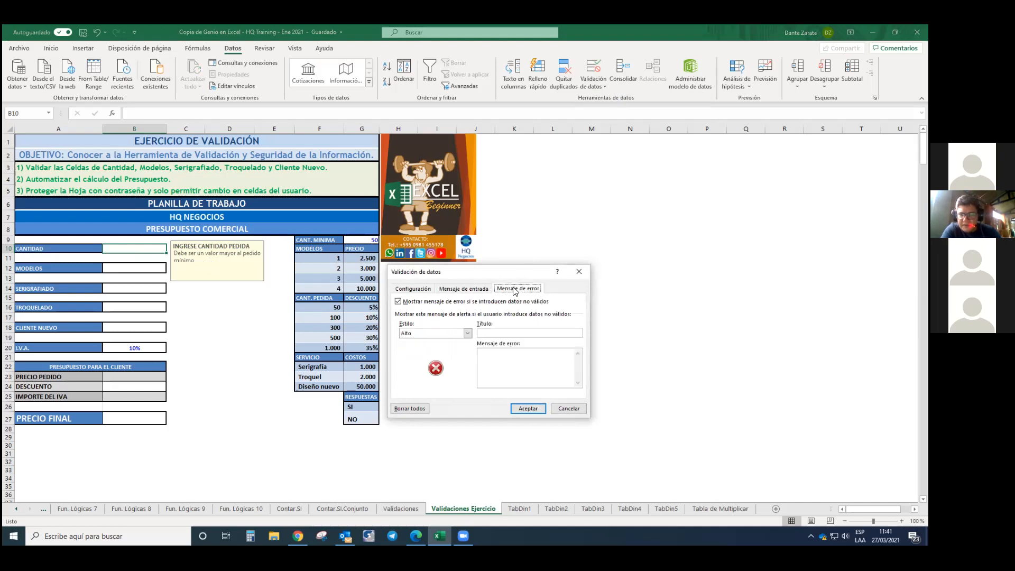
left_click(467, 334)
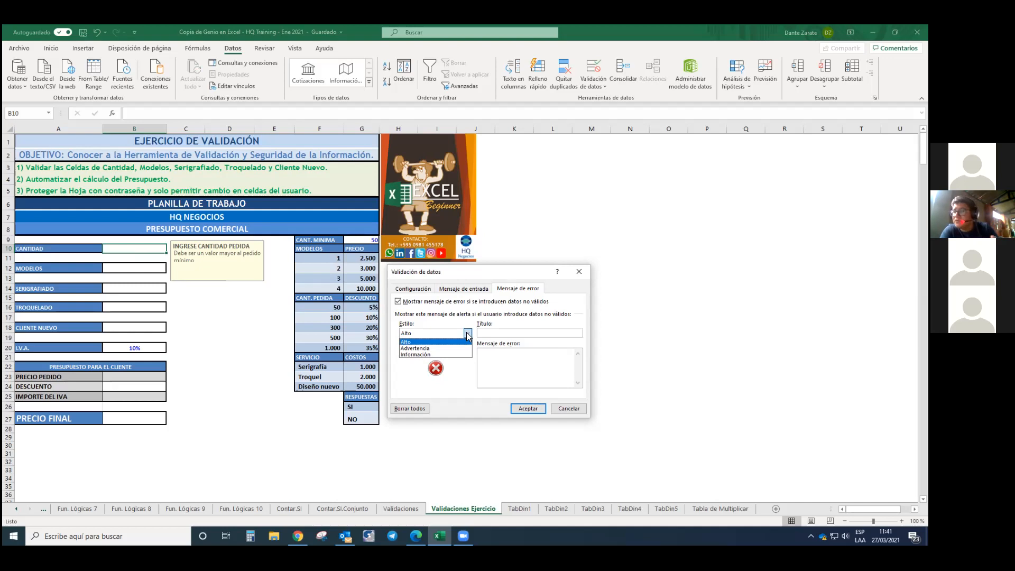
left_click(441, 355)
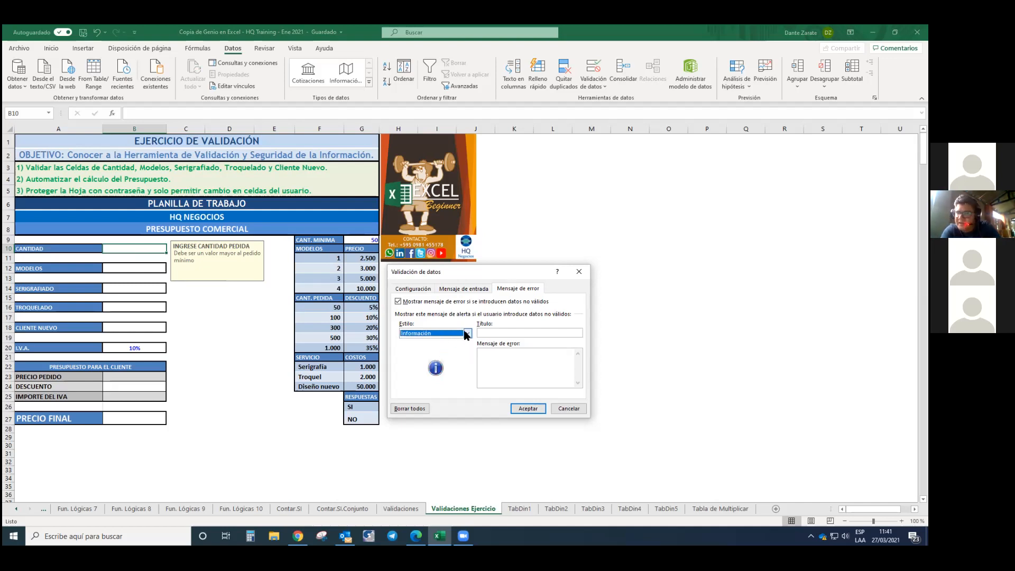
left_click(503, 332)
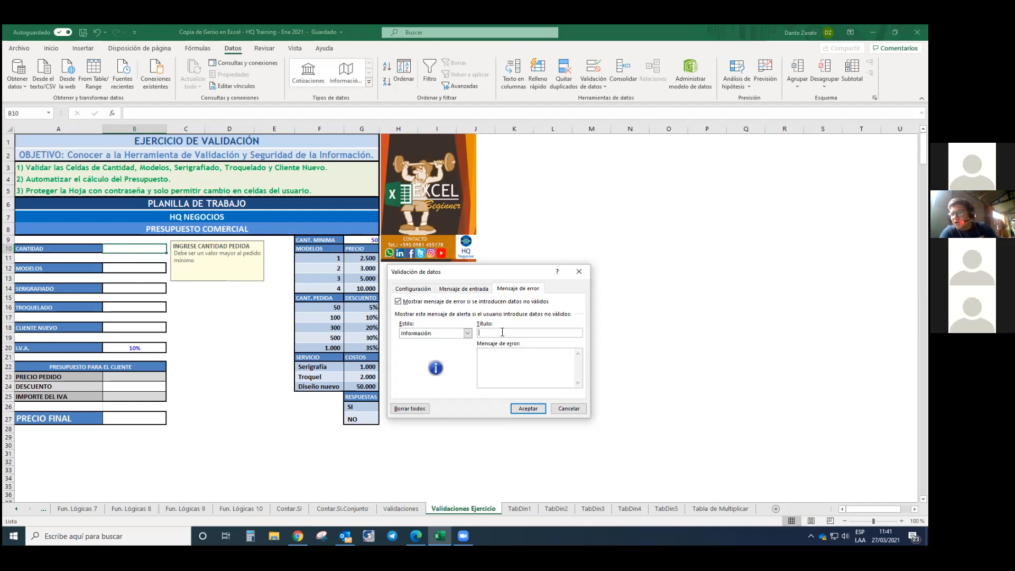
type("Error en la")
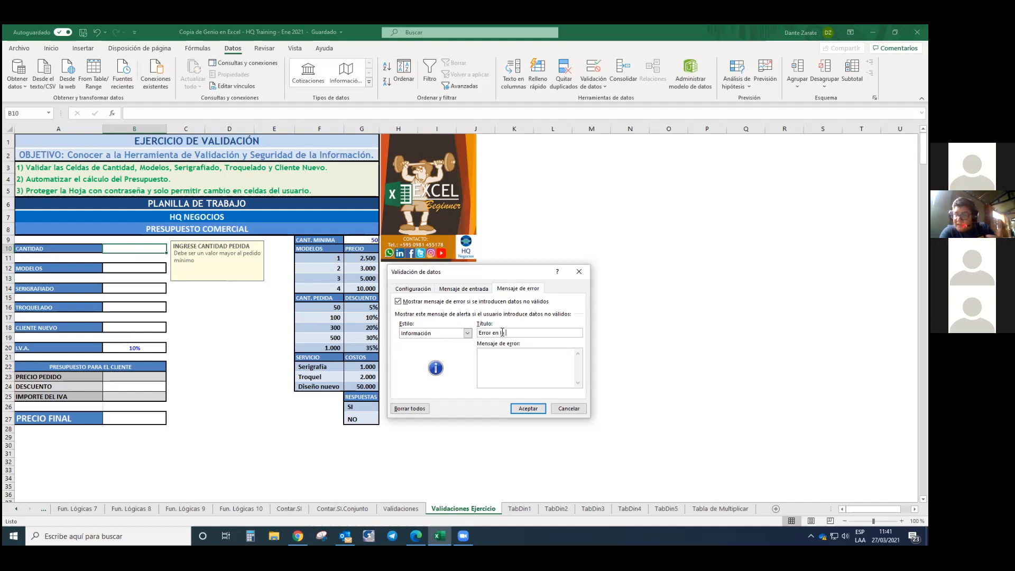
type(" carga")
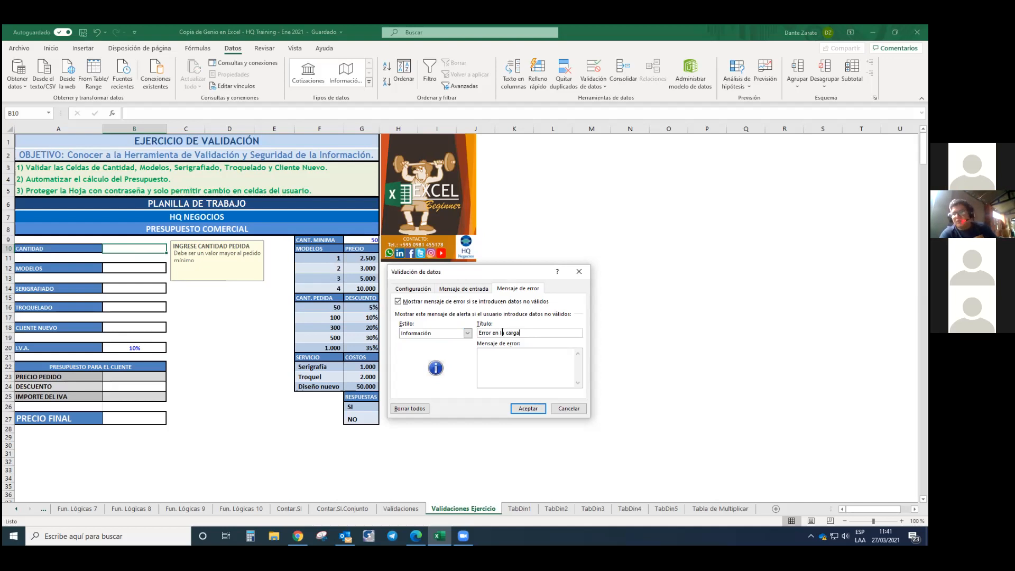
- Set the alert's message to "Sólo está permitido un valor mayor o igual a 50, no puede escribirse con decimales o letras, sólo números enteros" and apply
type("Dato ")
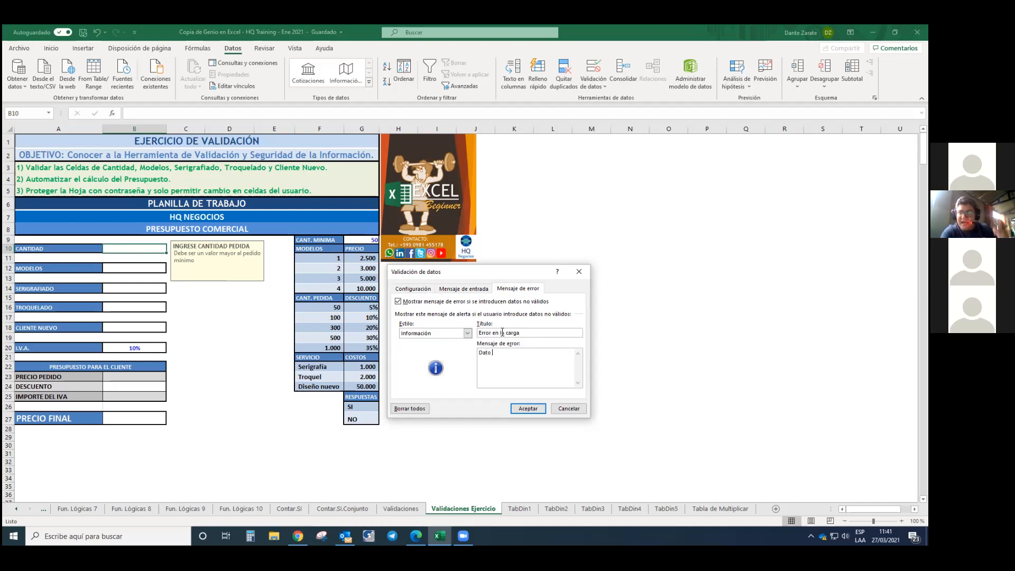
type("in")
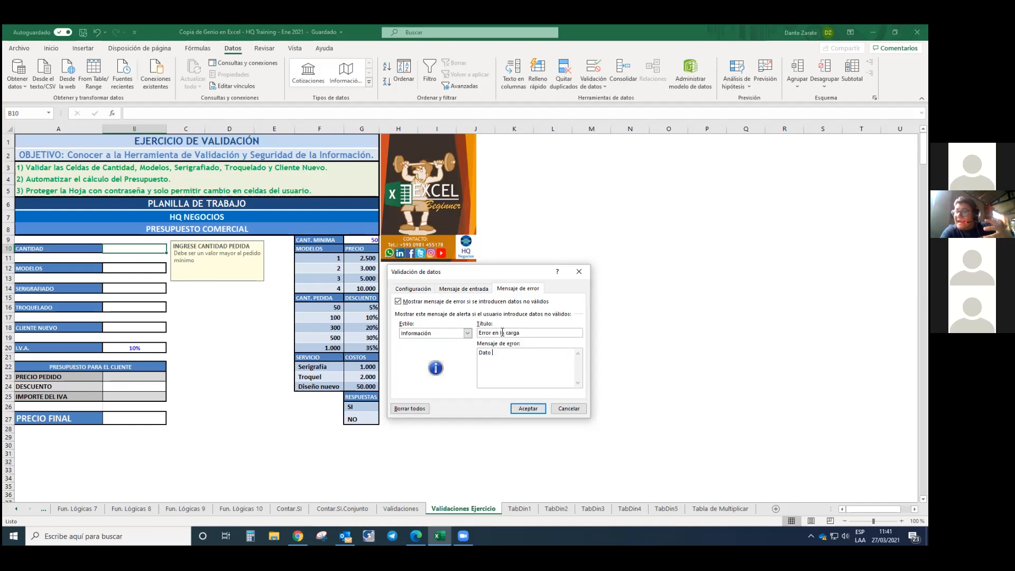
key("BackSpace")
key("BackSpace")
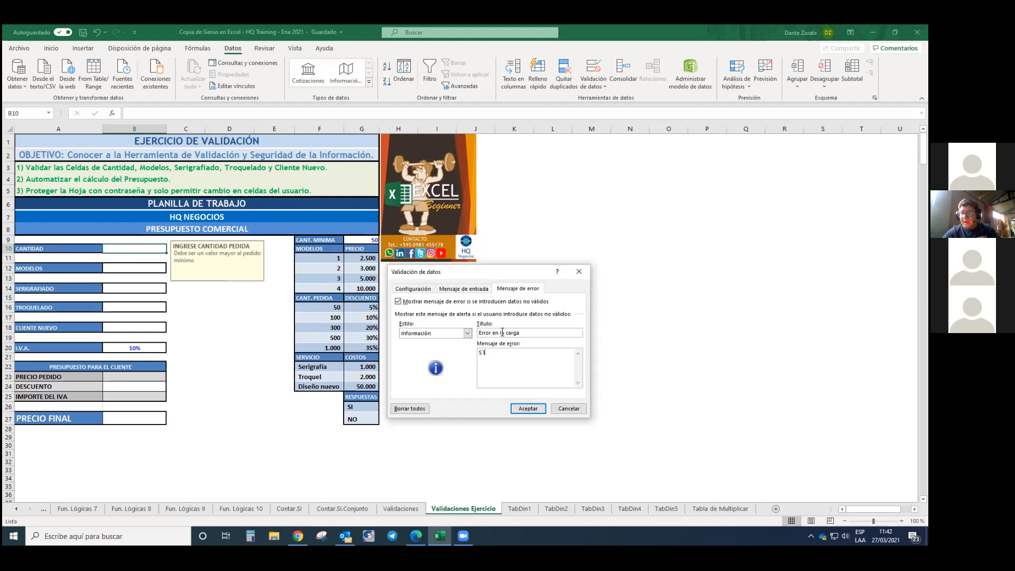
type("lo está permiti")
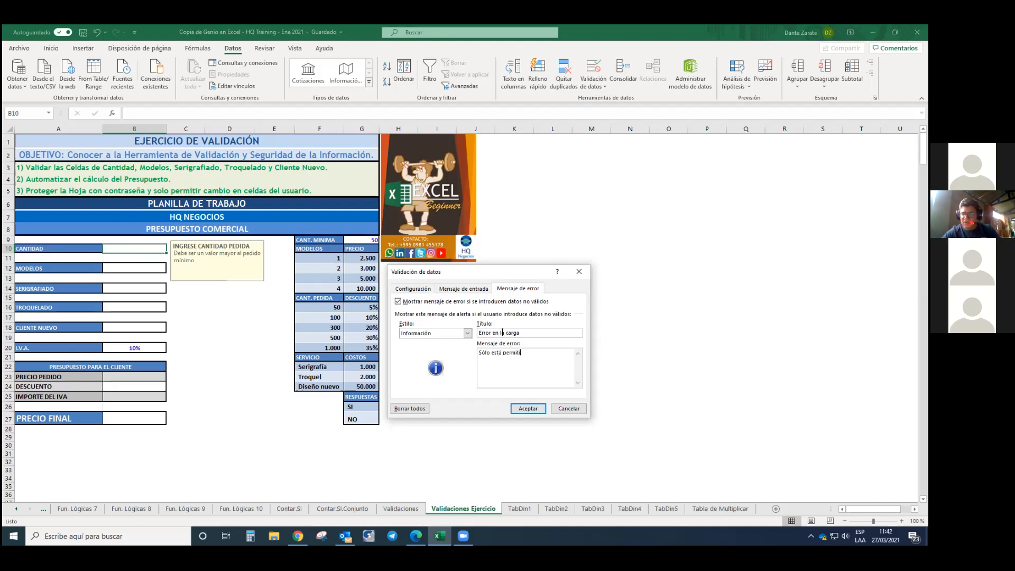
type("do un valo")
type("r mayo")
type("r a ")
type(" igual a ")
type("50")
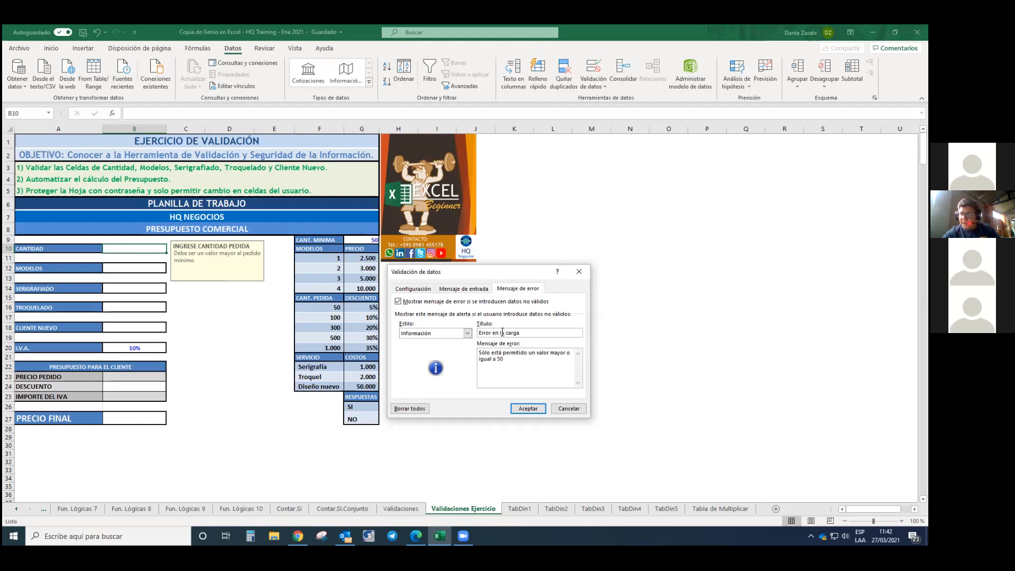
type(", no puede escribirse")
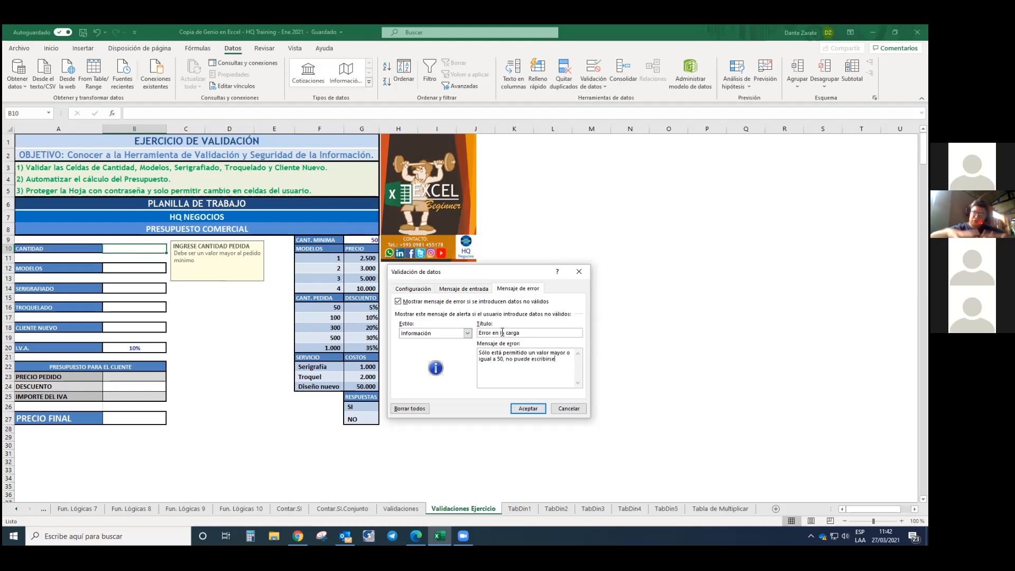
type(" con de")
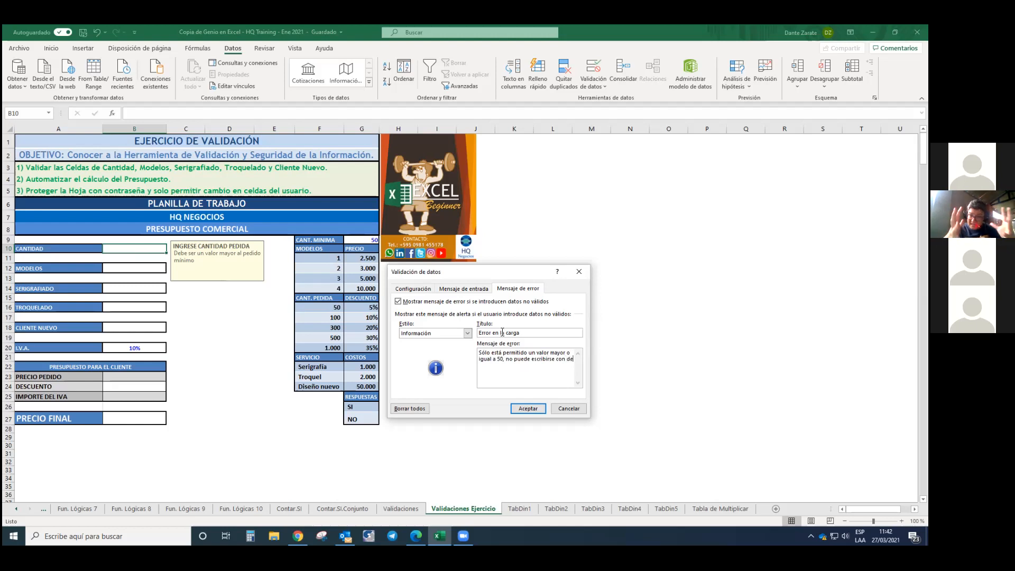
type("cimales o ")
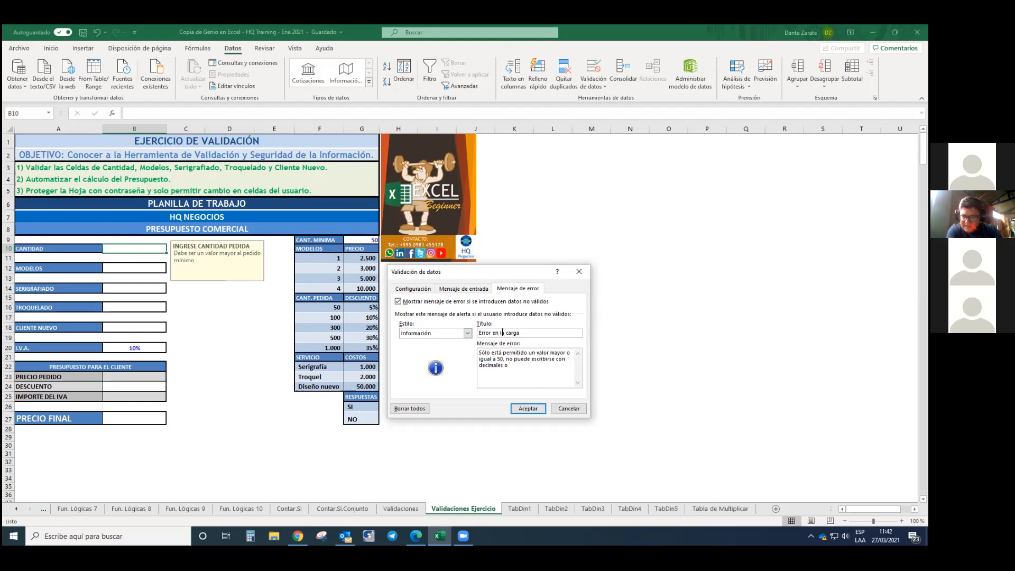
type("letras")
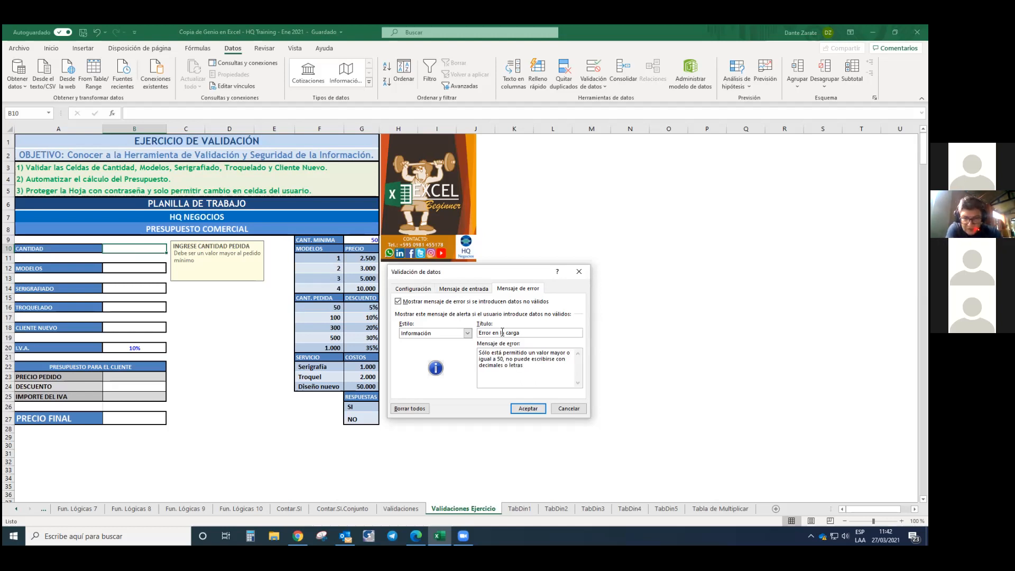
type(", sólo n")
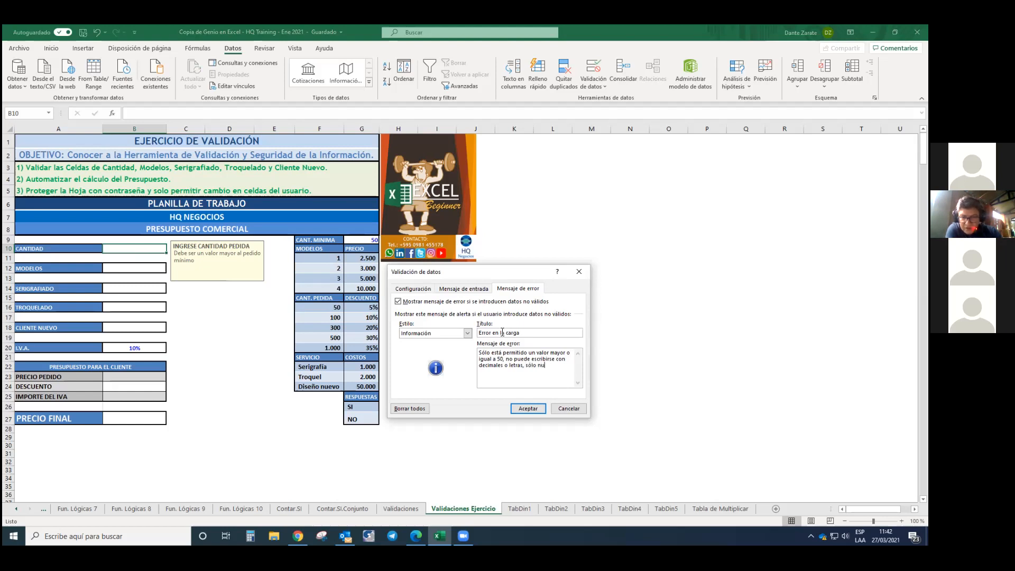
type("úme")
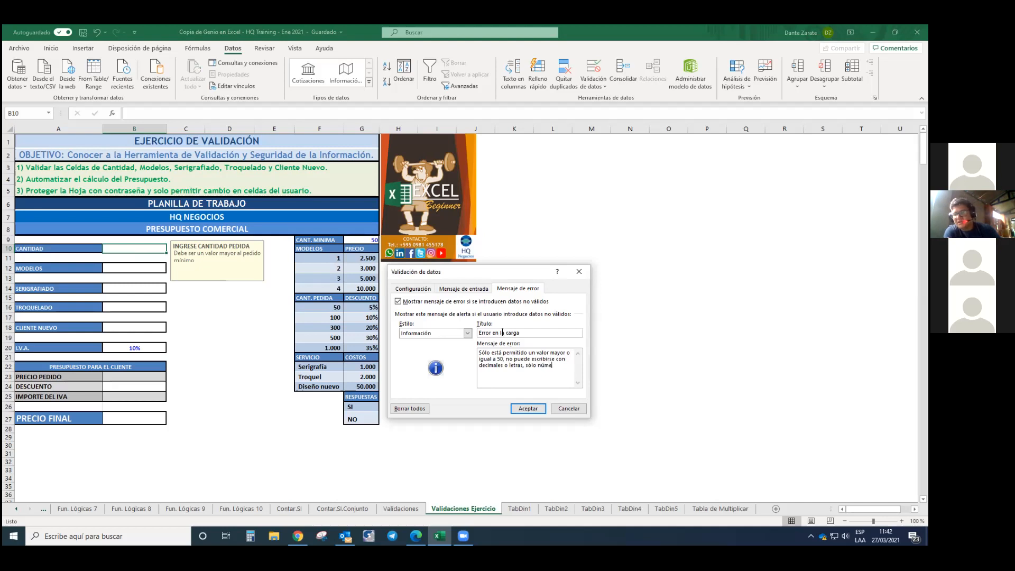
type("ros enteros")
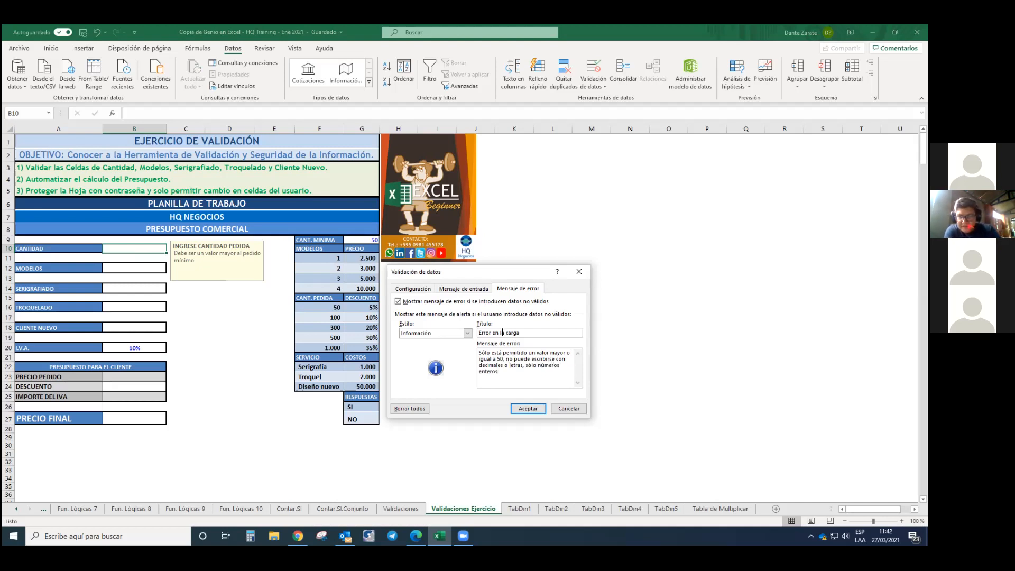
left_click(519, 409)
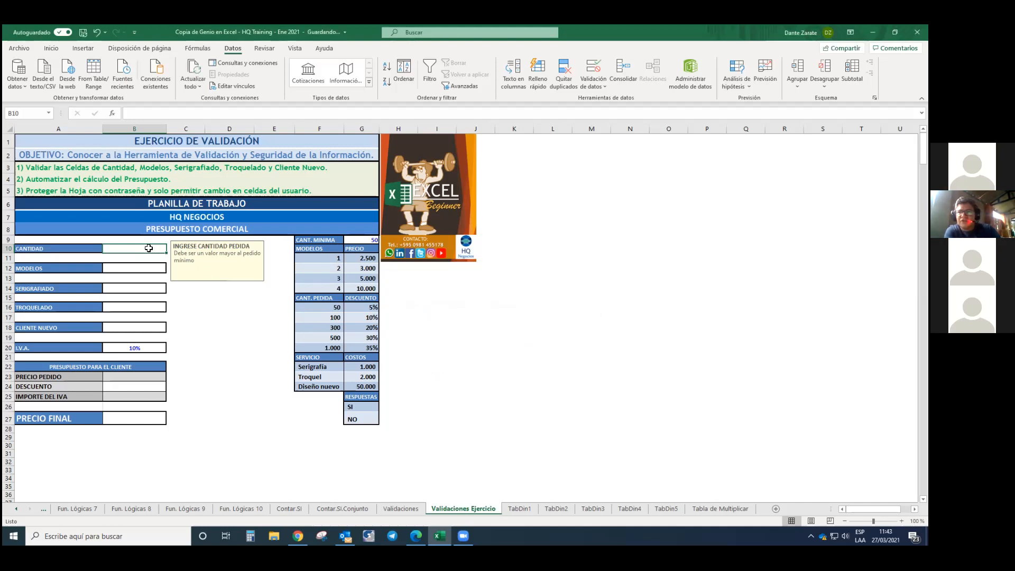
- Test the Información alert of the CANTIDAD cell B10 with the entry 41 and accept the value
type("41")
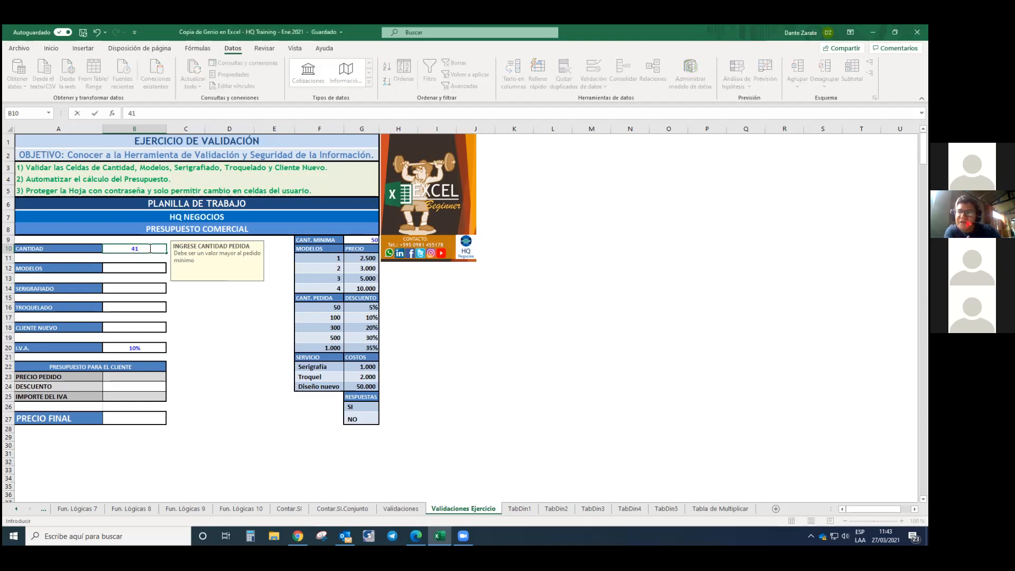
key("Return")
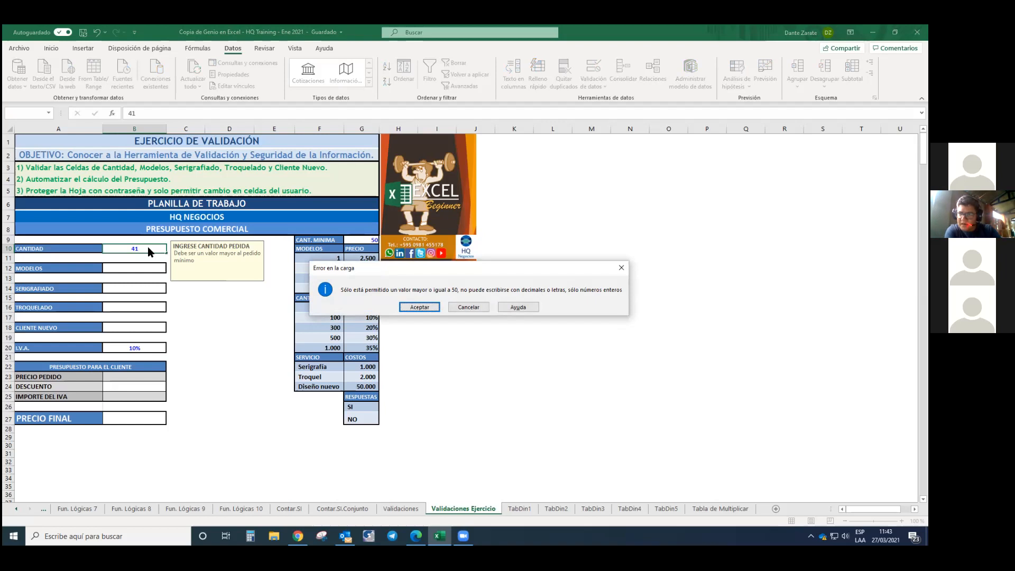
left_click(420, 308)
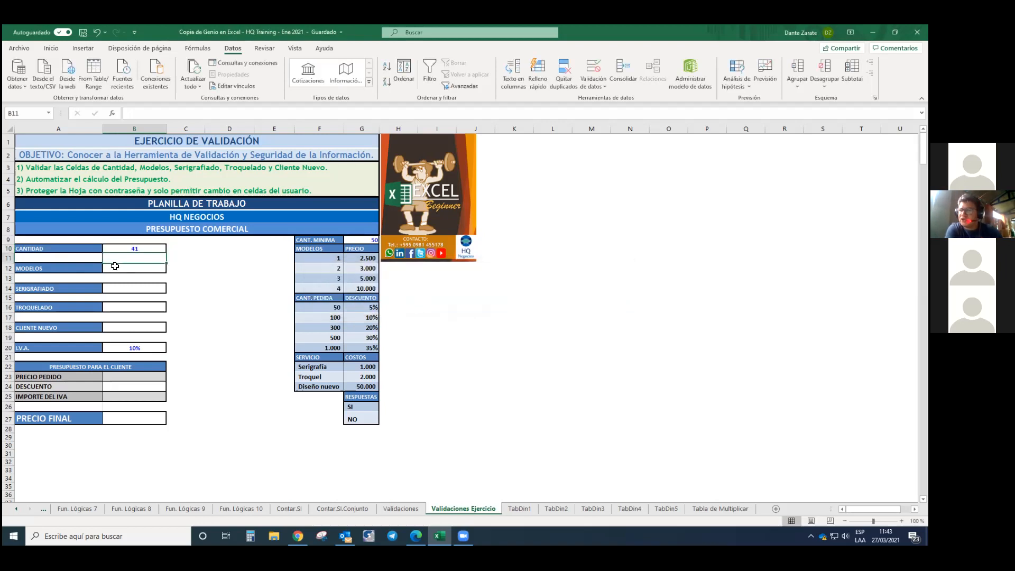
- Change the error alert style of the CANTIDAD cell B10 to Advertencia and apply, keeping its title and message
left_click(143, 251)
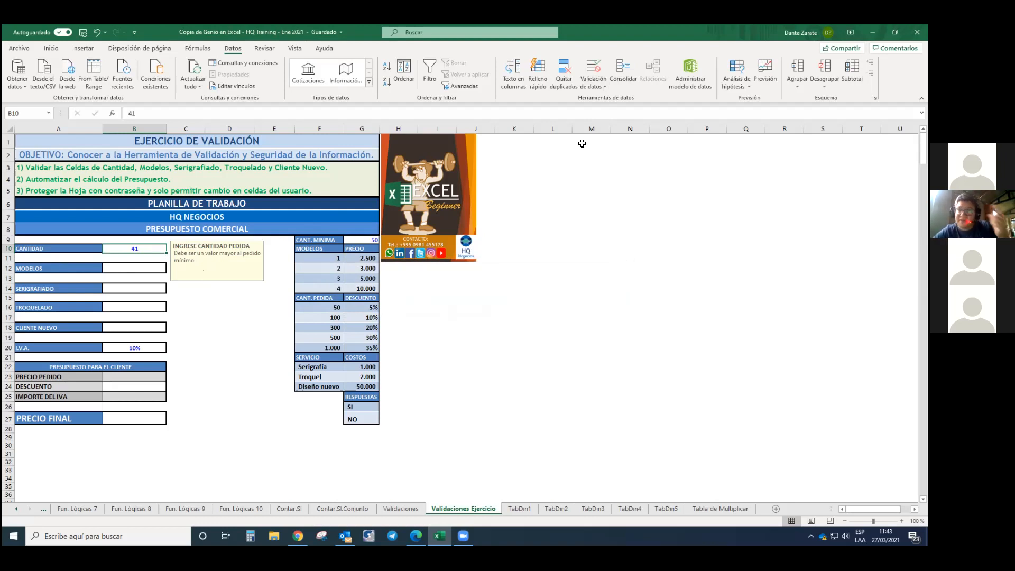
left_click(588, 85)
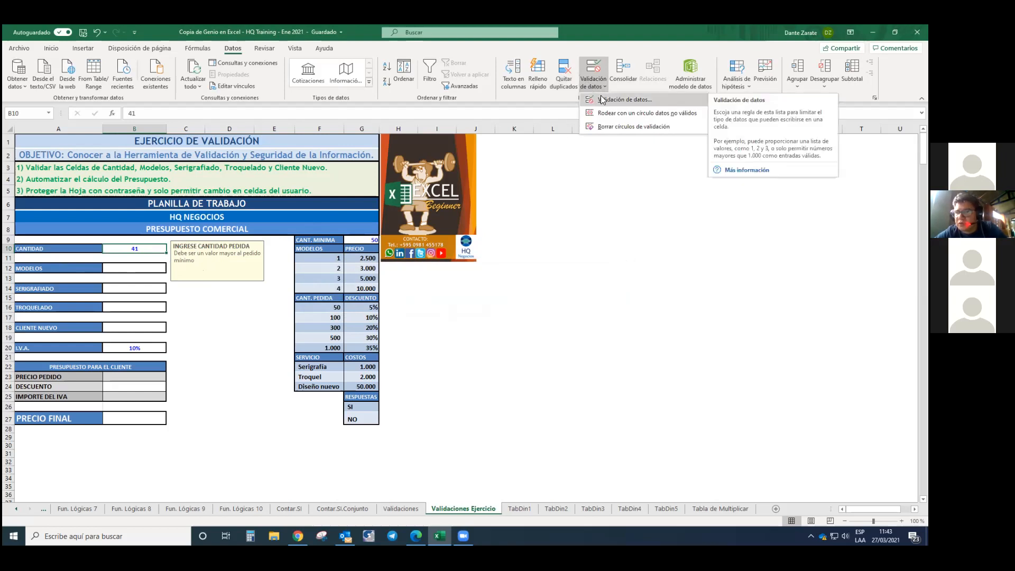
left_click(601, 100)
left_click(466, 335)
left_click(458, 348)
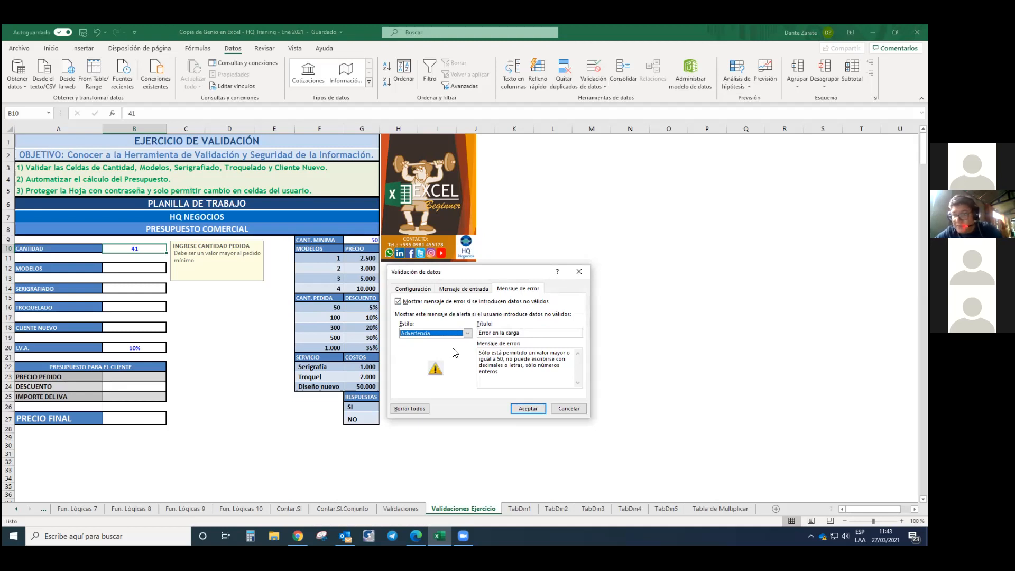
left_click(521, 333)
left_click_drag(530, 330, 442, 337)
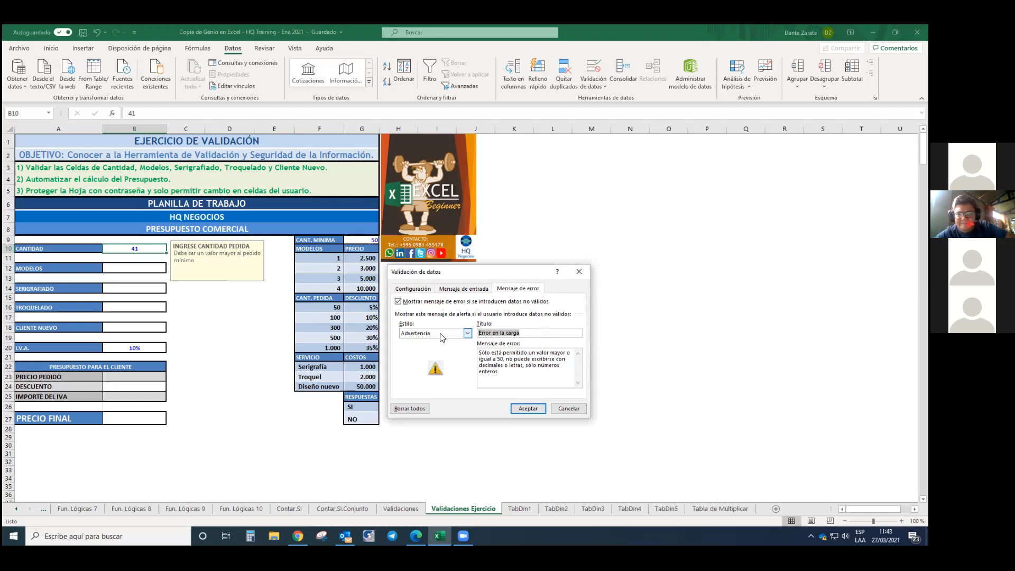
left_click(527, 408)
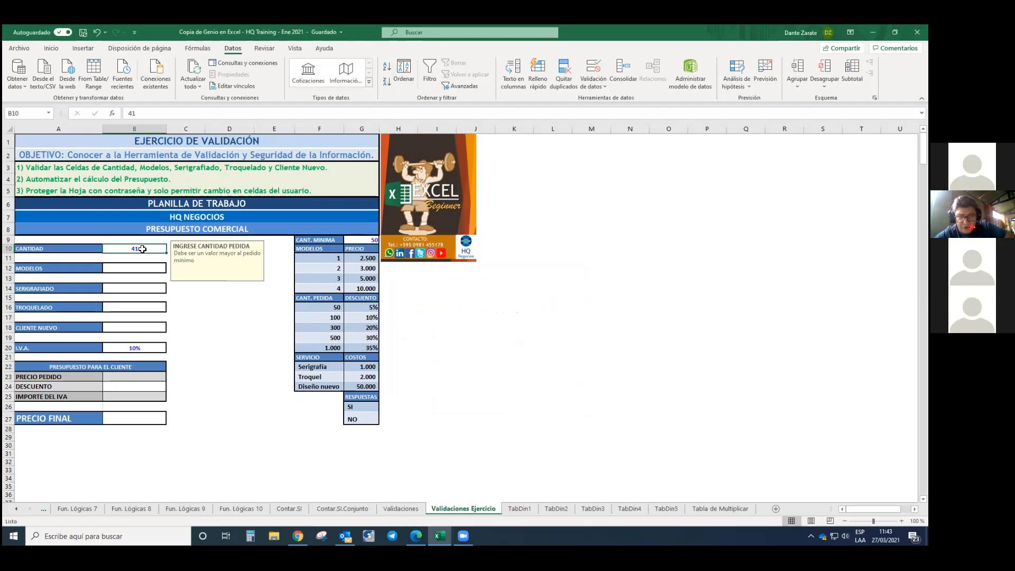
- Test the Advertencia alert of the CANTIDAD cell B10 with the entry 32 and choose to continue with it
type("32")
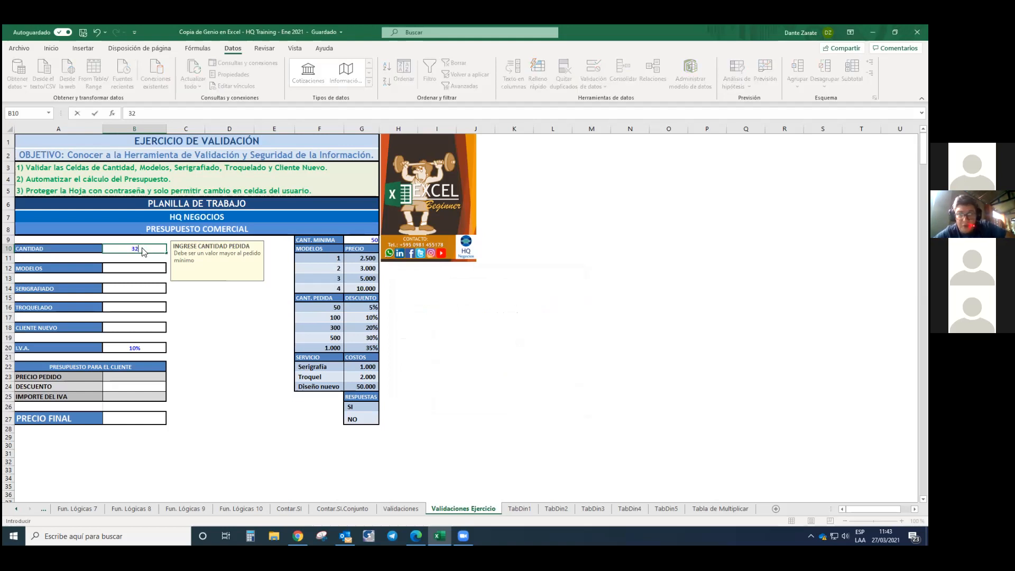
key("Return")
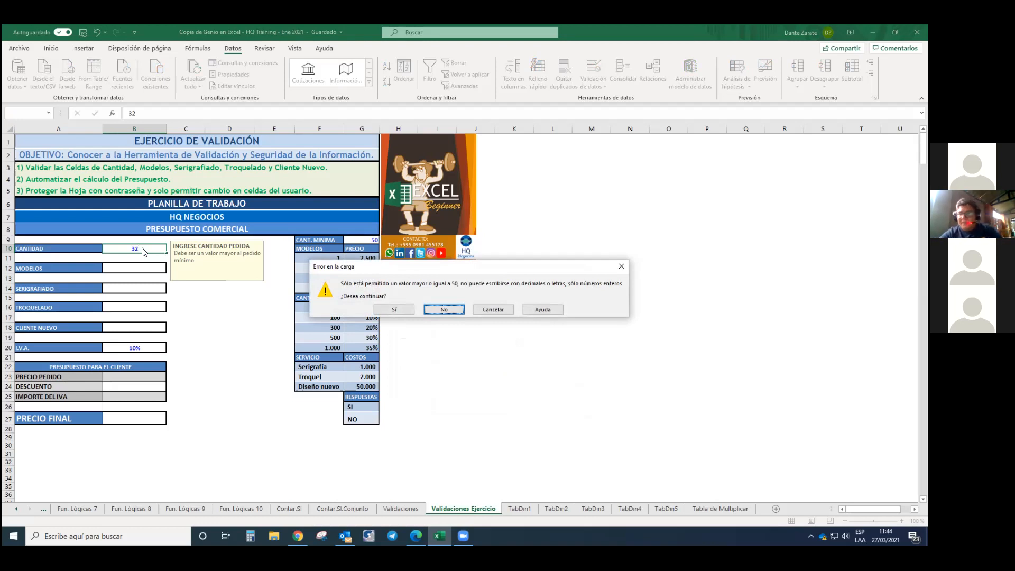
key("Left")
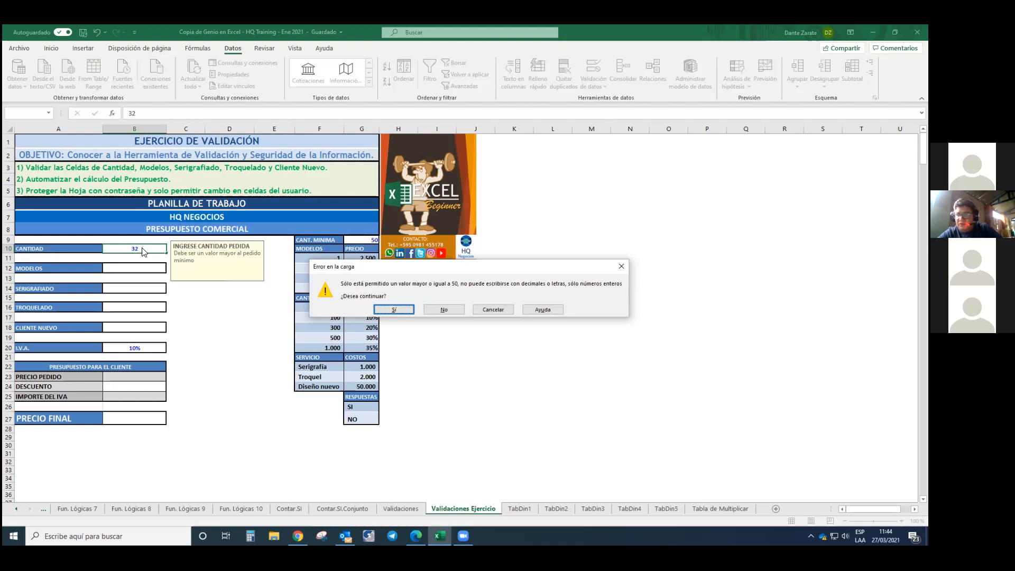
key("Return")
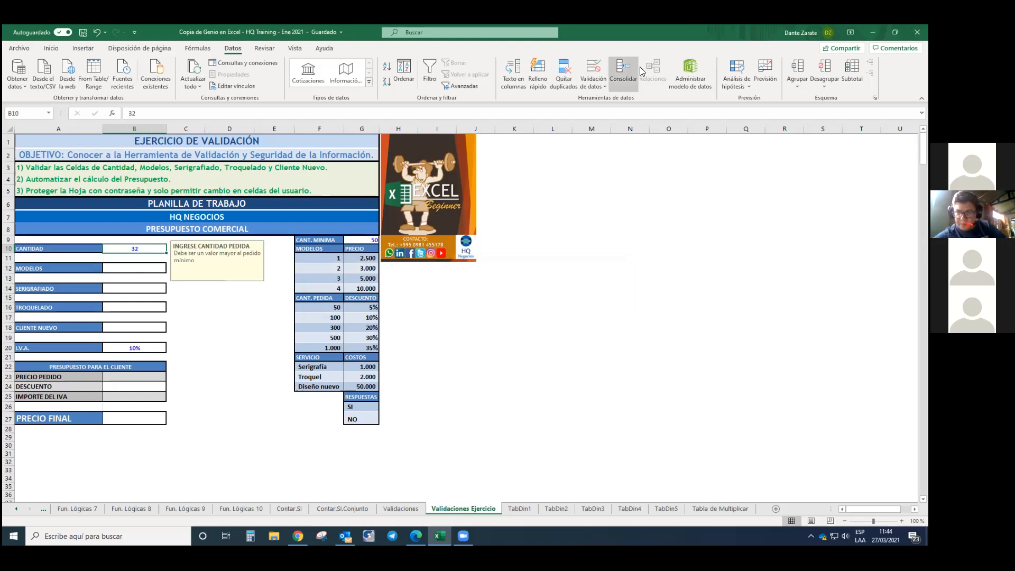
- Change the error alert style of the CANTIDAD cell B10 to Alto and apply the validation
left_click(594, 85)
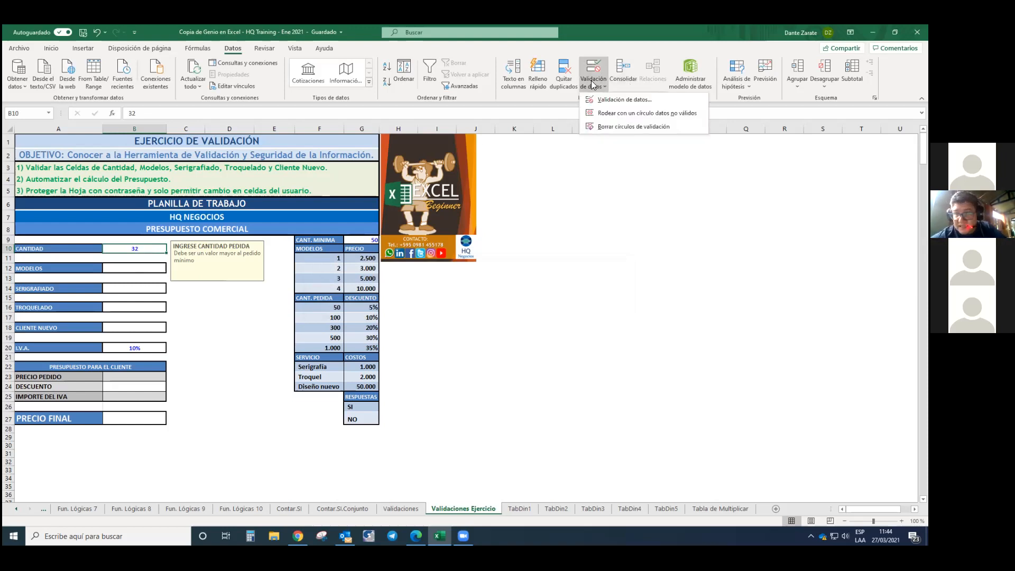
left_click(600, 96)
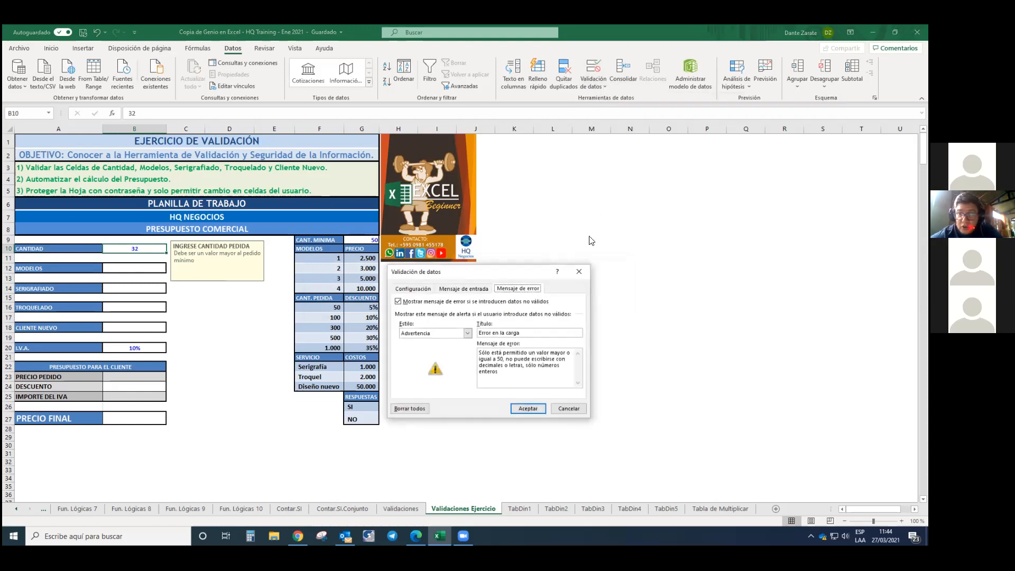
left_click(460, 334)
left_click(460, 334)
left_click(447, 334)
left_click(453, 342)
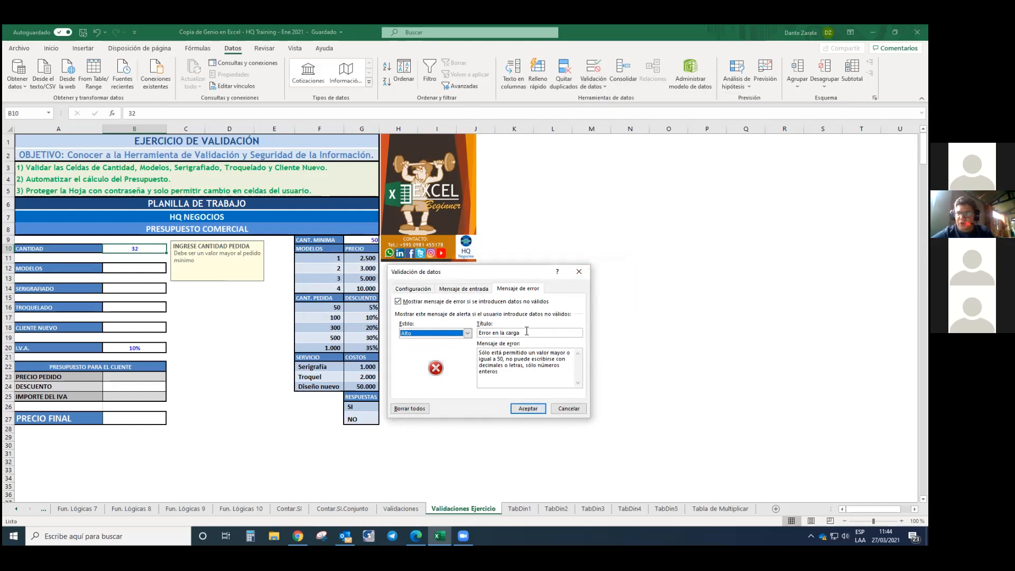
left_click(528, 408)
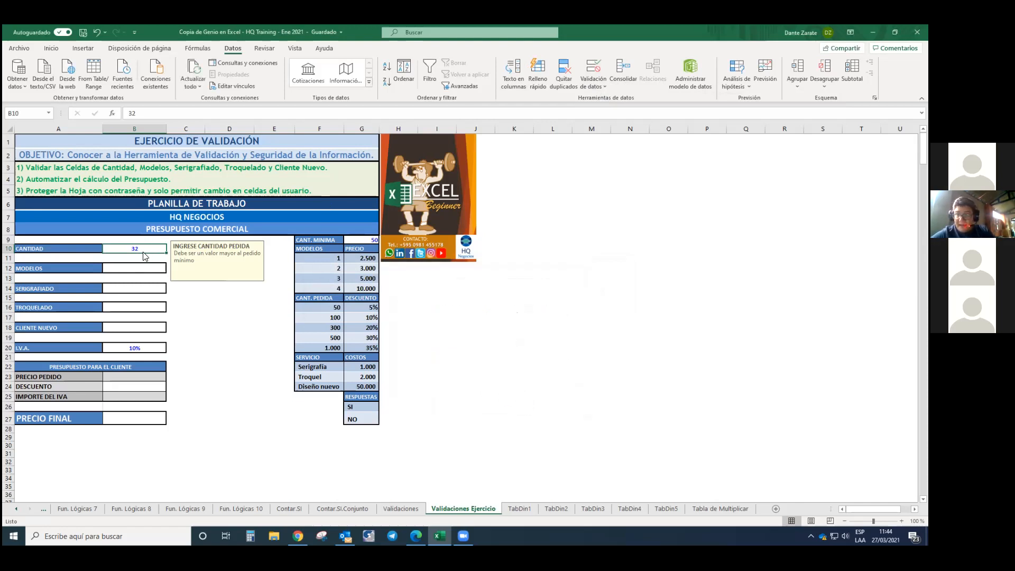
- Test the Alto alert of the CANTIDAD cell B10 with 24 and 25, retrying each time, and enter 50
type("24")
key("Return")
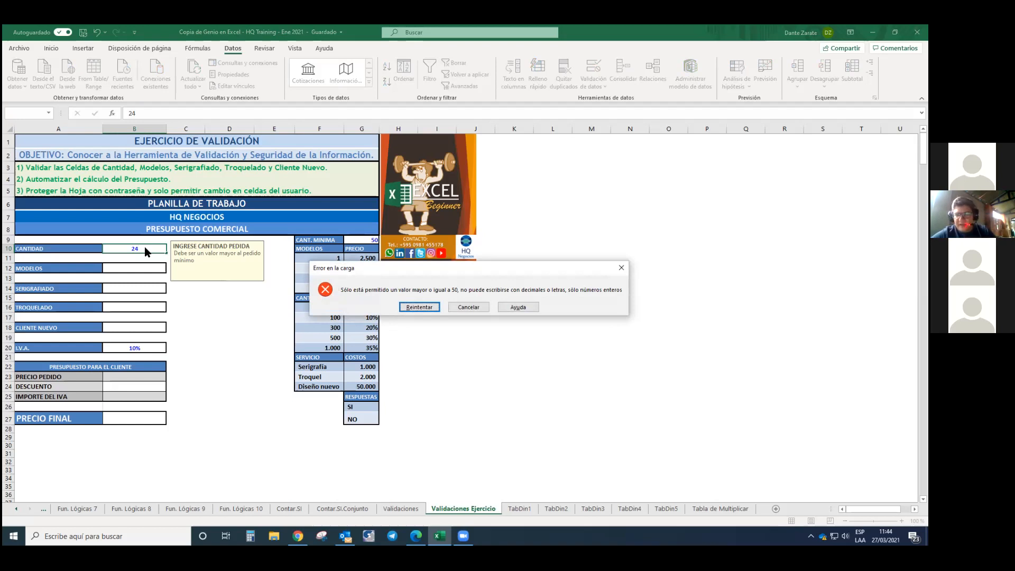
key("Return")
type("25")
key("Return")
key("Return")
type("50")
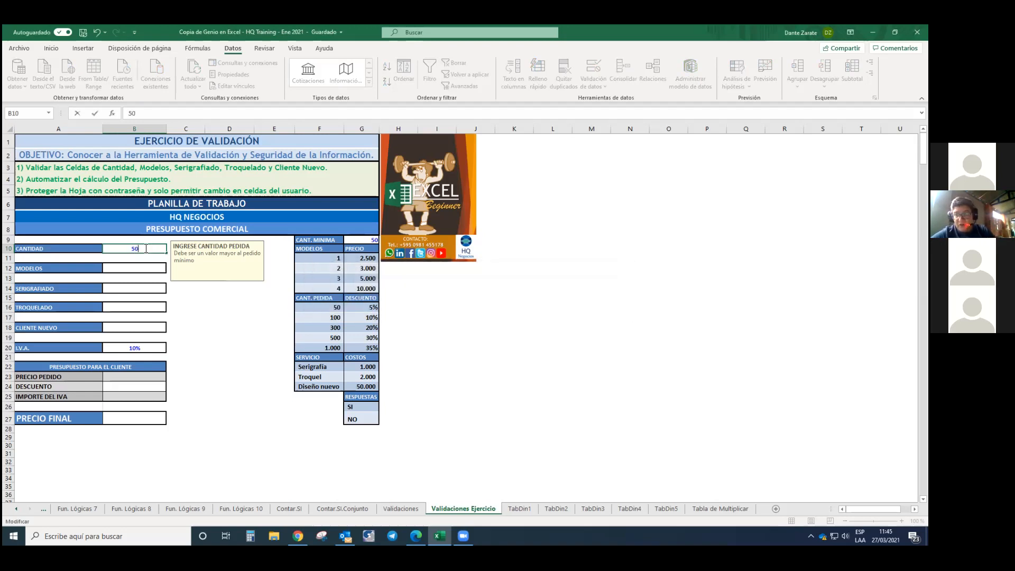
key("Return")
- Test the CANTIDAD cell B10 with the decimal entry 50,5, retry and enter 50
left_click(146, 248)
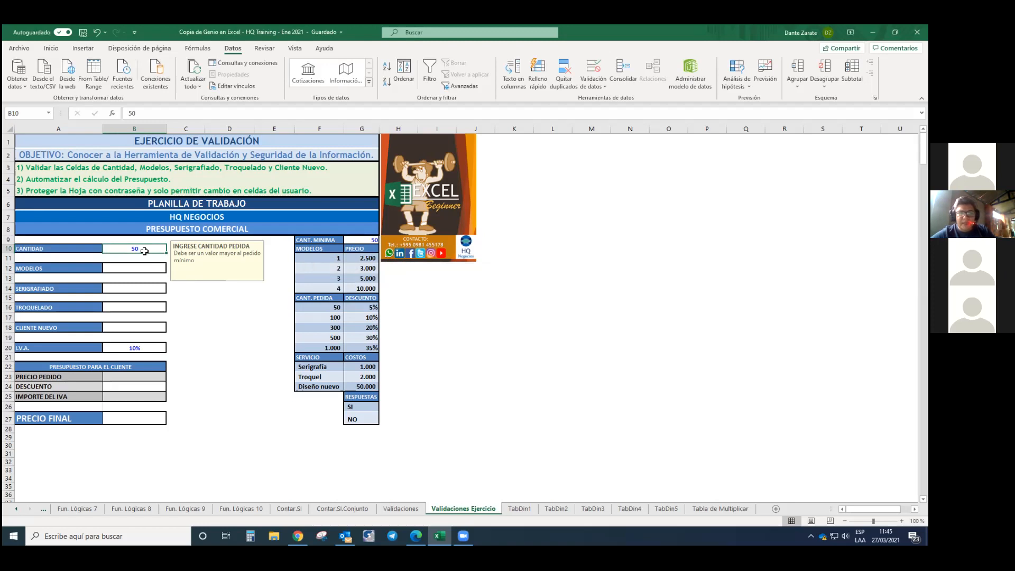
type("50")
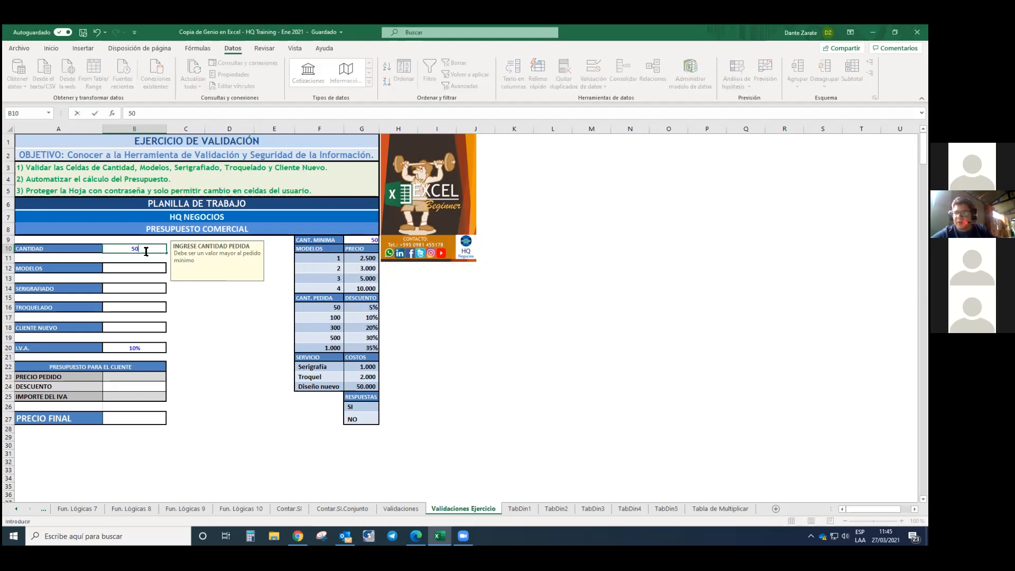
type(",5")
key("Return")
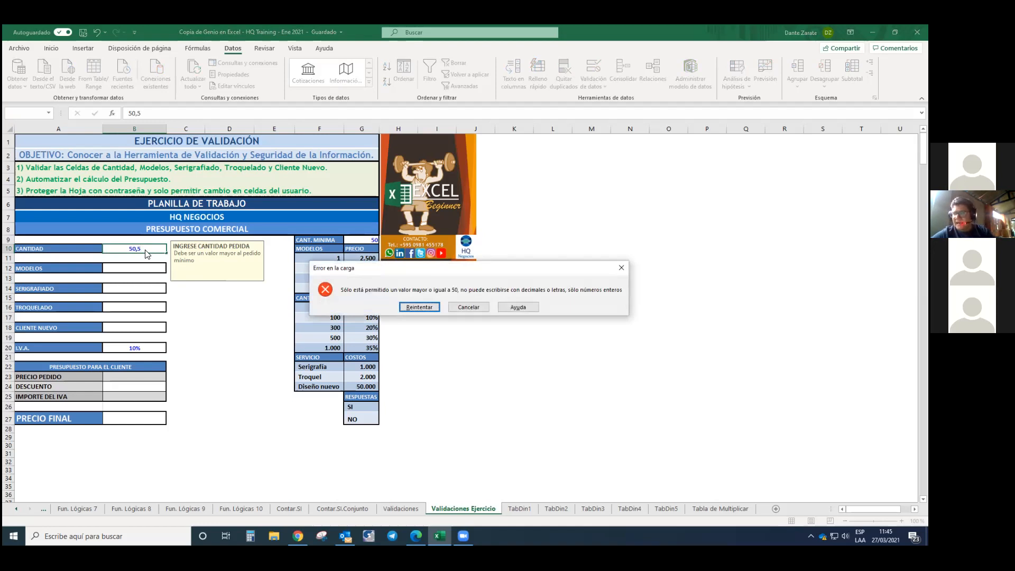
key("Return")
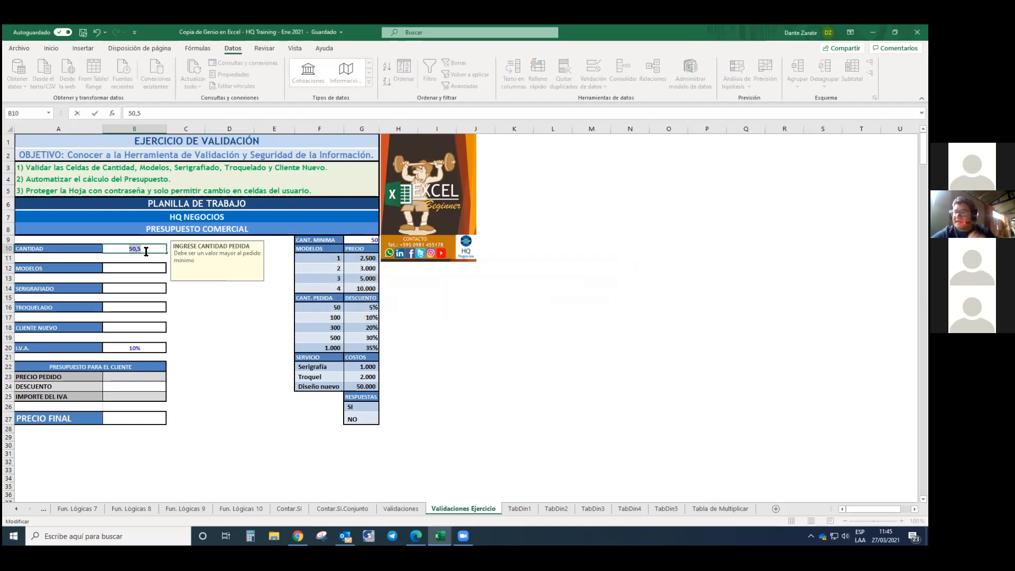
type("50")
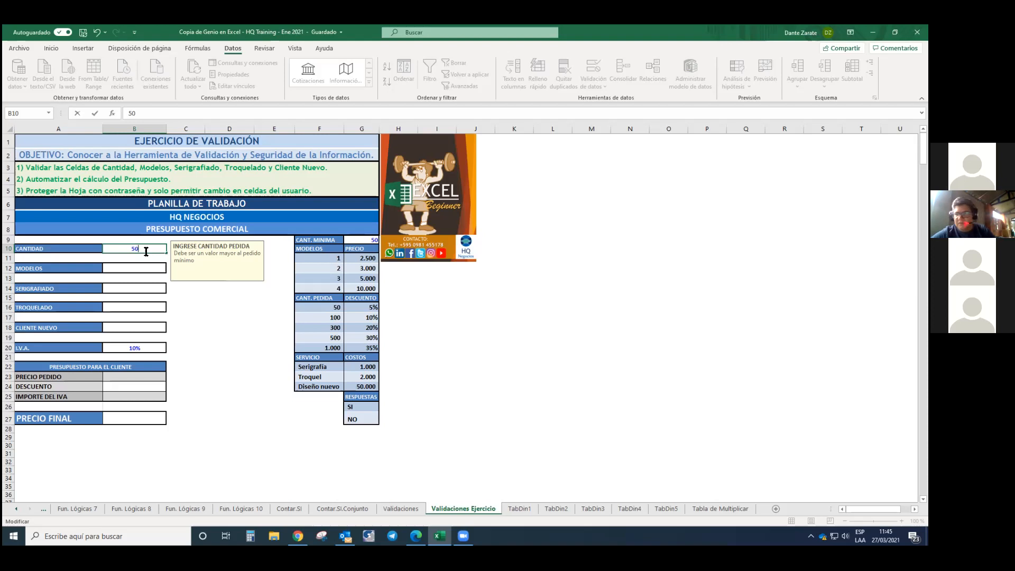
key("Return")
- Test the CANTIDAD cell B10 with the text entry "cincuenta", retry and enter 50
left_click(144, 251)
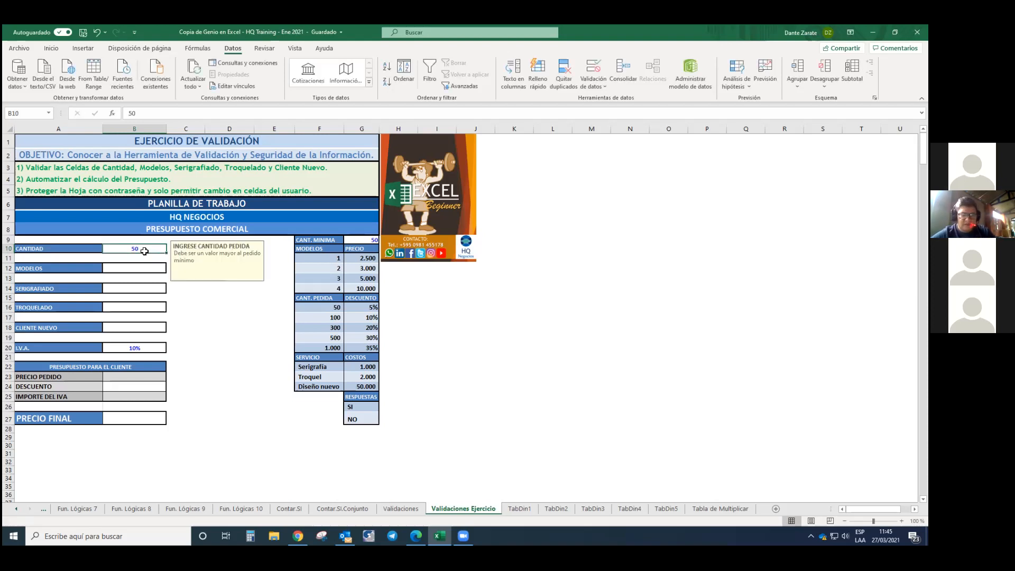
type("cincuenta")
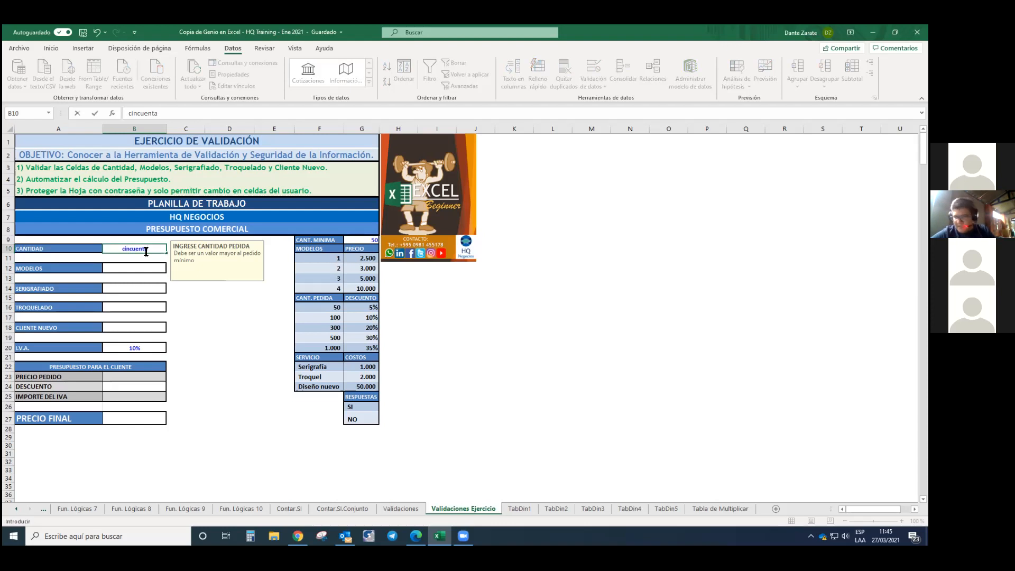
key("Return")
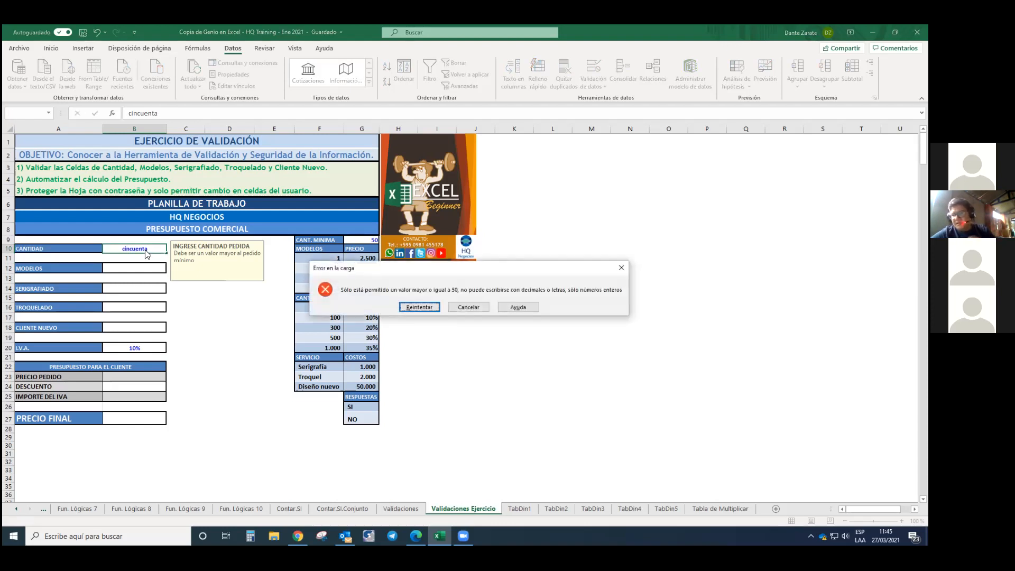
key("Return")
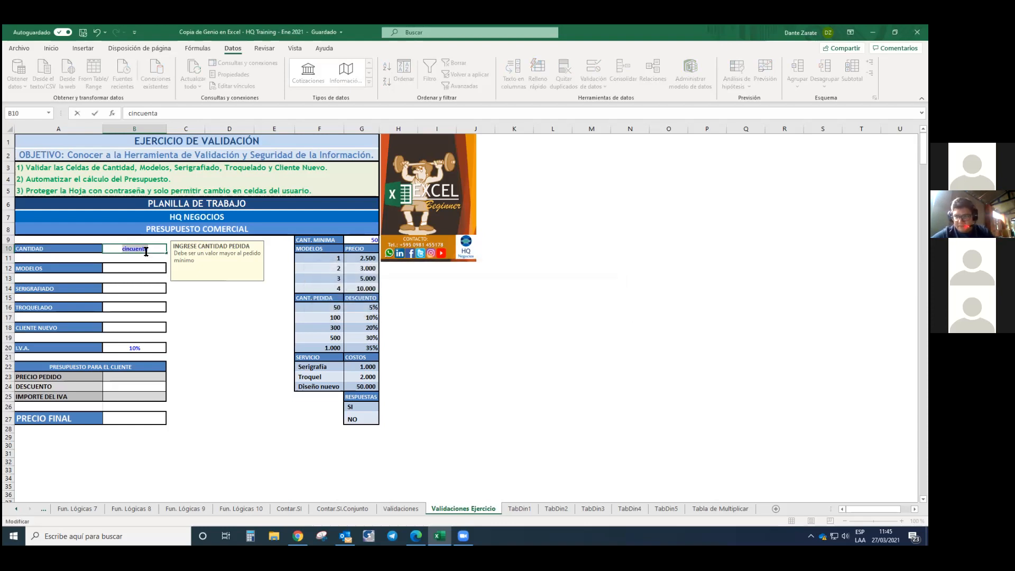
type("50")
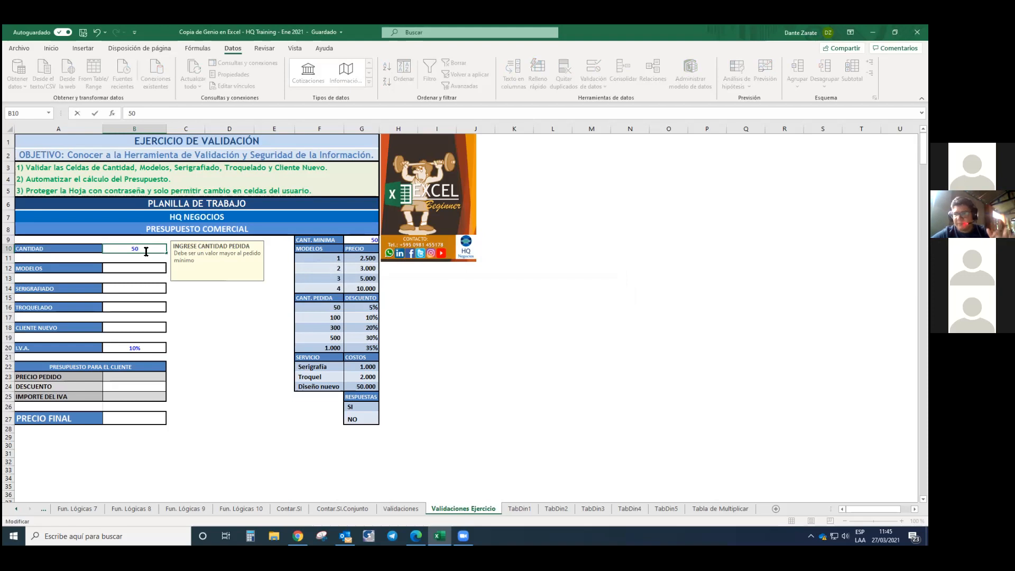
key("Return")
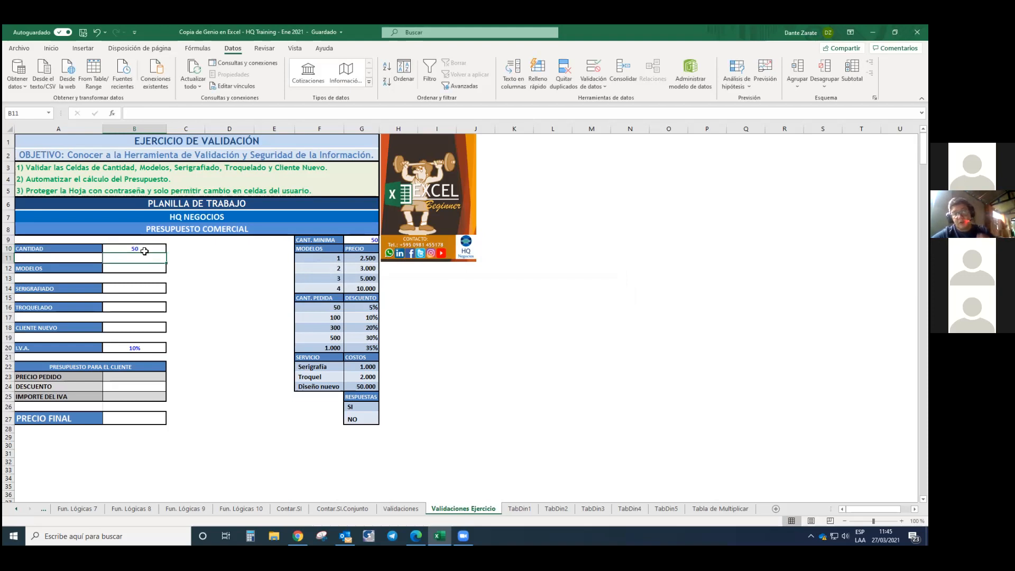
- Set the CANTIDAD cell B10 to 100 and move to the MODELOS cell B12
left_click(144, 251)
type("100")
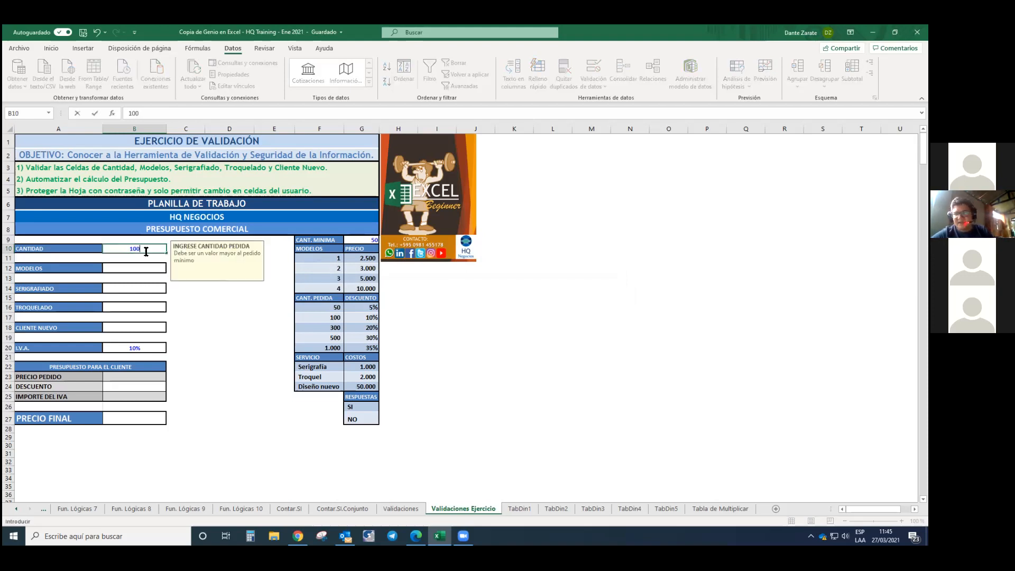
key("Return")
key("Return")
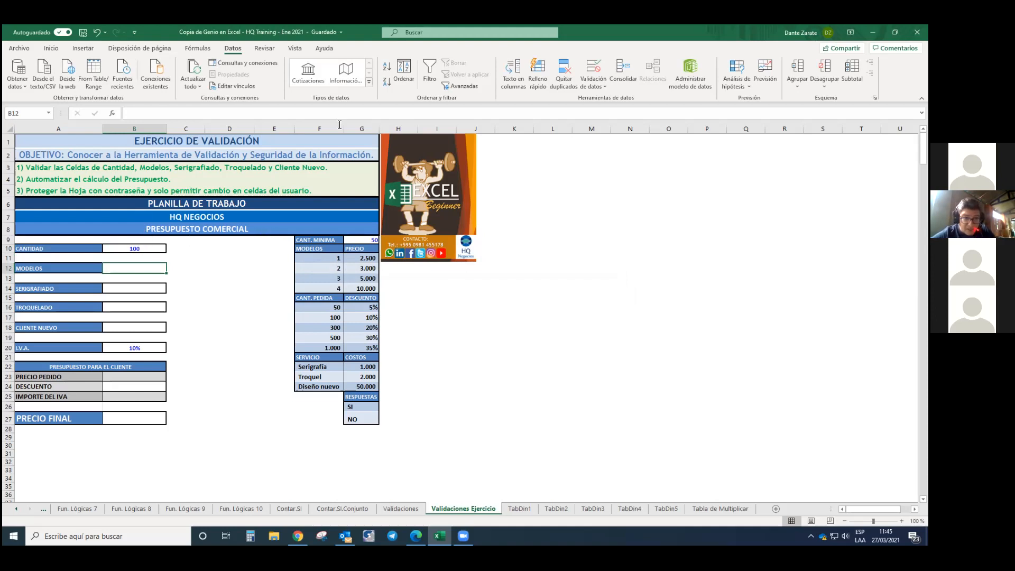
- Replace the four model numbers in F11:F14 with harina integral, pa fritas, fideo and mandiokita
left_click(330, 258)
type("harina")
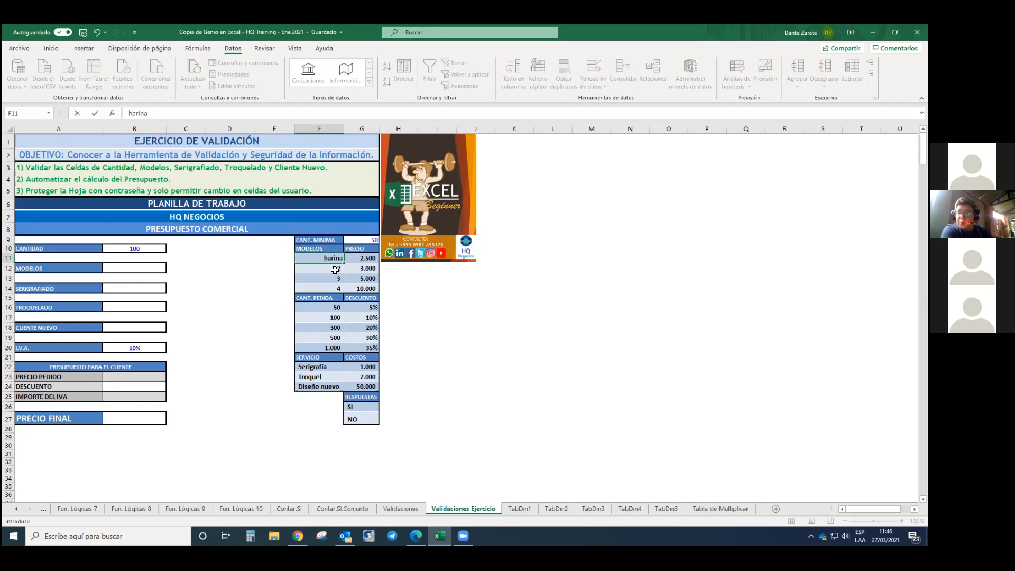
type(" integral")
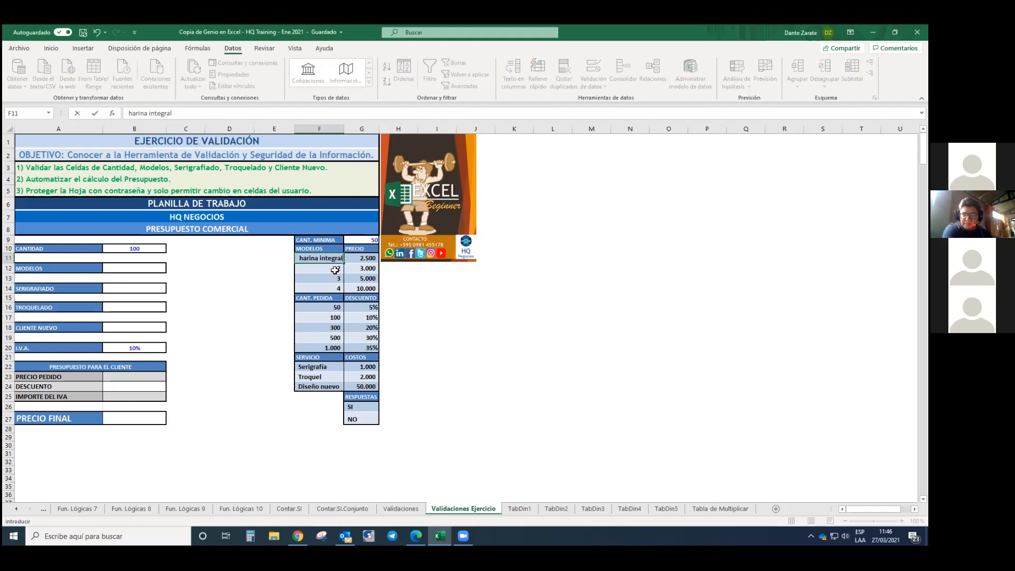
key("Return")
type("p")
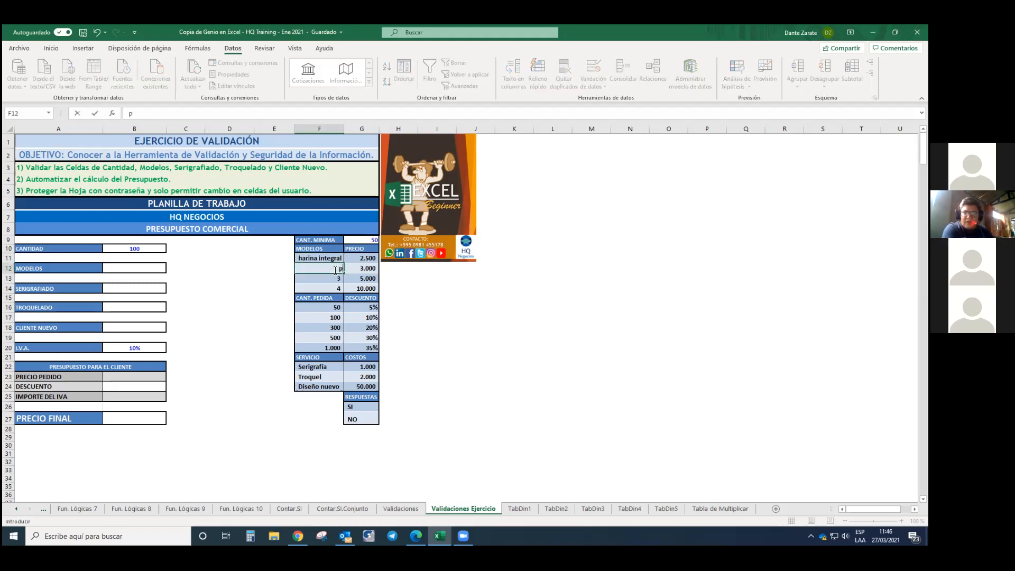
type("a fritas")
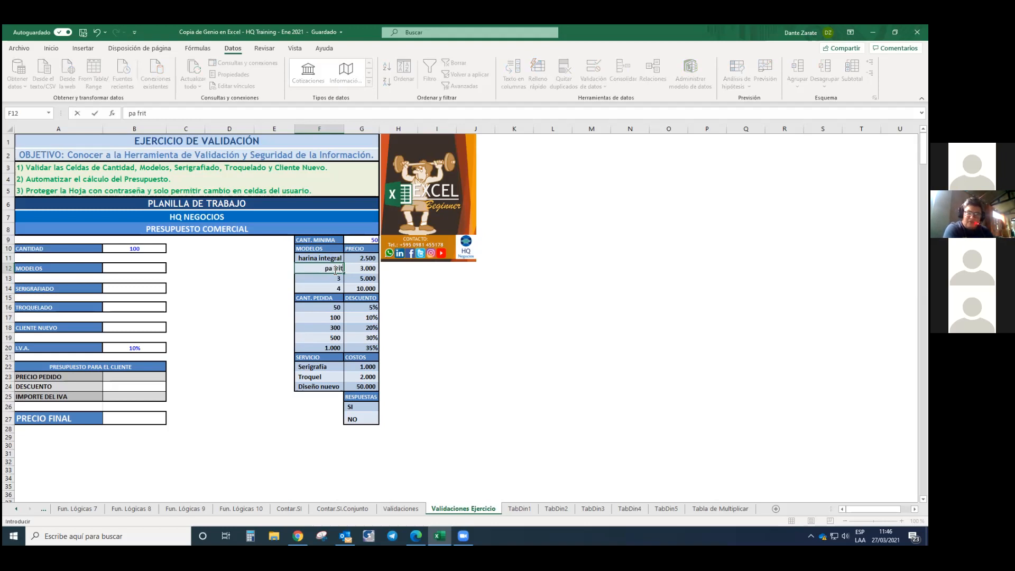
key("Return")
type("fideo")
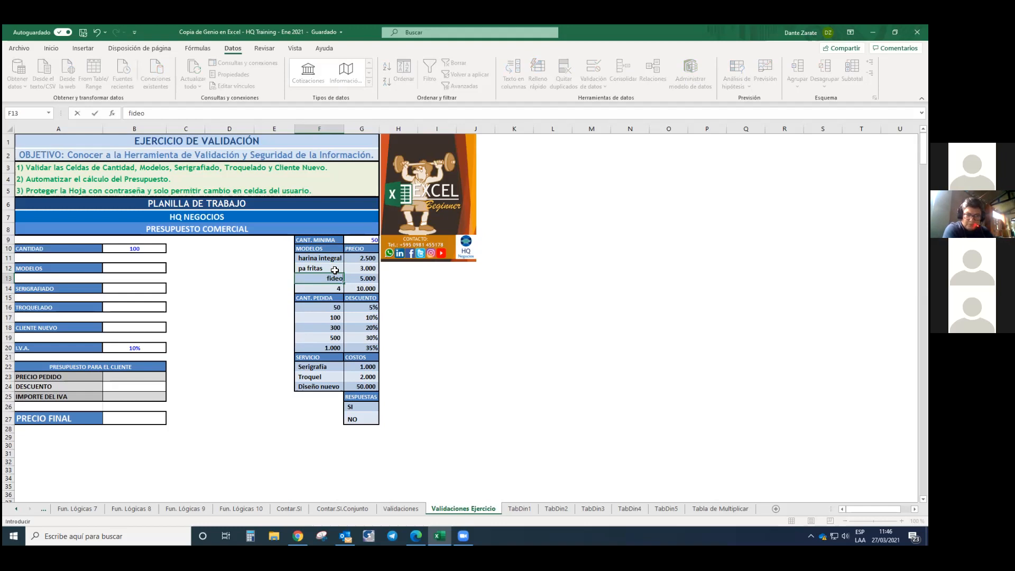
key("Return")
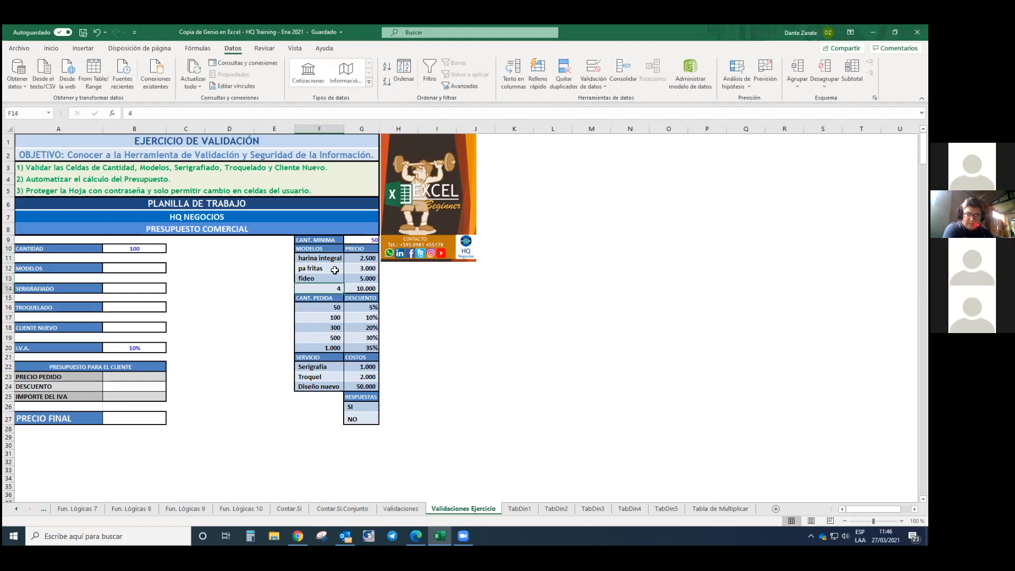
type("ma")
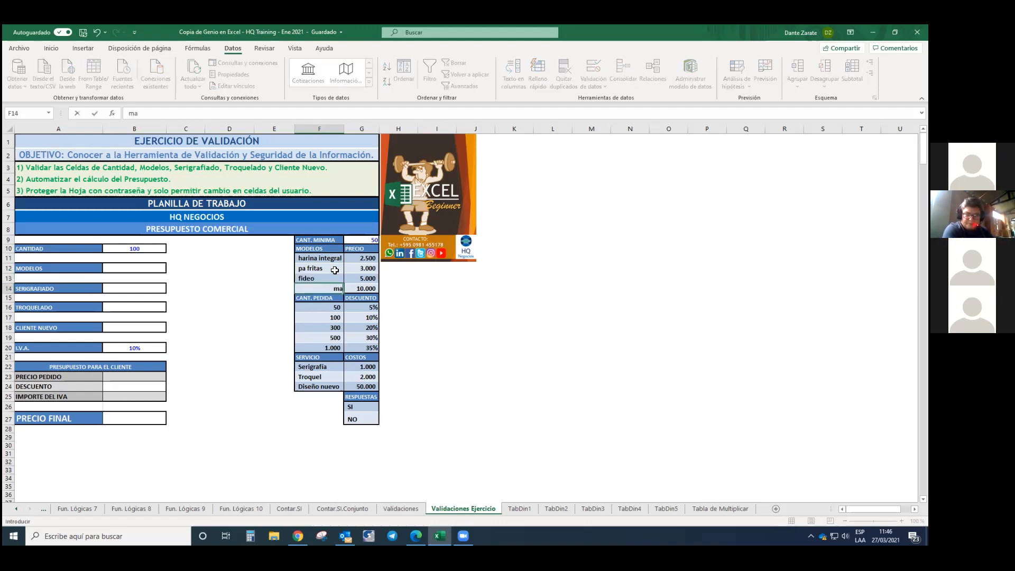
type("ndiokita")
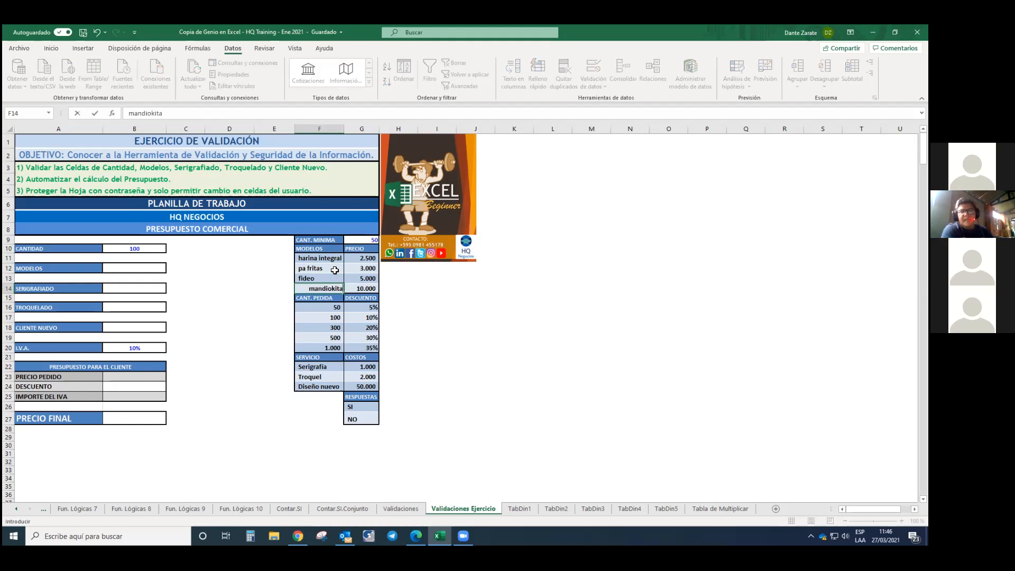
key("Return")
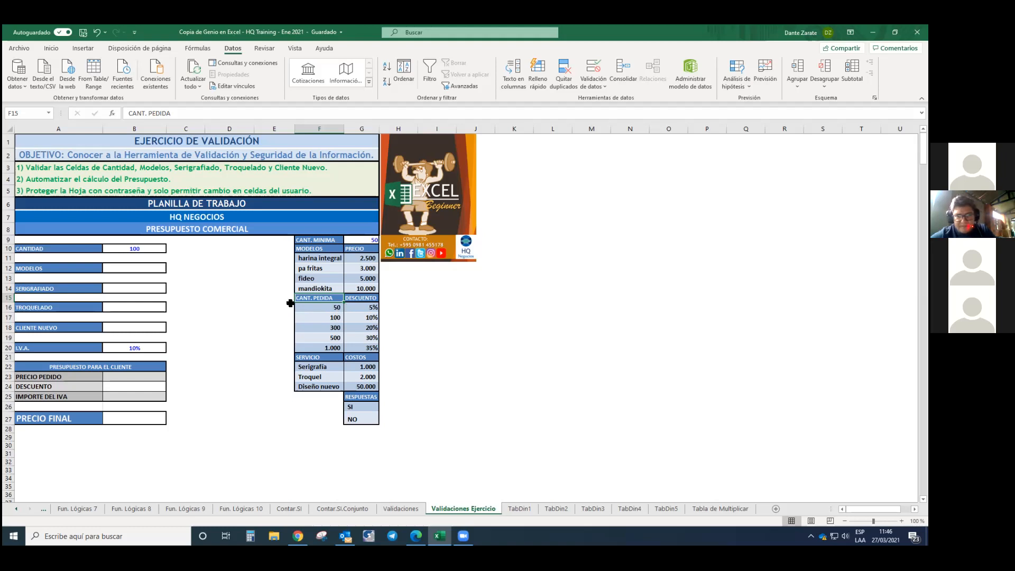
- Add a Lista validation to the MODELOS cell B12 with the model names in =$F$11:$F$14 as its source
left_click(160, 268)
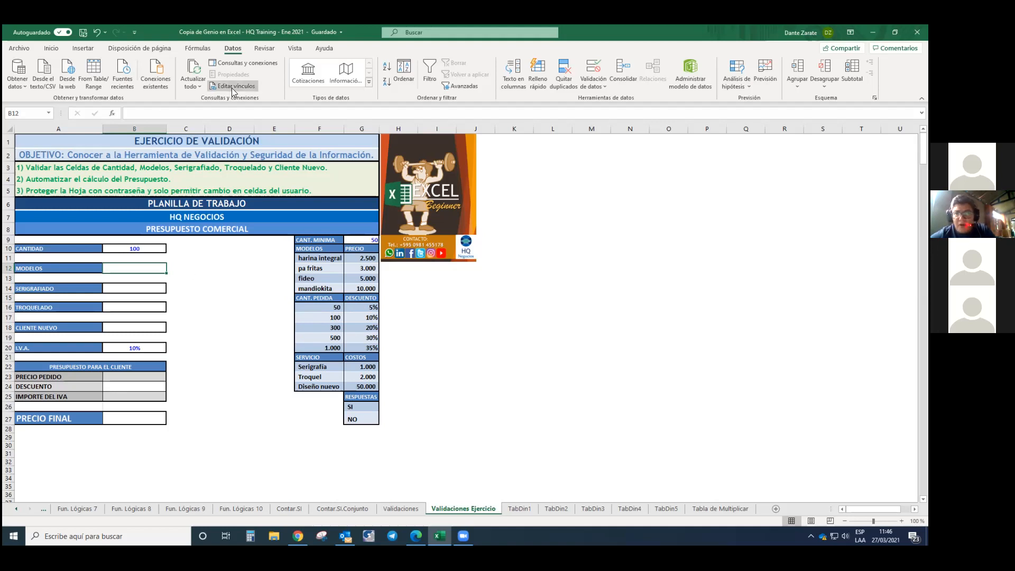
left_click(592, 82)
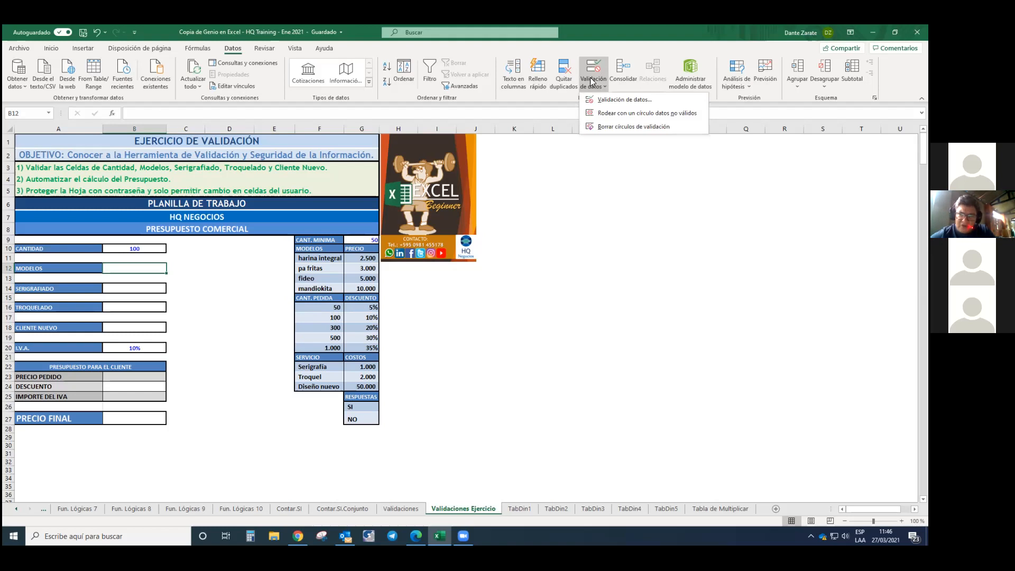
left_click(602, 99)
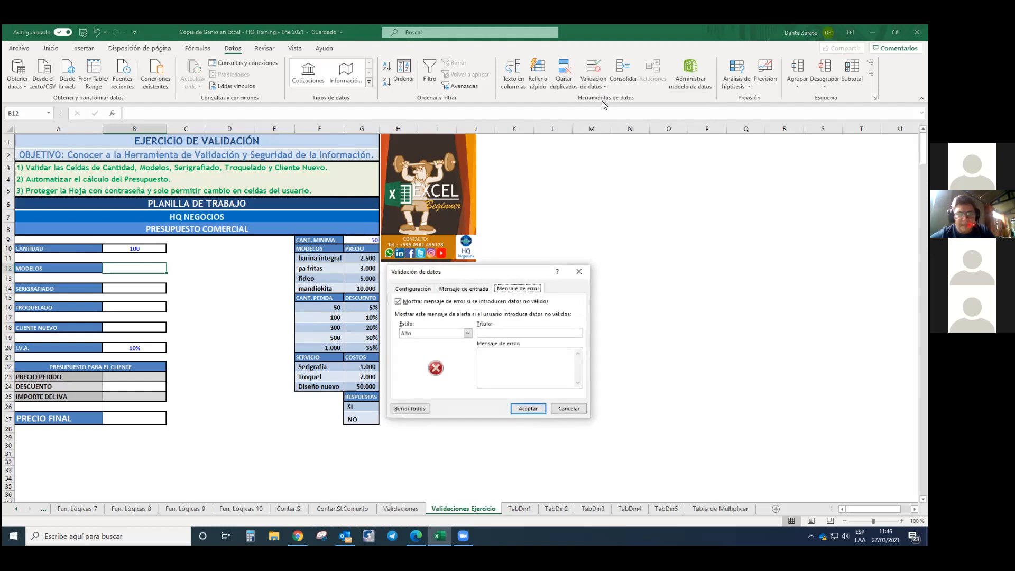
left_click(417, 290)
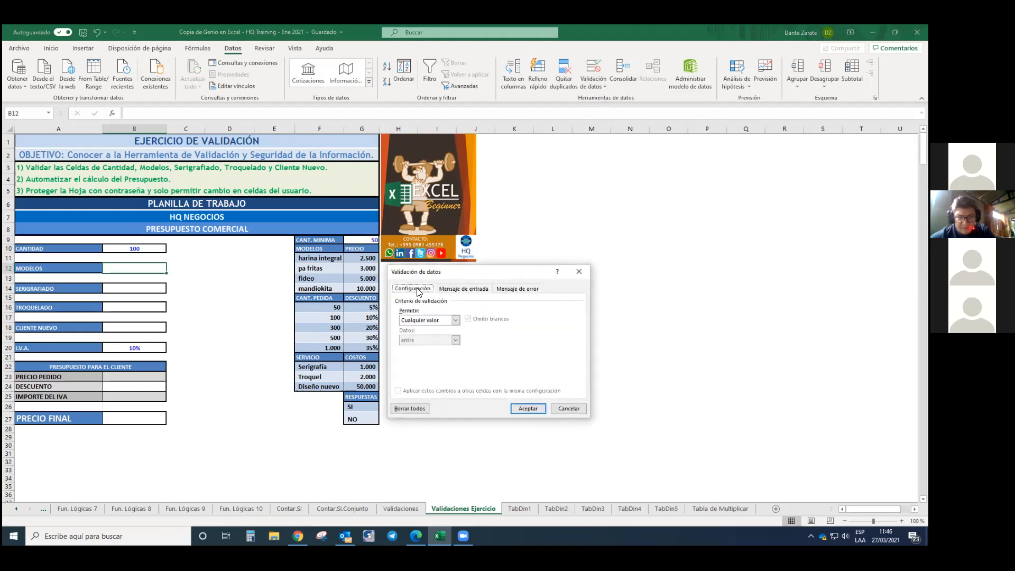
left_click(455, 321)
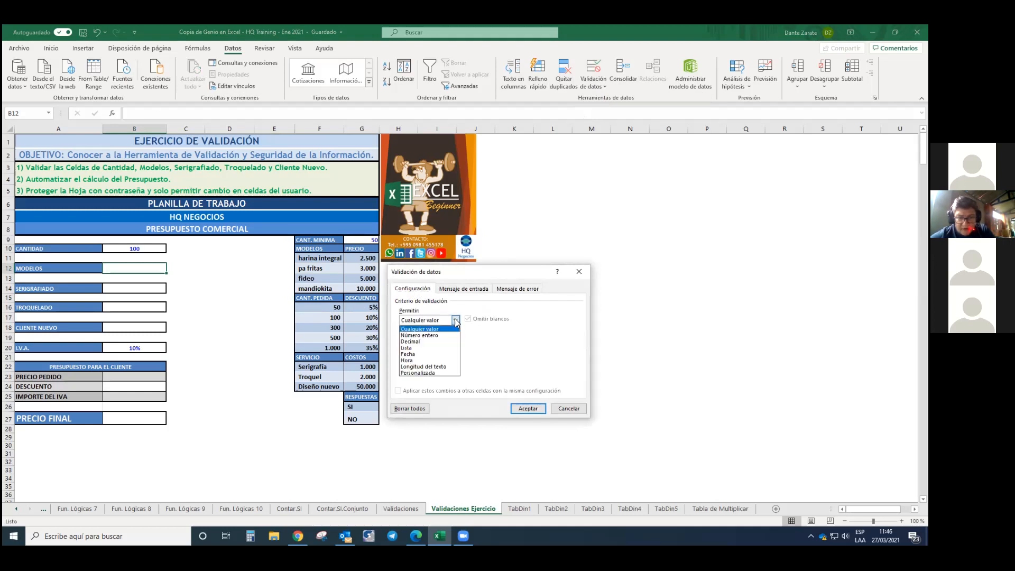
left_click(429, 348)
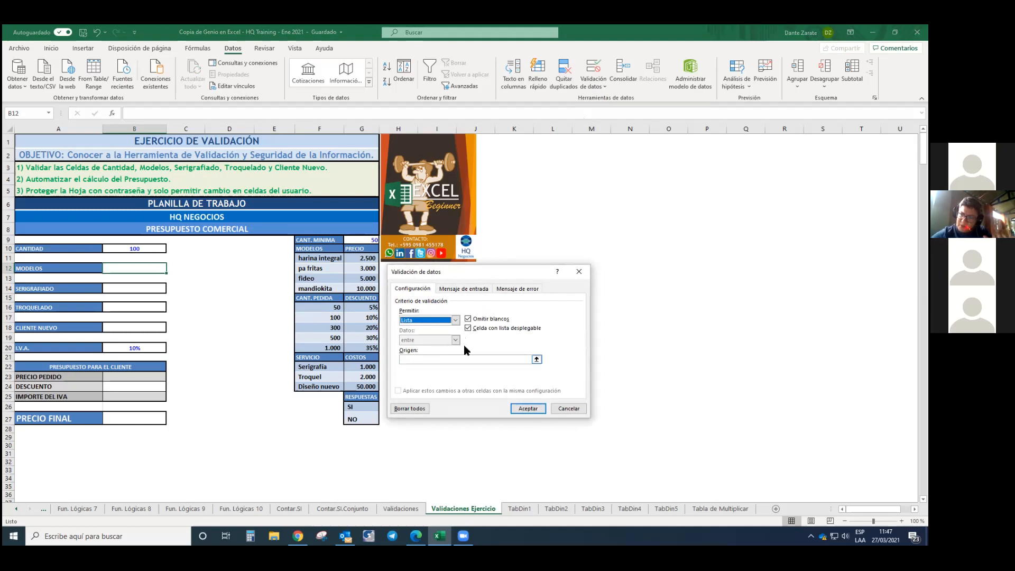
left_click(471, 359)
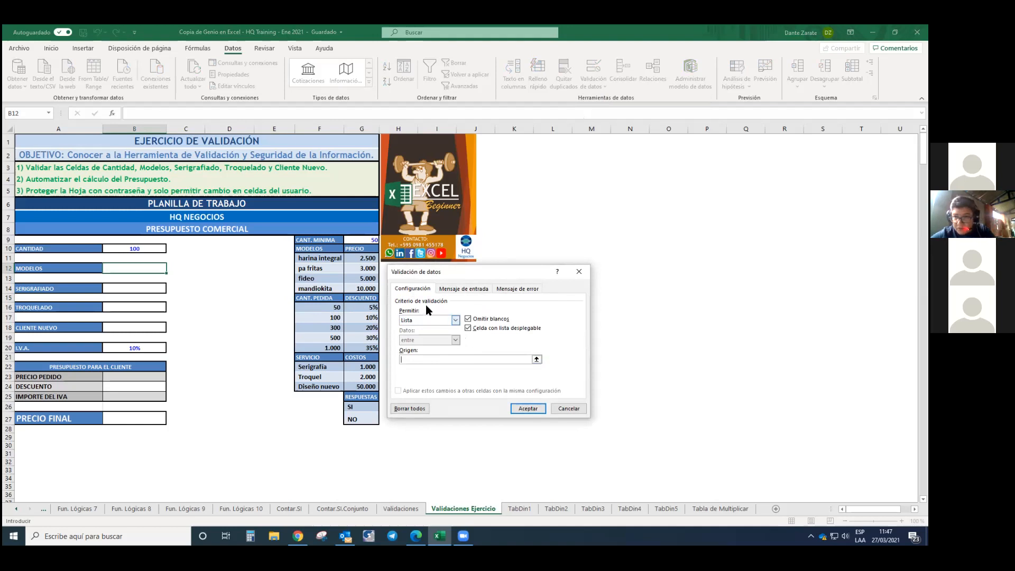
left_click(319, 260)
left_click_drag(319, 264, 318, 287)
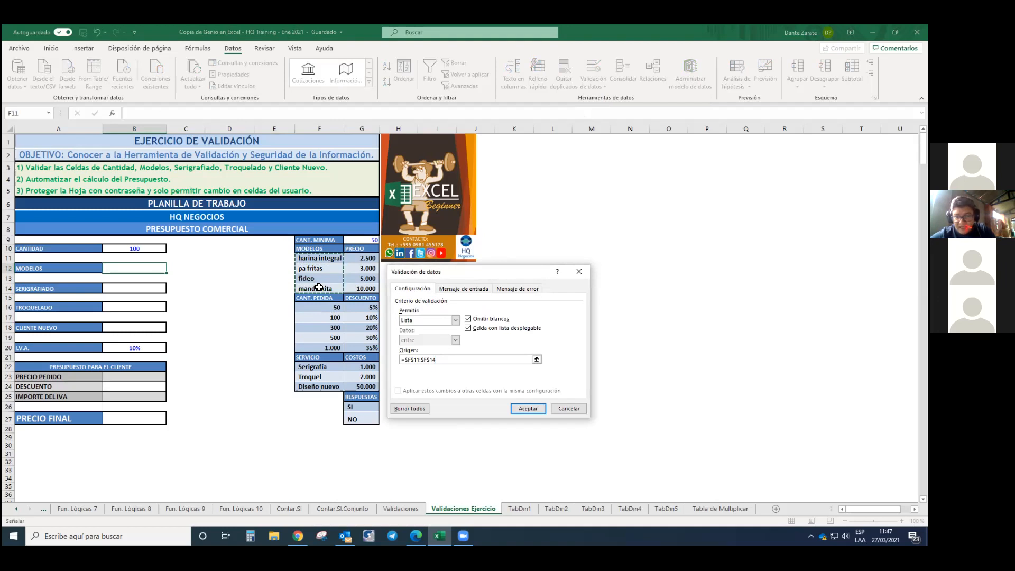
left_click(527, 408)
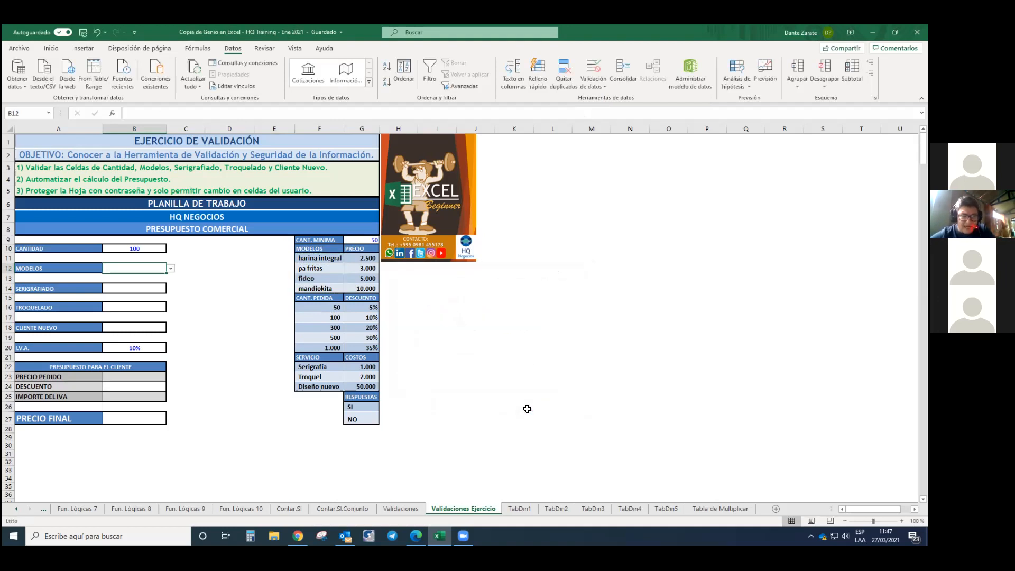
- Test the drop-down list of the MODELOS cell B12 by choosing pa fritas and then mandiokita
left_click(170, 269)
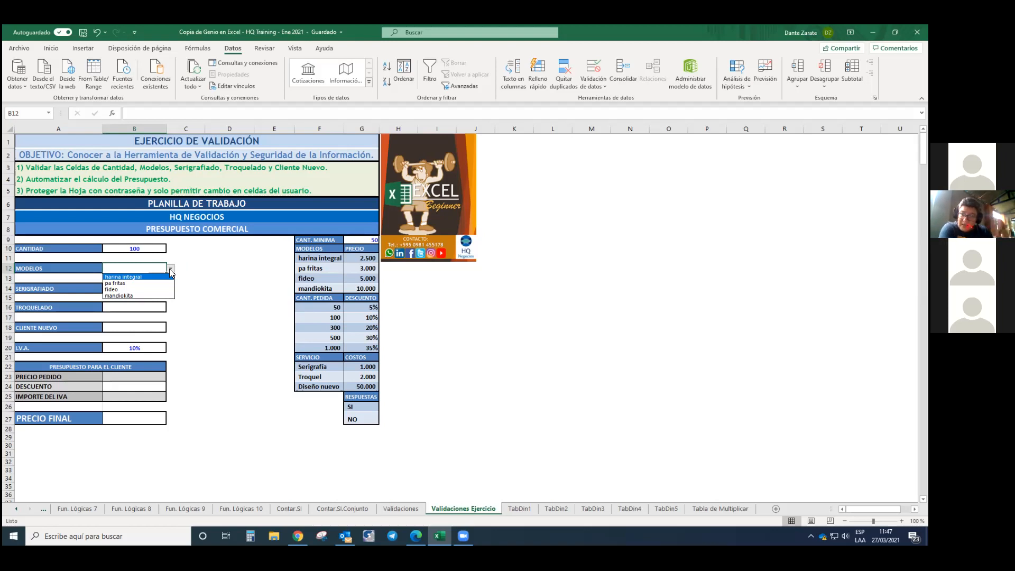
left_click(151, 283)
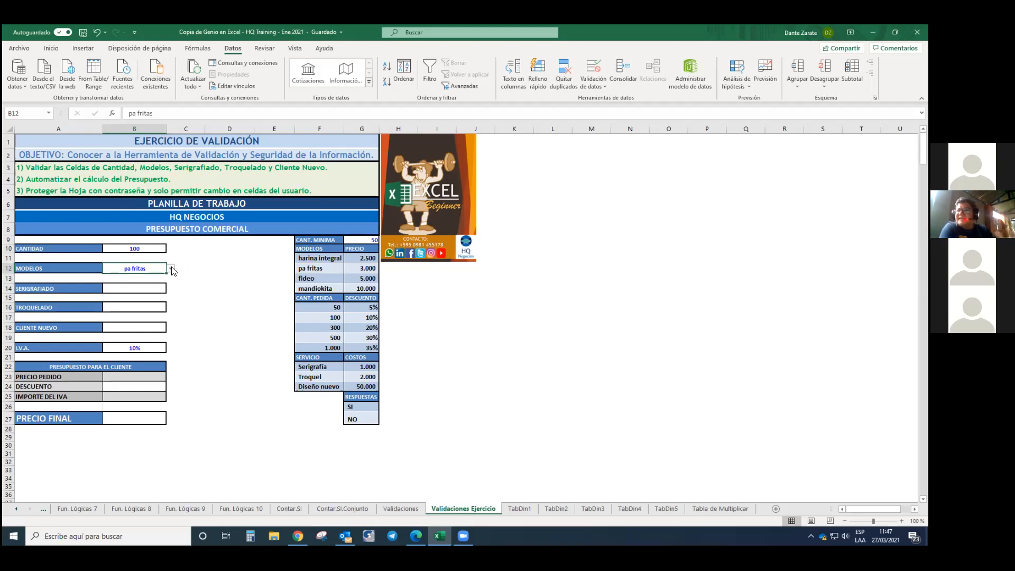
left_click(171, 269)
left_click(154, 294)
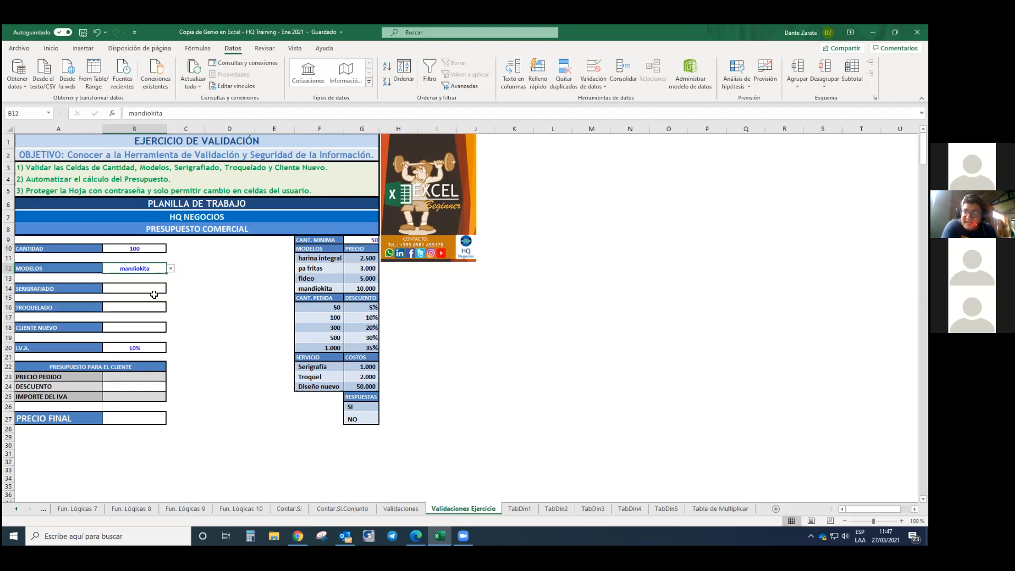
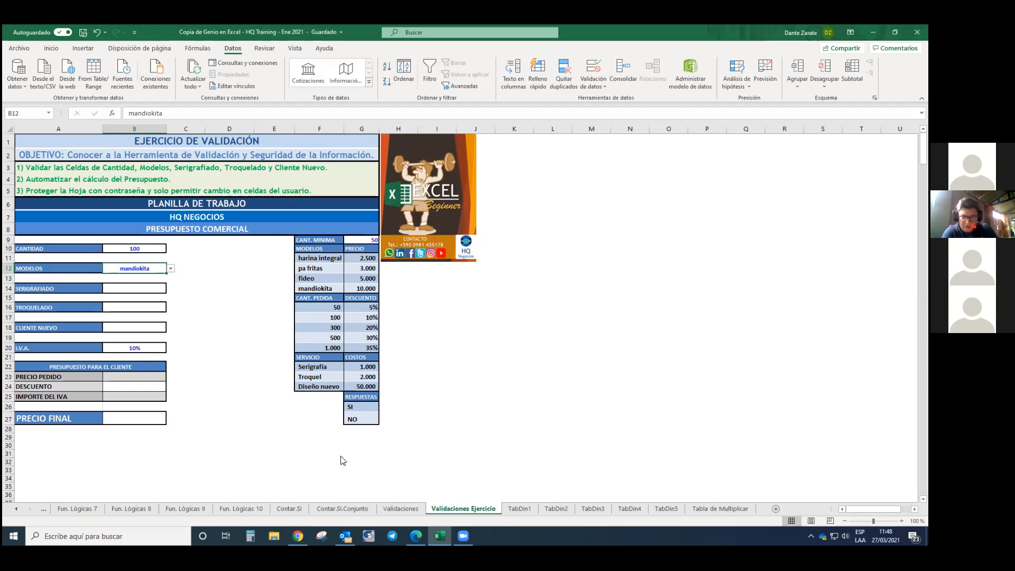
- Check the input message of the MODELOS cell B11 on the Validaciones sheet and return to Validaciones Ejercicio
left_click(401, 509)
left_click(148, 258)
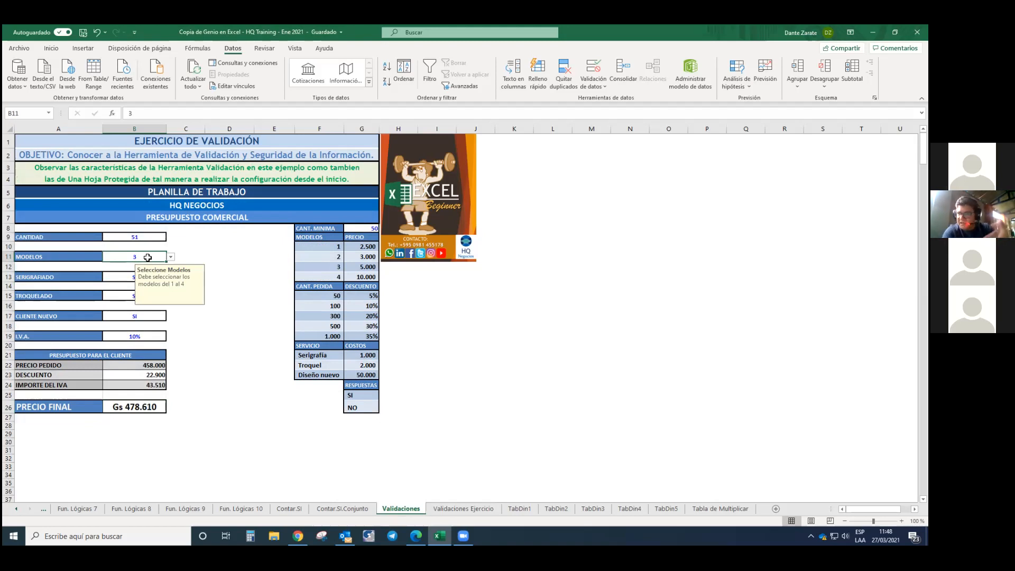
left_click(443, 508)
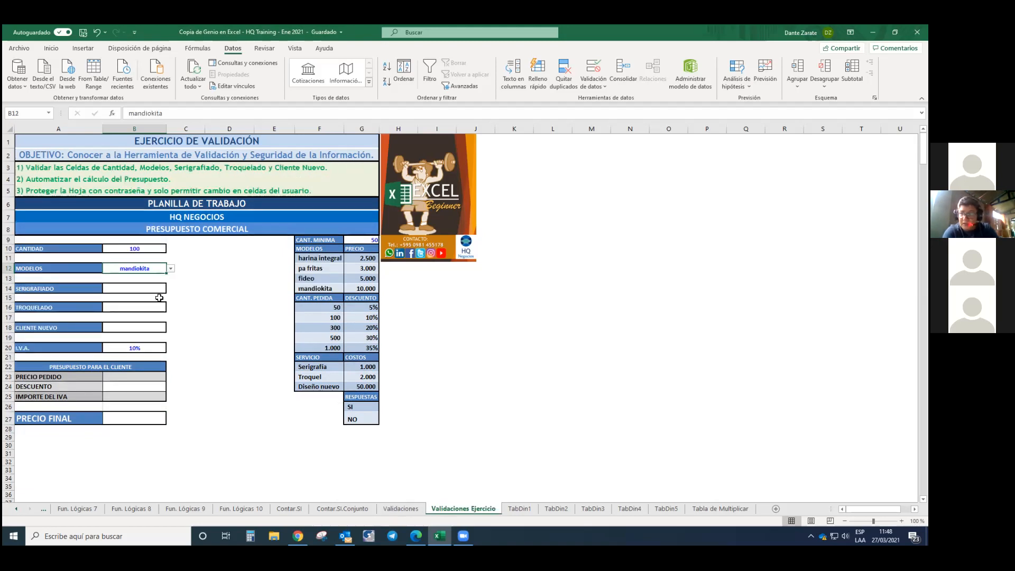
- Add an input message to the MODELOS cell B12's validation, titled "Seleccione productos" with the text "Siempre Hildebrand"
left_click(598, 84)
left_click(601, 97)
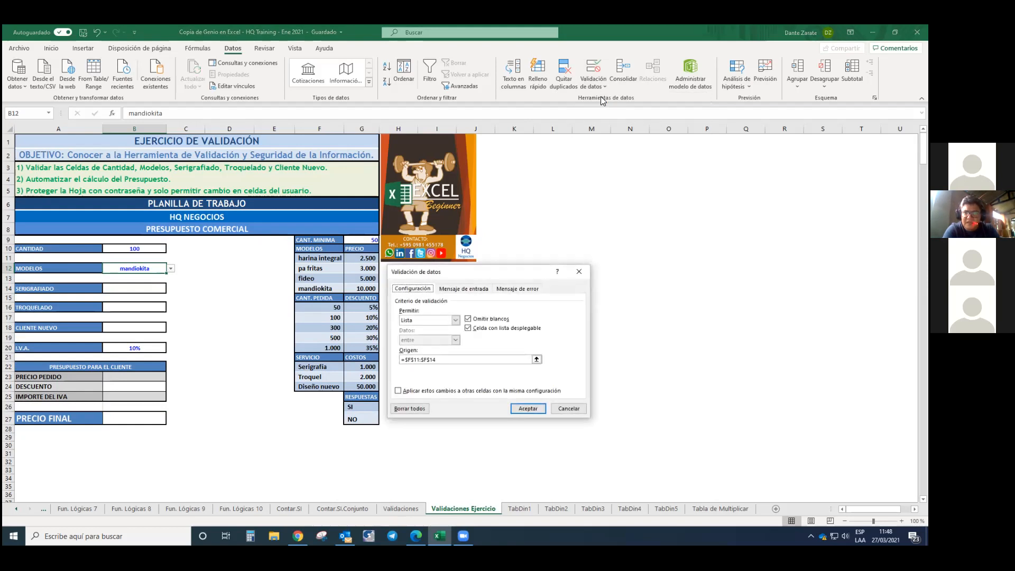
left_click(465, 290)
left_click(435, 332)
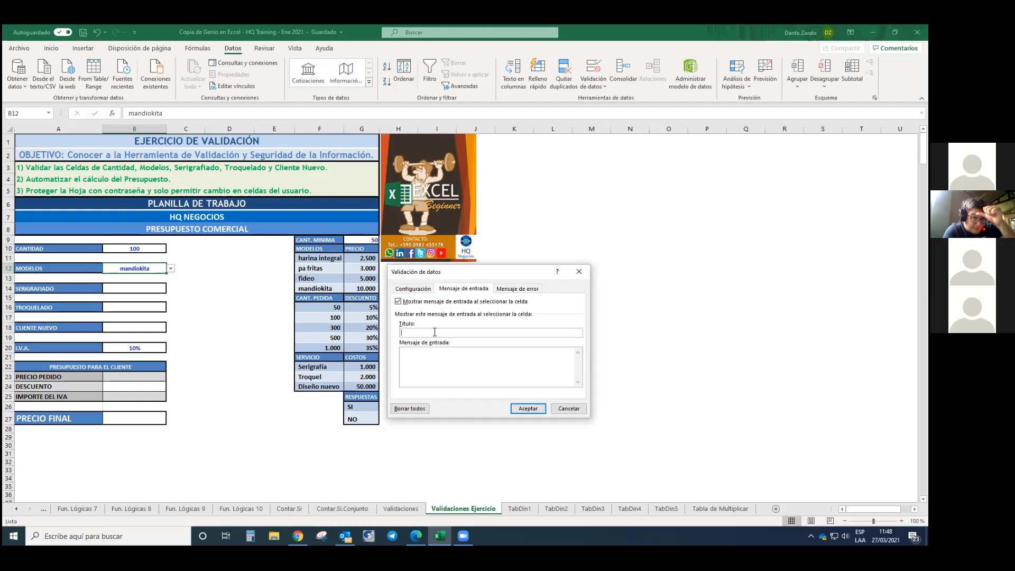
type("Seleccio")
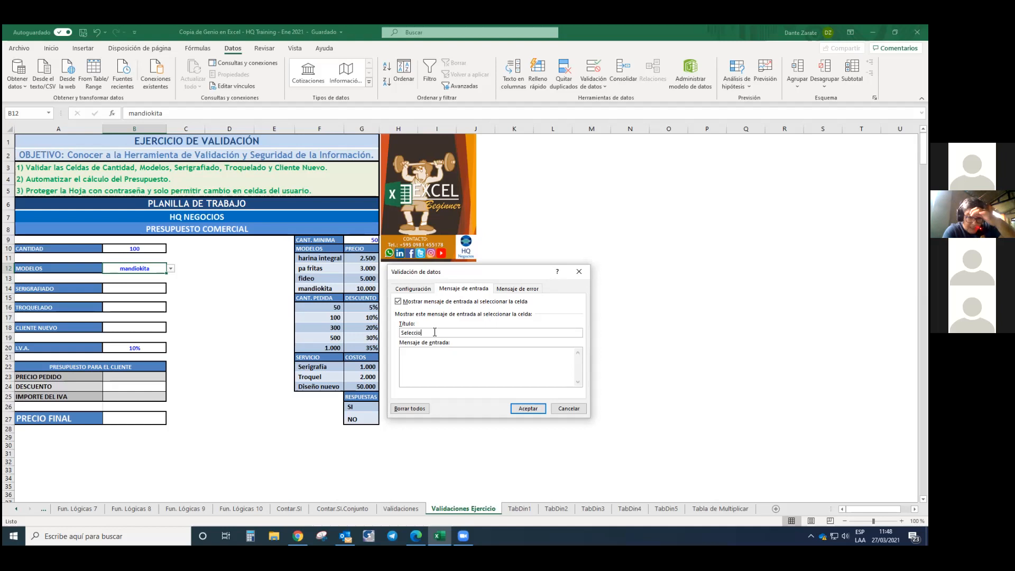
type("nesproductos")
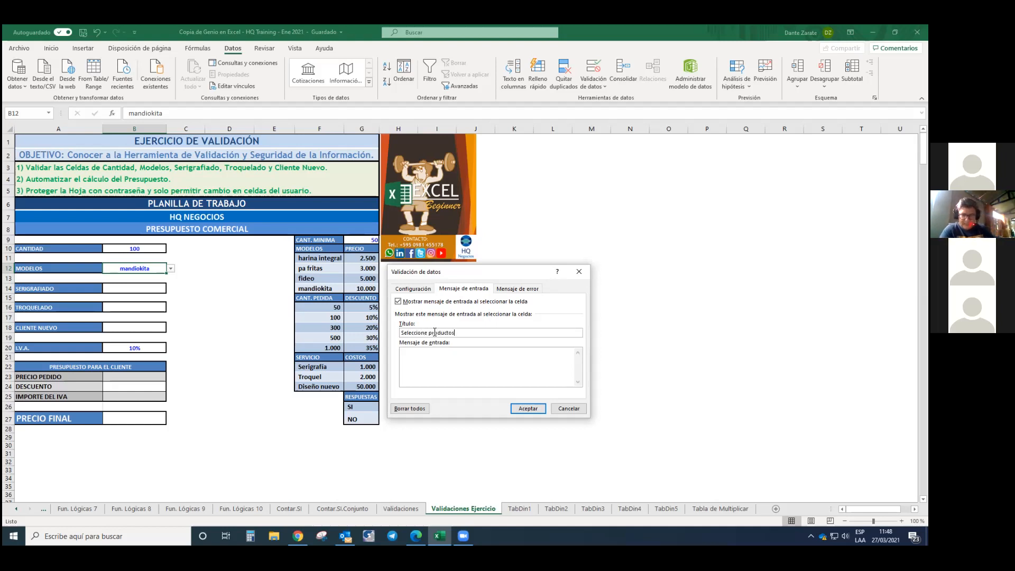
left_click(443, 354)
type("Sieme")
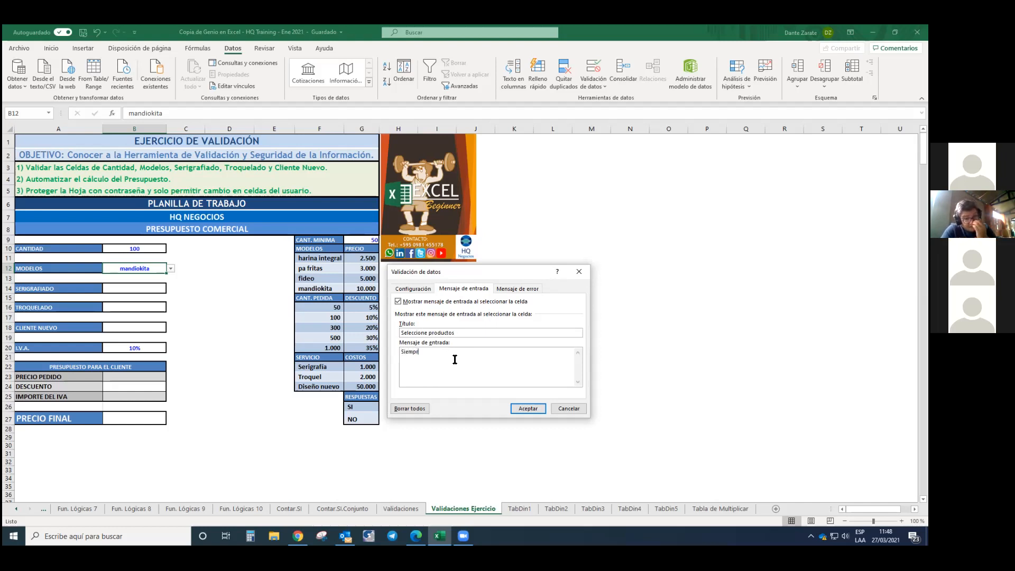
type("re Hildebrand")
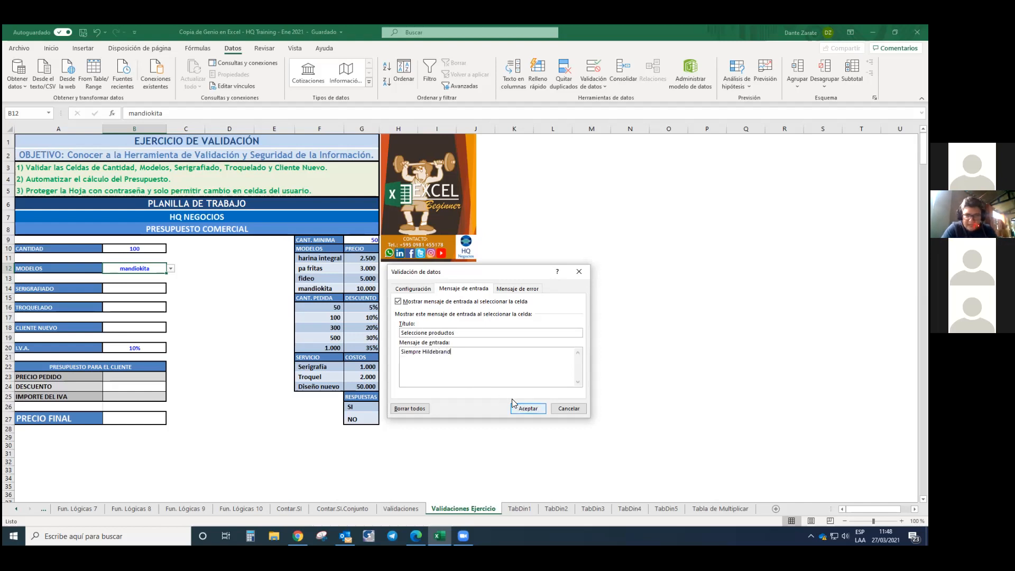
left_click(526, 408)
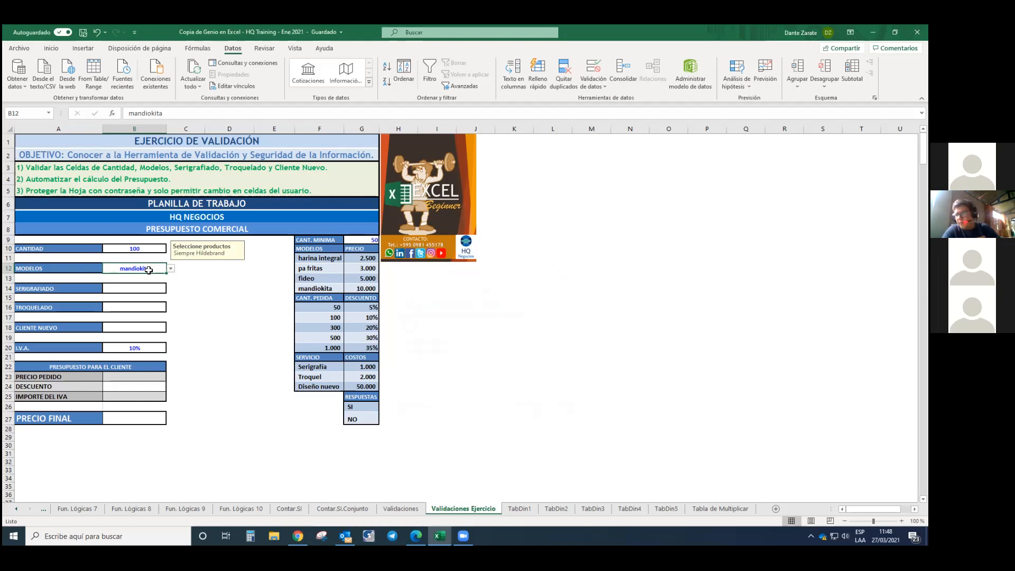
- Test the list validation of the MODELOS cell B12 by entering MANDIOKITA in uppercase
type("MA")
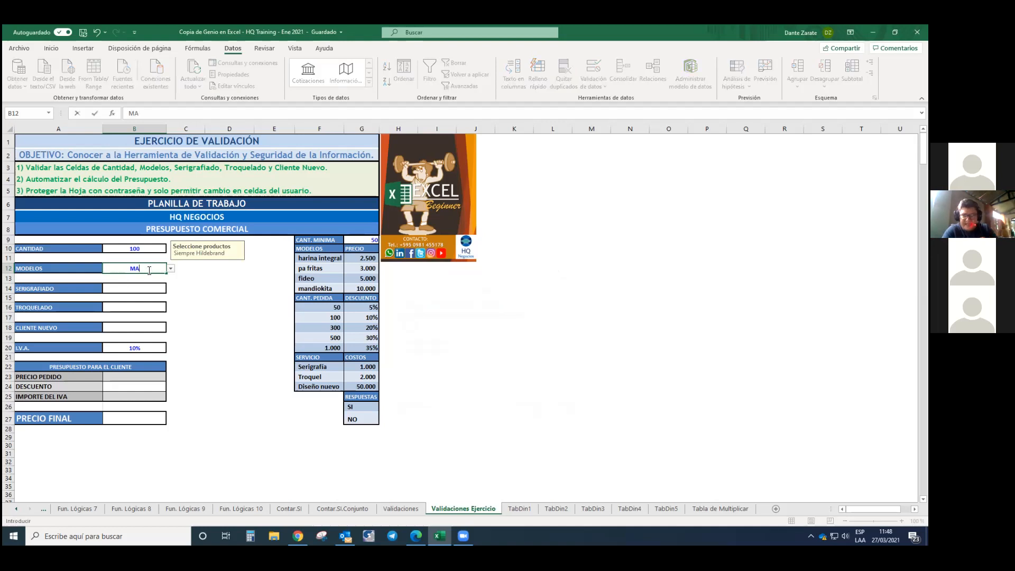
type("NDIOKA")
key("Return")
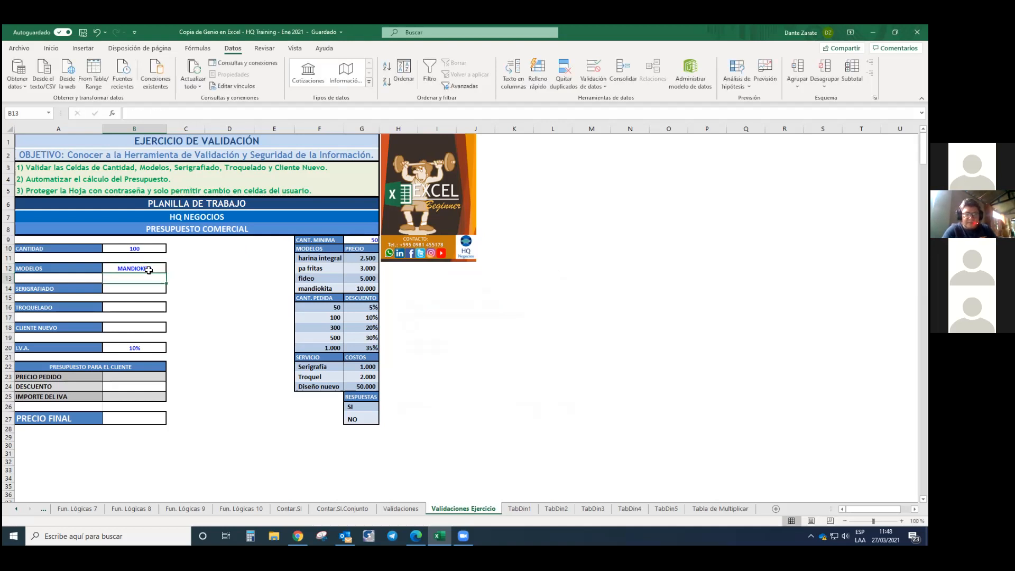
- Test the list validation of the MODELOS cell B12 by entering MANDIOQUITA, retry once, and cancel the entry
left_click(148, 271)
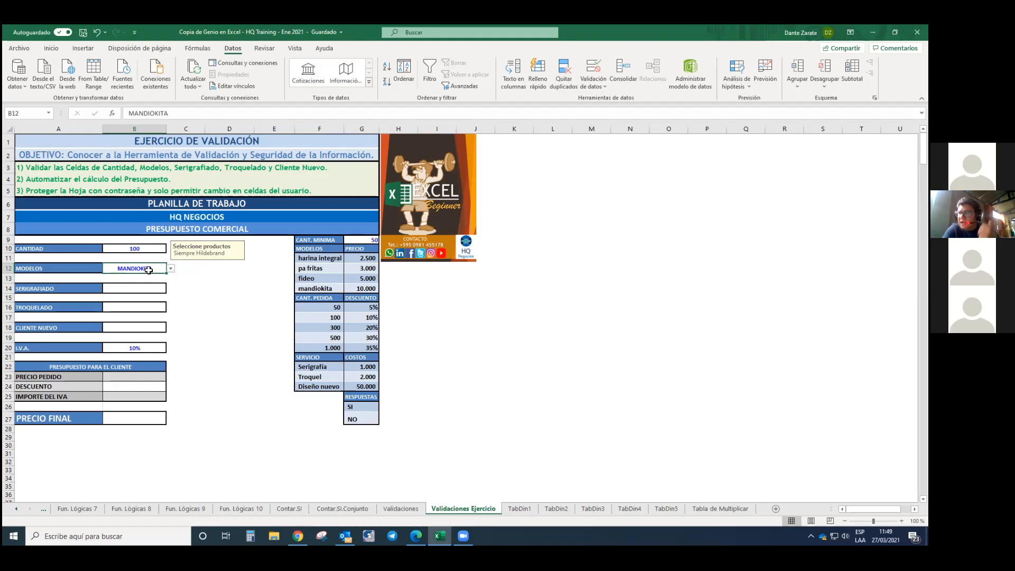
type("MANDIOQUITA")
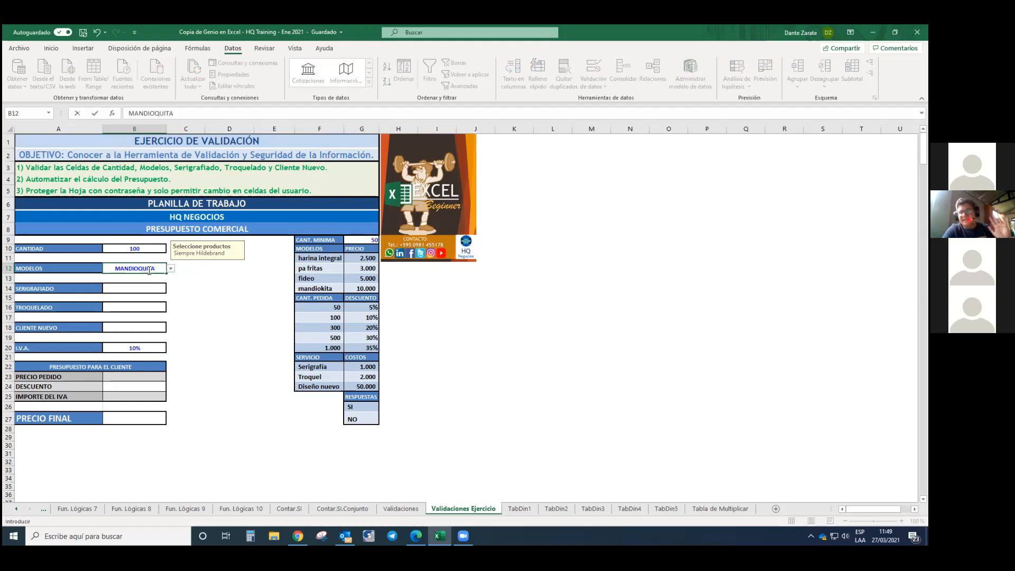
key("Return")
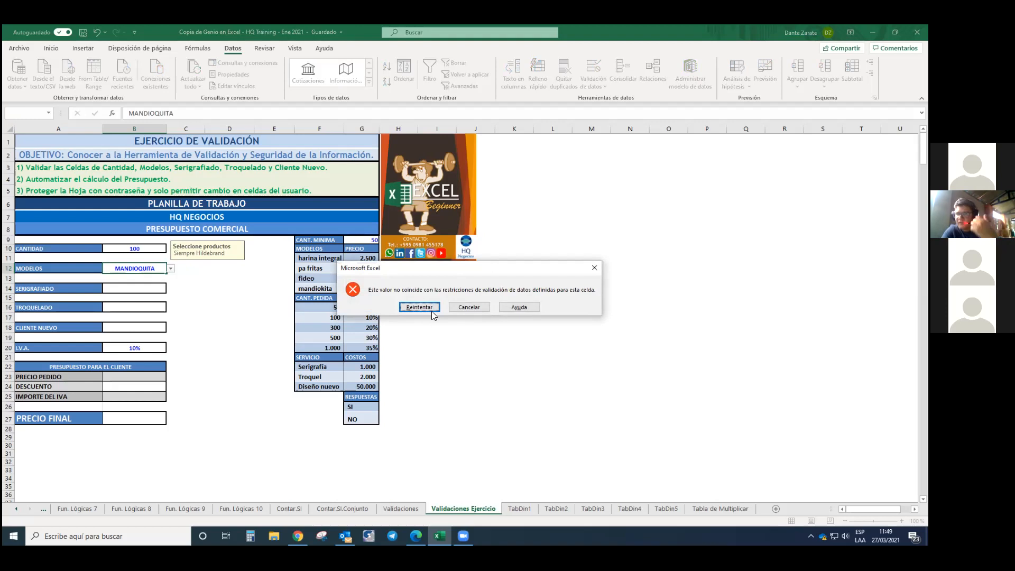
left_click(430, 308)
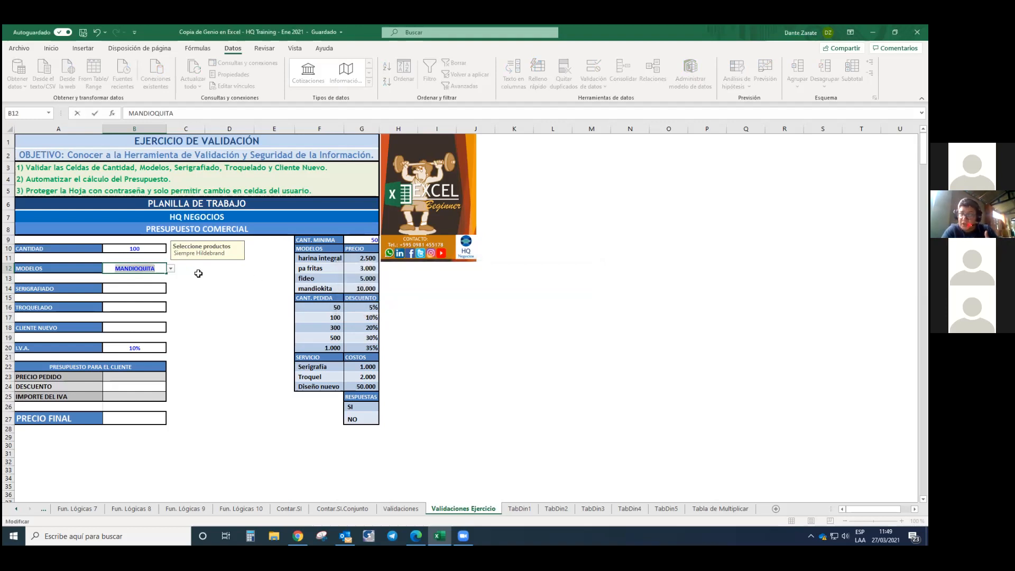
left_click(171, 273)
left_click(405, 307)
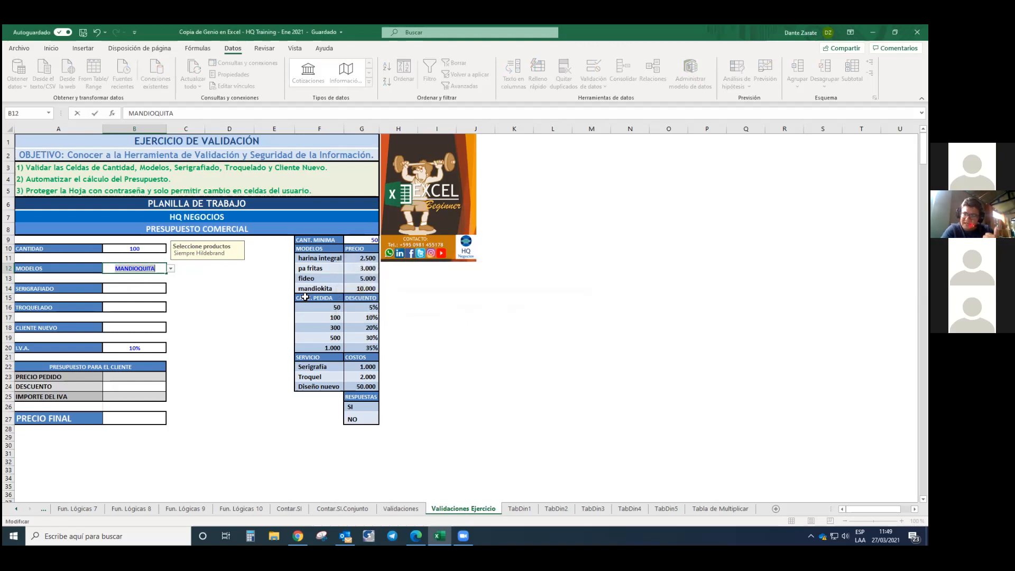
left_click(140, 249)
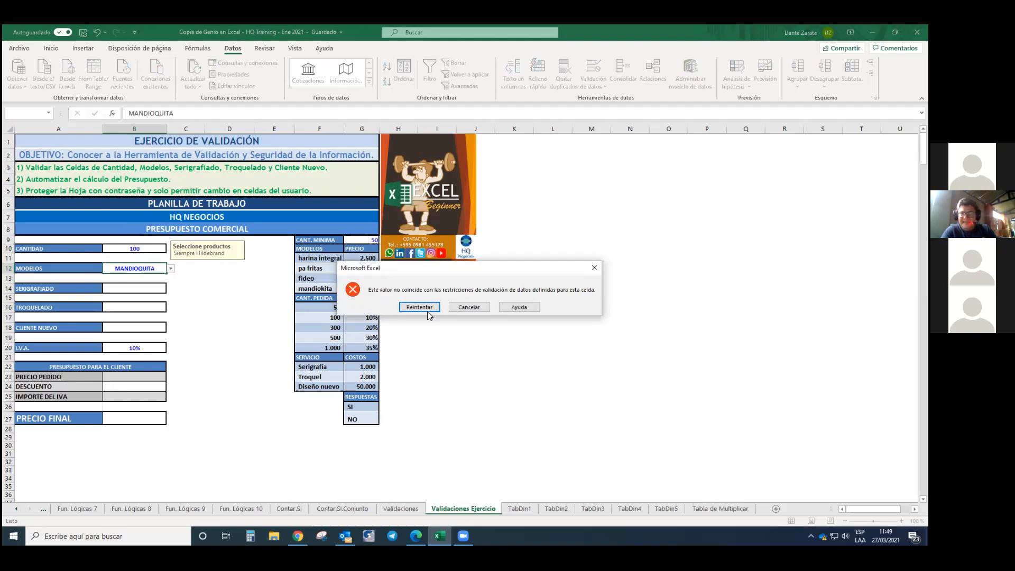
left_click(466, 306)
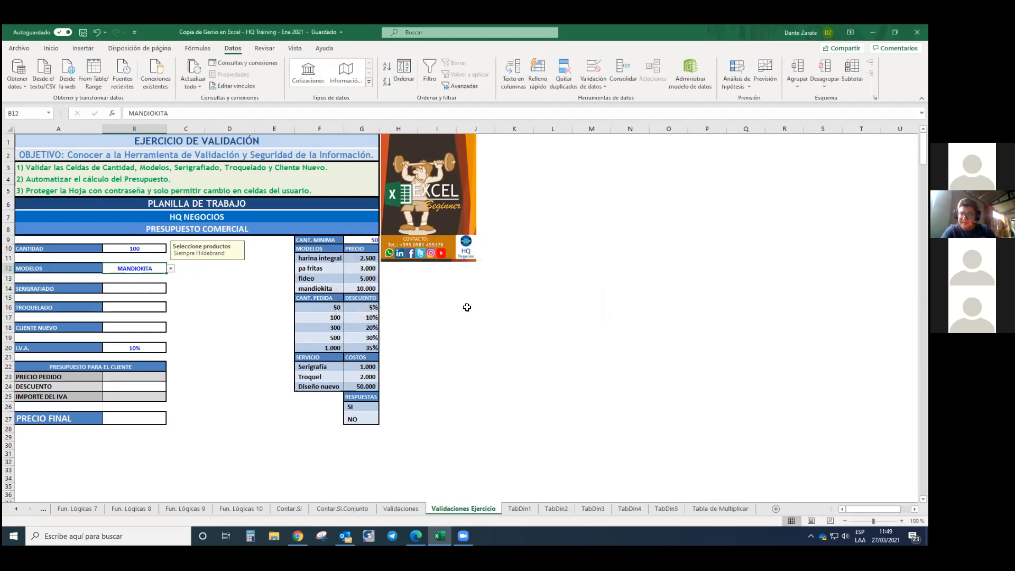
left_click(253, 286)
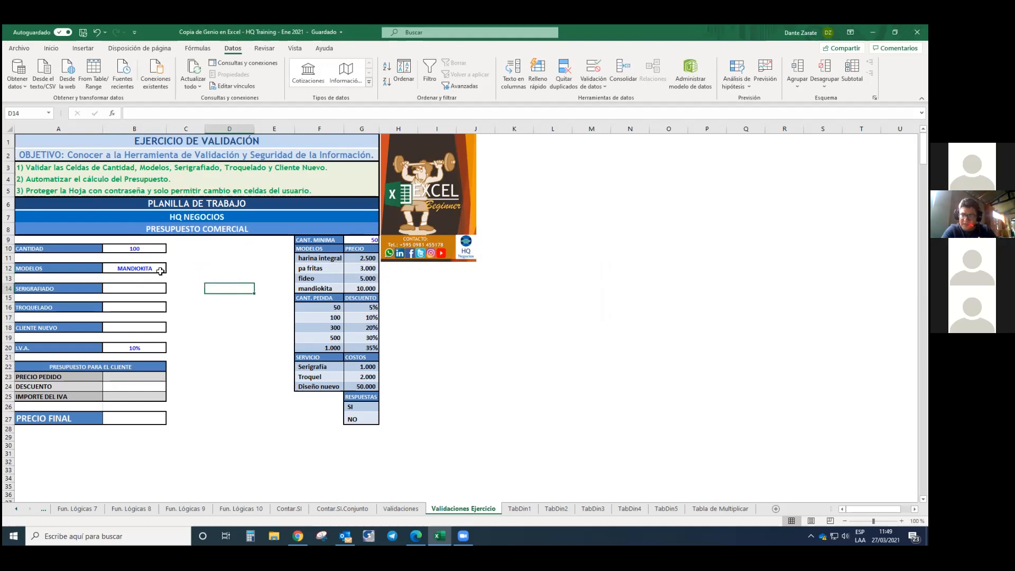
- Check the error alert of the MODELOS cell B11 on the Validaciones sheet by entering 5, cancel it, and return to Validaciones Ejercicio
left_click(401, 508)
left_click(153, 259)
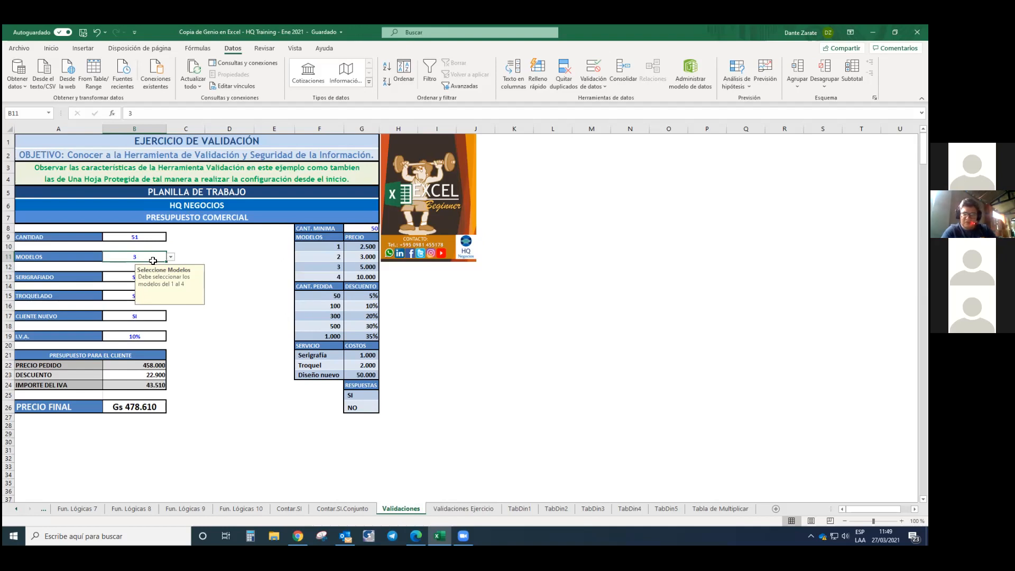
type("5")
key("Return")
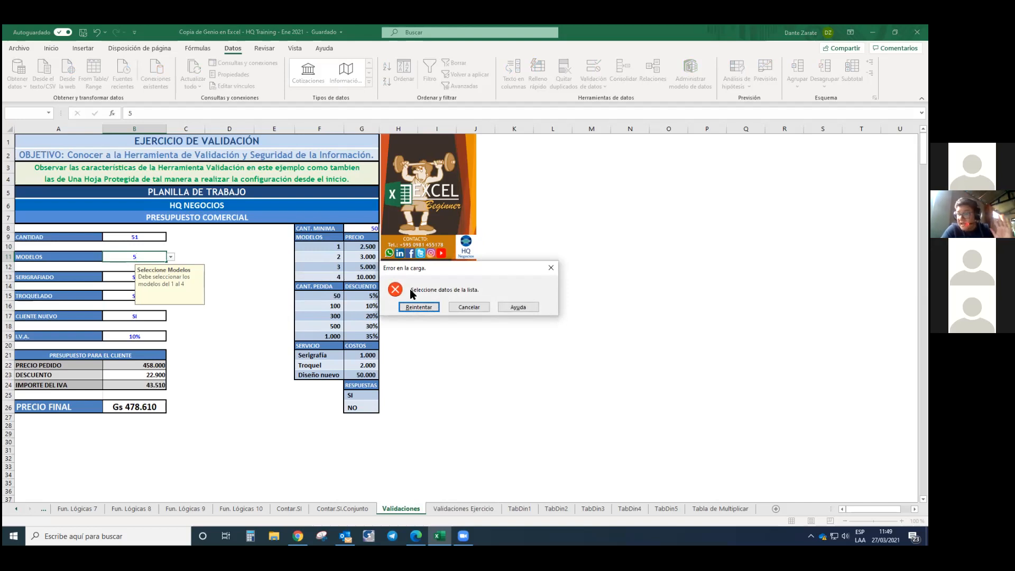
left_click(469, 306)
left_click(463, 509)
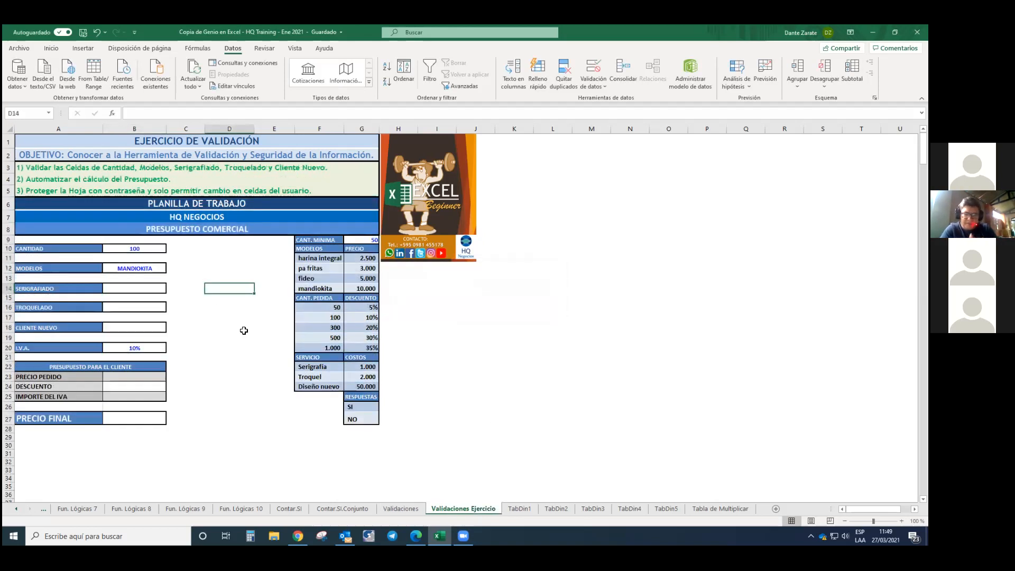
- Add an error alert to the MODELOS cell B12's validation, titled "DATO INCORRECTO" with the message "Selecciones datos de la lista"
left_click(149, 266)
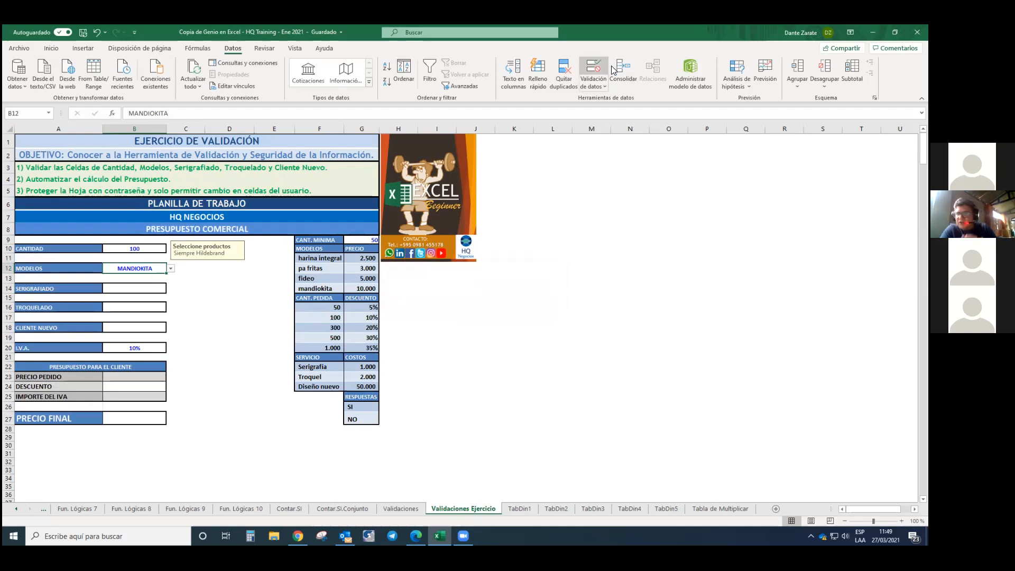
left_click(594, 82)
left_click(601, 100)
left_click(463, 288)
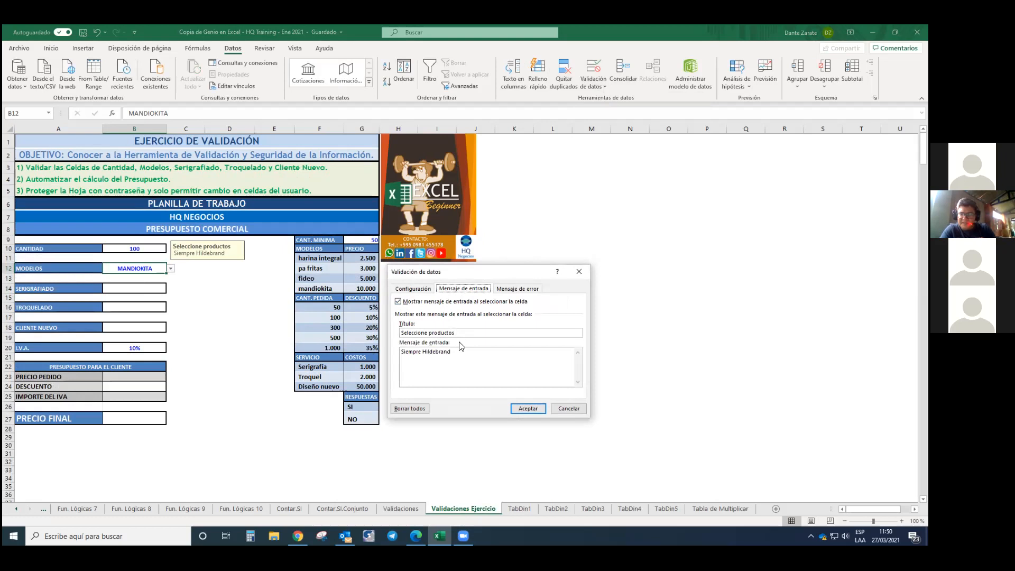
left_click(514, 290)
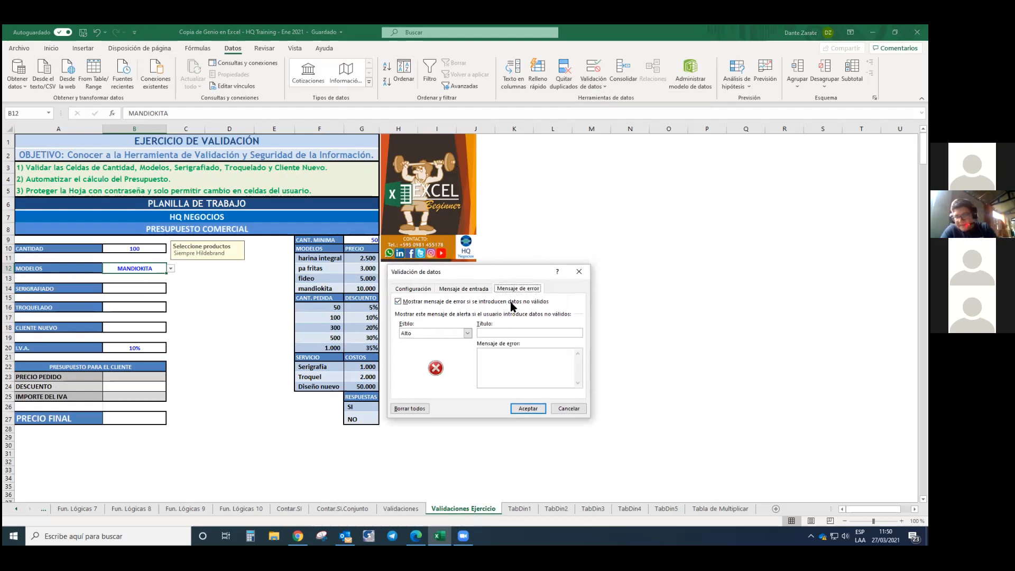
left_click(486, 332)
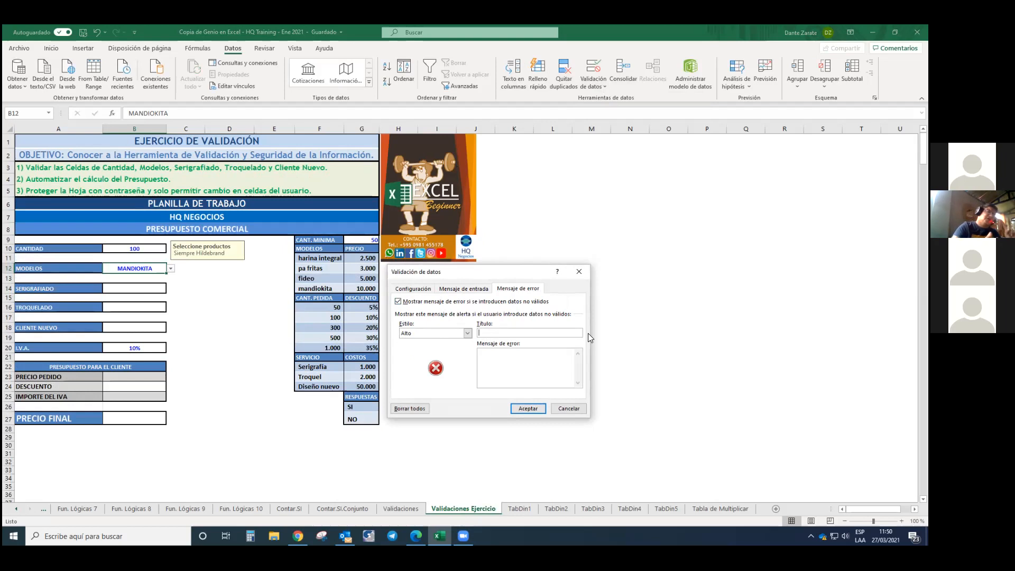
type("DATO IN")
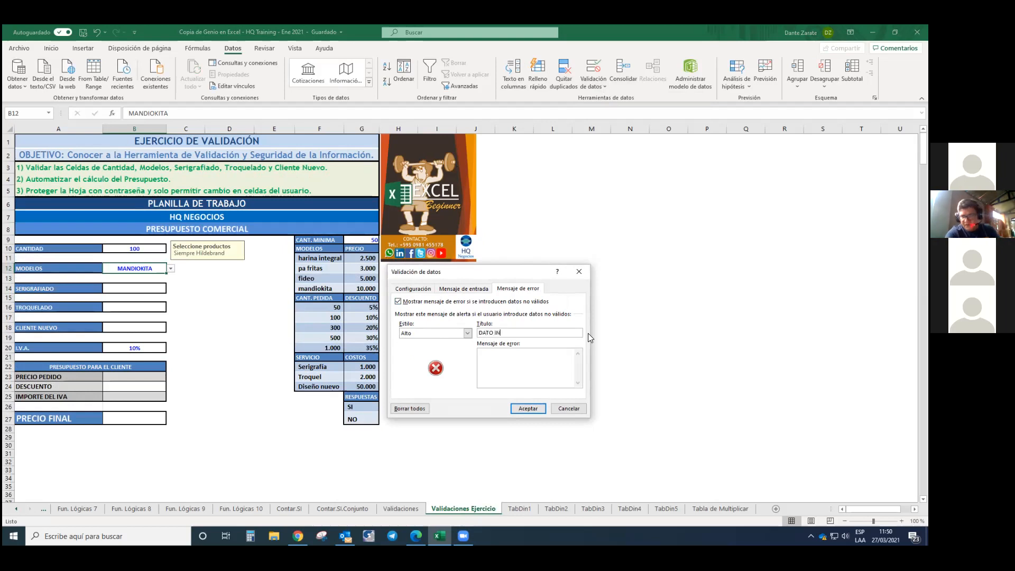
type("CORRECTO")
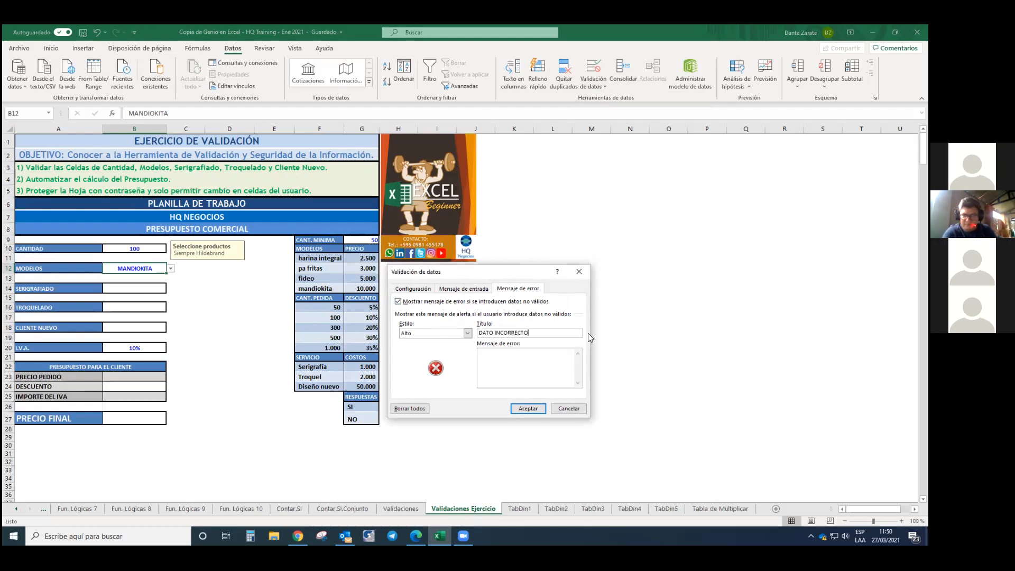
left_click(533, 363)
type("SE")
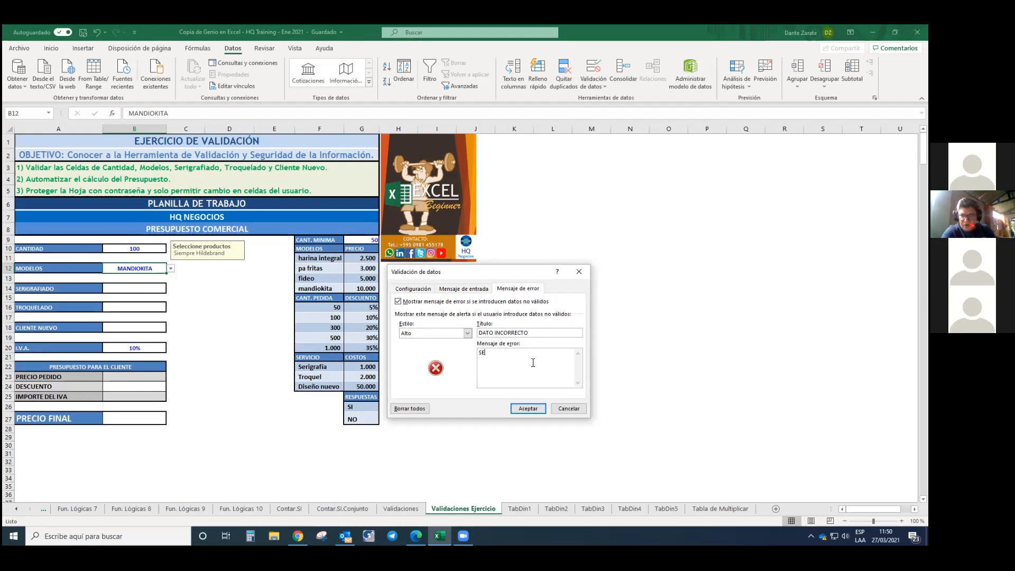
type("L")
key("BackSpace")
key("BackSpace")
type("elecciones datos de la lista")
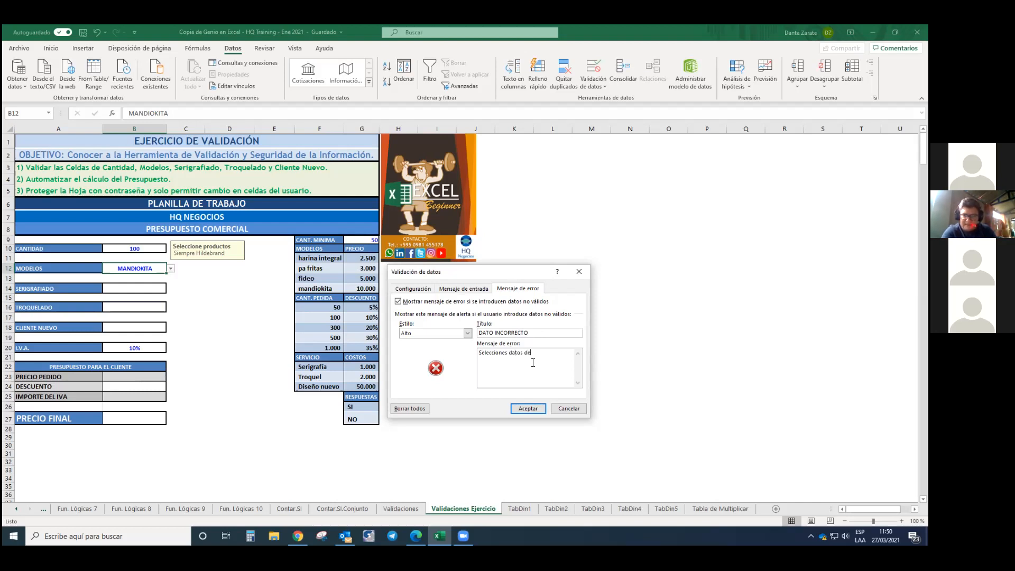
left_click(522, 407)
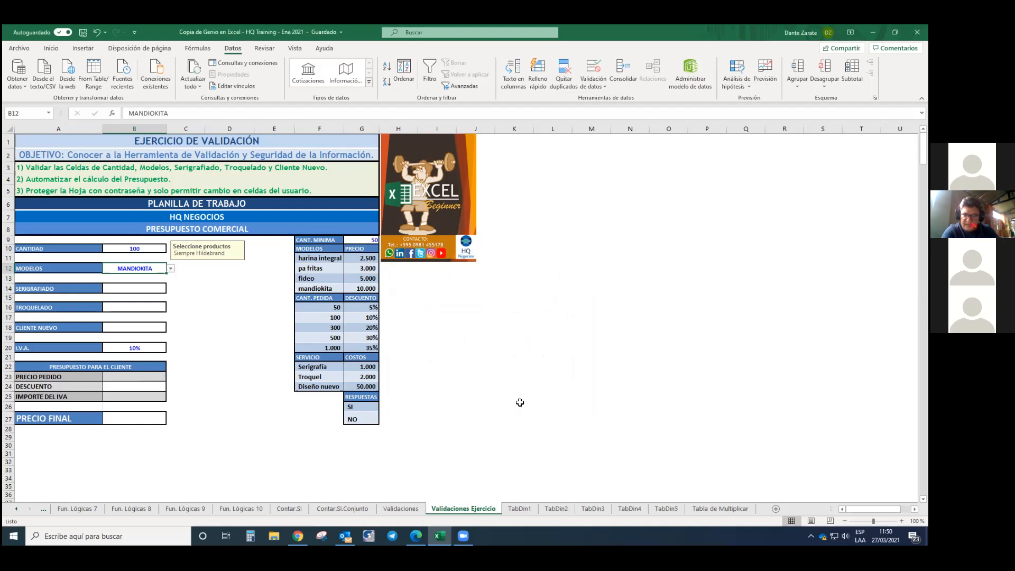
- Test the custom error alert of the MODELOS cell B12 by entering mandi´o, and cancel the entry
left_click(170, 269)
left_click(159, 268)
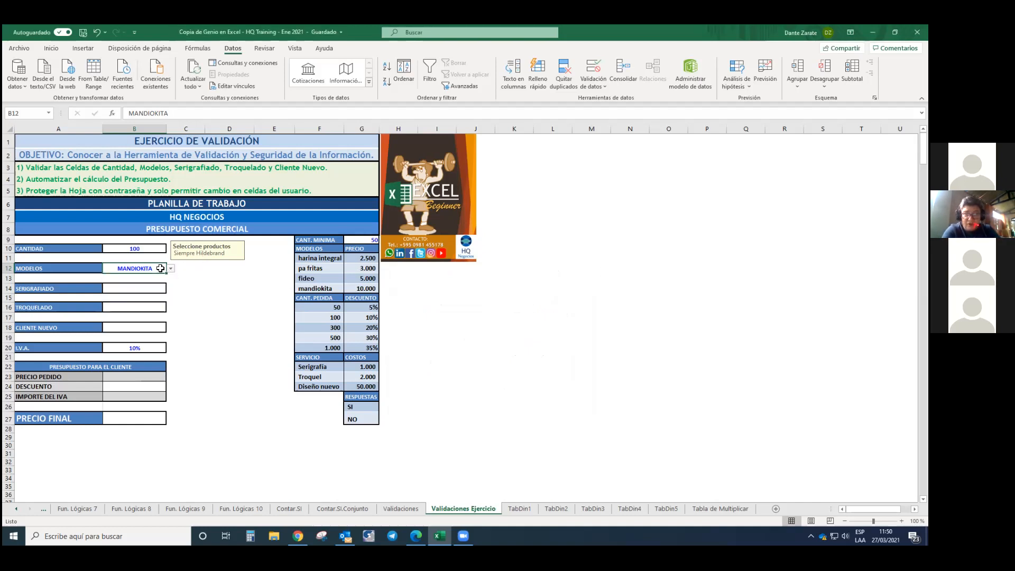
type("mandi")
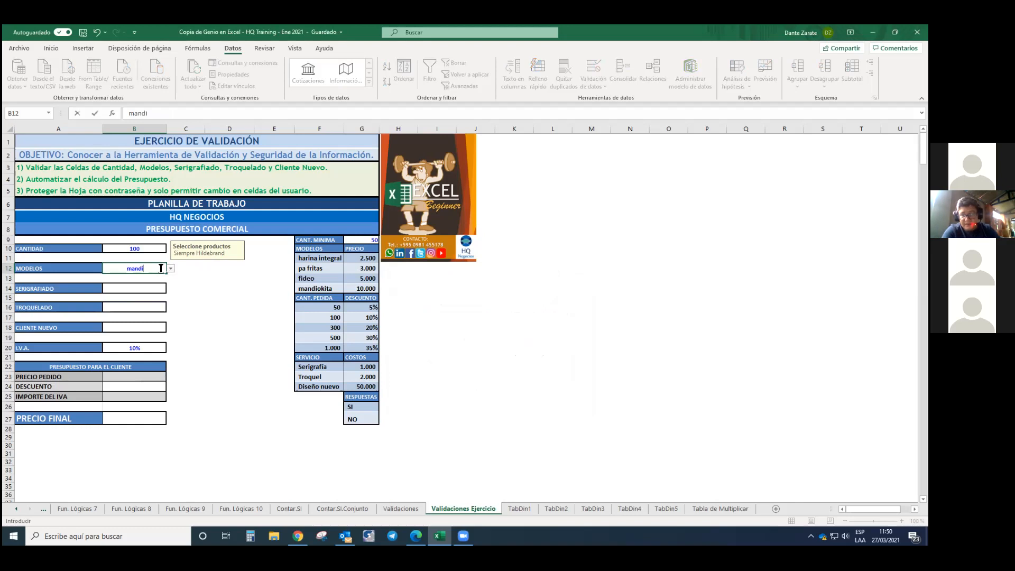
type("´o")
key("Return")
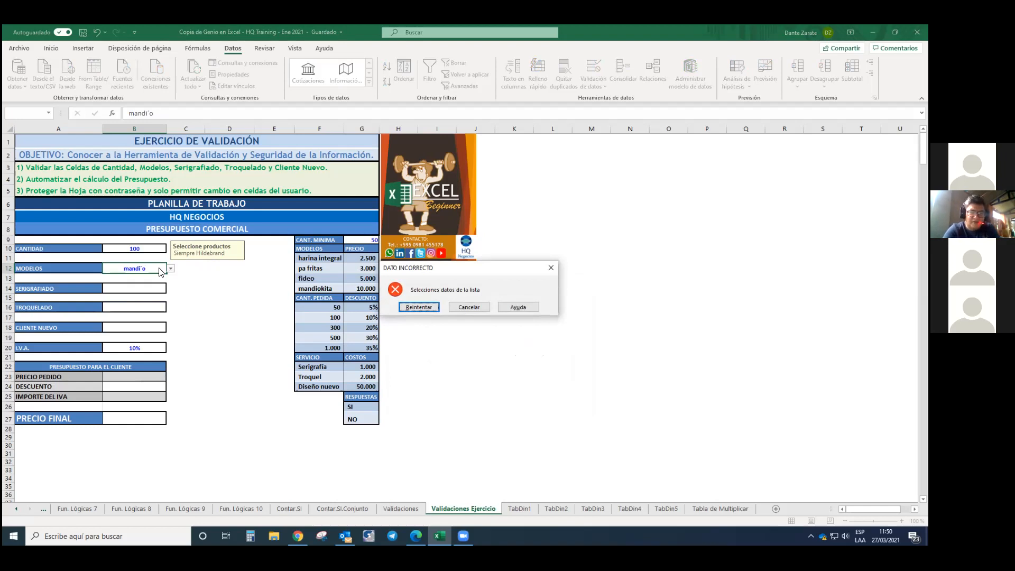
left_click(470, 307)
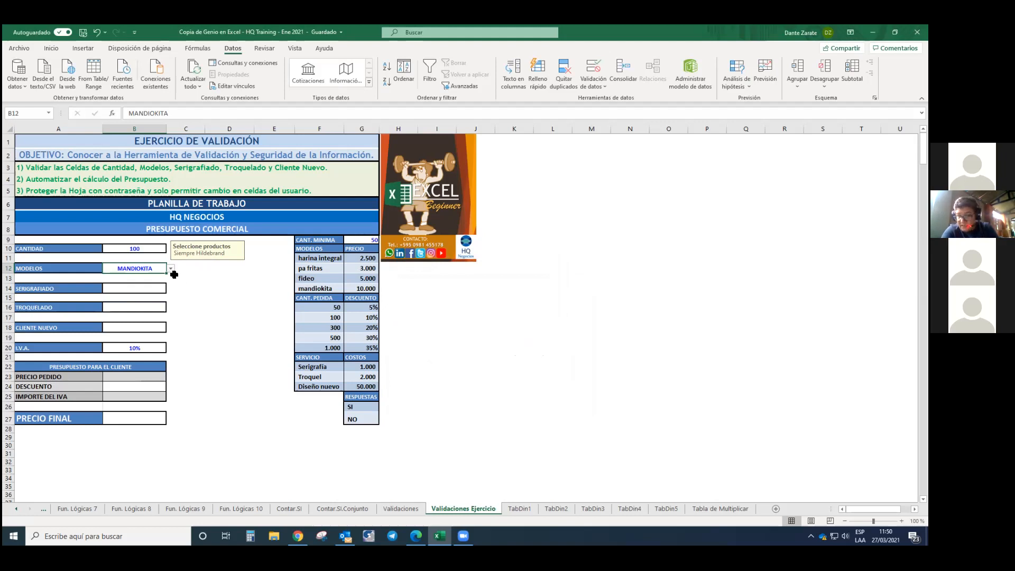
- Add a list validation to the SERIGRAFIADO cell B14 using the SI and NO cells G26:G27 as the source
left_click(151, 288)
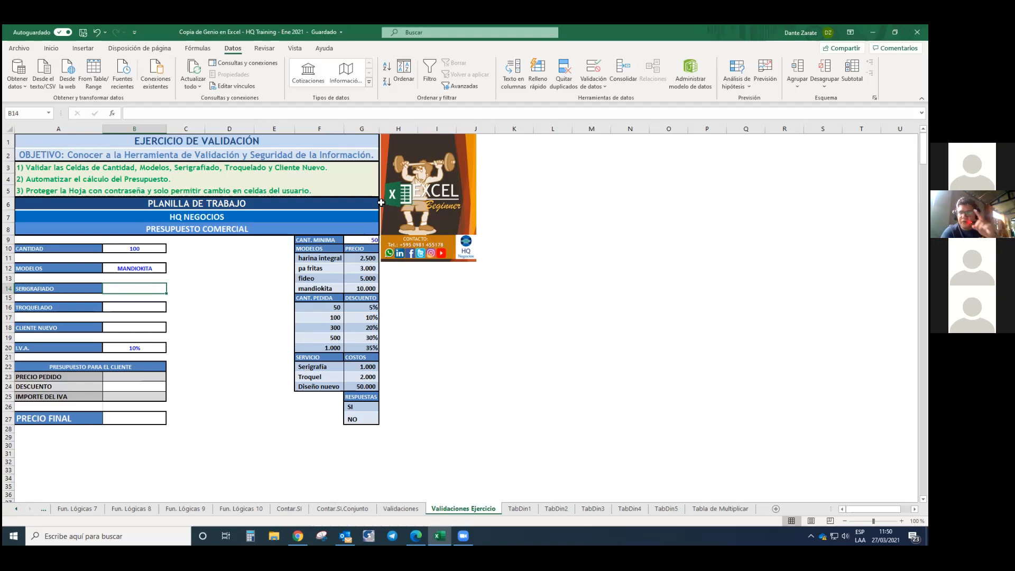
left_click(593, 84)
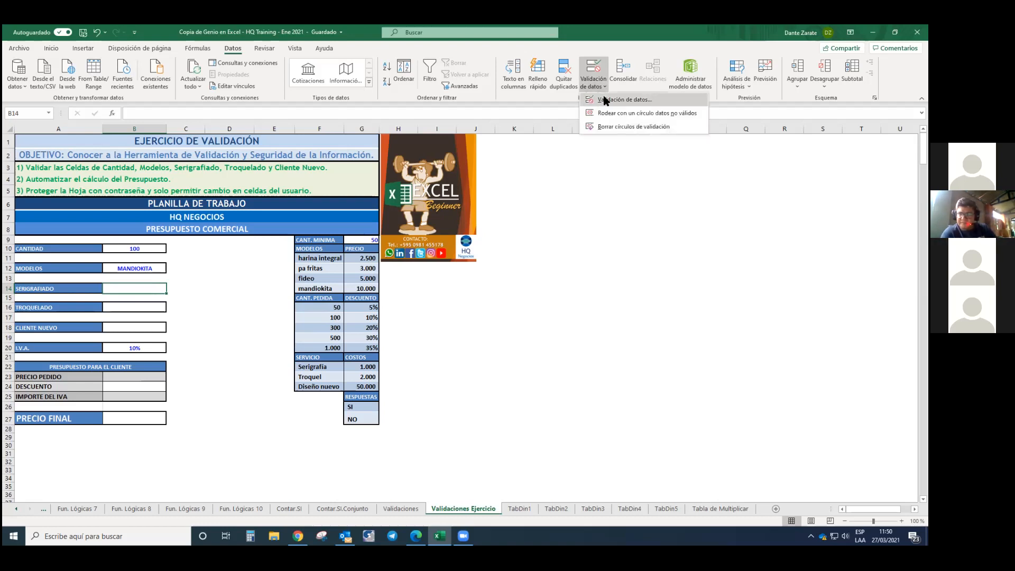
left_click(603, 99)
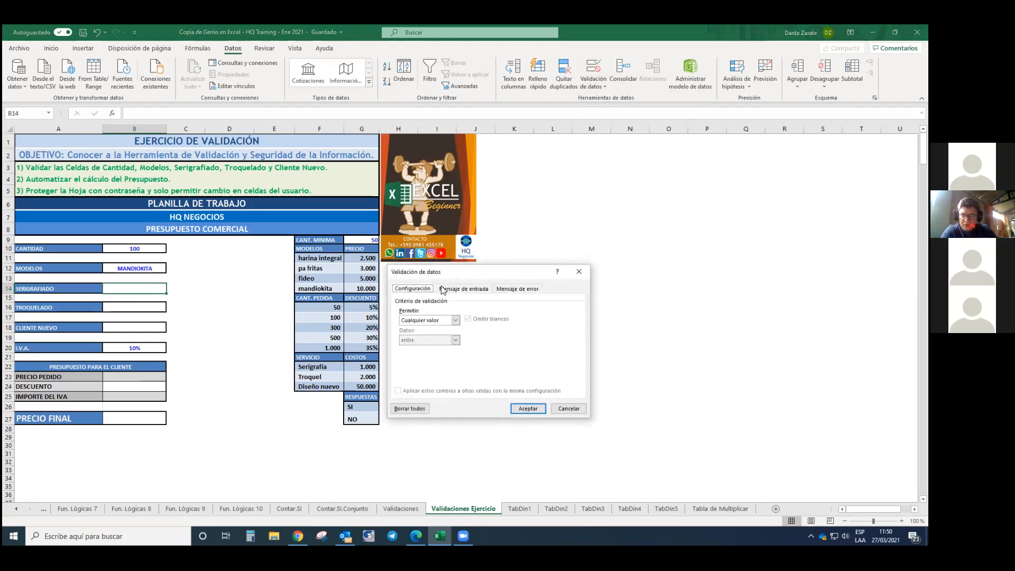
left_click(455, 320)
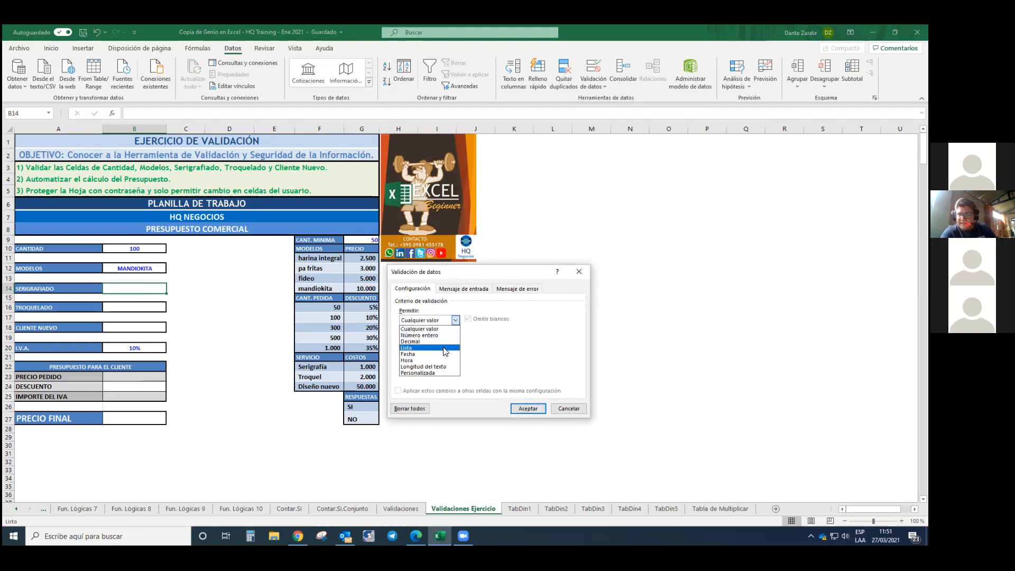
left_click(447, 348)
left_click(455, 359)
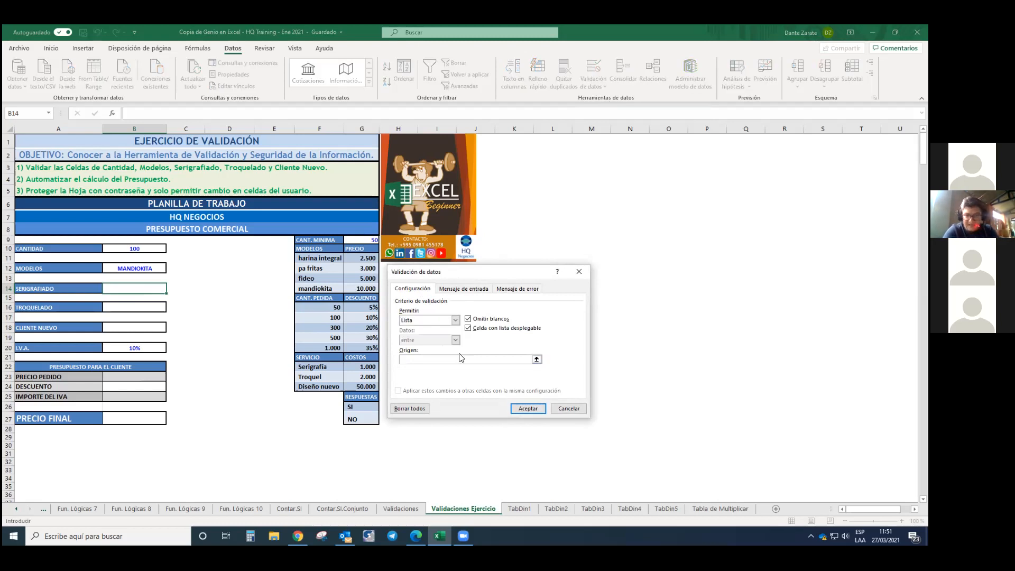
left_click_drag(363, 401, 362, 419)
left_click(518, 406)
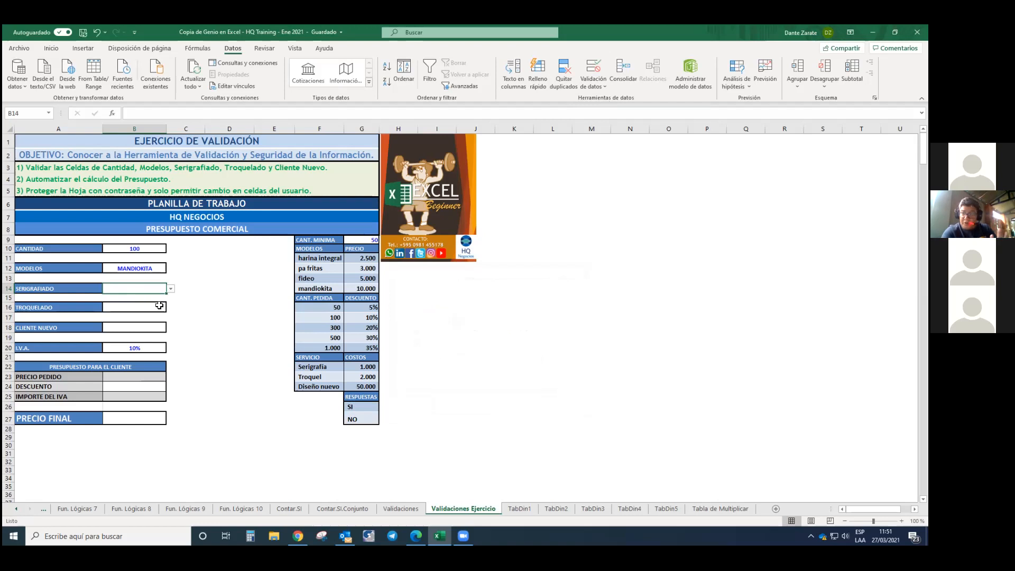
- Enter "SELECCIONES SERVICIO" as the input message title in the validation of the SERIGRAFIADO cell B14
left_click(590, 84)
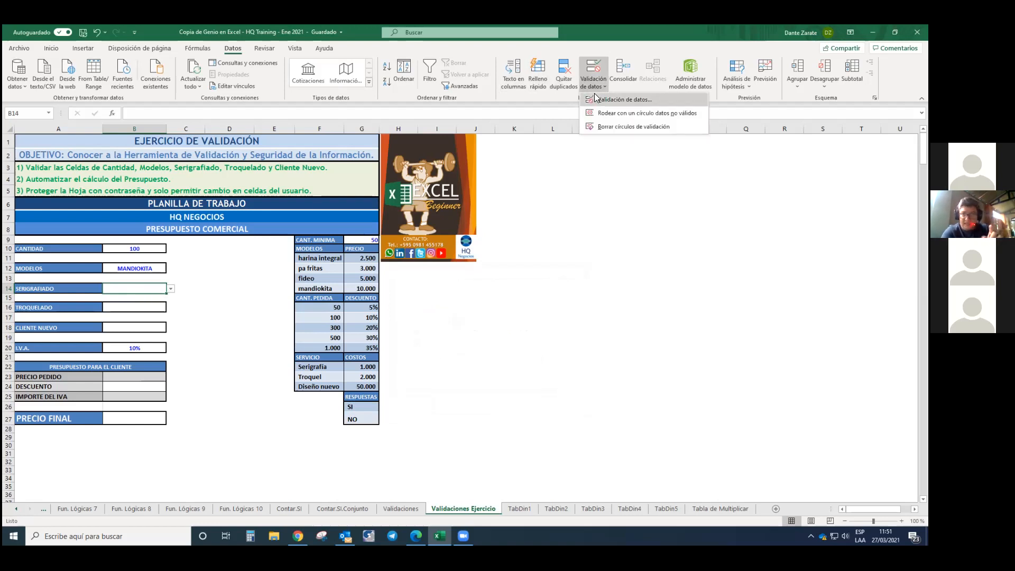
left_click(594, 93)
left_click(464, 290)
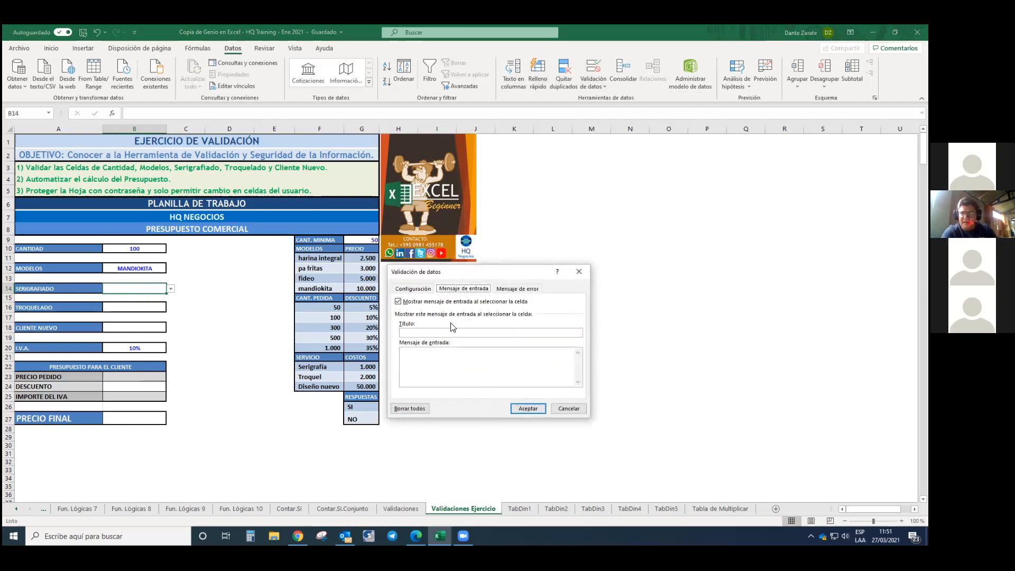
left_click(451, 334)
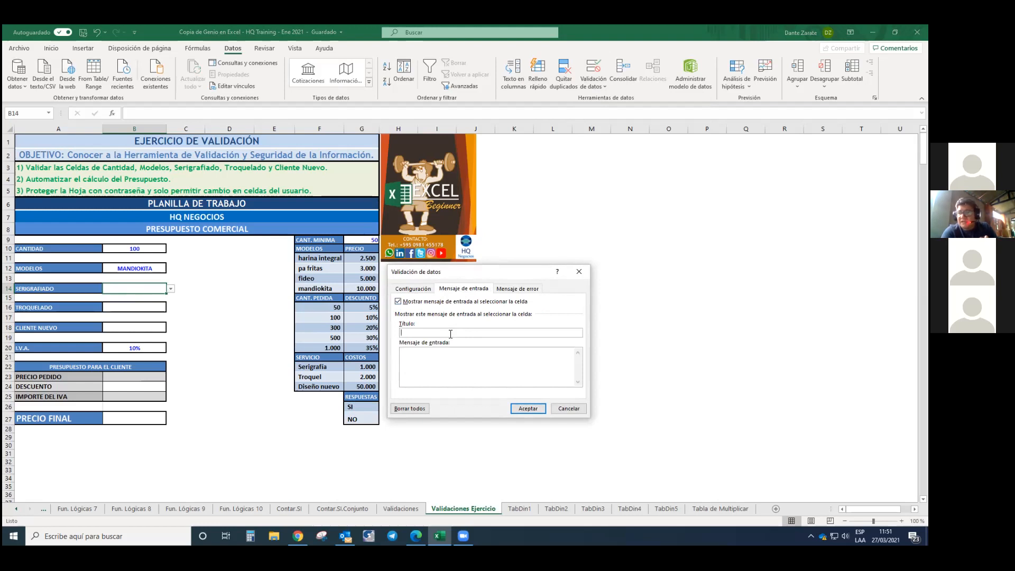
type("sel")
key("BackSpace")
key("BackSpace")
key("BackSpace")
type("SELECCIONES")
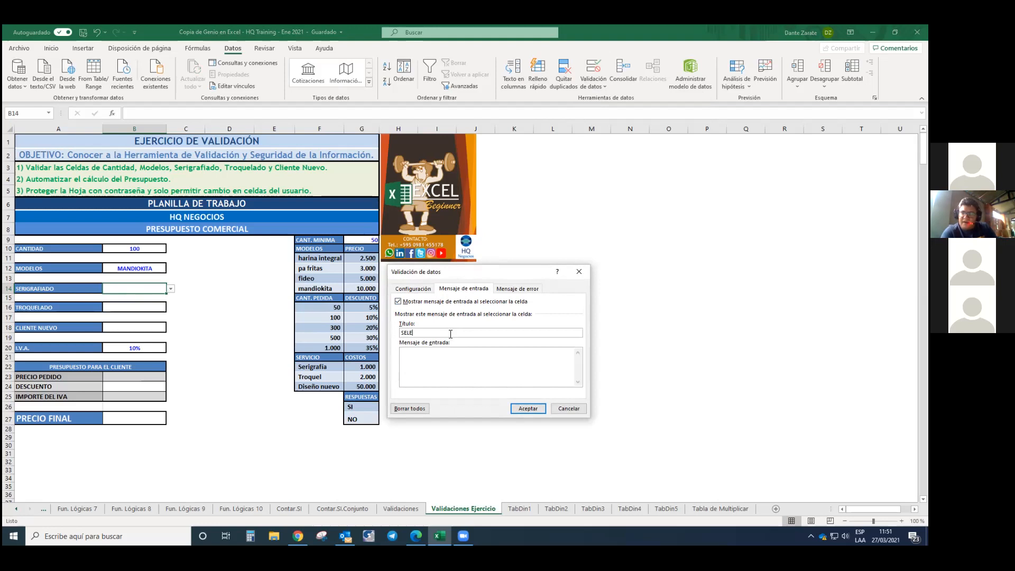
type(" SERVICIO")
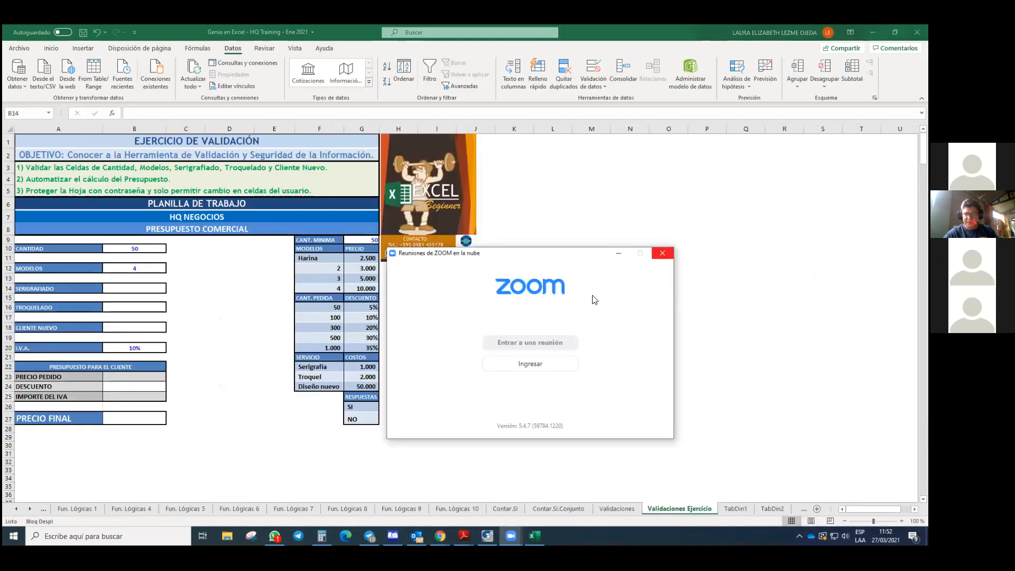
- Minimize the Zoom window and add a list validation to the SERIGRAFIADO cell B14 with the SI and NO cells G26:G27 as source
left_click(618, 253)
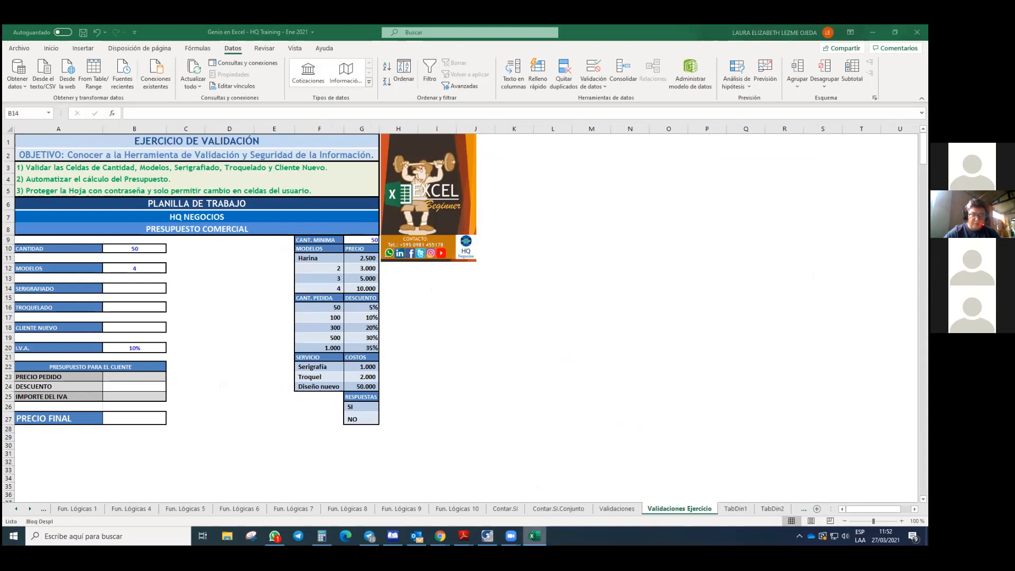
mouse_move(534, 536)
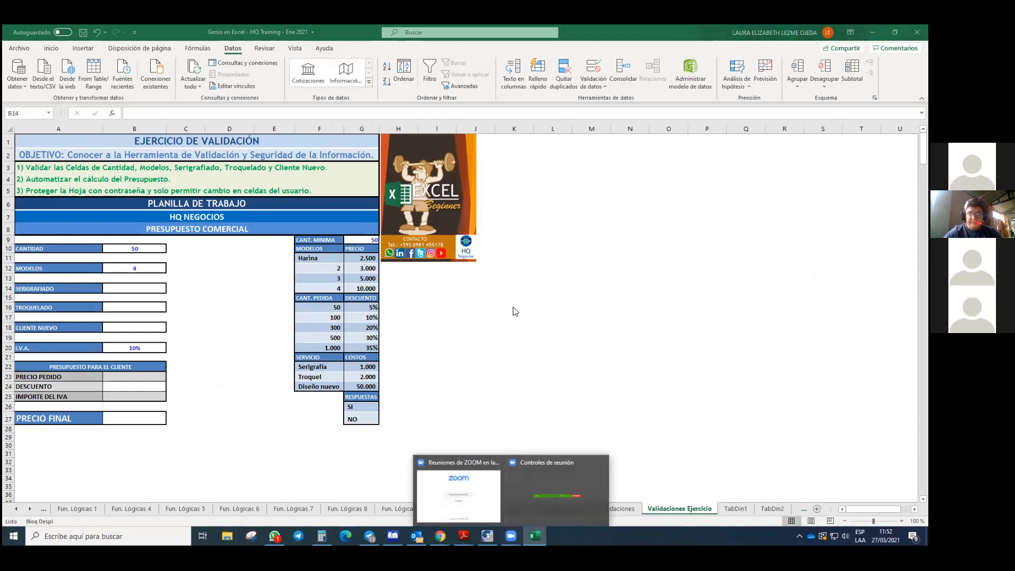
left_click(145, 292)
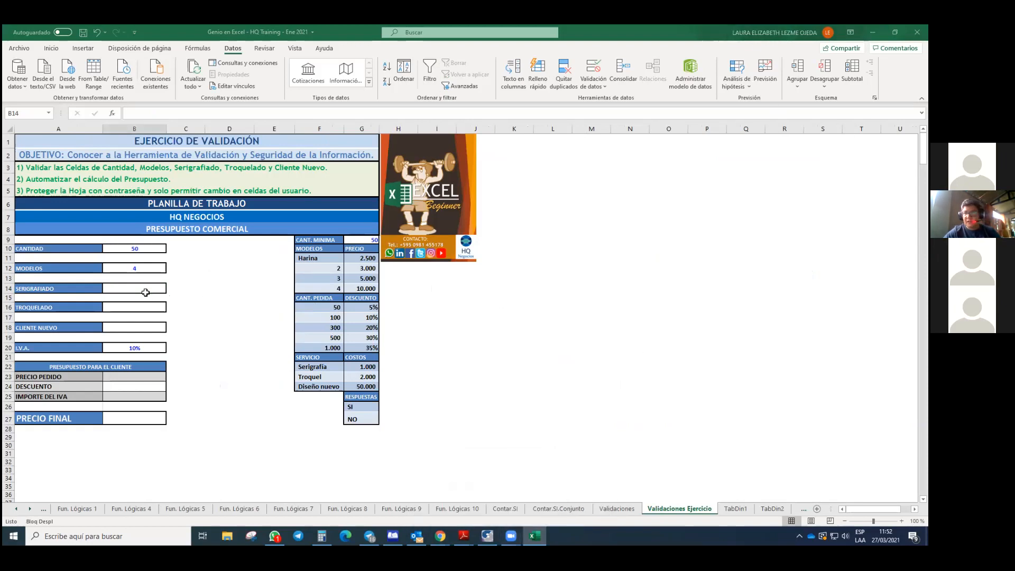
left_click(601, 86)
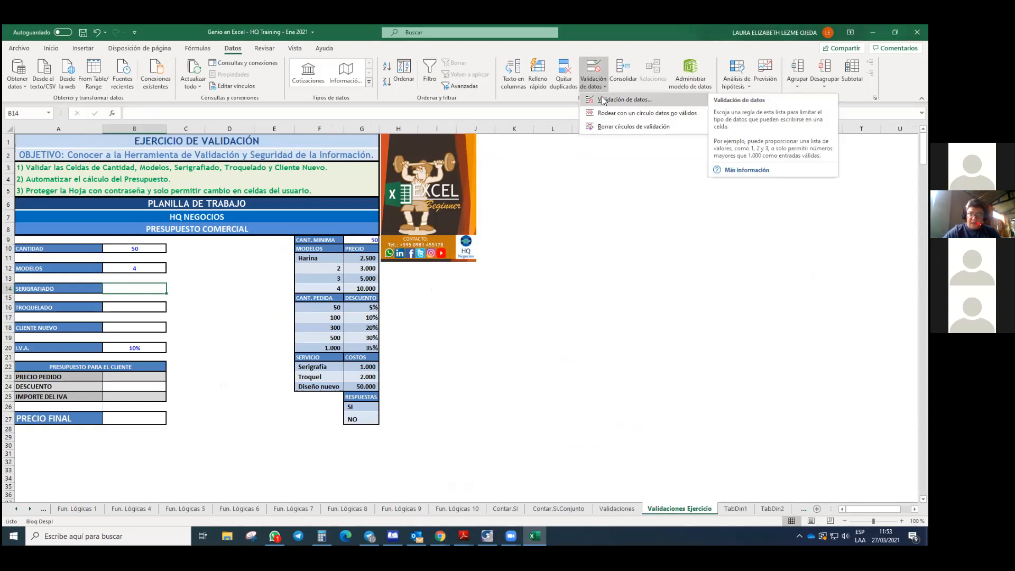
left_click(603, 99)
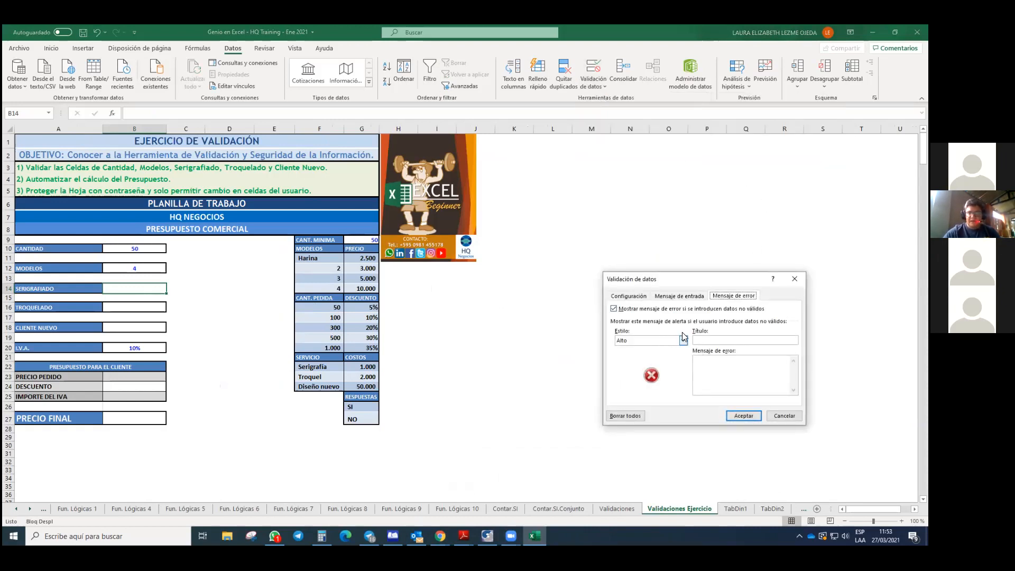
left_click(629, 296)
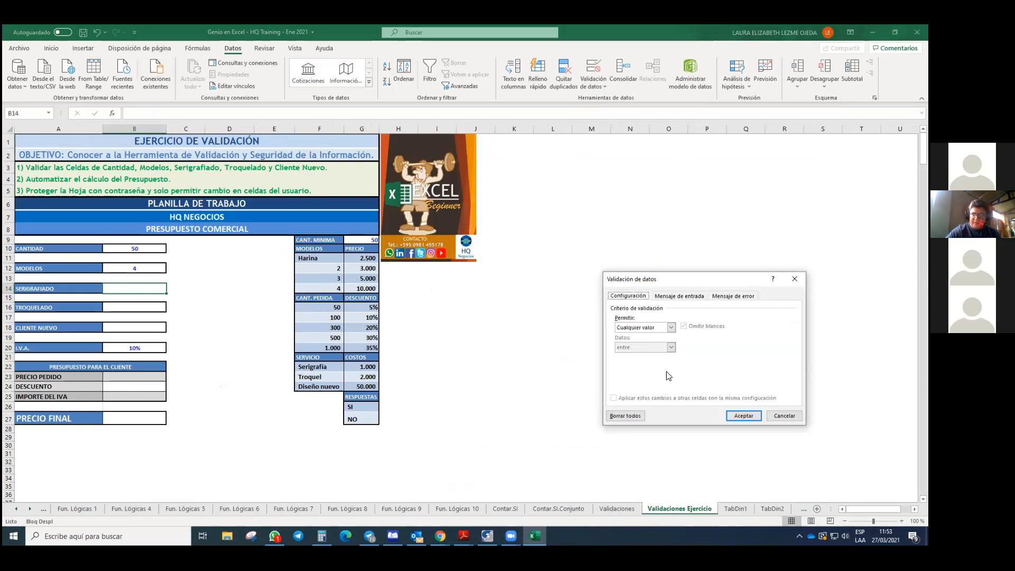
left_click(671, 328)
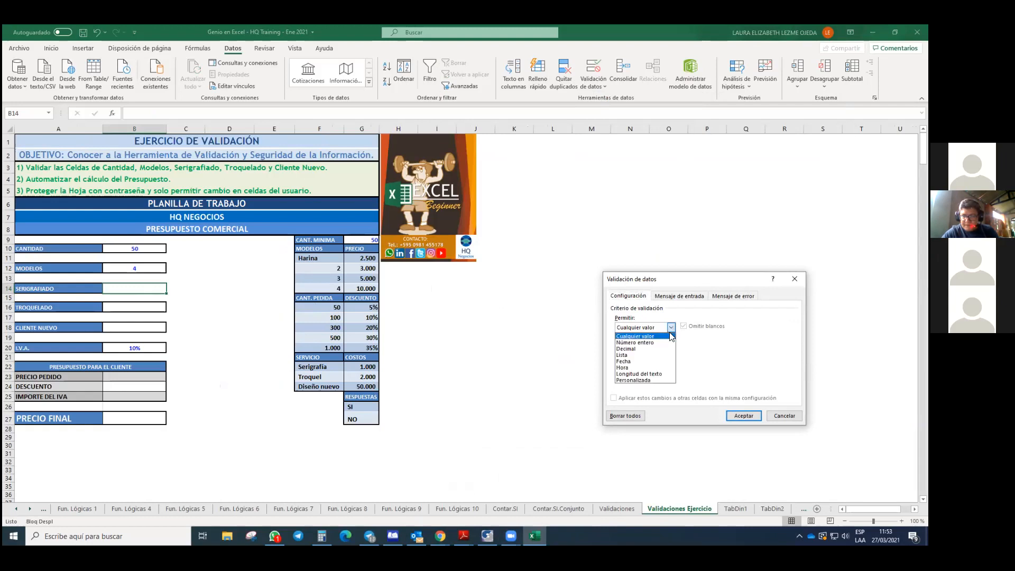
left_click(644, 360)
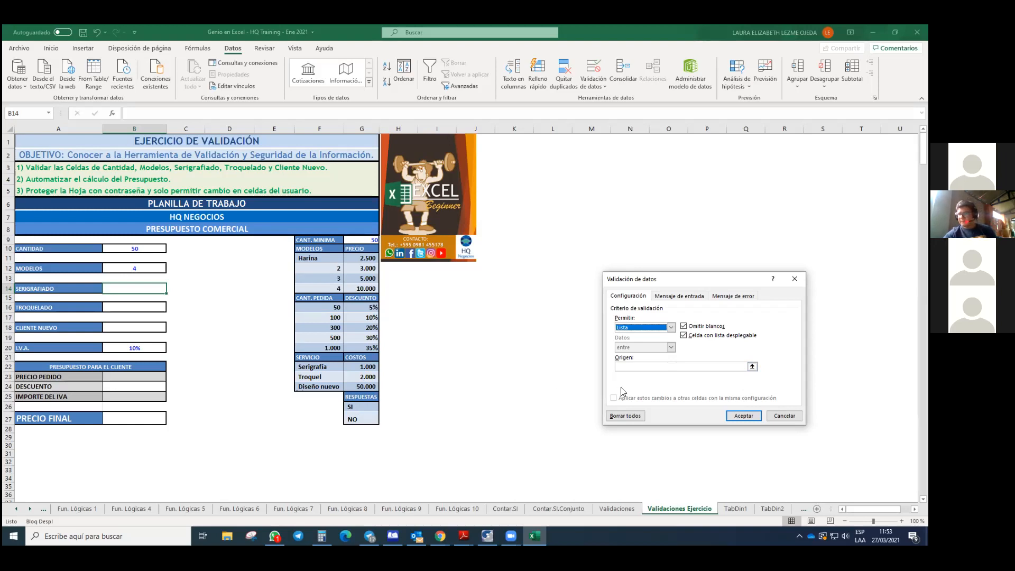
left_click(619, 367)
left_click_drag(362, 407, 363, 419)
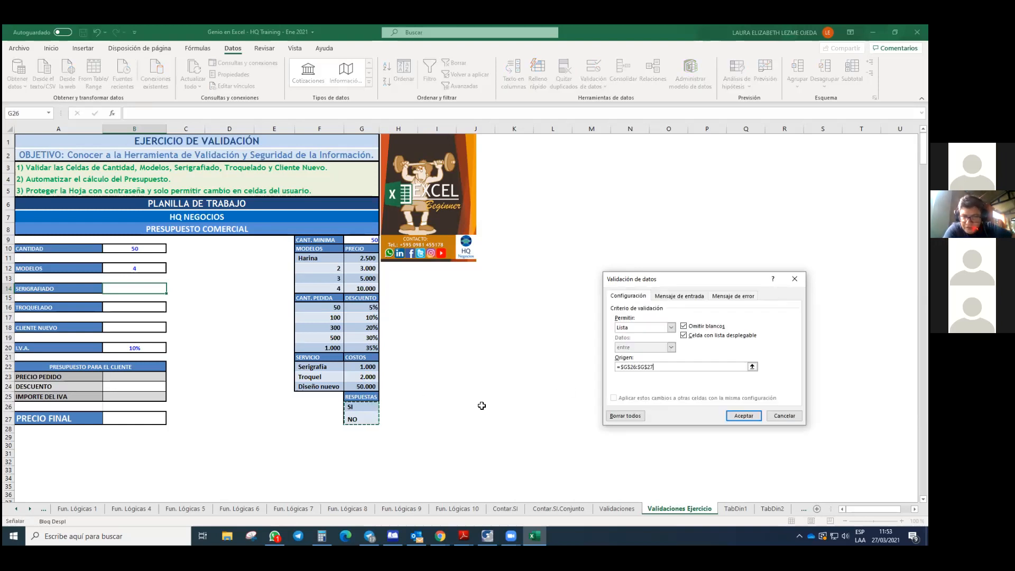
left_click(746, 416)
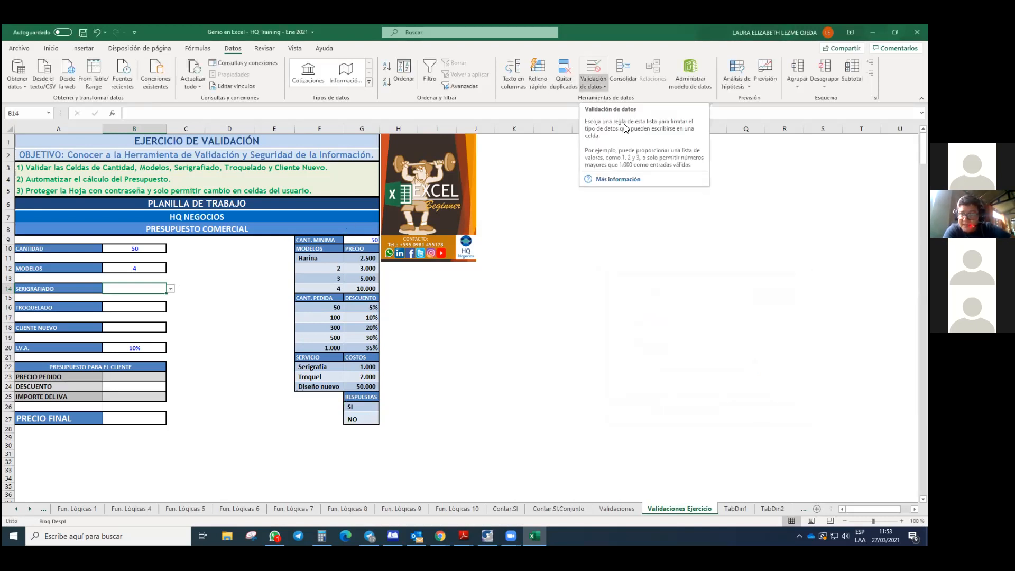
- Add an input message to the SERIGRAFIADO cell B14's validation, titled "Seleccione servicio" with the message "Si o No"
left_click(593, 84)
left_click(603, 98)
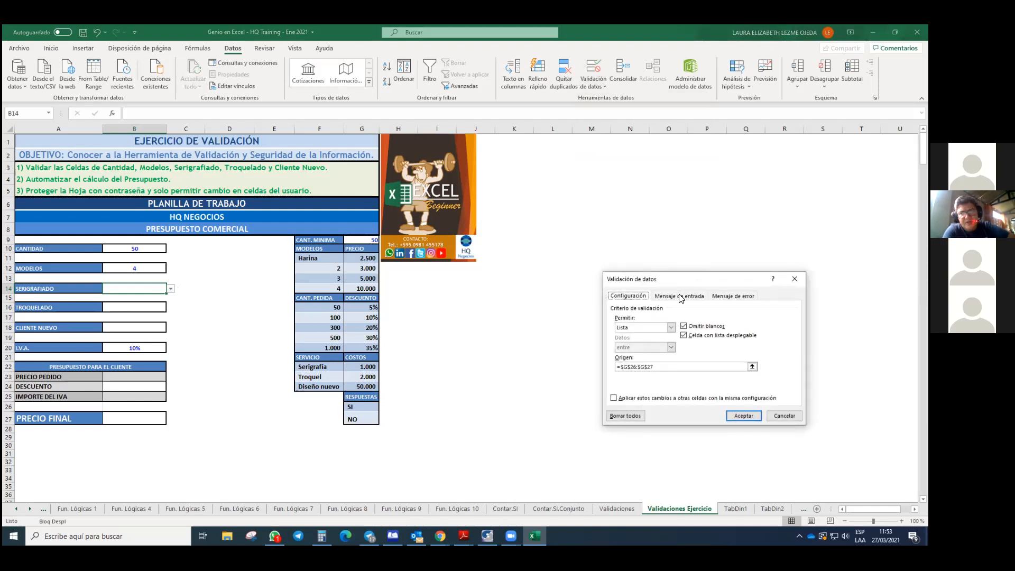
left_click(679, 296)
left_click(667, 339)
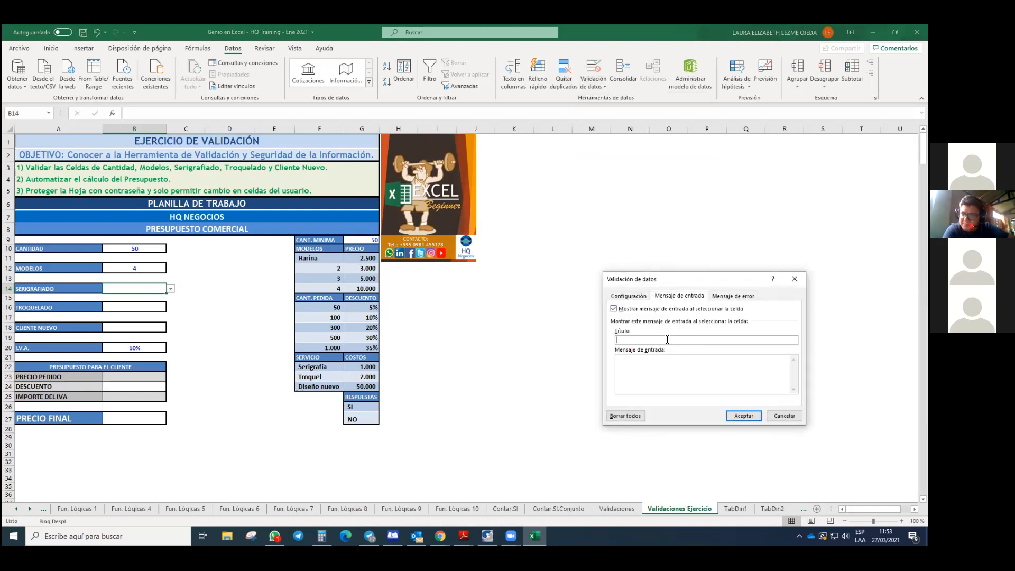
type("Se")
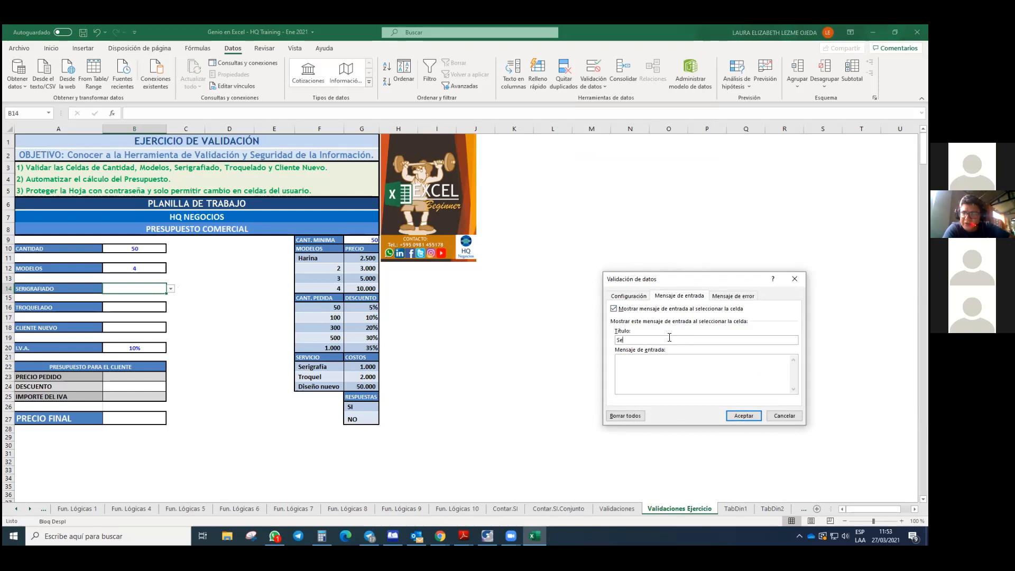
type("leccione ")
type("Sel")
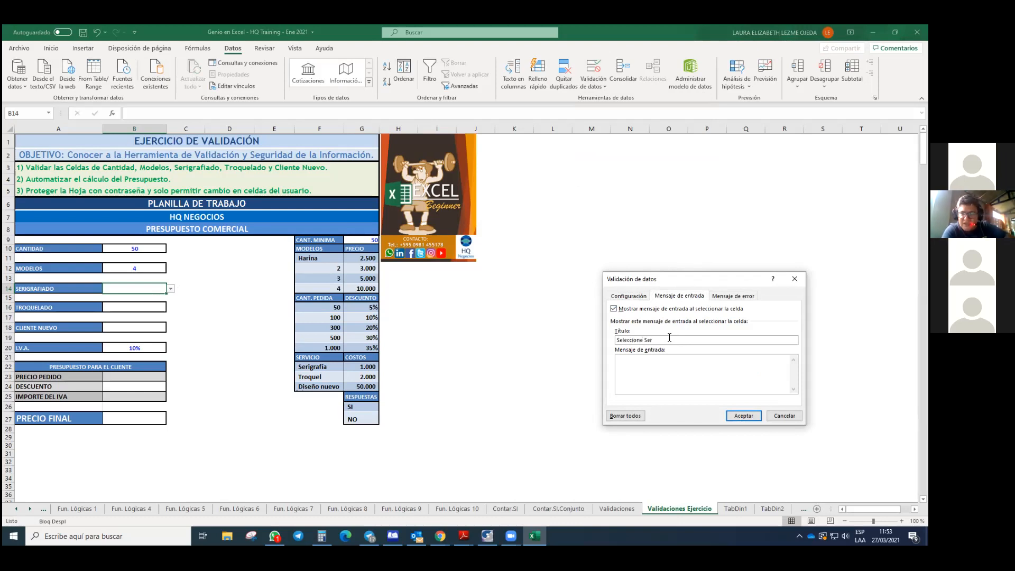
key("BackSpace")
key("BackSpace")
key("BackSpace")
type("servi")
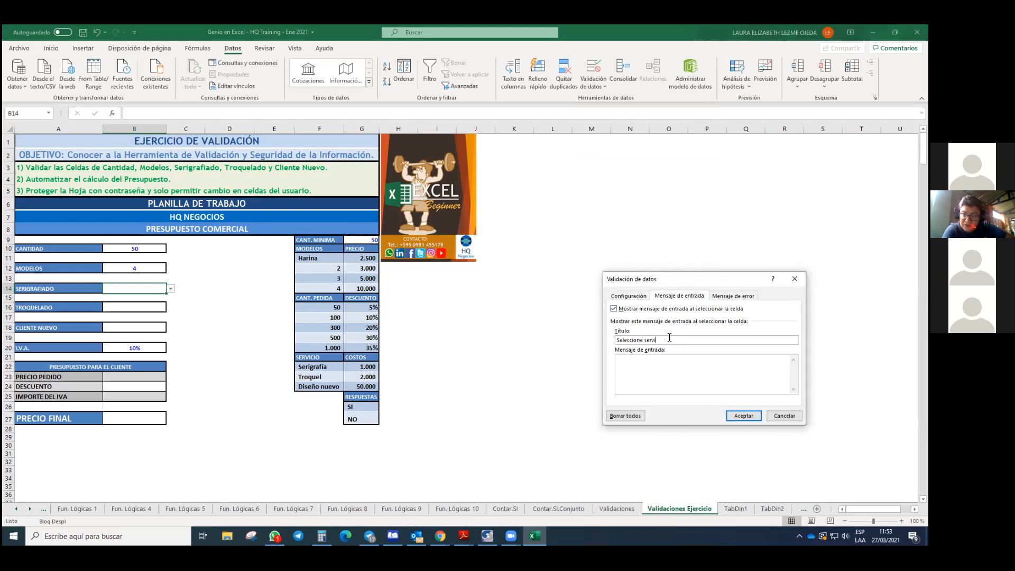
type("cio")
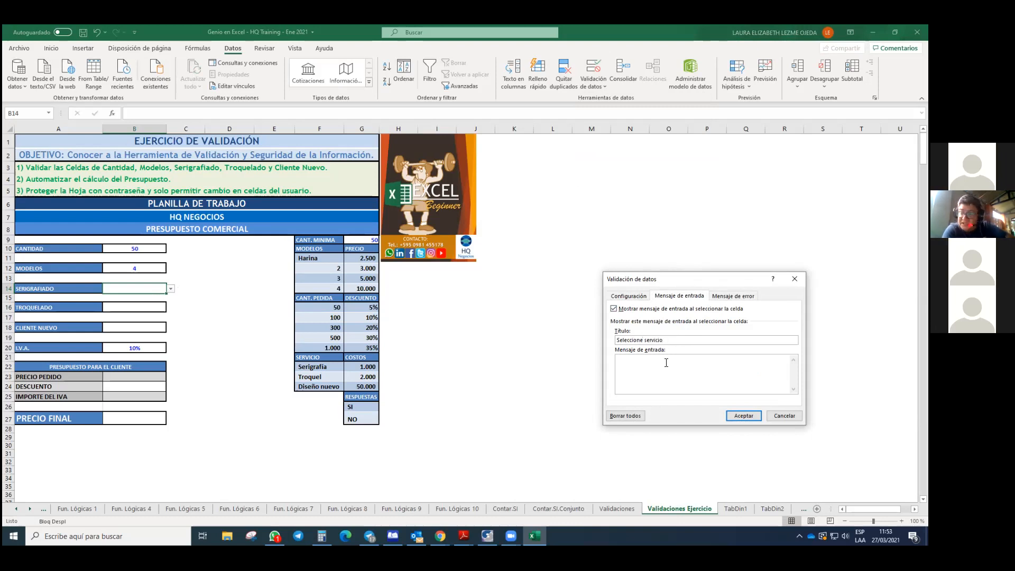
left_click(667, 363)
type("Si o No")
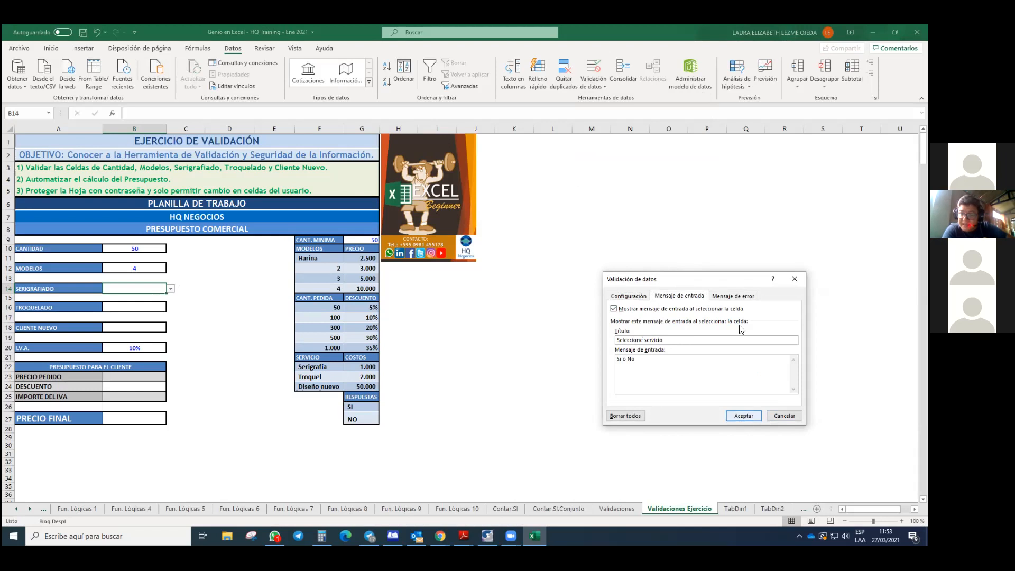
- Add an error alert to the SERIGRAFIADO cell B14's validation, titled "Error en la selección" with the message "Solo se permite si o no"
left_click(742, 297)
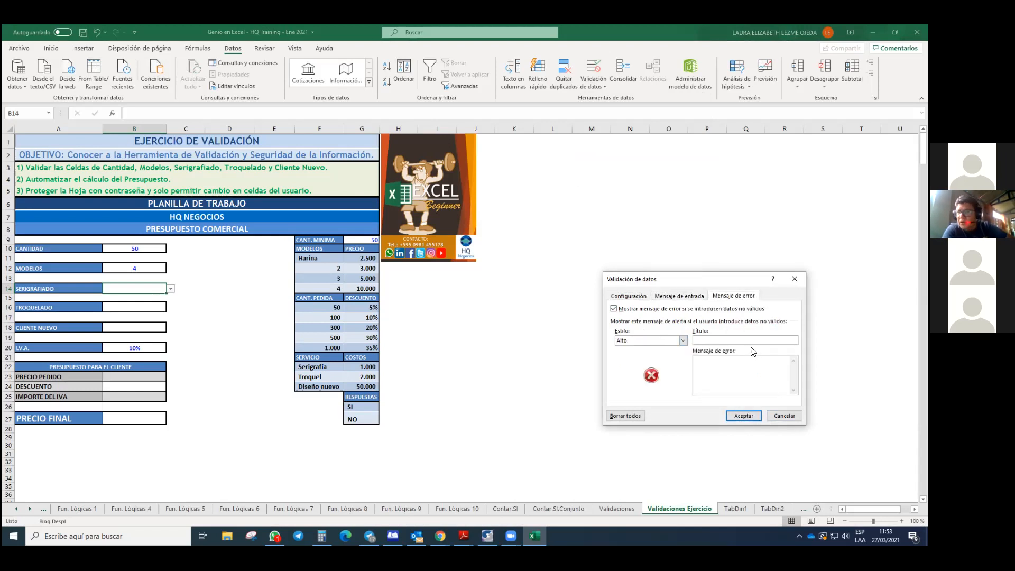
type("Error")
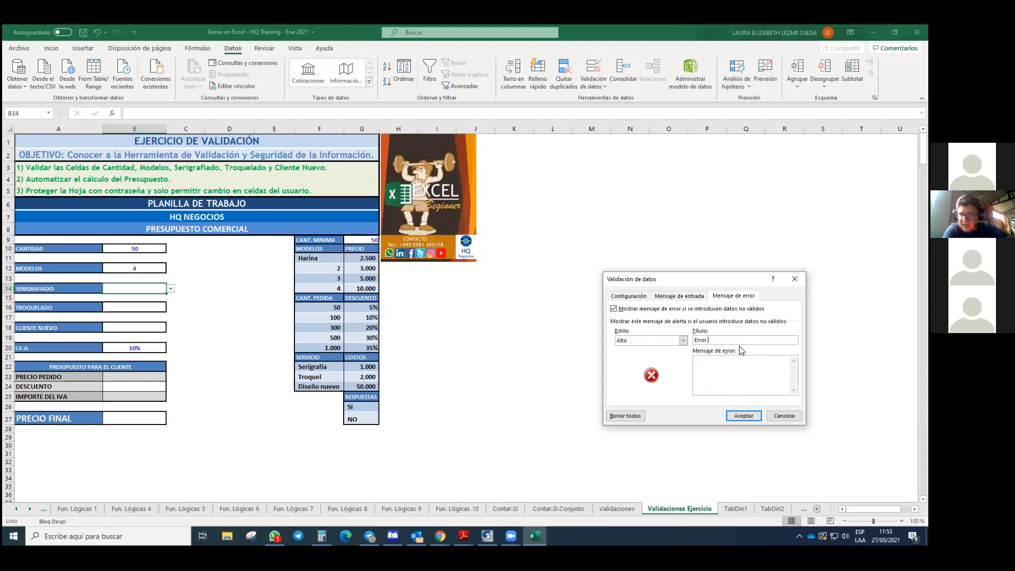
type("en la s")
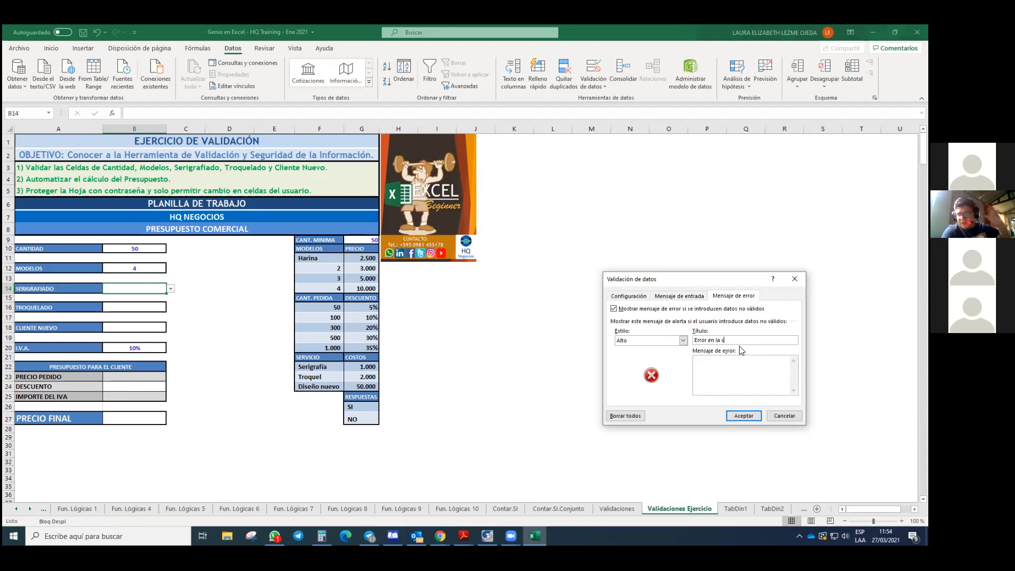
type("eleccio")
type("ón")
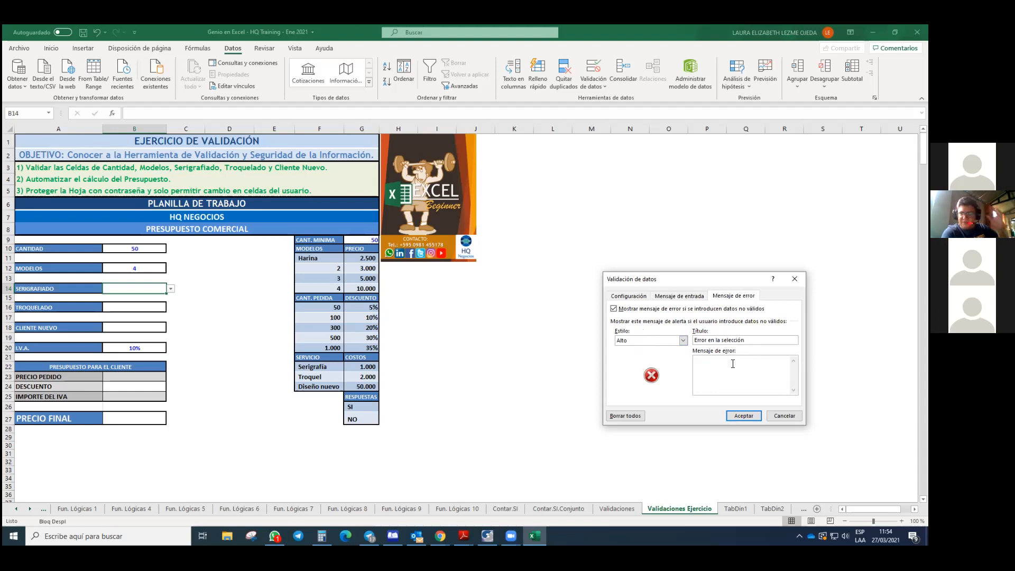
left_click(732, 364)
type("Solo s")
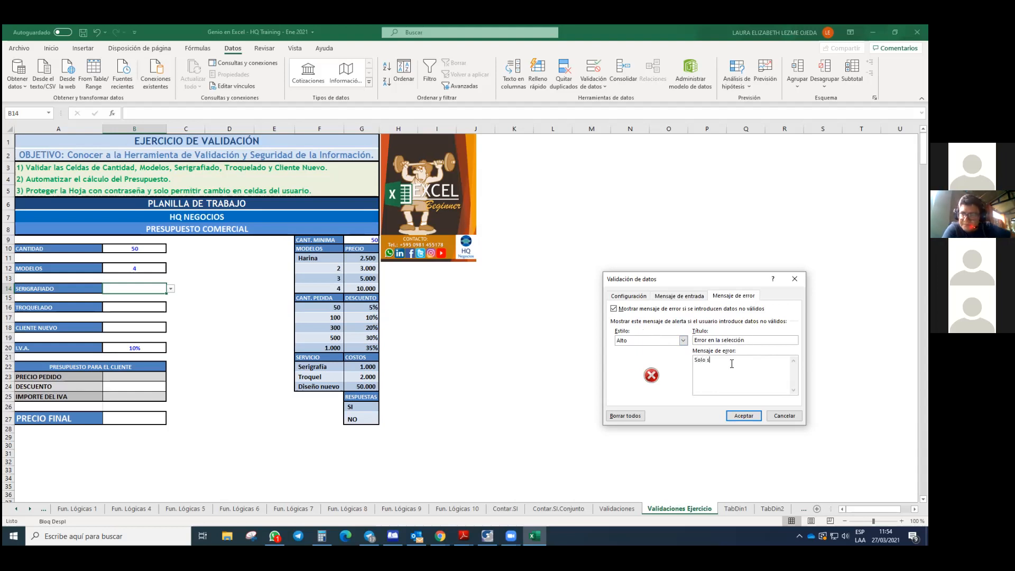
type("e permite s")
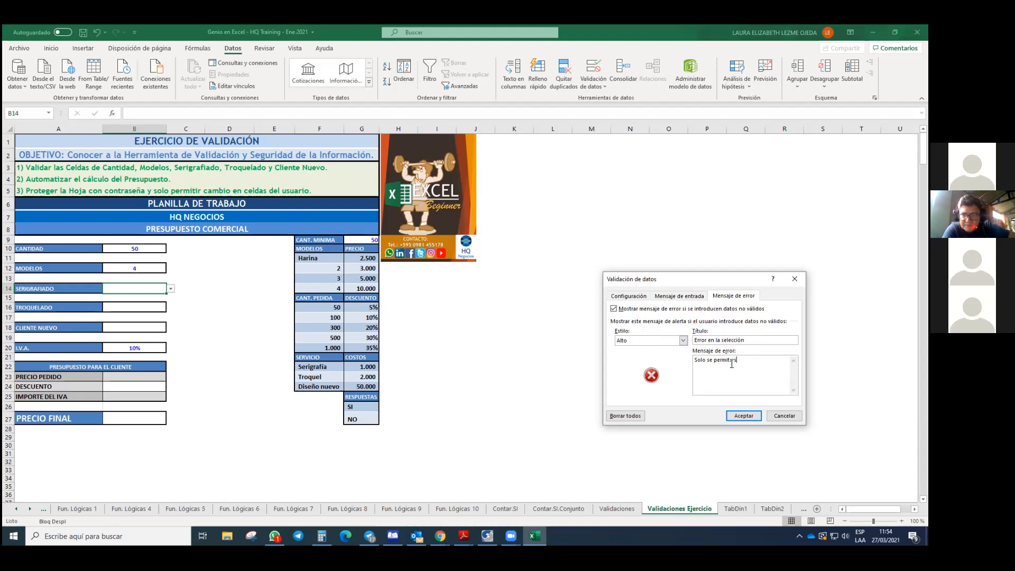
type("i o no")
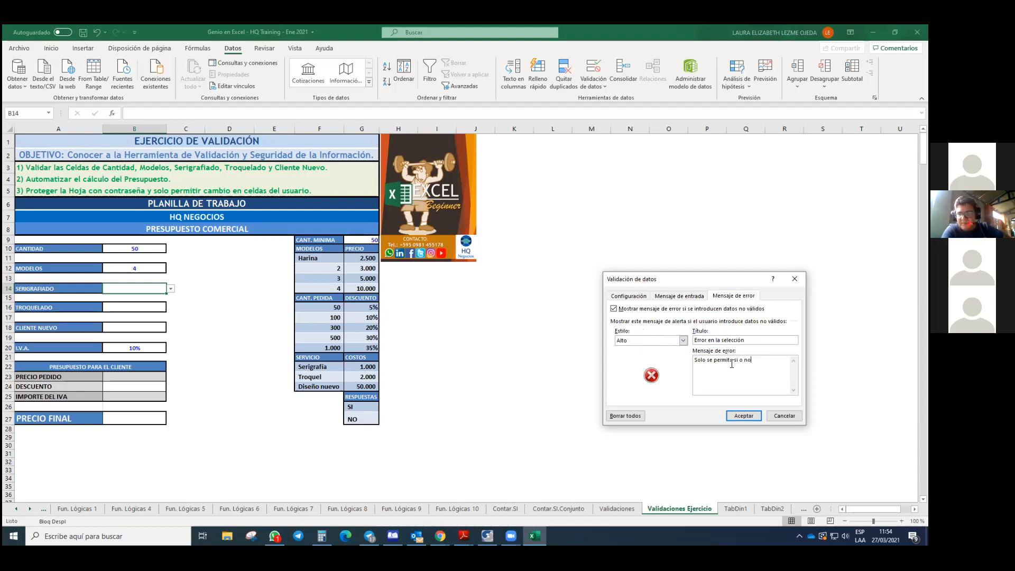
left_click(743, 415)
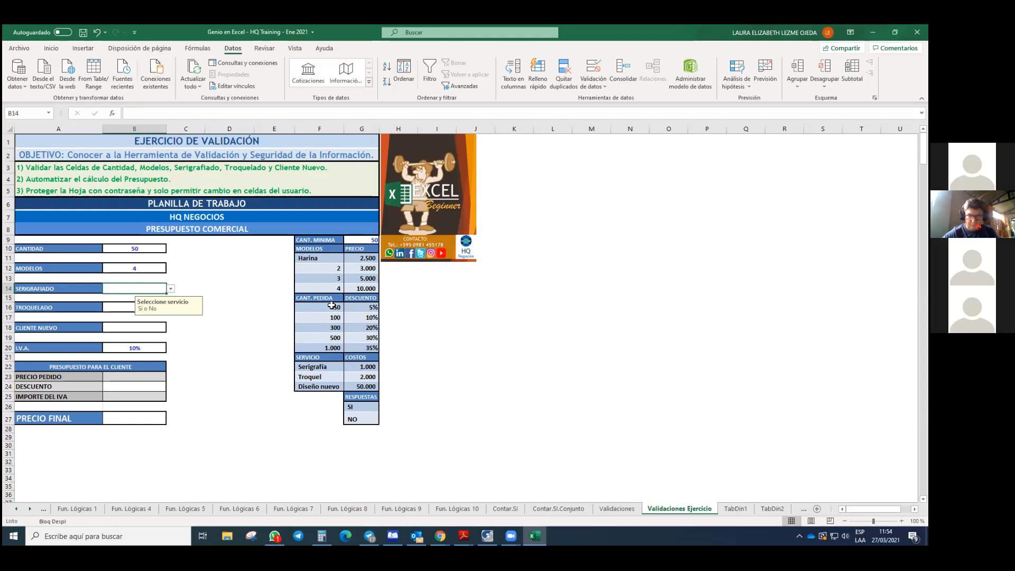
- Copy the SERIGRAFIADO cell B14 with its validation to the TROQUELADO cell B16 and the CLIENTE NUEVO cell B18
left_click(127, 307)
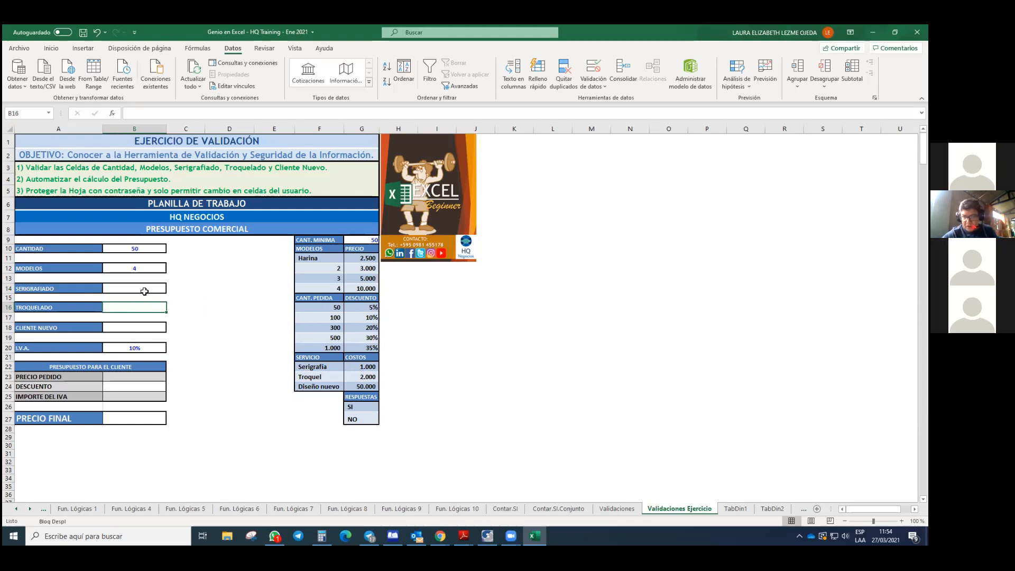
left_click(144, 291)
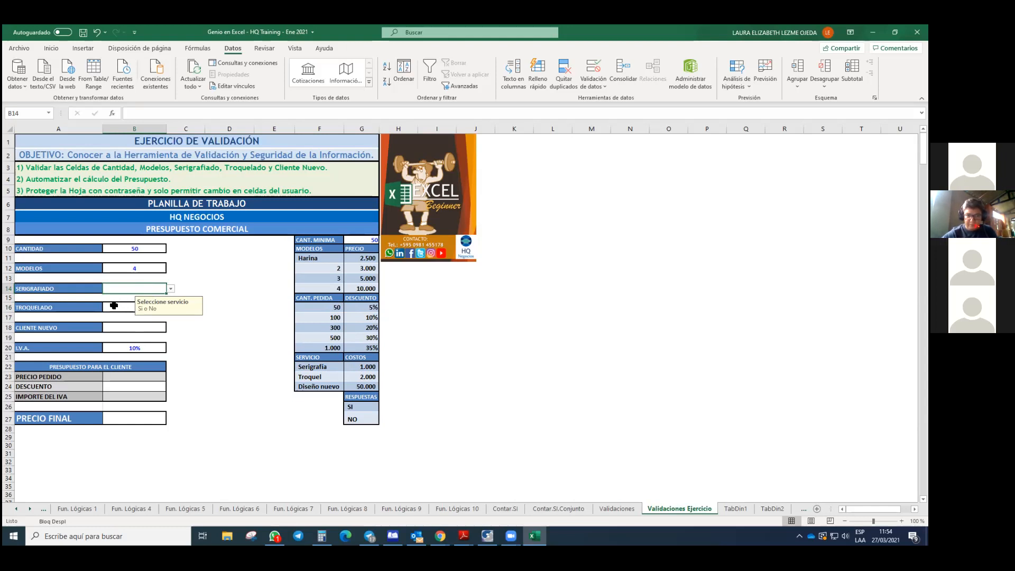
key("ctrl+c")
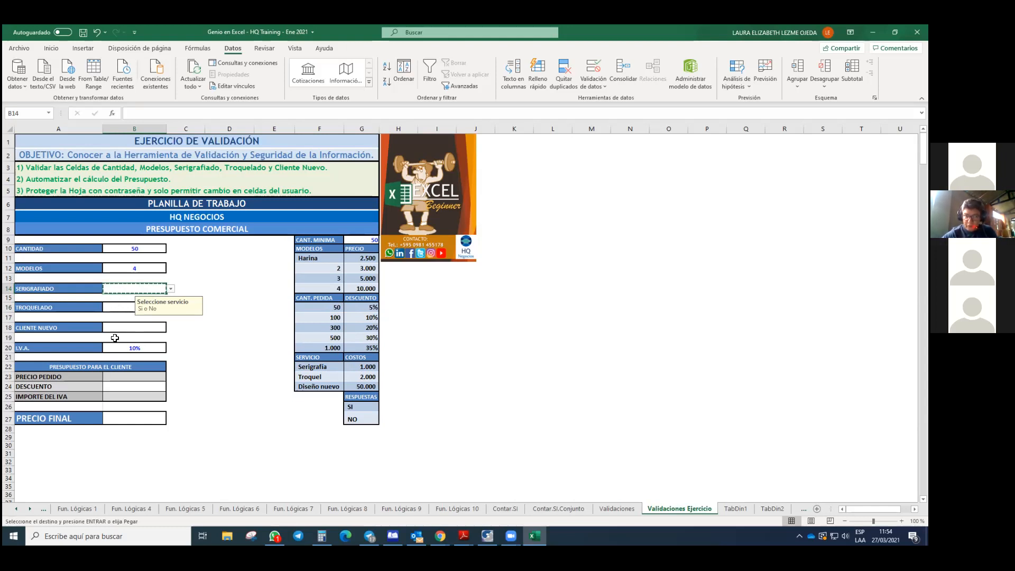
left_click(119, 309)
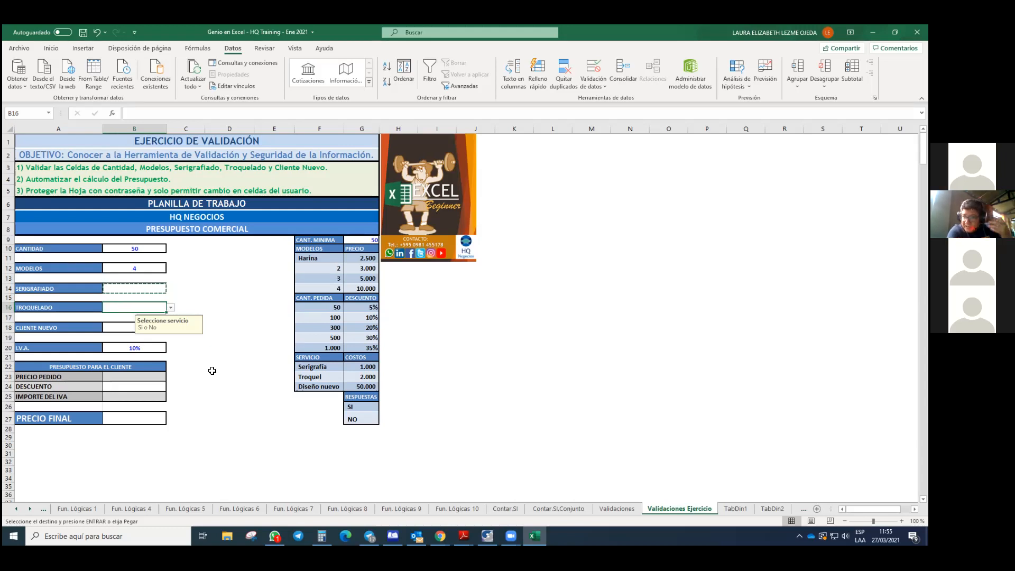
left_click(122, 326)
key("ctrl+v")
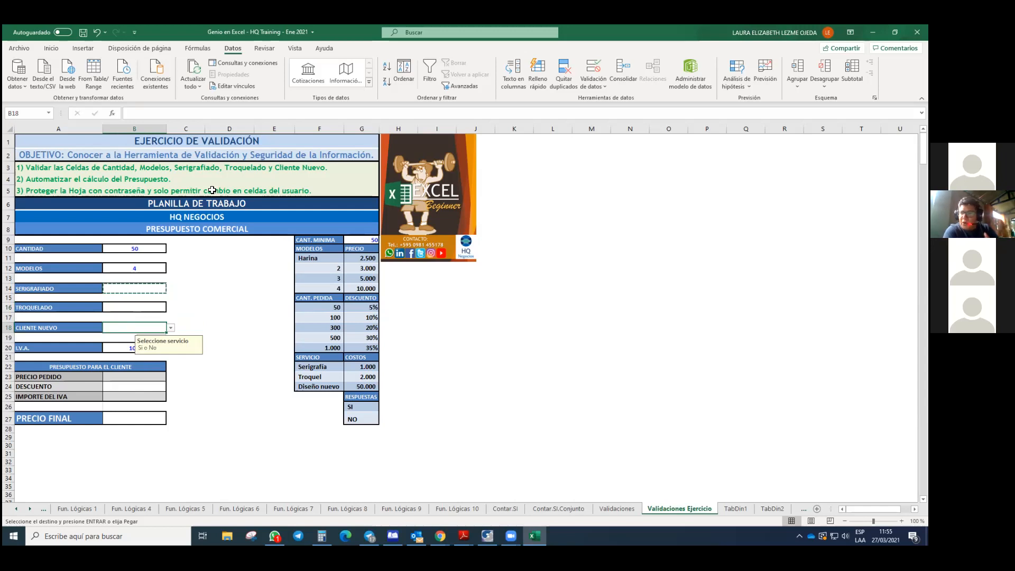
- Choose SI from the validation lists for both the SERIGRAFIADO cell B14 and the TROQUELADO cell B16
left_click(157, 290)
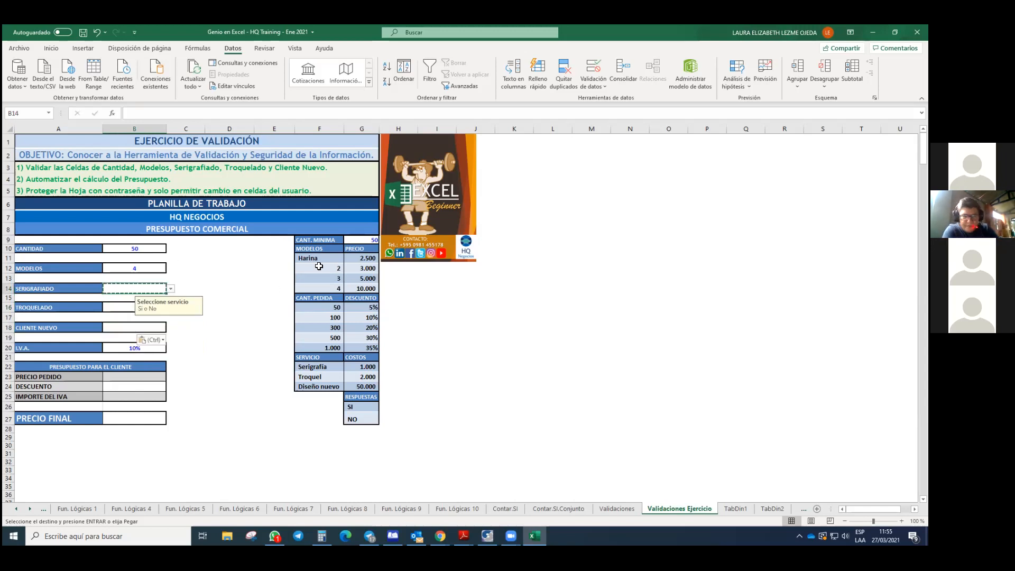
type("si")
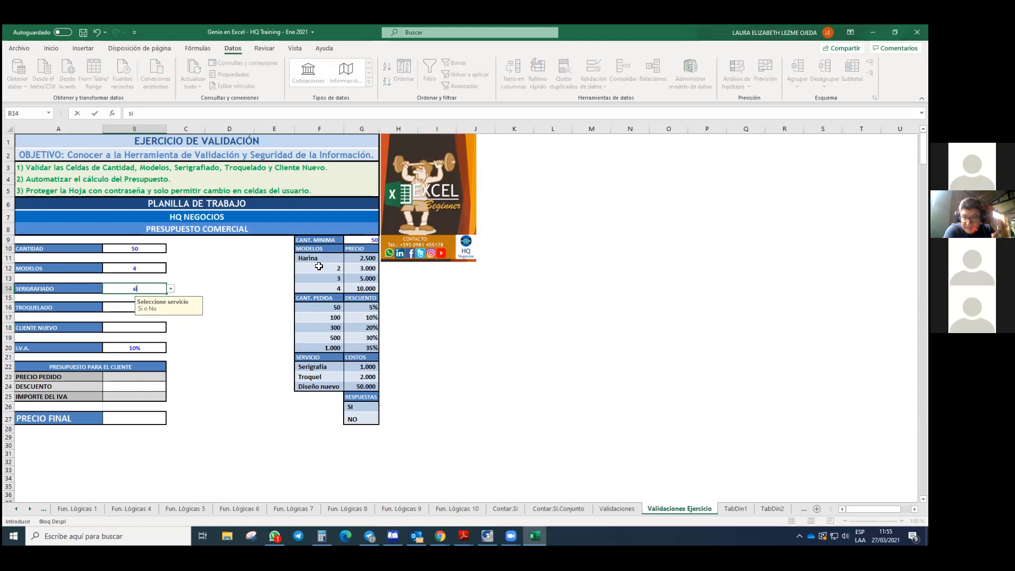
left_click(171, 288)
left_click(143, 297)
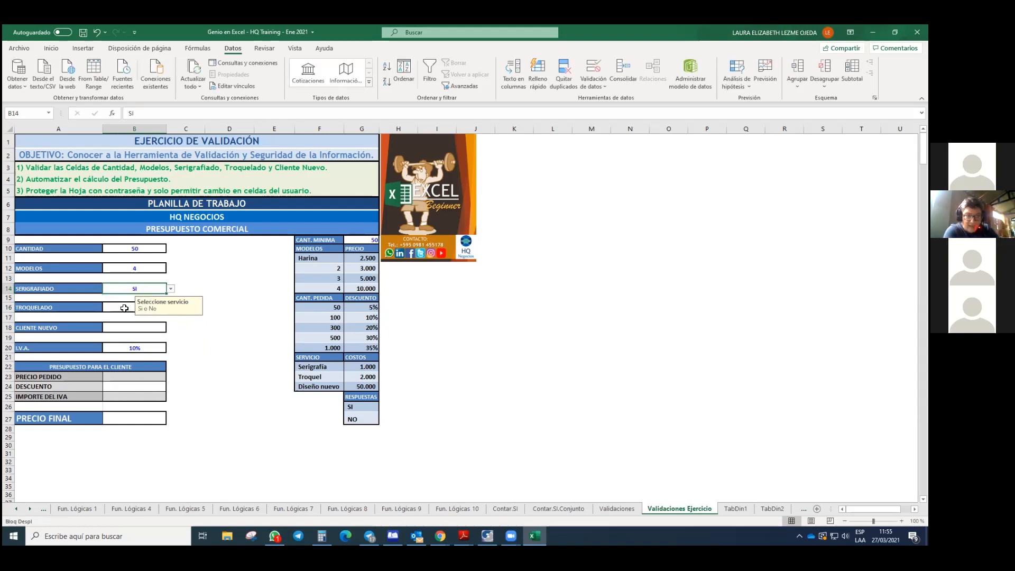
left_click(124, 308)
left_click(171, 307)
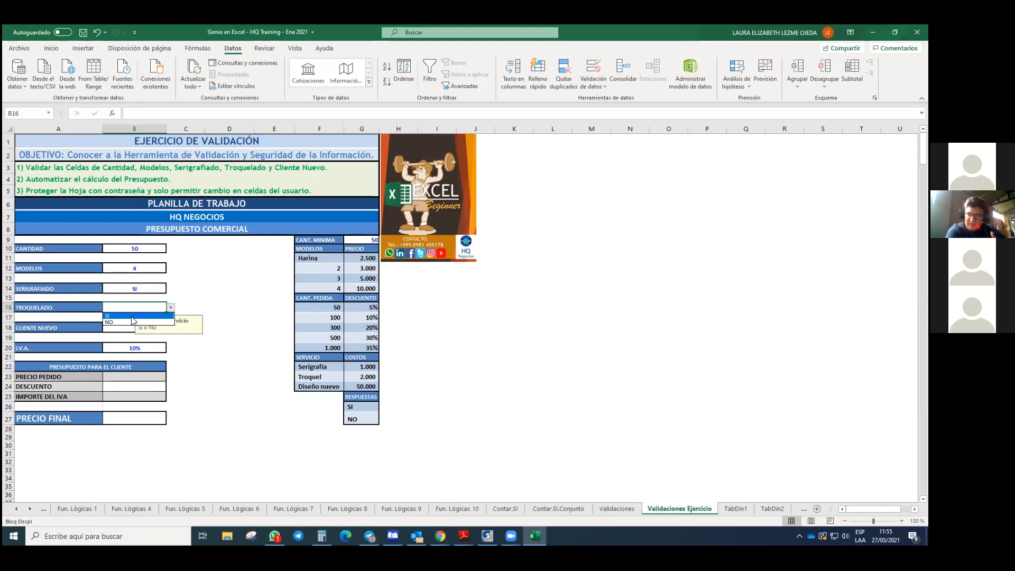
left_click(134, 316)
- Enter No in the CLIENTE NUEVO cell B18 to test its copied validation, and reselect the cell
left_click(149, 328)
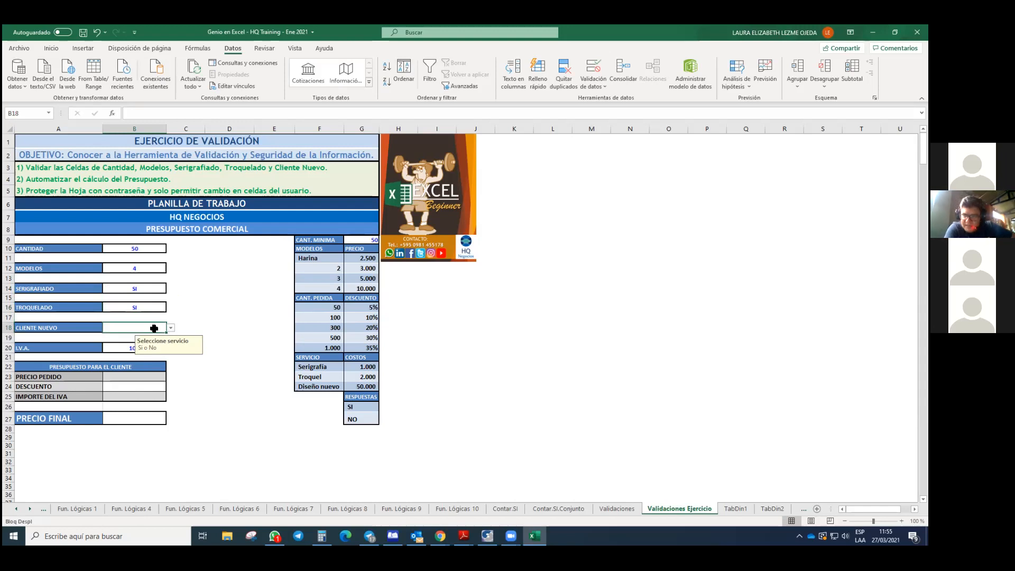
type("n")
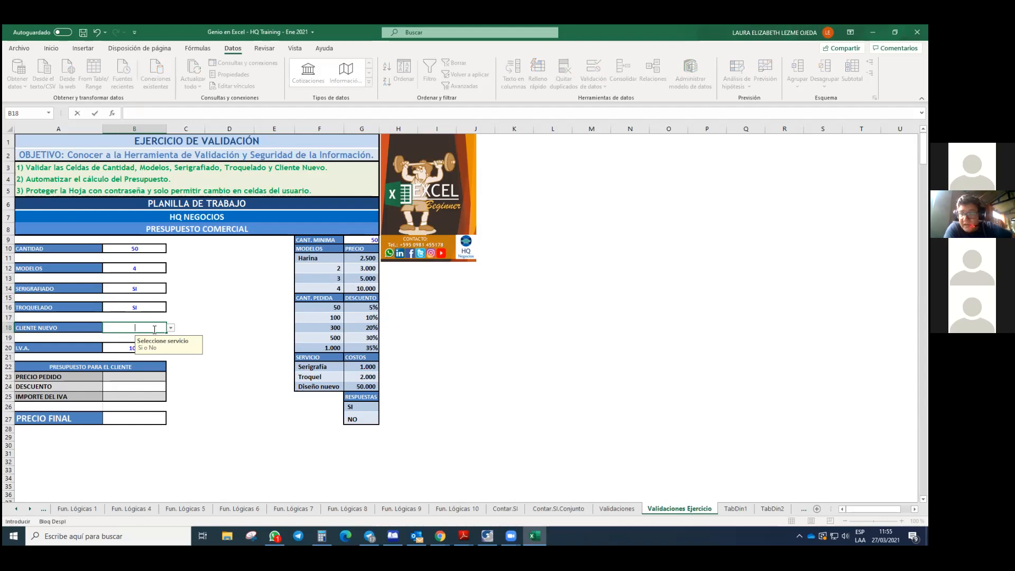
type("No")
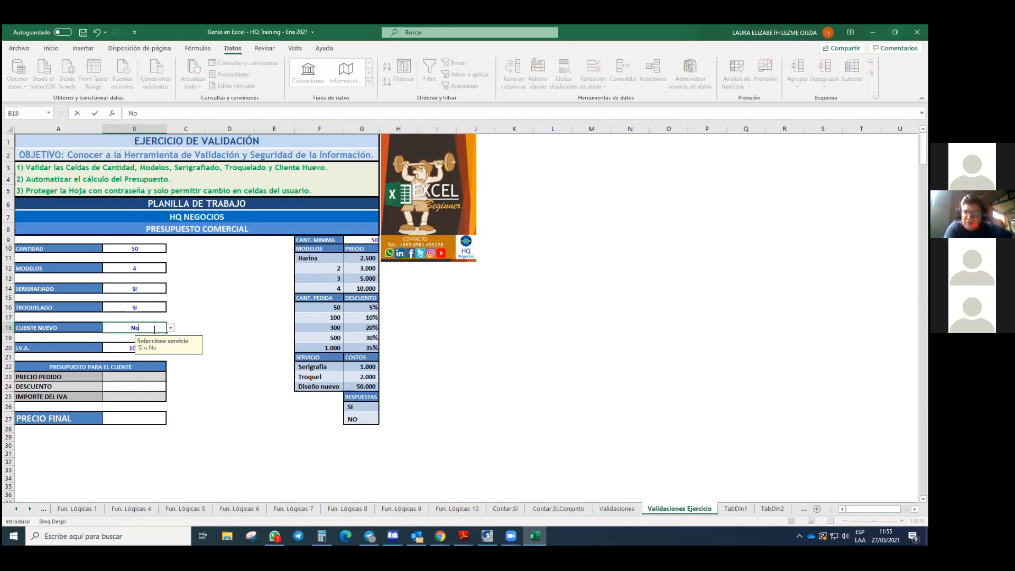
key("Return")
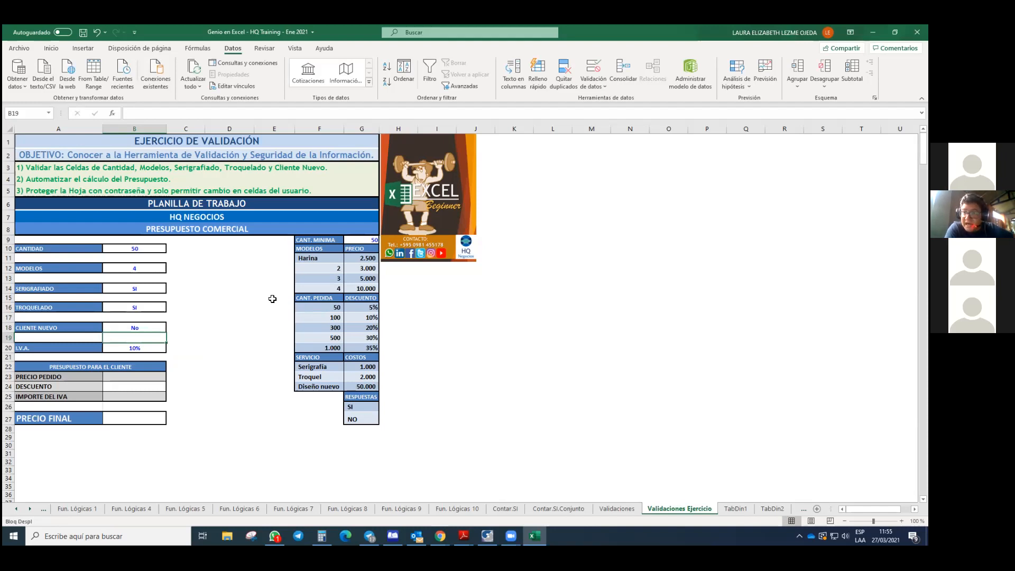
left_click(152, 328)
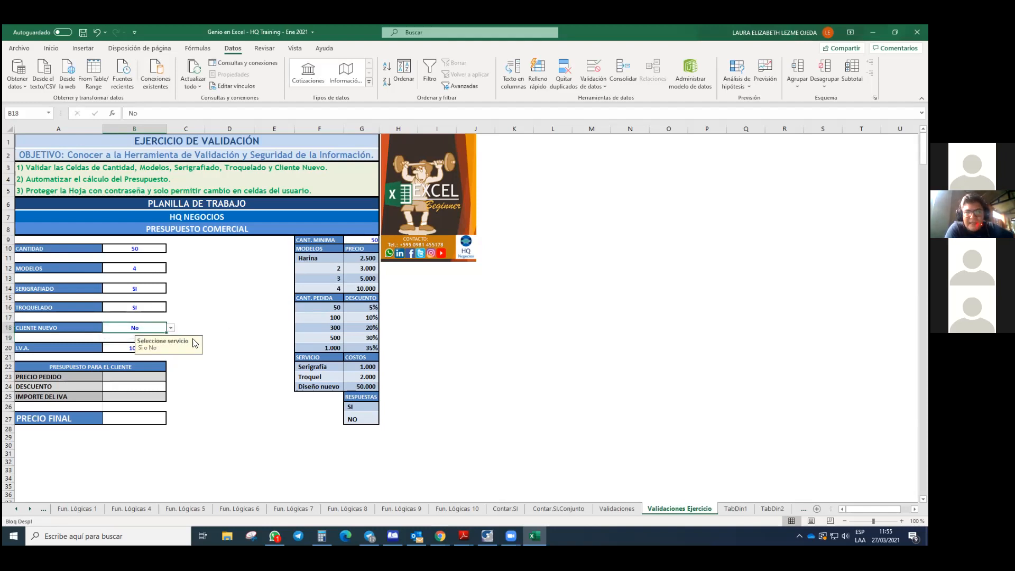